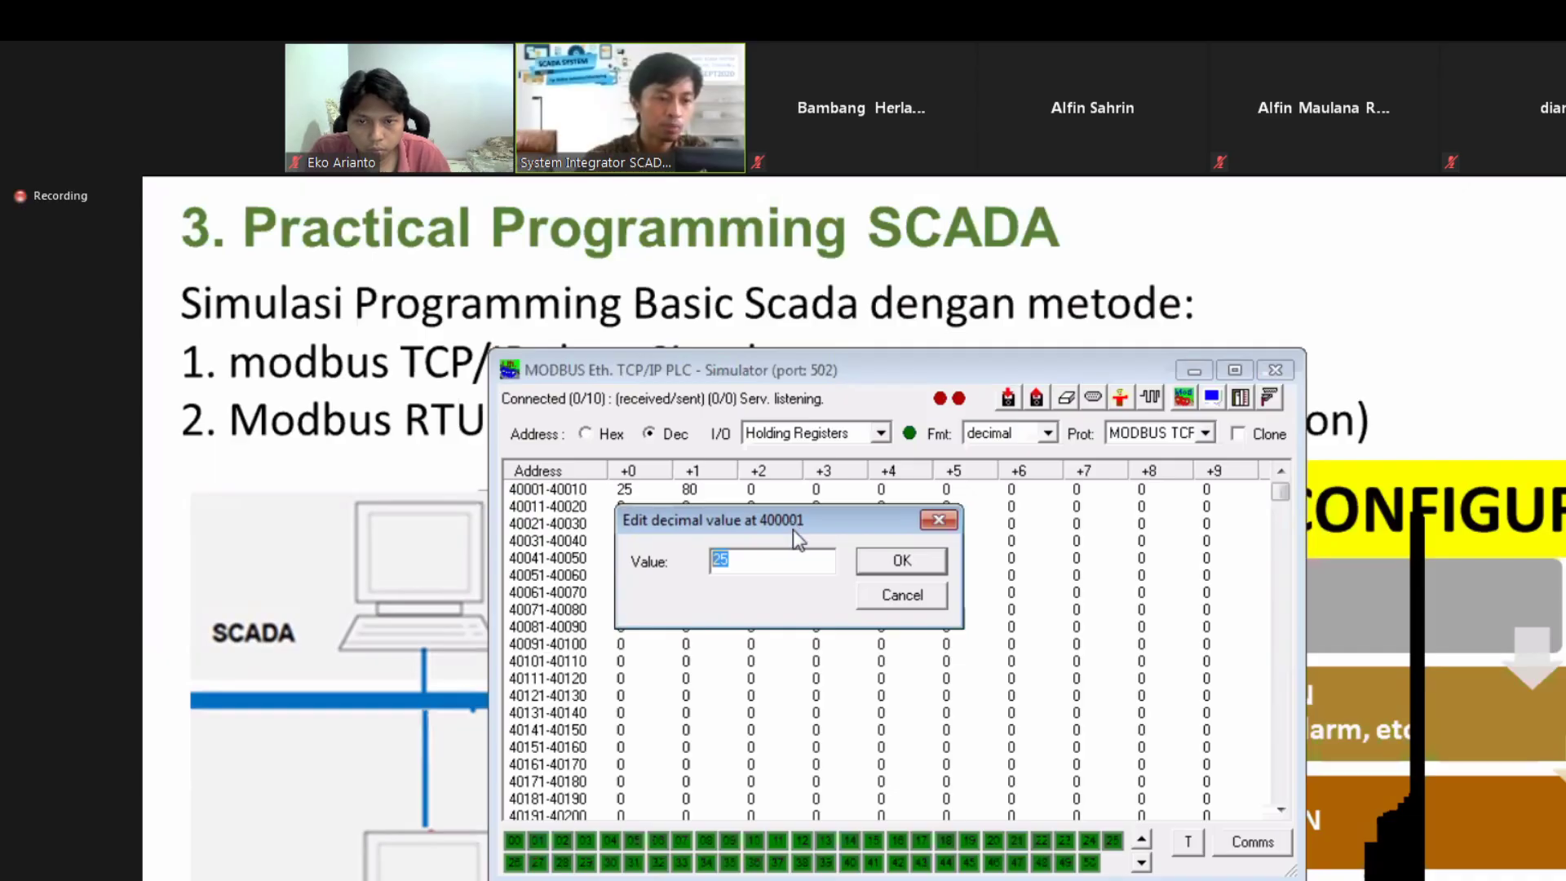
Step: Check the values of holding registers 400001 and 400002 in the MODBUS simulator without changing them
click(938, 520)
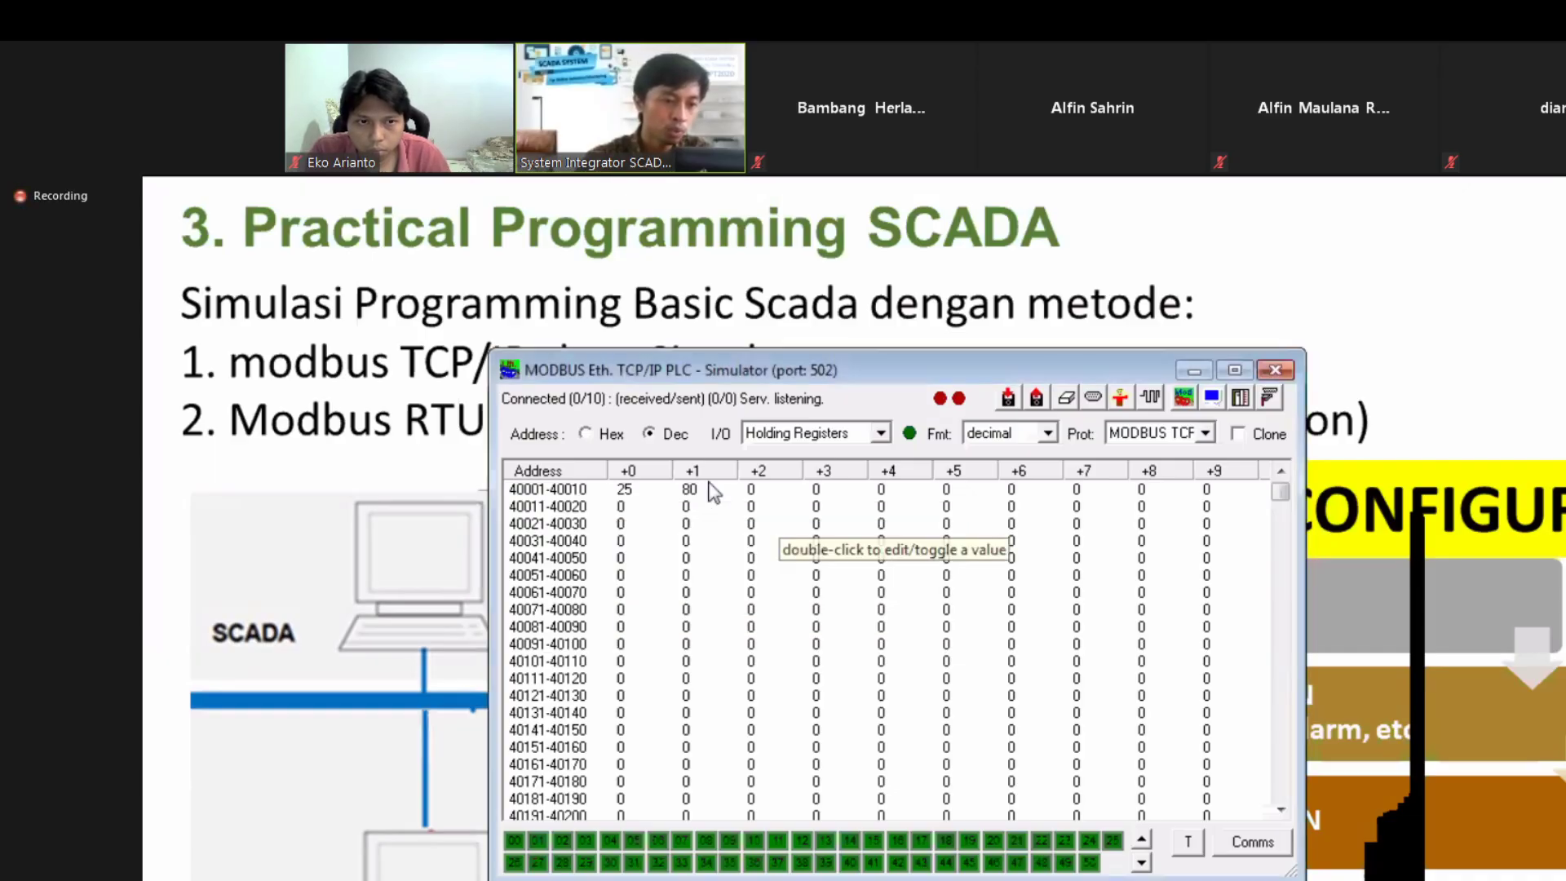
double_click(690, 491)
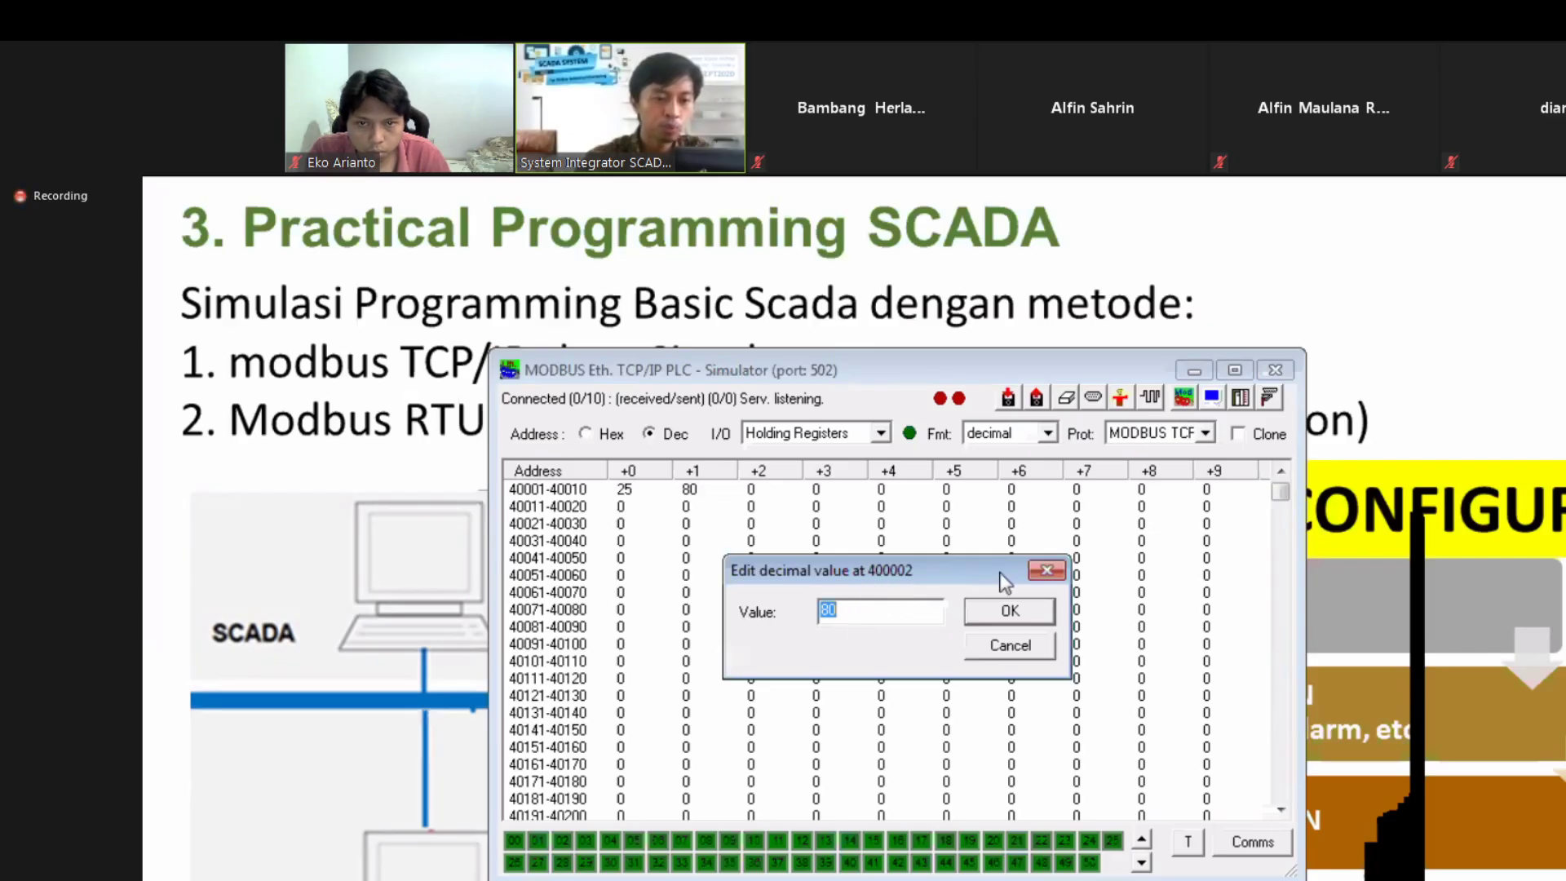
click(1028, 611)
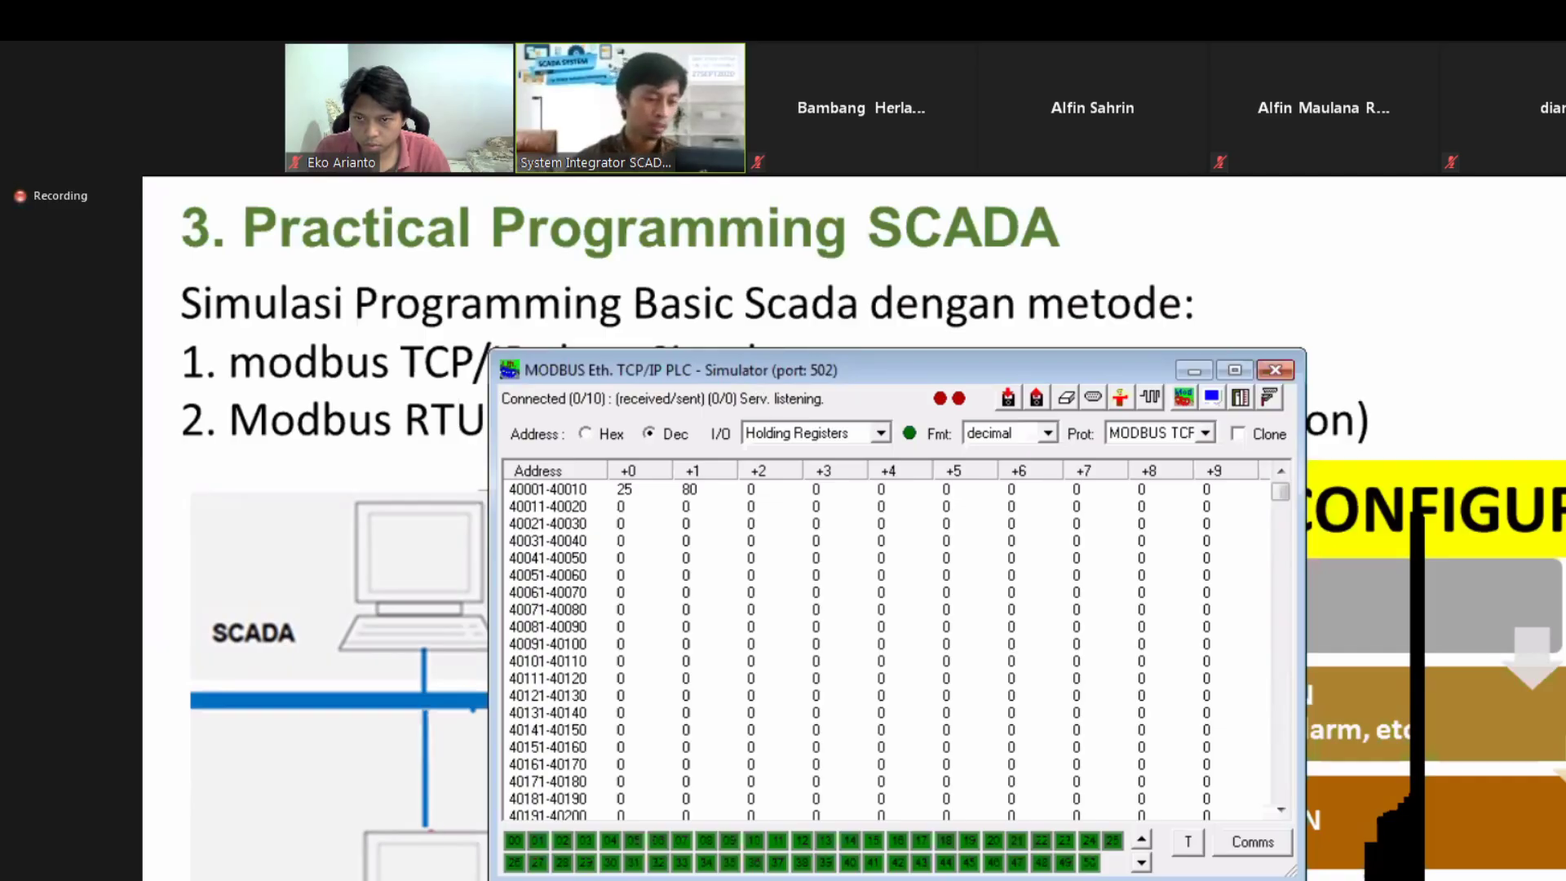
Step: Switch to xArrow Maker and arrange its window so that the MODBUS simulator window stays visible beside it
key(super)
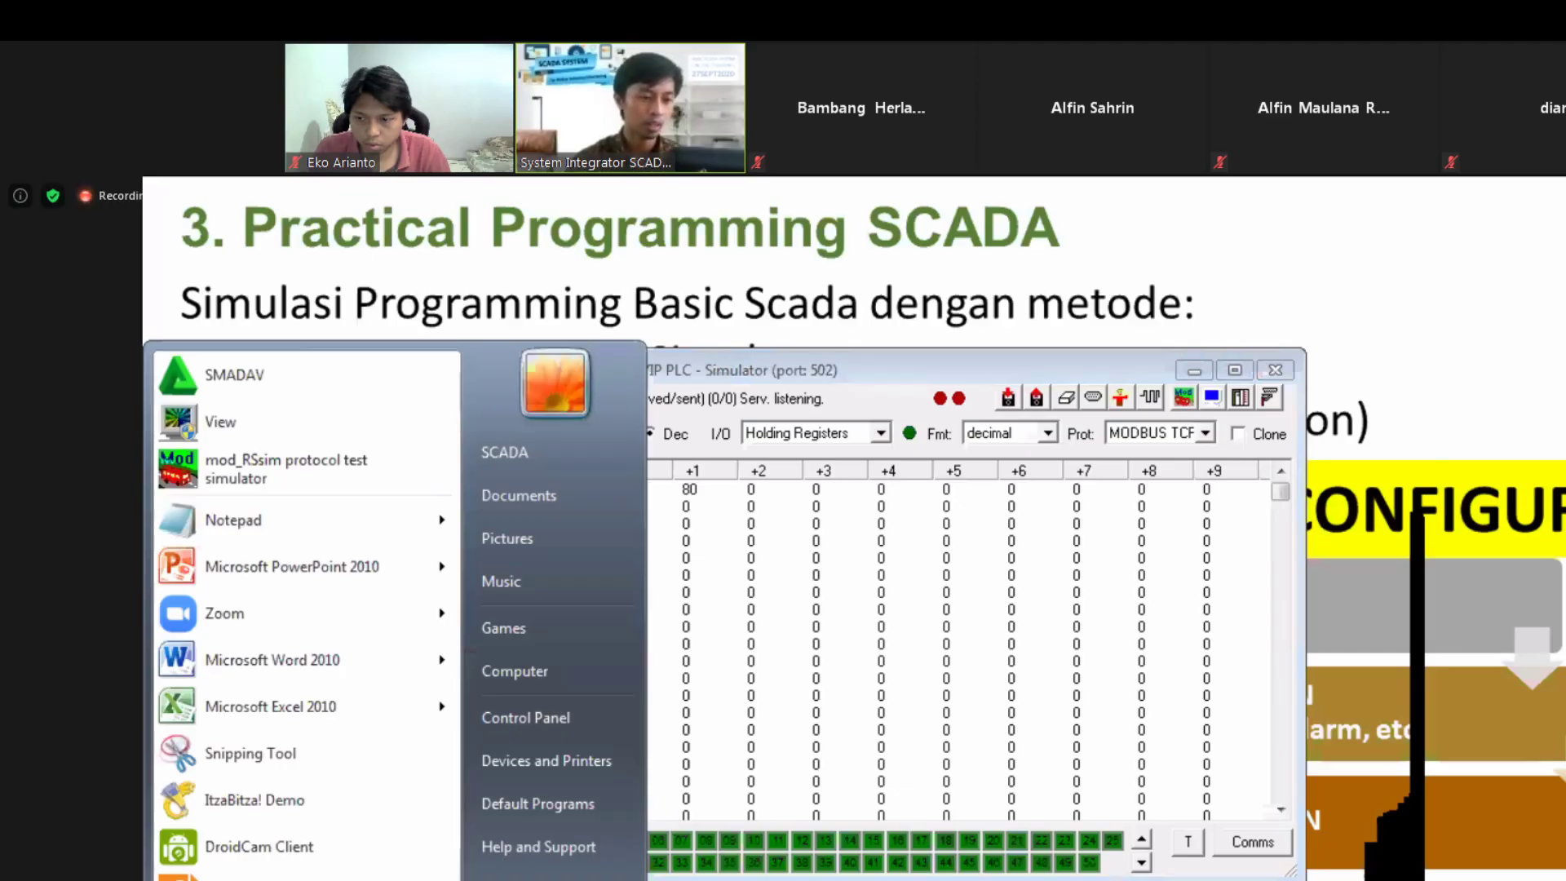
click(828, 755)
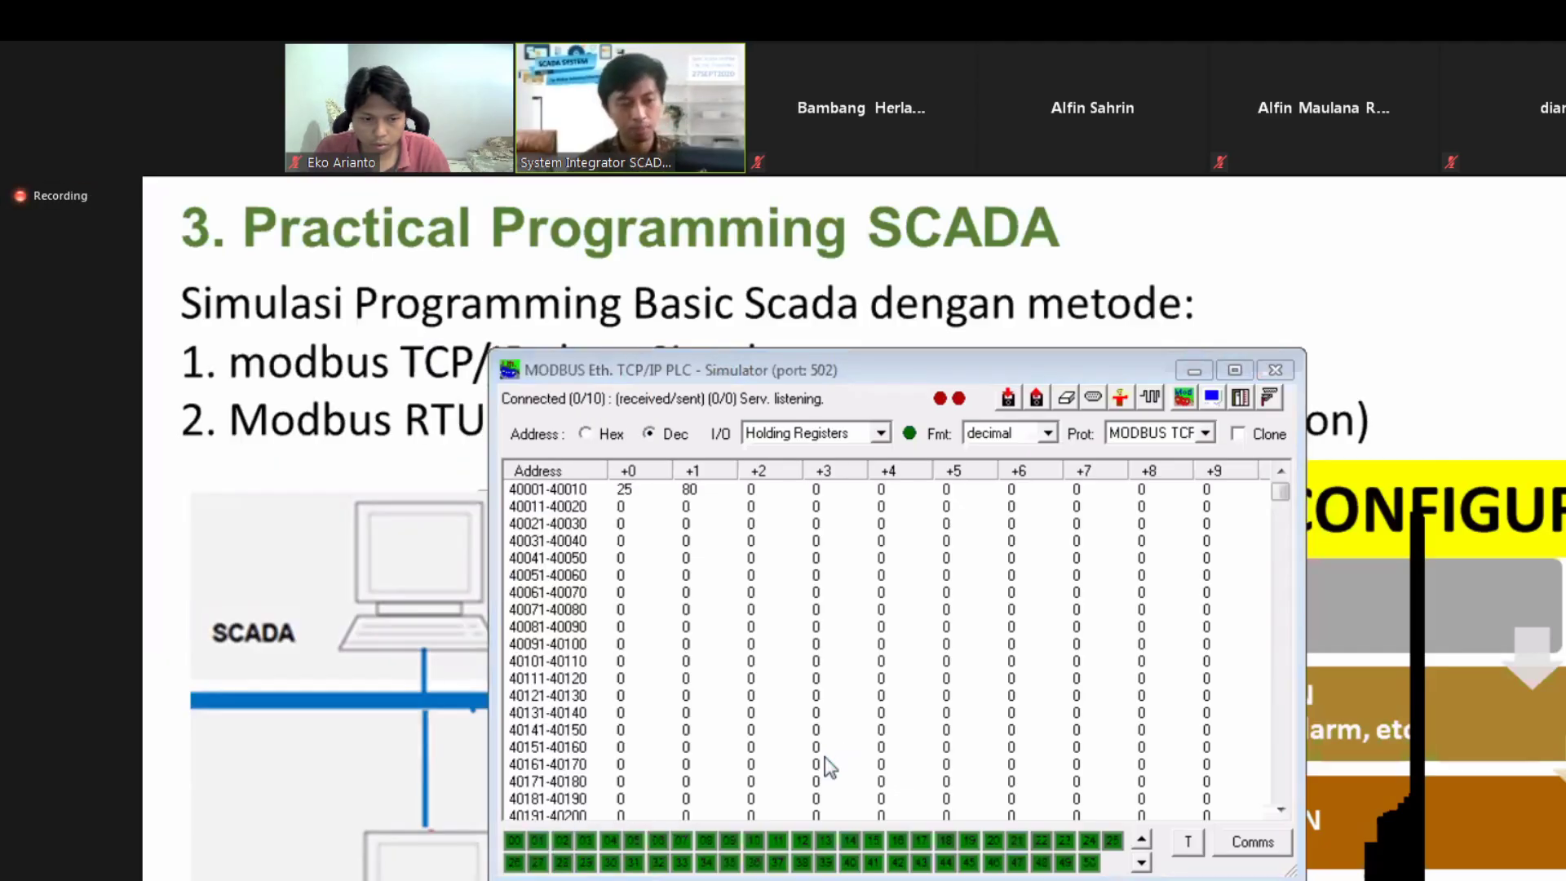
key(alt+Tab)
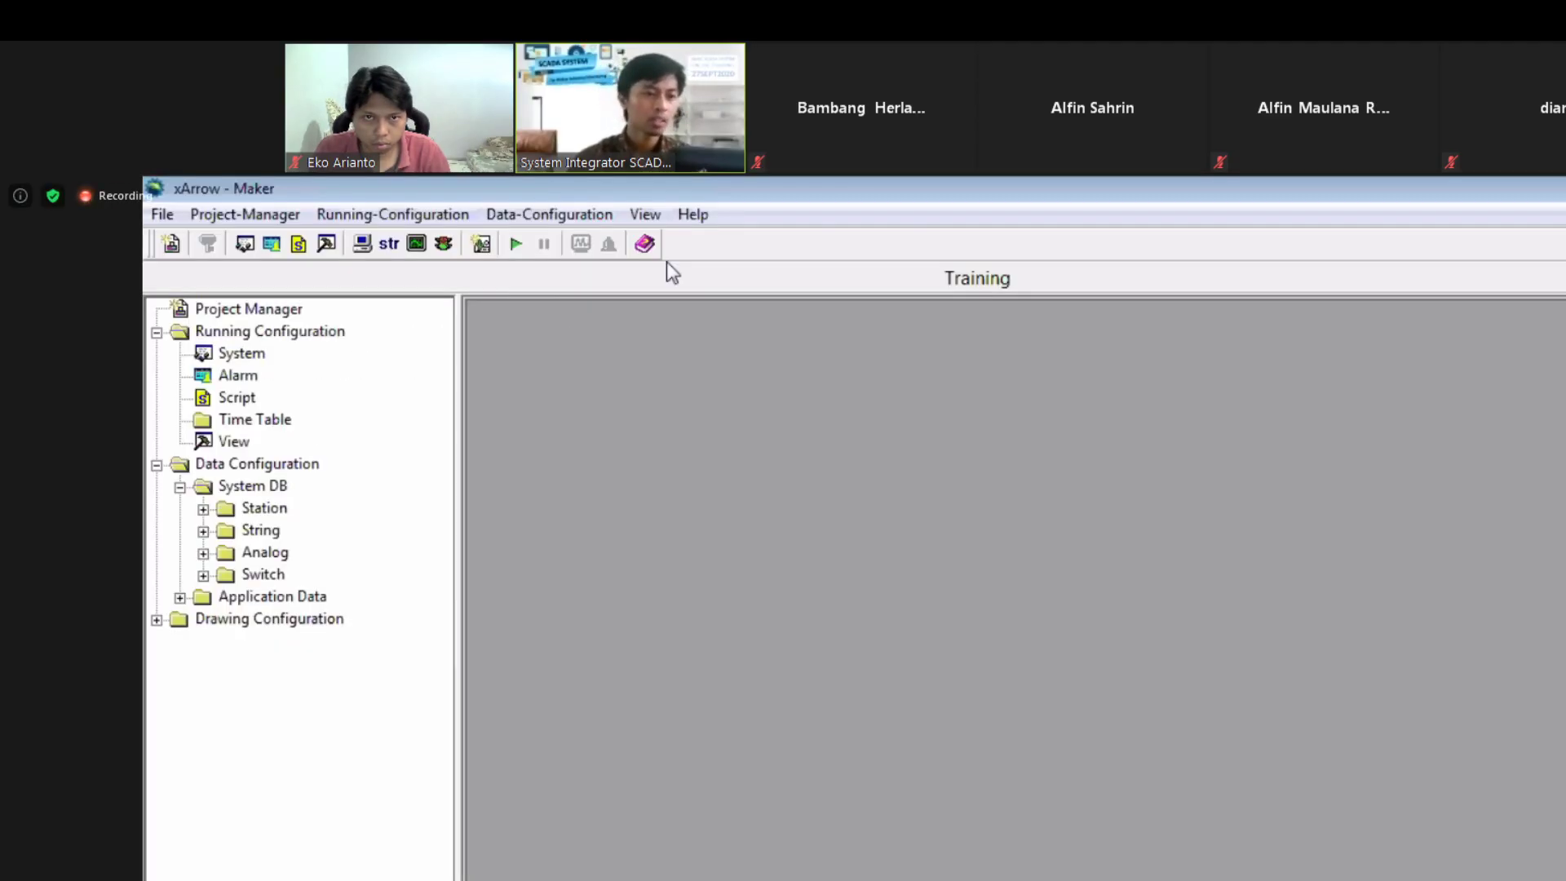
key(super+Down)
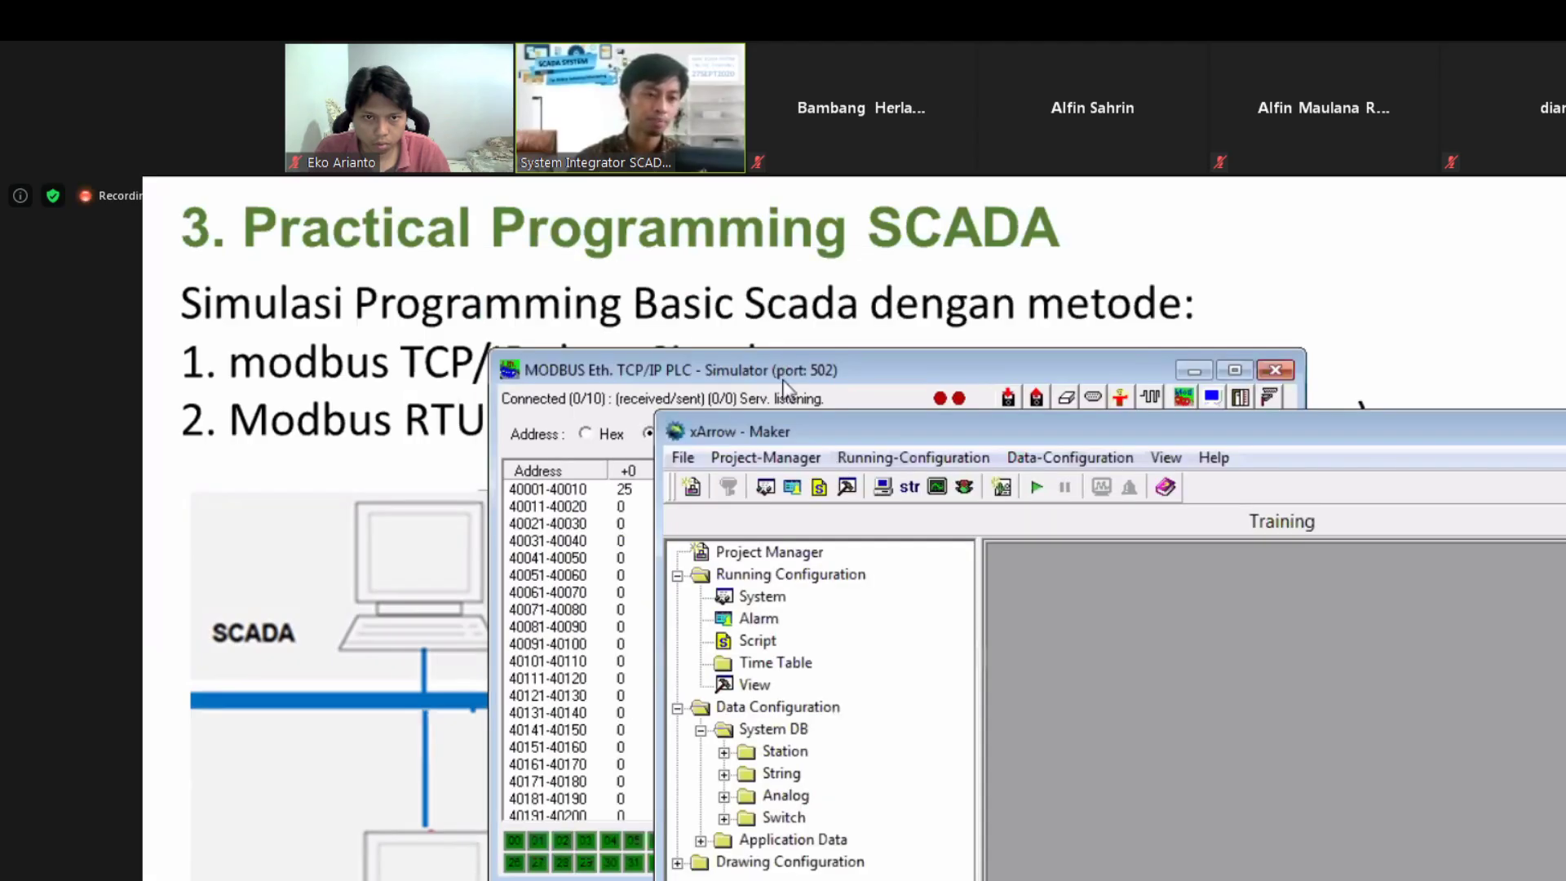
drag(784, 381, 522, 202)
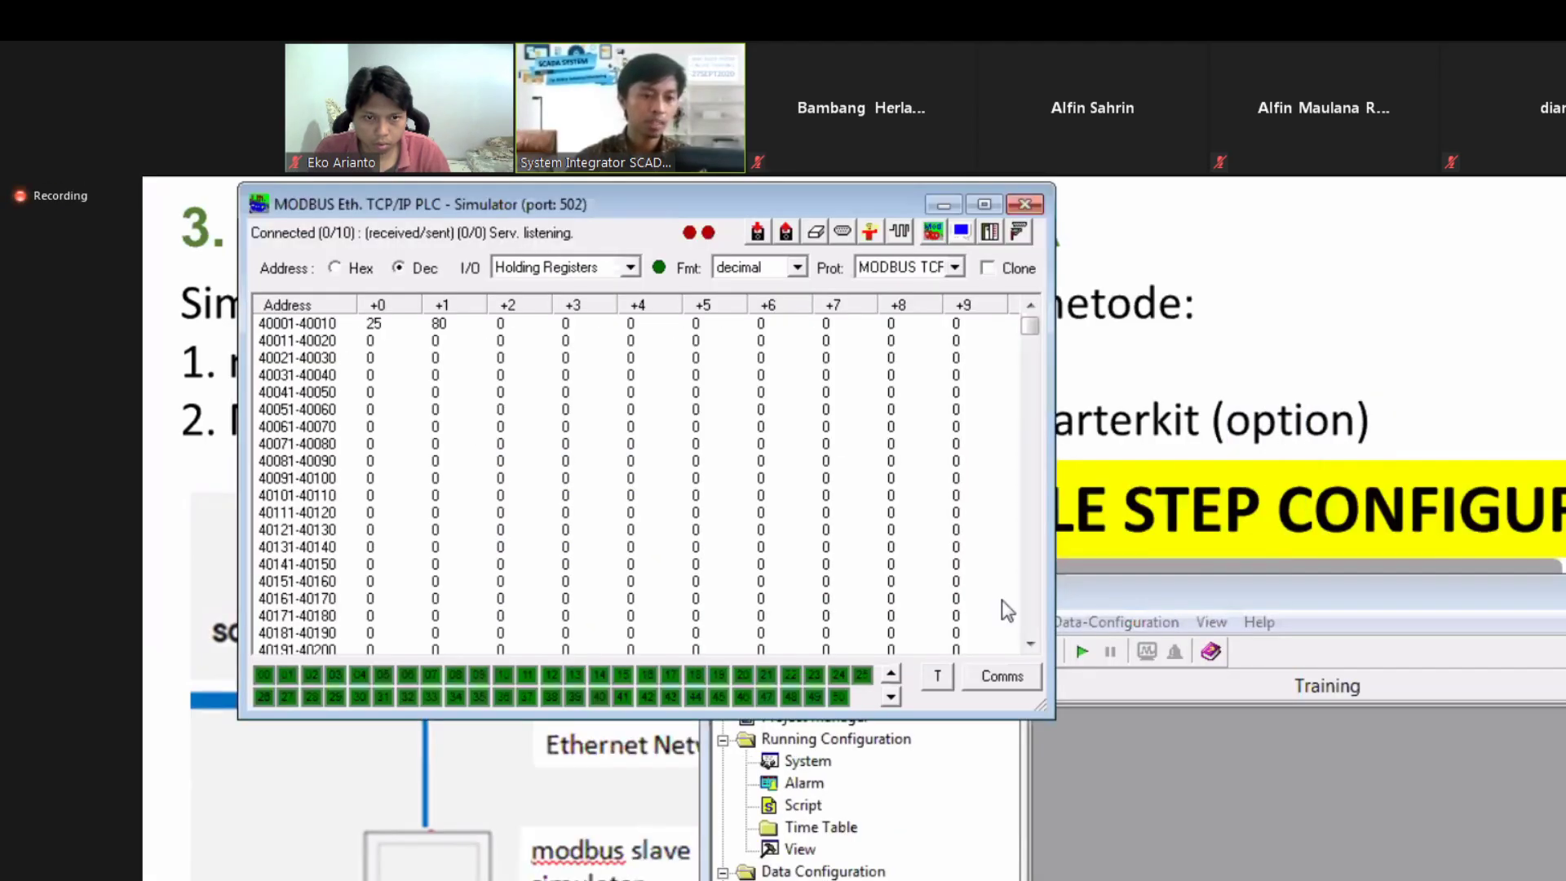
drag(897, 204, 824, 197)
drag(1023, 585, 1284, 633)
drag(1103, 463, 1042, 385)
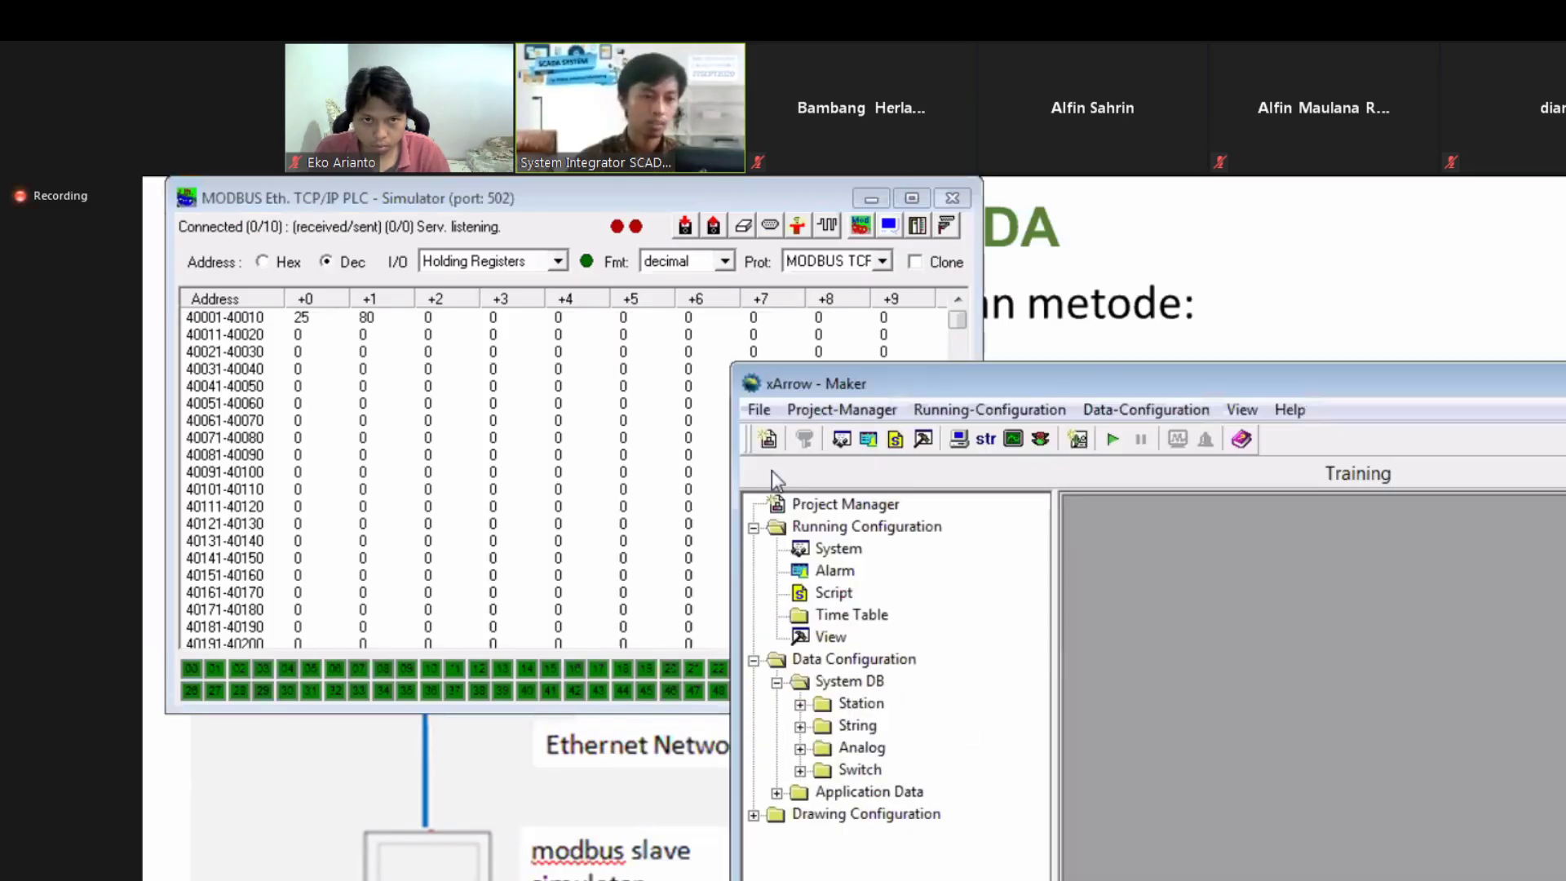
Step: Open the Project Manager and look through the list of existing projects
click(780, 397)
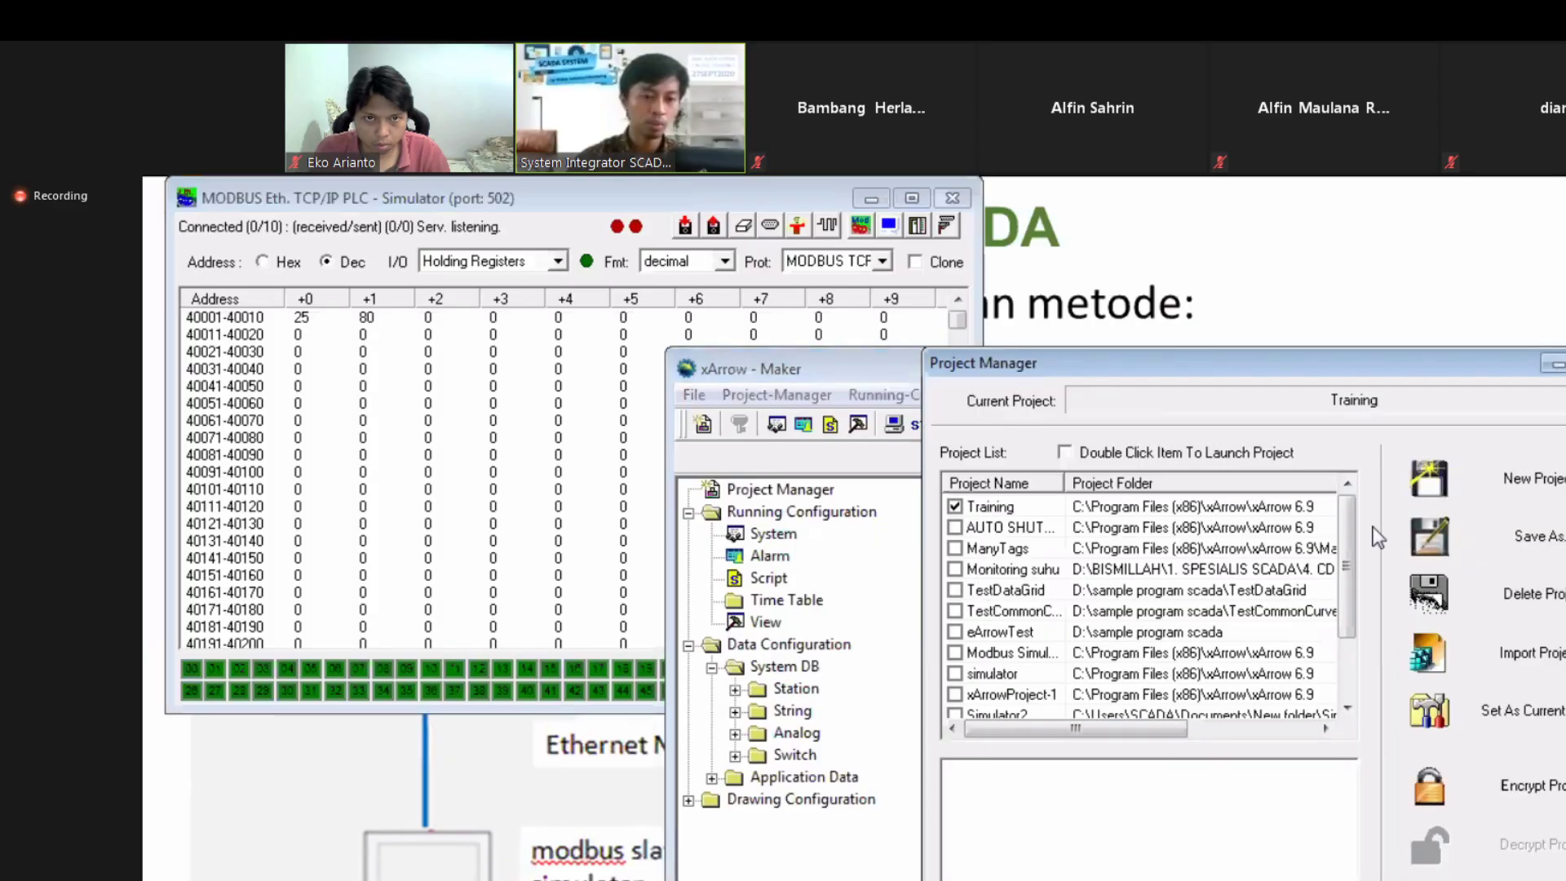
scroll(1195, 489, down, 2)
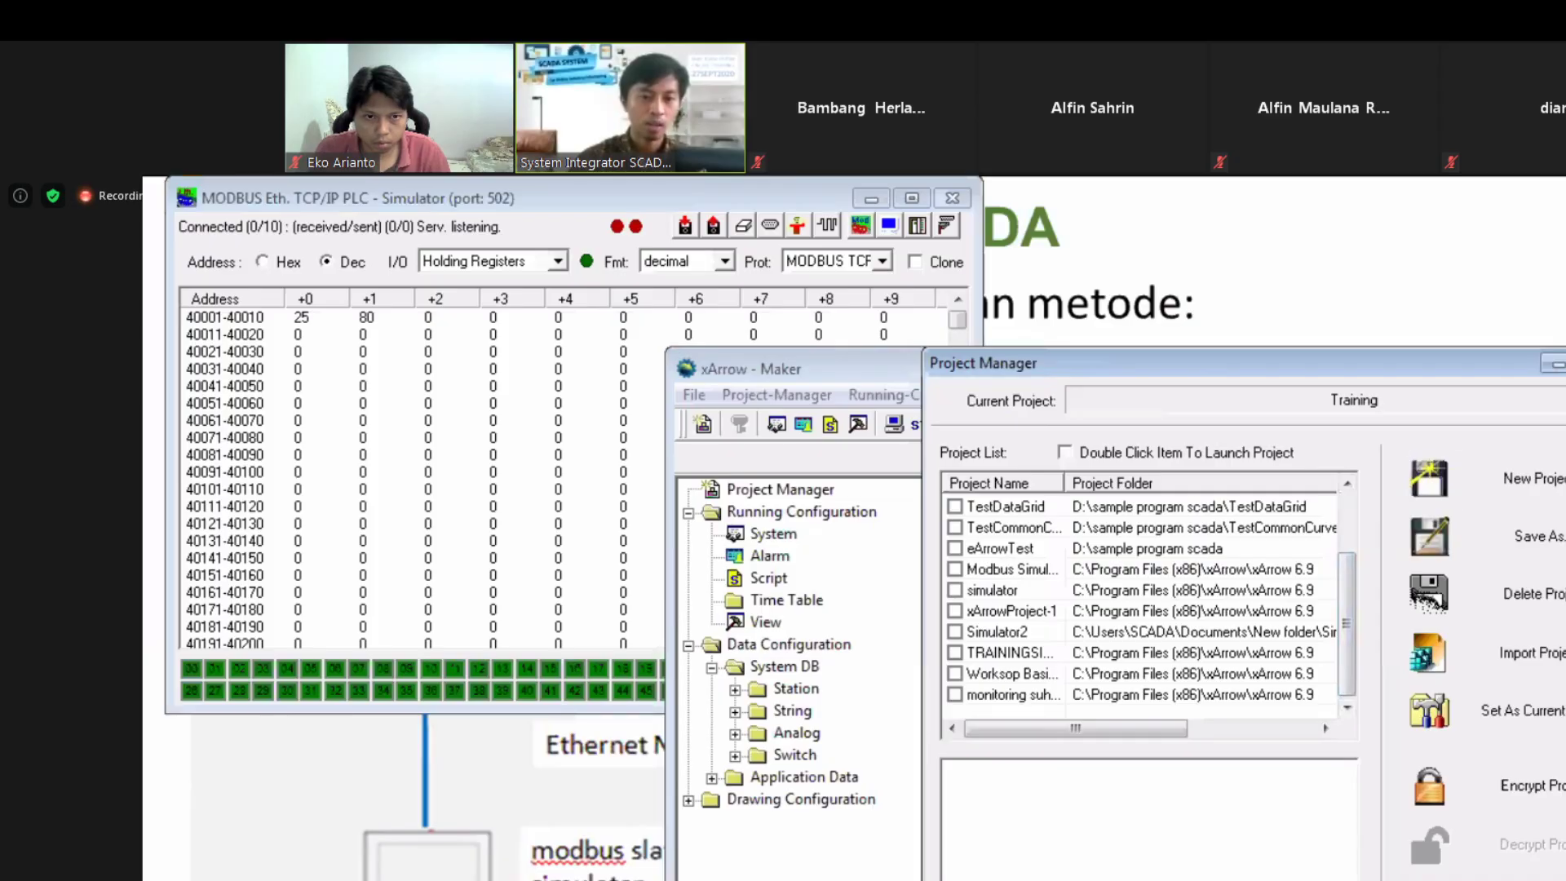
click(1350, 544)
click(1352, 649)
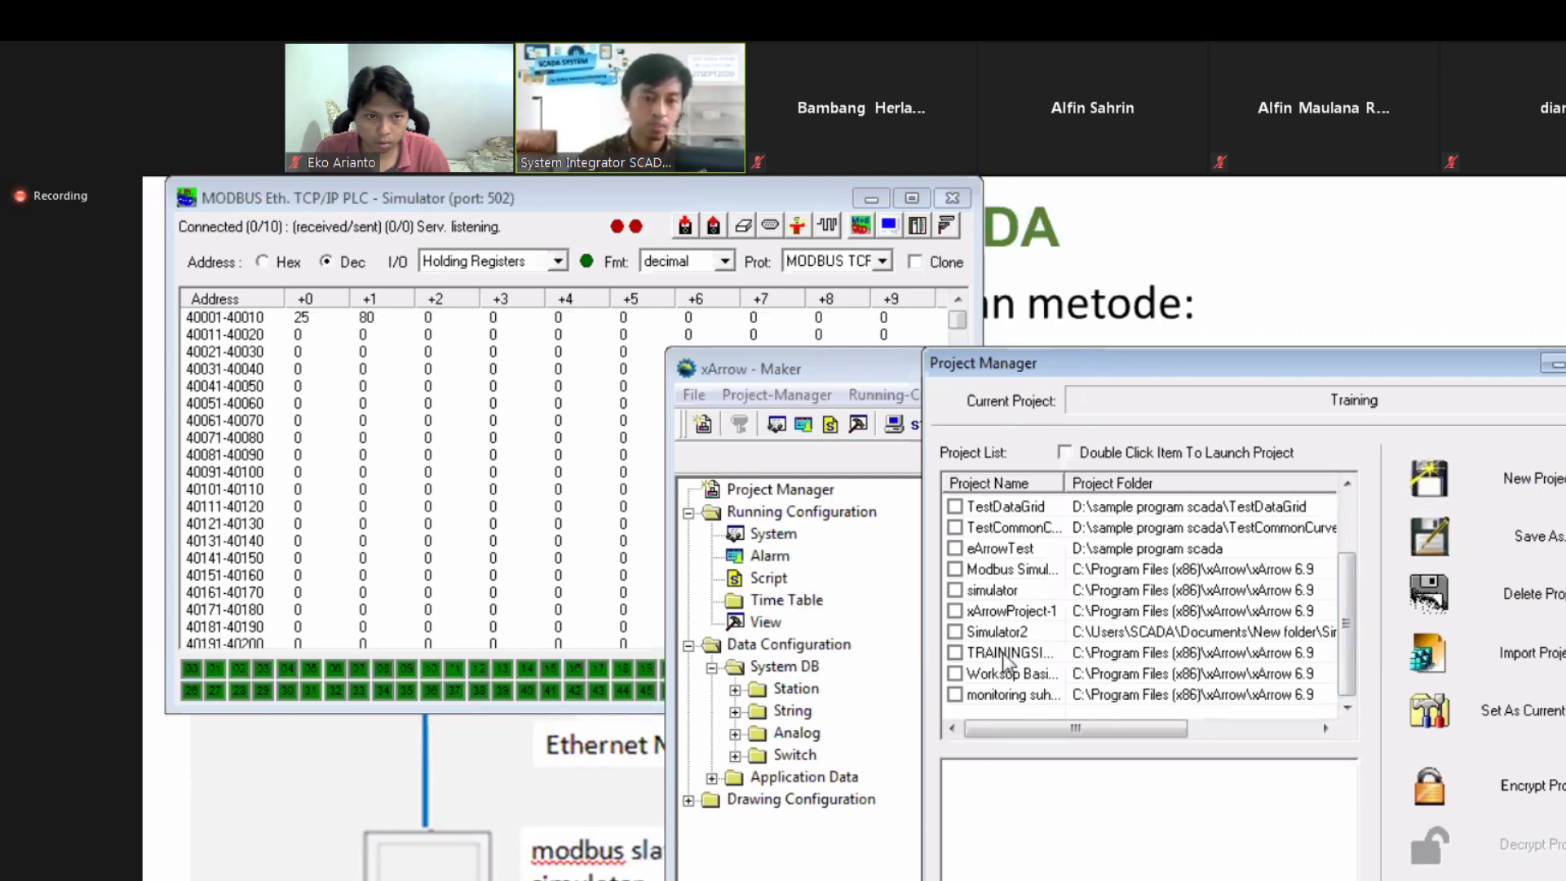
Step: Create a new project named Sumulation_batch2 in the default folder with the default screen resolution
click(1509, 485)
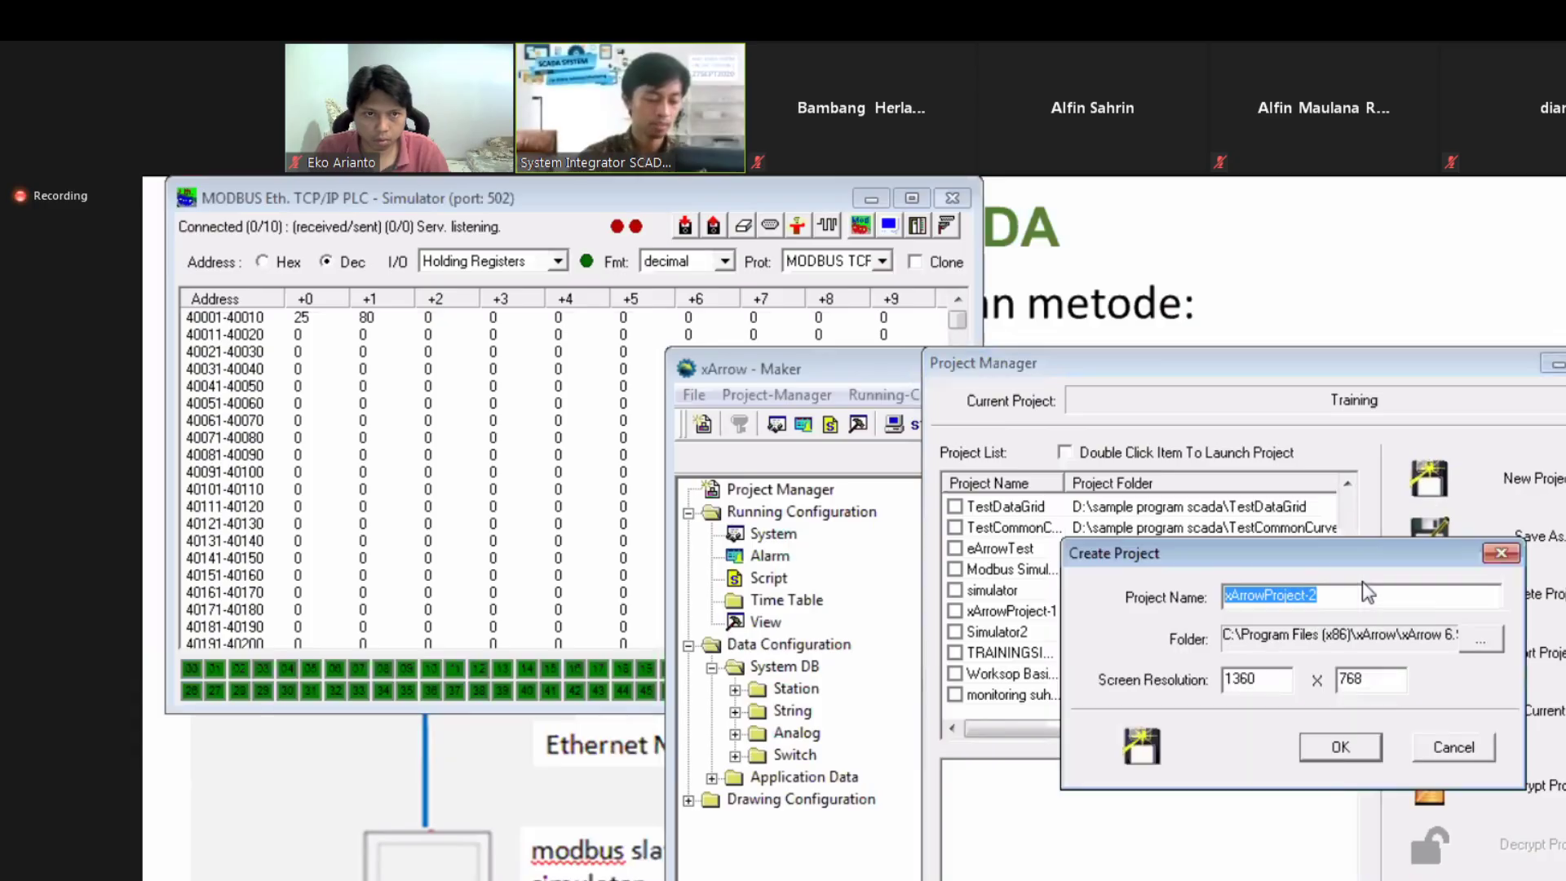
text(Sum)
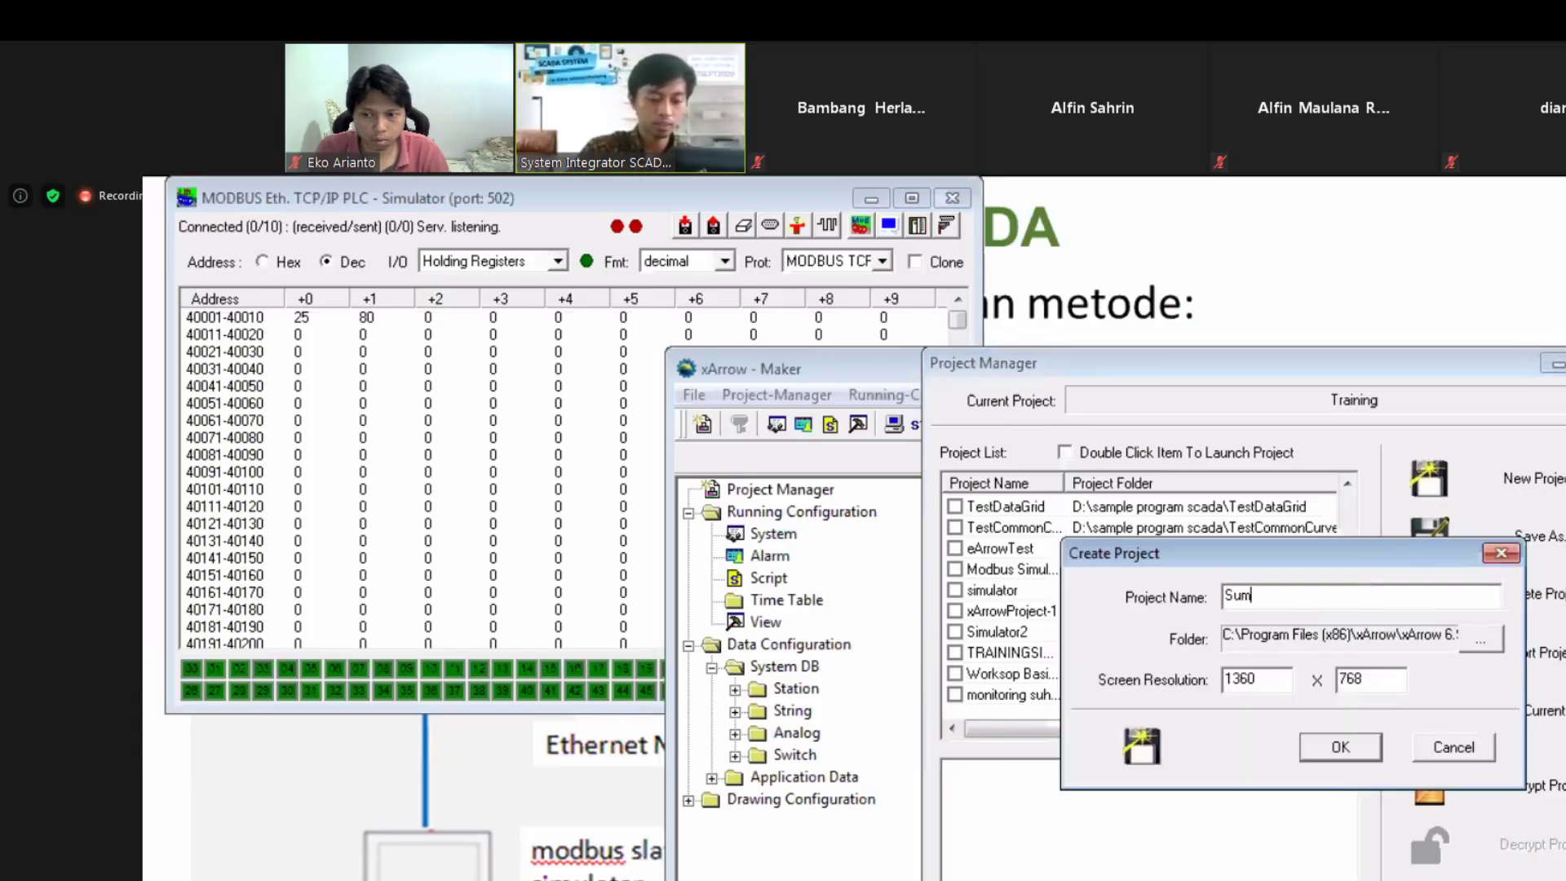
text(ulation batch3)
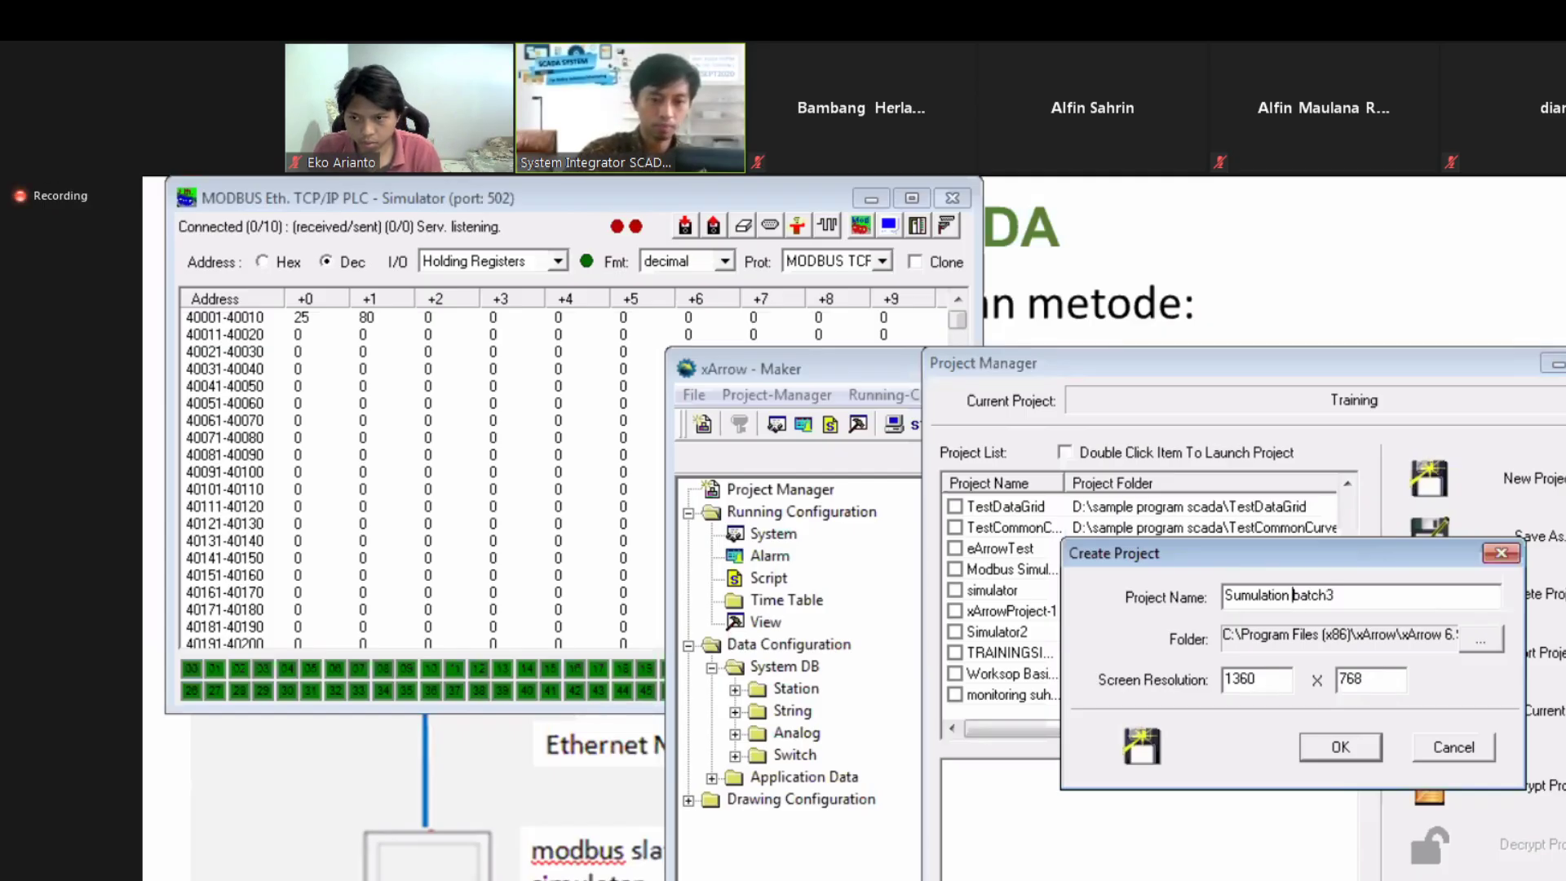
key(BackSpace)
text(_)
click(1420, 587)
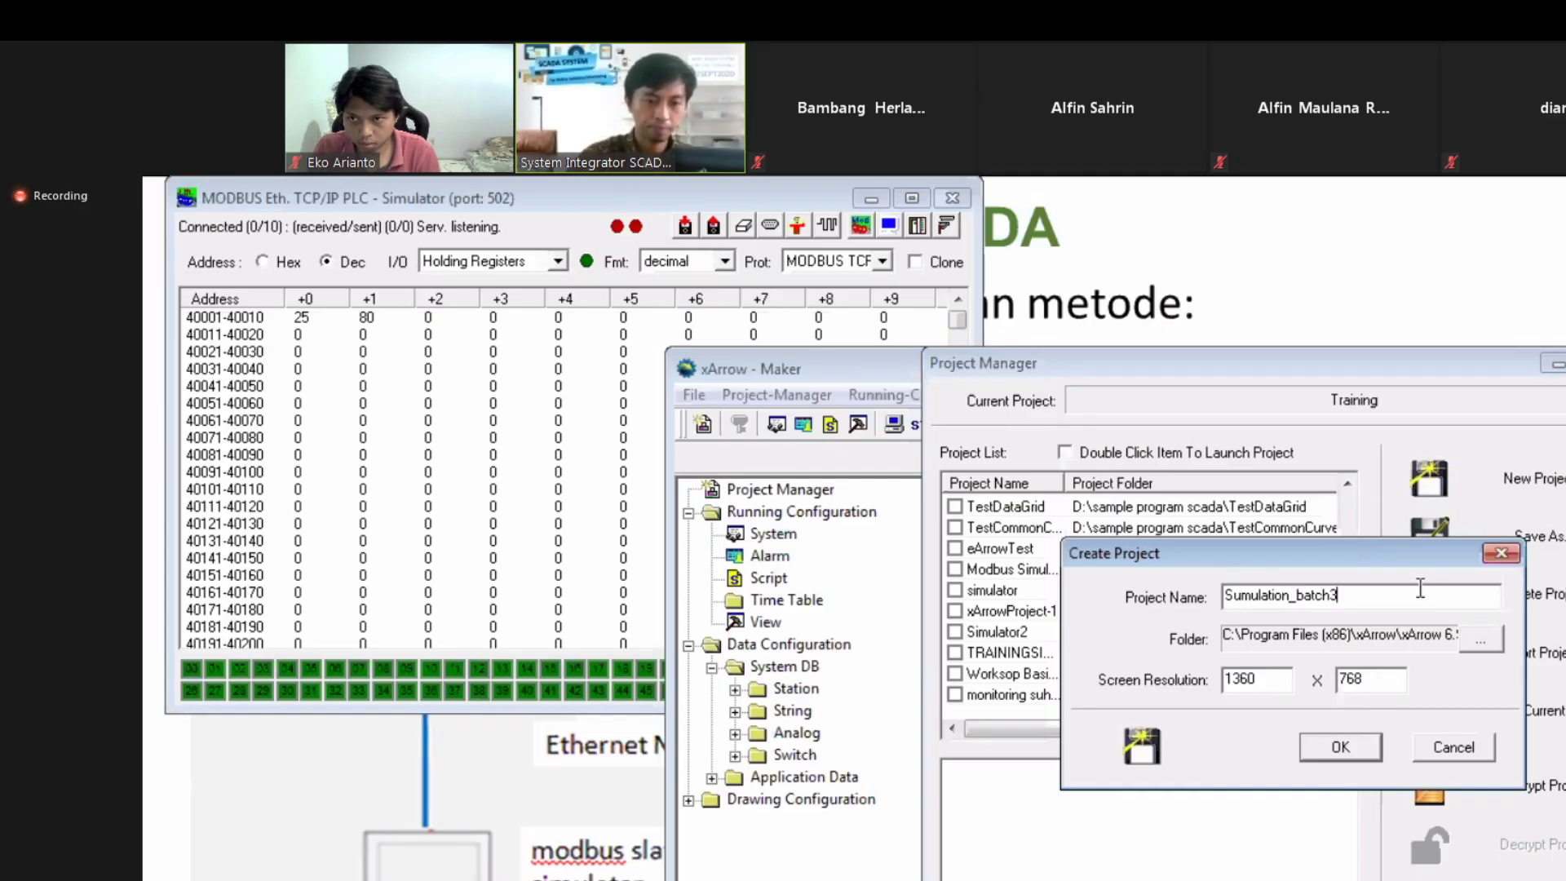
key(BackSpace)
text(2)
click(1359, 752)
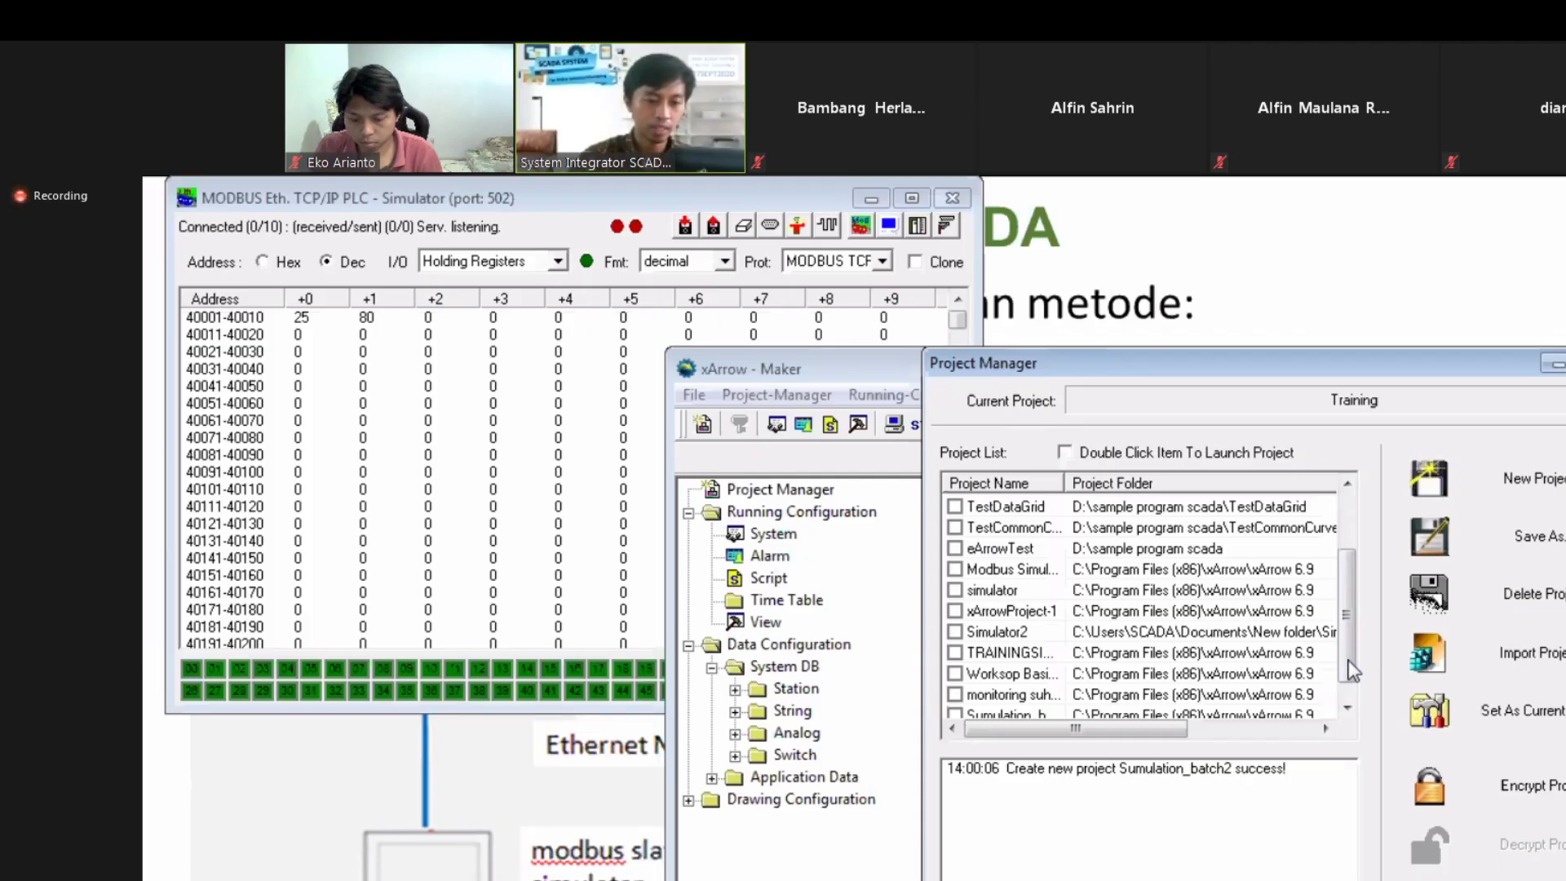
Step: Set Sumulation_batch2 as the current project and close the Project Manager
scroll(1350, 665, down, 1)
double_click(1015, 695)
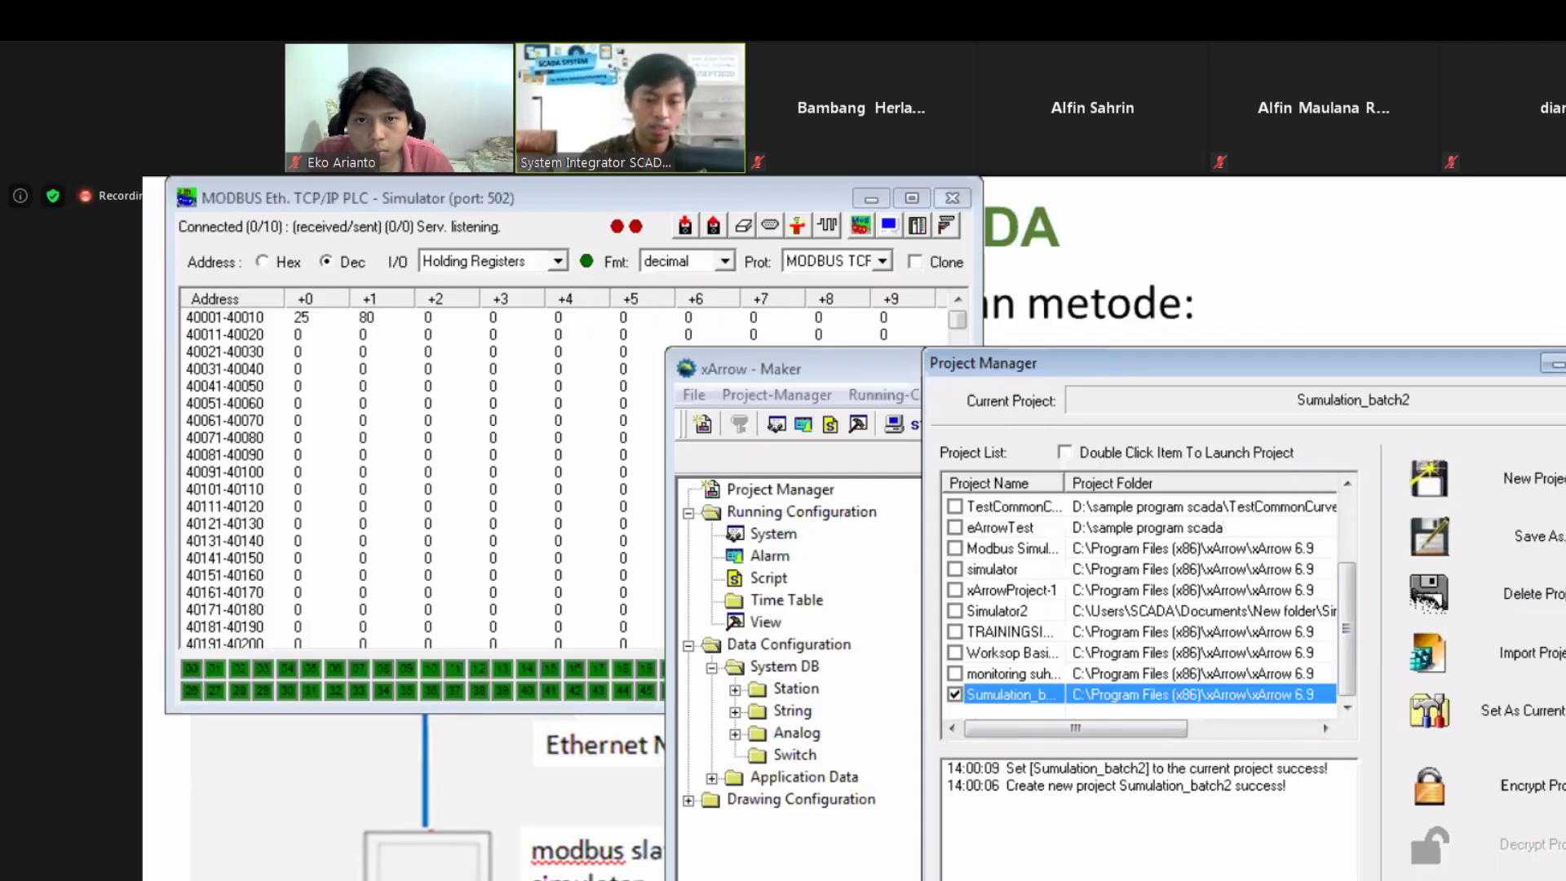
click(1132, 405)
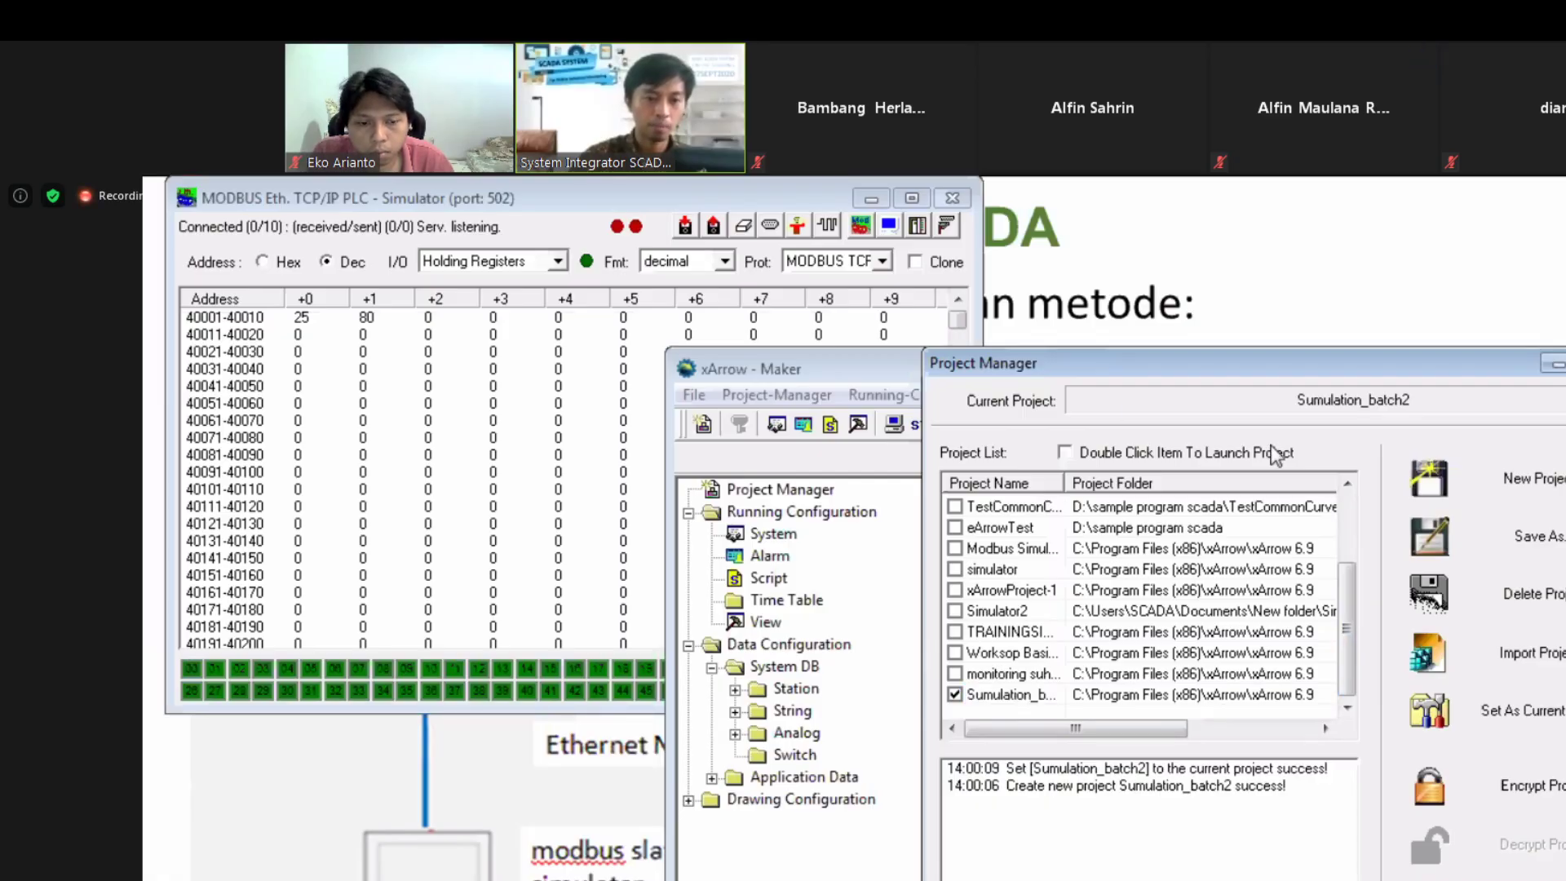
key(Escape)
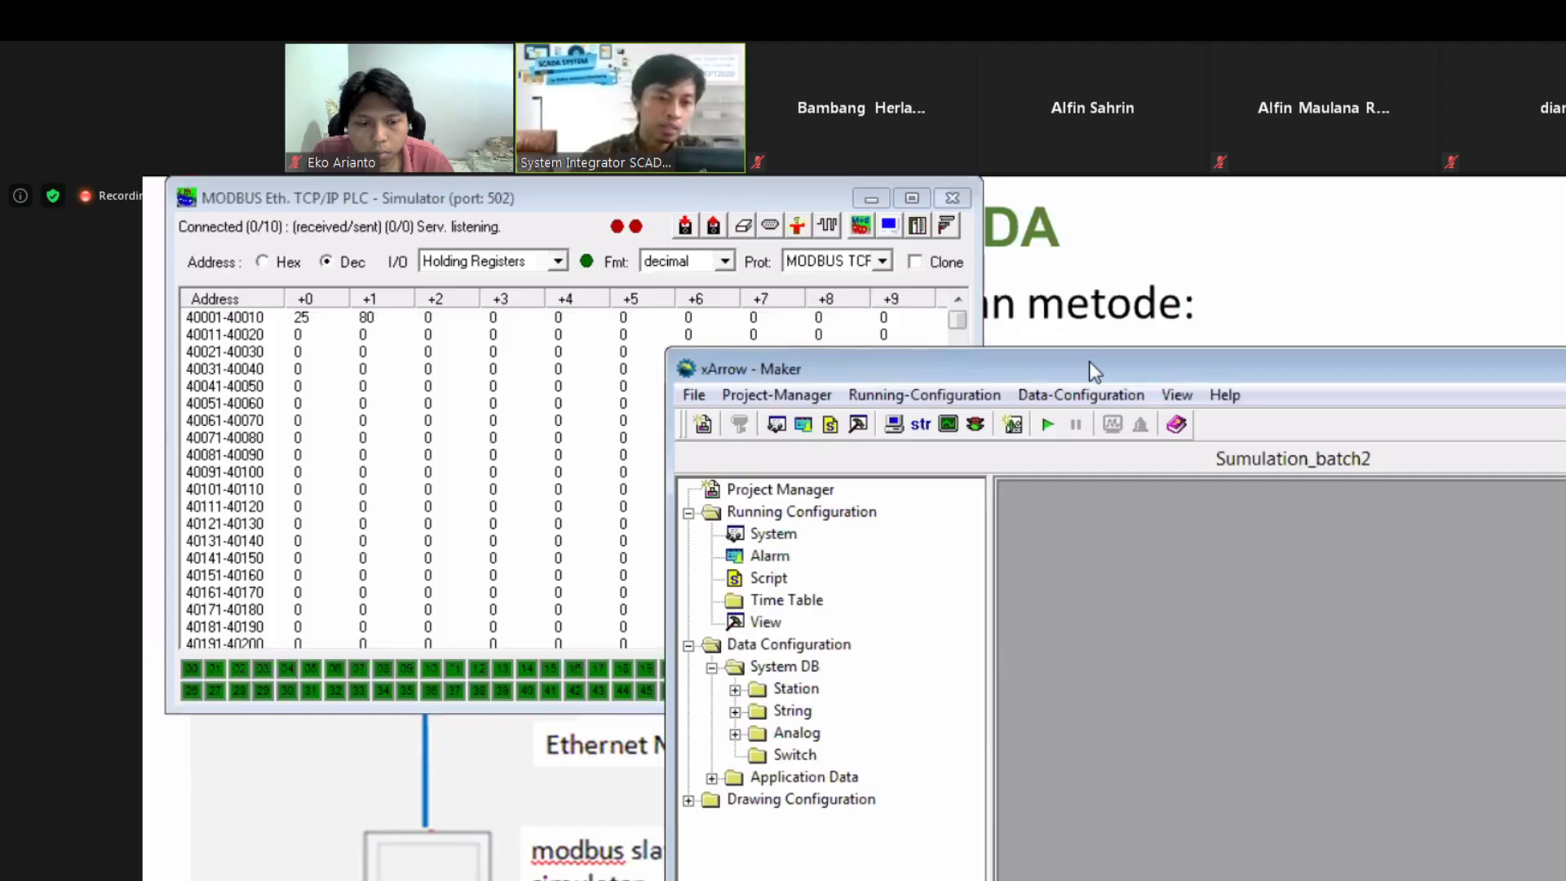
Step: Open the Station table under System DB in the project's data configuration
drag(1093, 371, 997, 405)
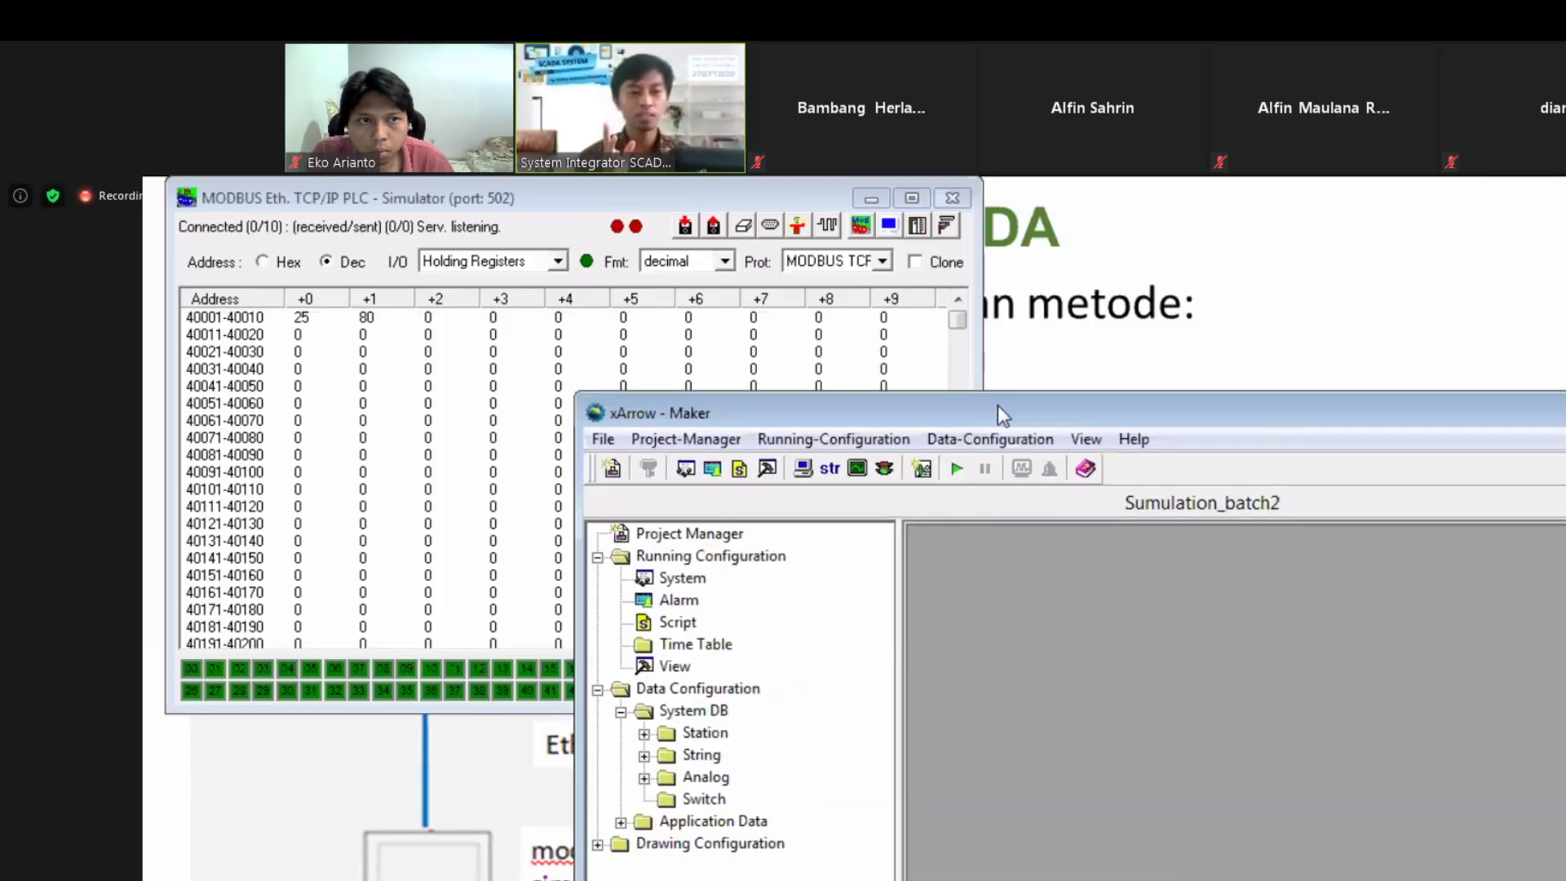
click(644, 734)
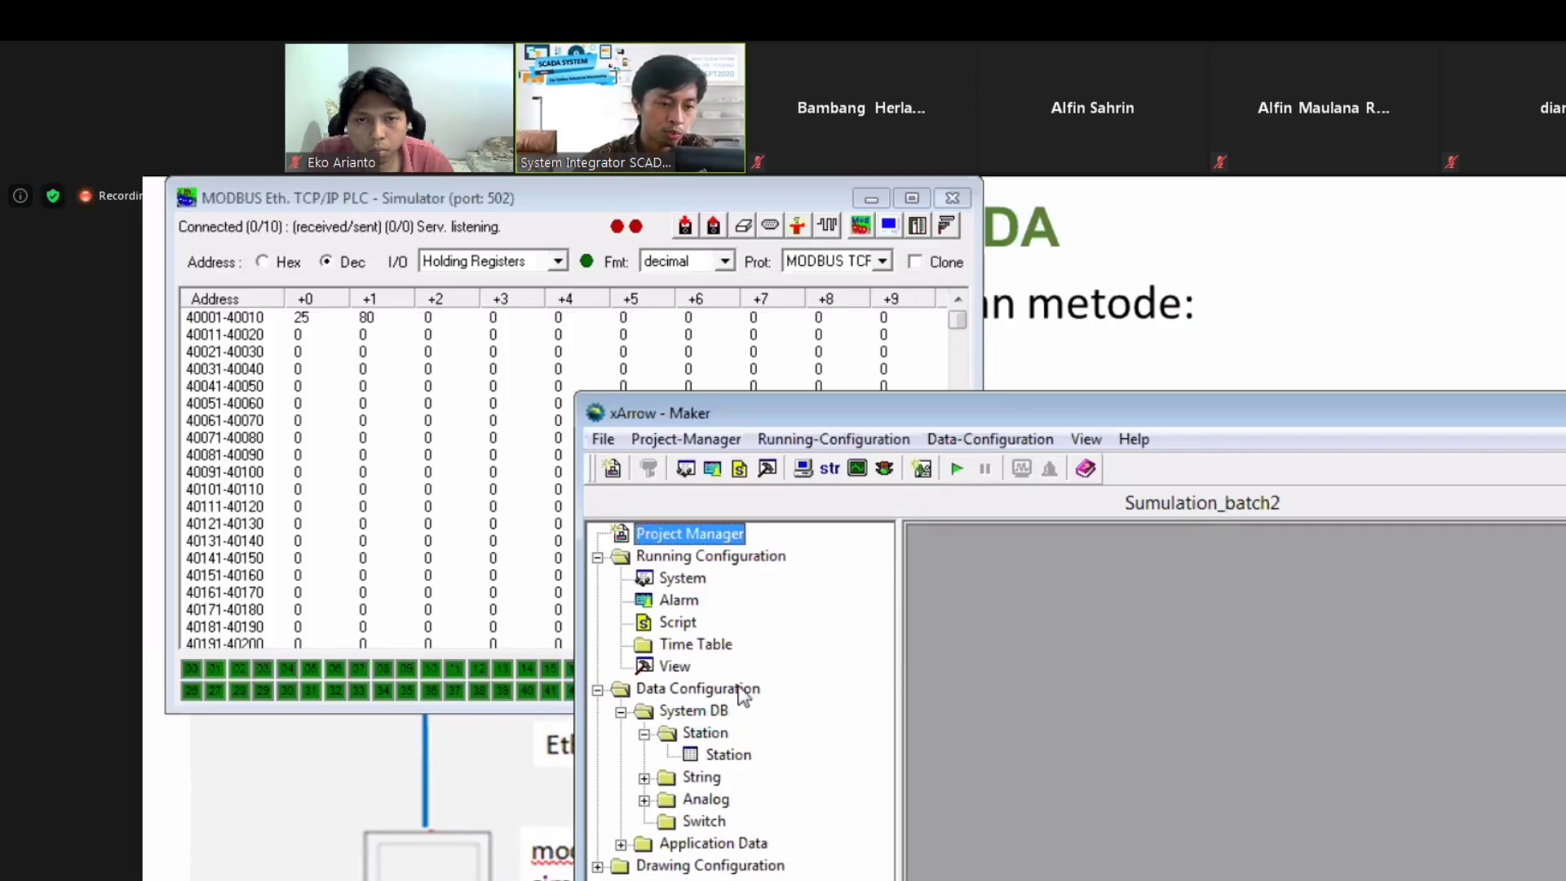
click(724, 757)
double_click(723, 758)
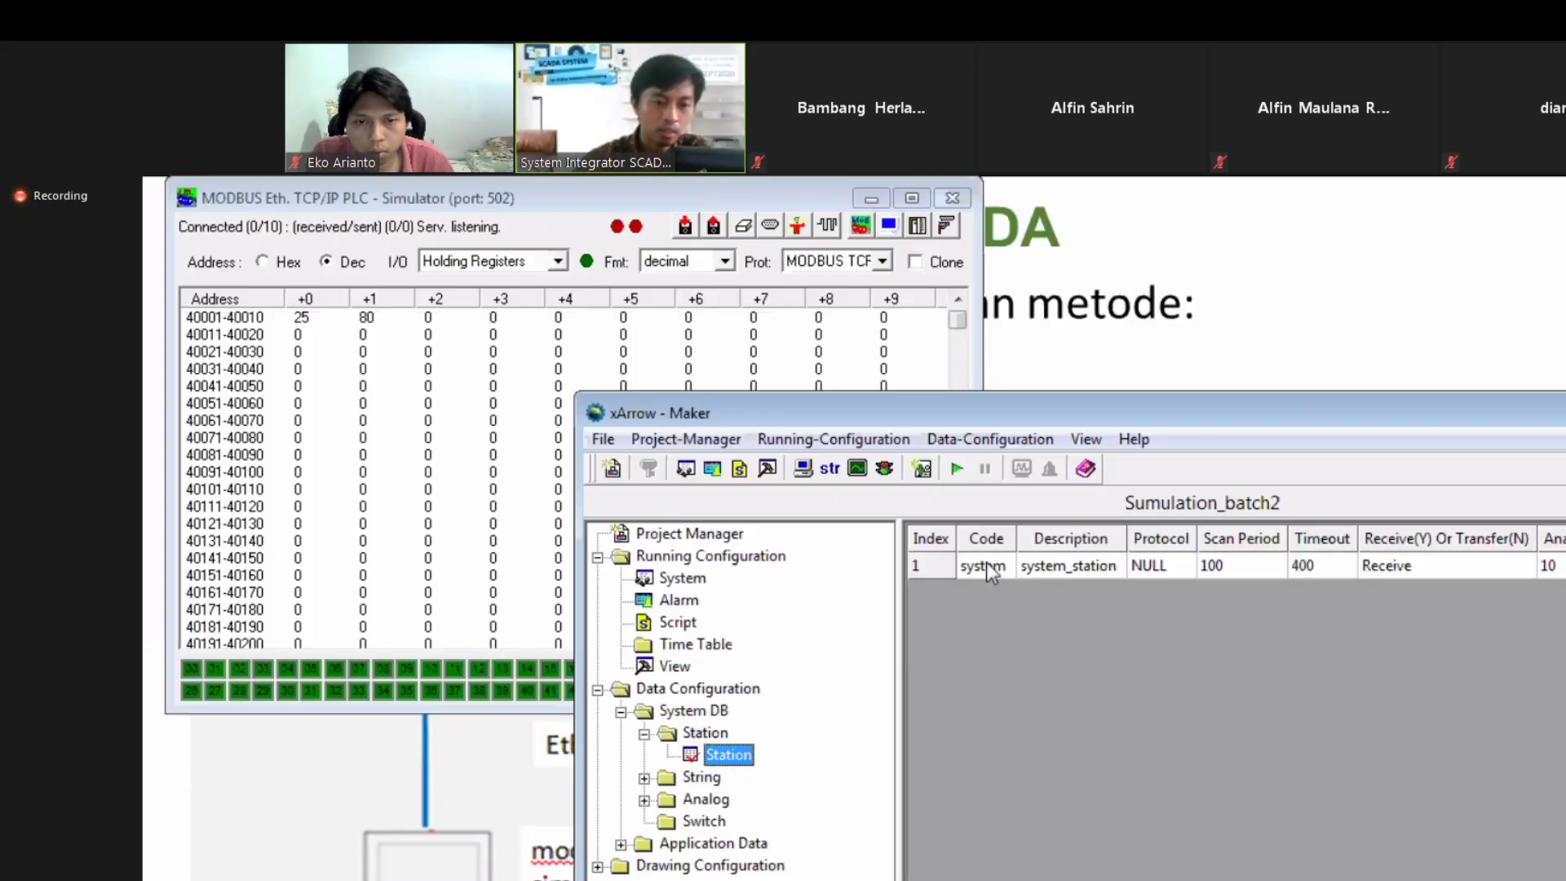
Step: View the settings of the existing system station and close them unchanged
double_click(992, 565)
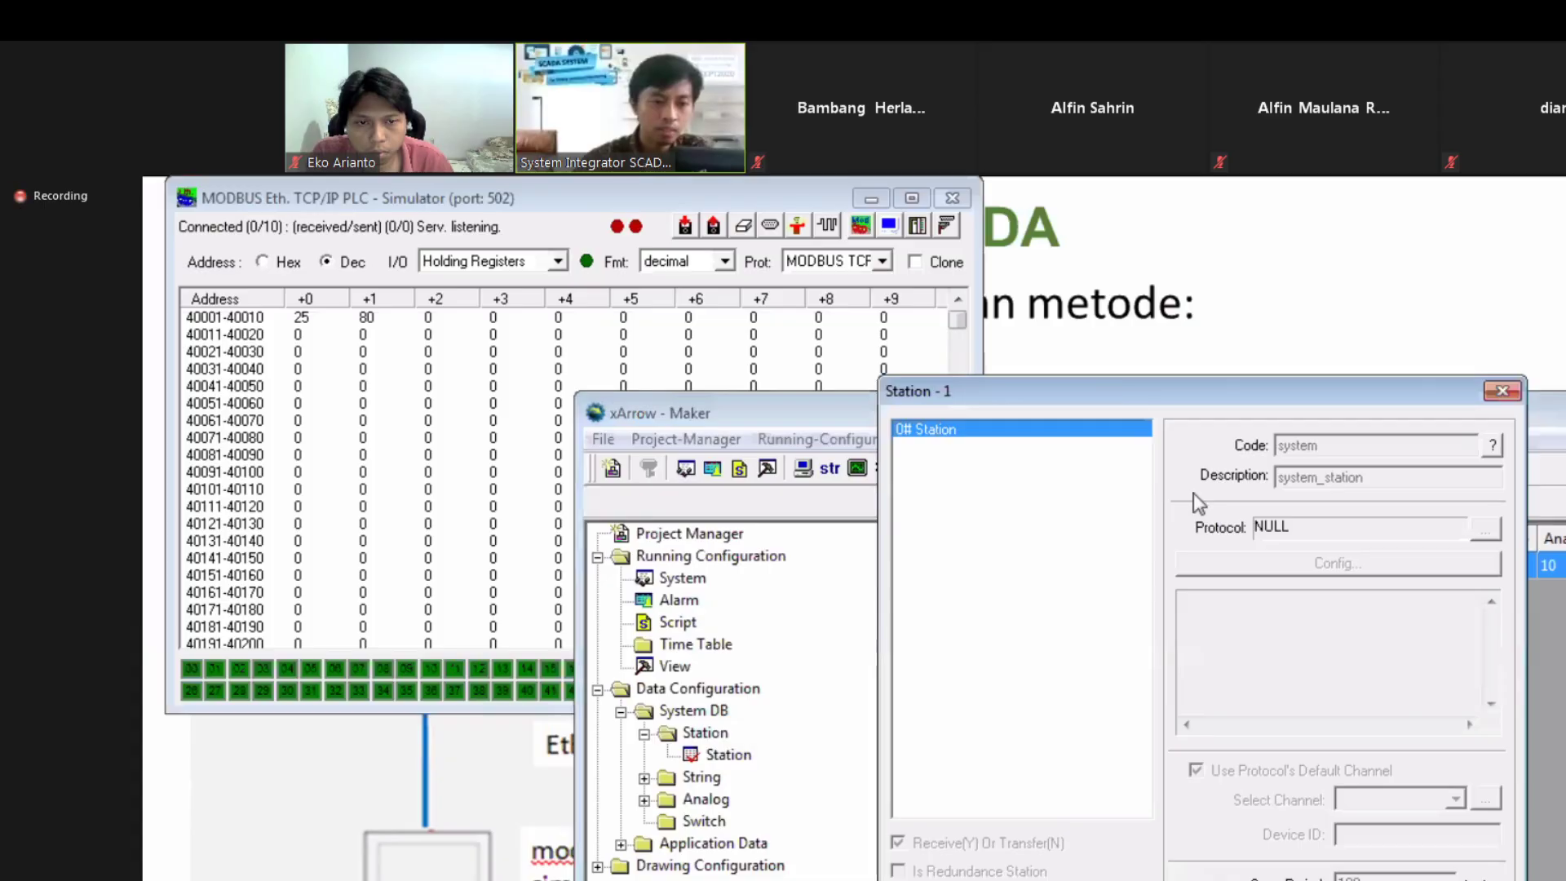
drag(958, 393, 1186, 544)
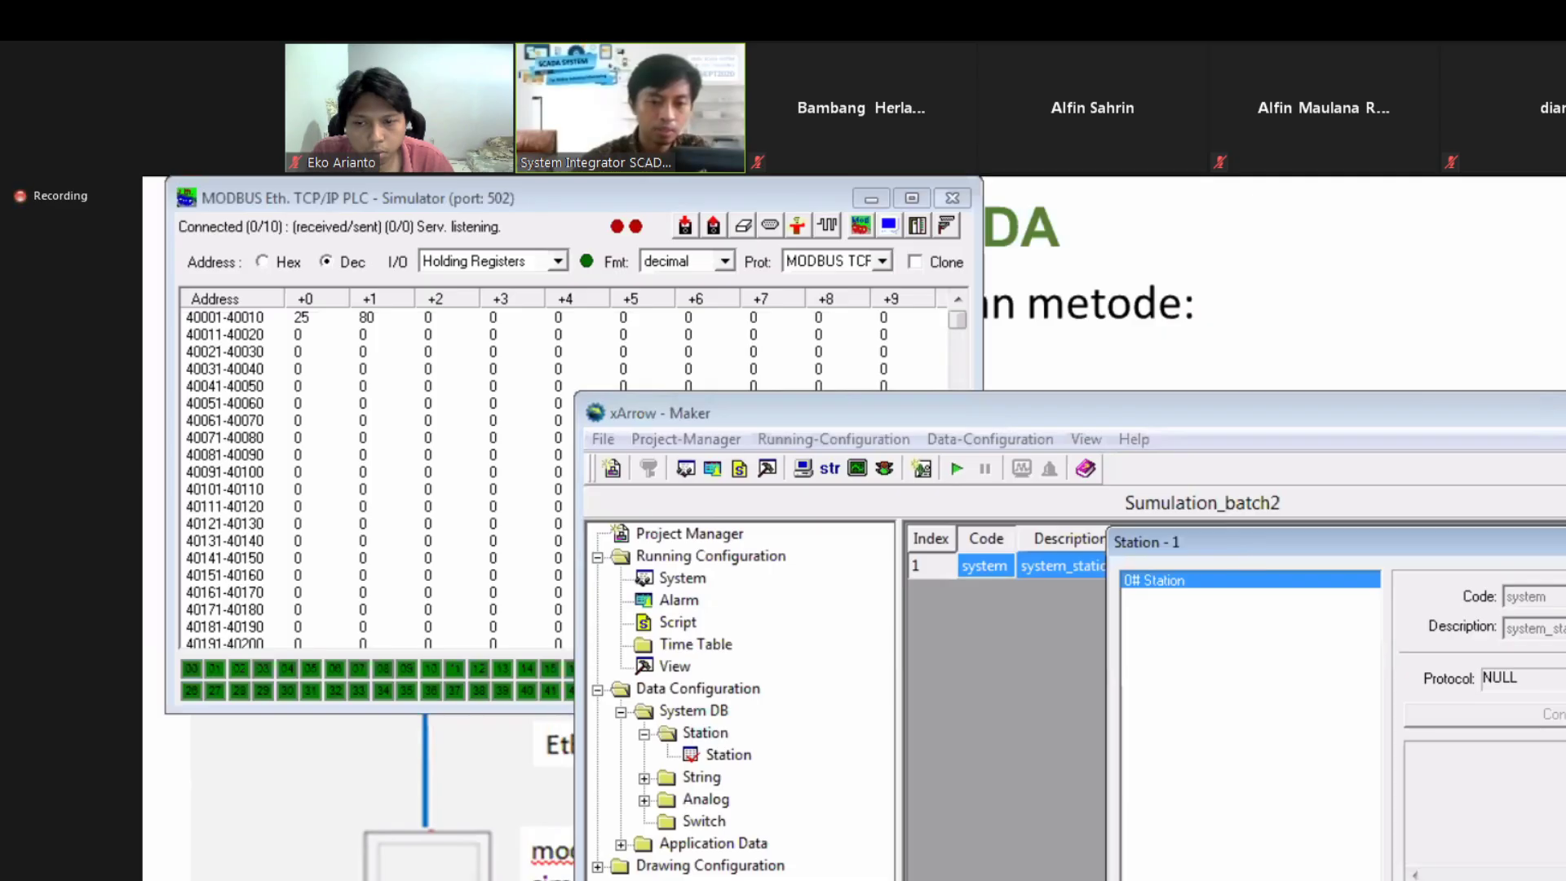
drag(1187, 544, 1135, 638)
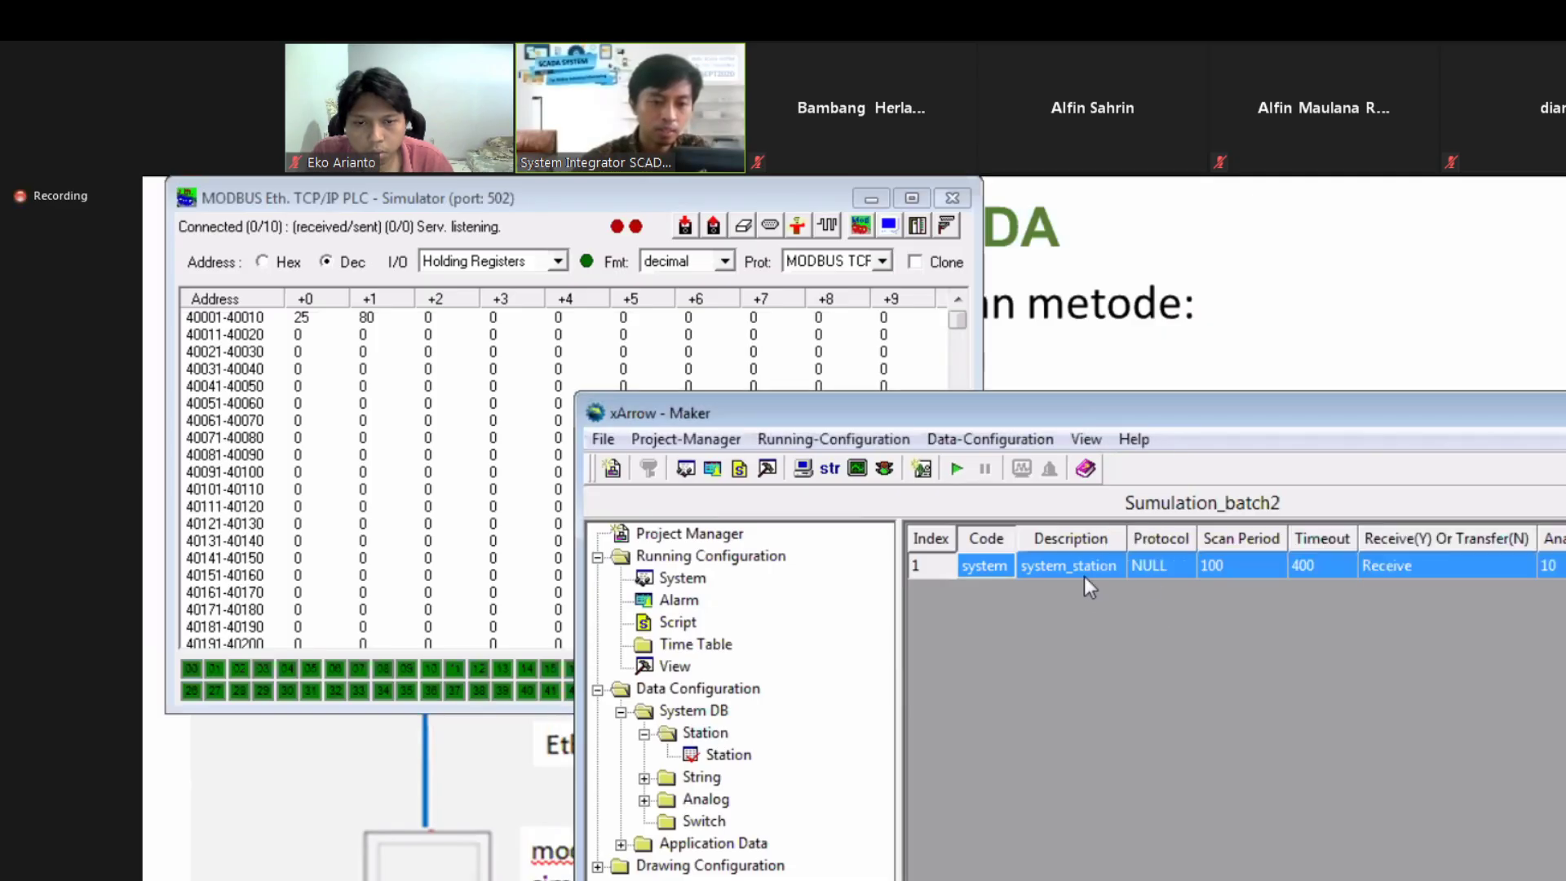
Step: Add a new station to the station table and view its protocol choices without selecting one
double_click(1089, 575)
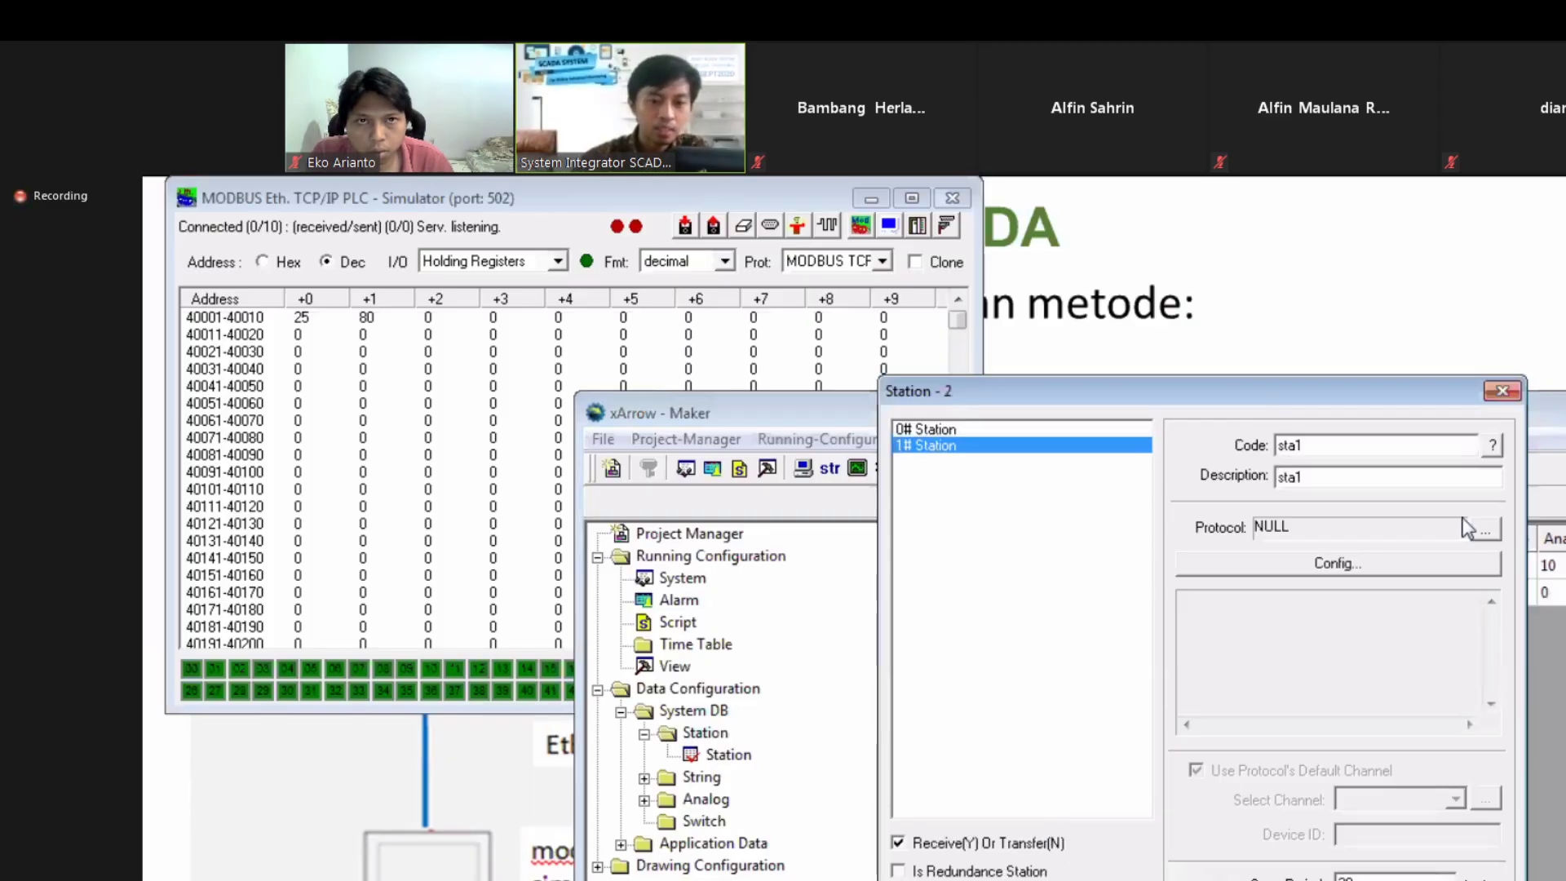
click(1485, 532)
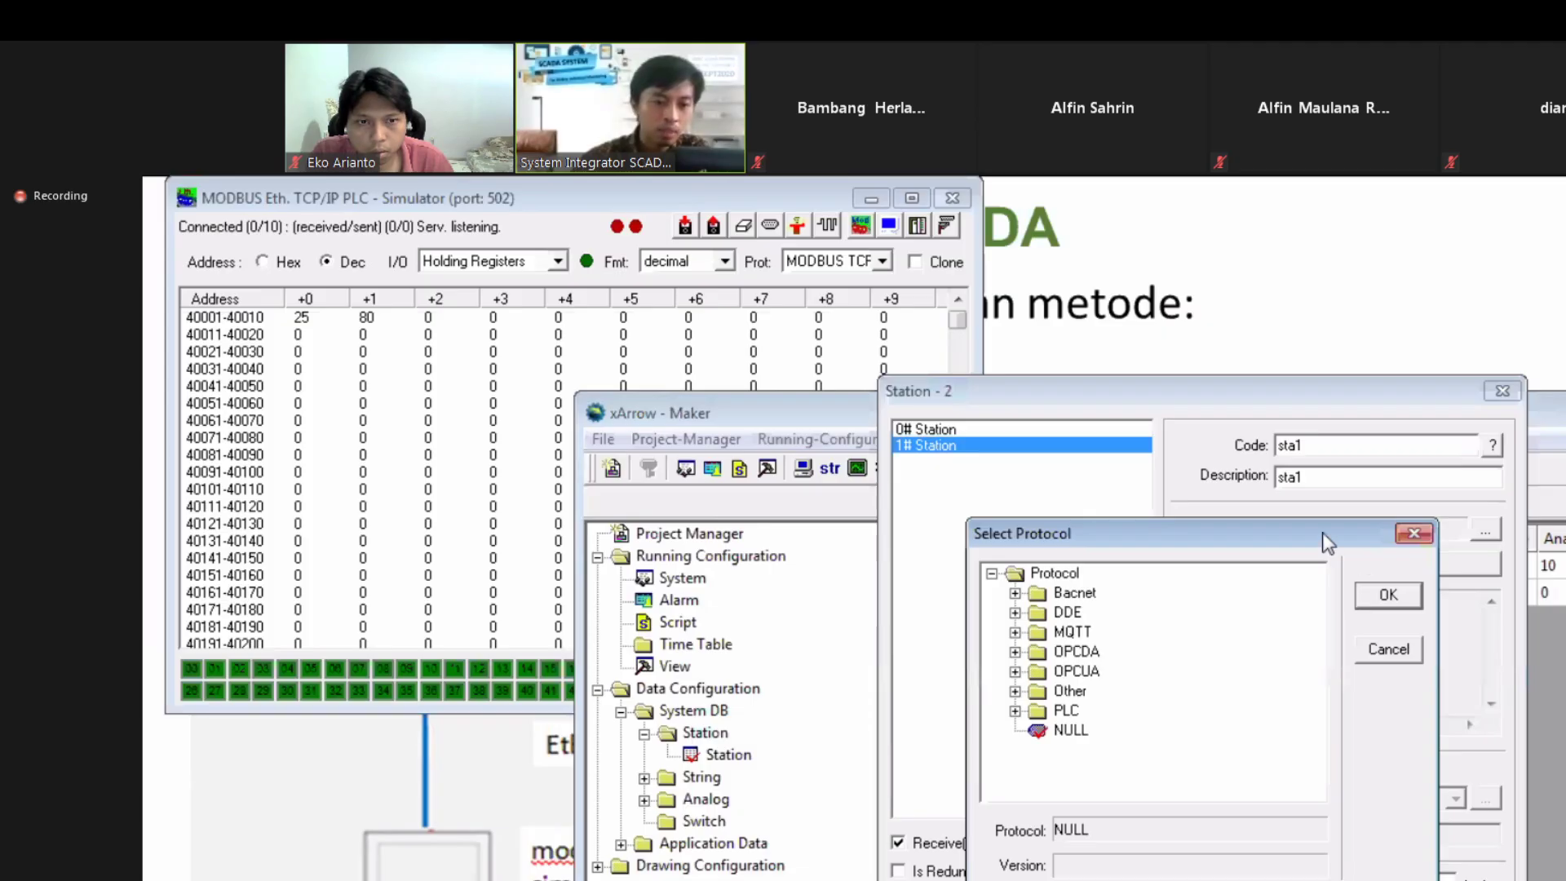
drag(1326, 541, 1034, 475)
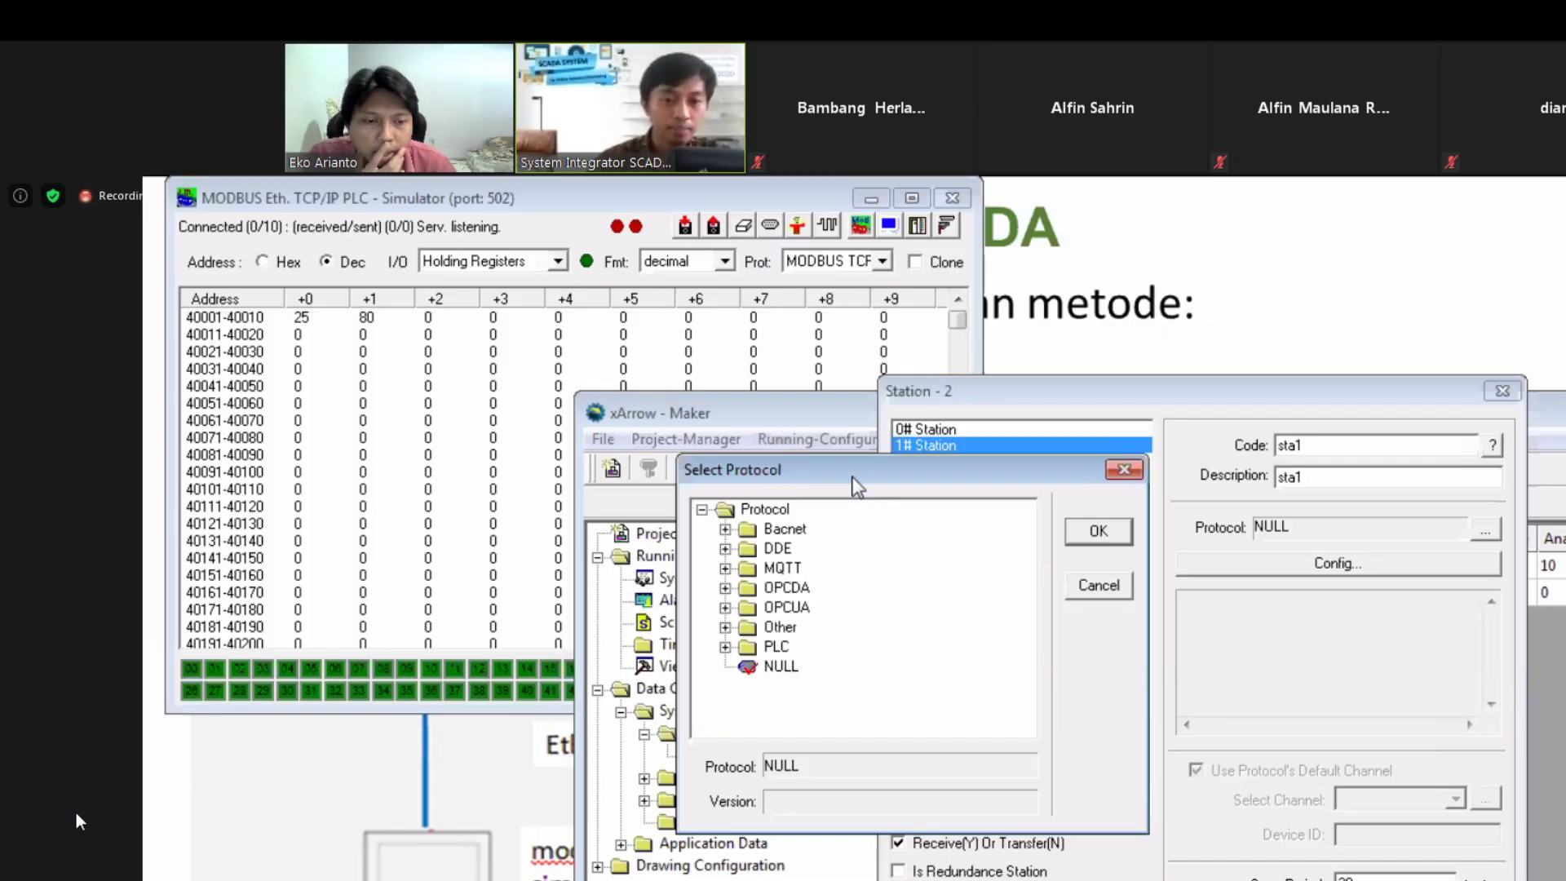
click(1131, 468)
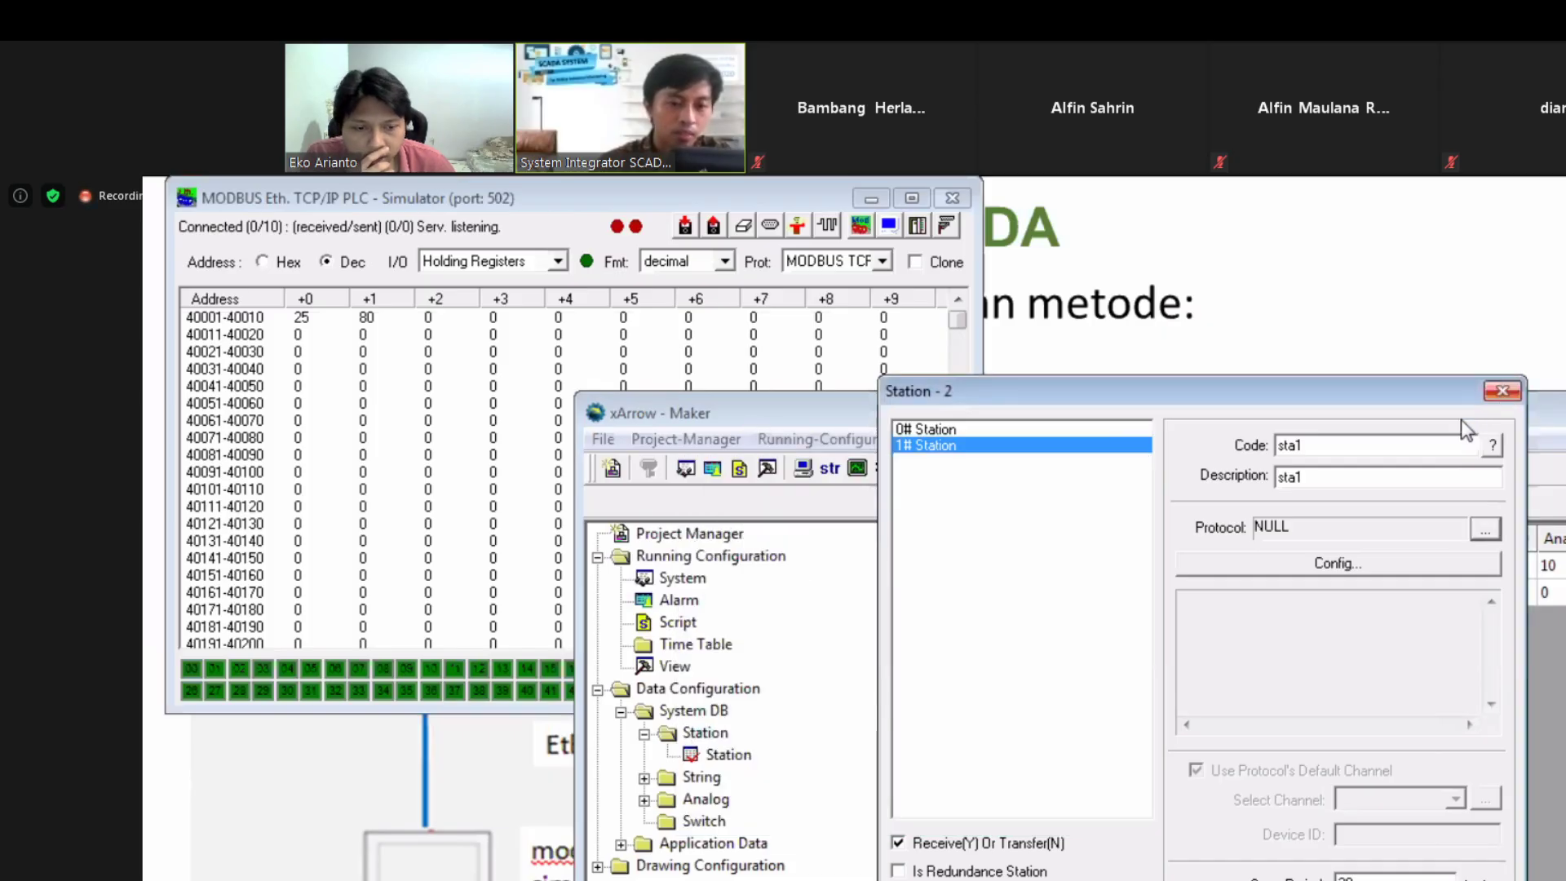
click(1502, 393)
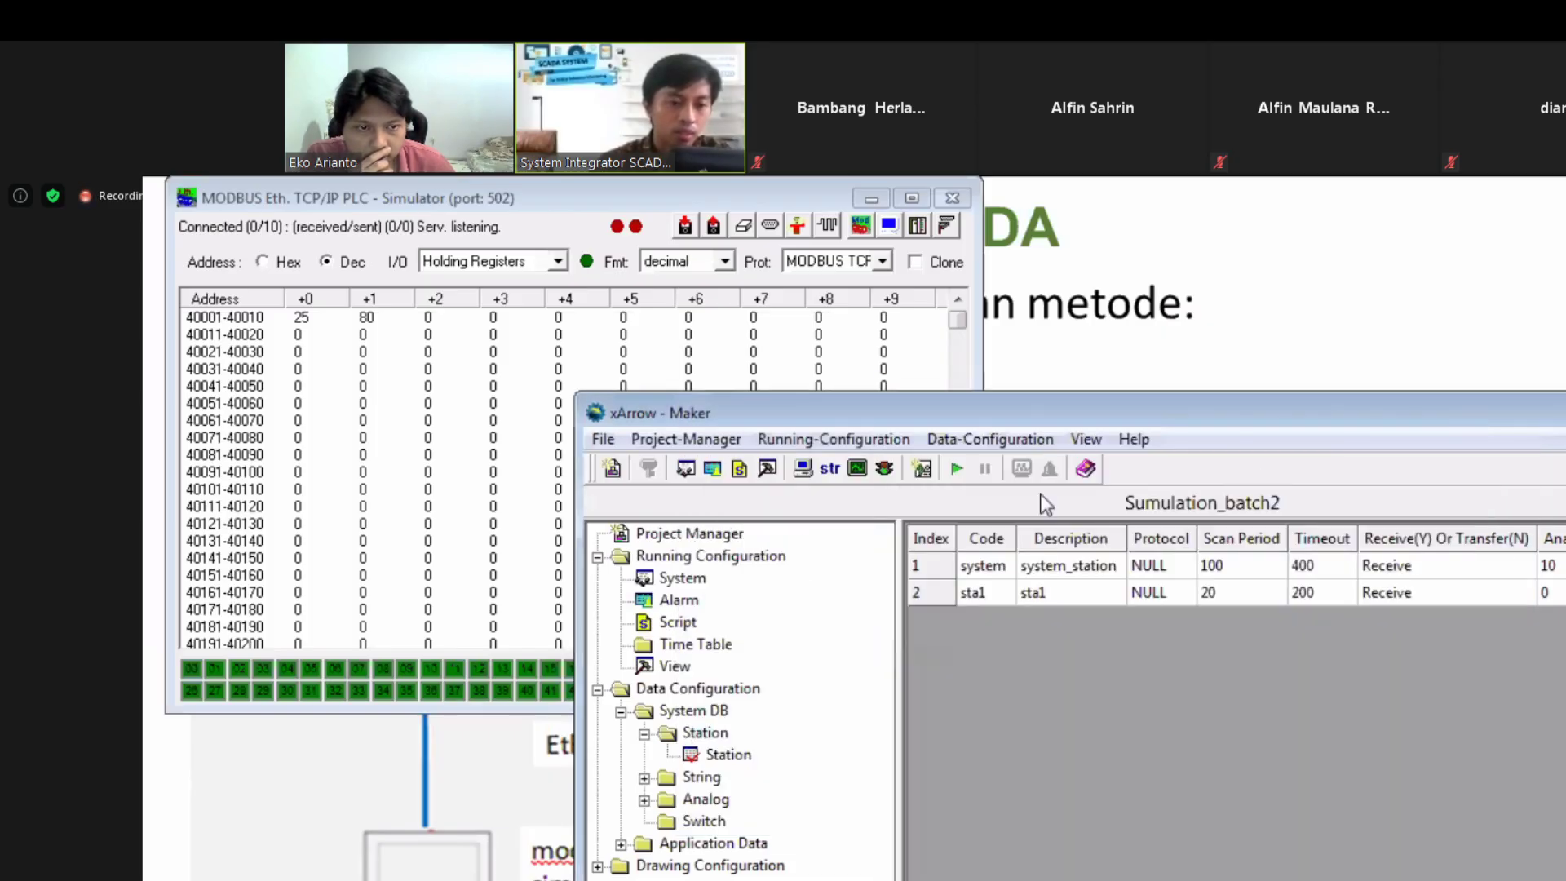
Step: Check in the Project Manager that Sumulation_batch2 is the current project, and close it
drag(715, 412, 551, 417)
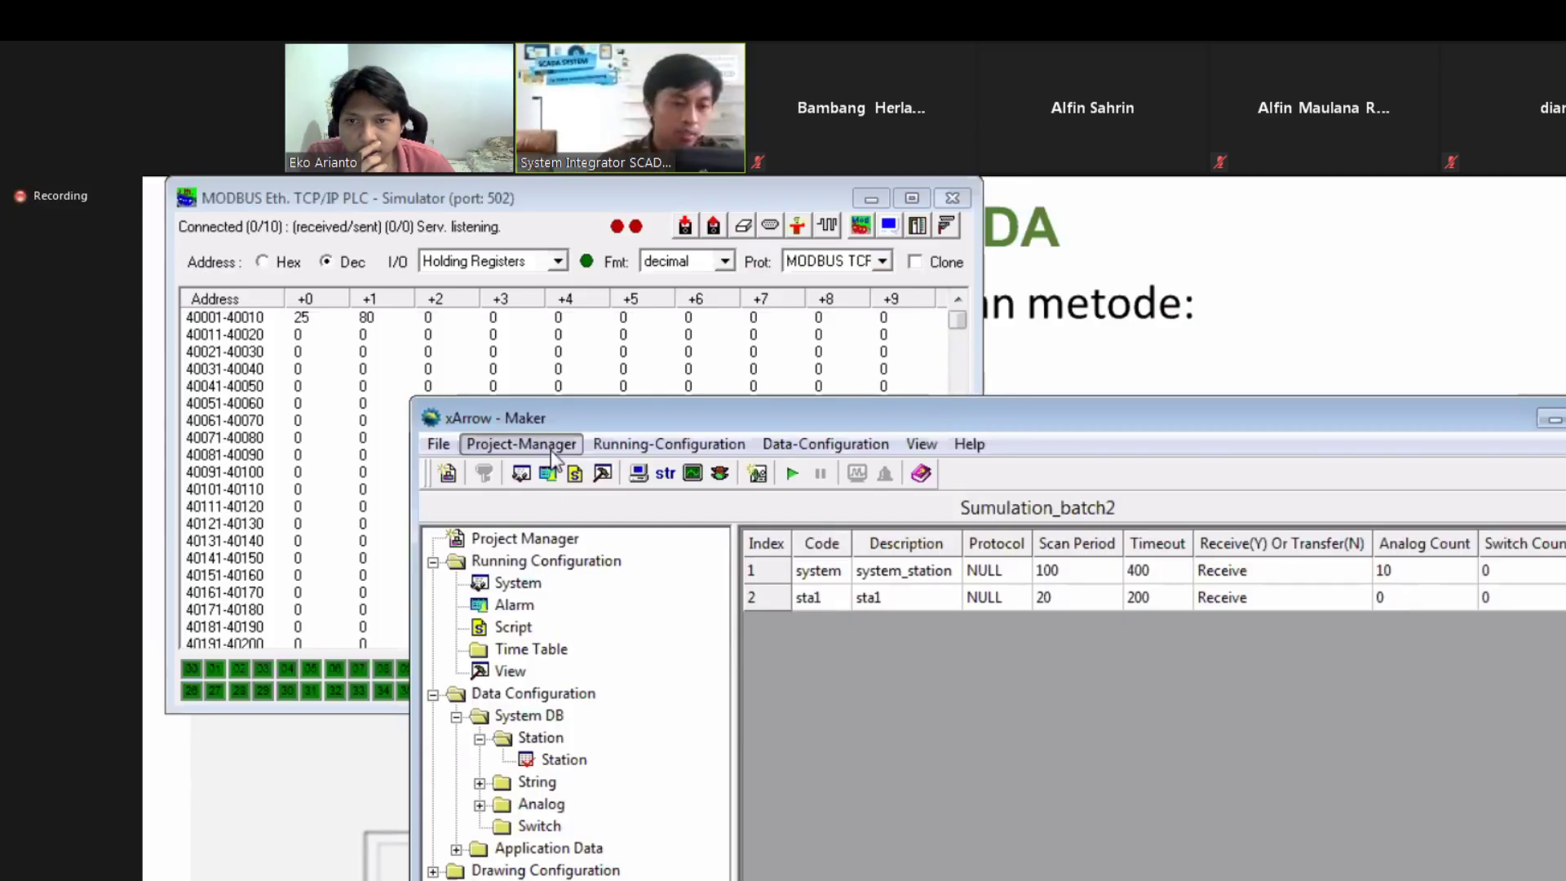
click(550, 450)
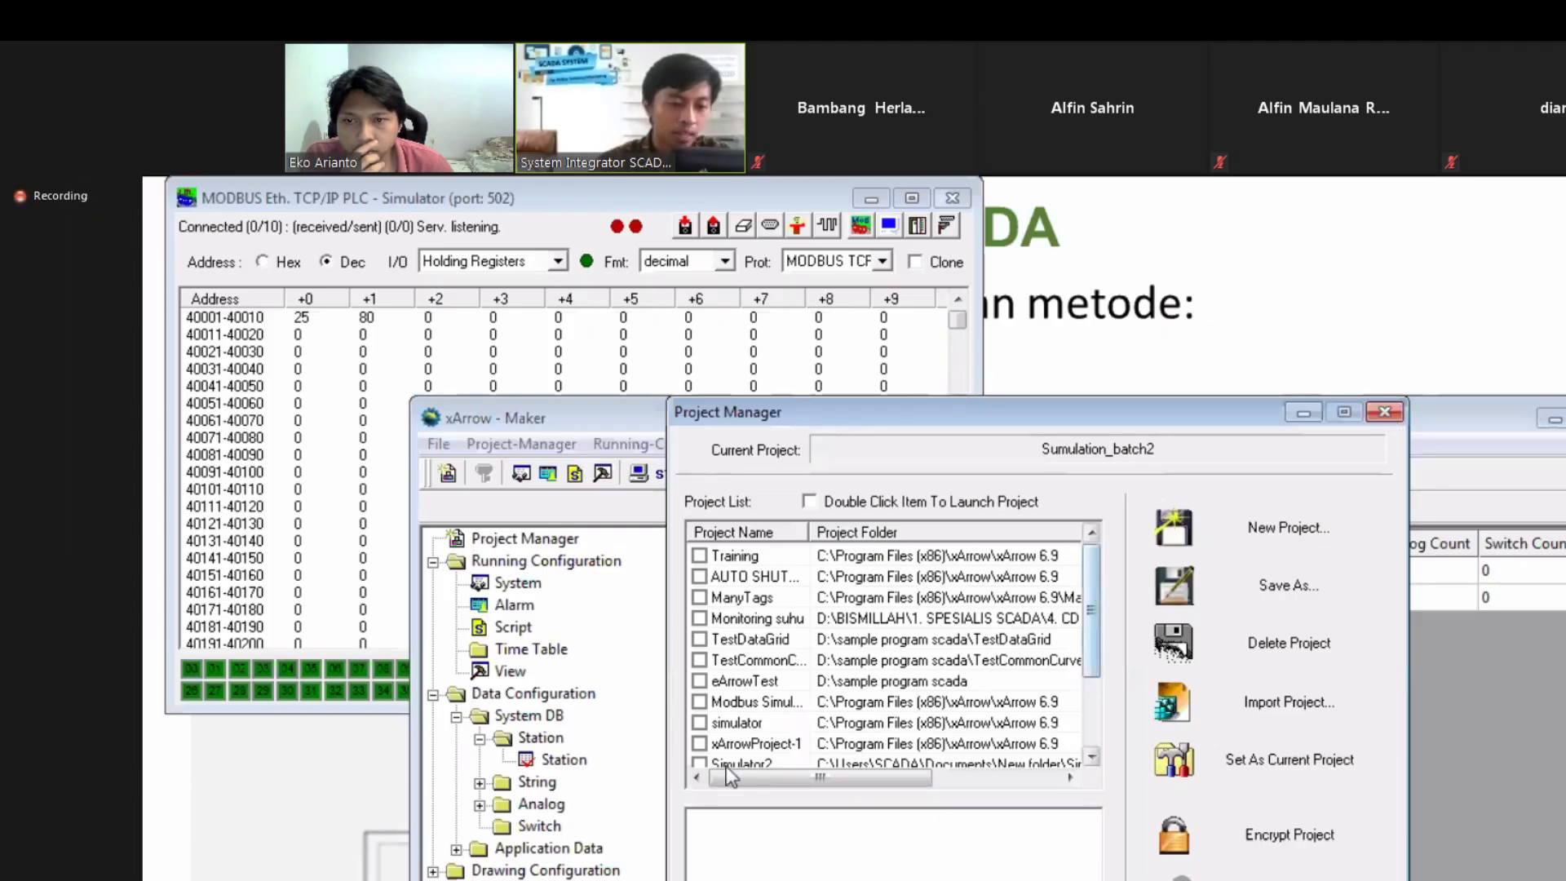
scroll(743, 755, down, 2)
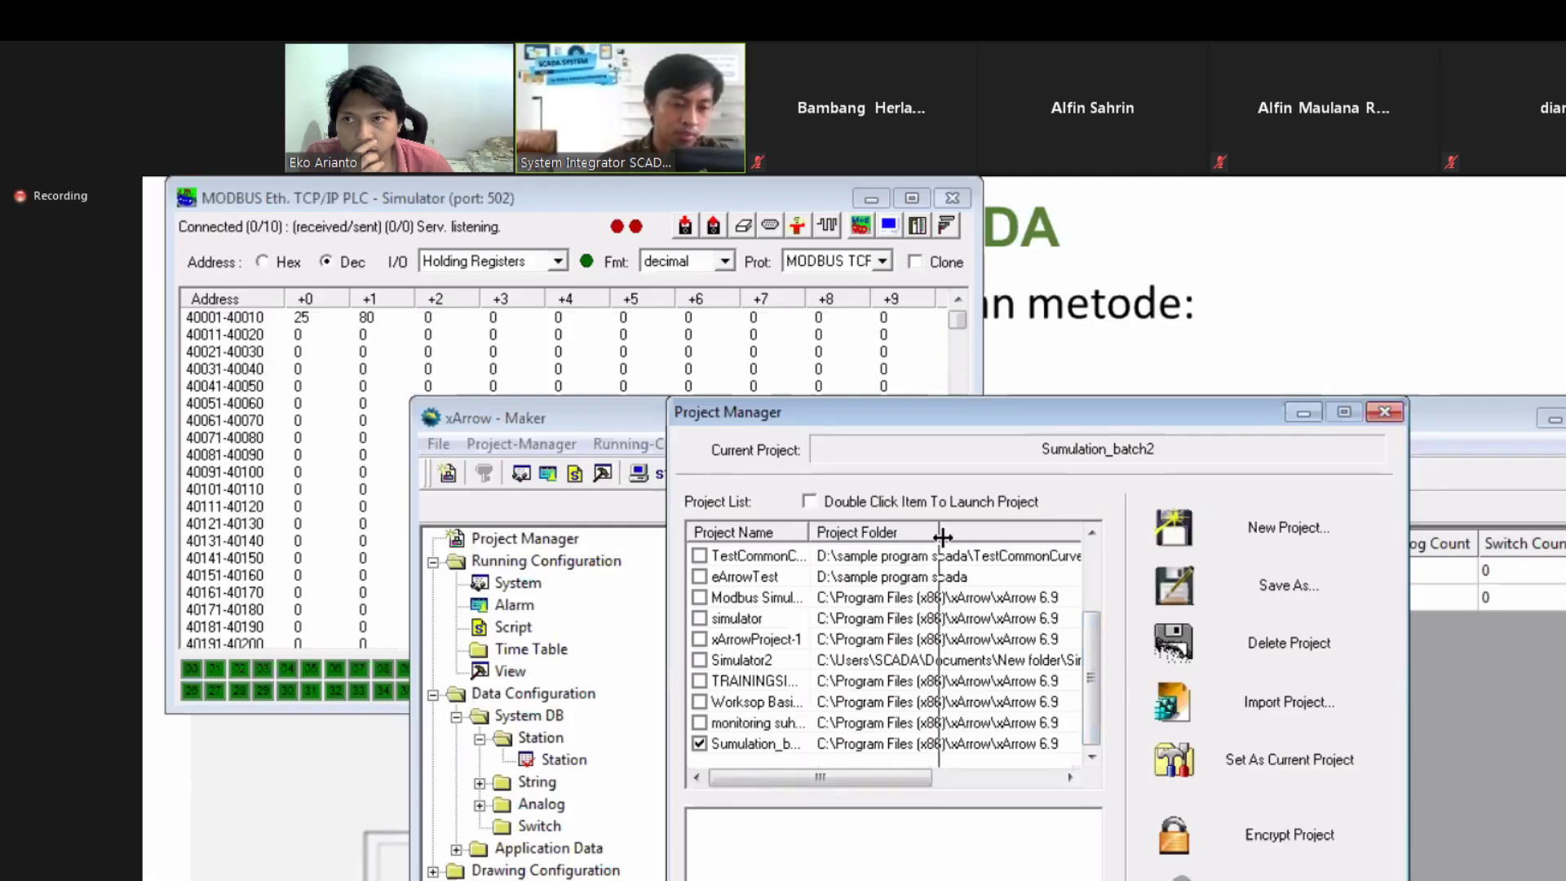
click(1384, 413)
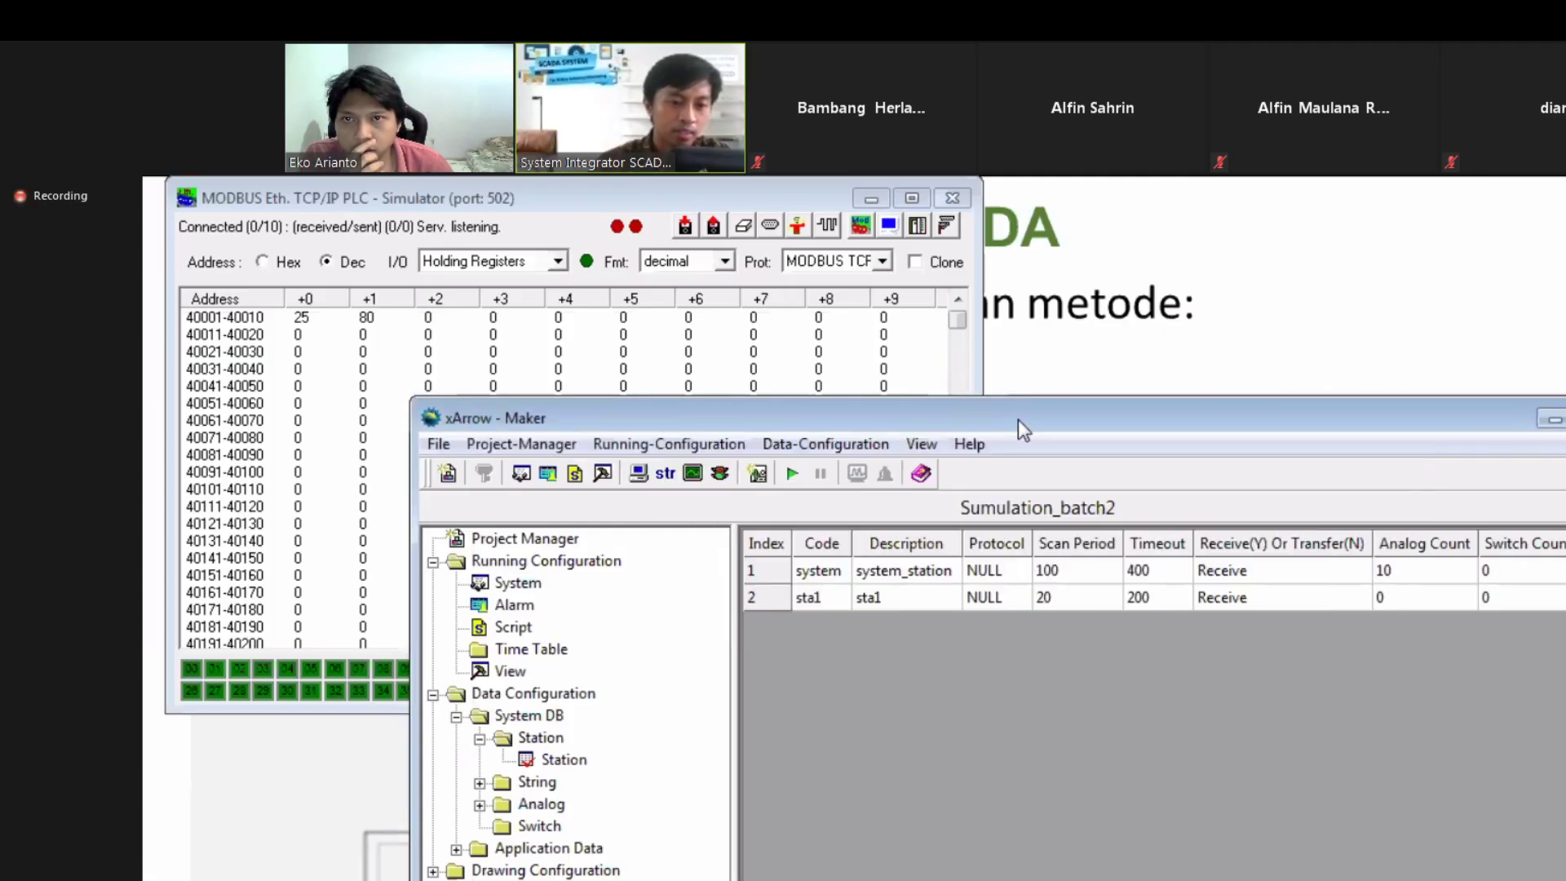
Step: Delete the sta1 station from the station table and close the station settings
drag(1018, 419, 1103, 413)
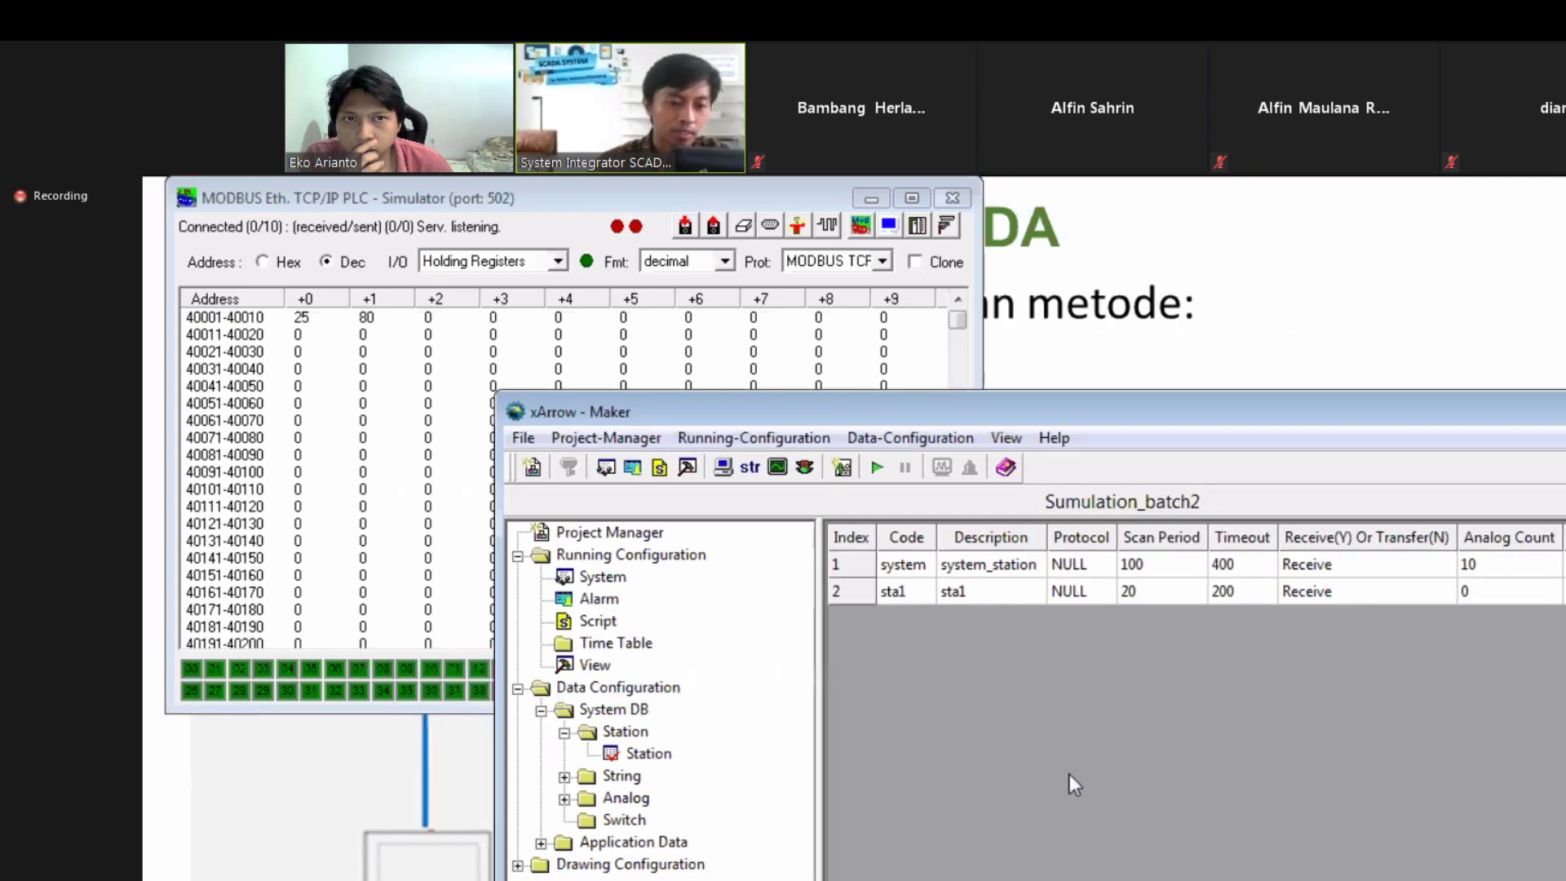
double_click(991, 592)
key(Delete)
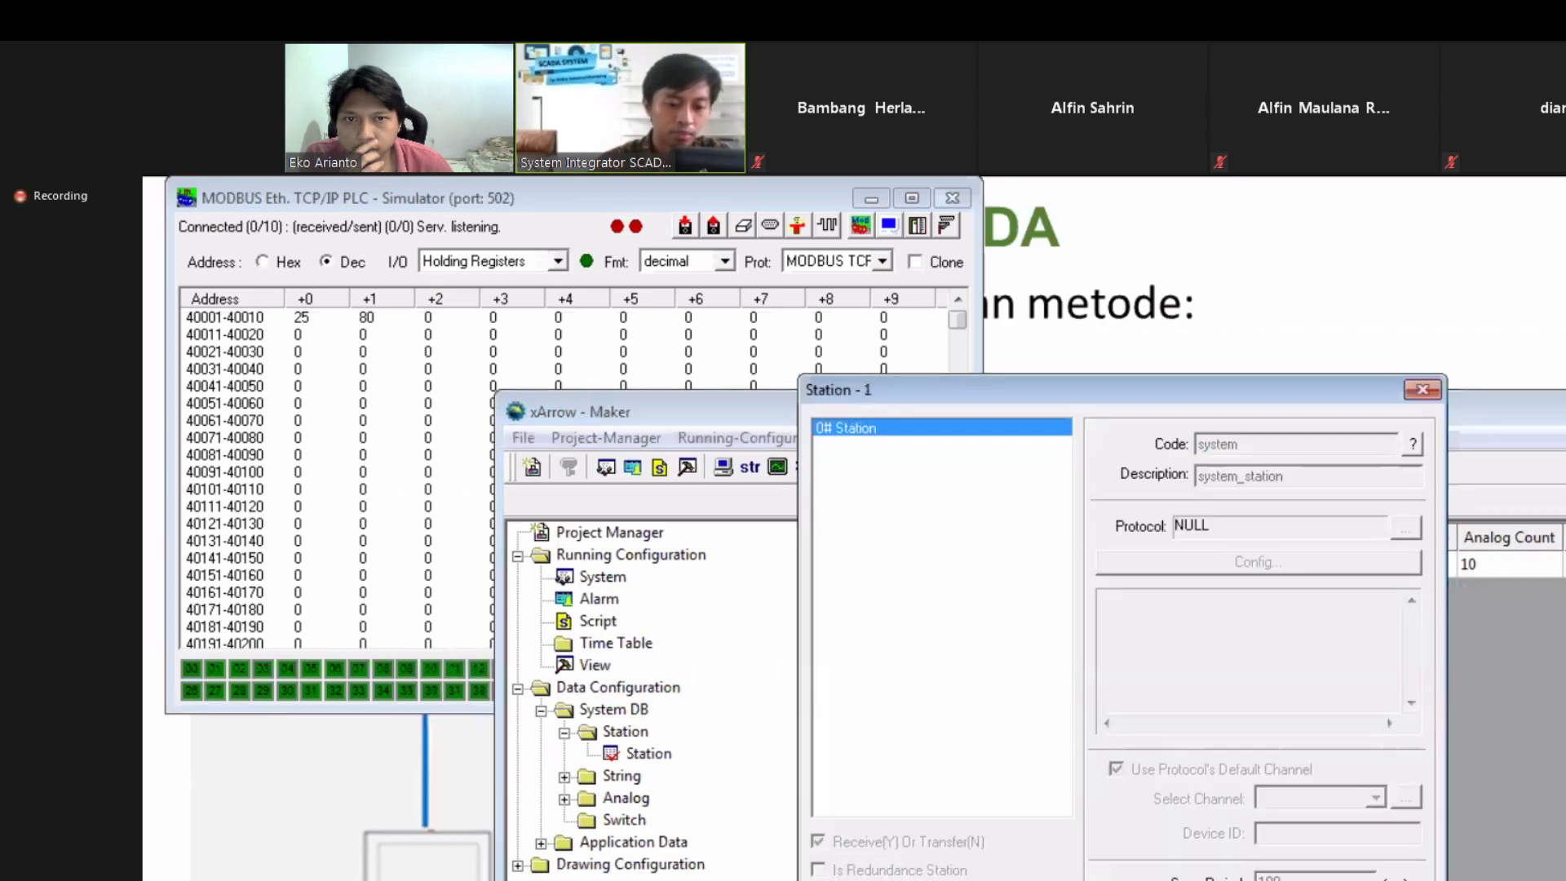
key(Escape)
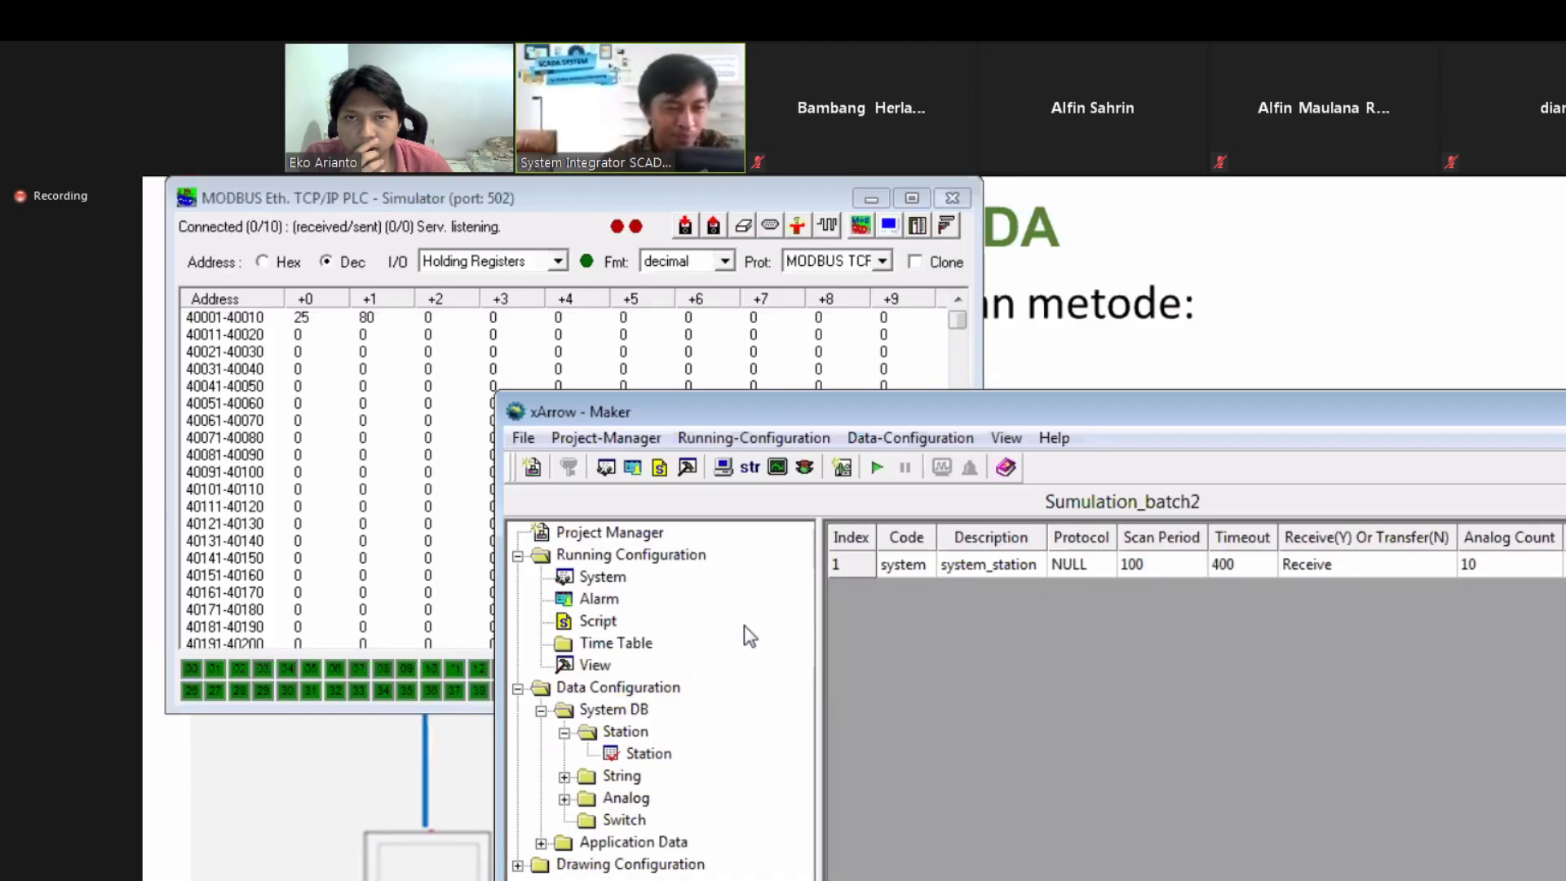
Step: Widen the Project Name column in the Project Manager and set Sumulation_batch2 as the current project
drag(915, 416, 950, 367)
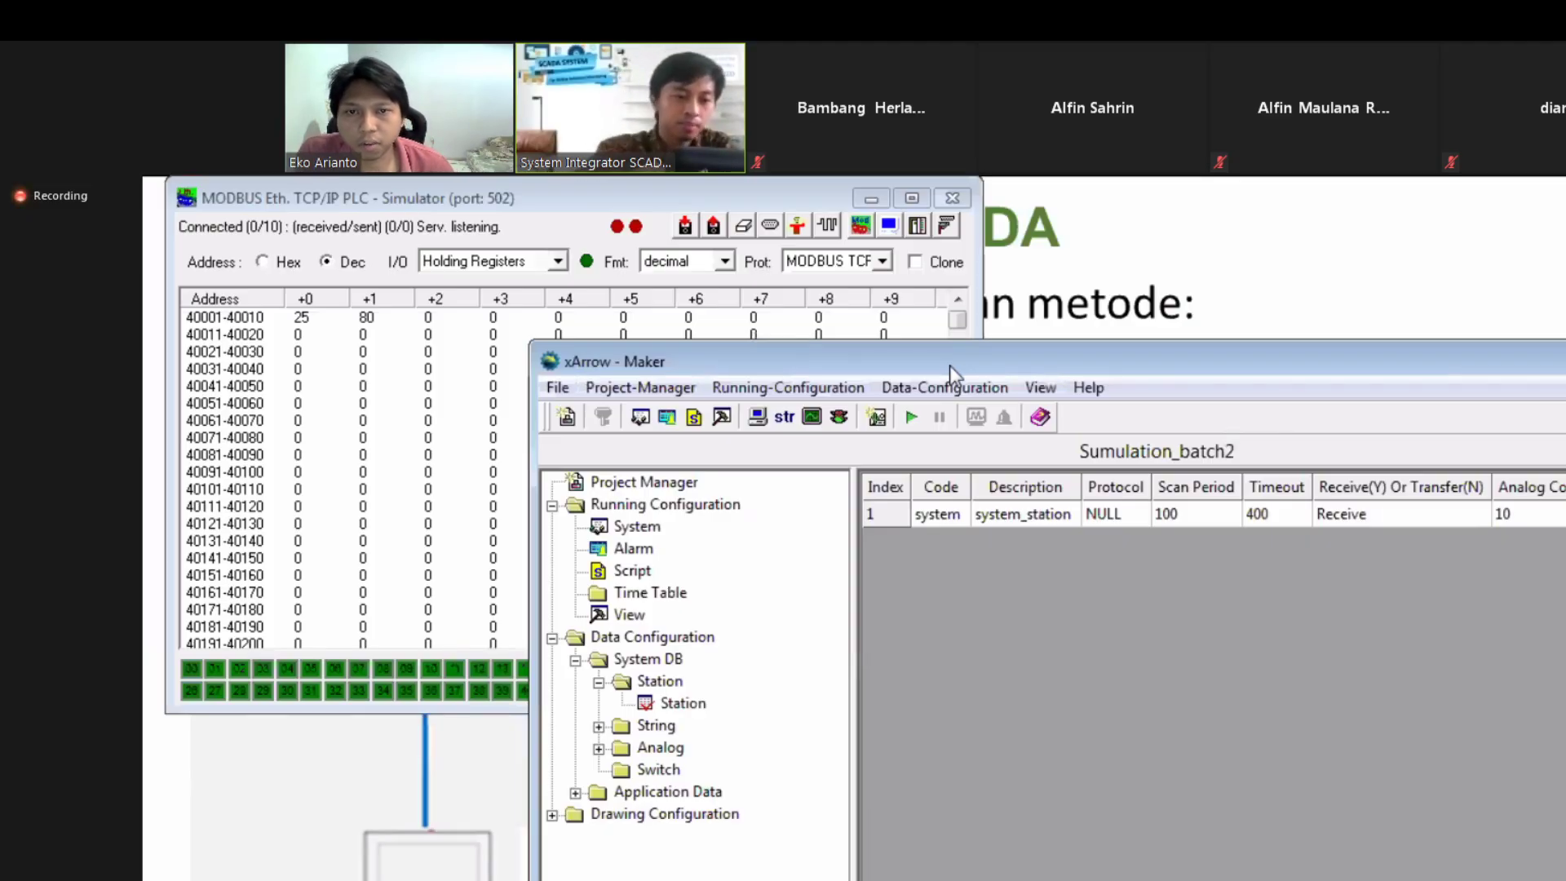
click(666, 392)
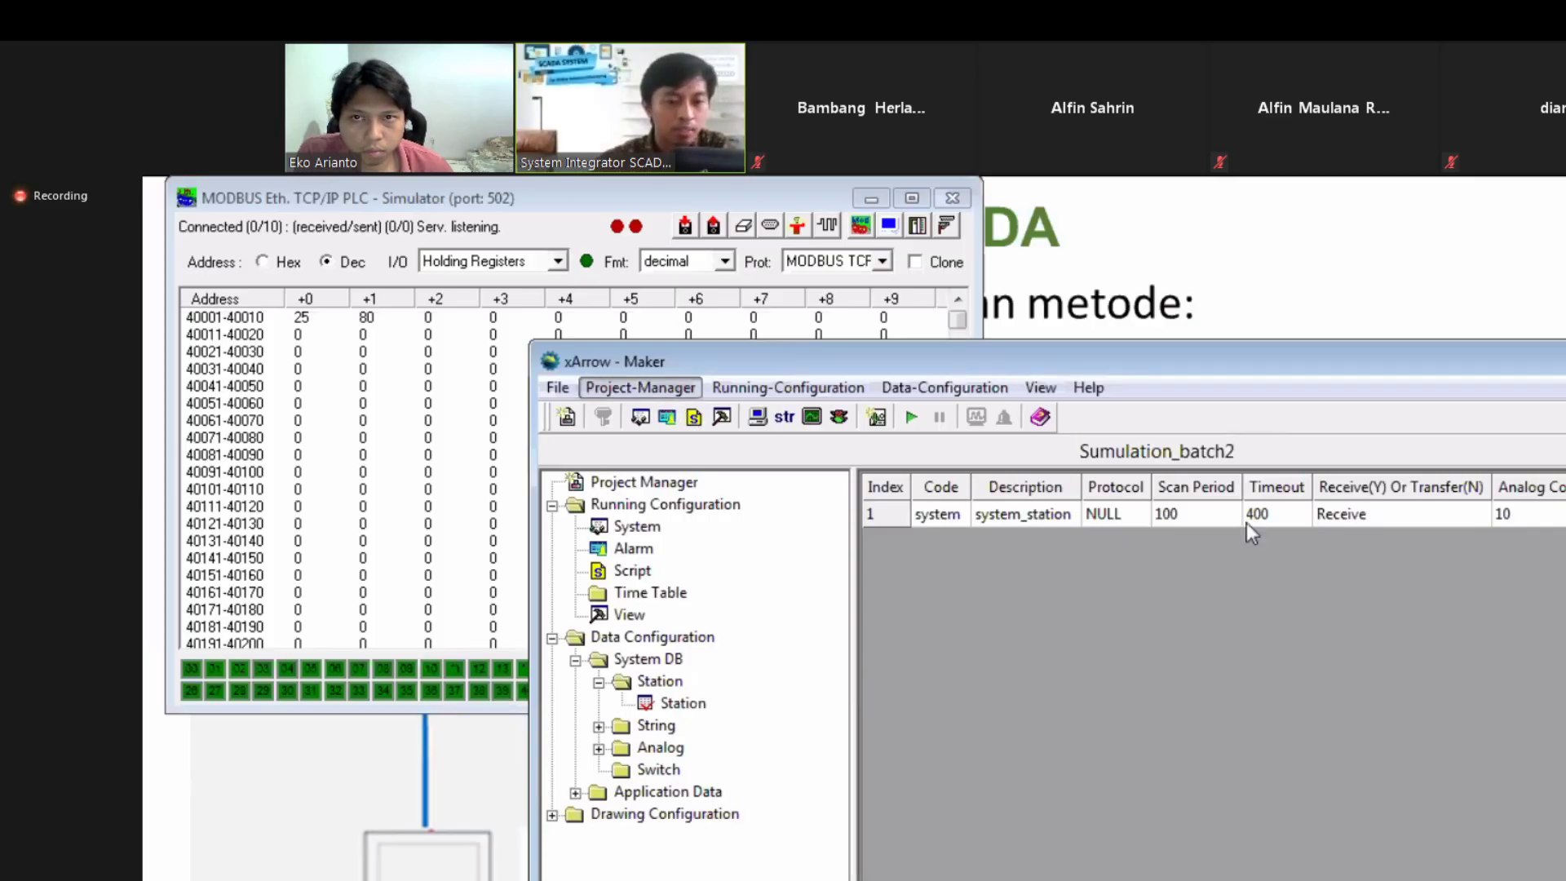
scroll(1218, 607, down, 2)
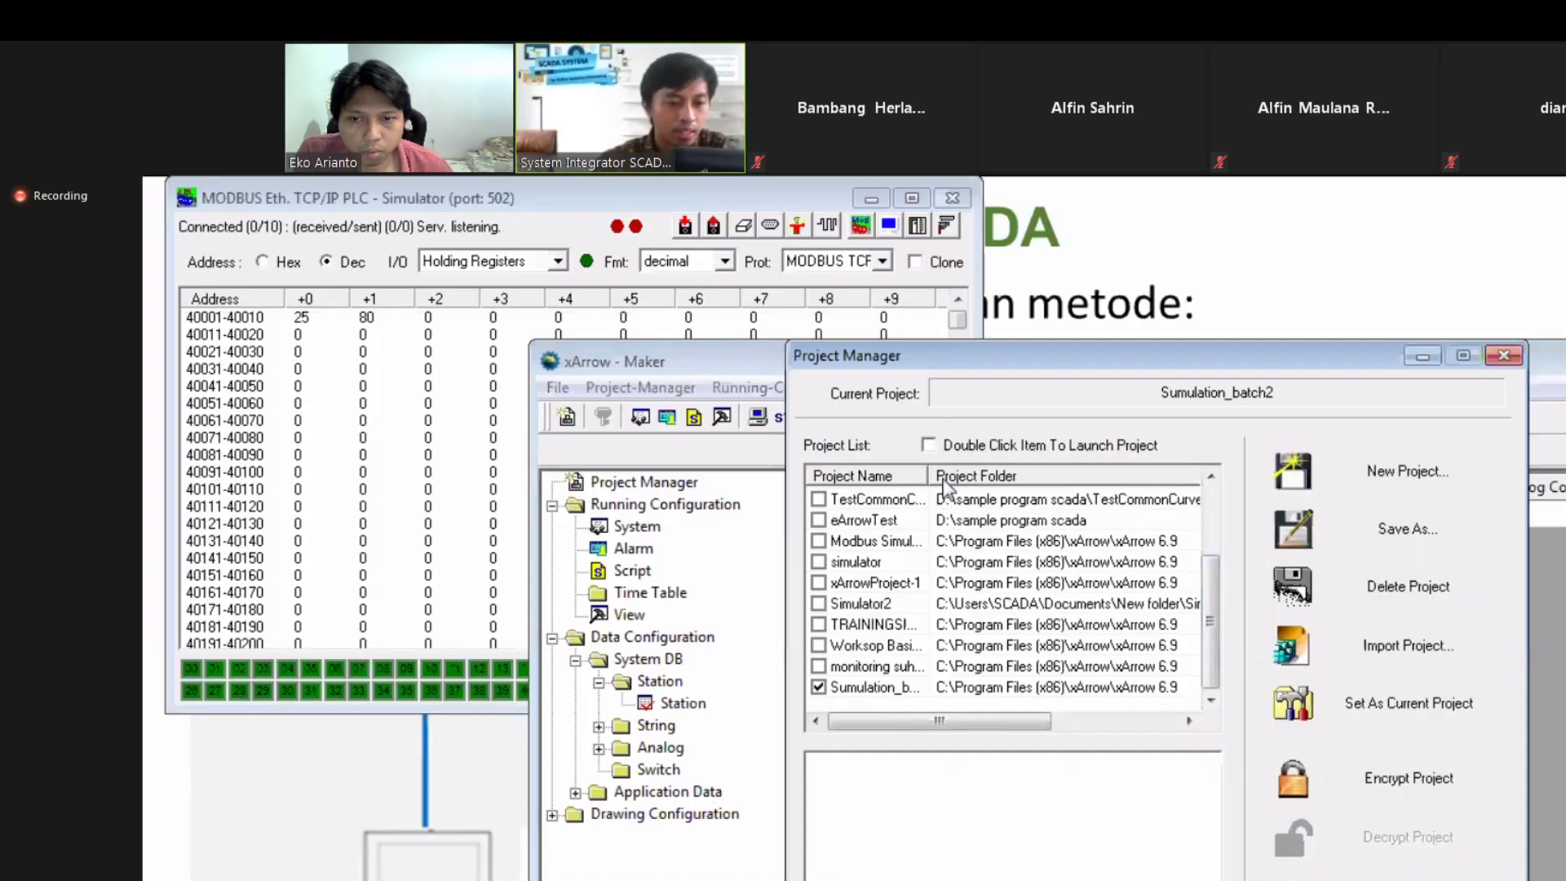
drag(1080, 482, 1088, 482)
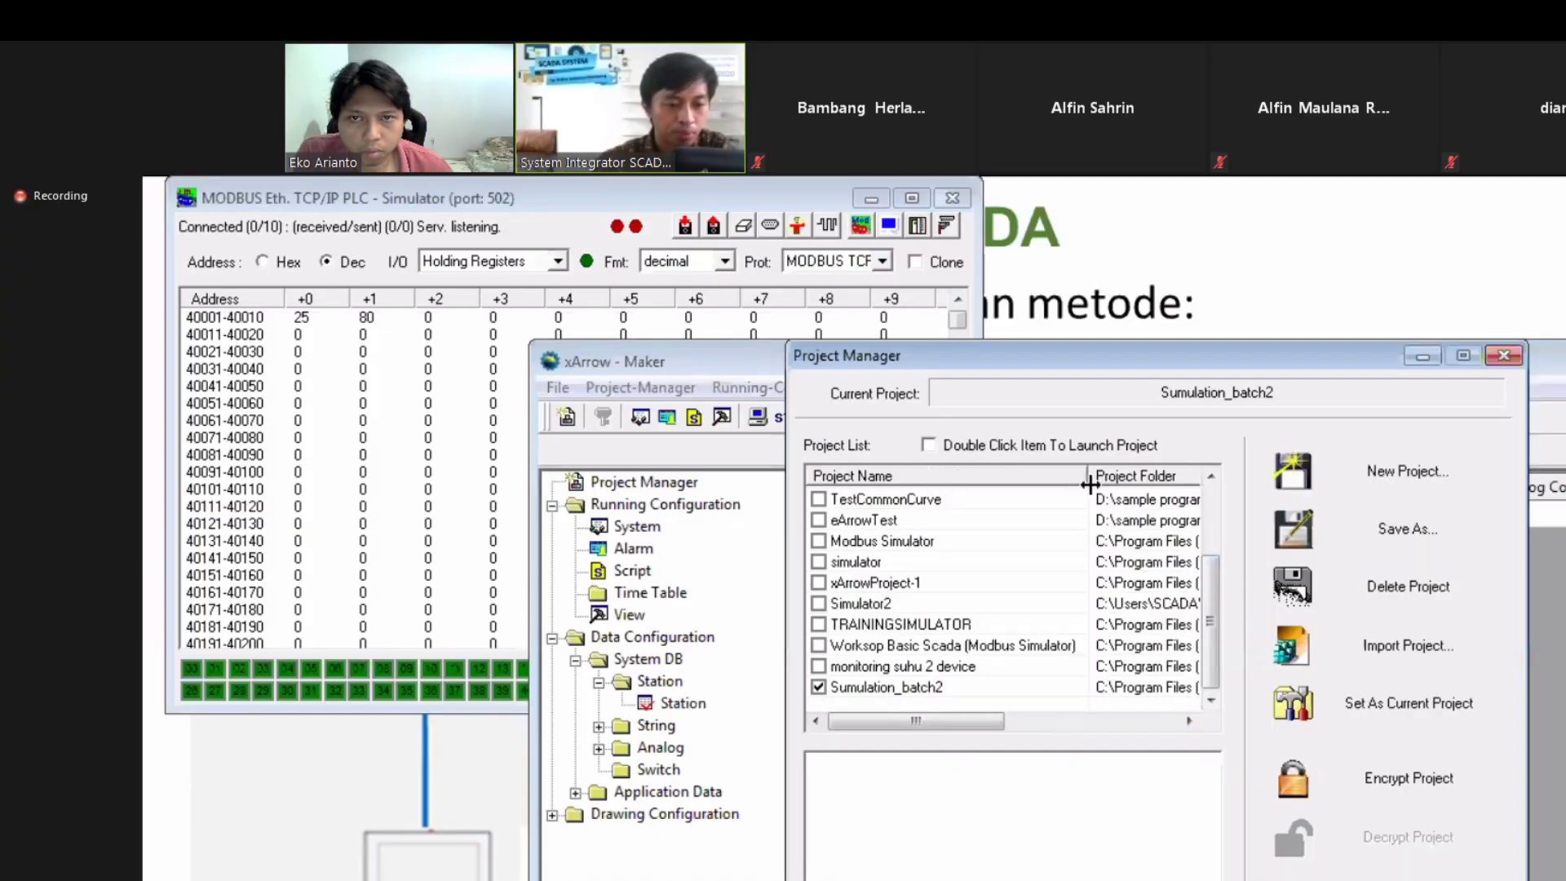
click(920, 690)
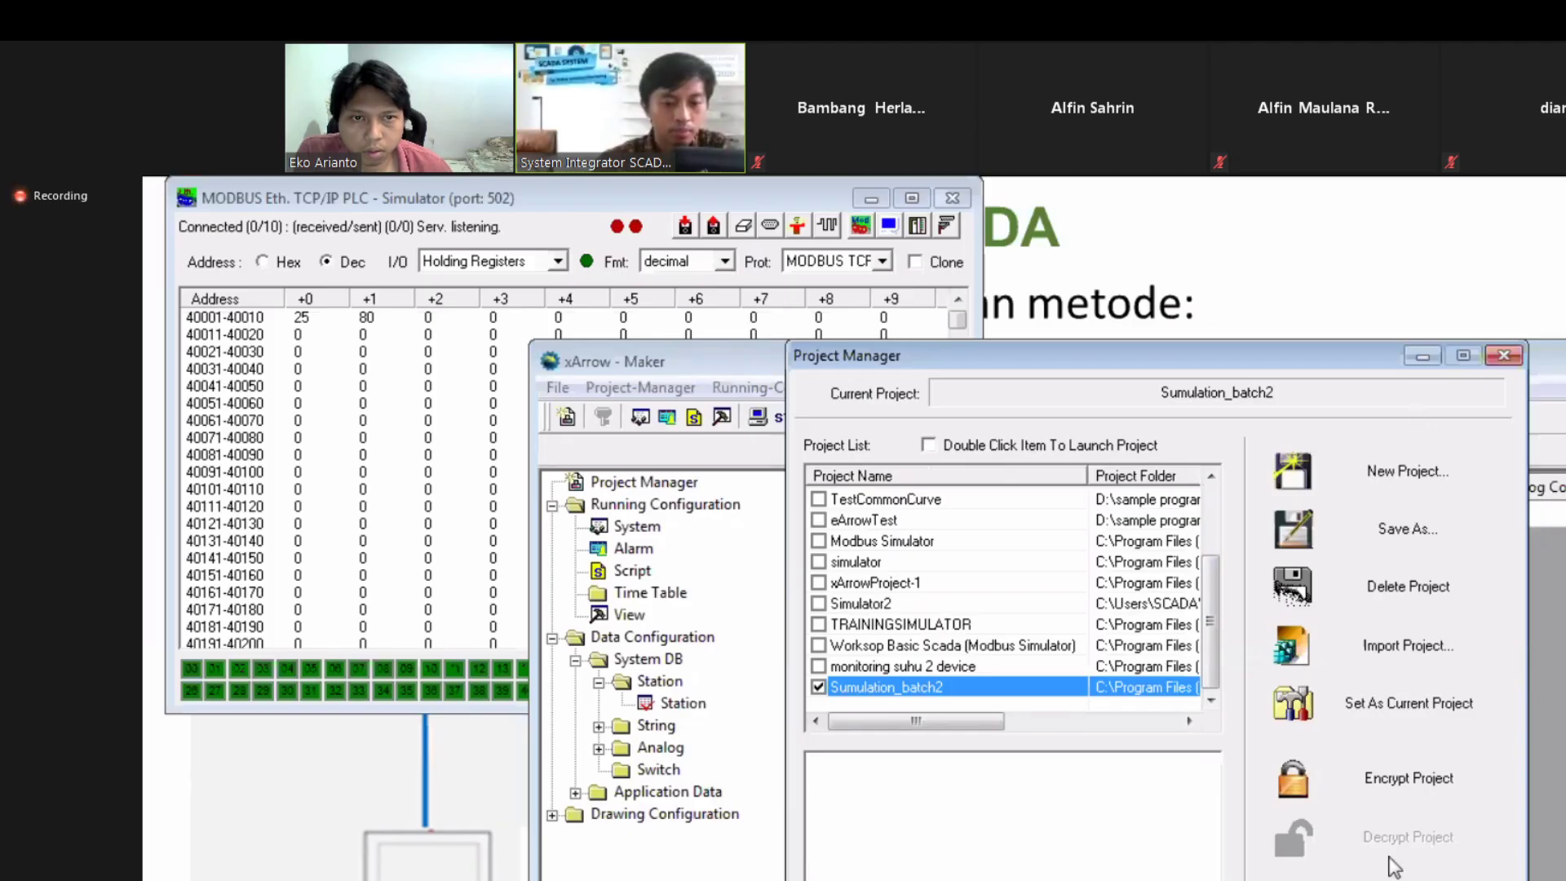
click(1408, 703)
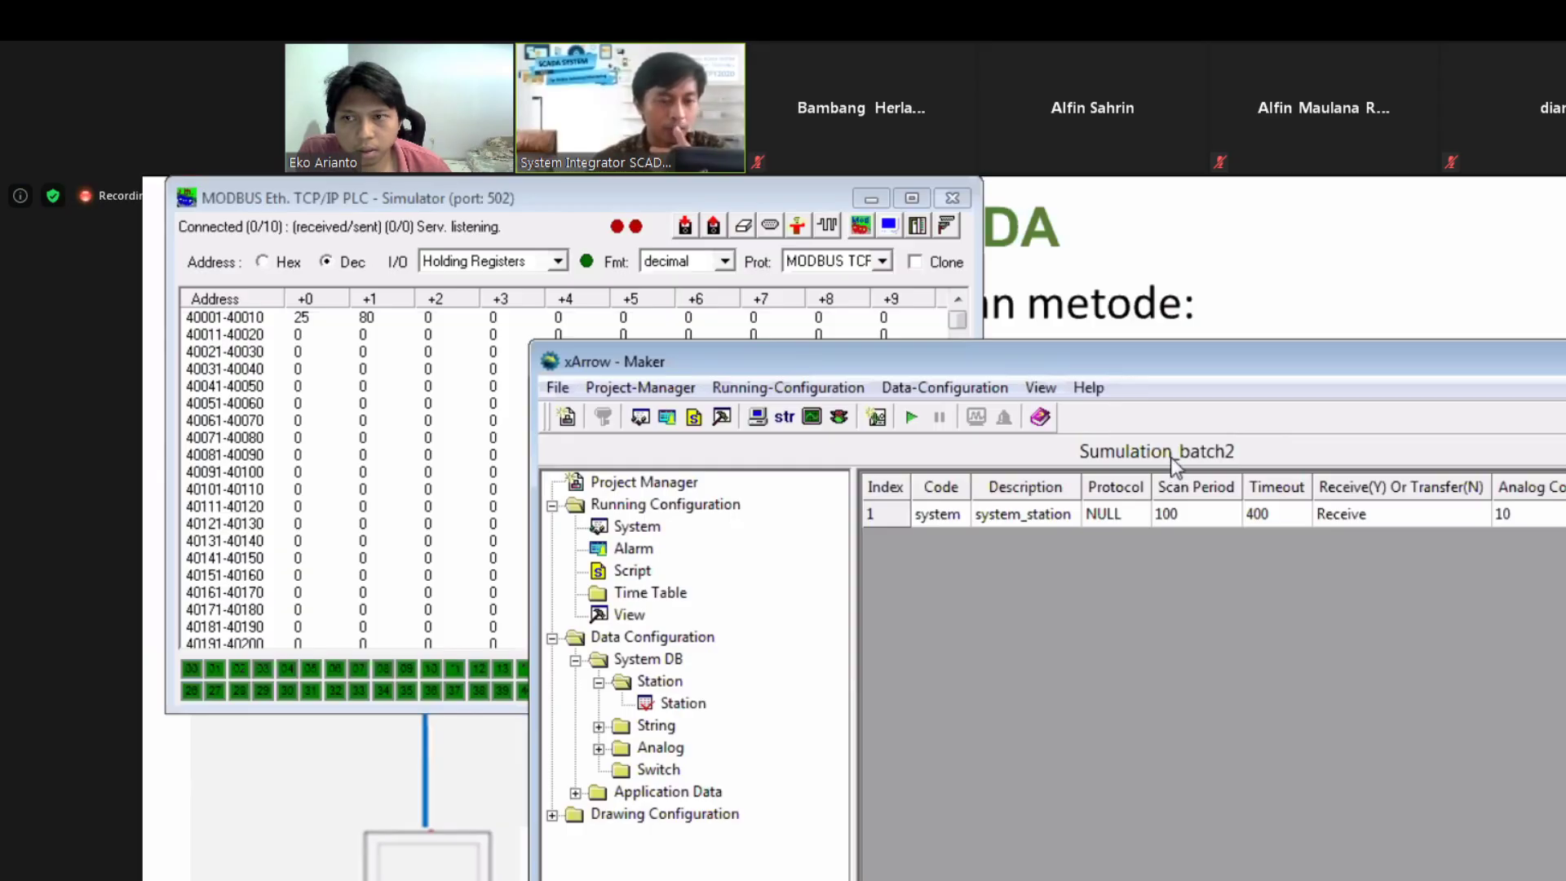
Step: Collapse the Data Configuration tree and expand it again down to the Station entry under System DB
drag(1129, 376, 1259, 354)
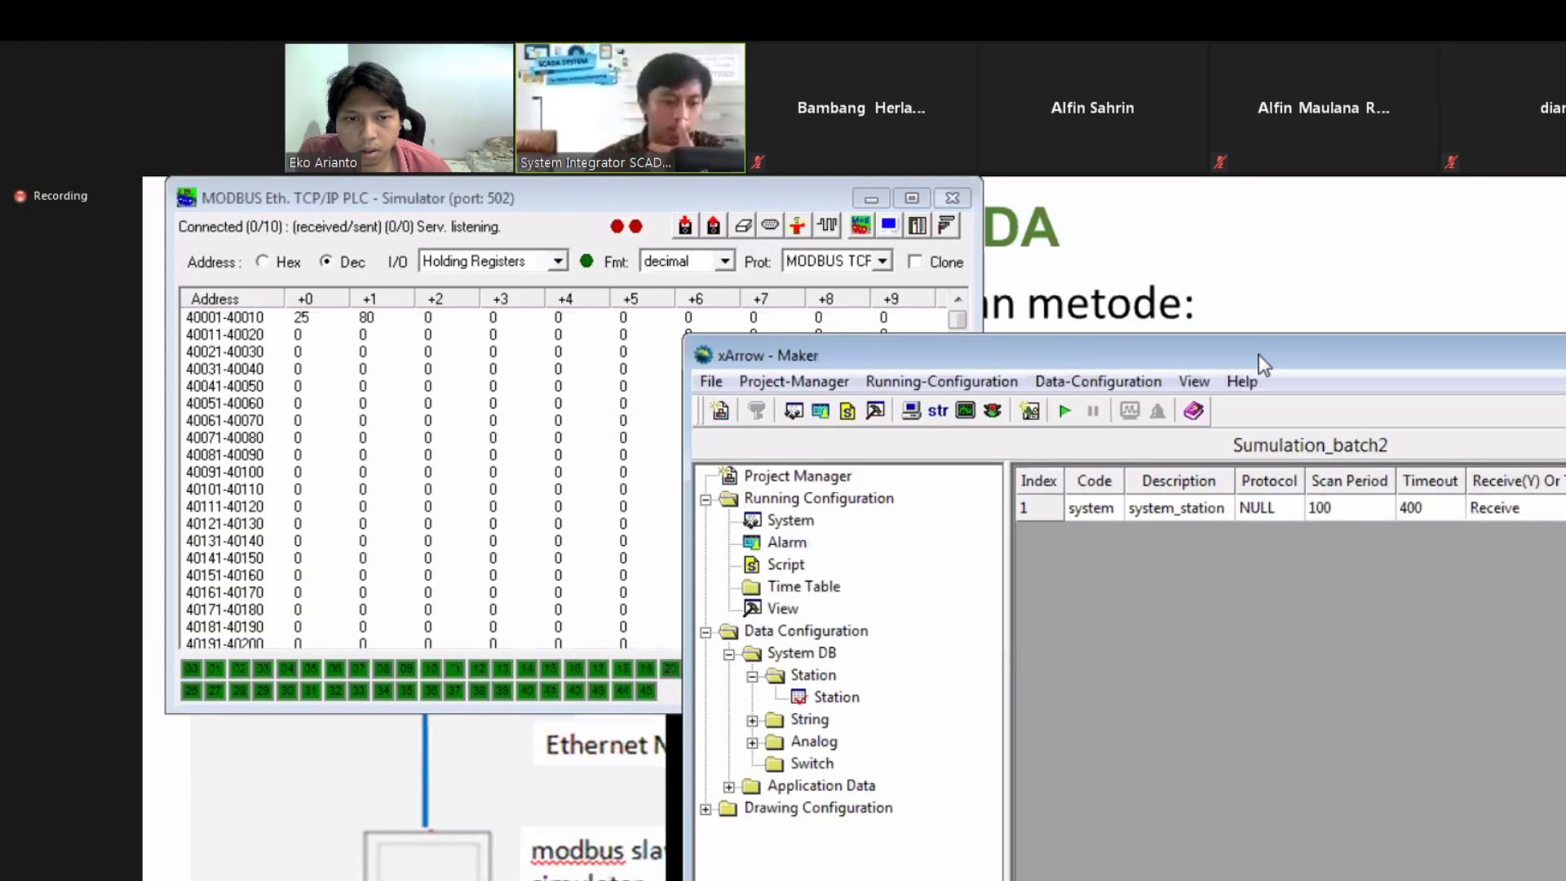
click(840, 699)
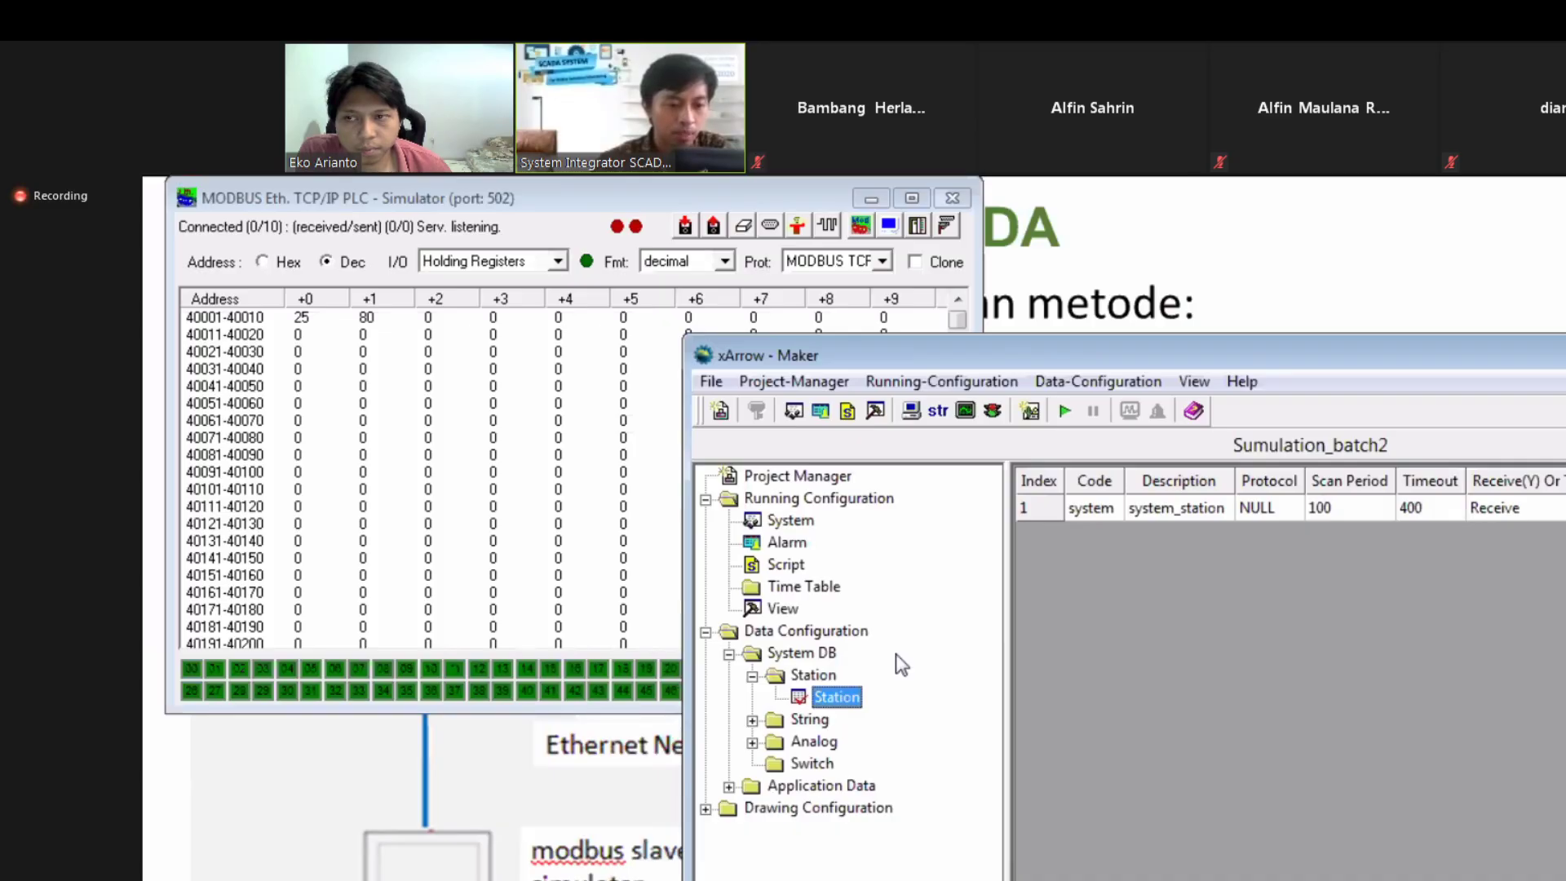
click(752, 676)
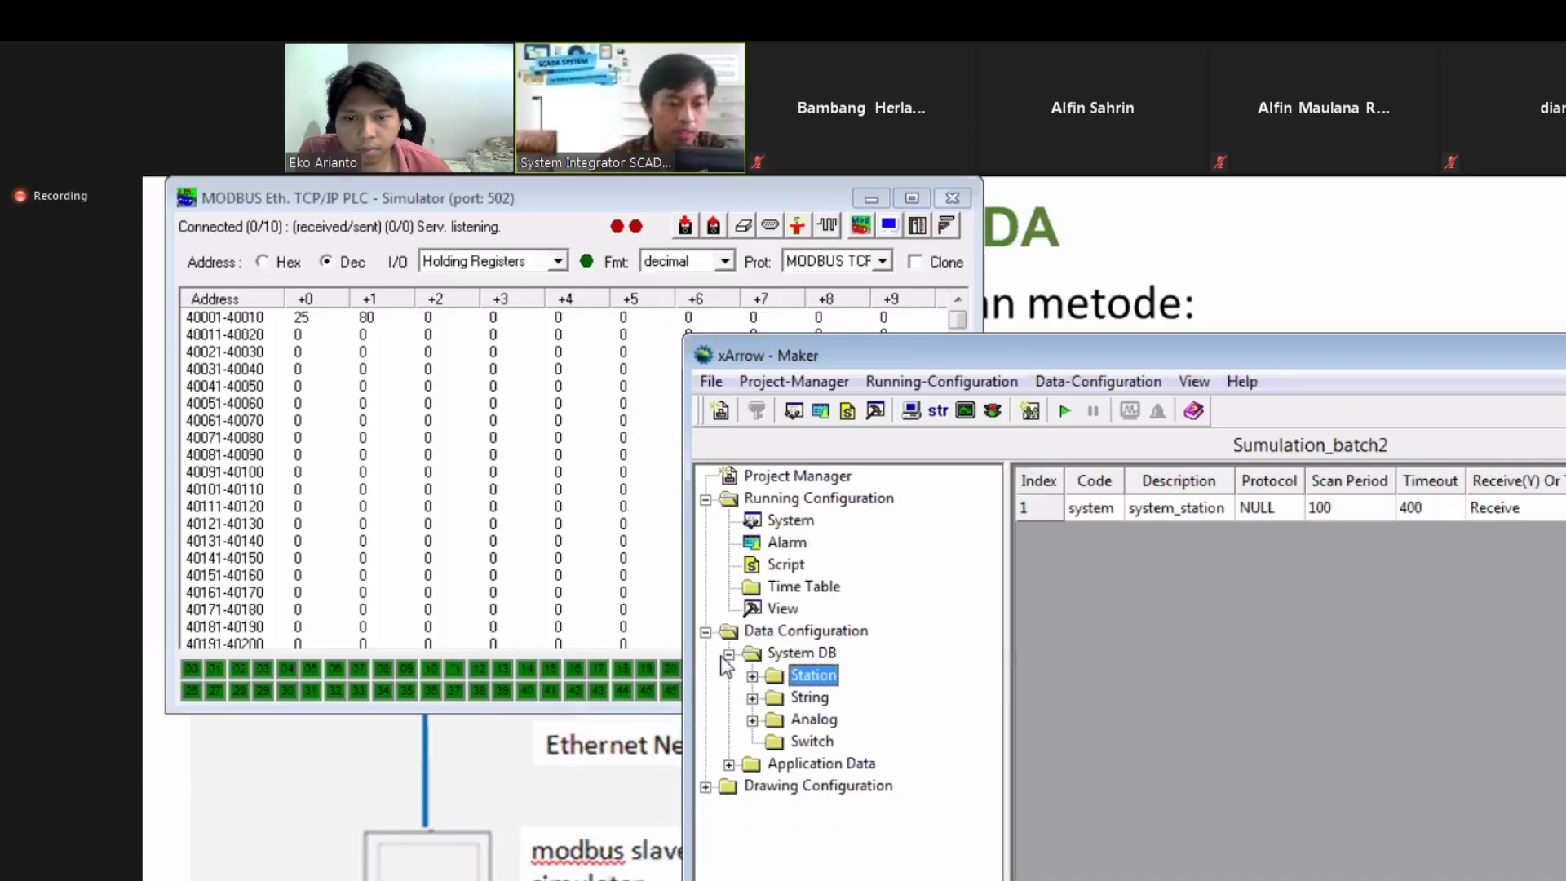
click(729, 655)
click(705, 633)
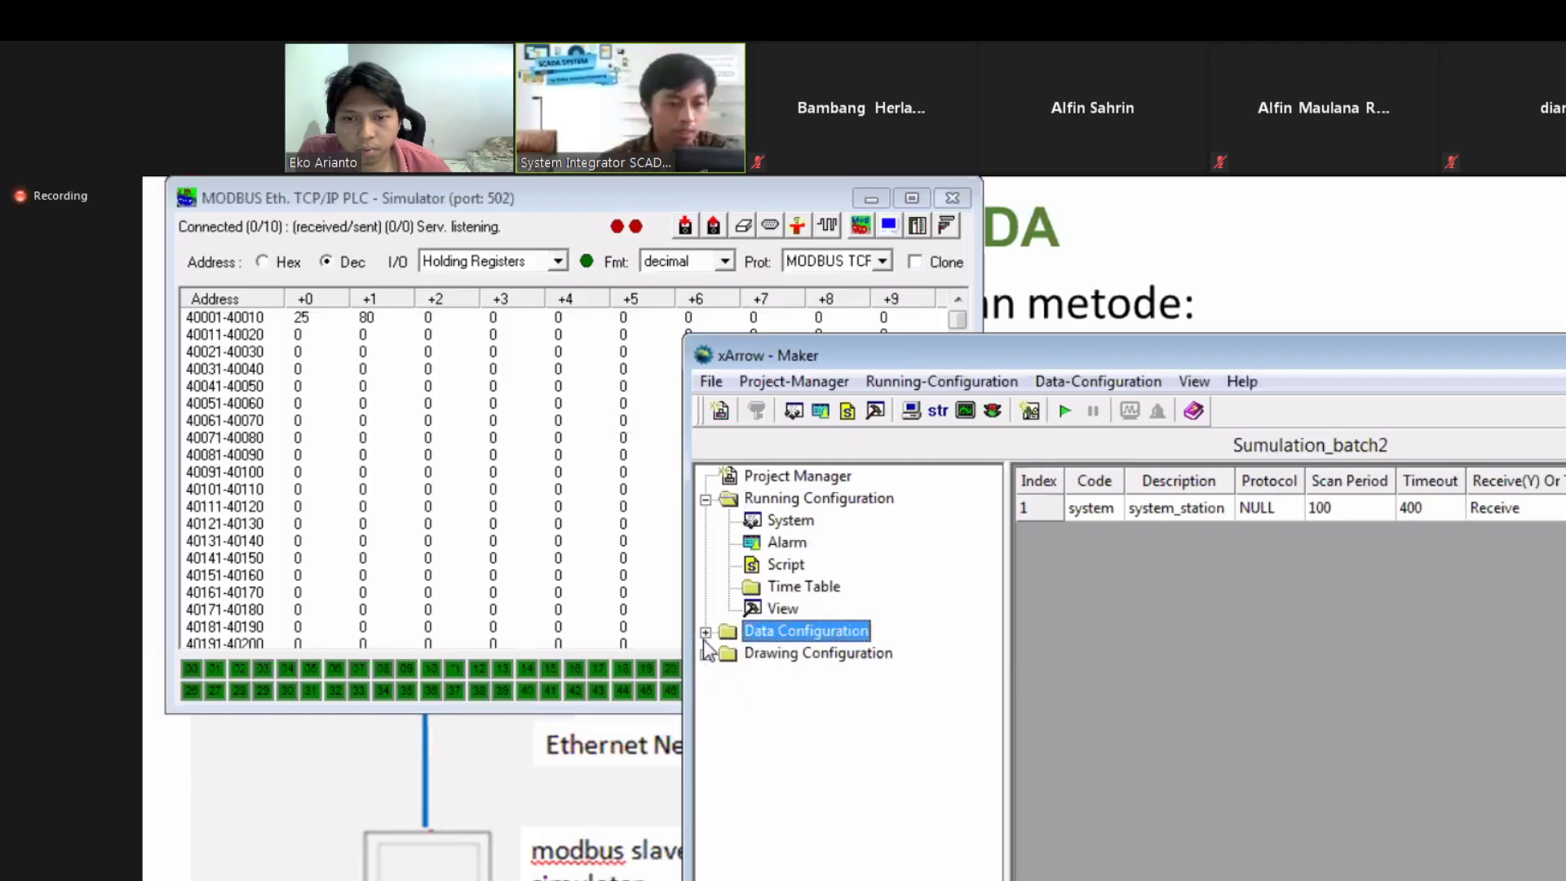
key(Right)
click(729, 654)
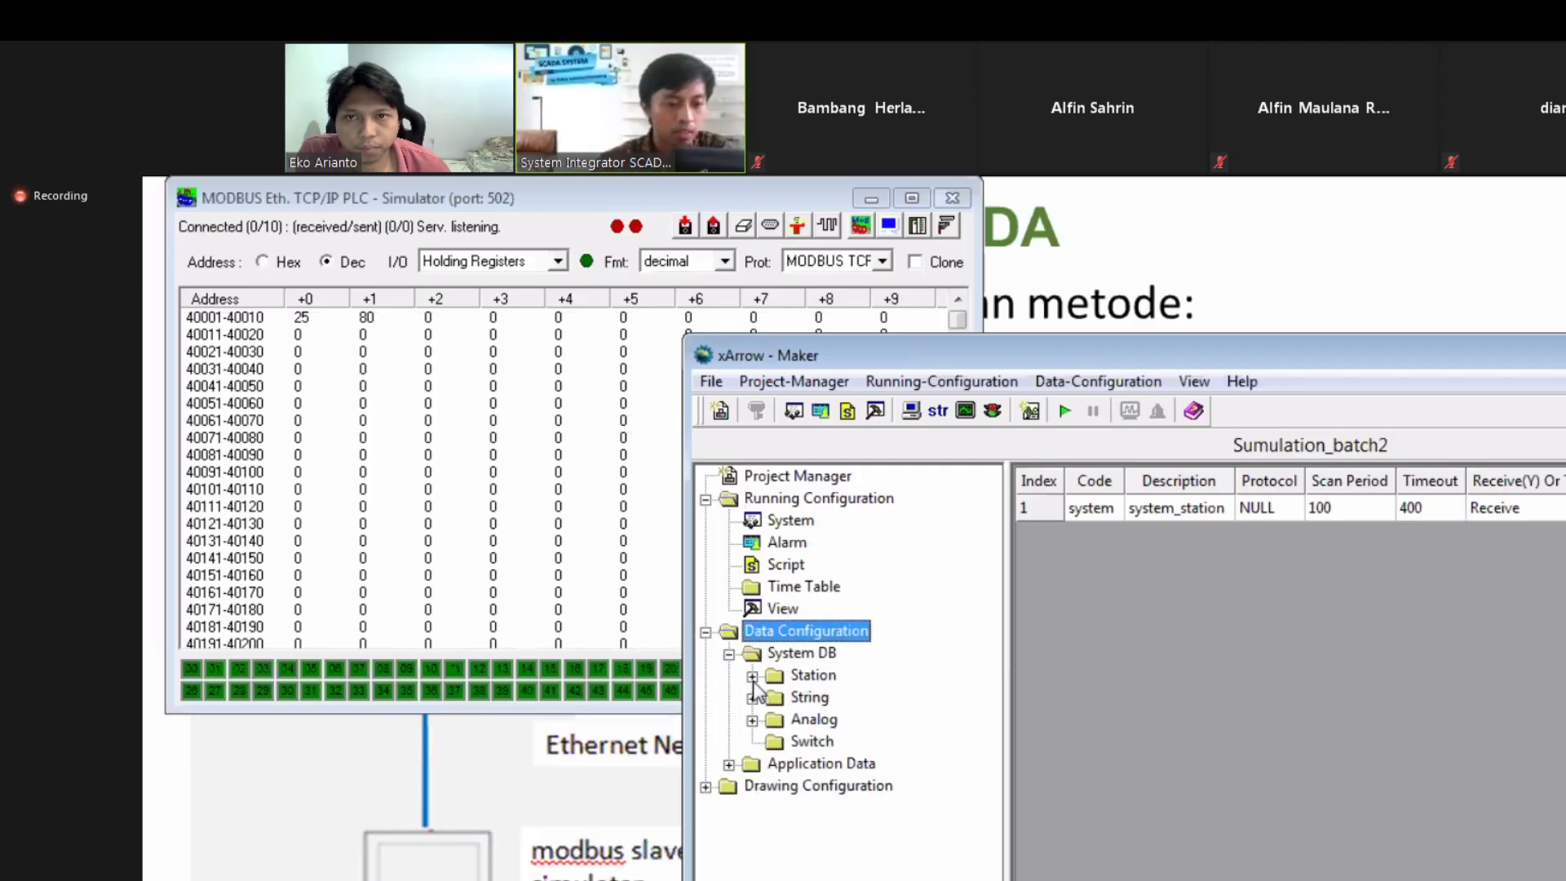
click(752, 676)
click(806, 698)
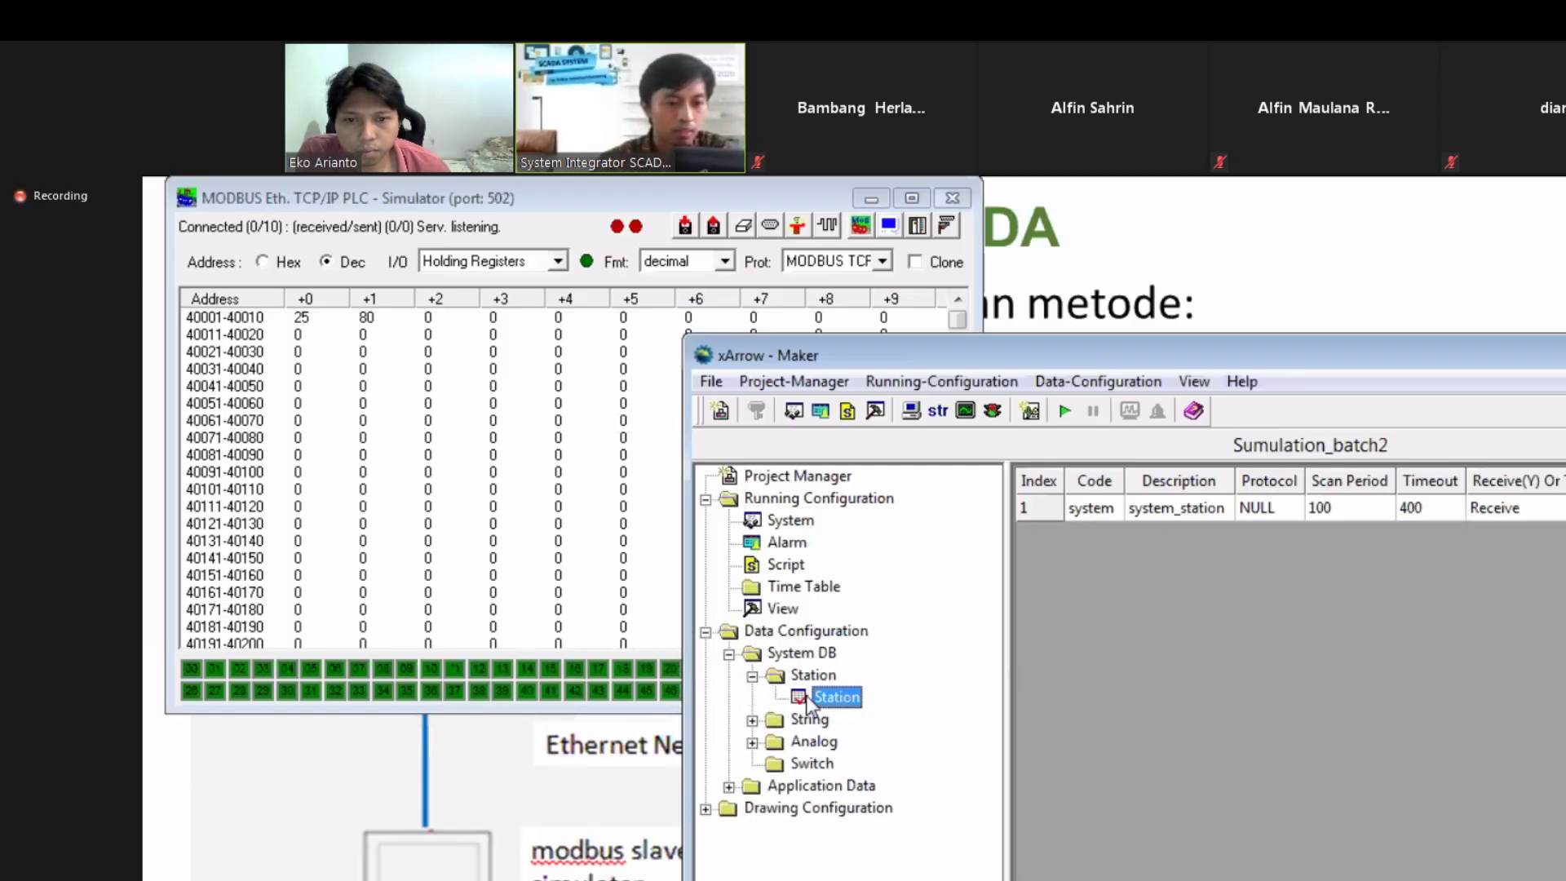
Step: Add a new station with the code sta1 and set its description to sensor_suhu
click(911, 411)
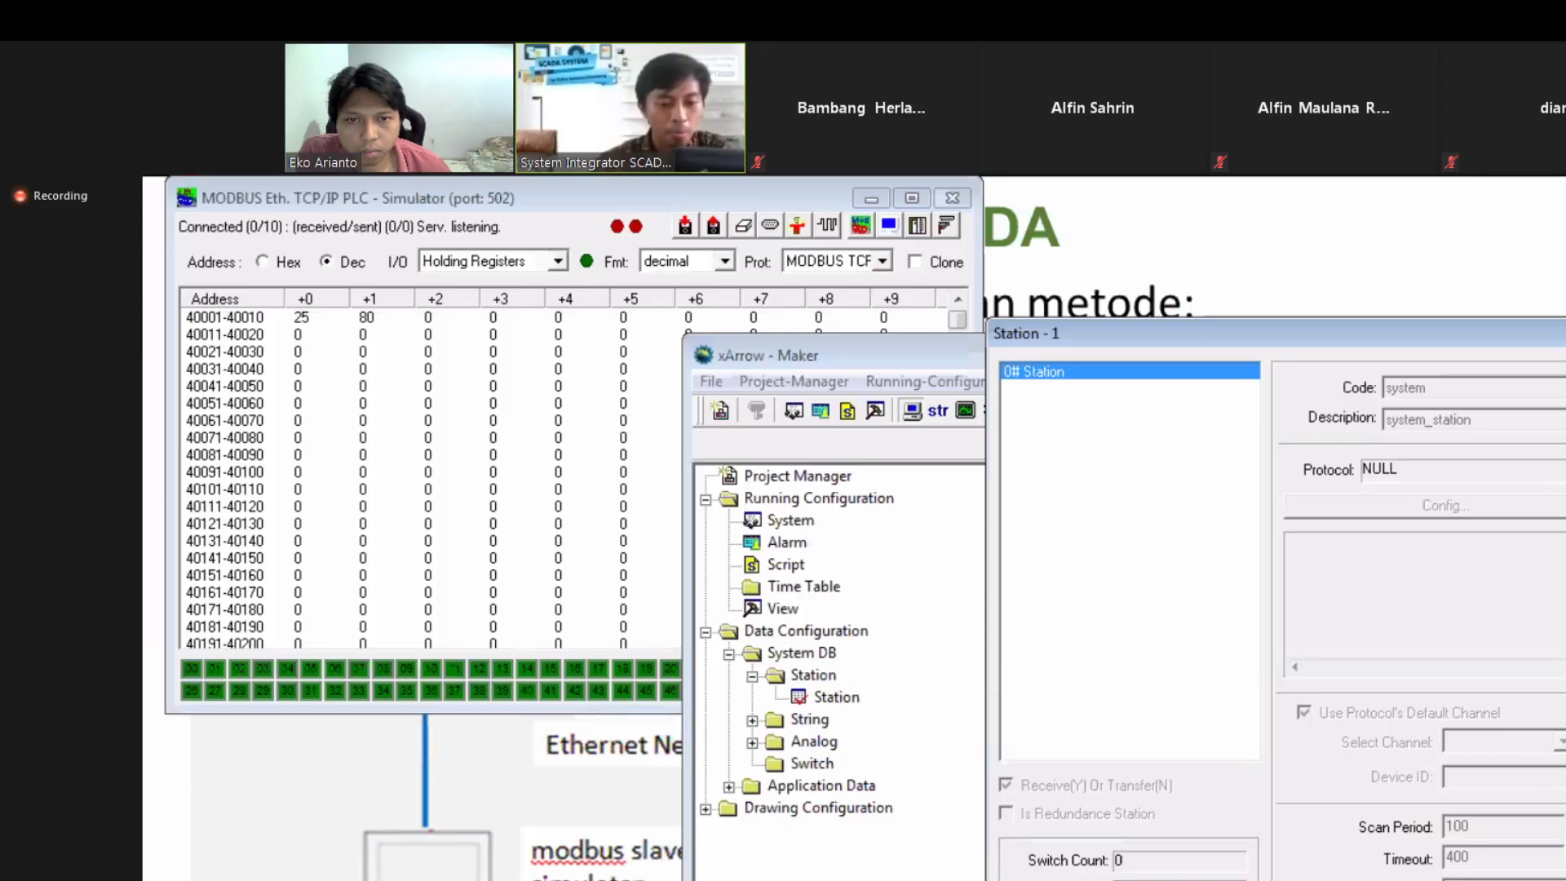
click(1539, 408)
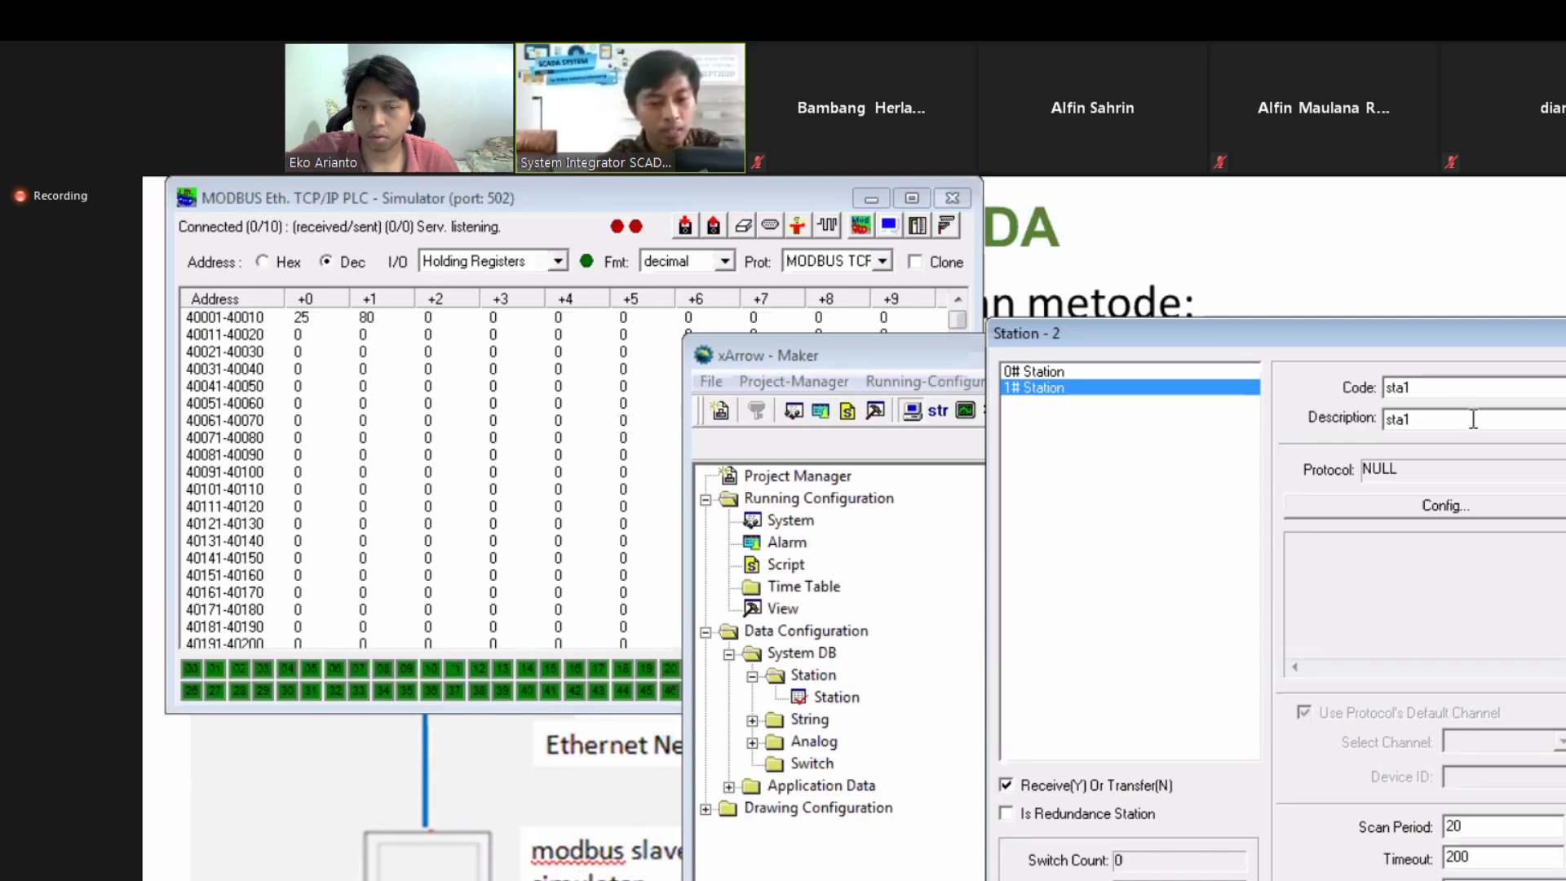
key(Tab)
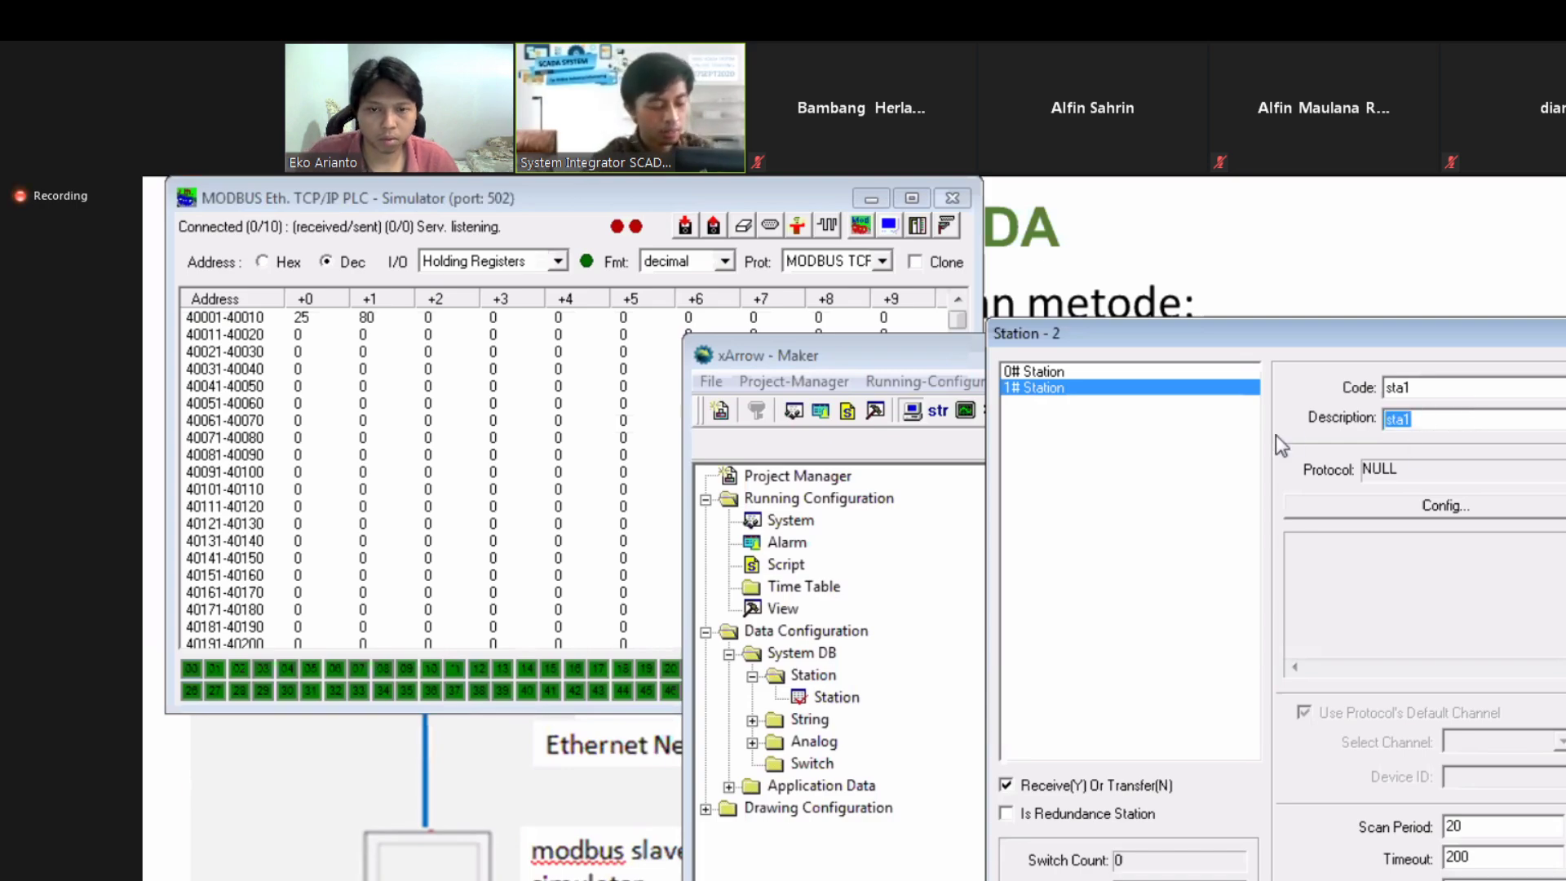
text(sensor s)
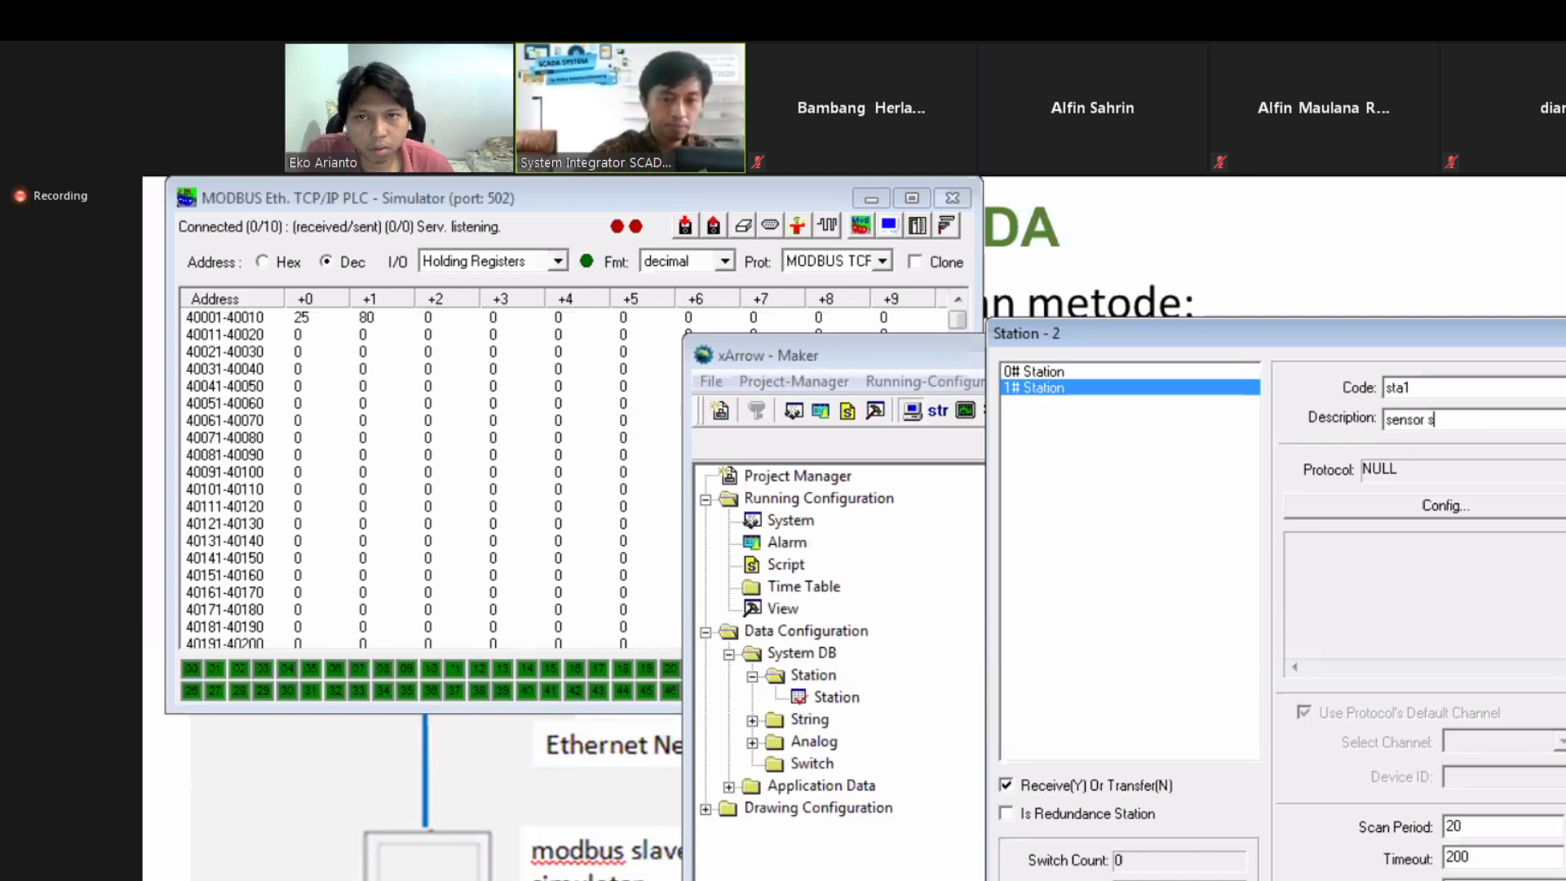
key(BackSpace)
key(BackSpace)
text(_)
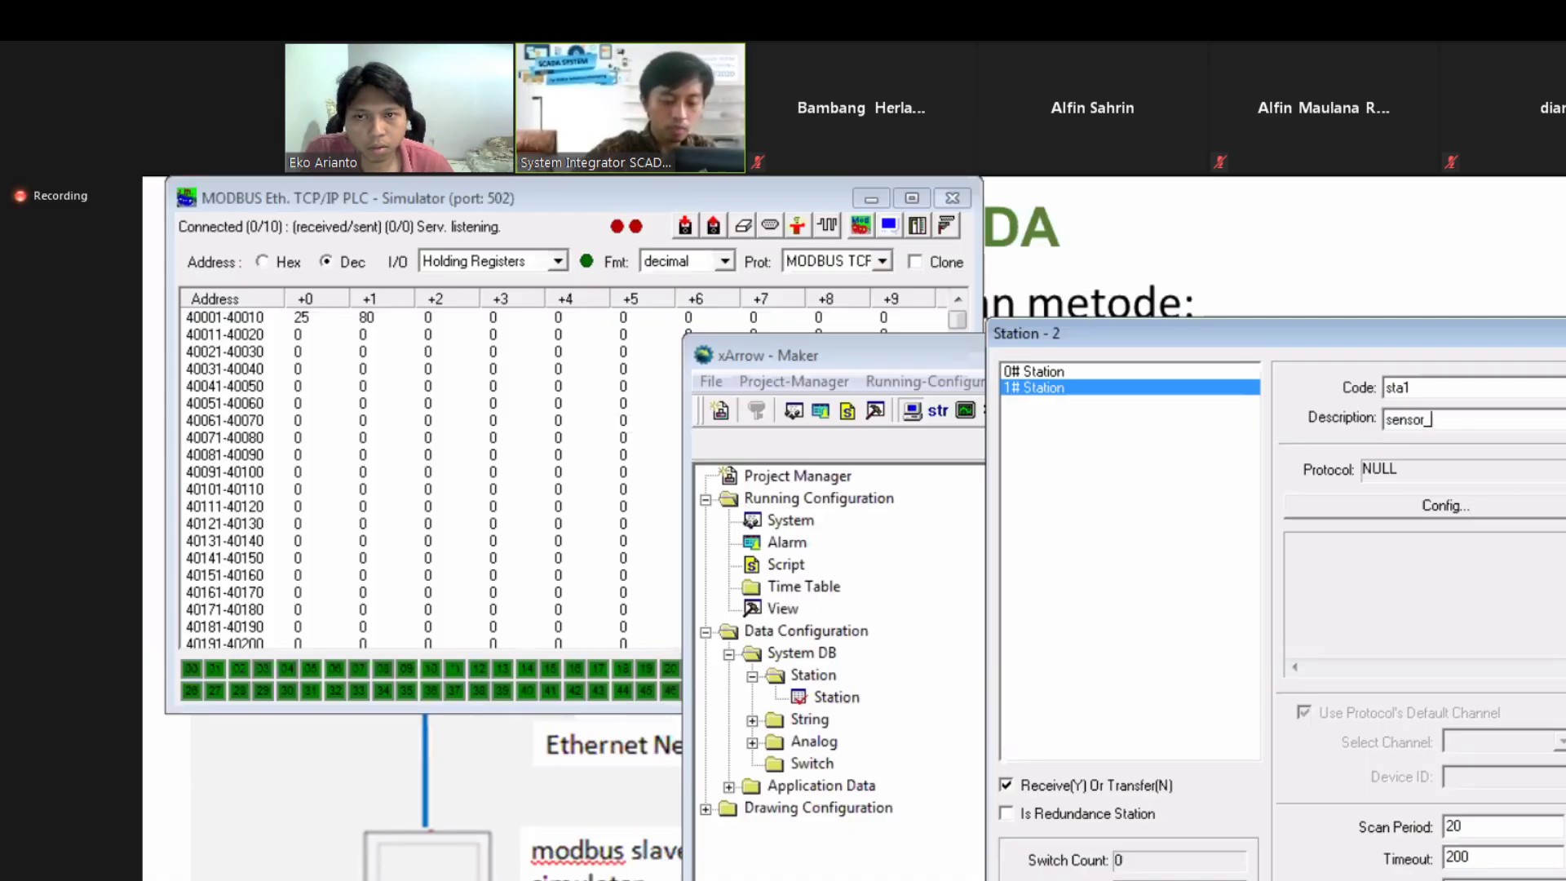
text(suhu)
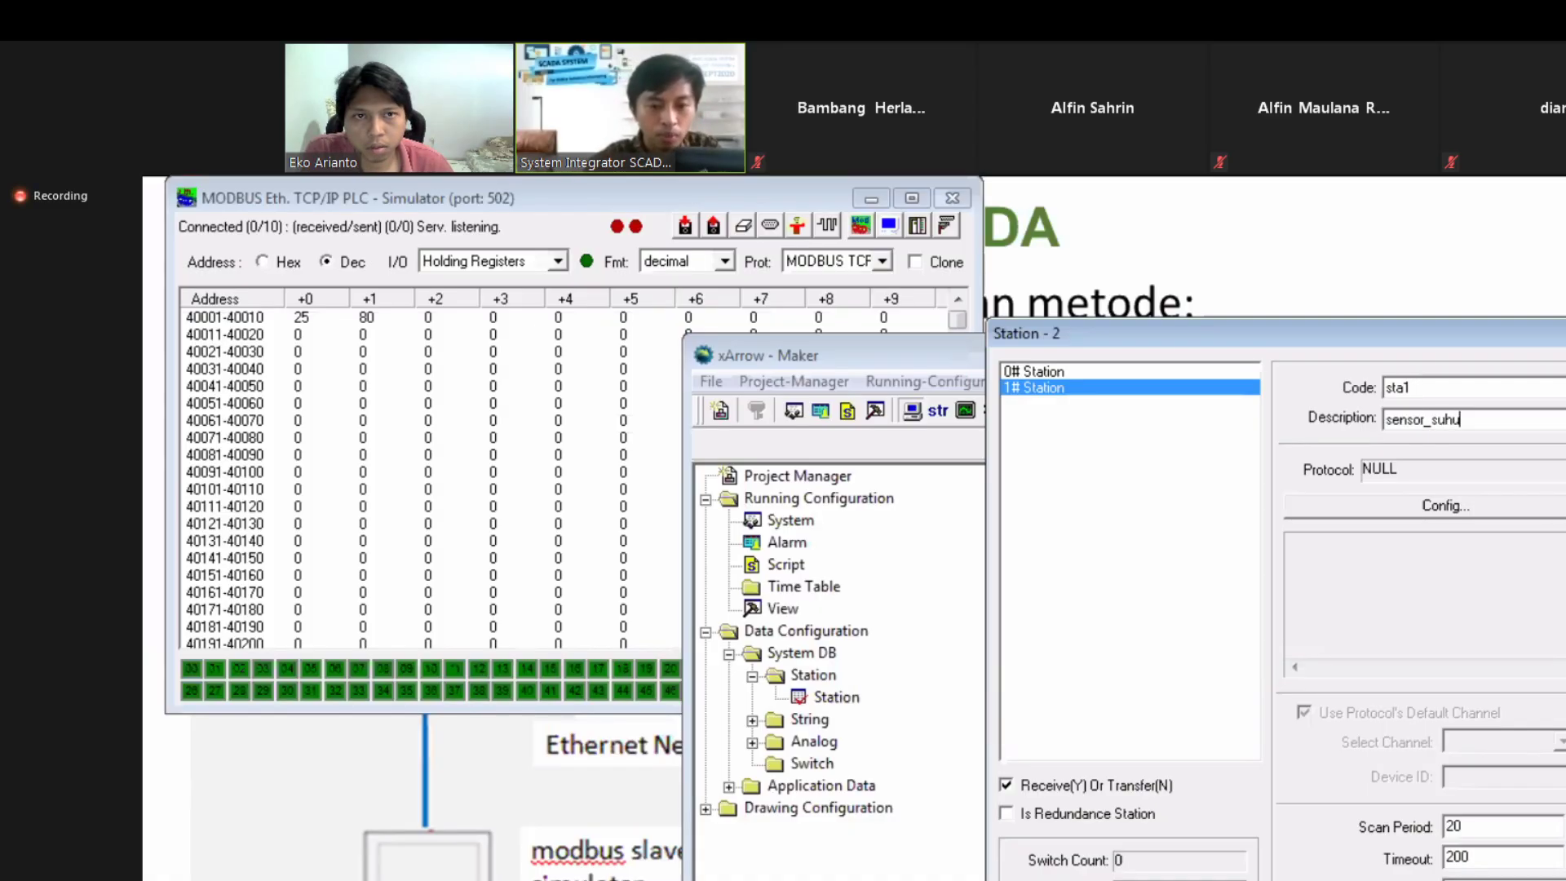
Step: Assign the ModbusTCP protocol from the Modbus group under PLC to the sta1 station
click(1387, 499)
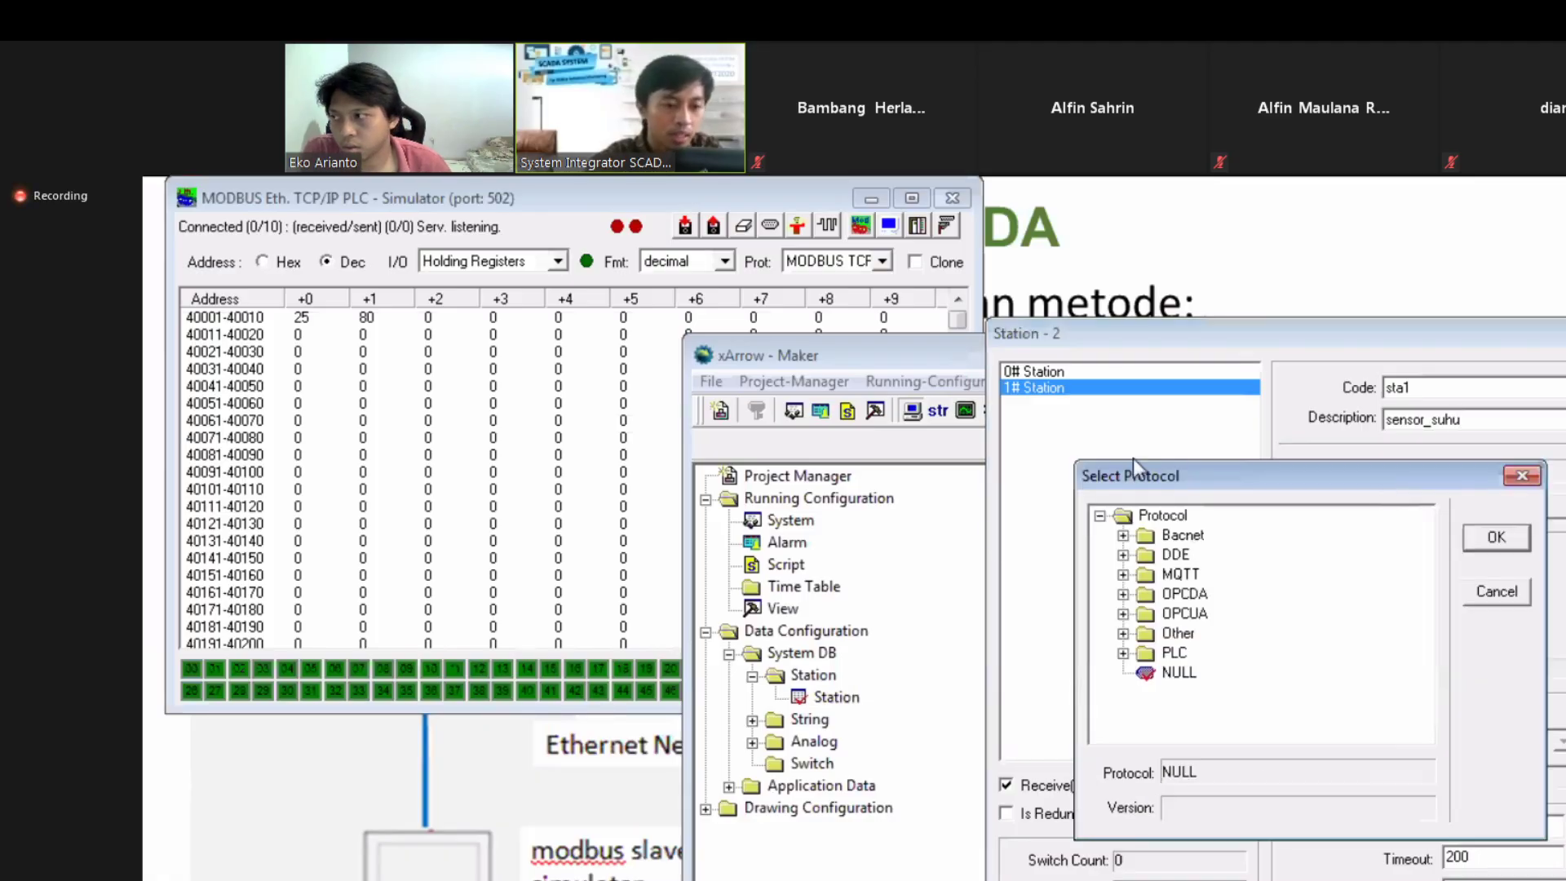
drag(1133, 458, 890, 449)
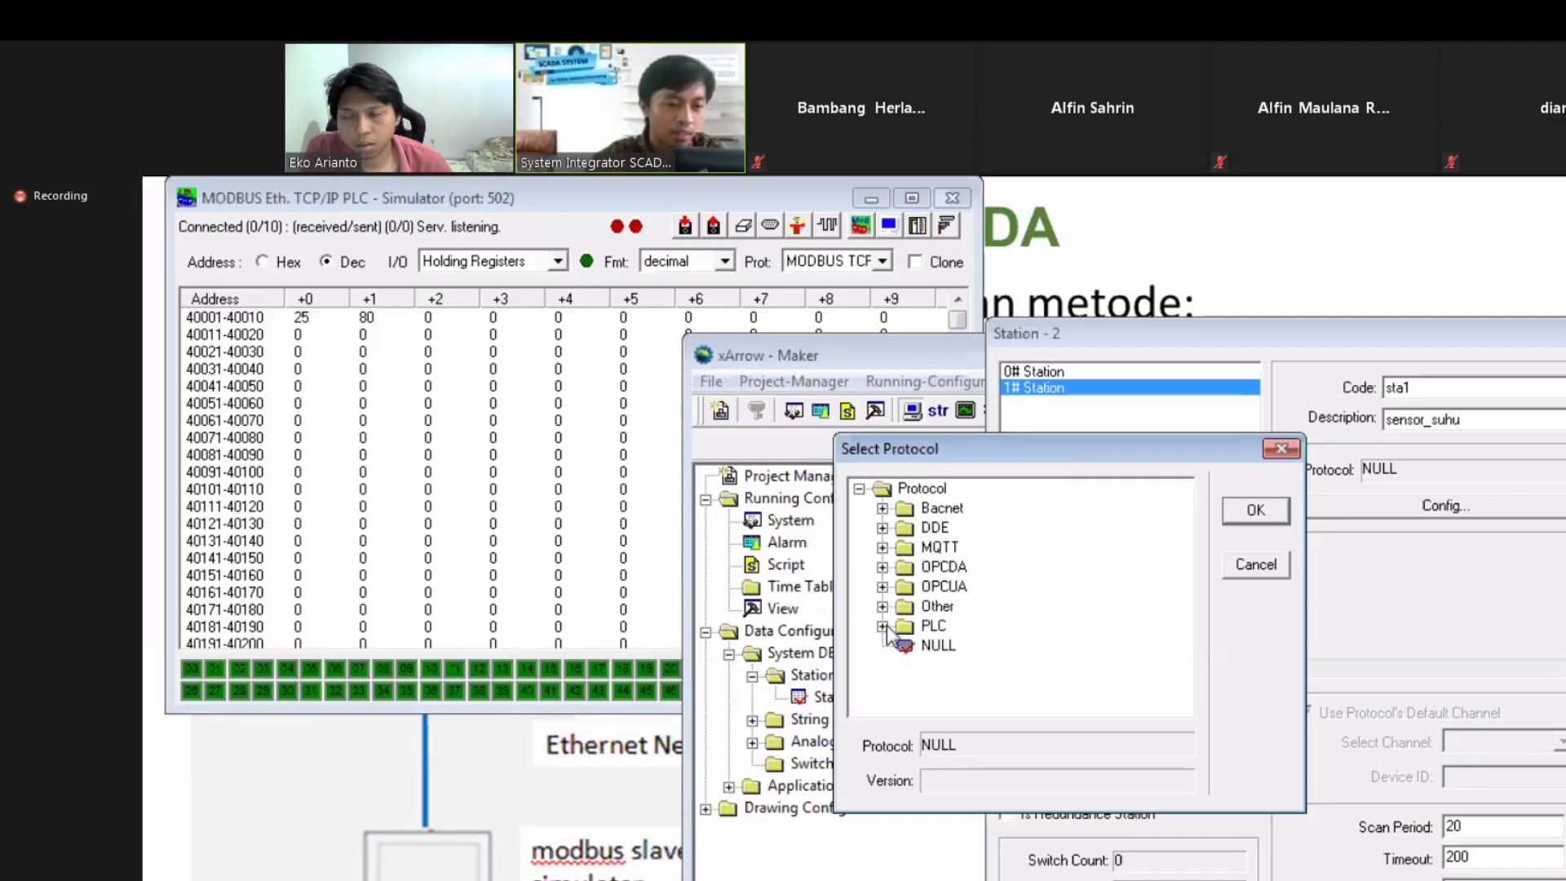
drag(1175, 580, 1172, 632)
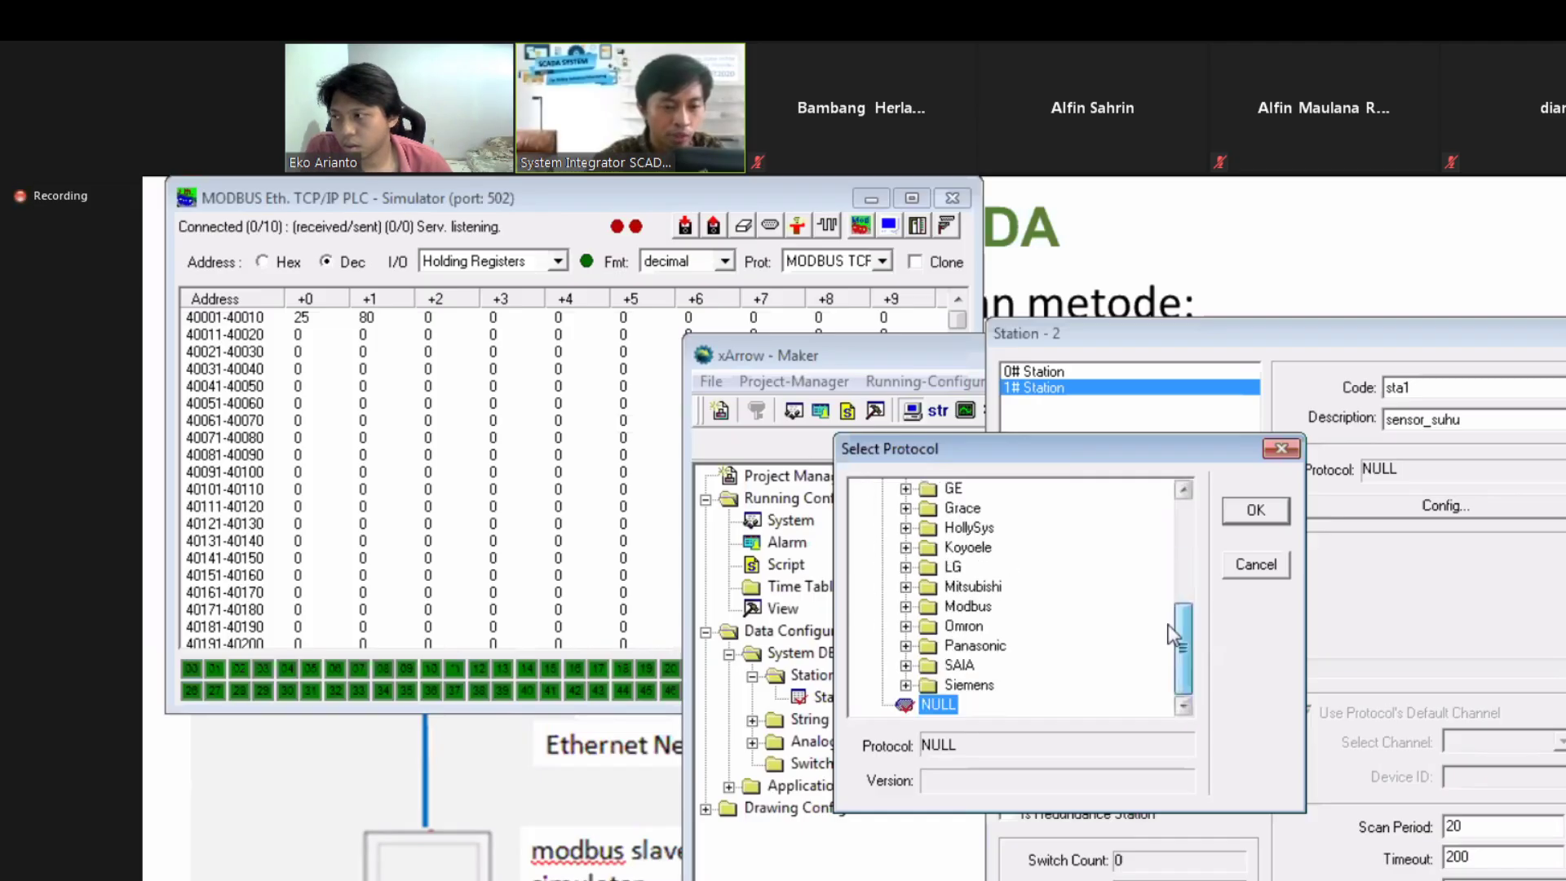
click(906, 608)
scroll(1182, 604, down, 1)
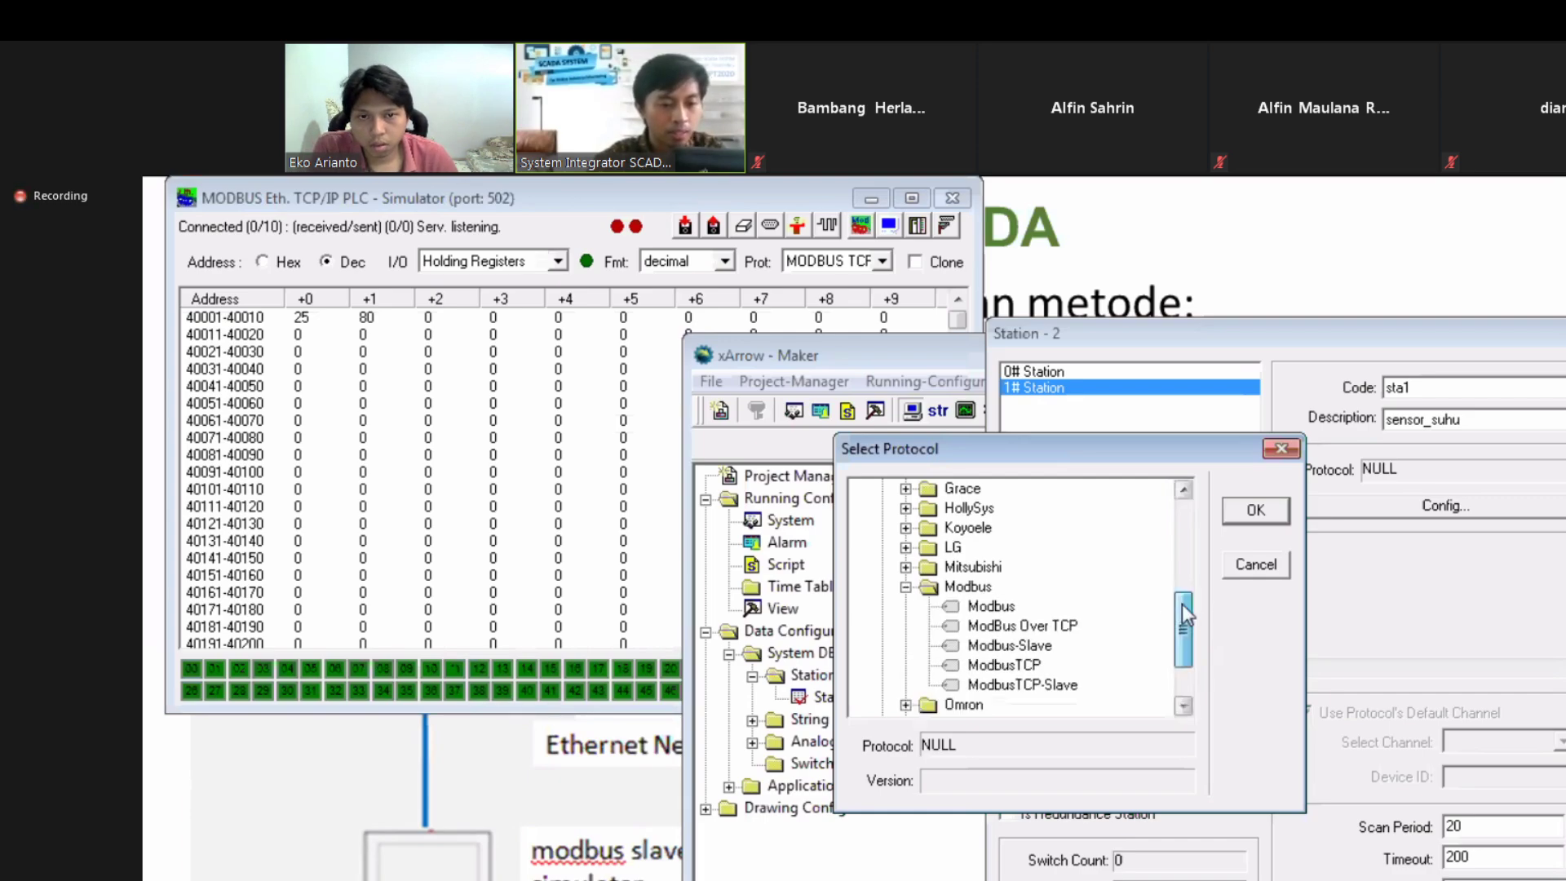
scroll(1182, 534, up, 4)
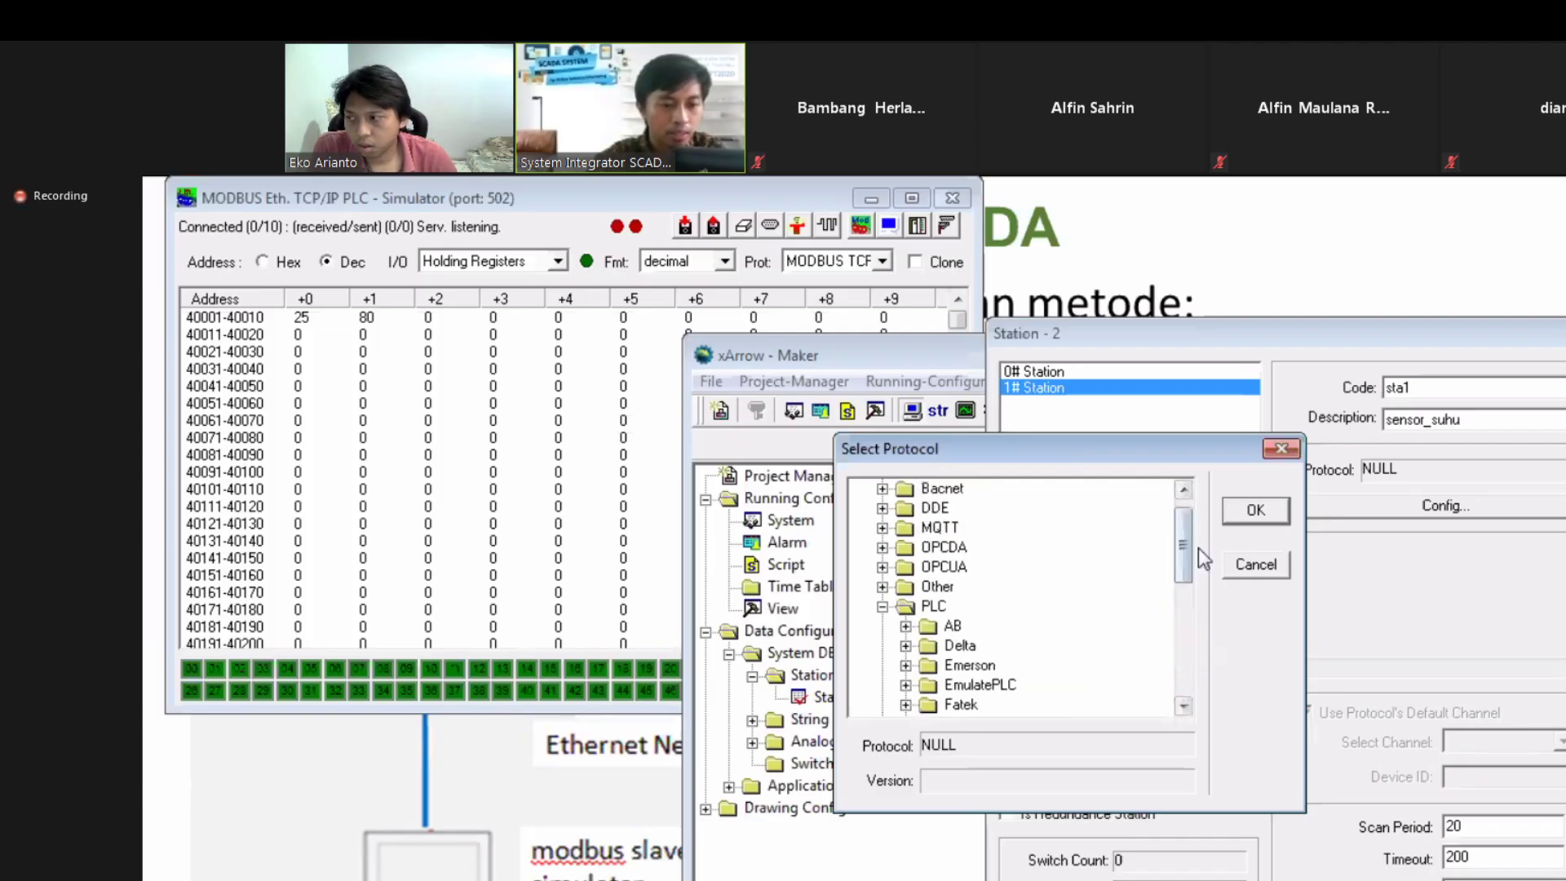
scroll(1188, 612, down, 3)
scroll(1031, 622, down, 1)
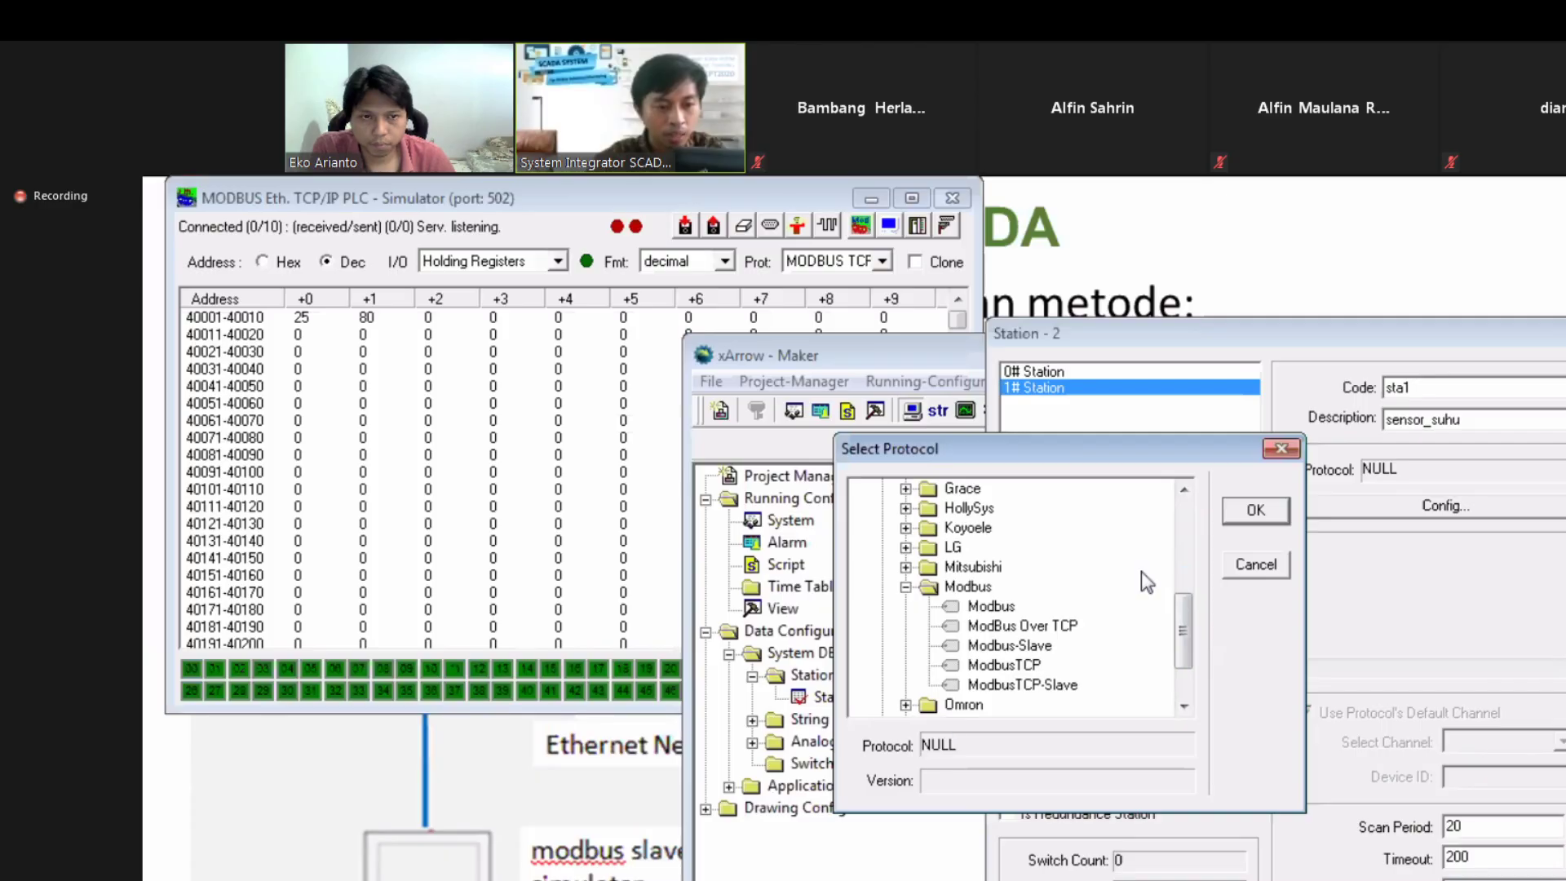
click(1015, 664)
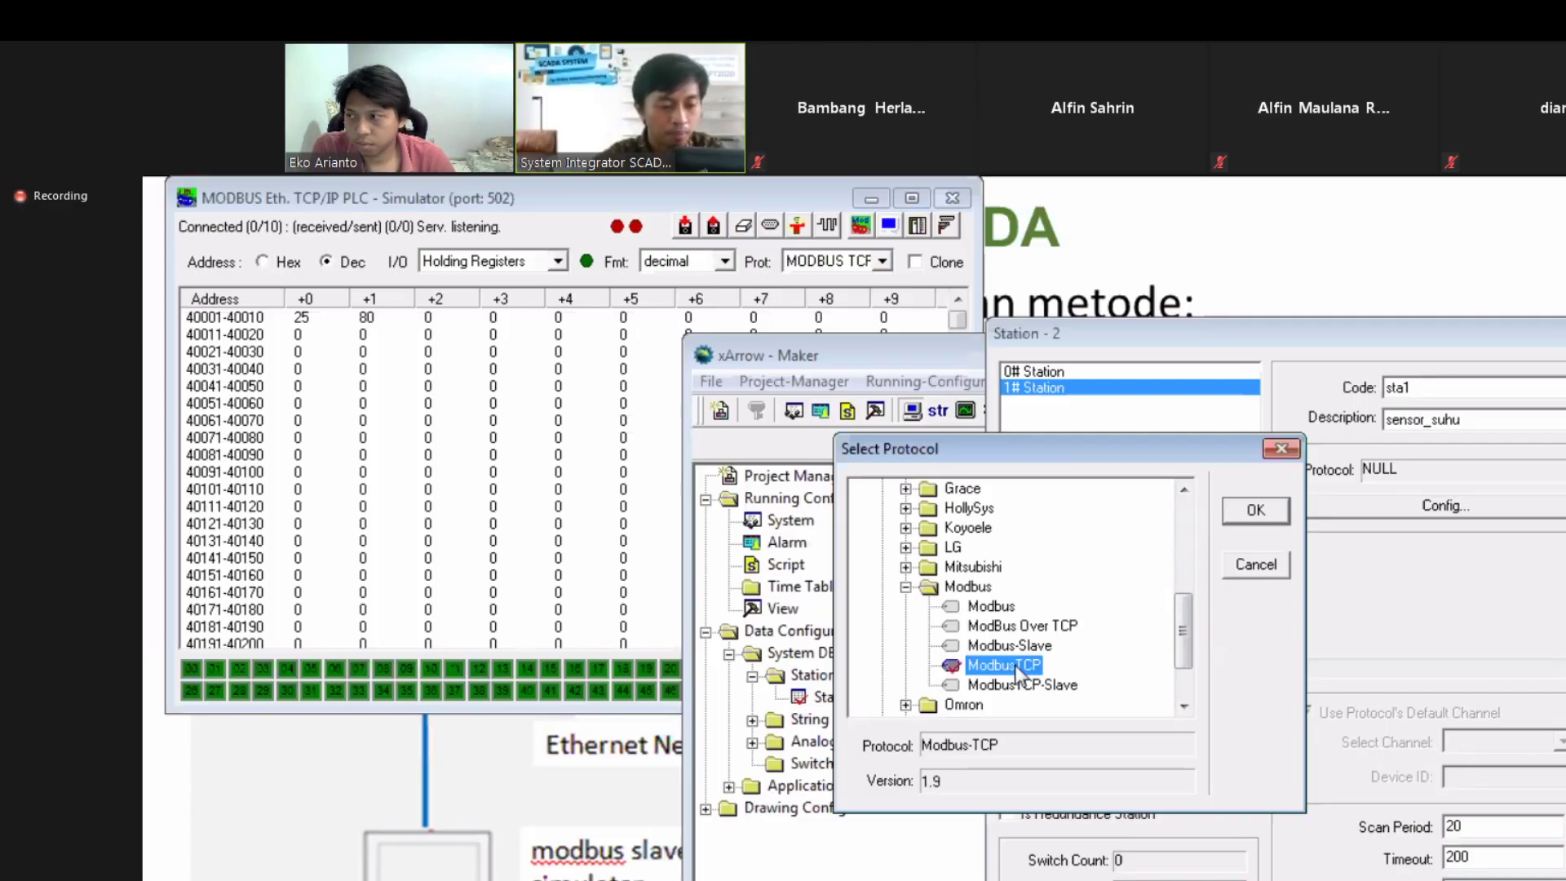
click(1255, 511)
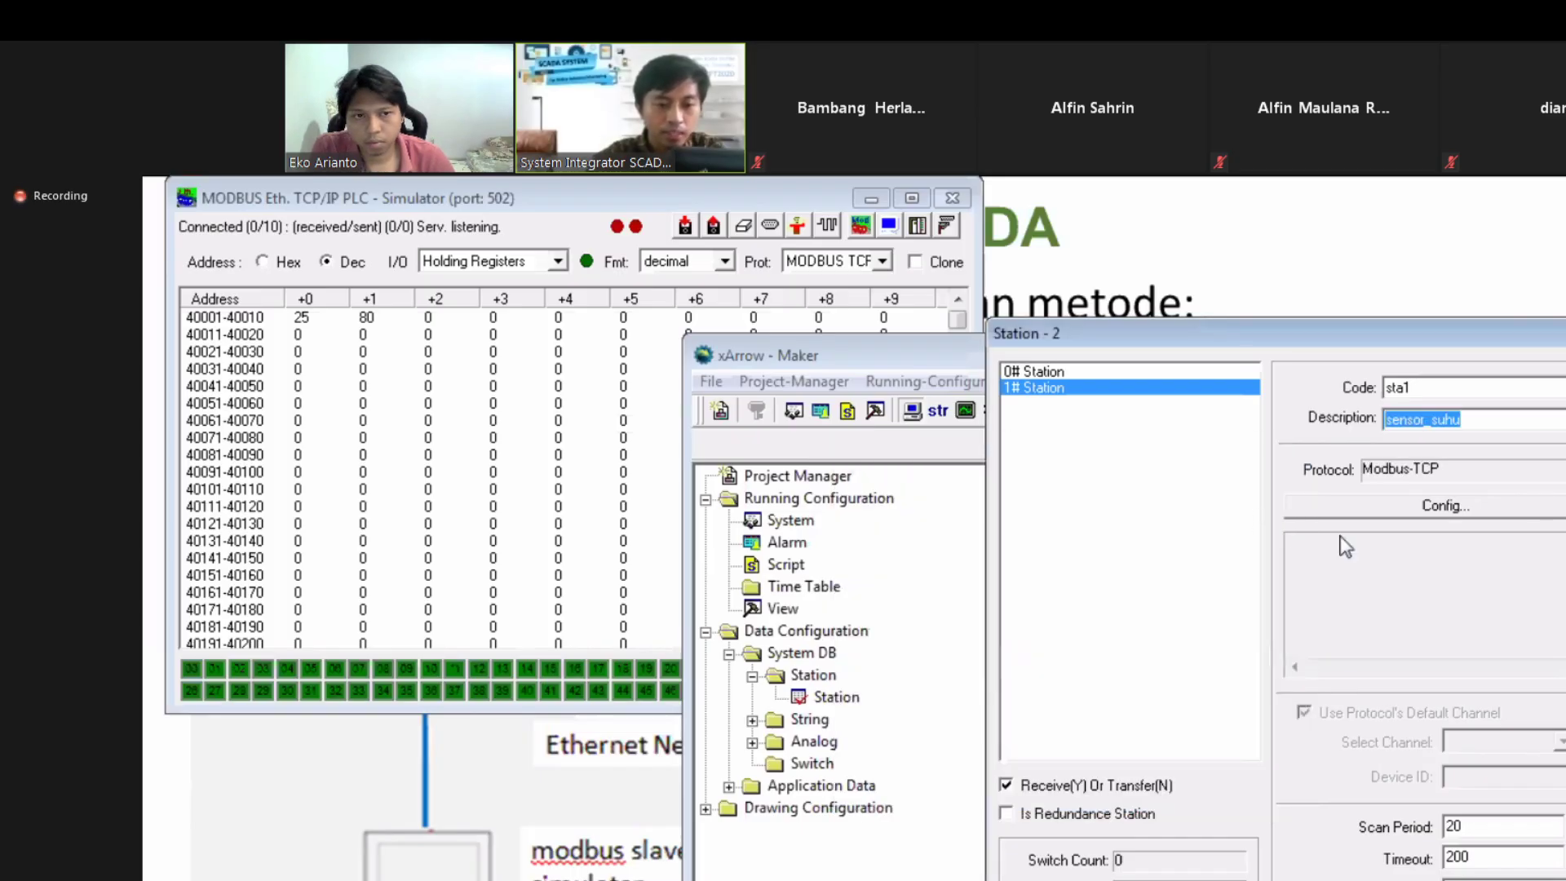
Step: Reopen the protocol selection for the sta1 station, fold the Modbus and PLC groups, and look into the DDE group
click(1341, 507)
click(1146, 633)
drag(1426, 677, 1434, 572)
click(1123, 653)
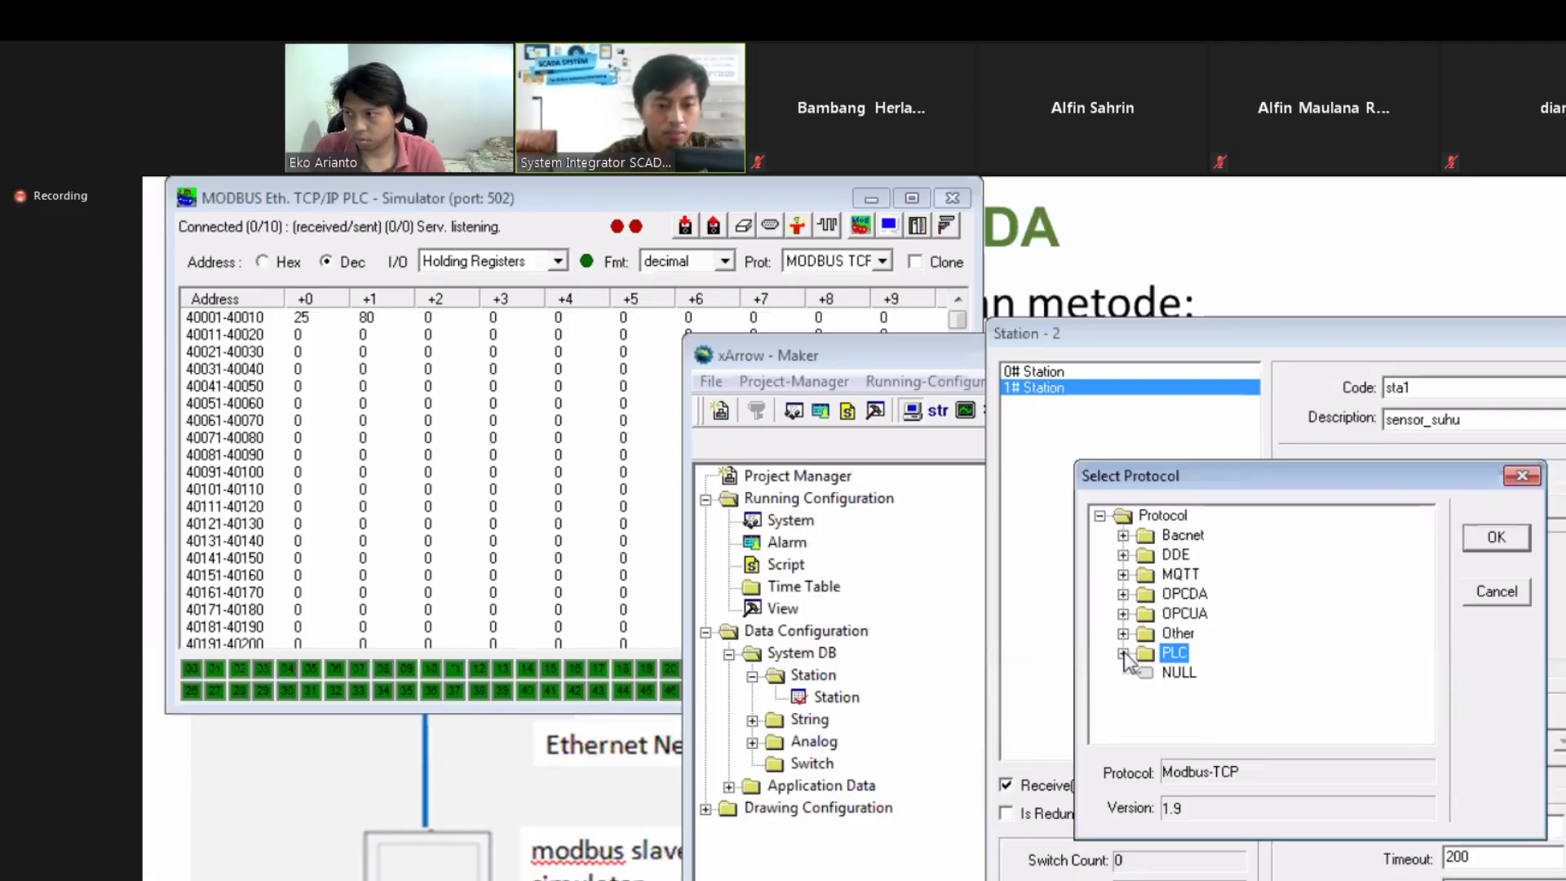
click(1123, 555)
click(1123, 557)
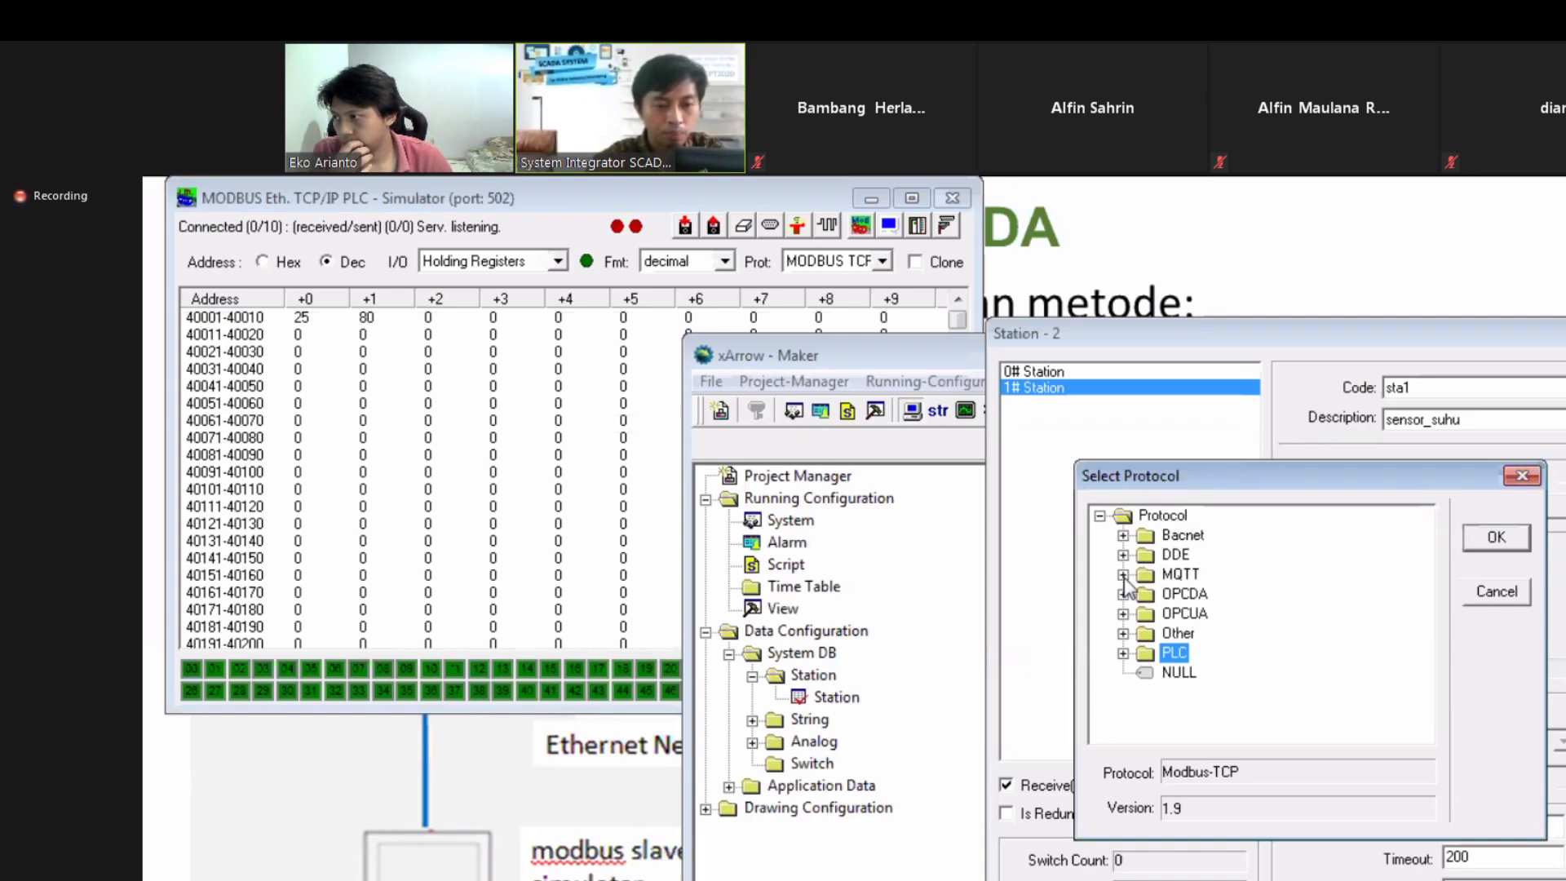
Step: Examine the protocols offered in the MQTT, OPCDA and OPCUA groups, and fold these groups again
click(1123, 575)
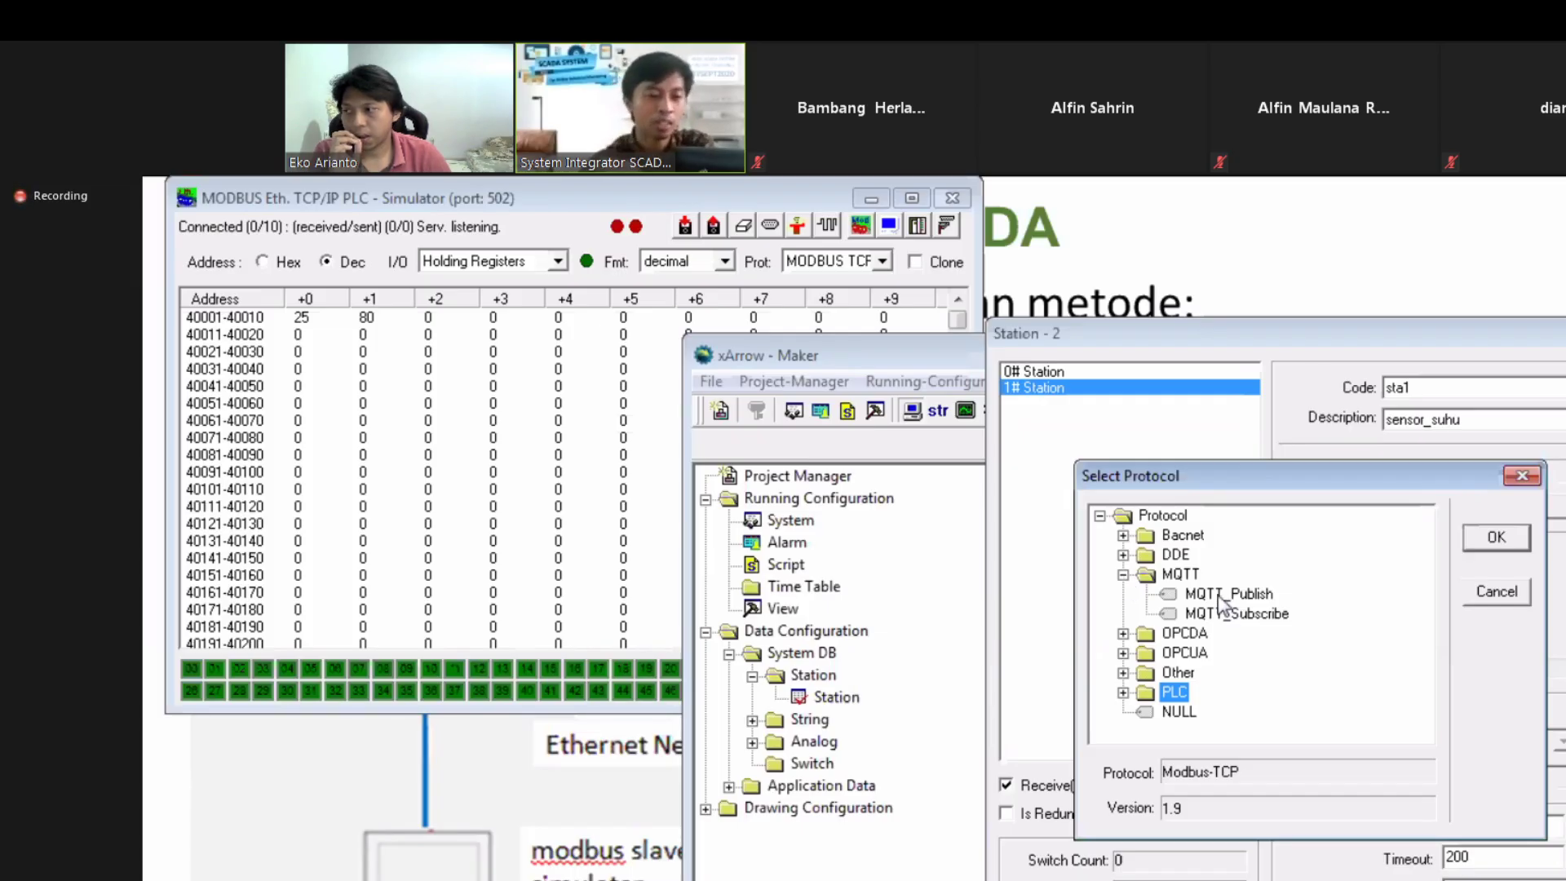
click(1123, 634)
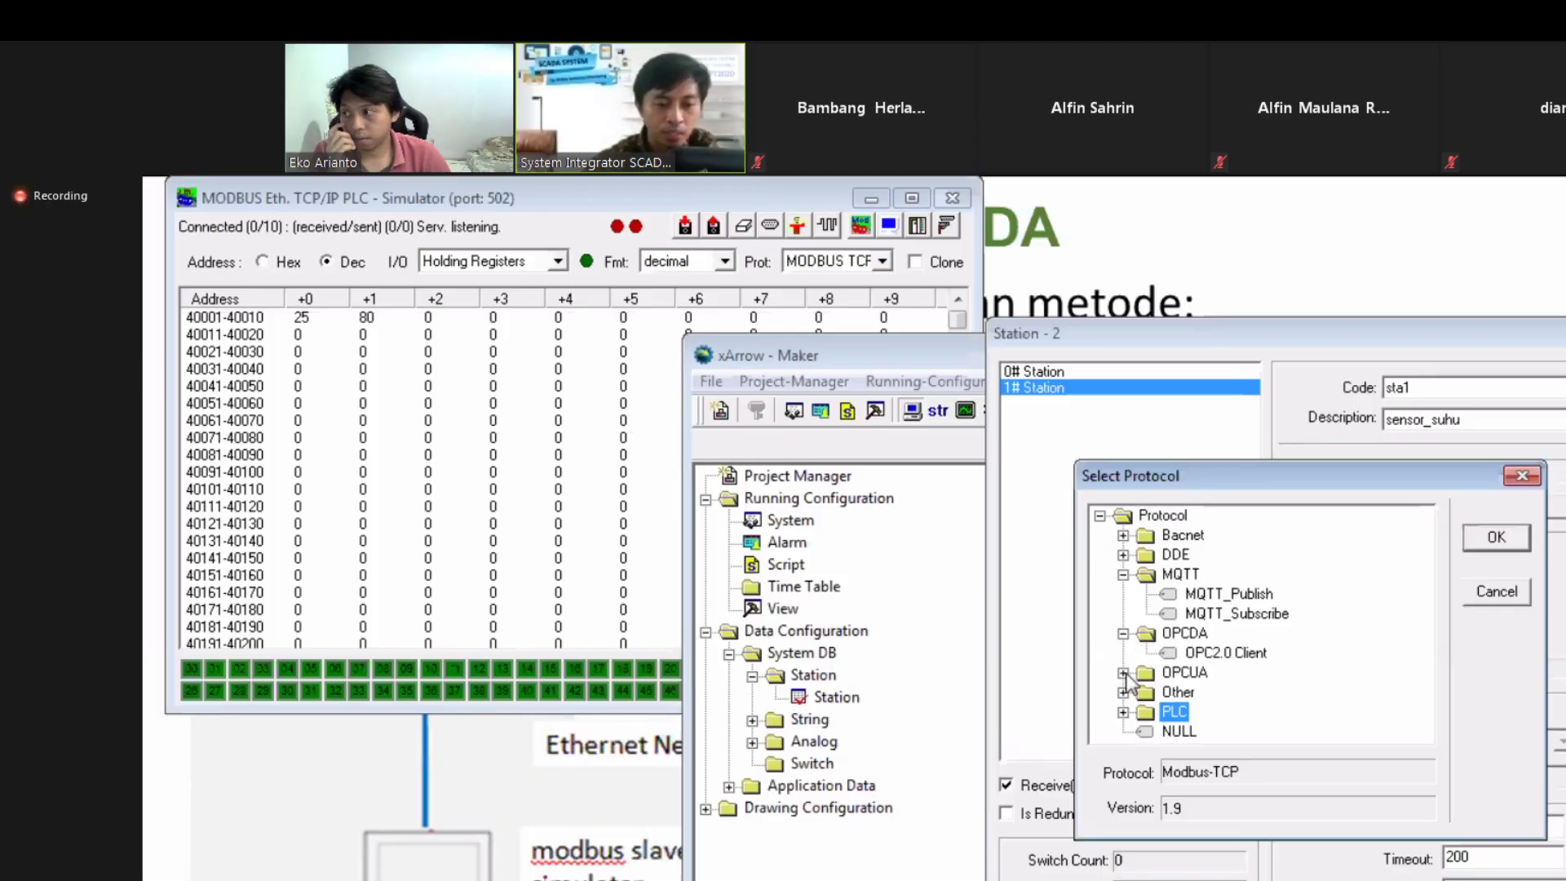
click(1123, 673)
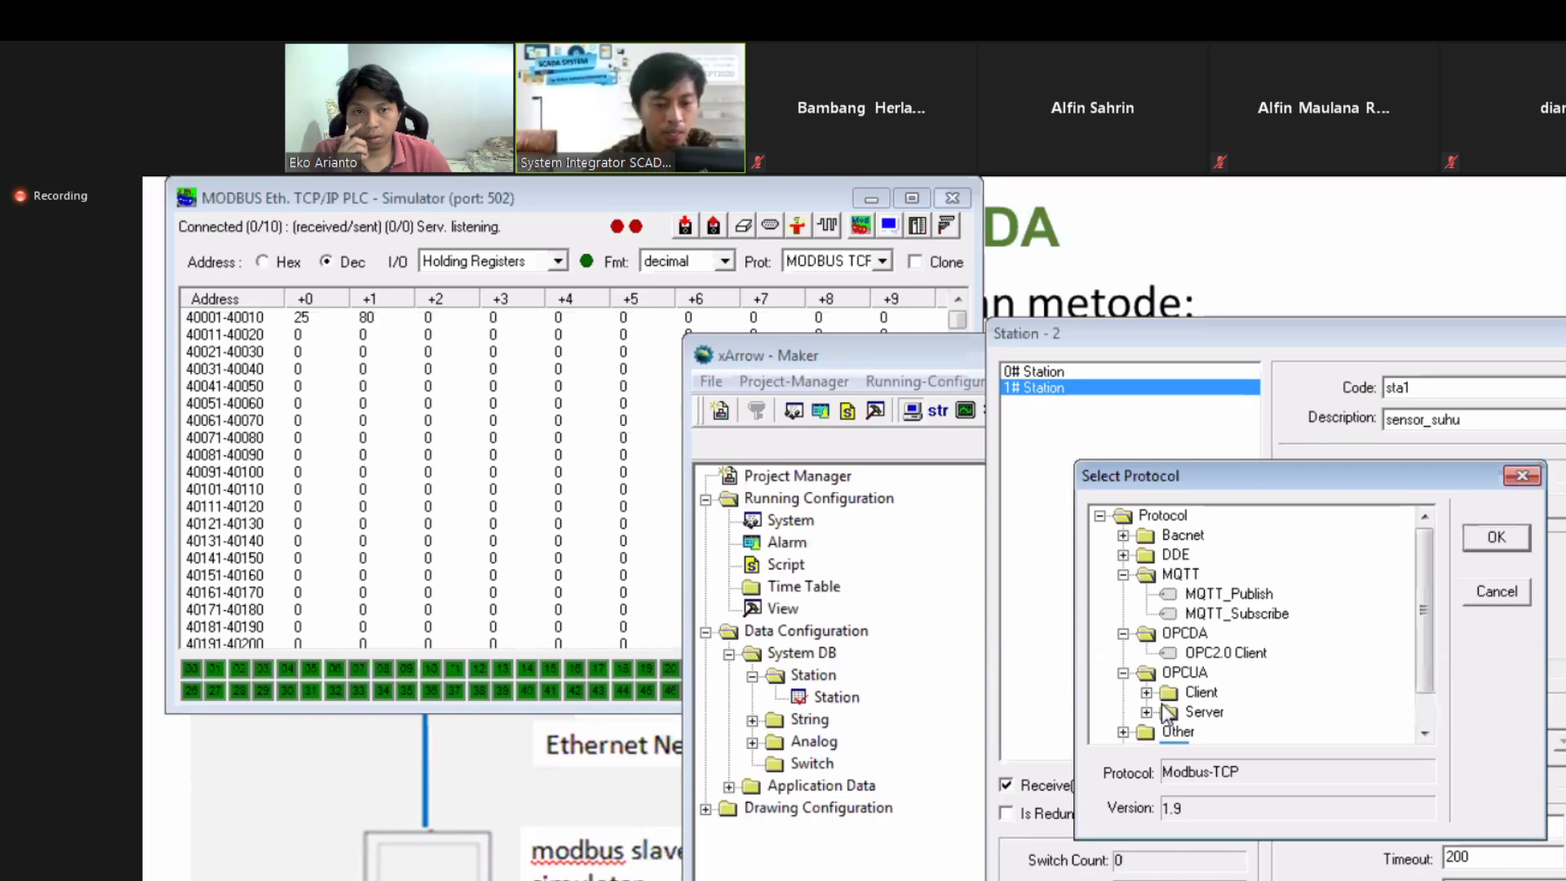
scroll(1168, 677, down, 1)
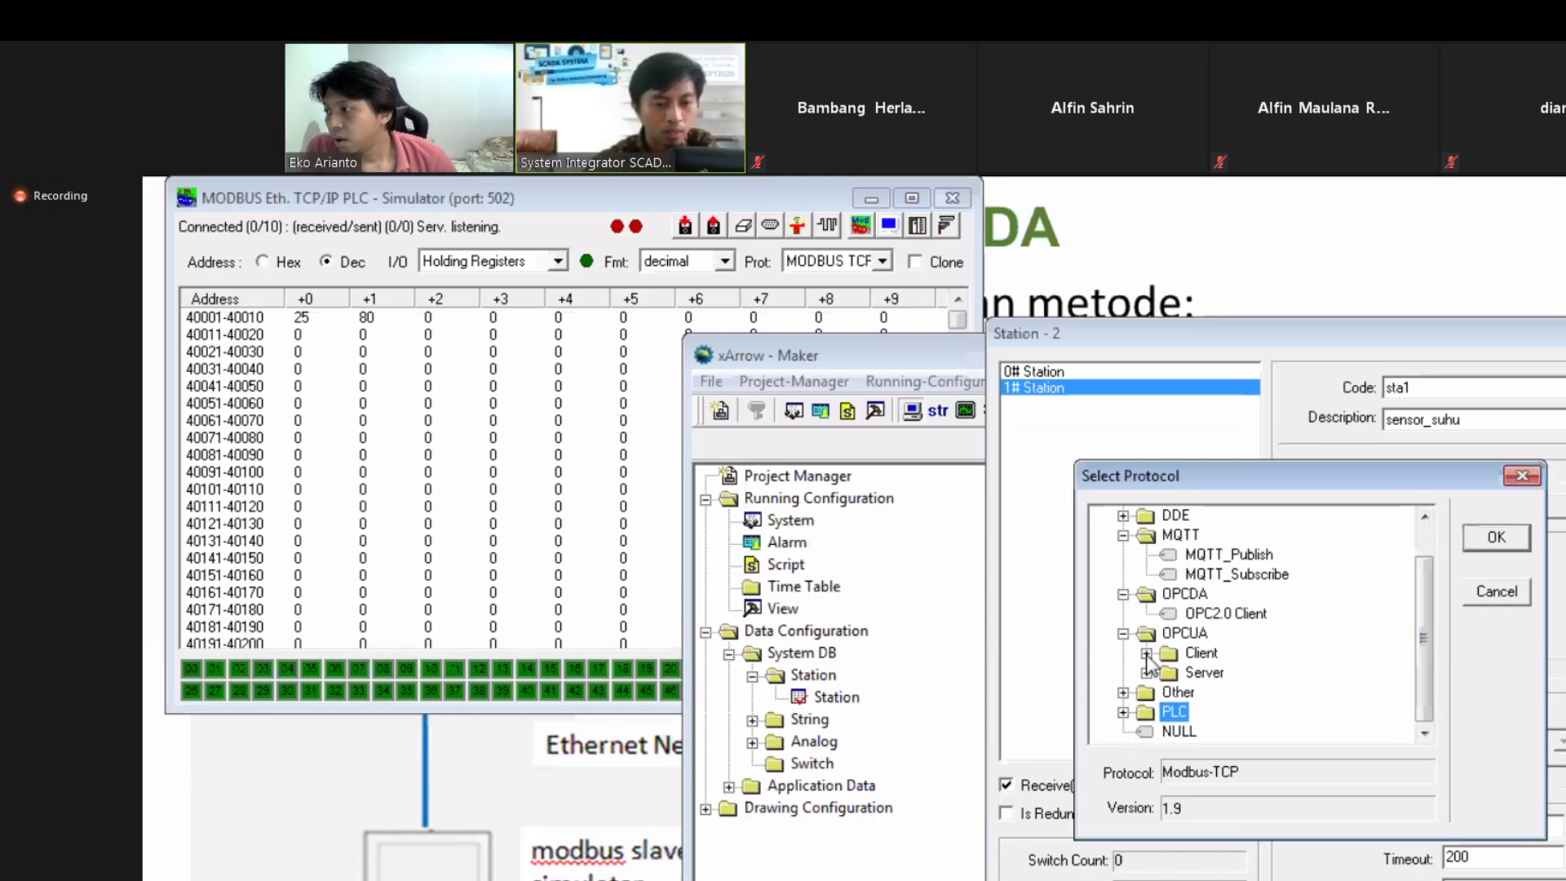
click(1147, 654)
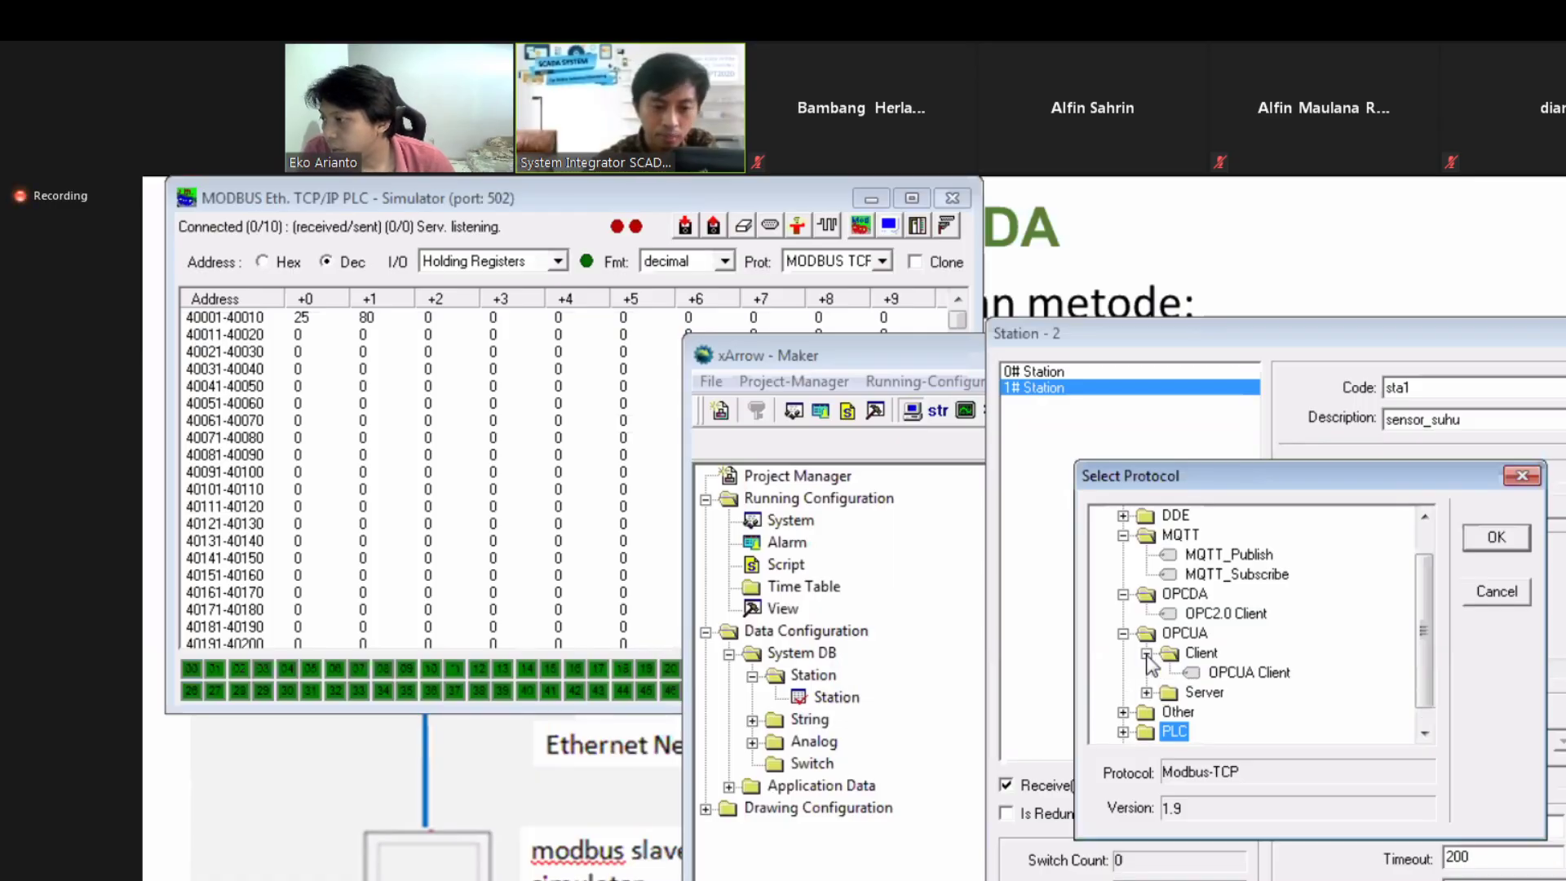
click(1147, 654)
click(1123, 633)
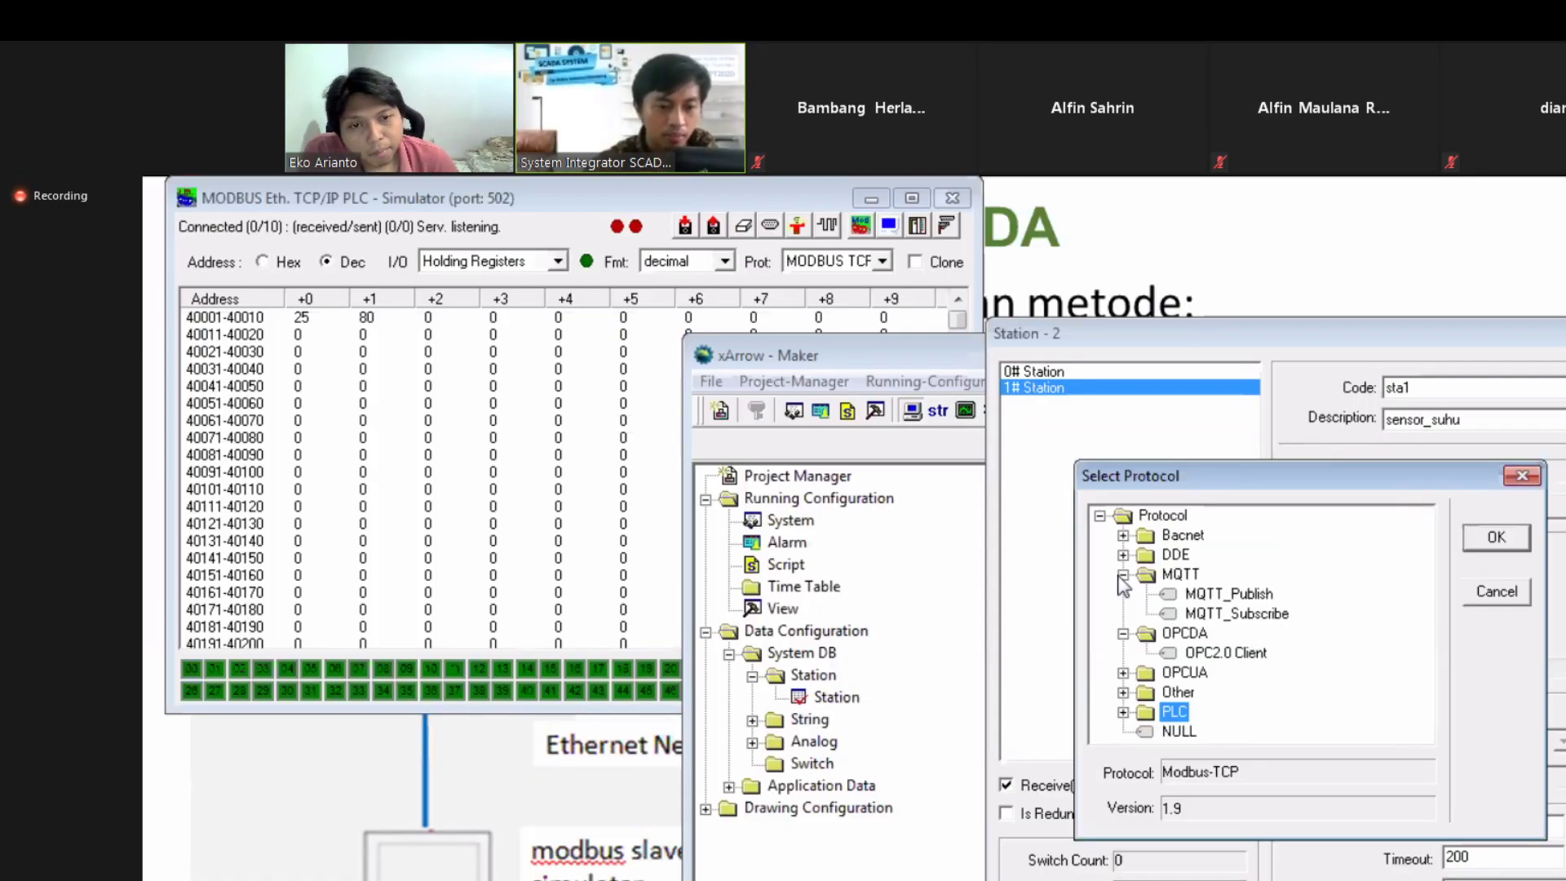
click(1123, 573)
click(1124, 594)
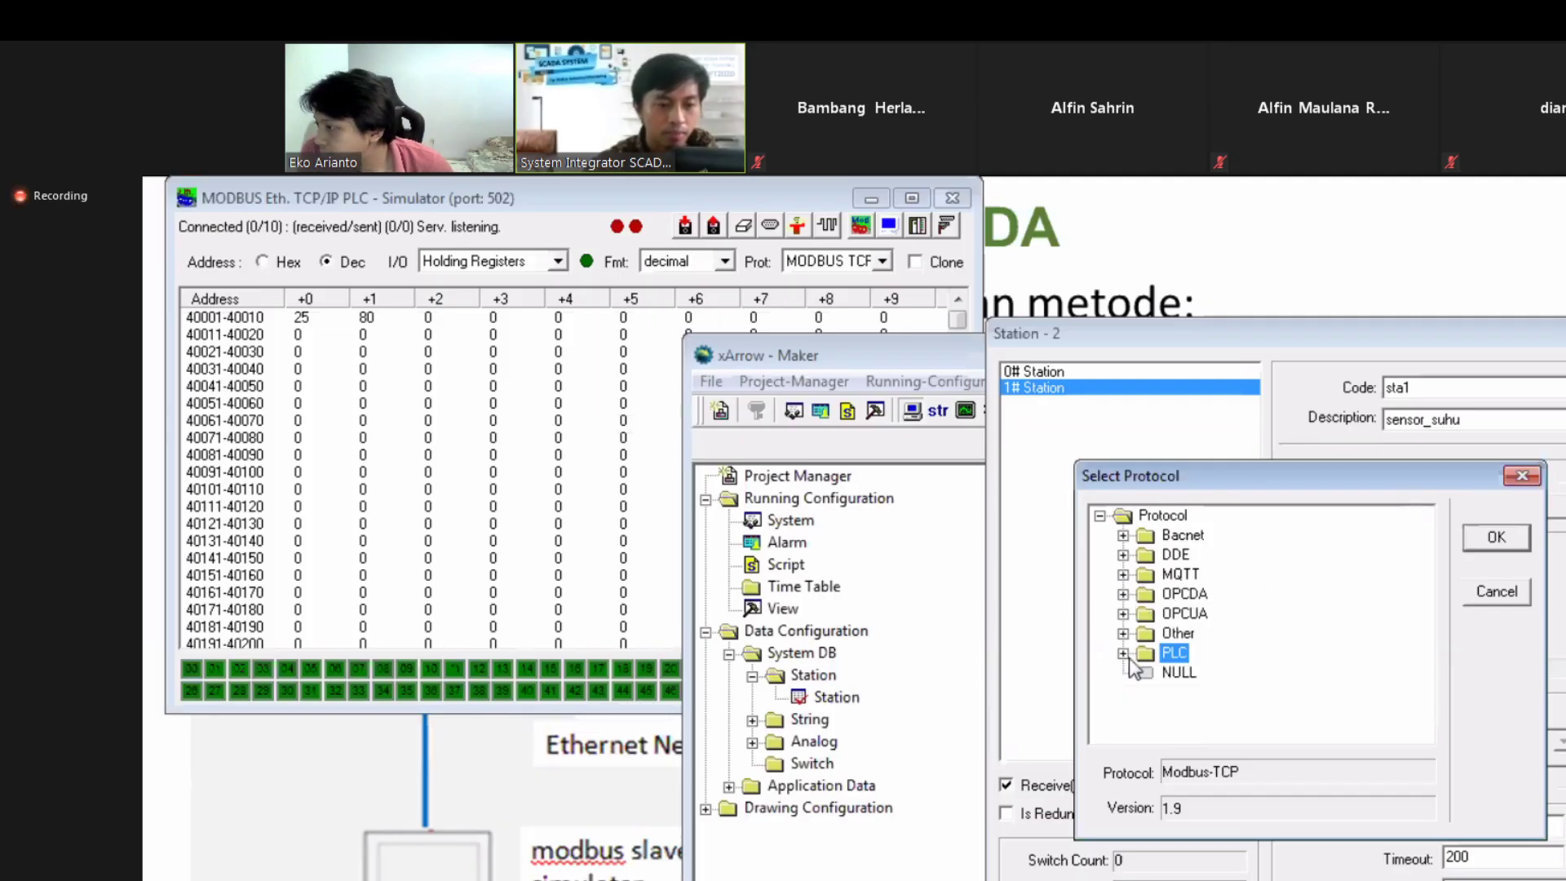
click(1123, 575)
click(1123, 575)
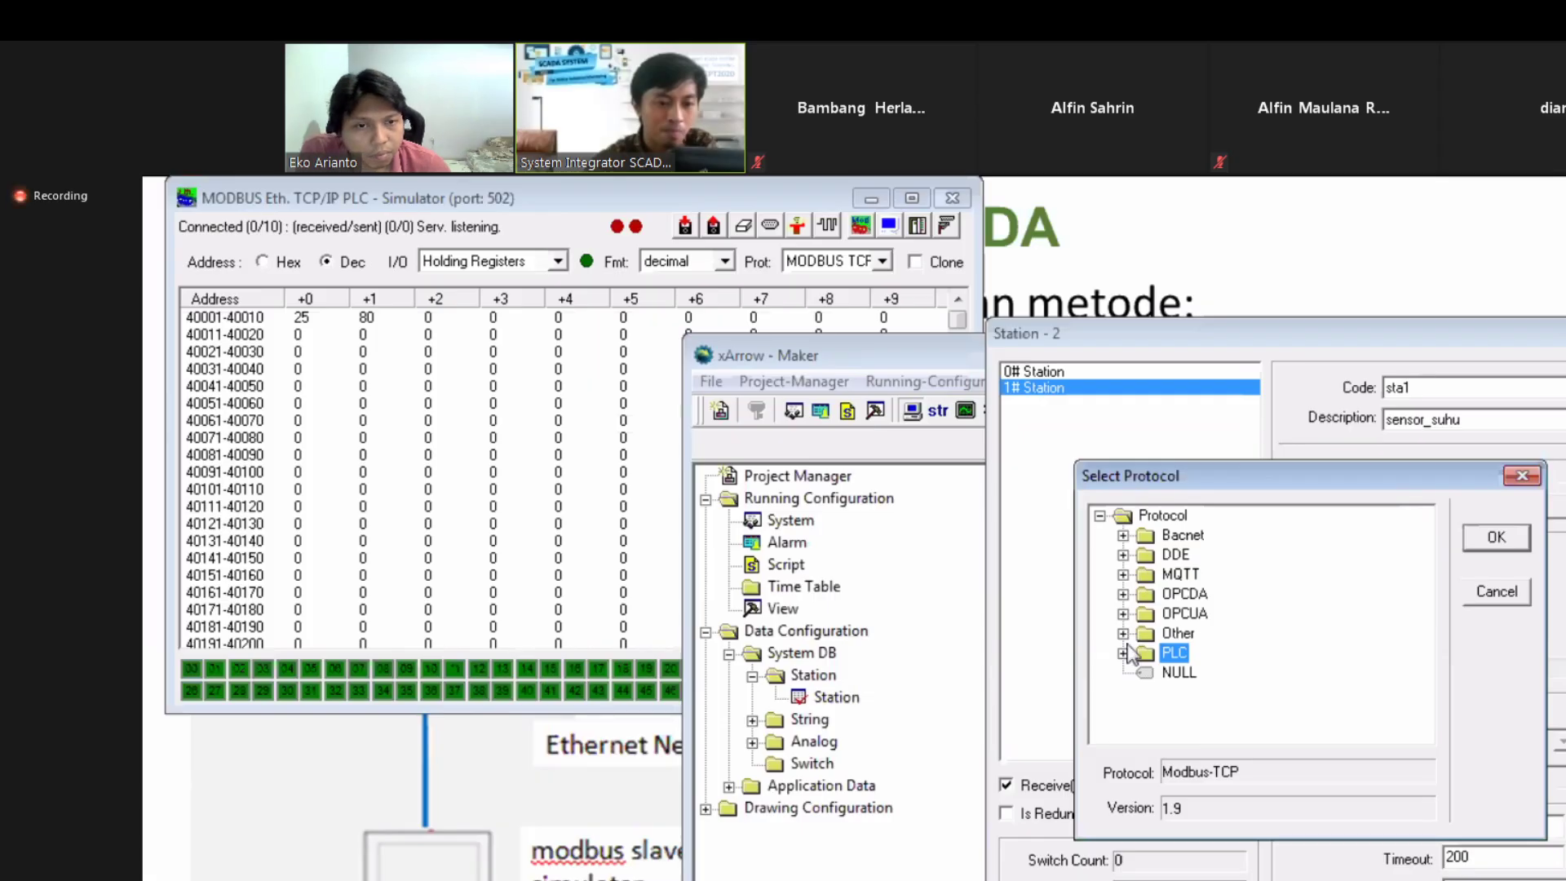
click(1123, 575)
click(1123, 575)
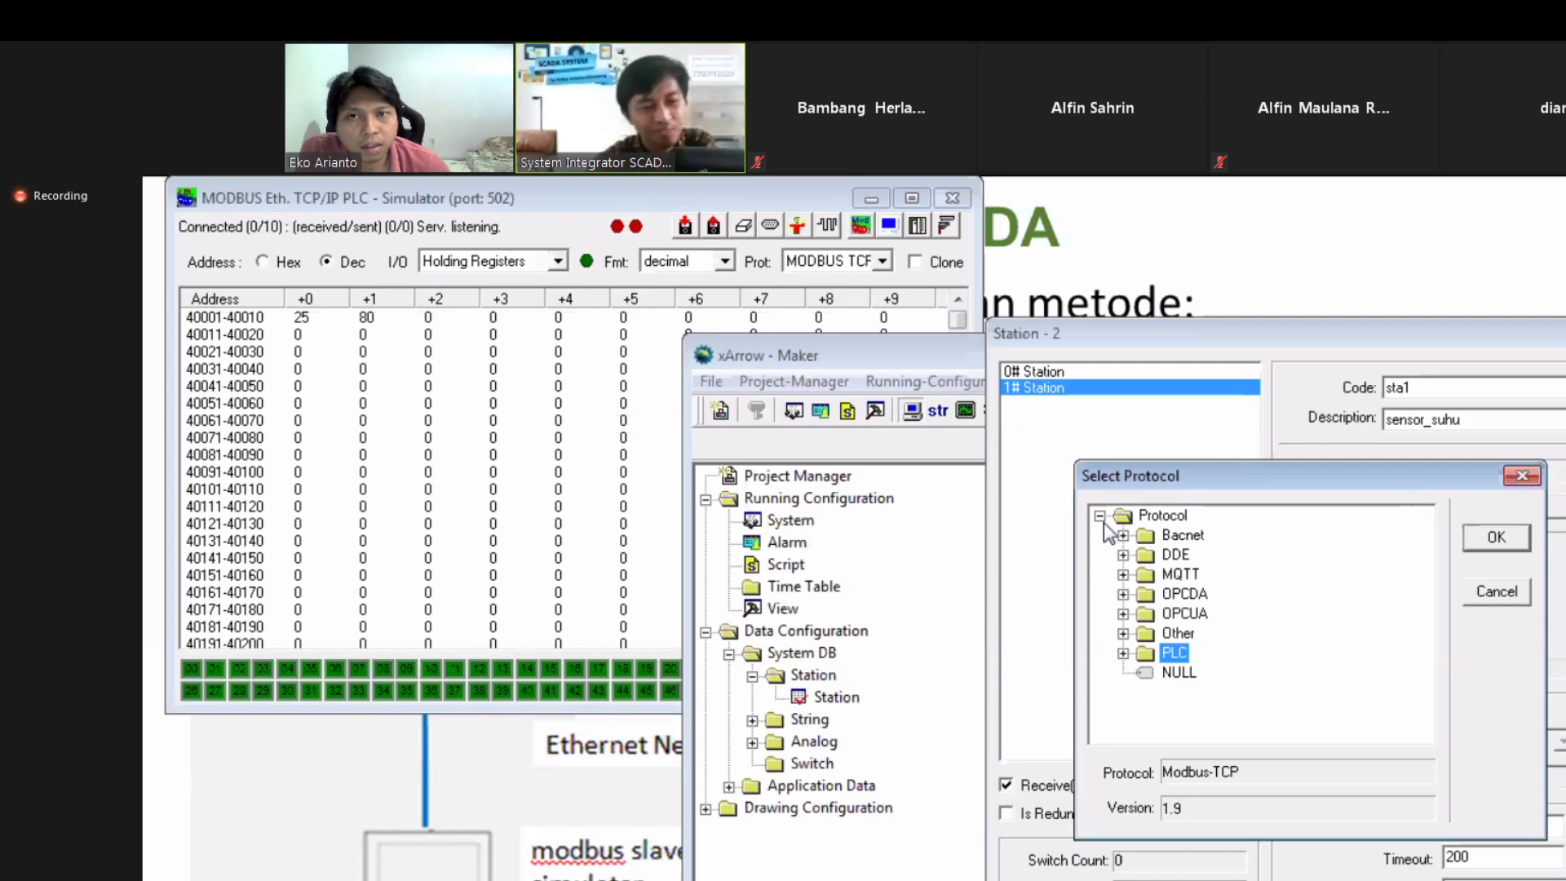
Step: Expand the Modbus group under PLC and confirm ModbusTCP as the protocol of the sta1 station
click(1123, 653)
scroll(1195, 694, down, 2)
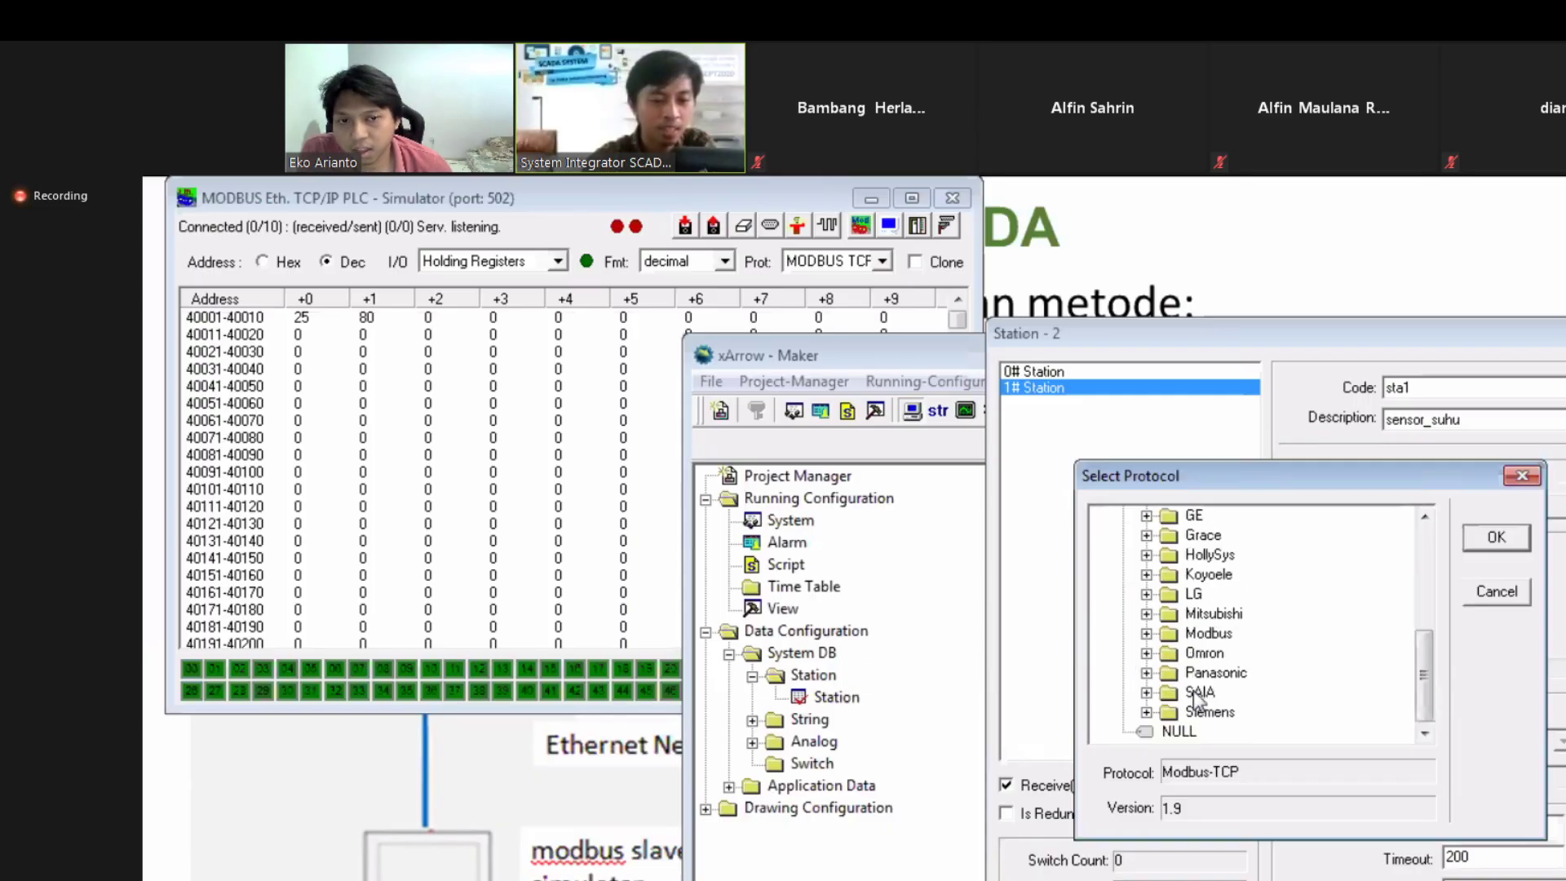
click(1147, 634)
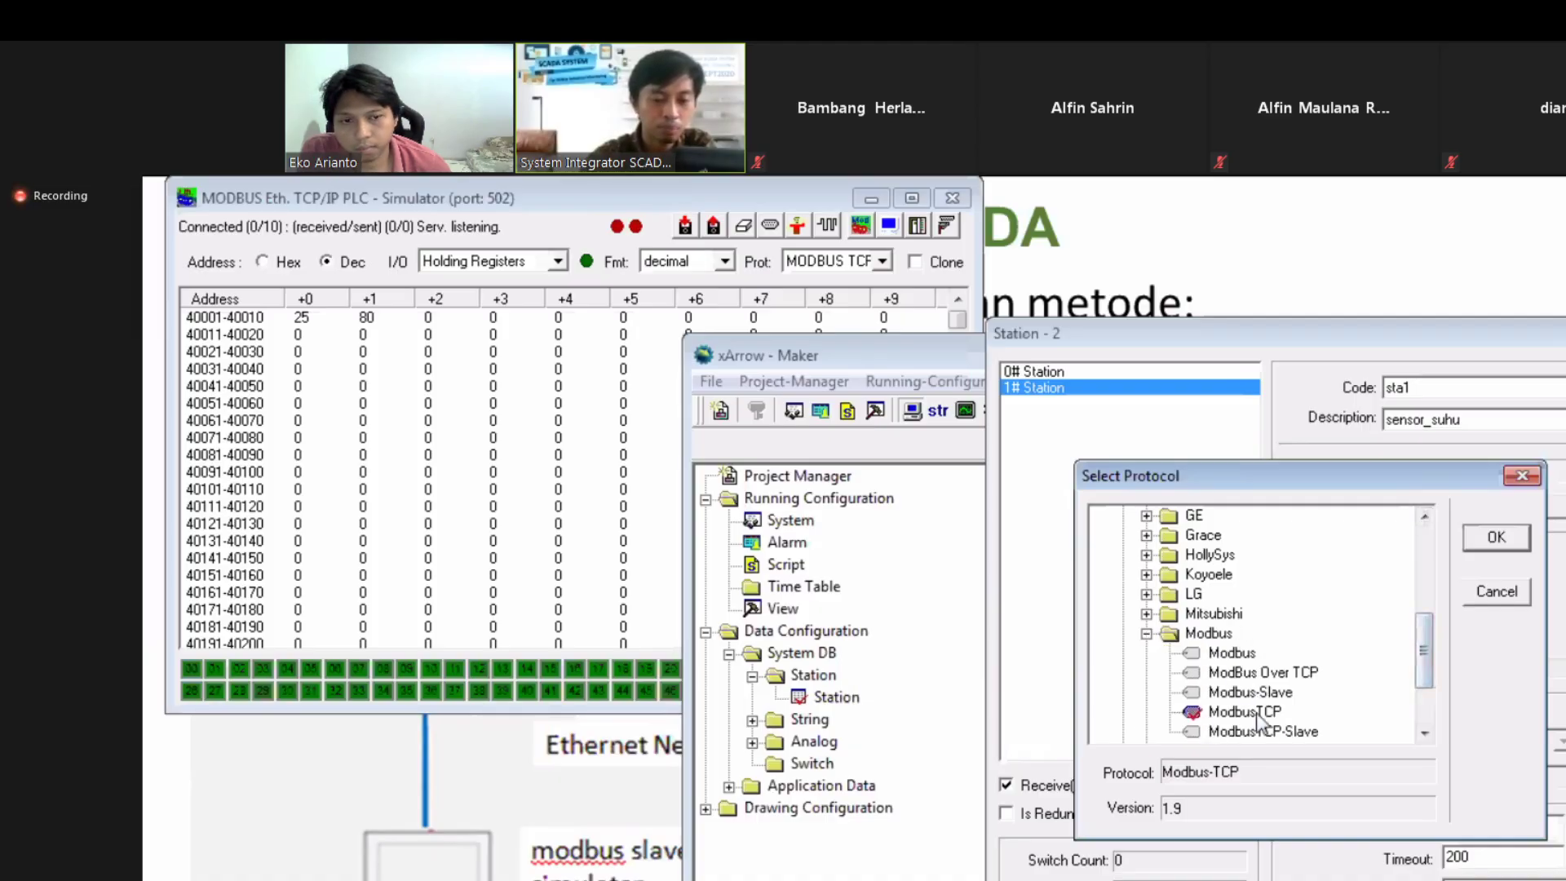
click(1509, 542)
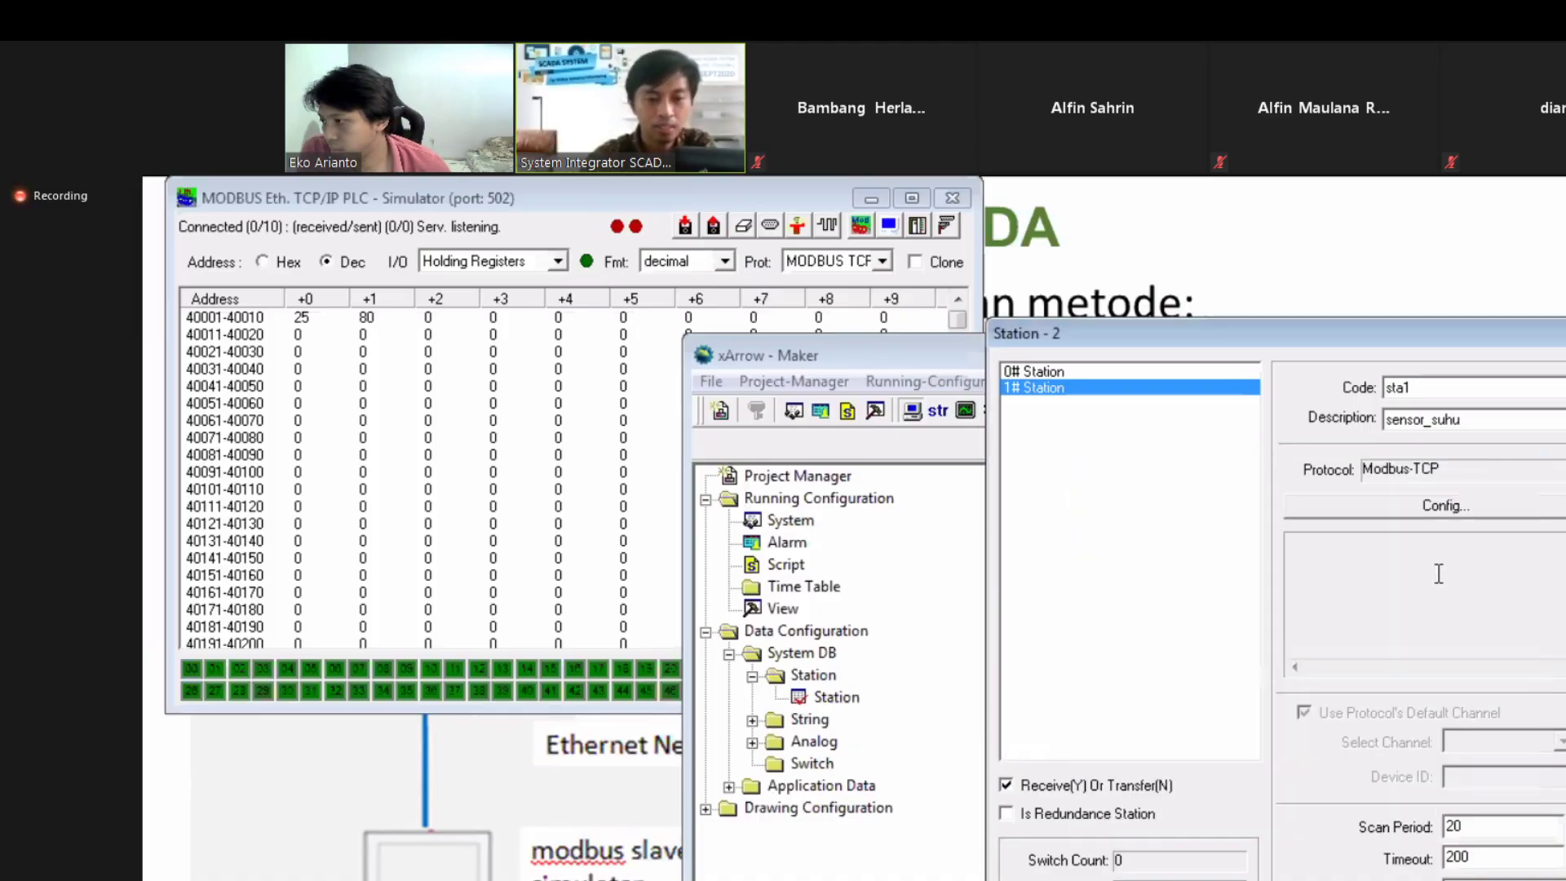
drag(1372, 470, 1431, 468)
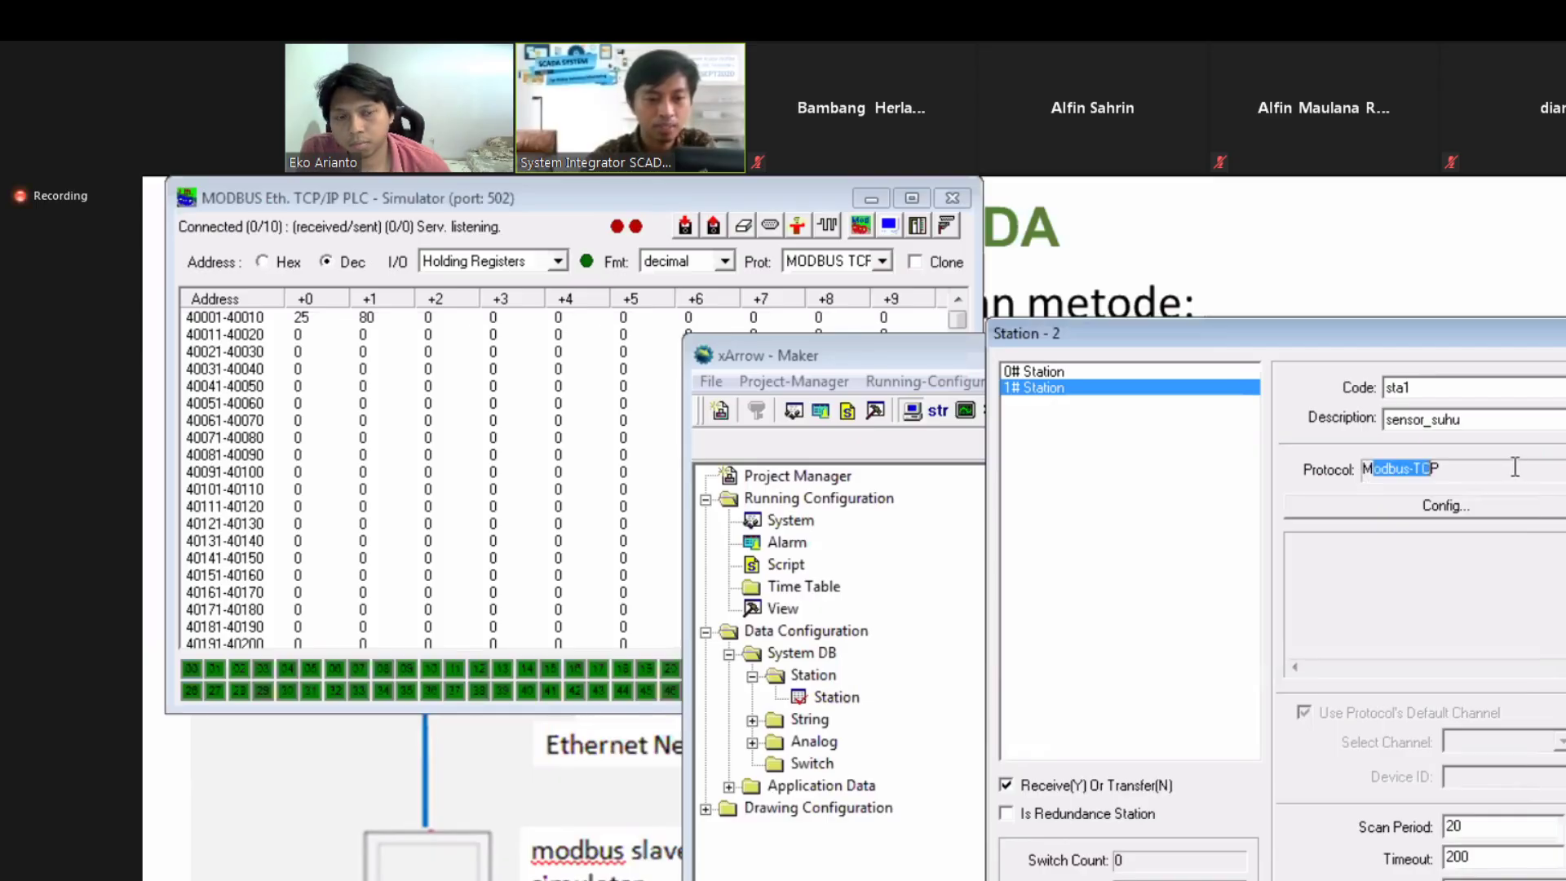
click(1515, 468)
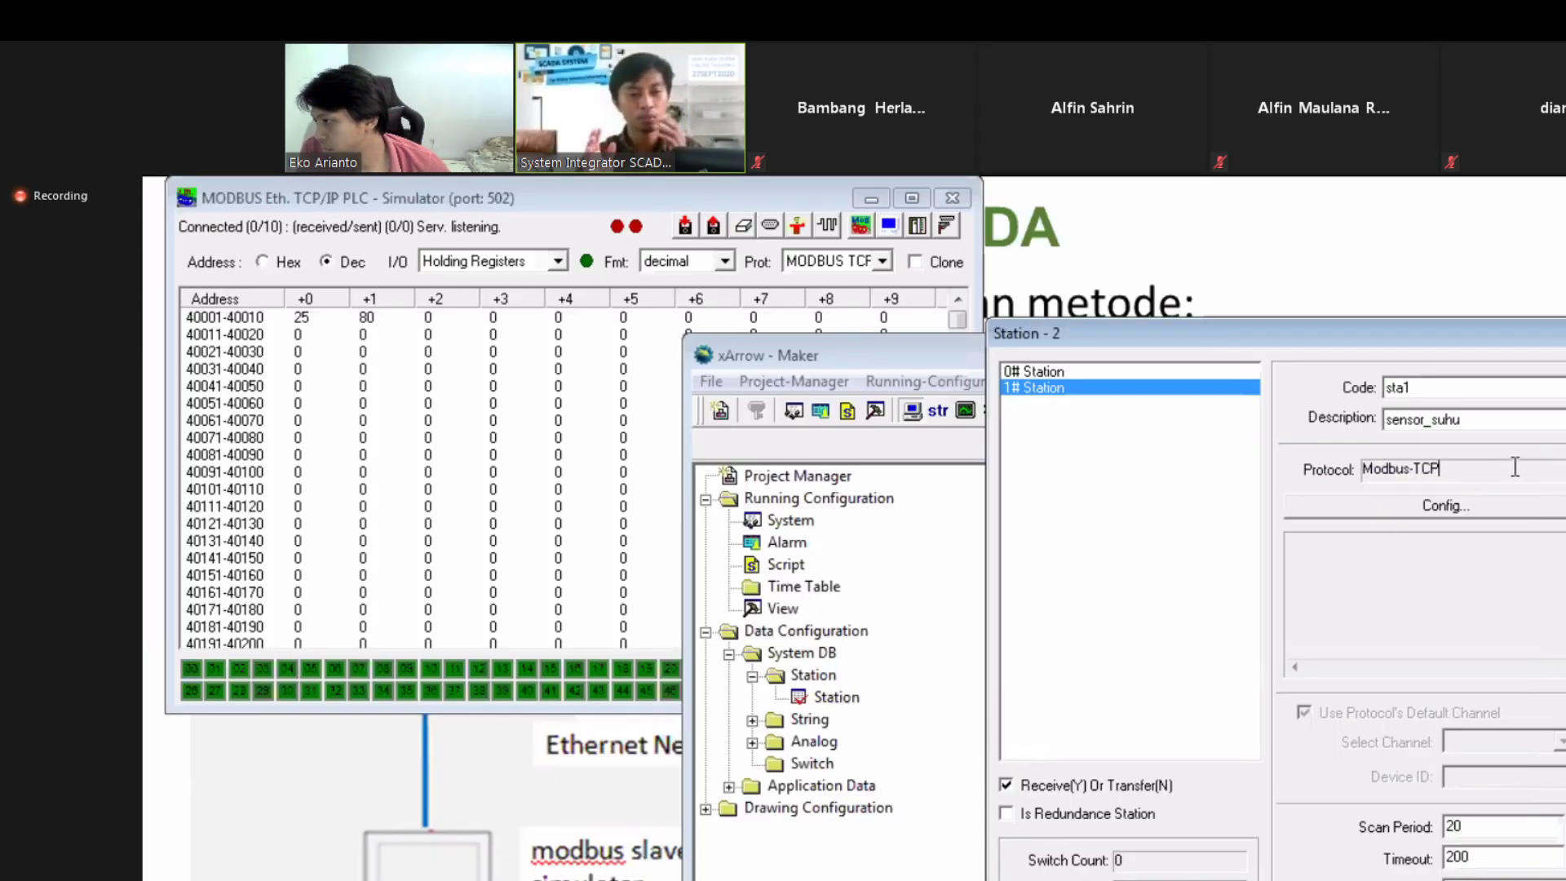
Step: Set the IP address in the sta1 station's communication configuration to 127.0.0.1, keeping station number 1 and port 502
click(1501, 512)
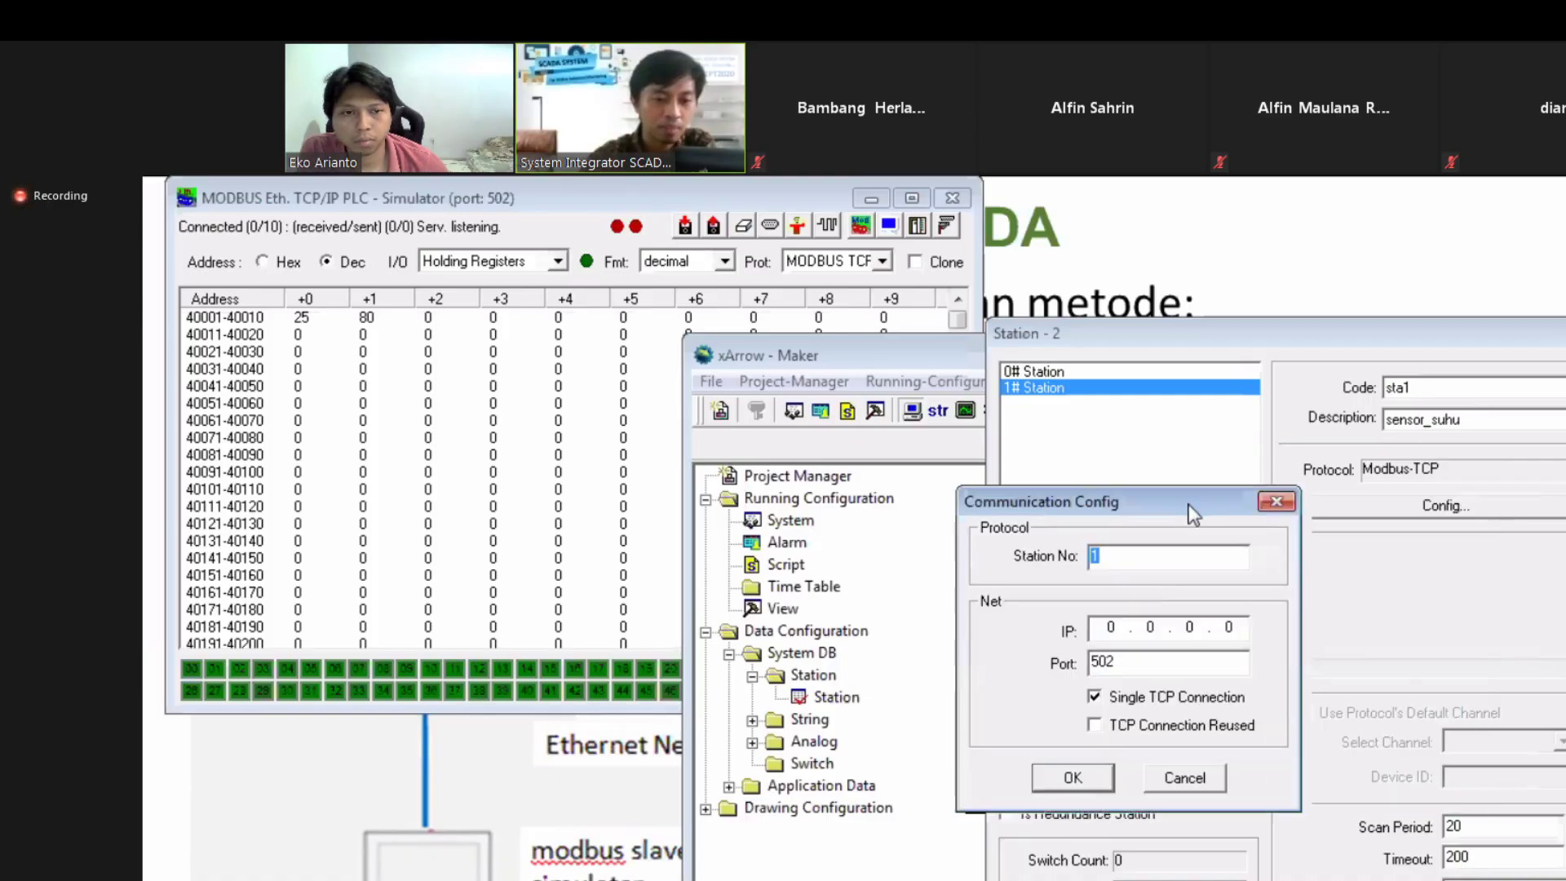
drag(1195, 512, 1153, 503)
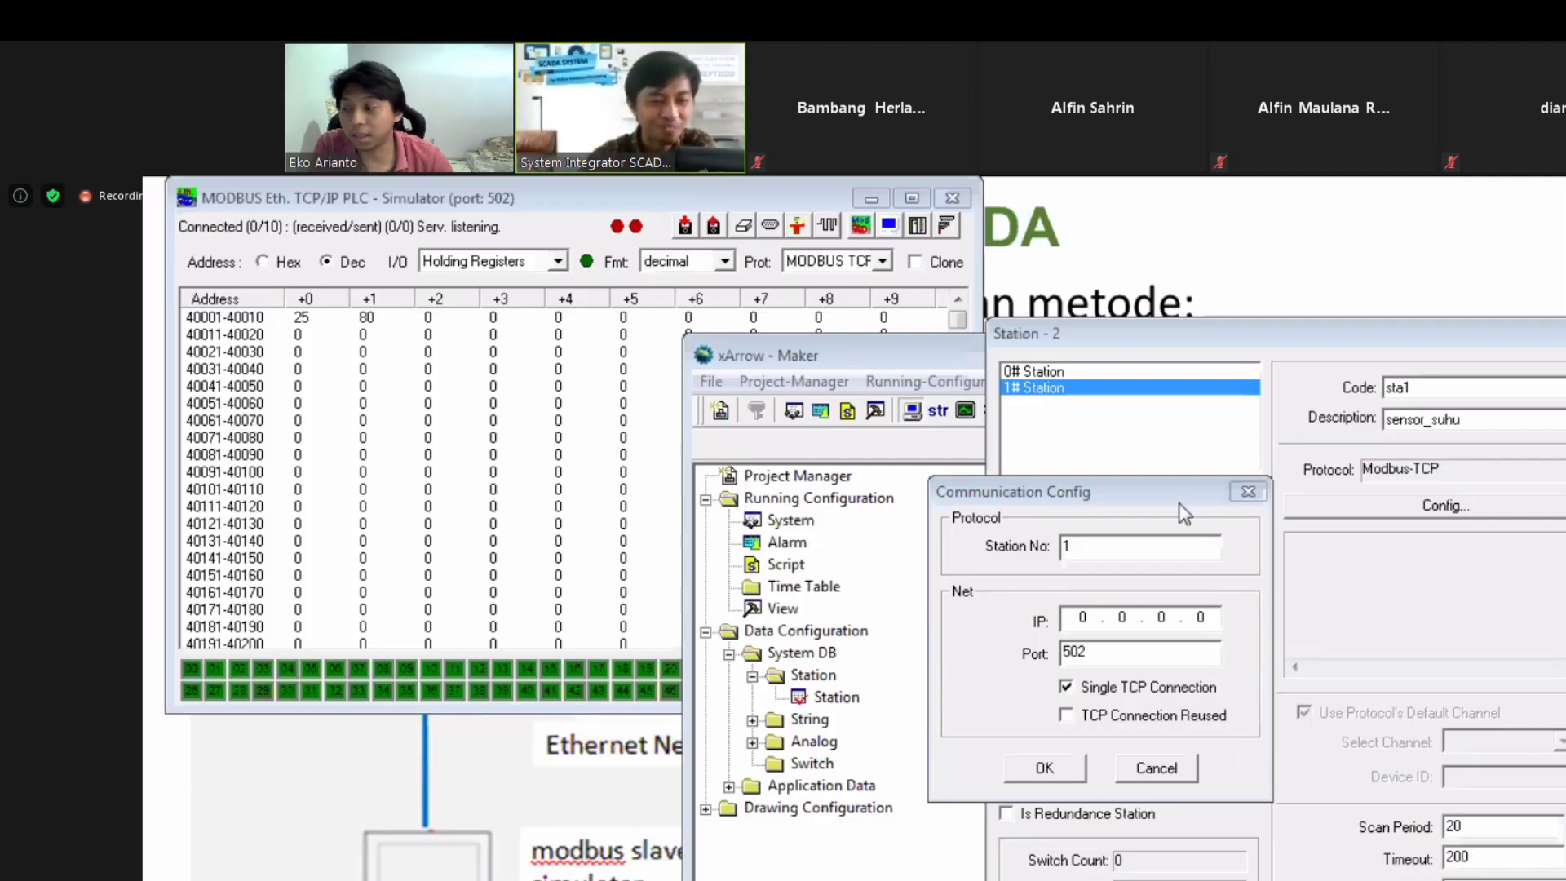
drag(1177, 502, 1140, 498)
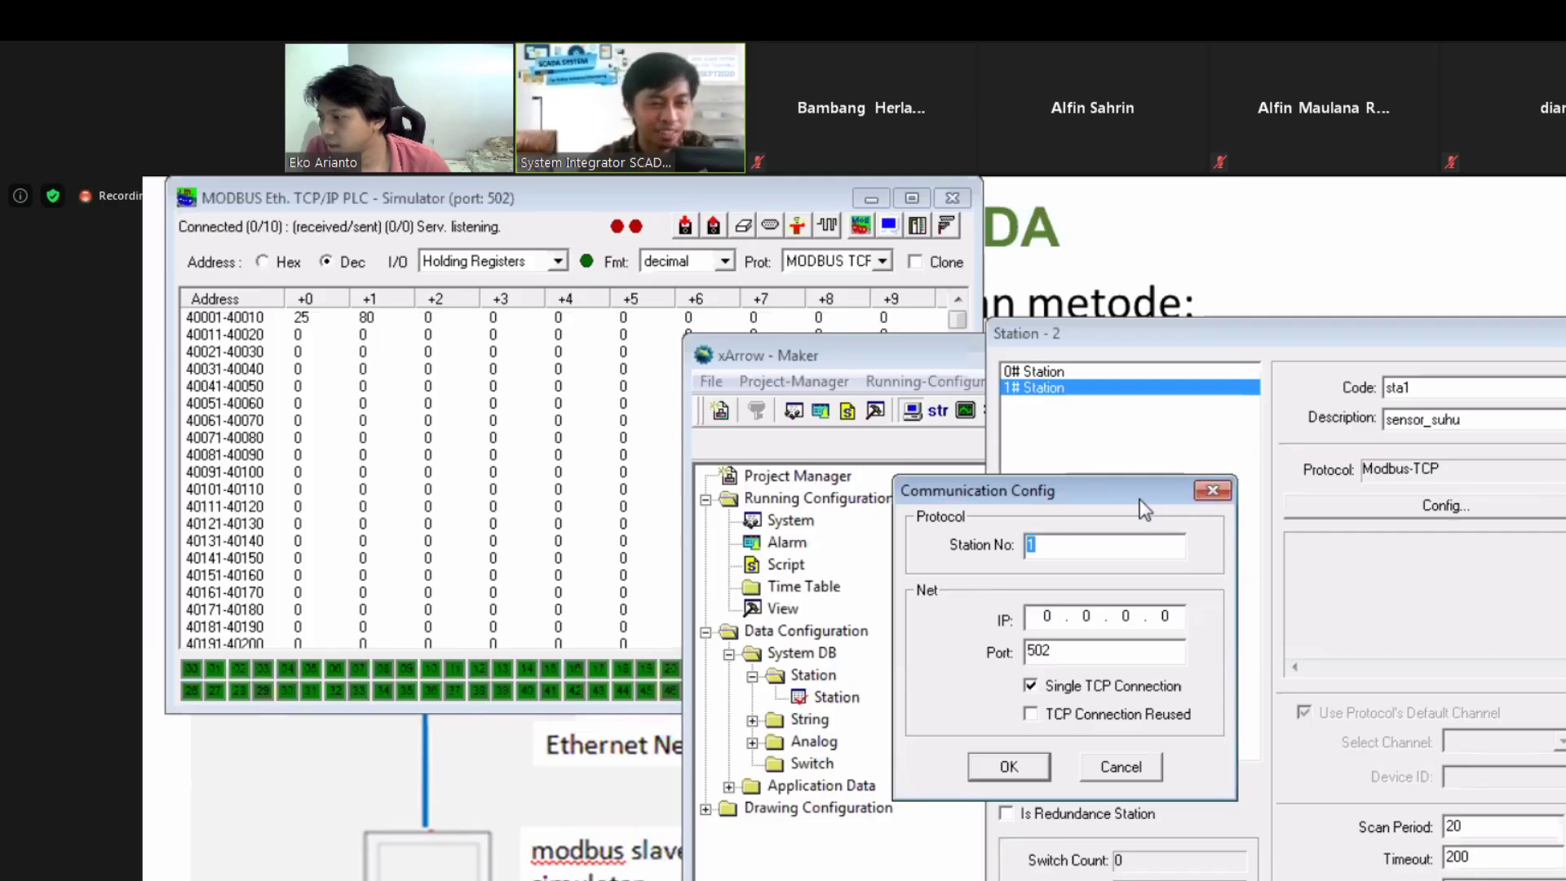
drag(1142, 508, 1395, 546)
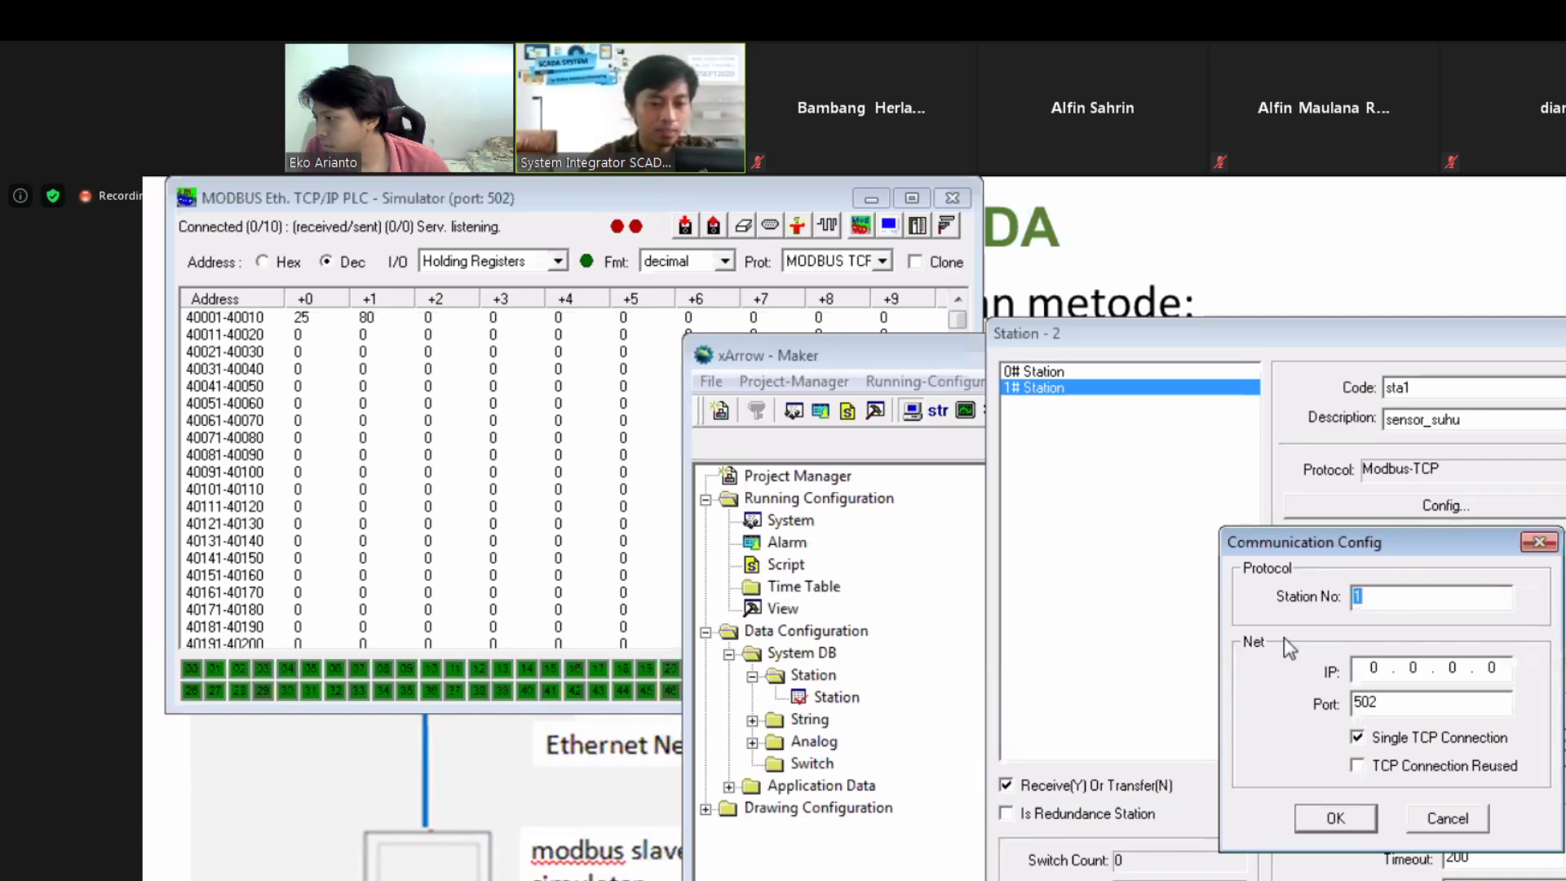
key(Tab)
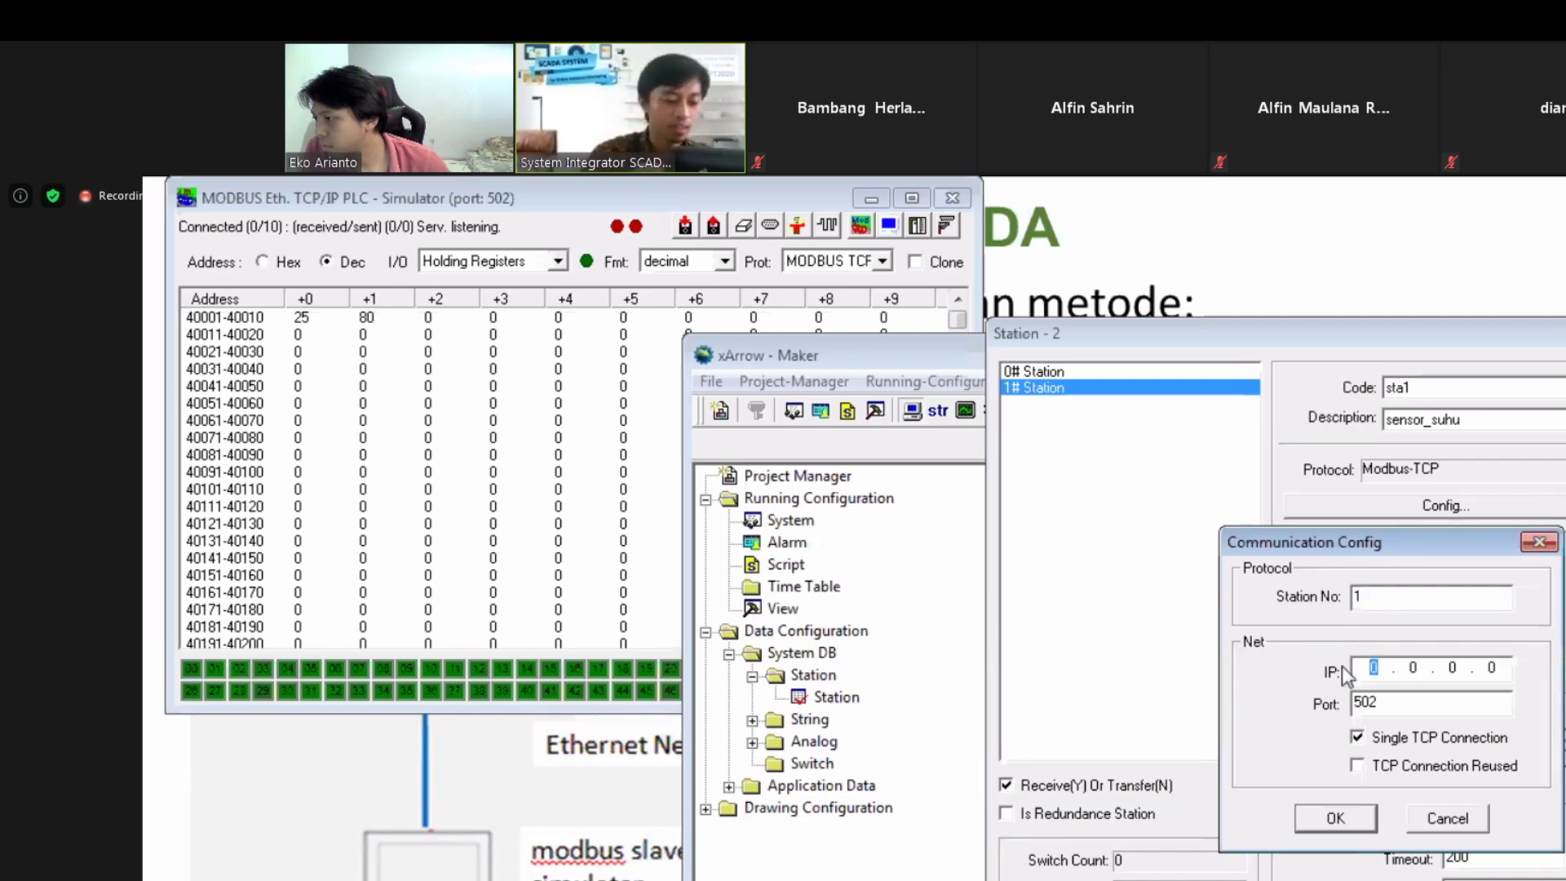
text(12)
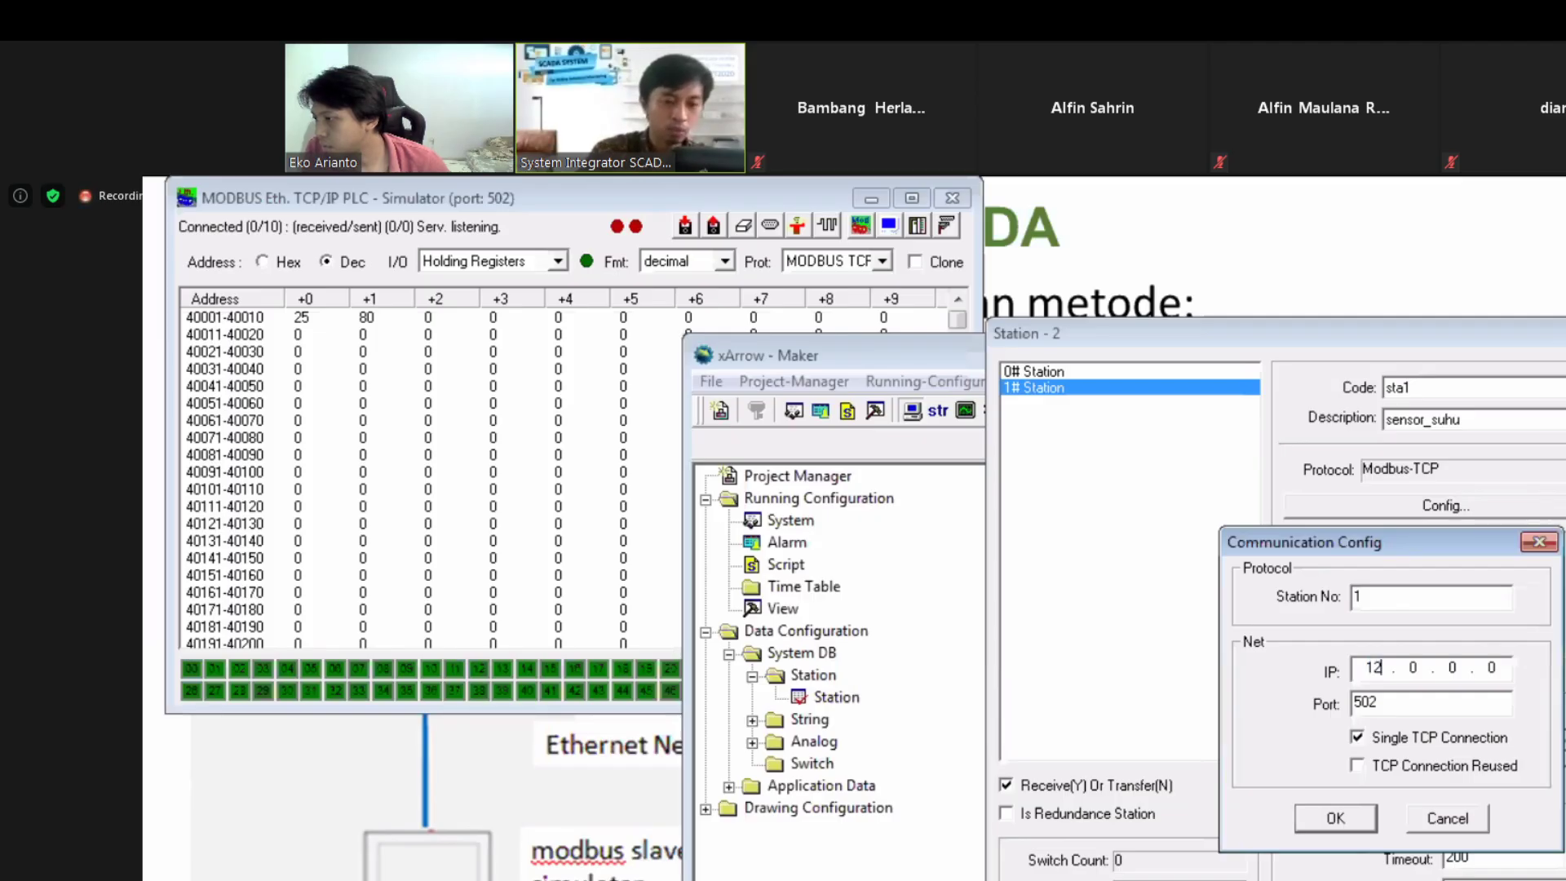
text(7 . 0 .)
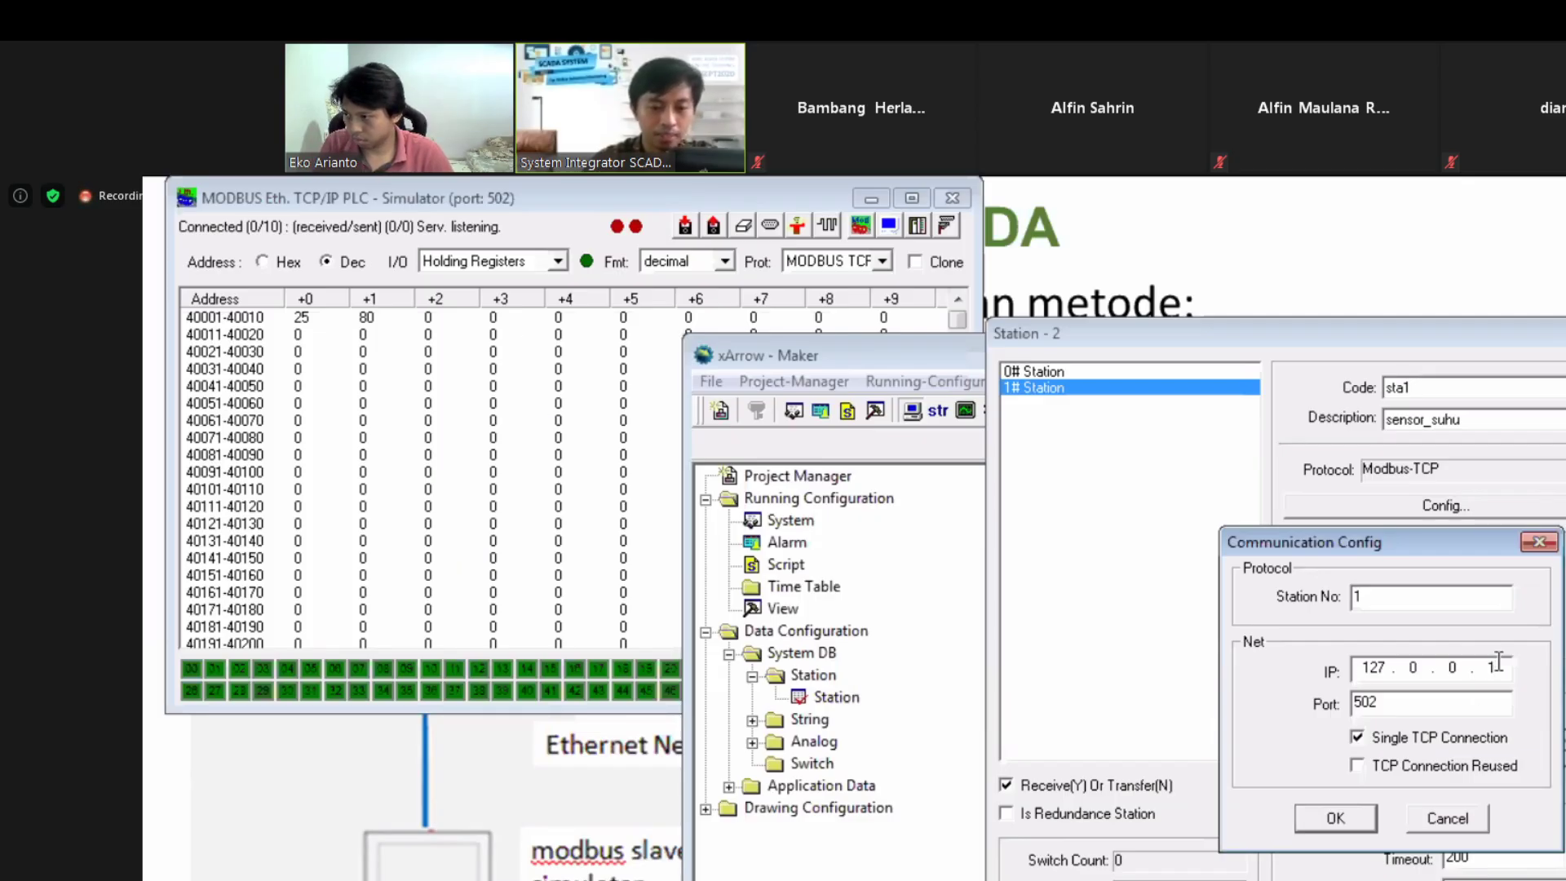
key(Tab)
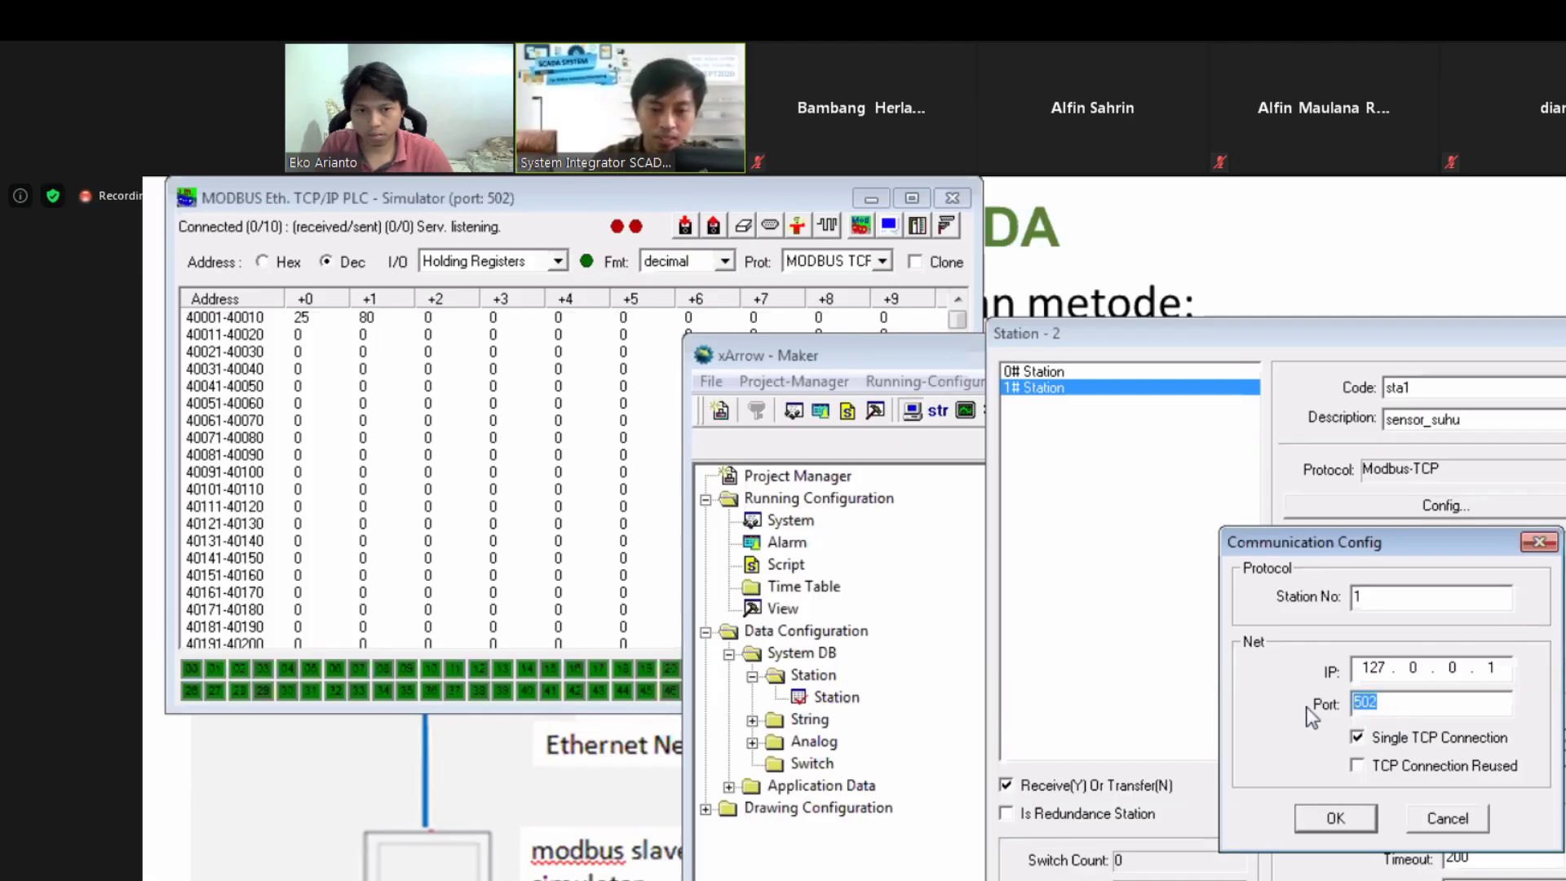
click(1336, 820)
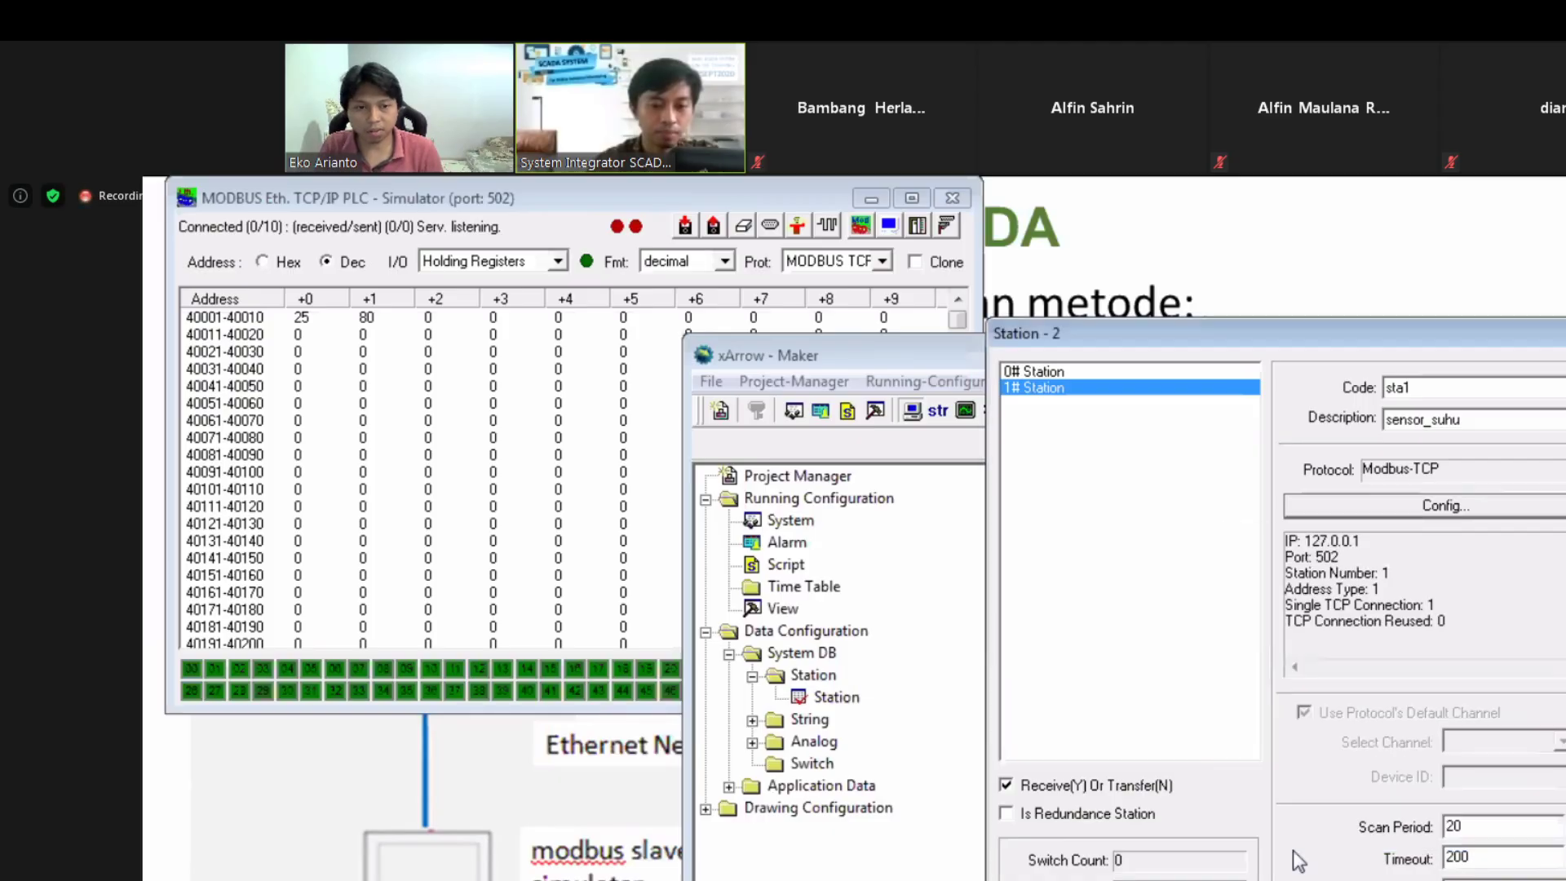
Step: Reopen the sta1 station's communication configuration and review its IP address and port
click(1499, 511)
key(Tab)
key(Tab)
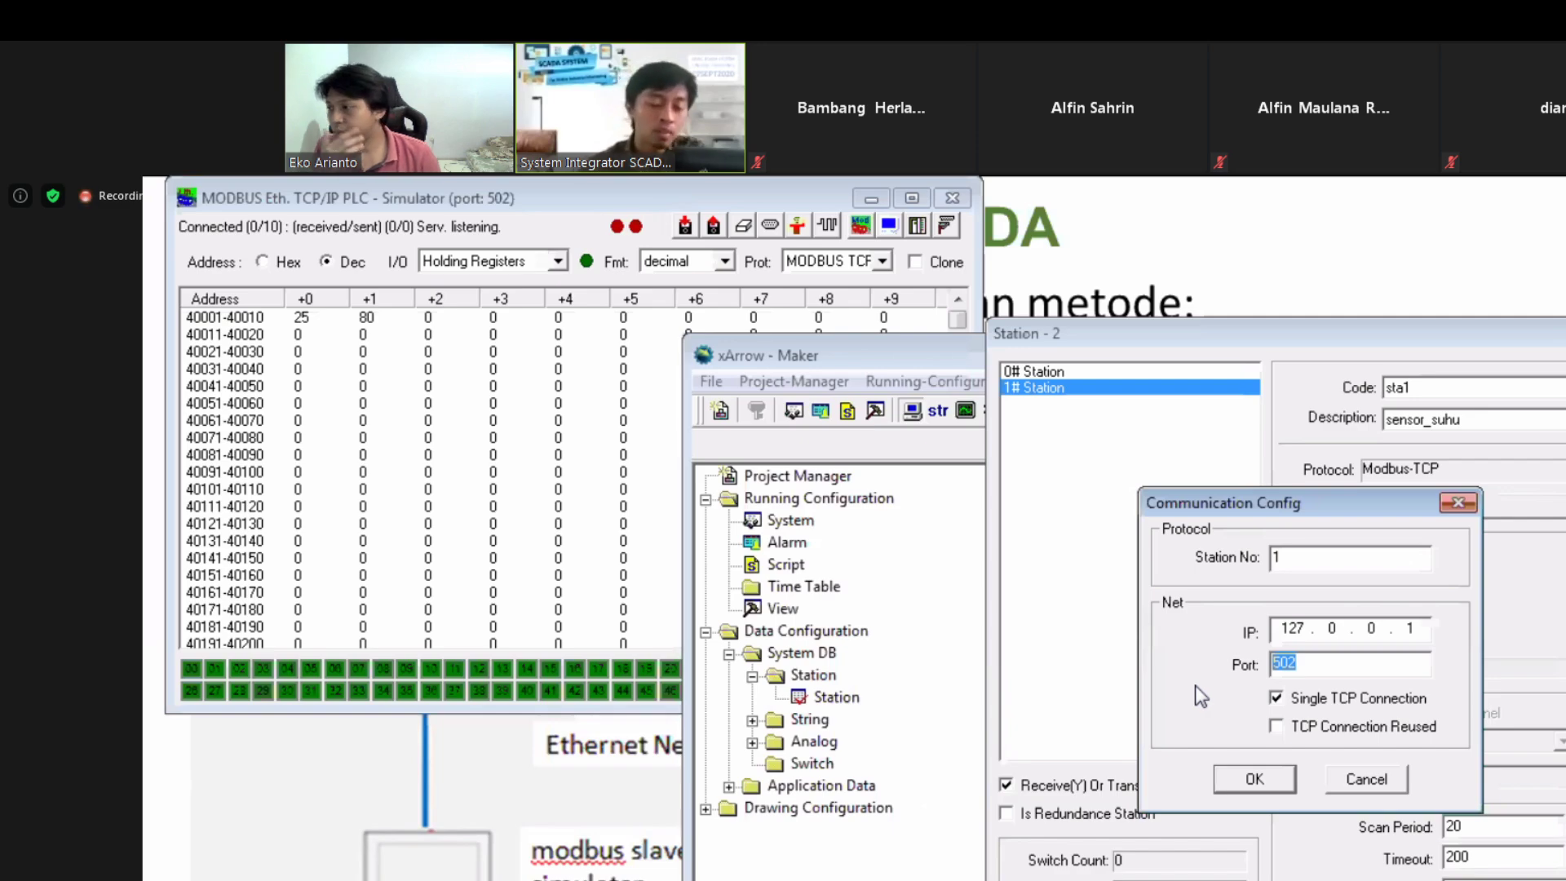
click(1263, 781)
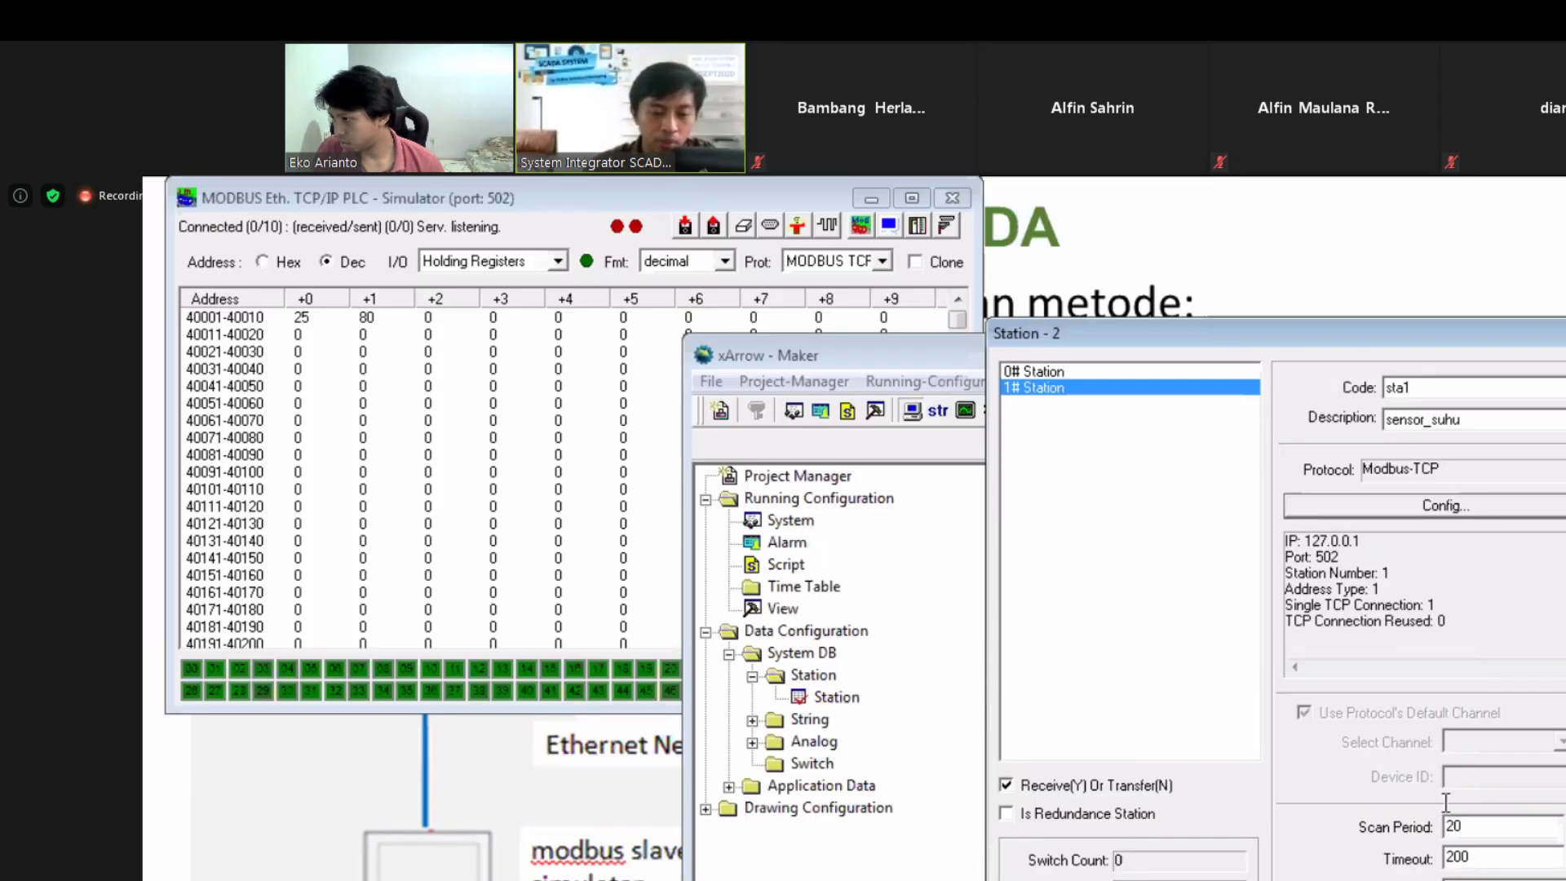
Step: Set the sta1 station's scan period to 1000 and its timeout to 1500, and save the station
click(1450, 826)
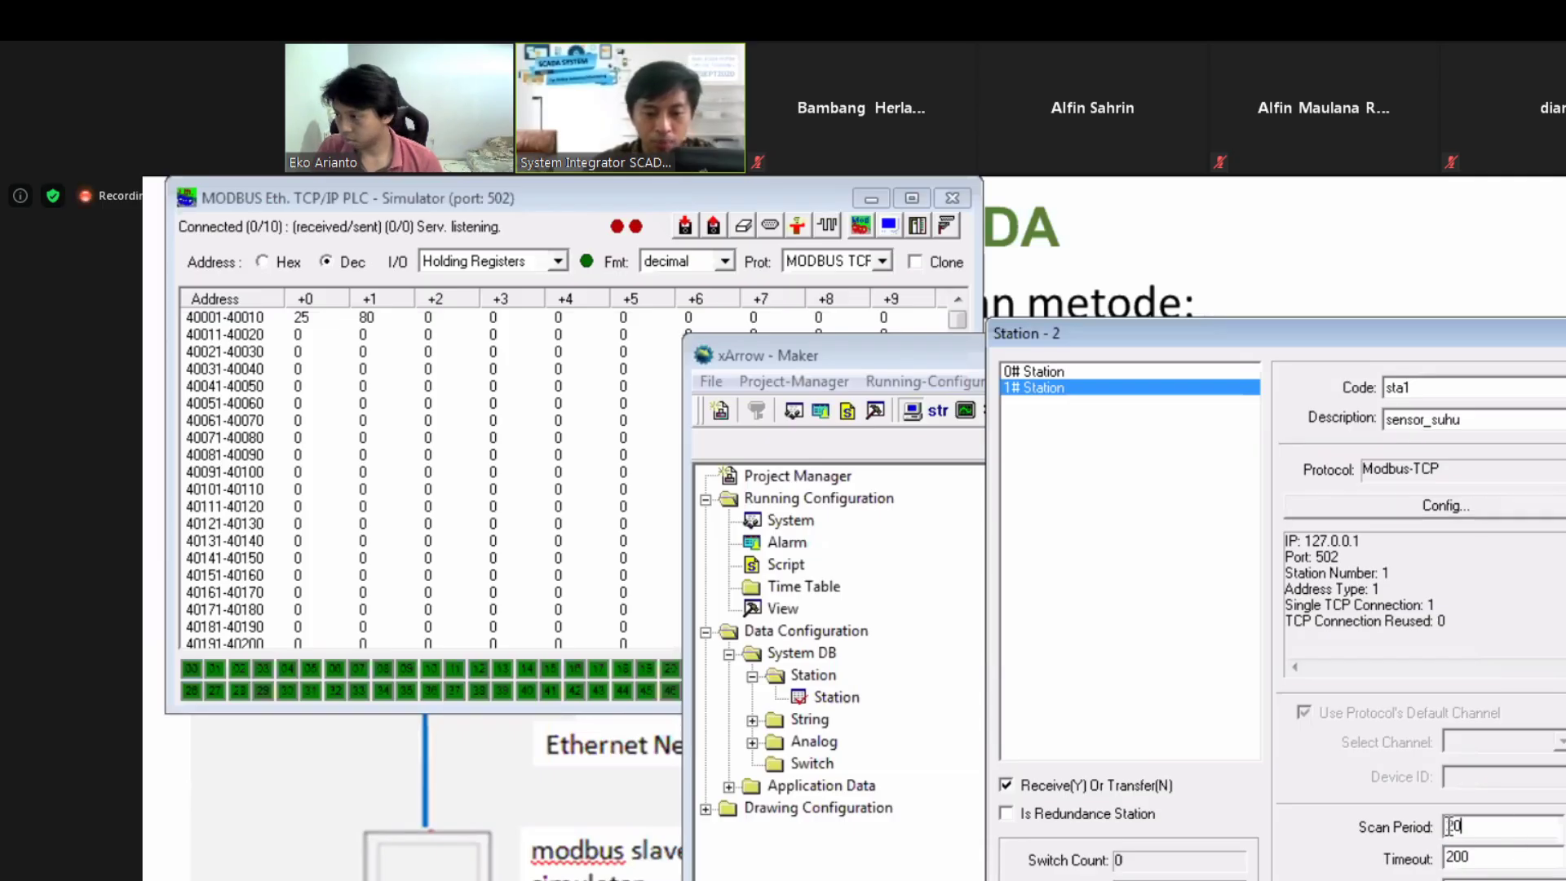
double_click(1452, 826)
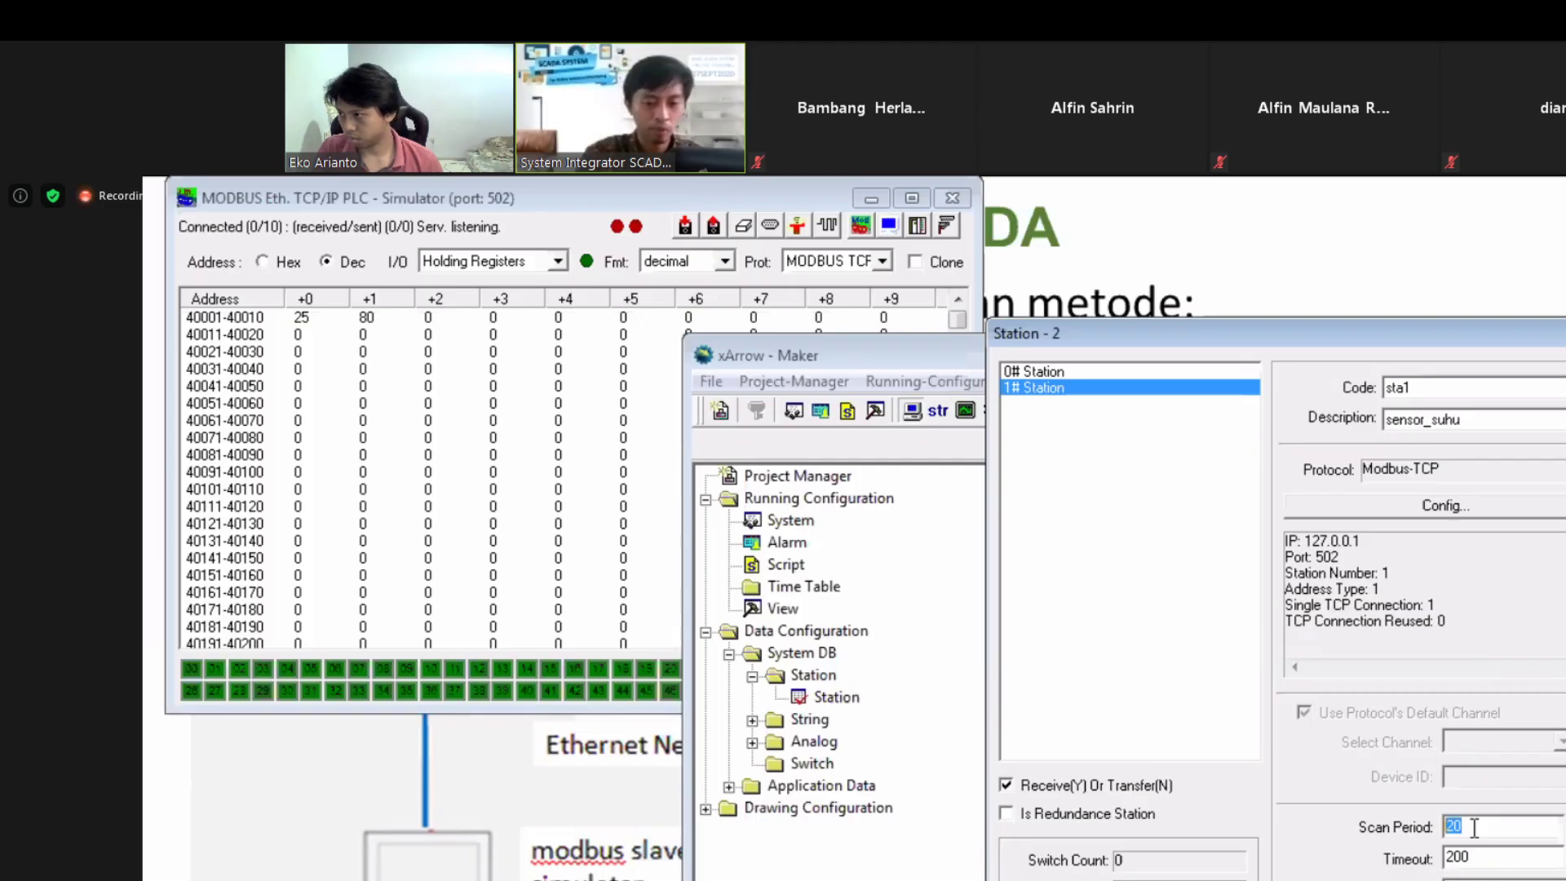
text(1000)
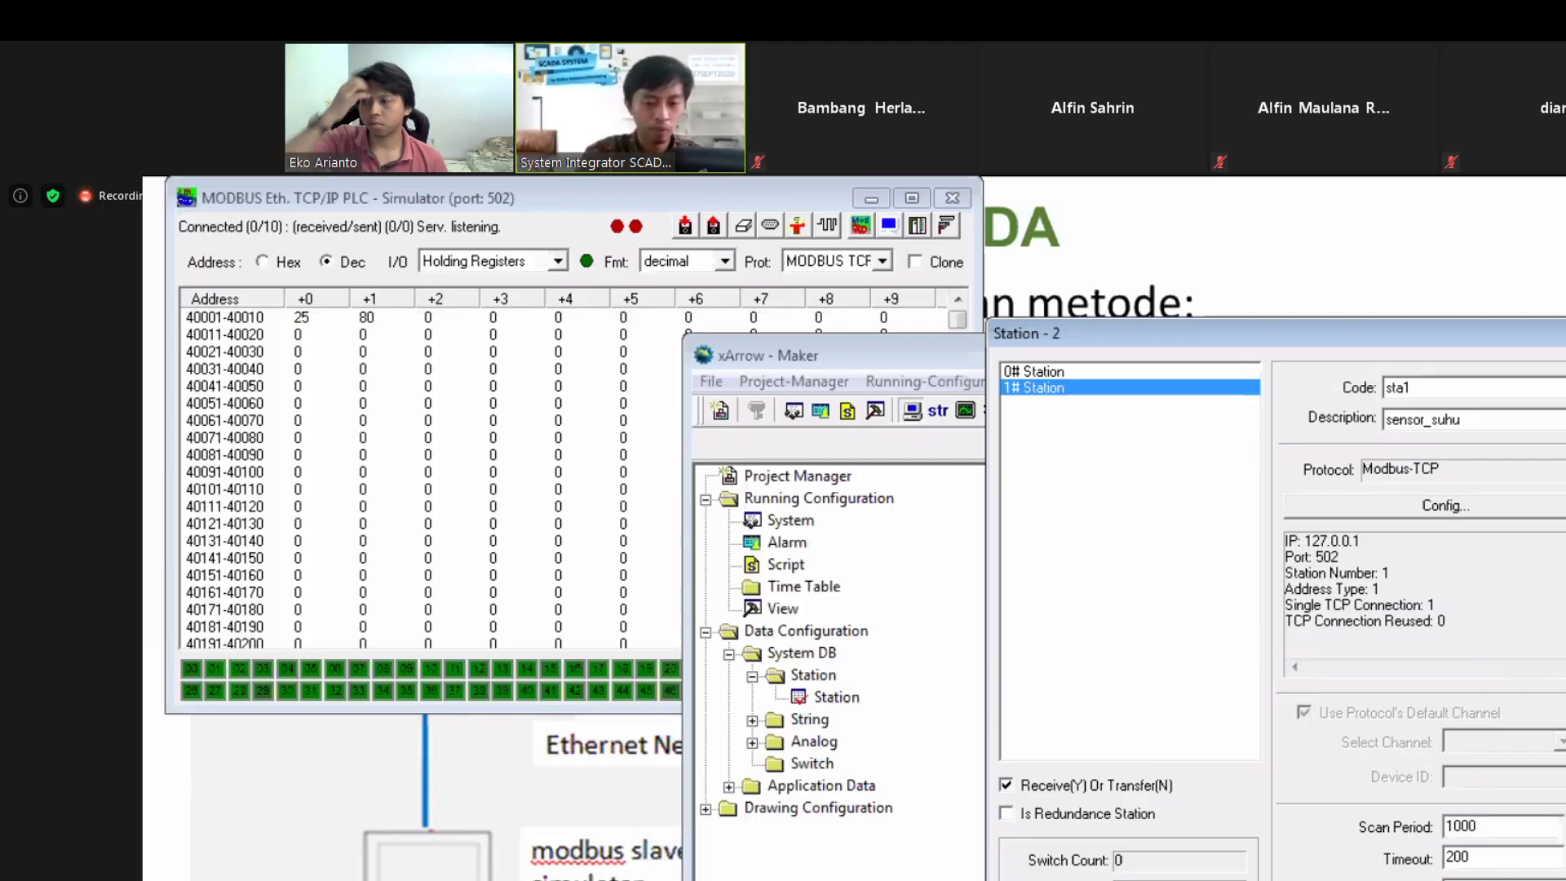
double_click(1465, 858)
text(1500)
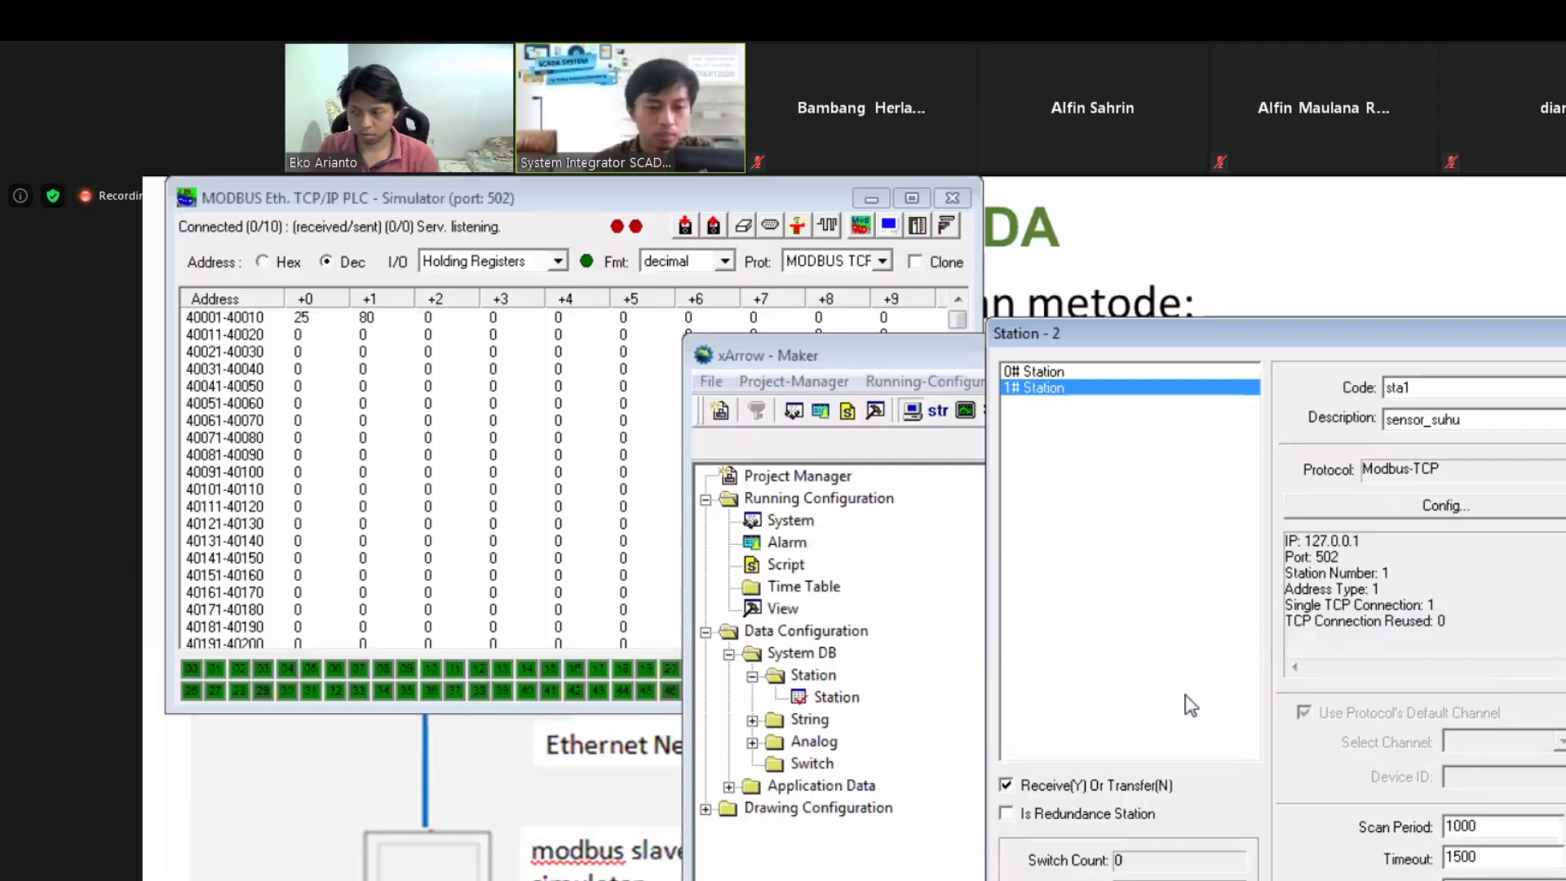
key(Return)
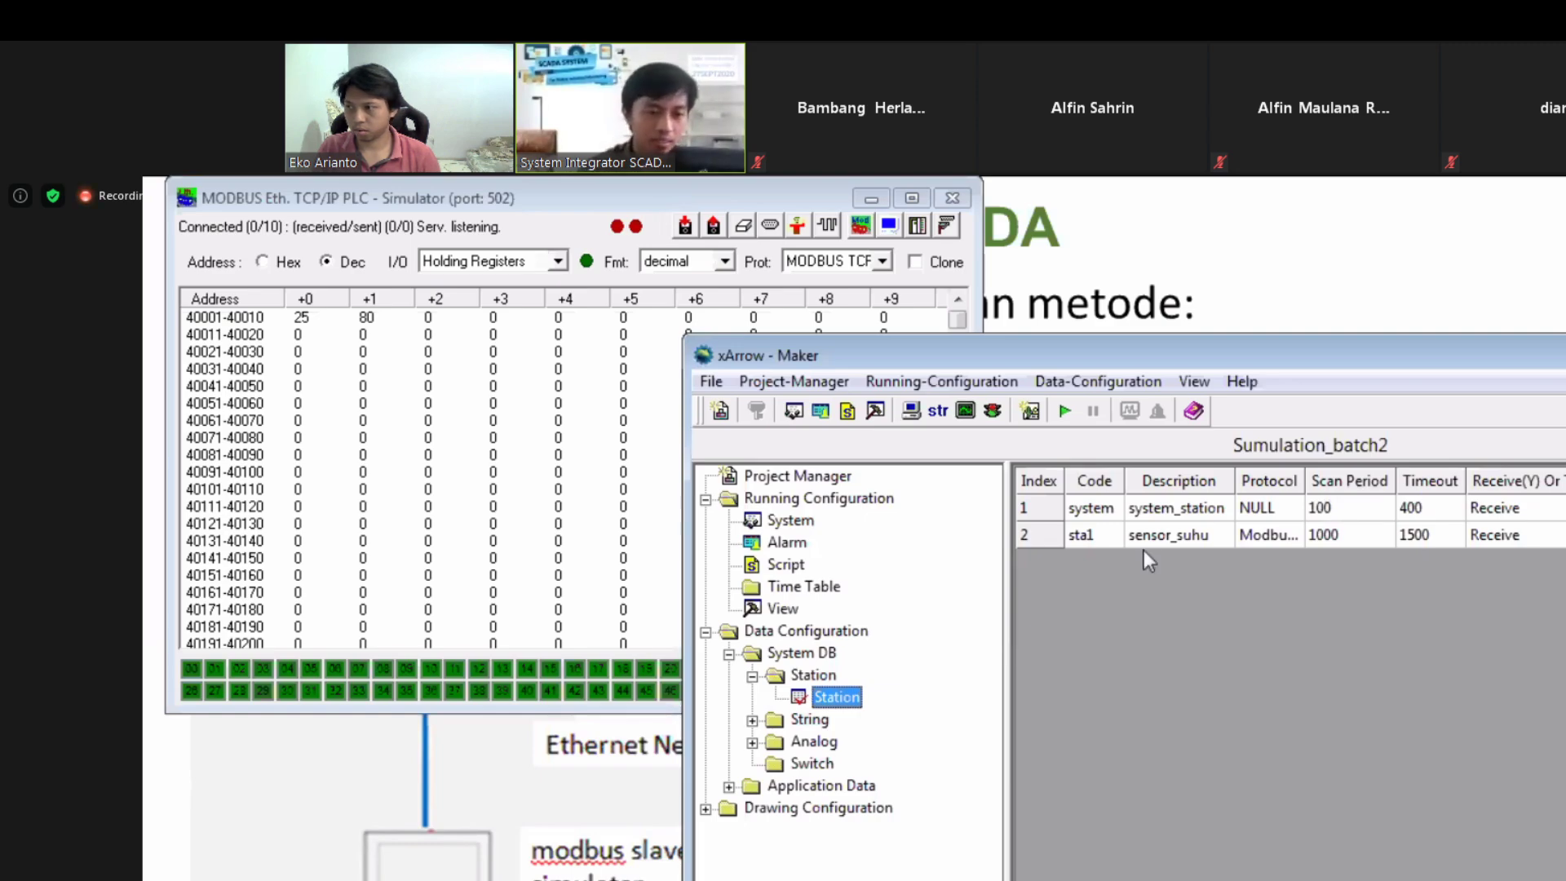
Step: Place the xArrow Maker window beside the Modbus simulator window and shrink it from its lower corner
double_click(1264, 354)
drag(1264, 359, 1109, 766)
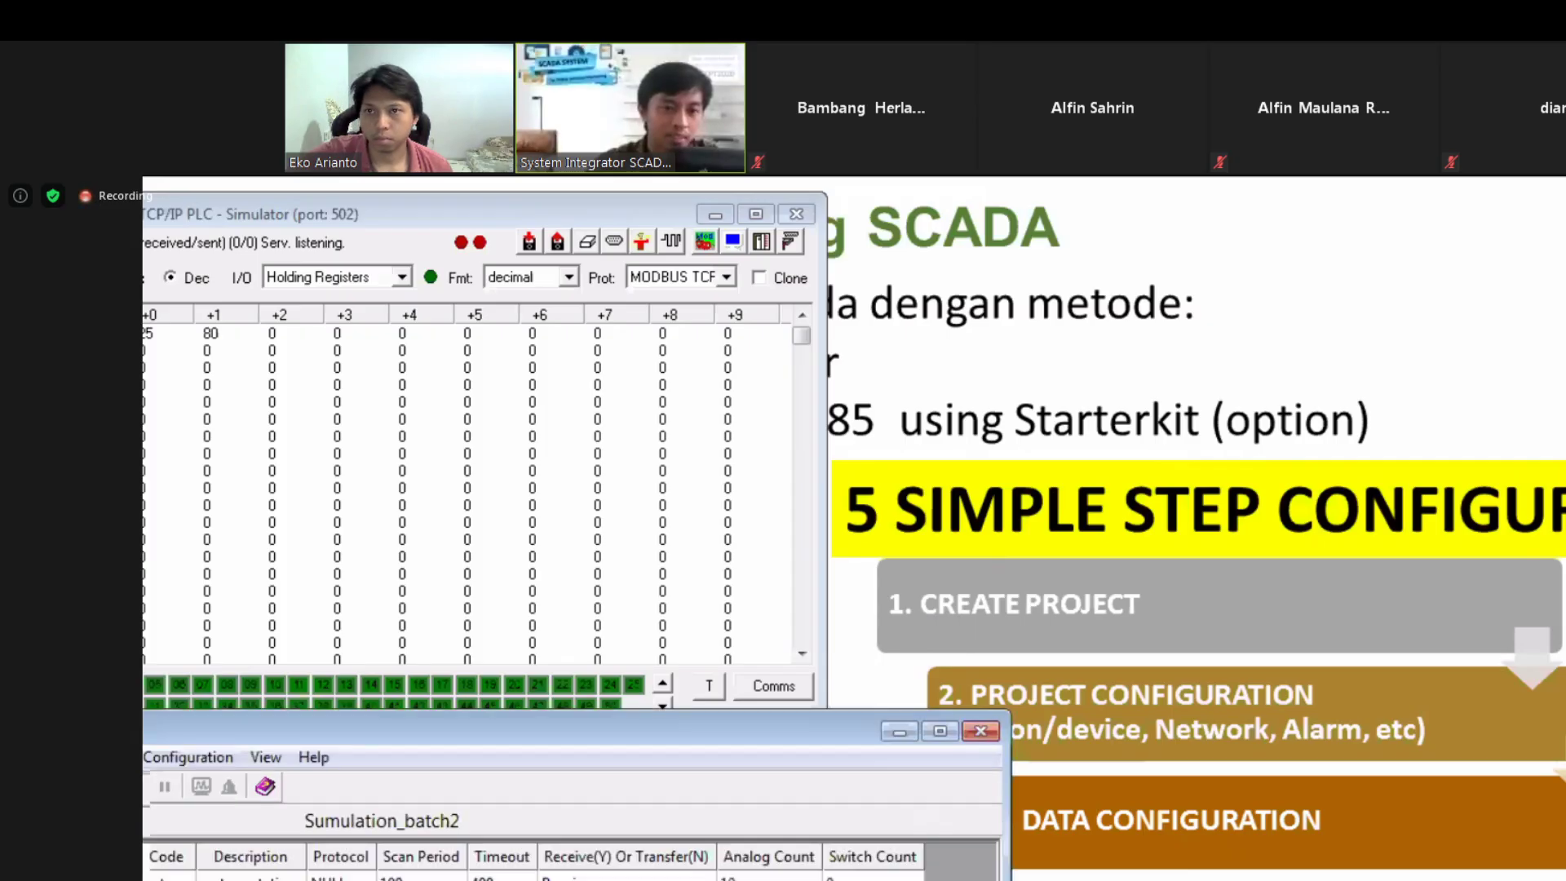
drag(383, 716, 1074, 222)
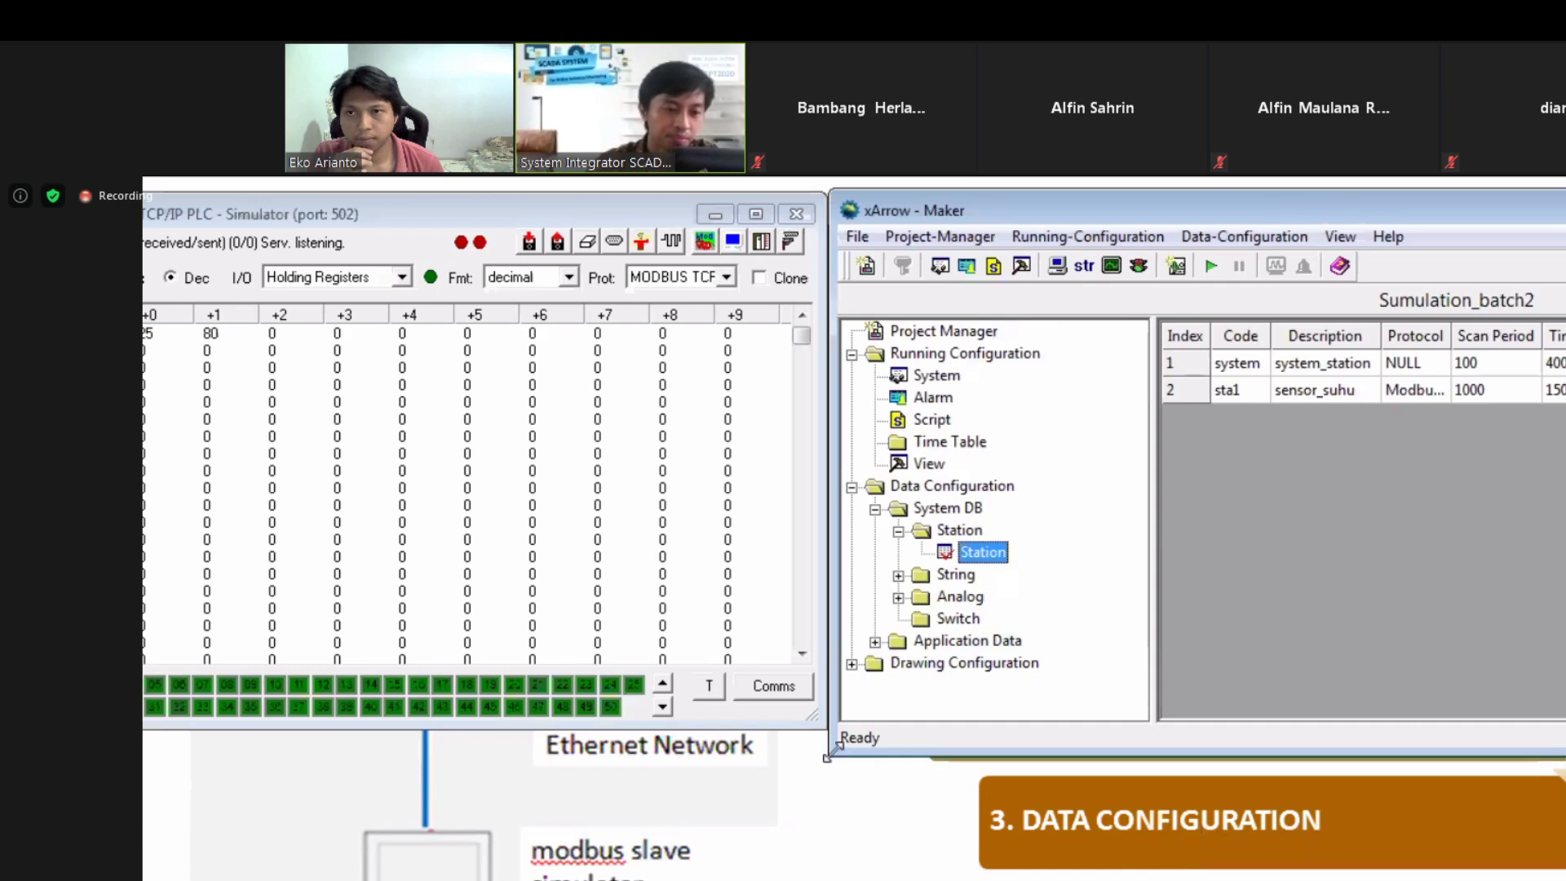
drag(838, 721, 853, 665)
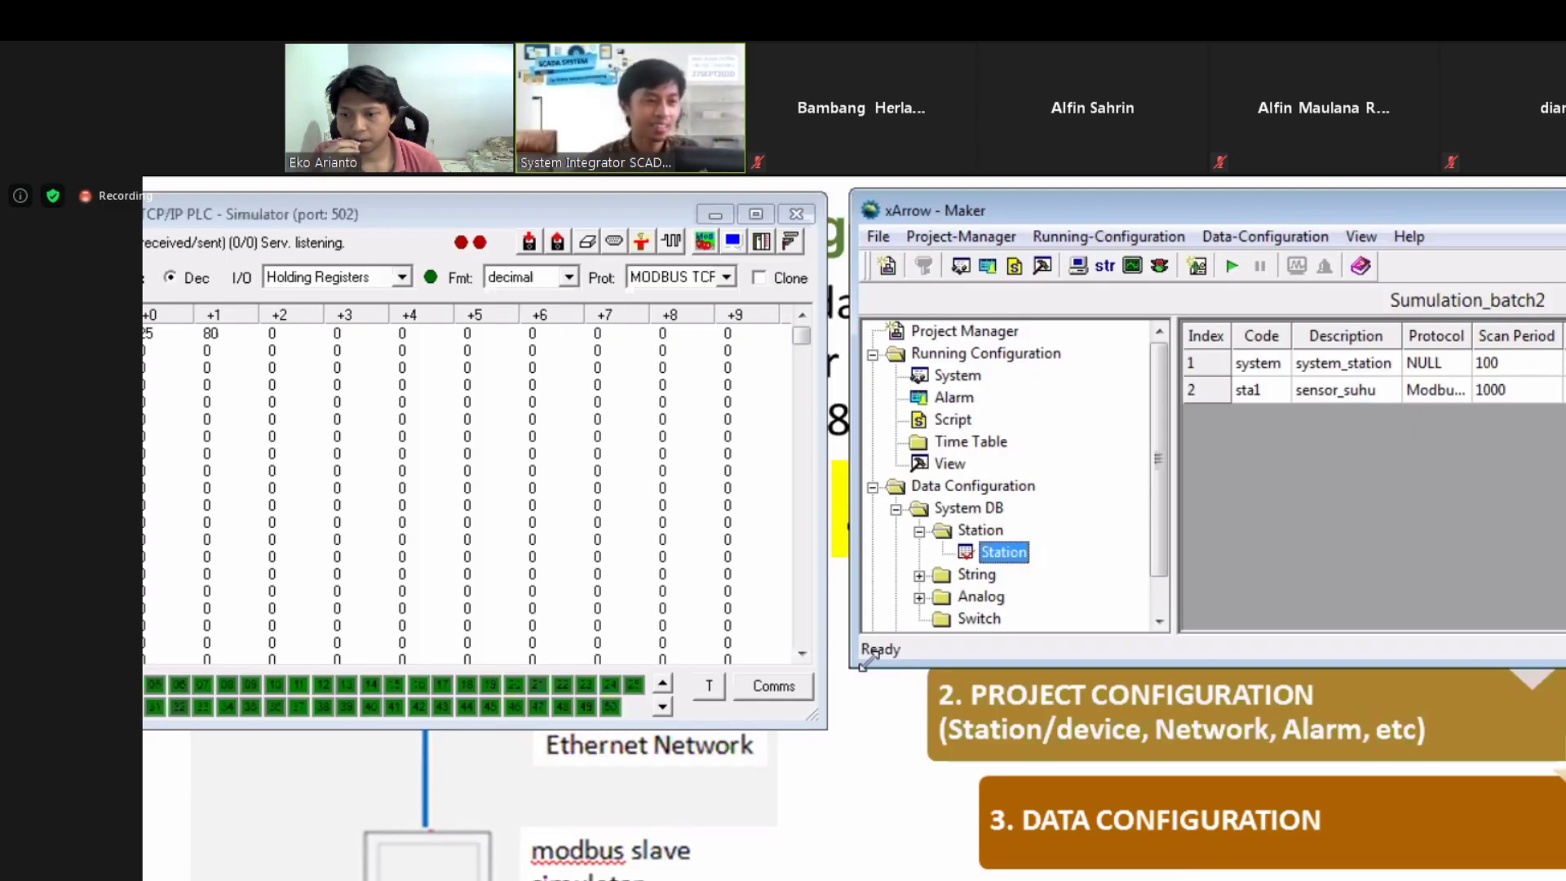
Step: Move the Modbus simulator window fully into view, then switch to xArrow Maker and look inside the Analog folder under System DB
drag(438, 223, 657, 269)
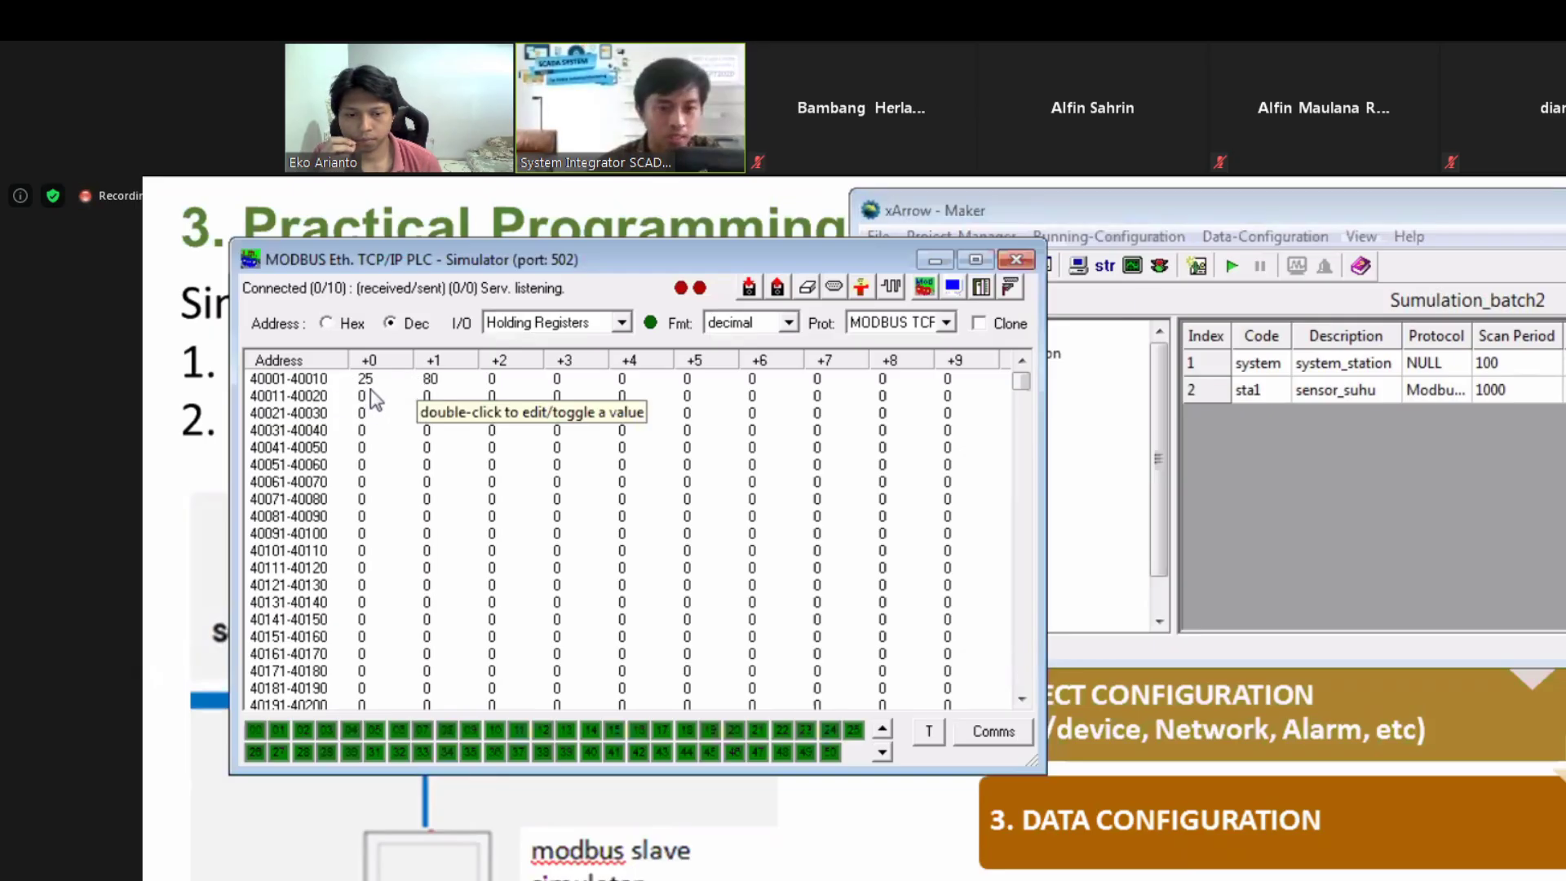
click(1151, 201)
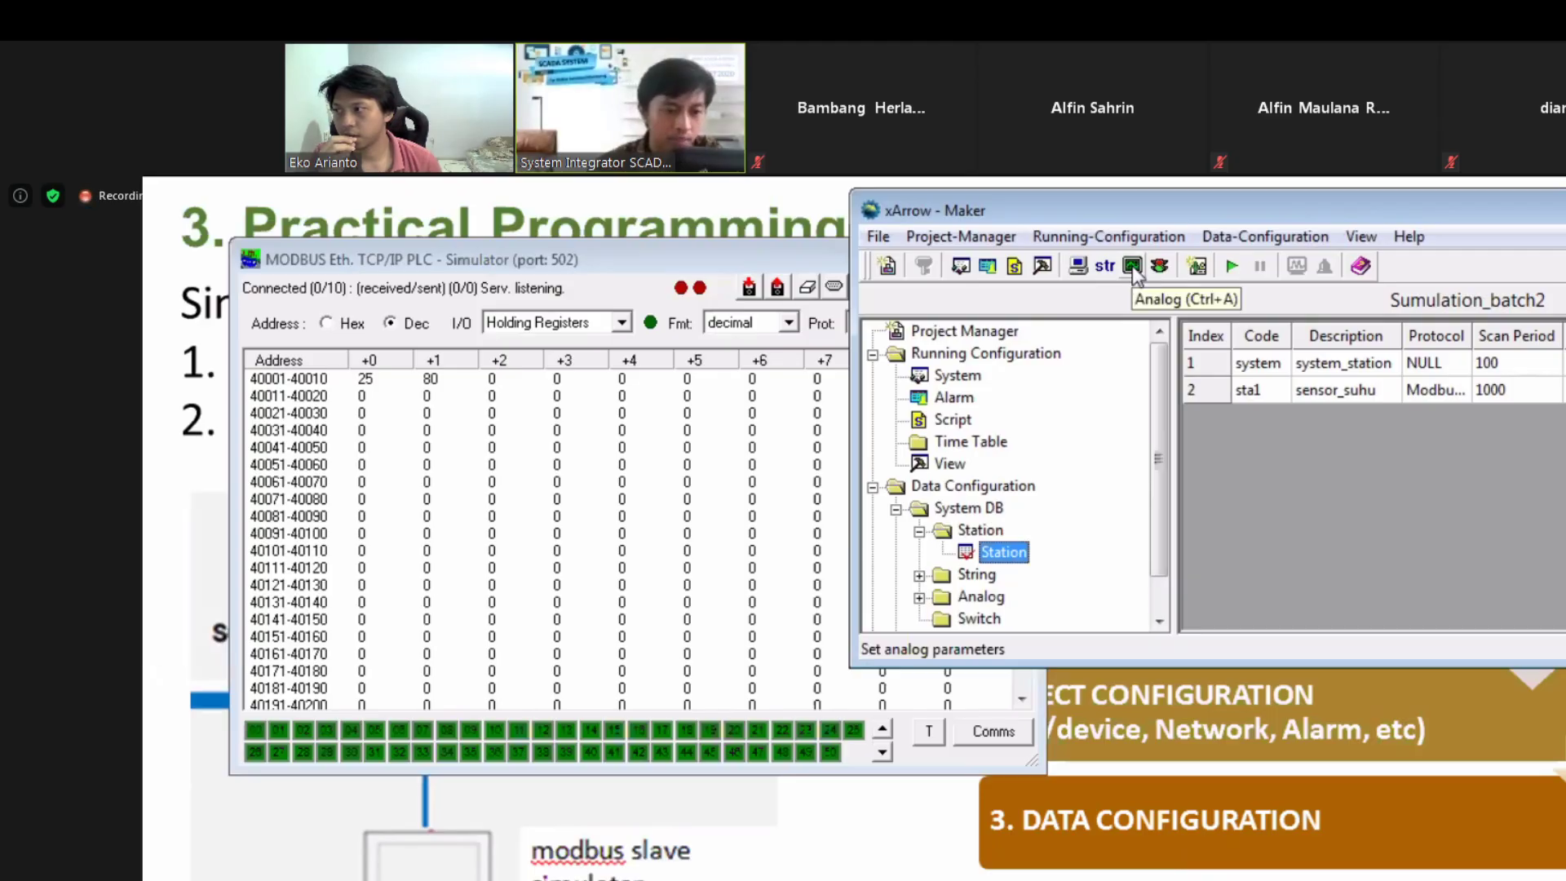
scroll(1159, 424, down, 1)
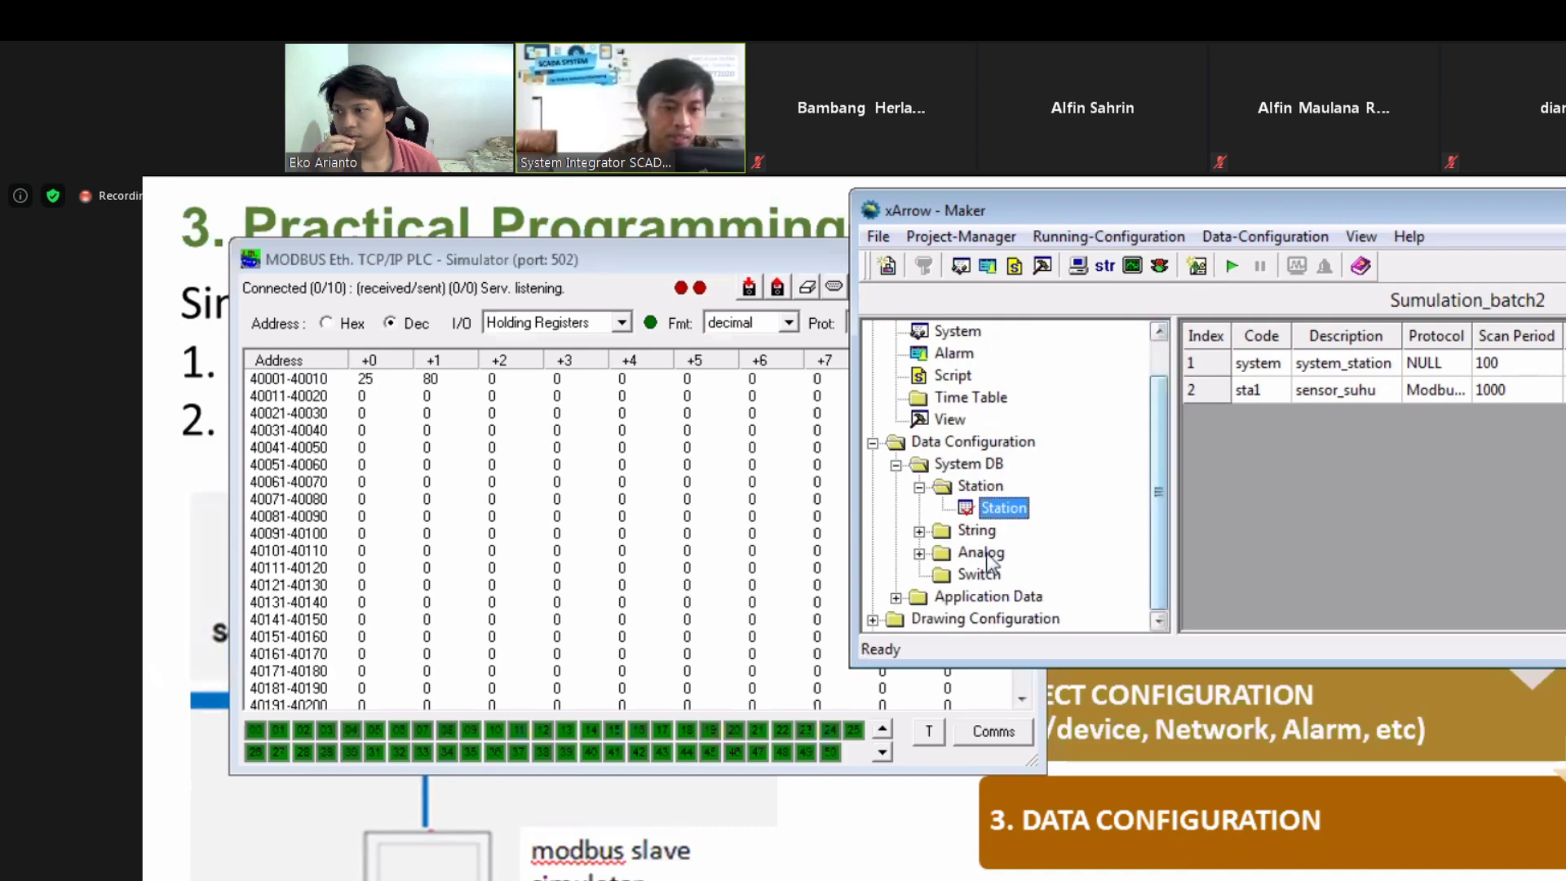
click(919, 554)
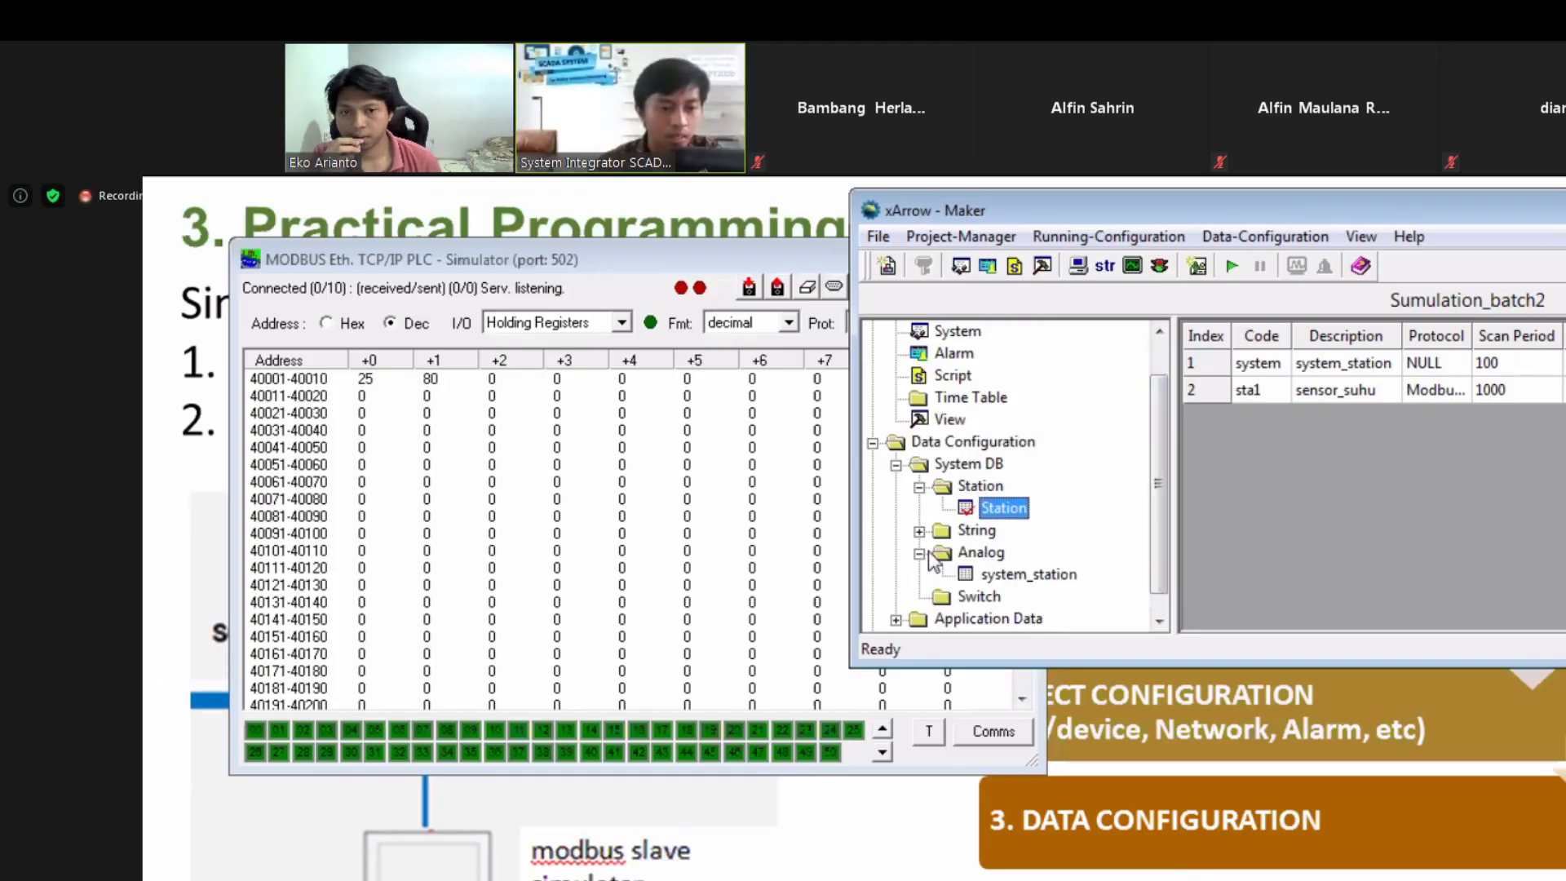
scroll(1110, 404, up, 1)
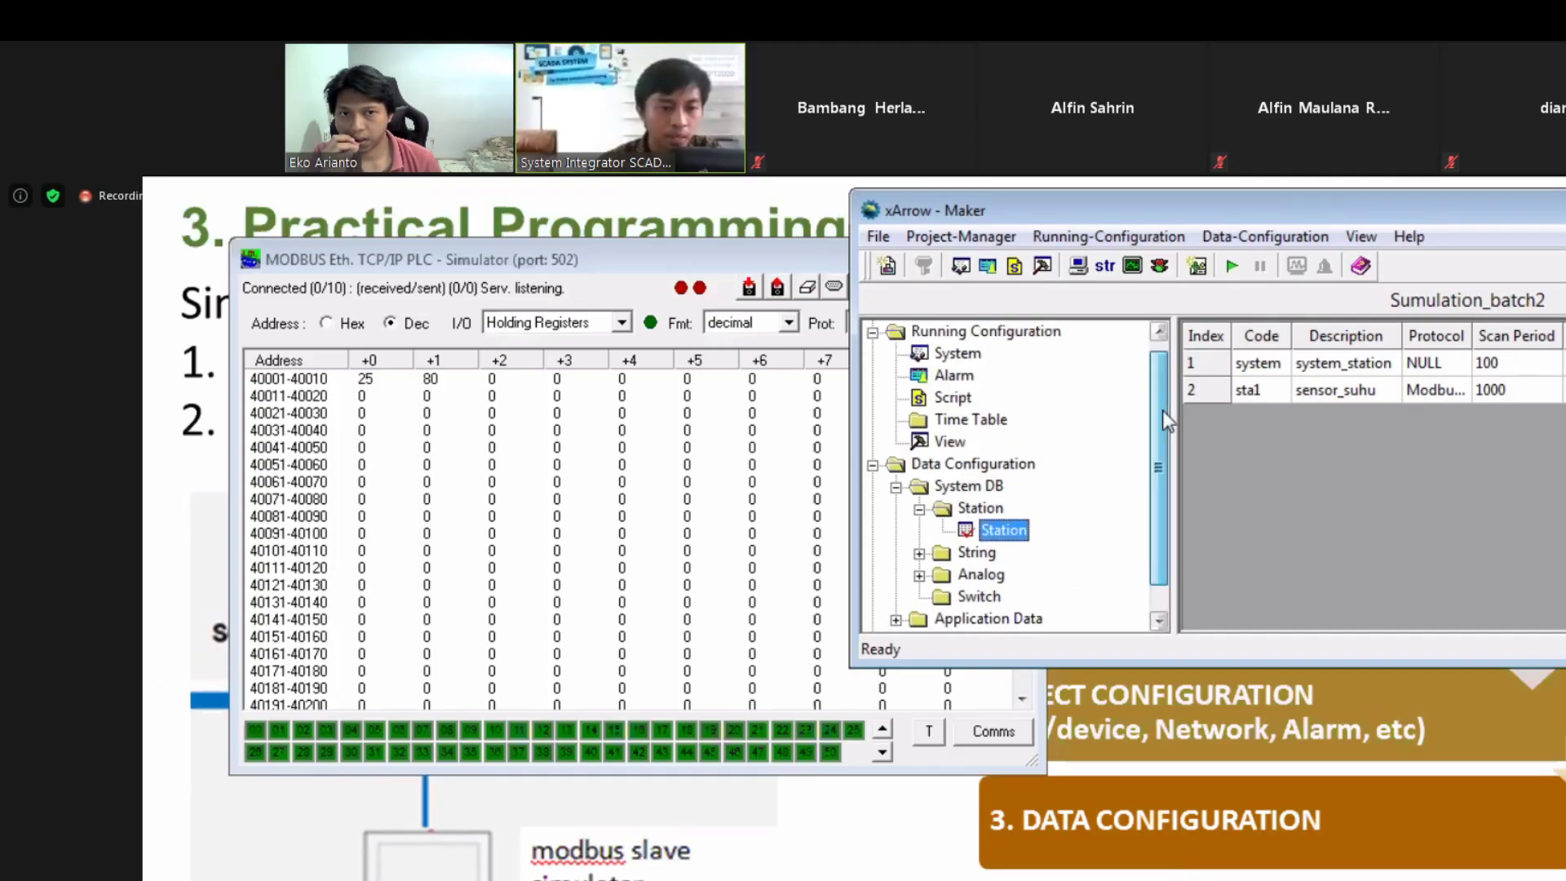
right_click(1064, 398)
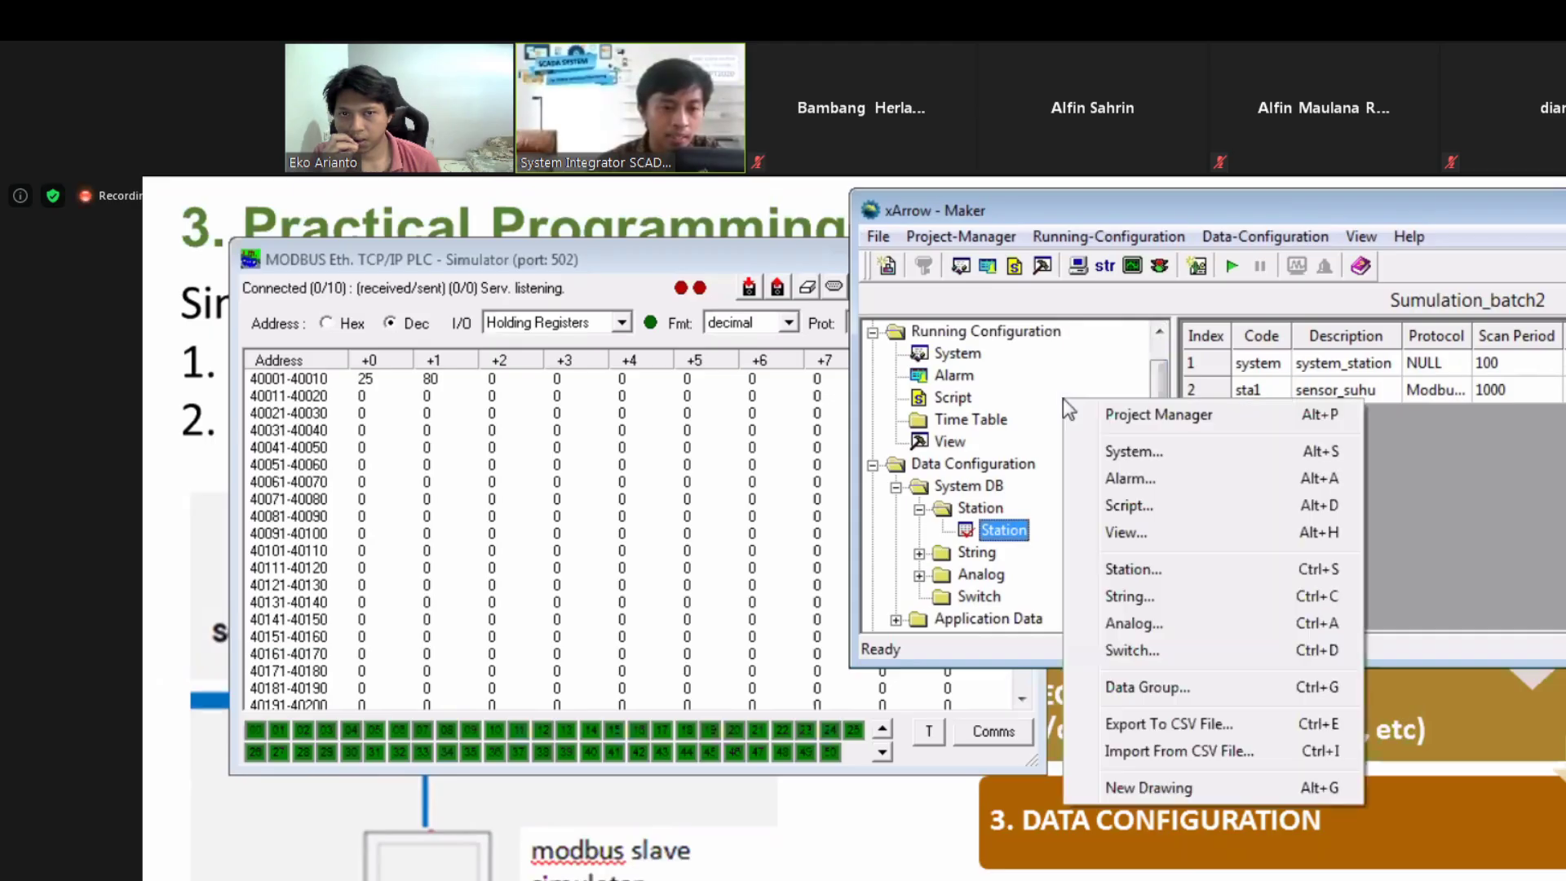
click(1149, 626)
drag(1464, 460, 1245, 361)
click(1377, 408)
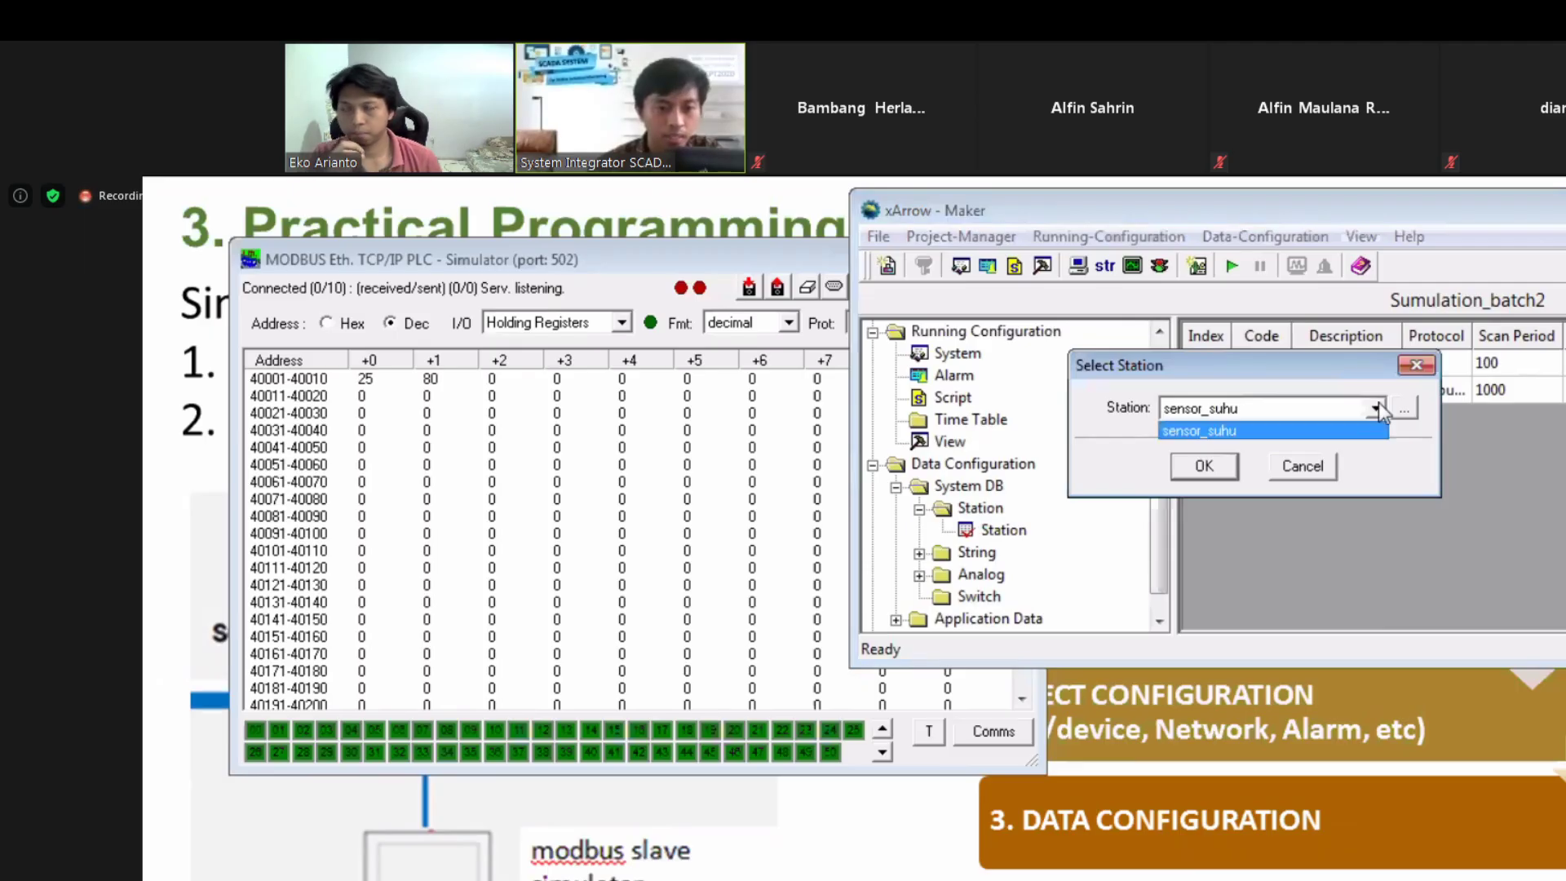
click(1284, 410)
click(1205, 466)
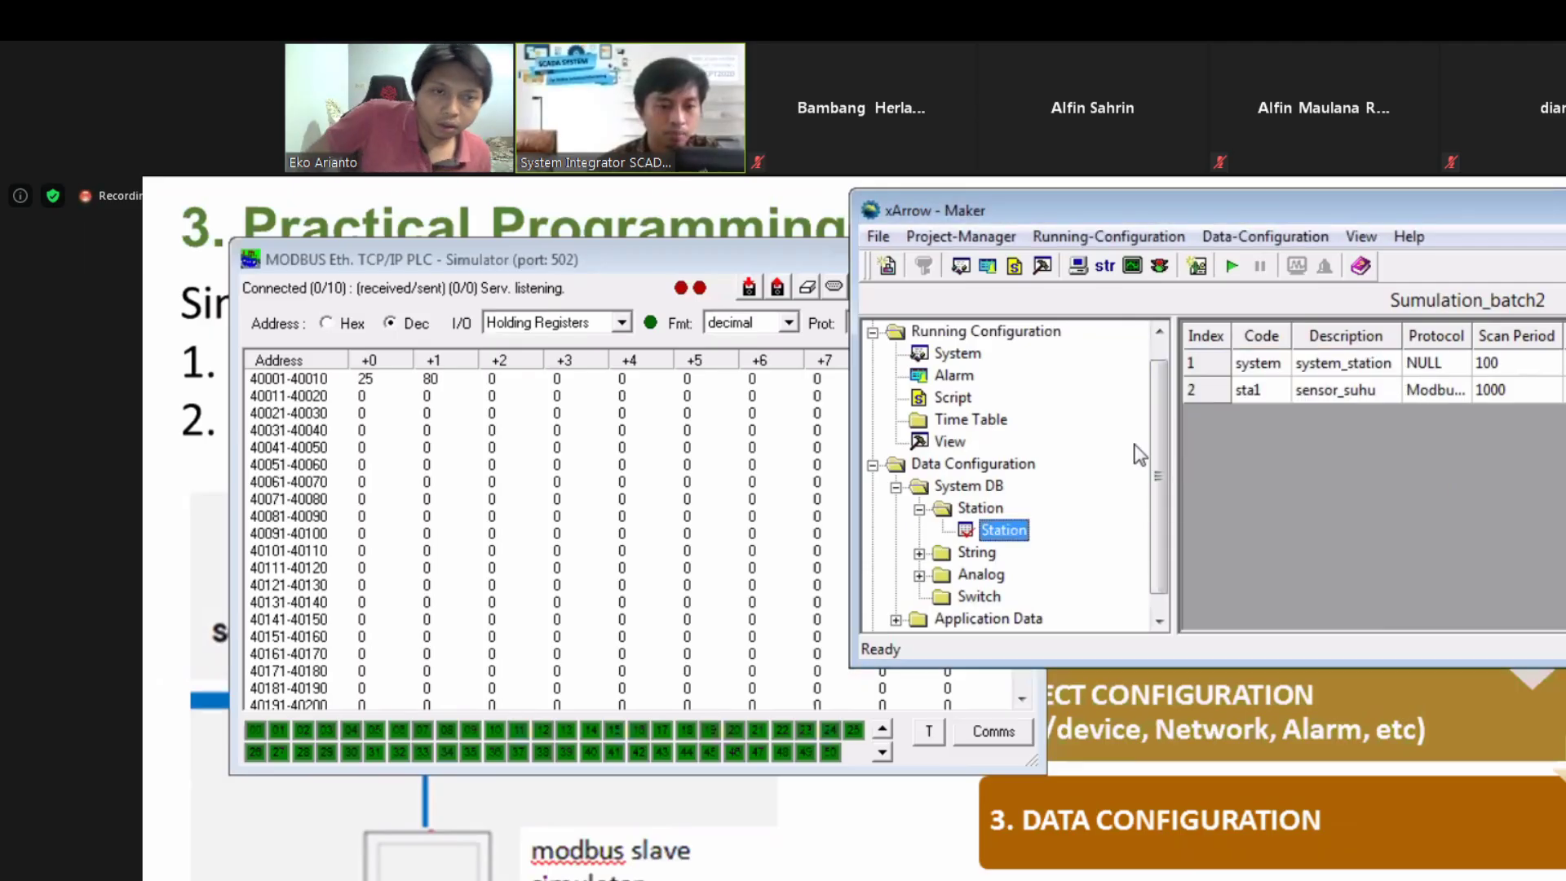
Step: Open the analog parameter settings for the sensor_suhu station
click(1135, 271)
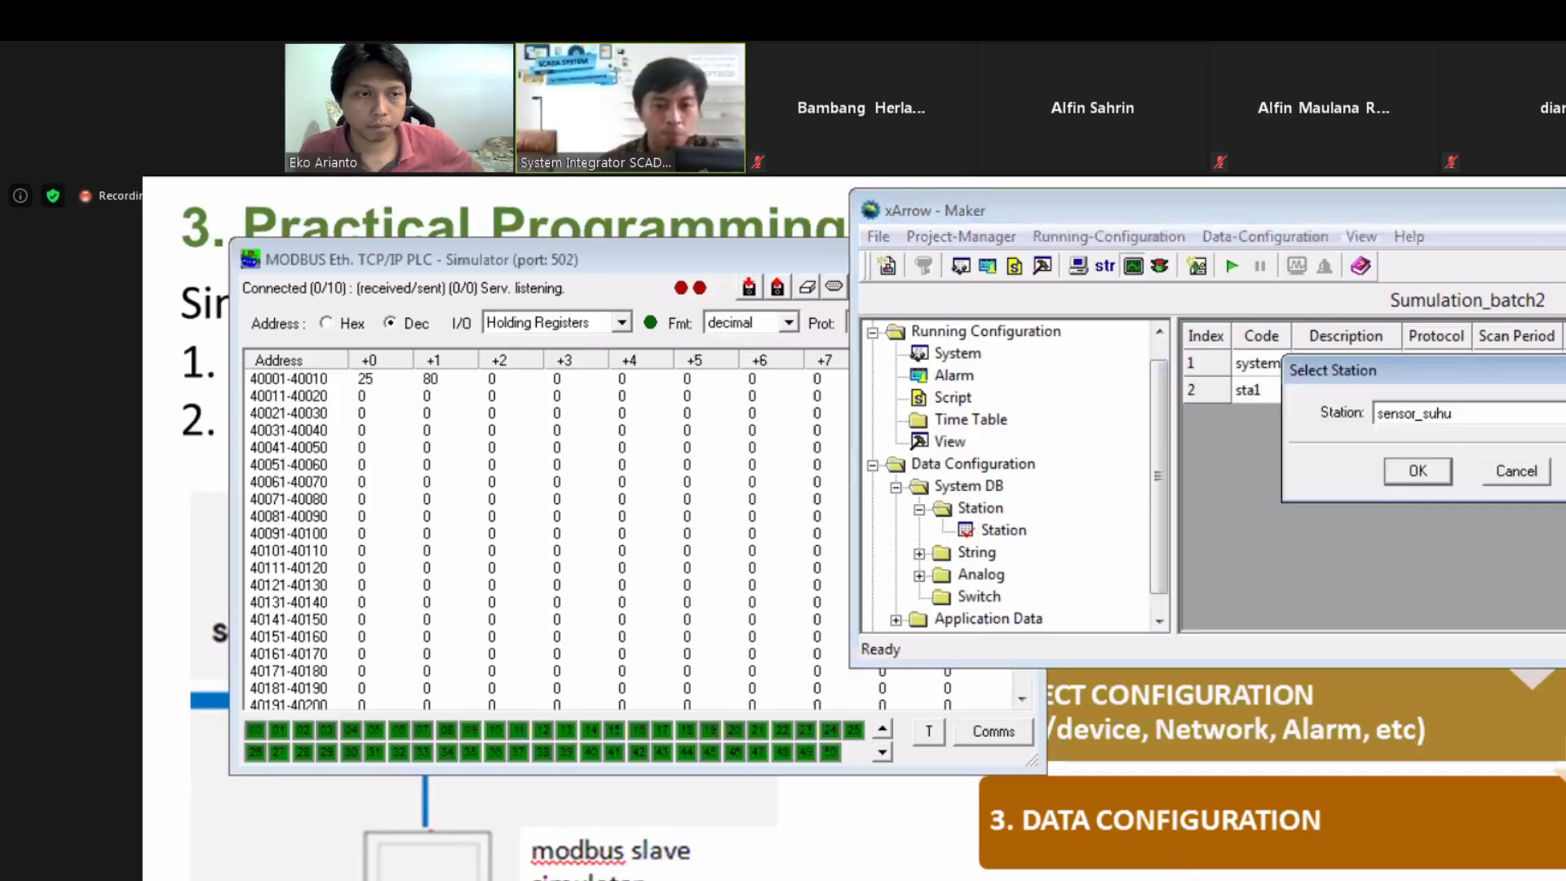
key(alt+Down)
key(Return)
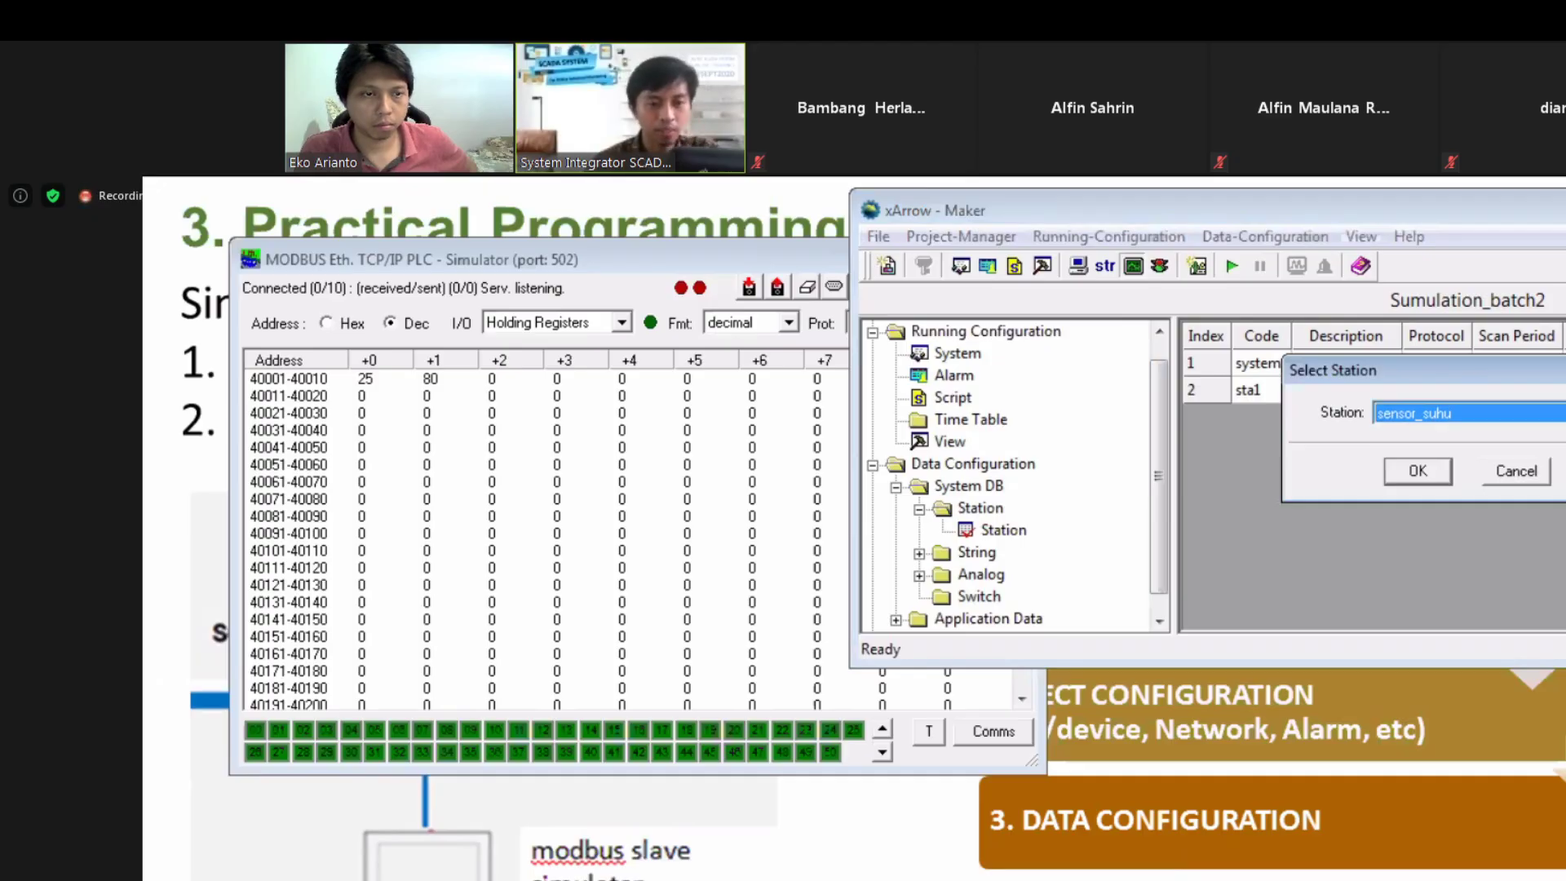
click(1441, 479)
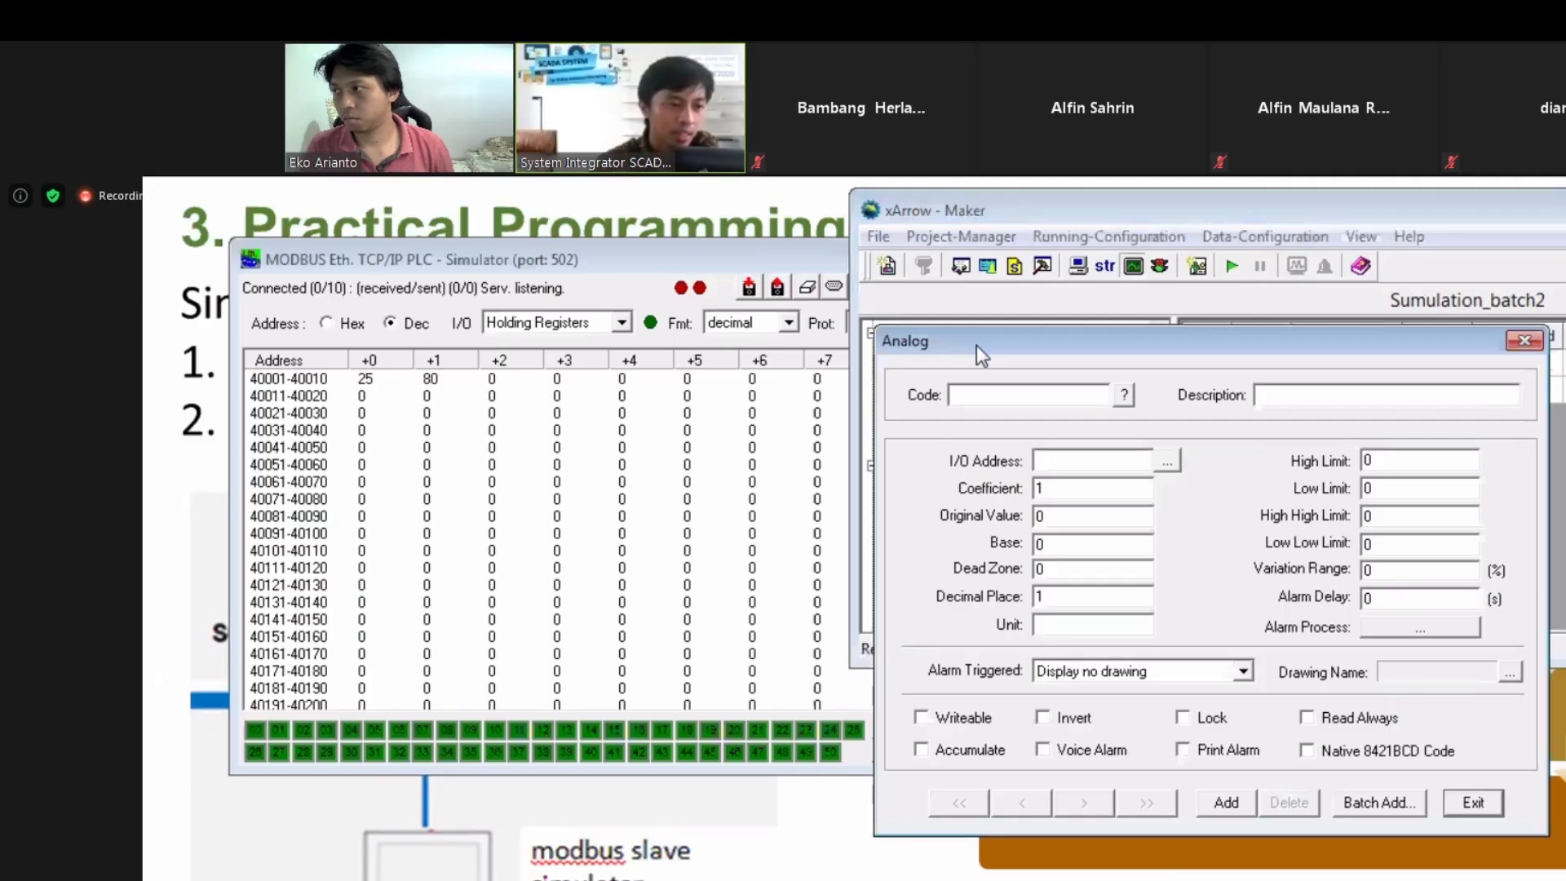
Step: Switch to the Modbus simulator and check the address of the first holding register without editing its value
click(364, 378)
double_click(364, 378)
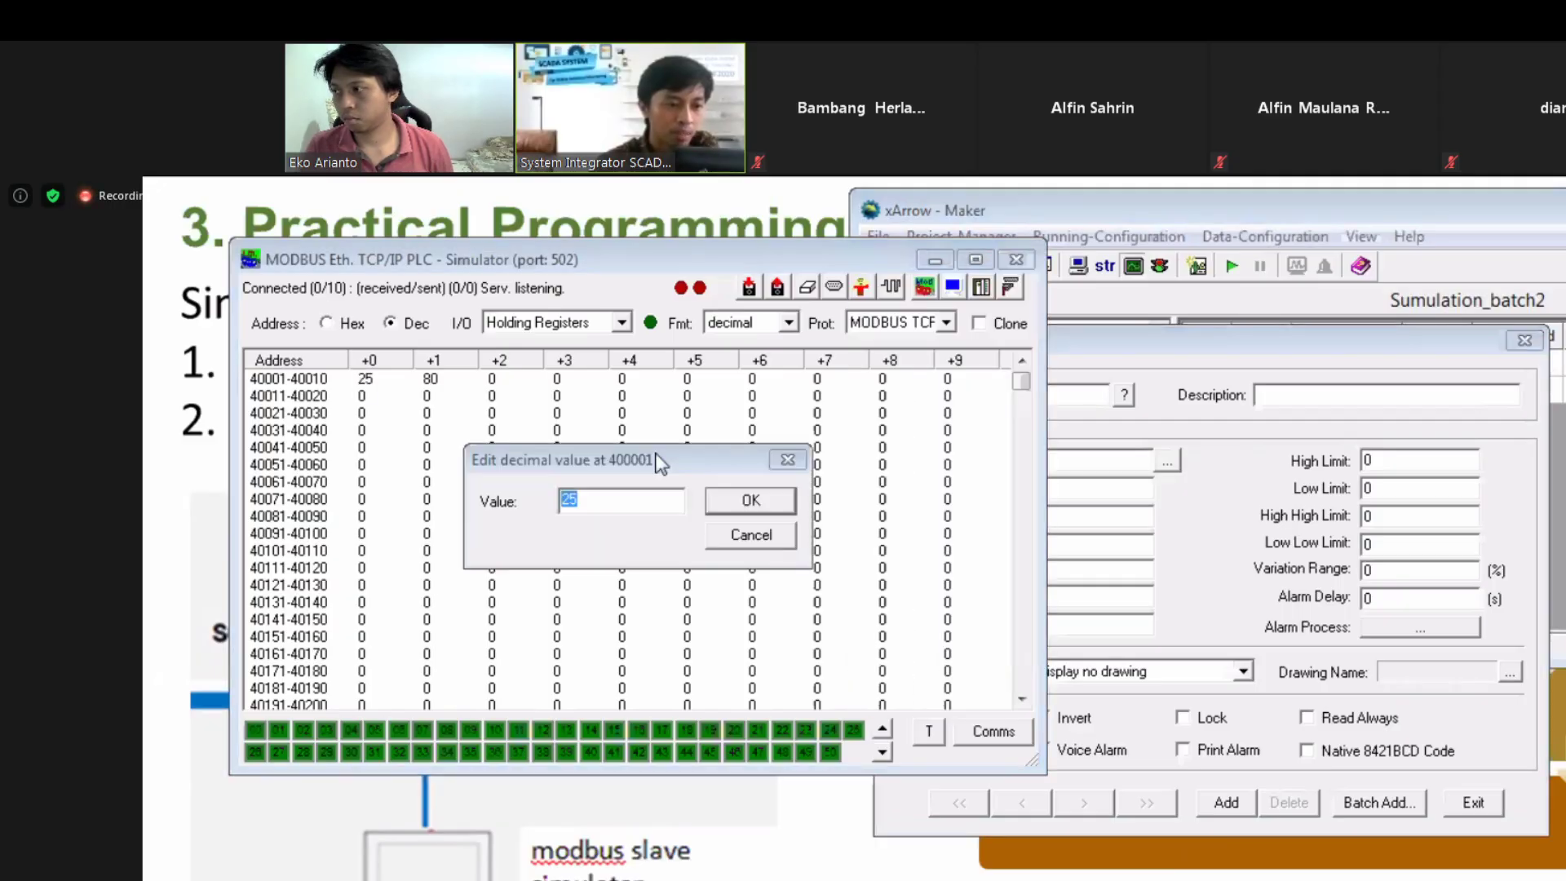
click(788, 462)
Step: Add an analog point to the sensor_suhu station in xArrow Maker and enter suhu as its code and description
click(1235, 335)
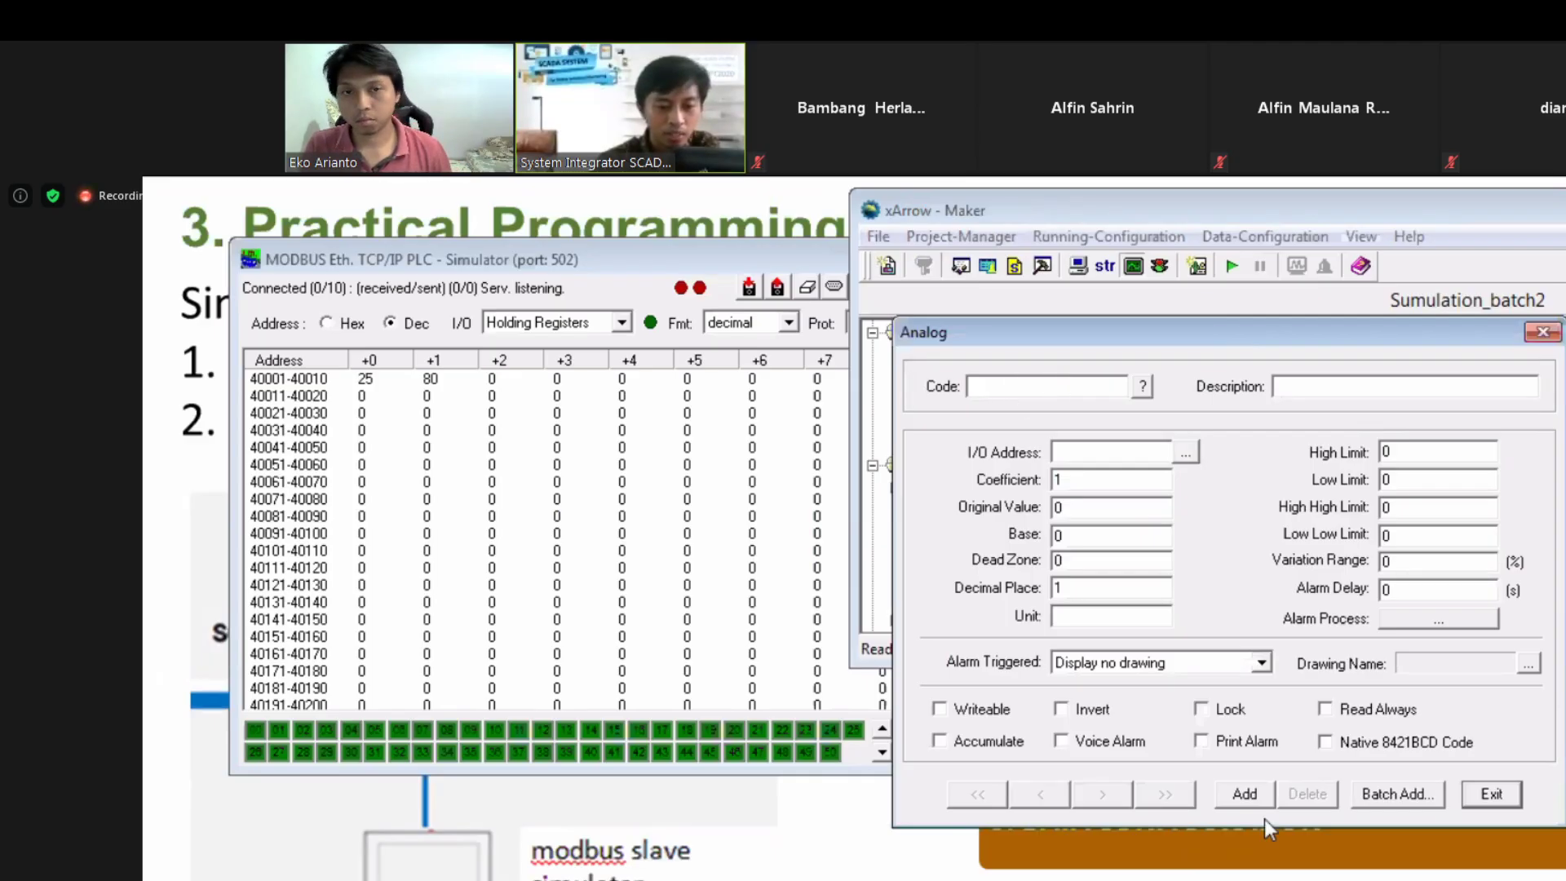
click(1244, 793)
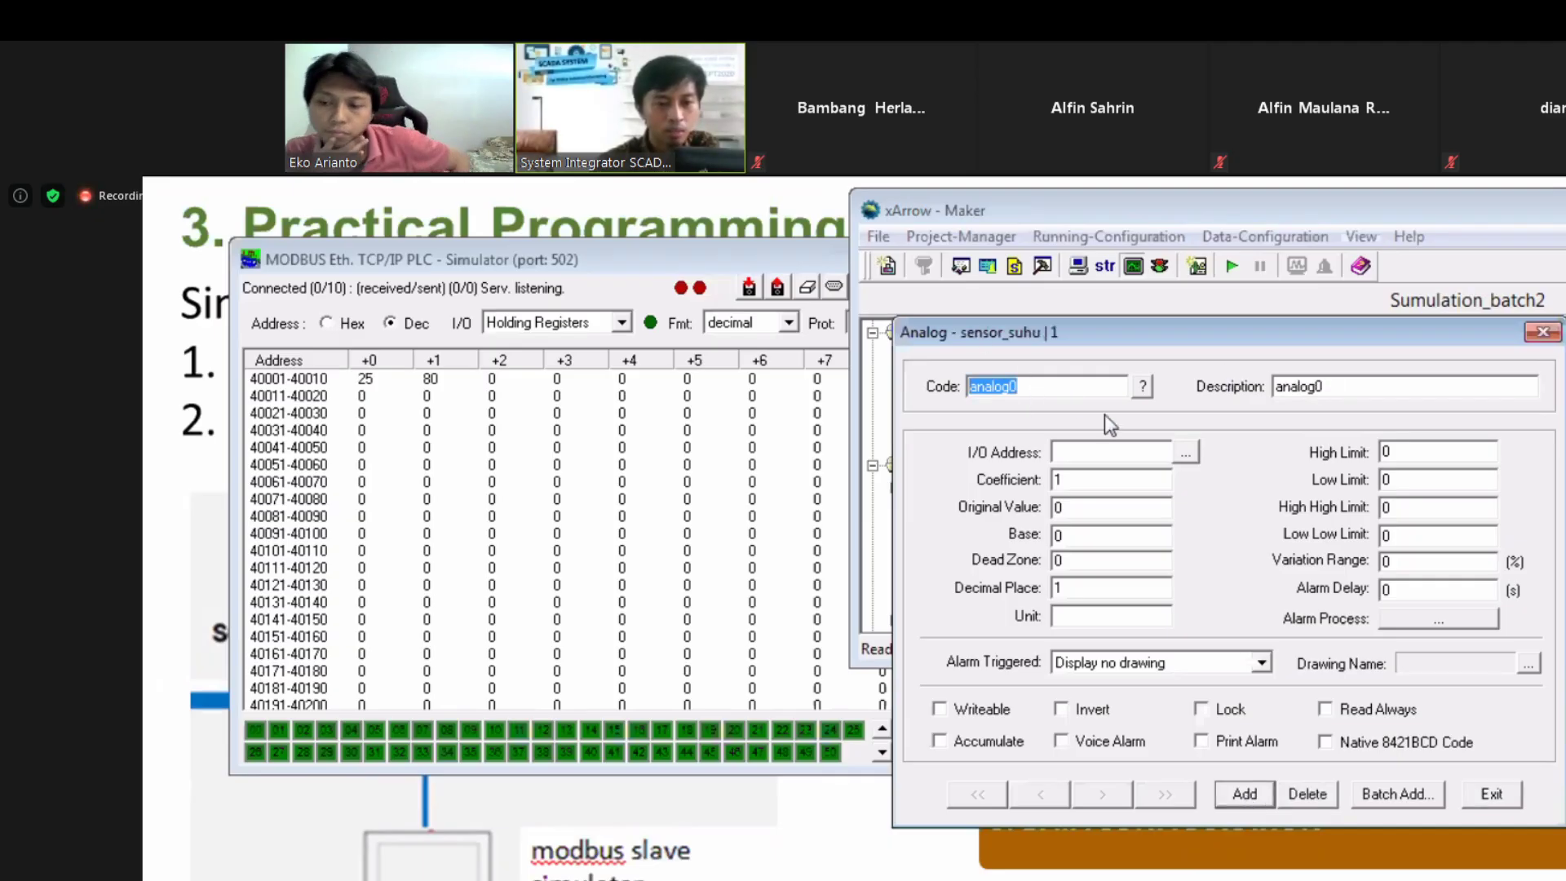
key(Tab)
key(shift+Tab)
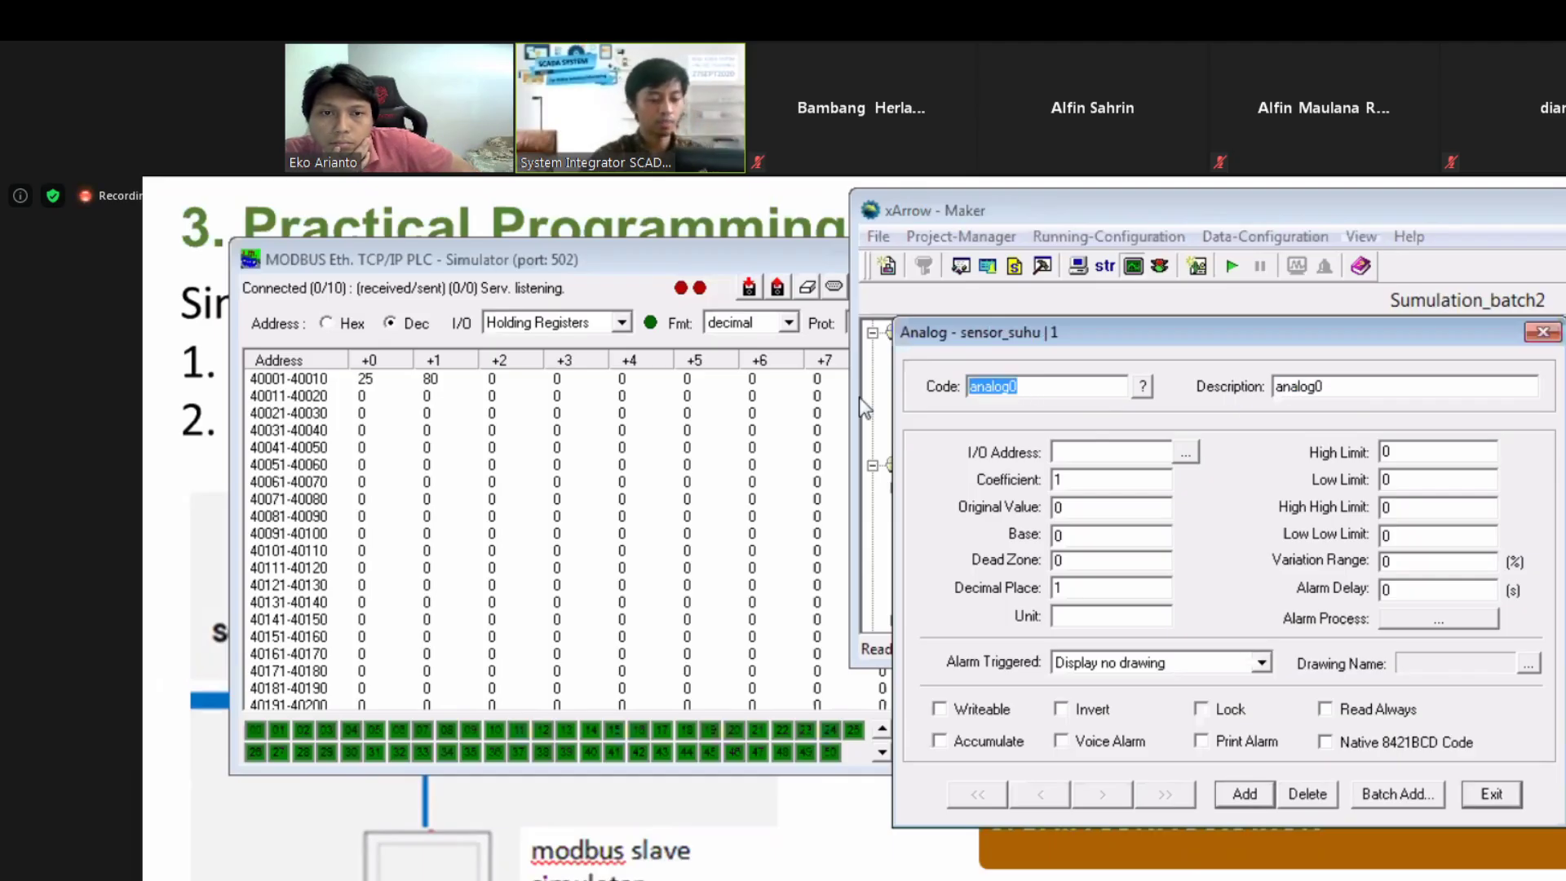
text(suhu)
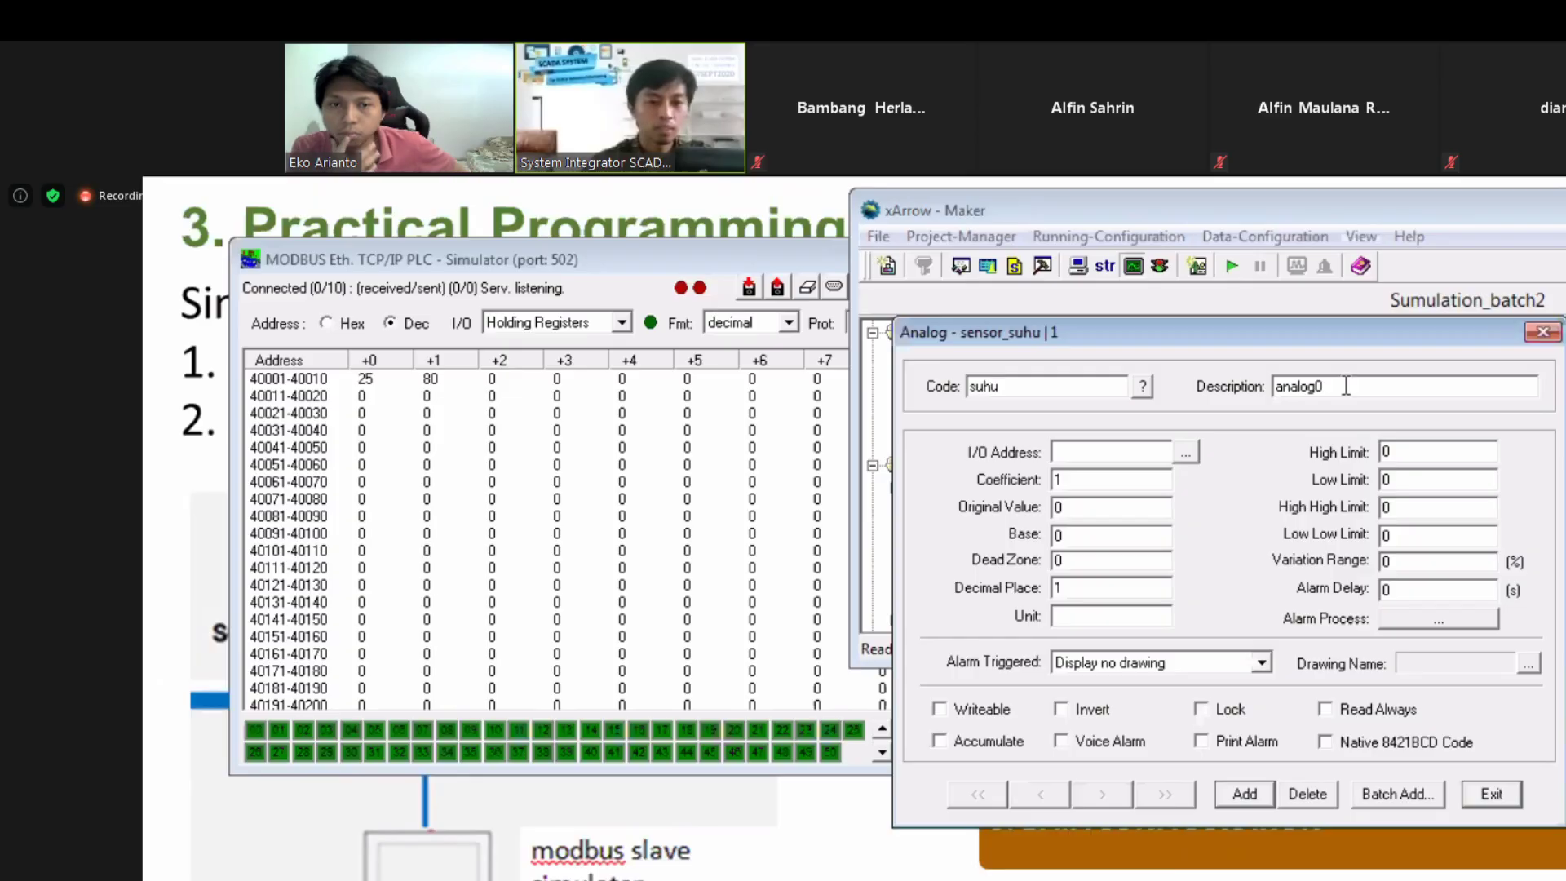
key(Tab)
text(suhu)
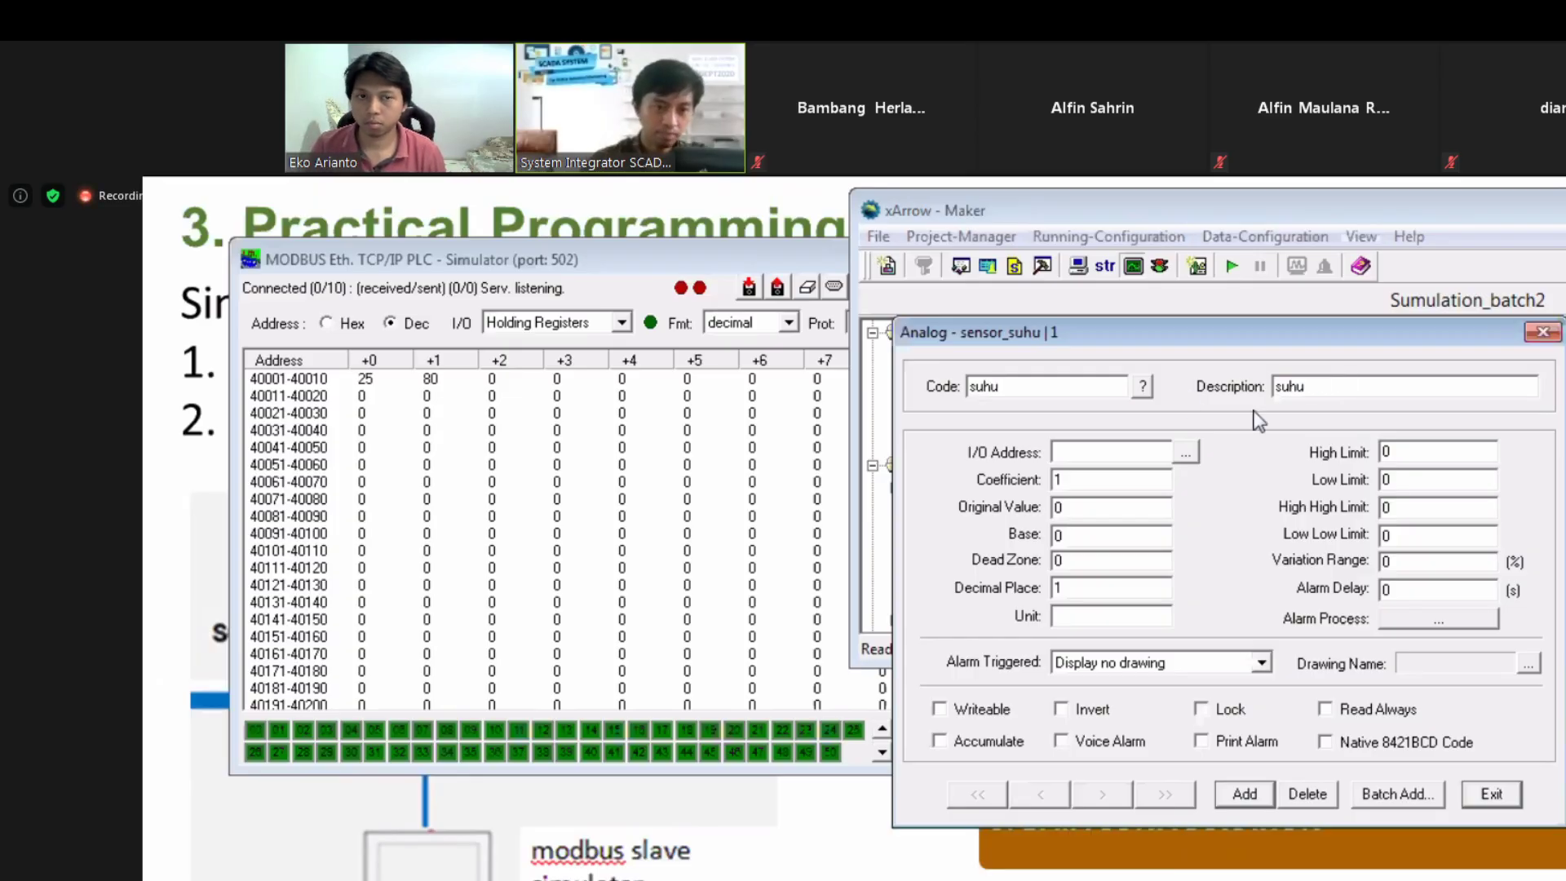
click(1187, 454)
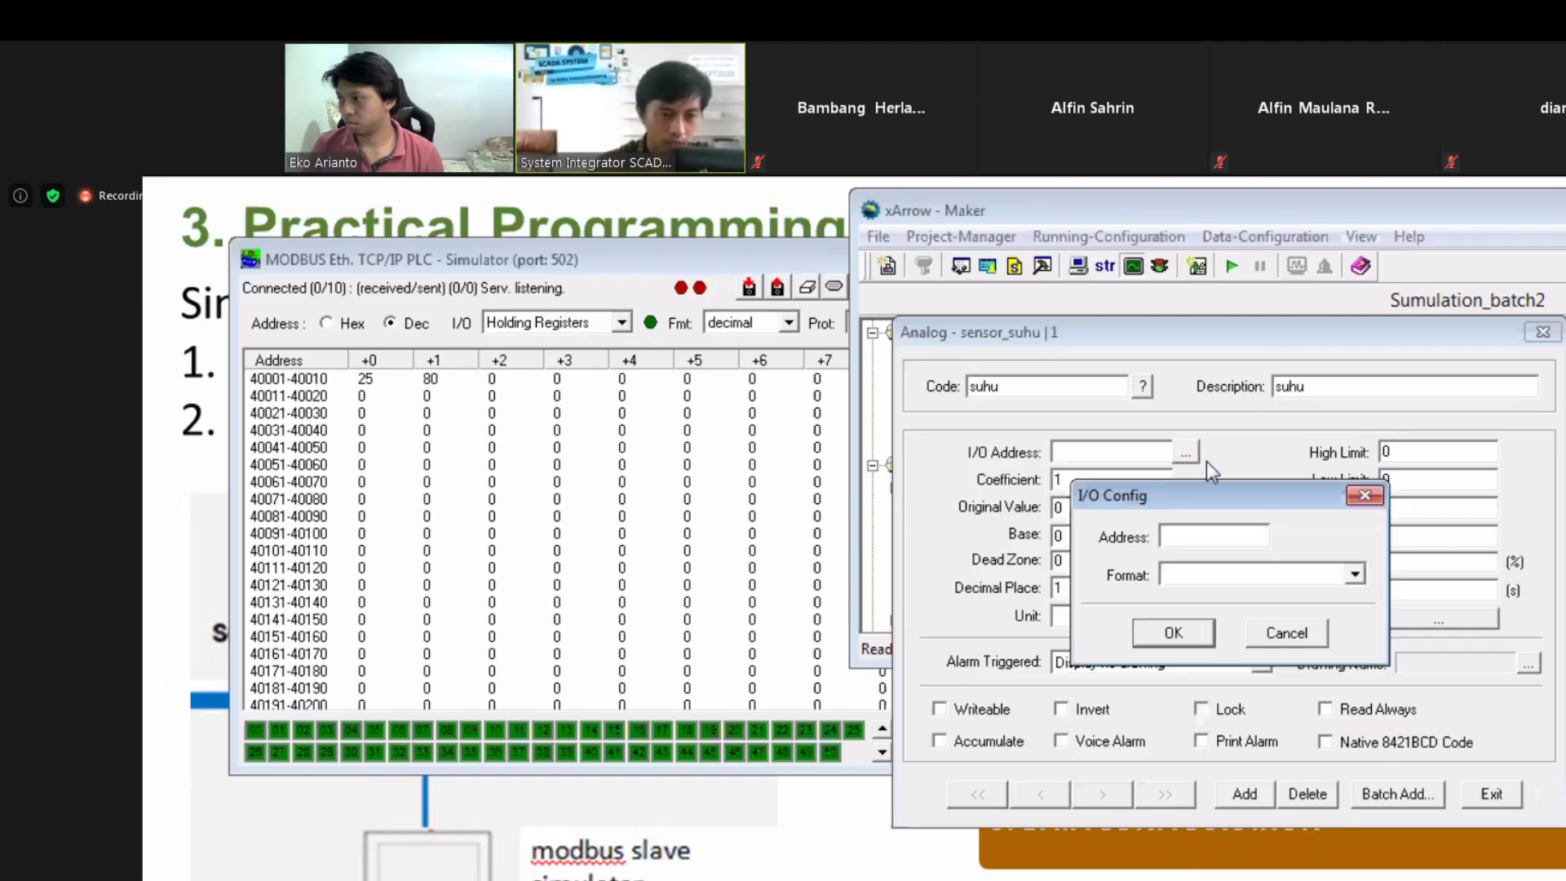
drag(1178, 477, 1271, 452)
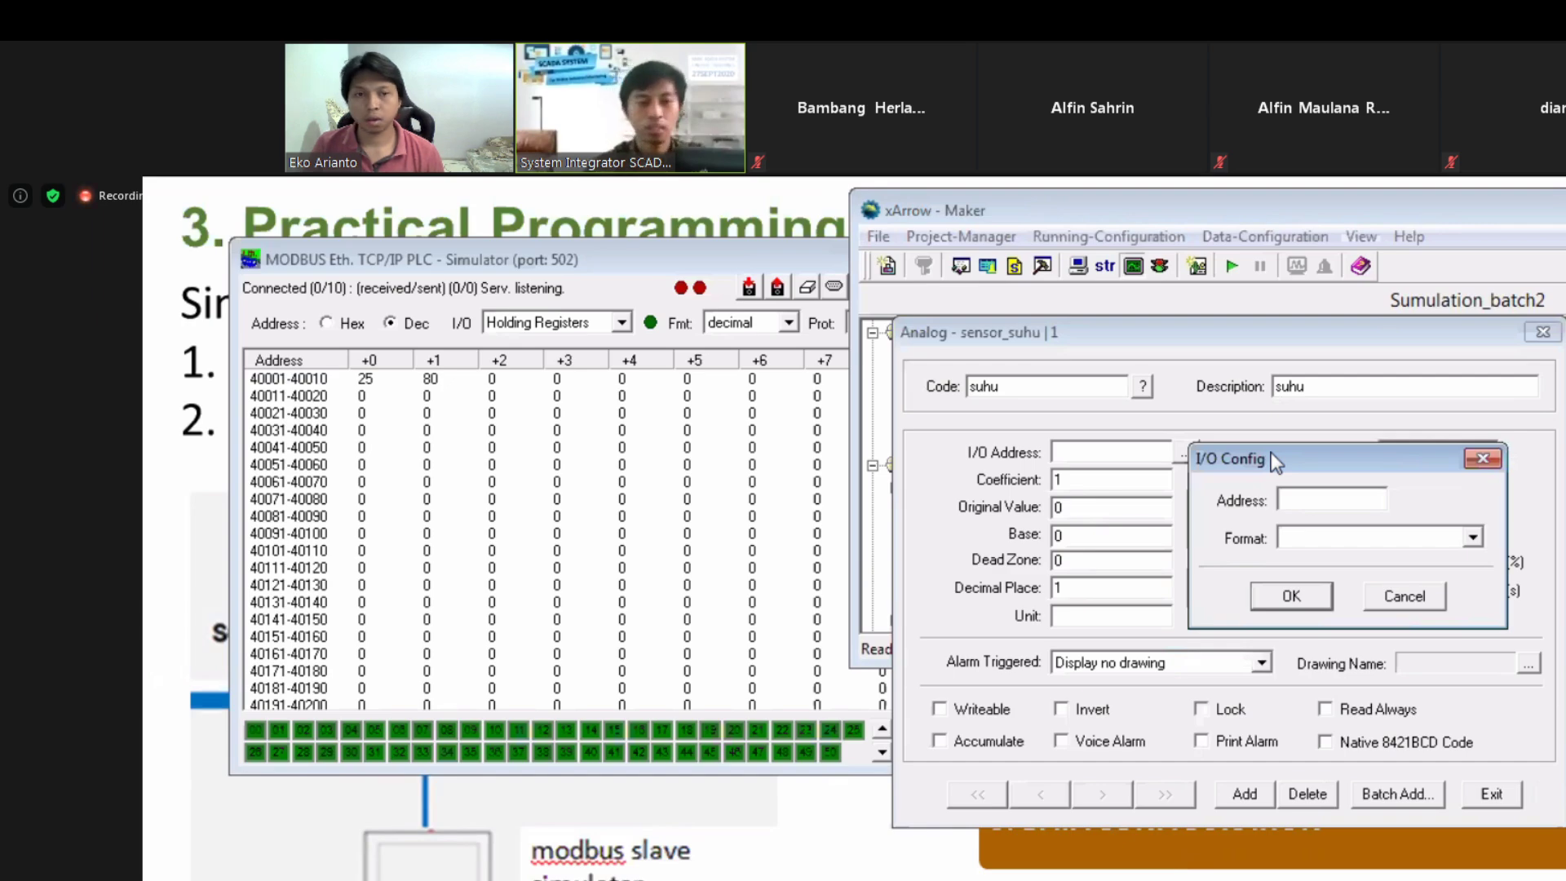
drag(1298, 457, 1243, 461)
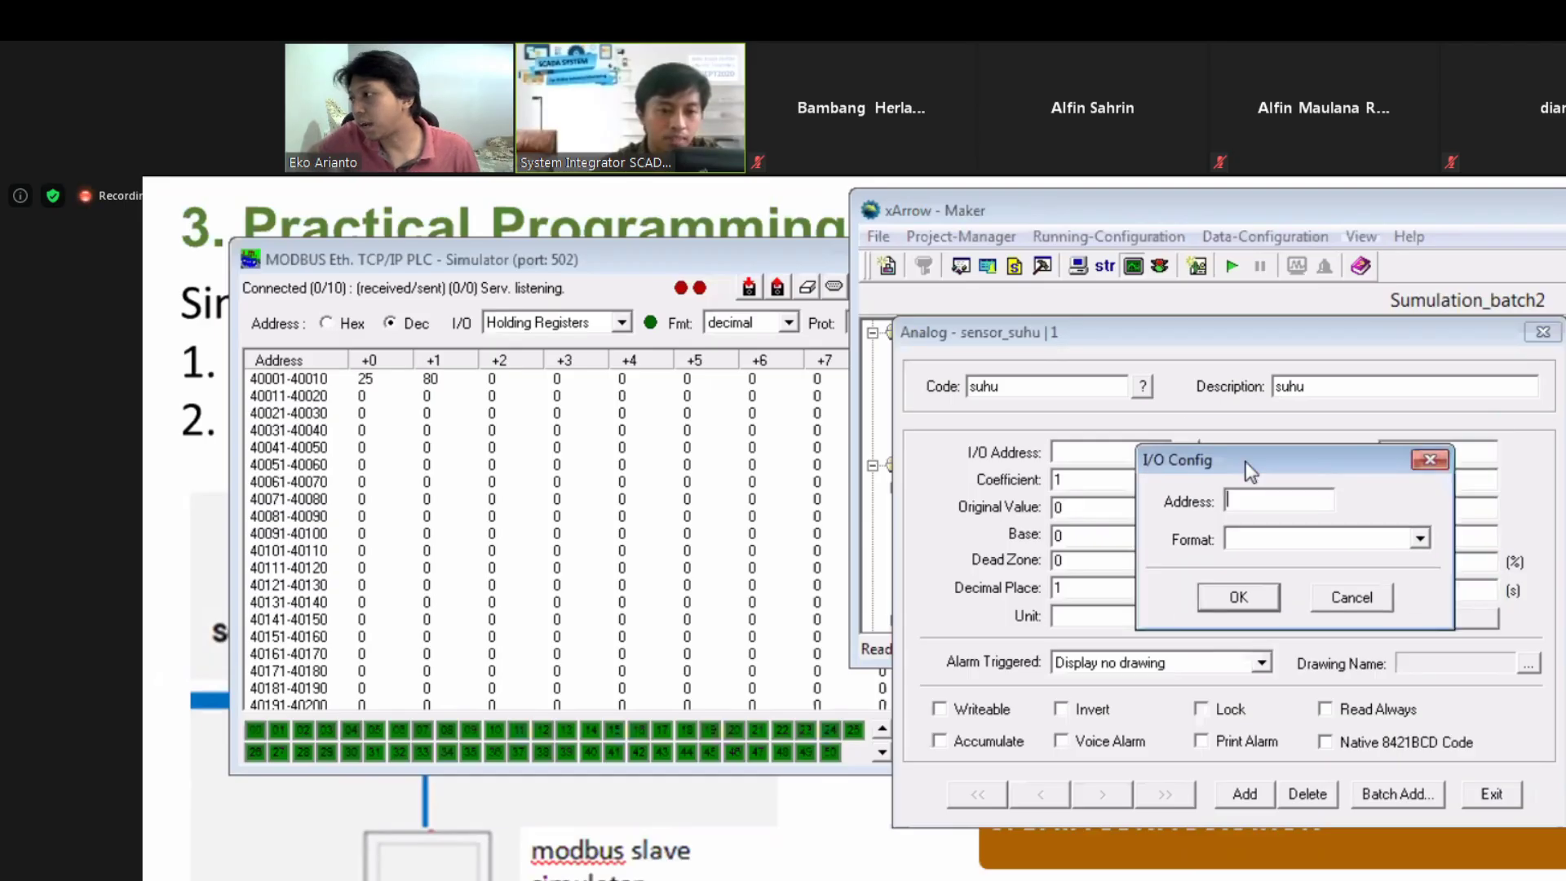
click(1430, 460)
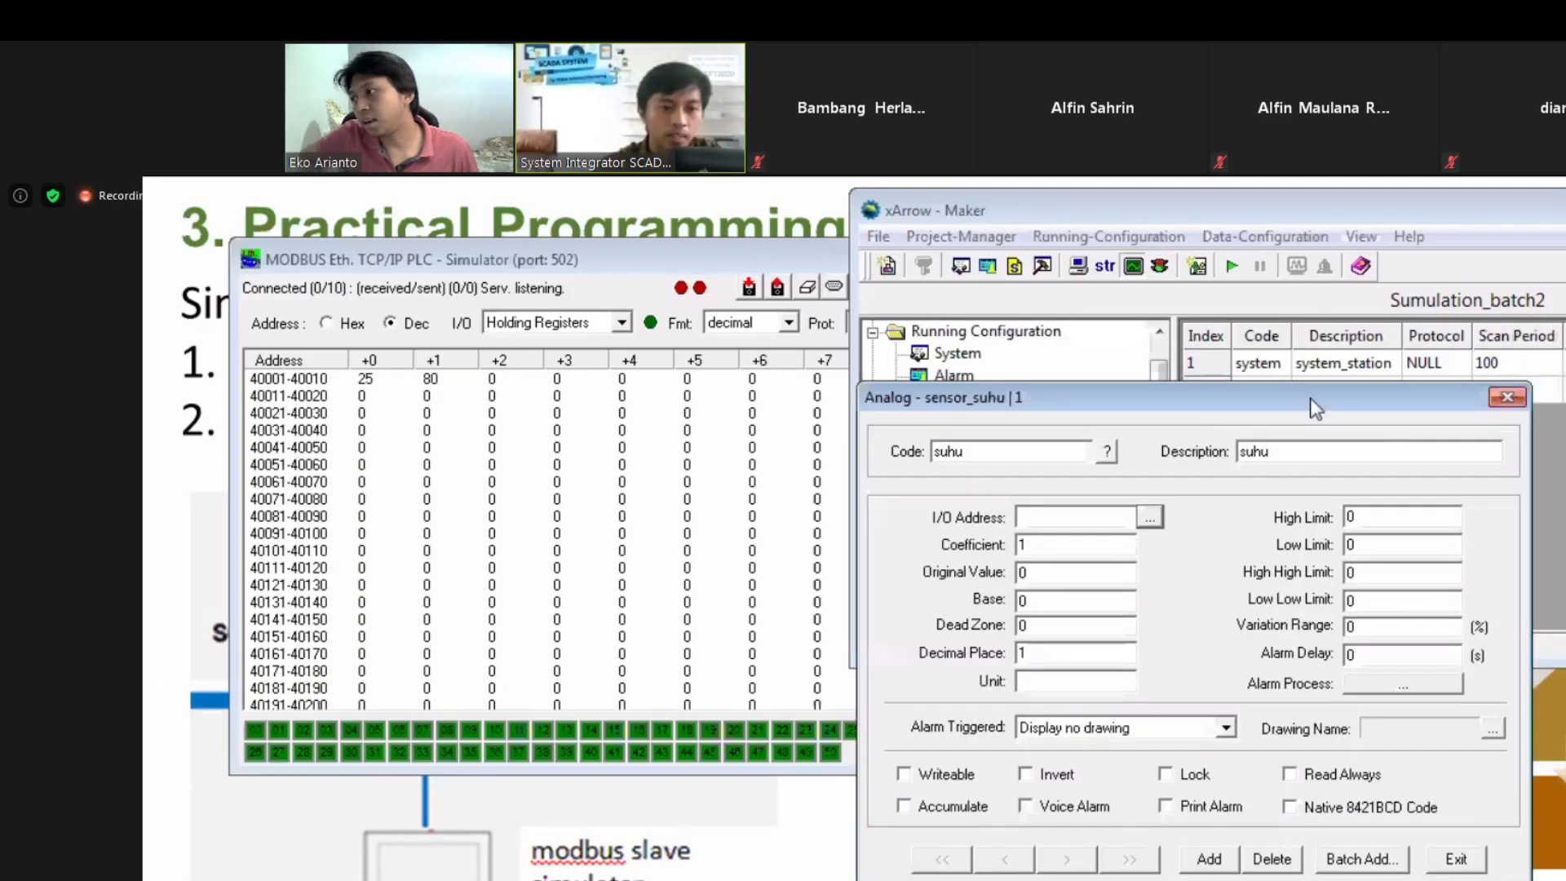
Step: Close the analog settings and review the sta1 station's configuration
click(1519, 400)
double_click(1310, 390)
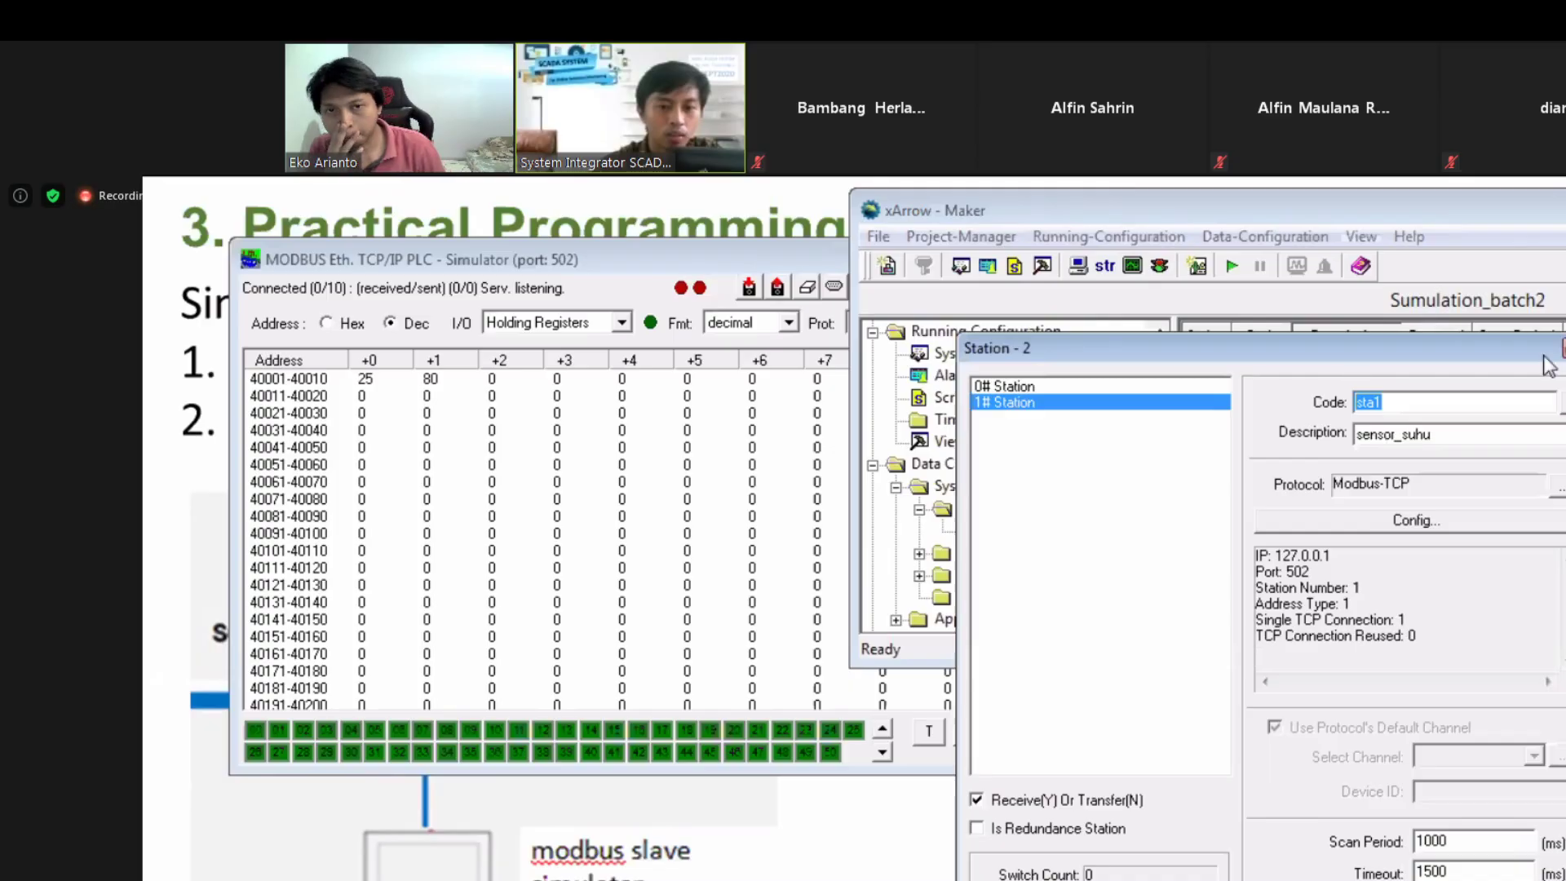
key(Return)
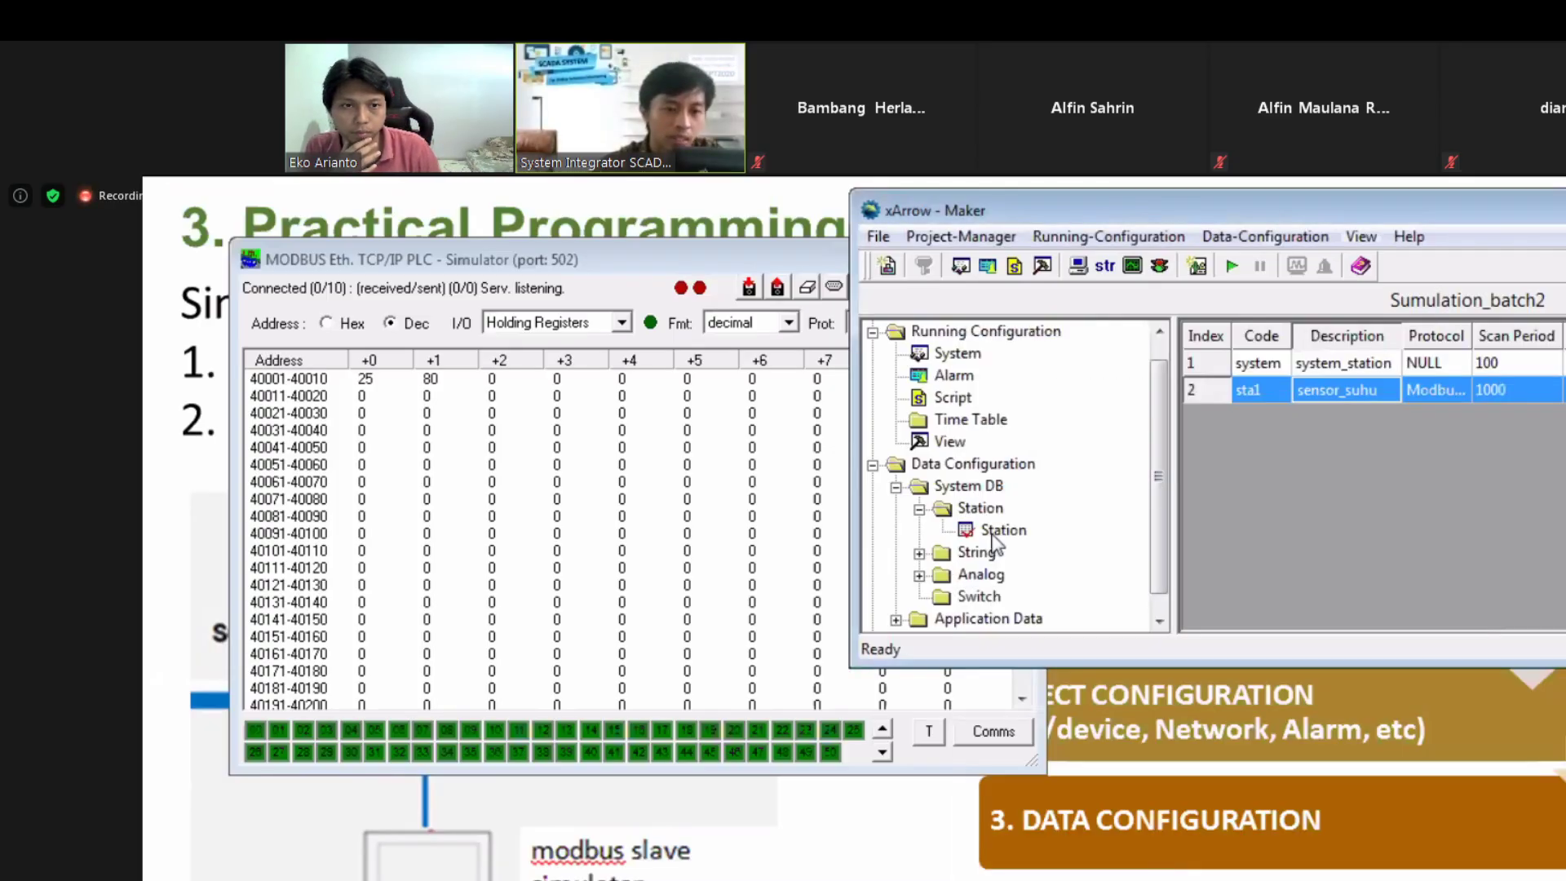
Step: Reopen the sensor_suhu station's analog point, analog0, and set both its code and description to suhu
right_click(1079, 451)
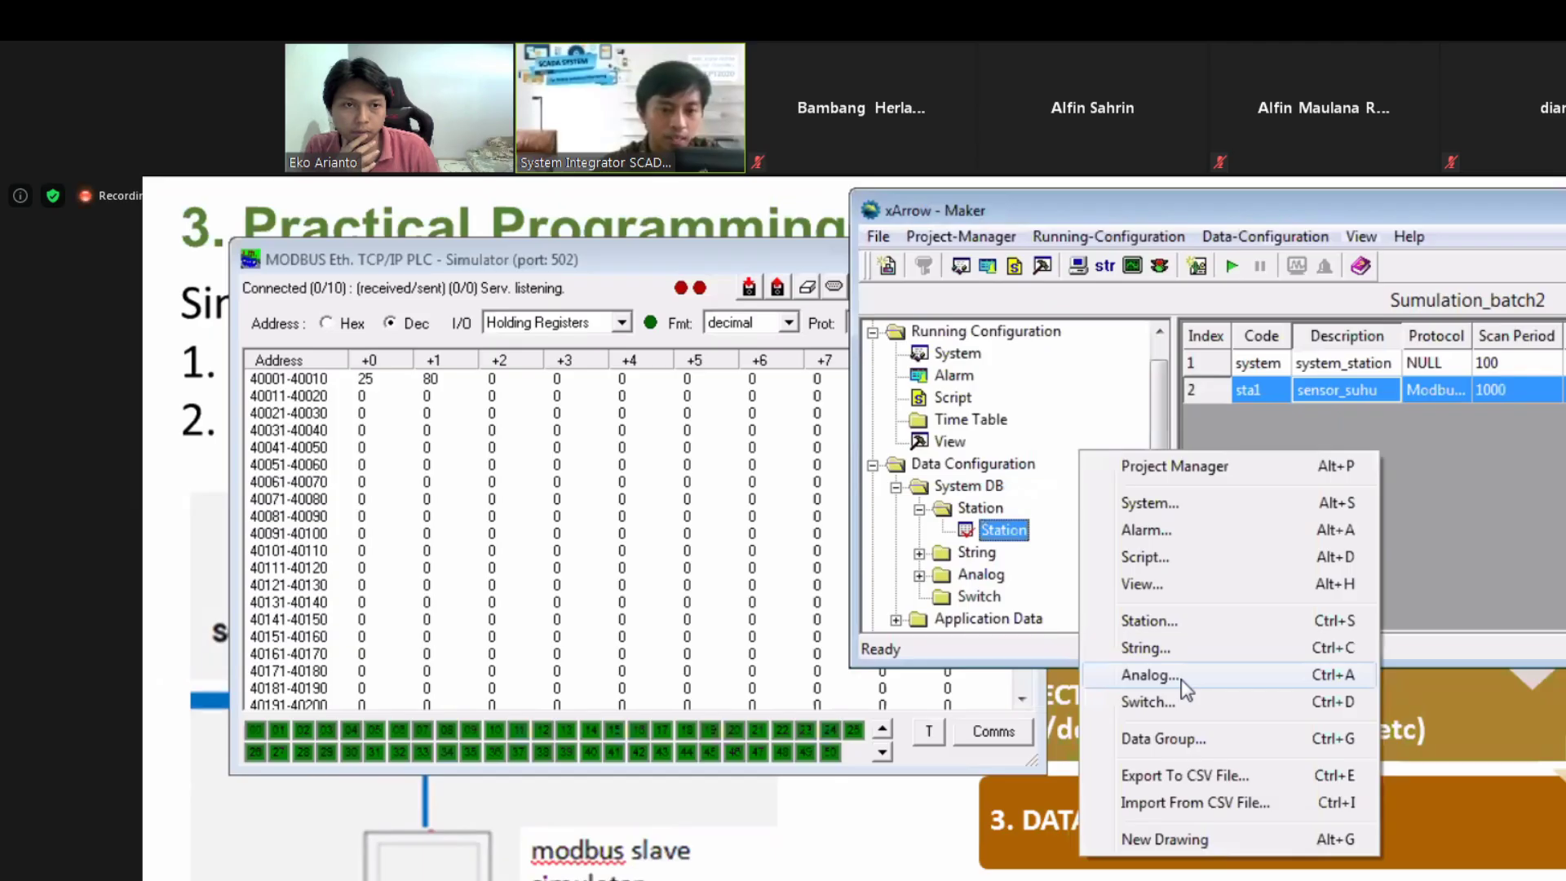
key(Return)
click(1420, 471)
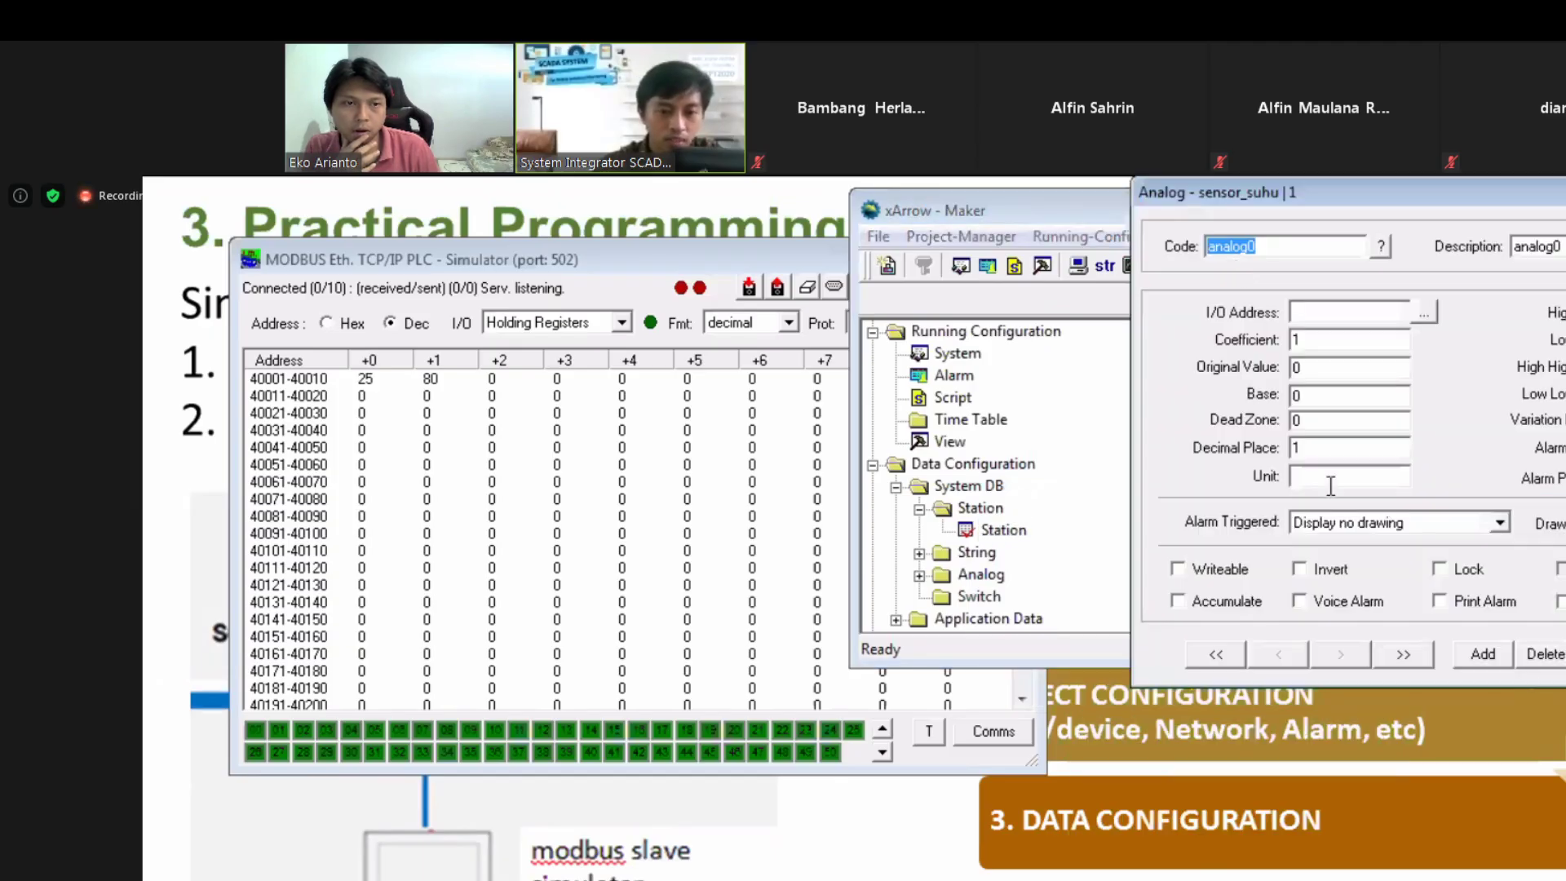
drag(1281, 192, 1050, 415)
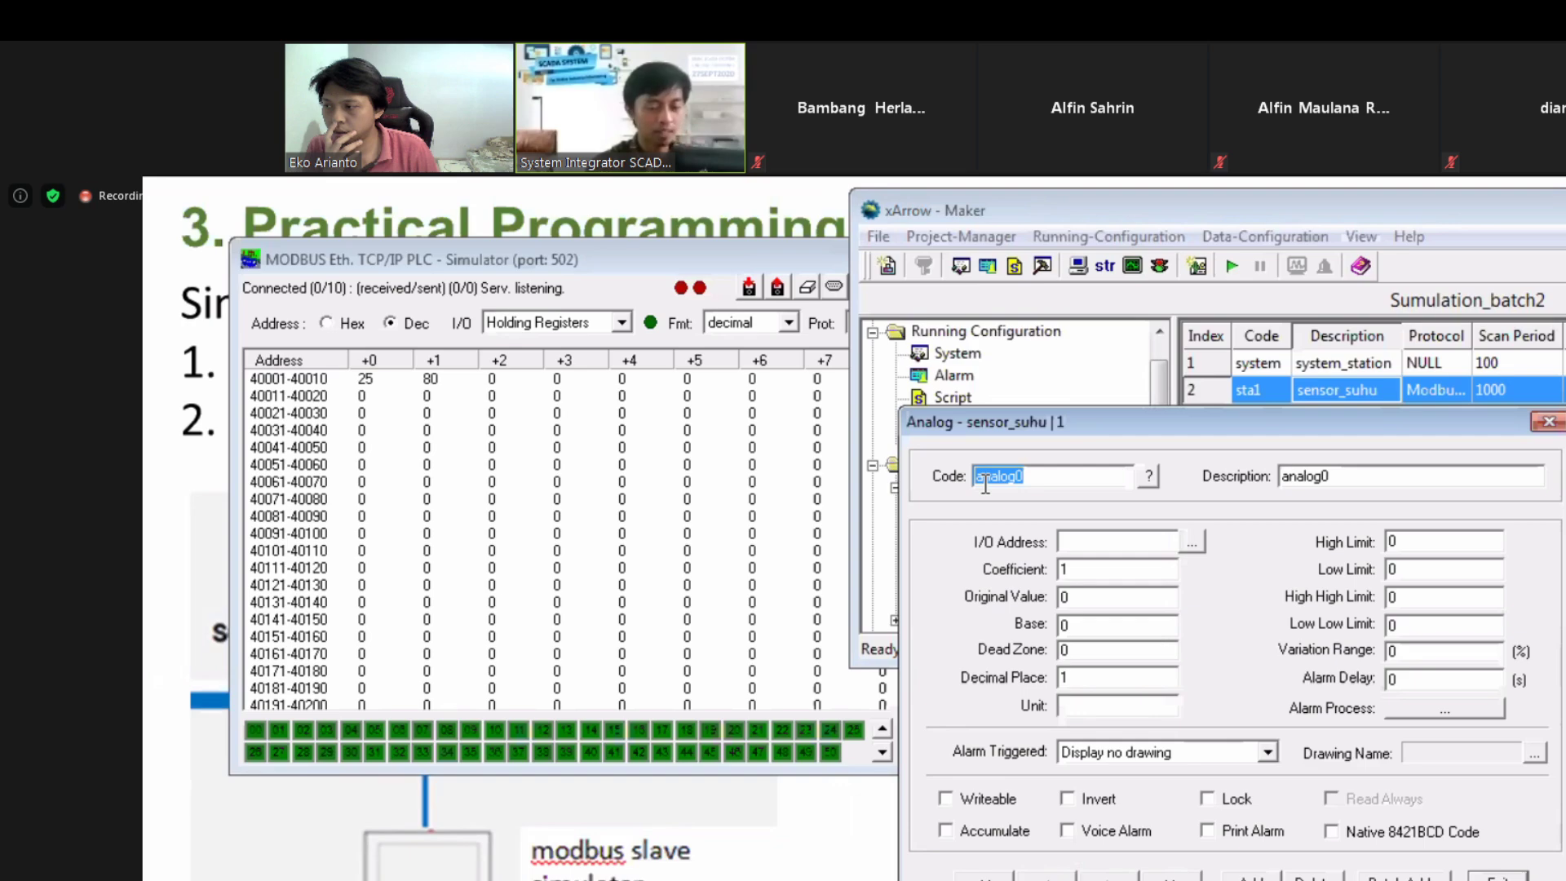
text(suhu)
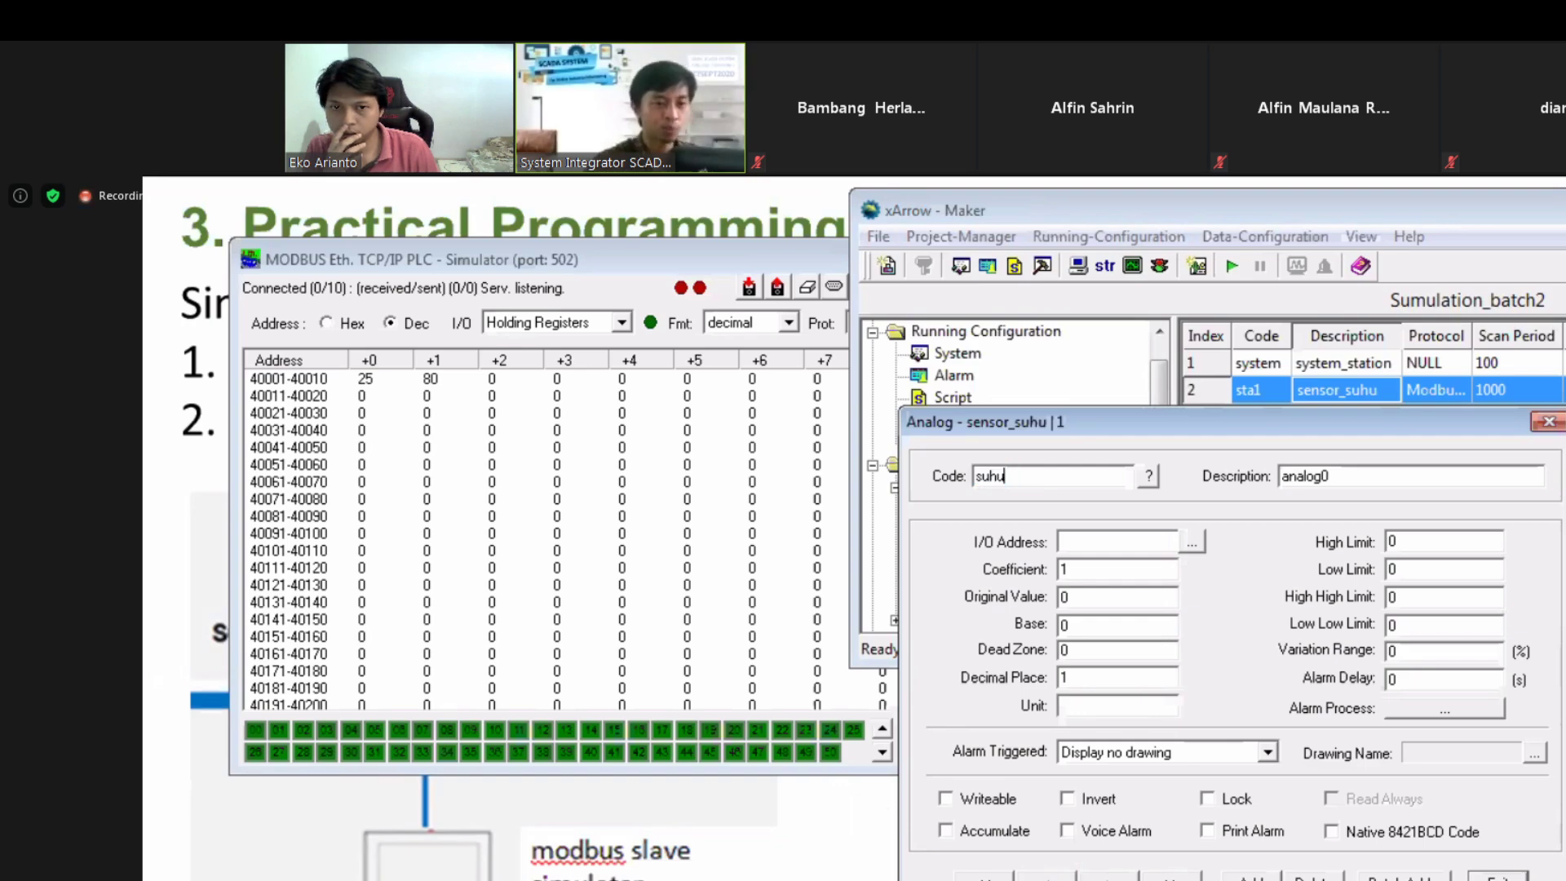
double_click(1335, 476)
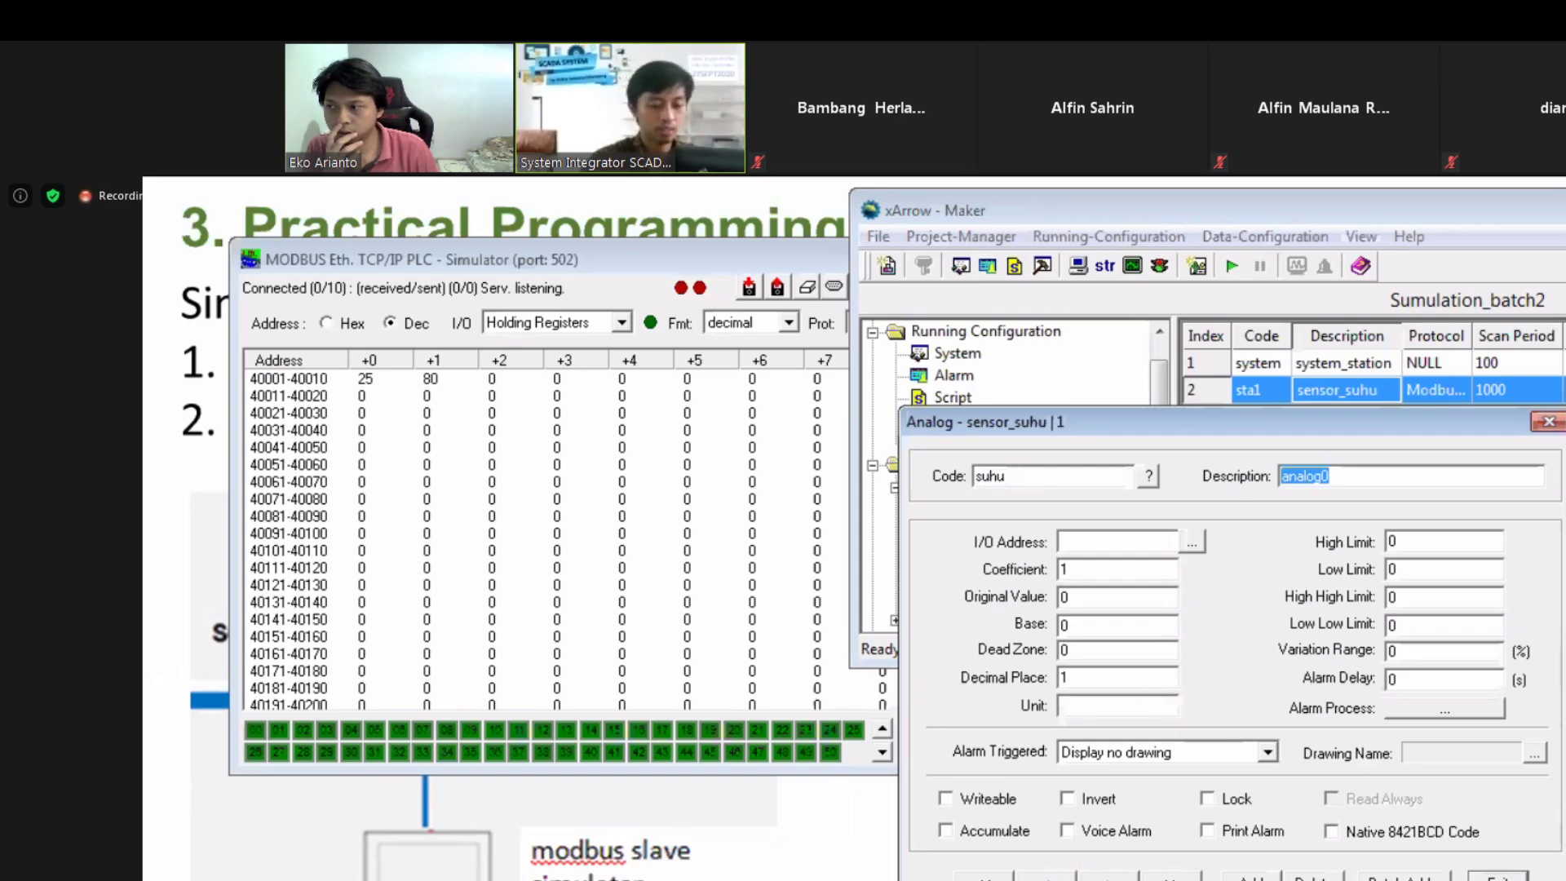
text(suhu)
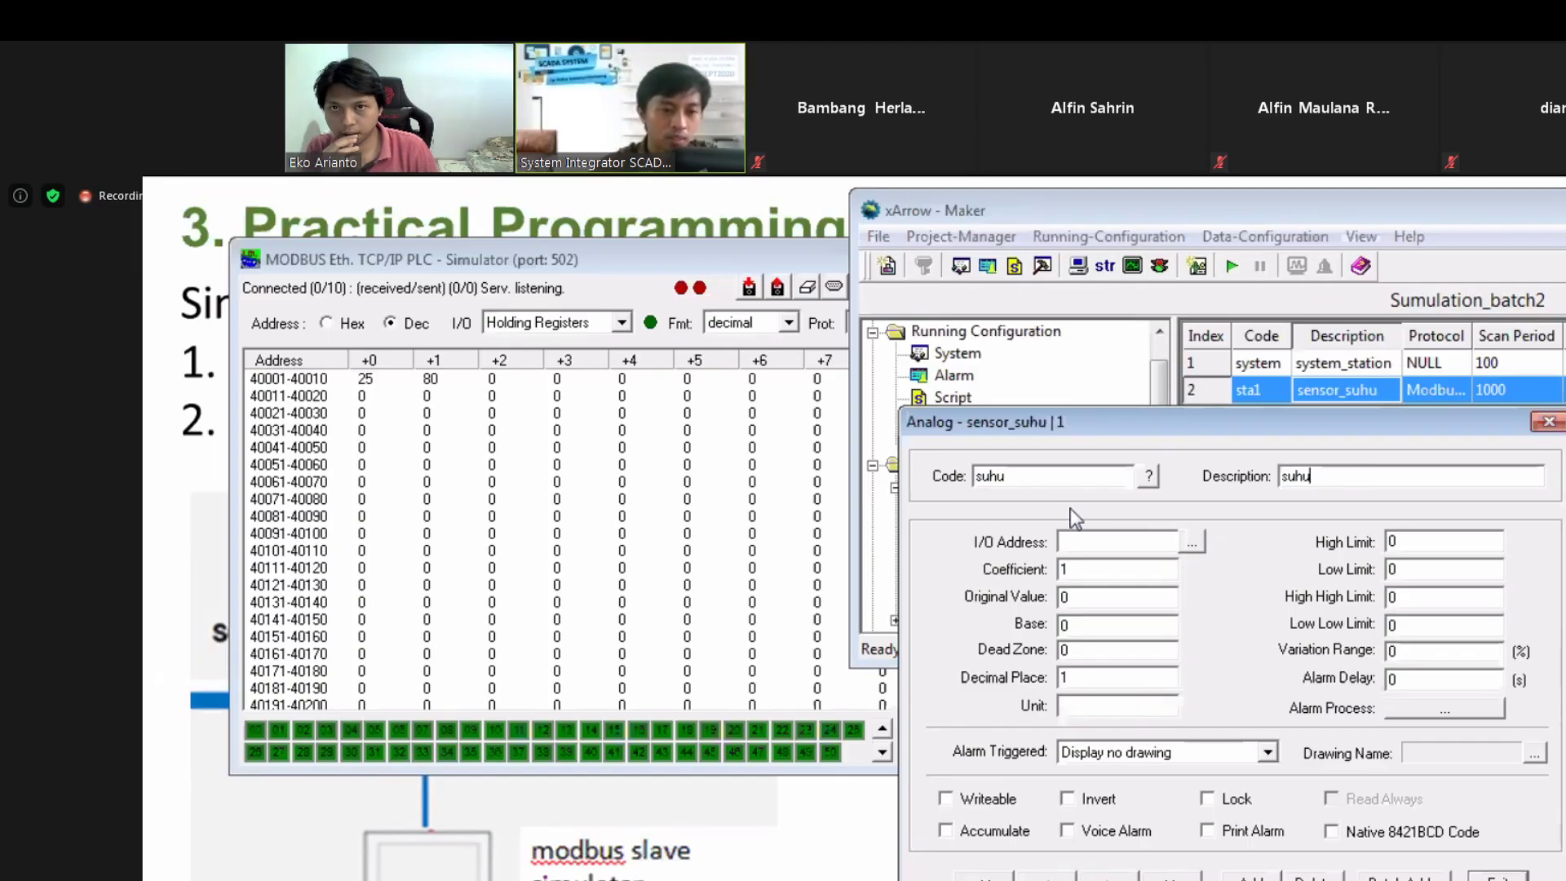
Step: Check the first holding register's address in the Modbus simulator, and configure the suhu point's I/O as 400001 in U16:16-bit Unsigned Integer format
click(1196, 543)
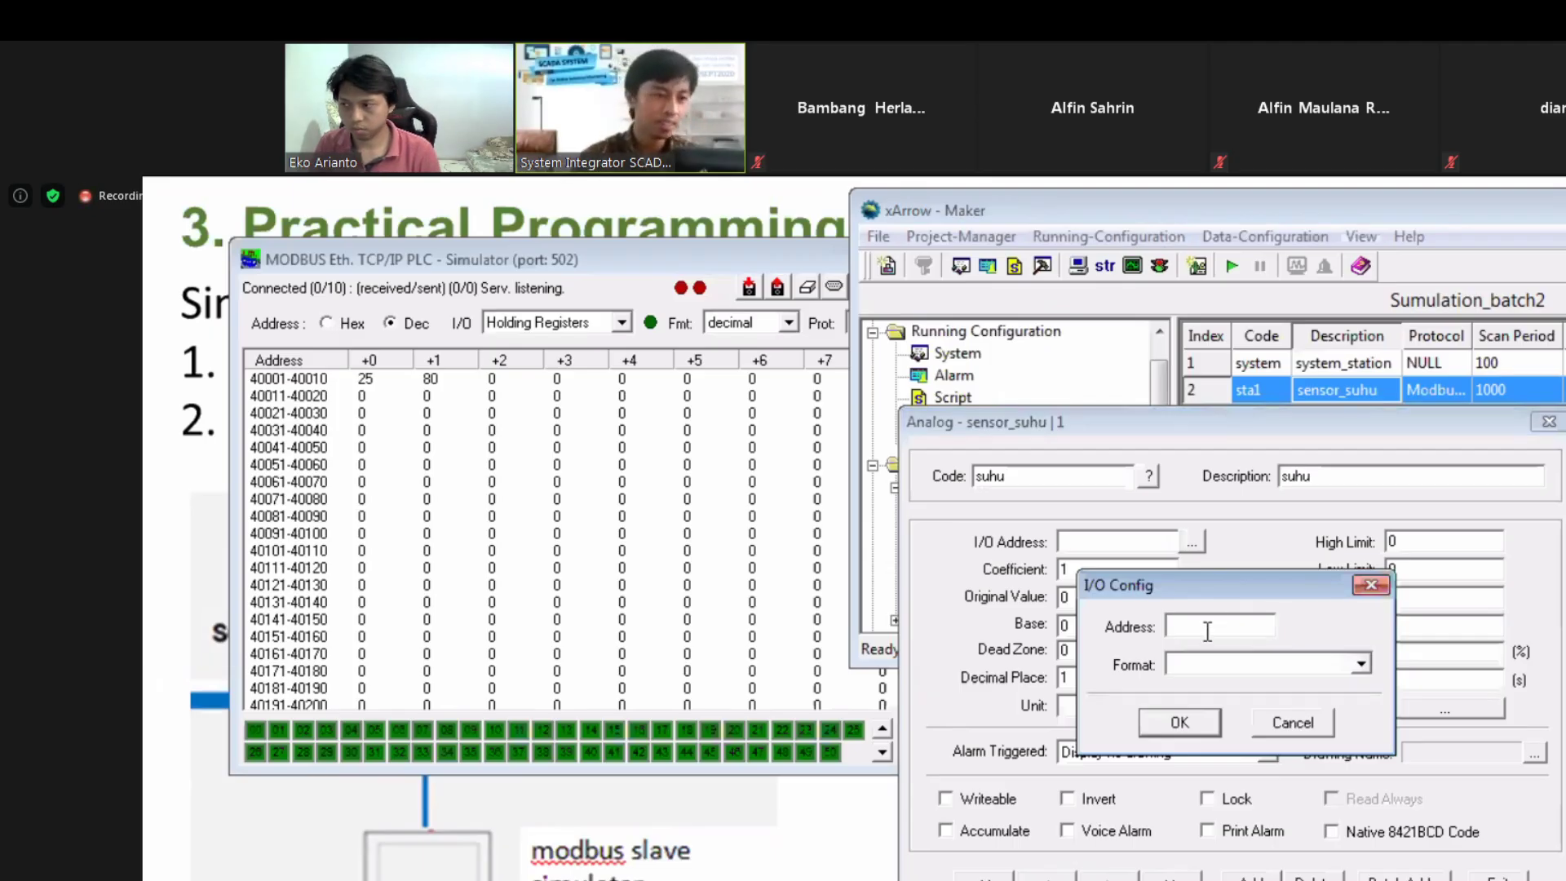
double_click(365, 383)
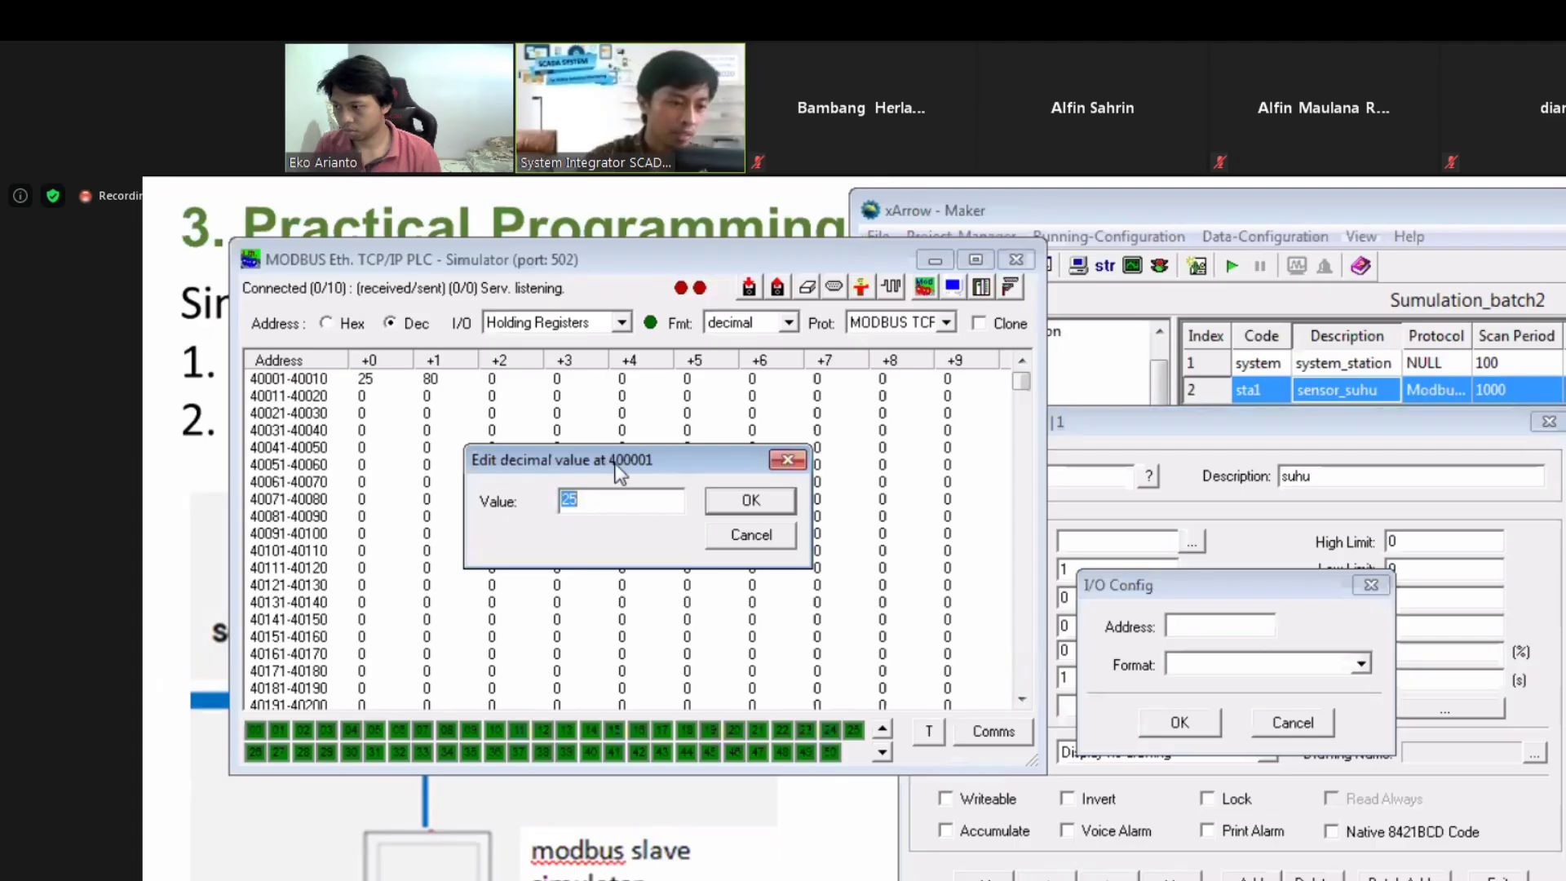
click(750, 502)
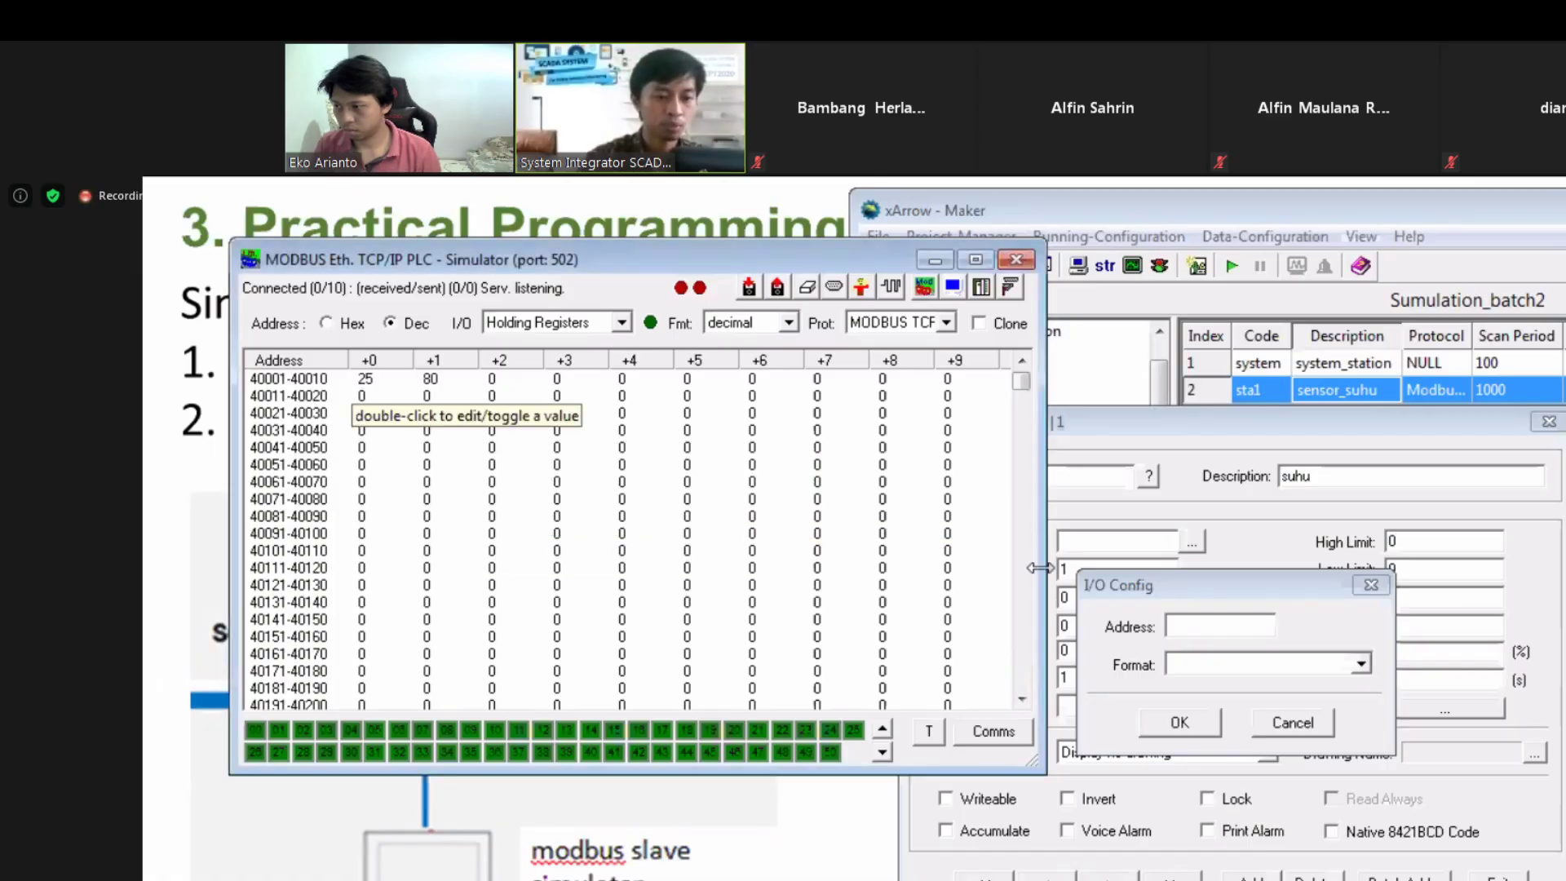
click(1209, 581)
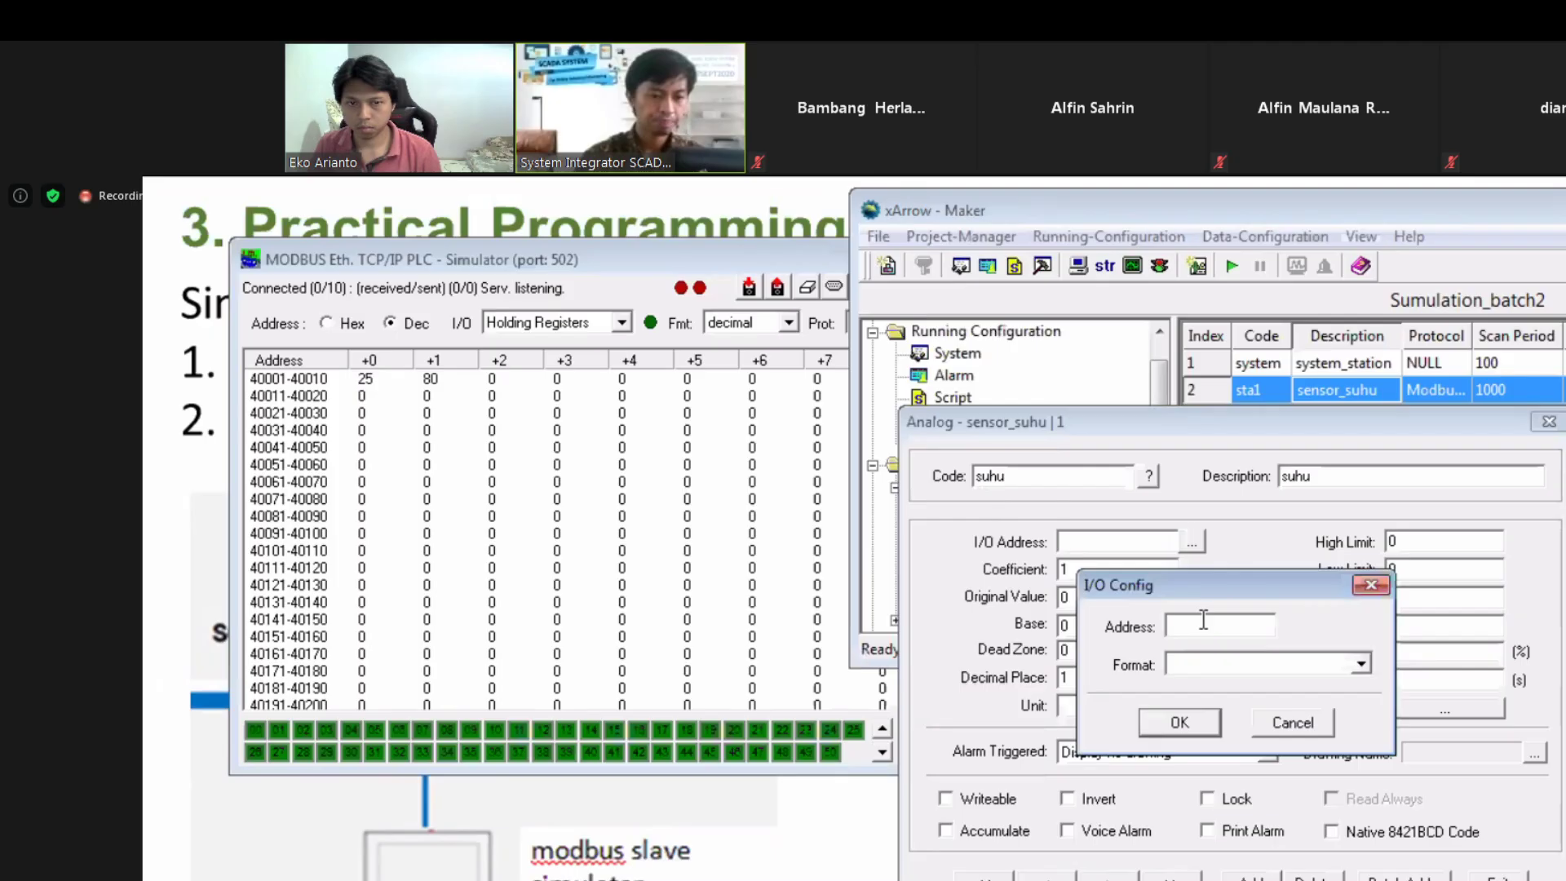
text(4)
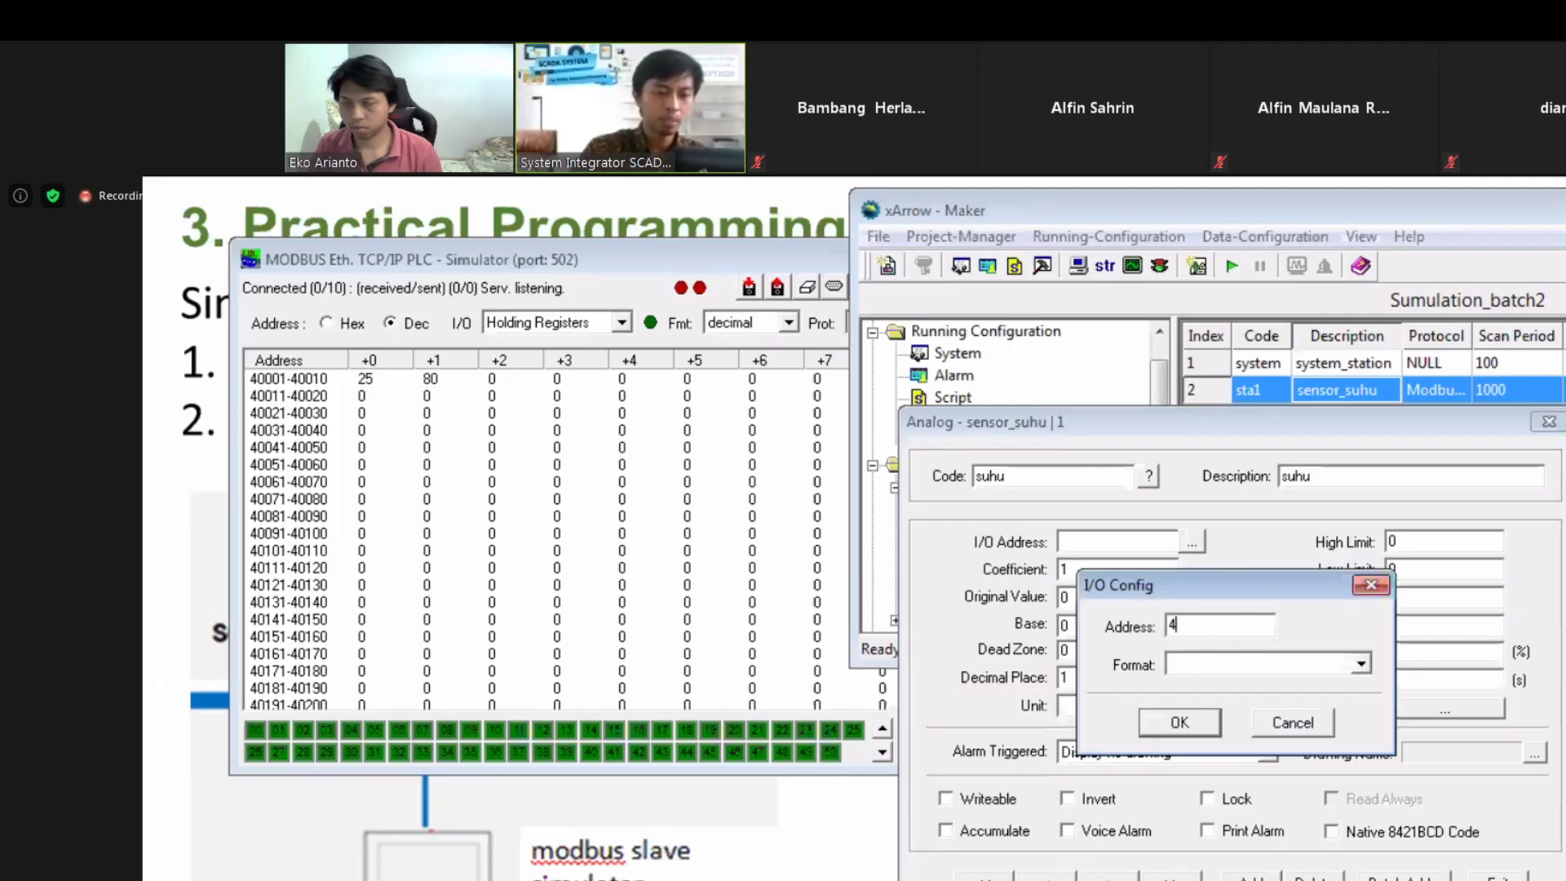
text(0000)
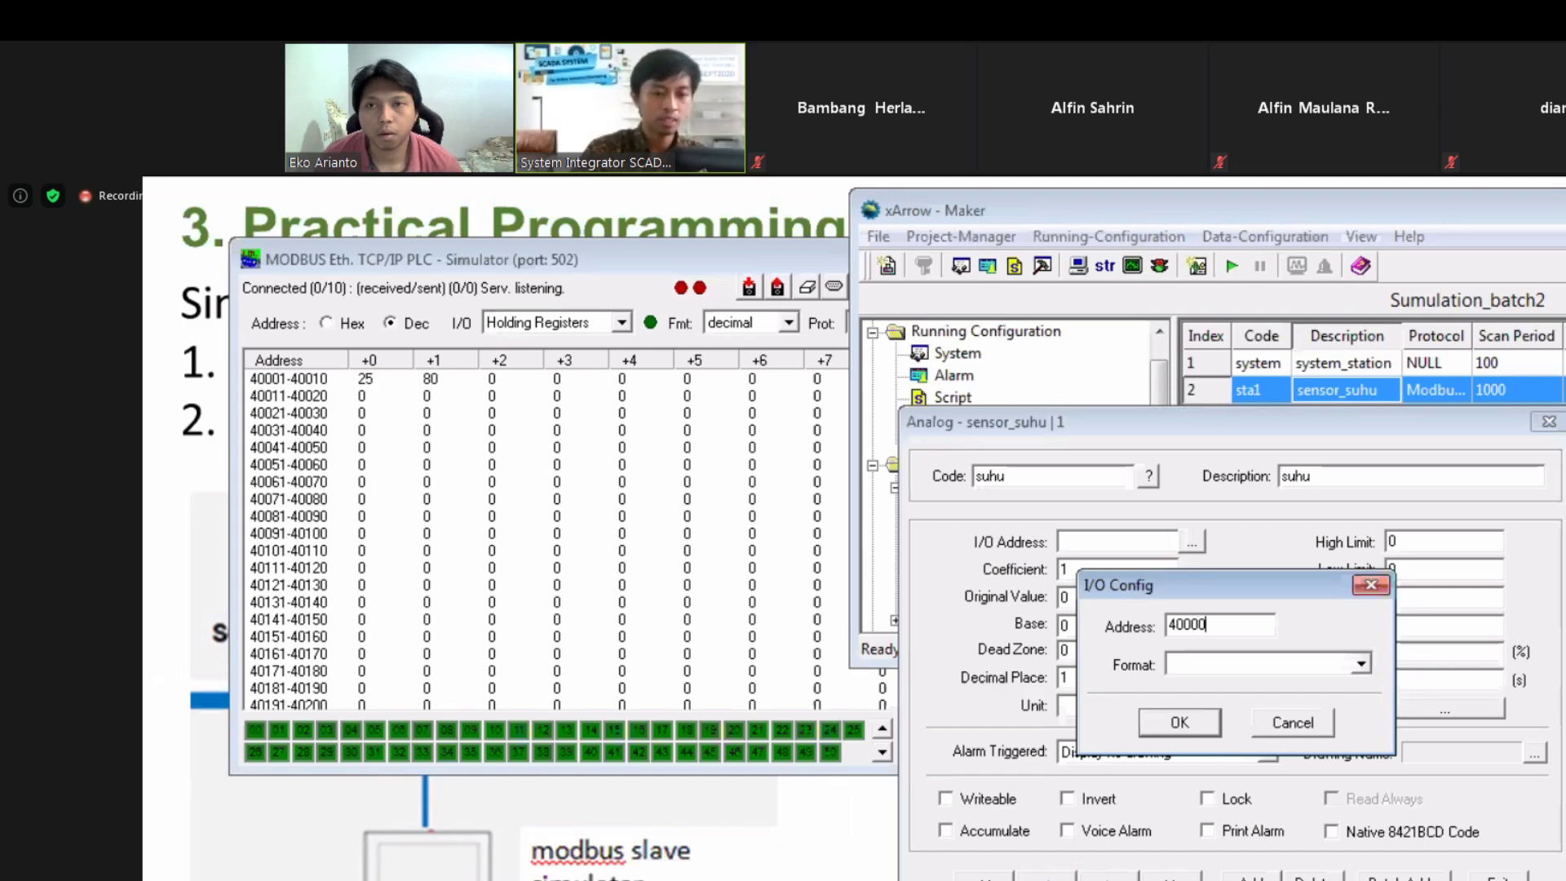
text(1)
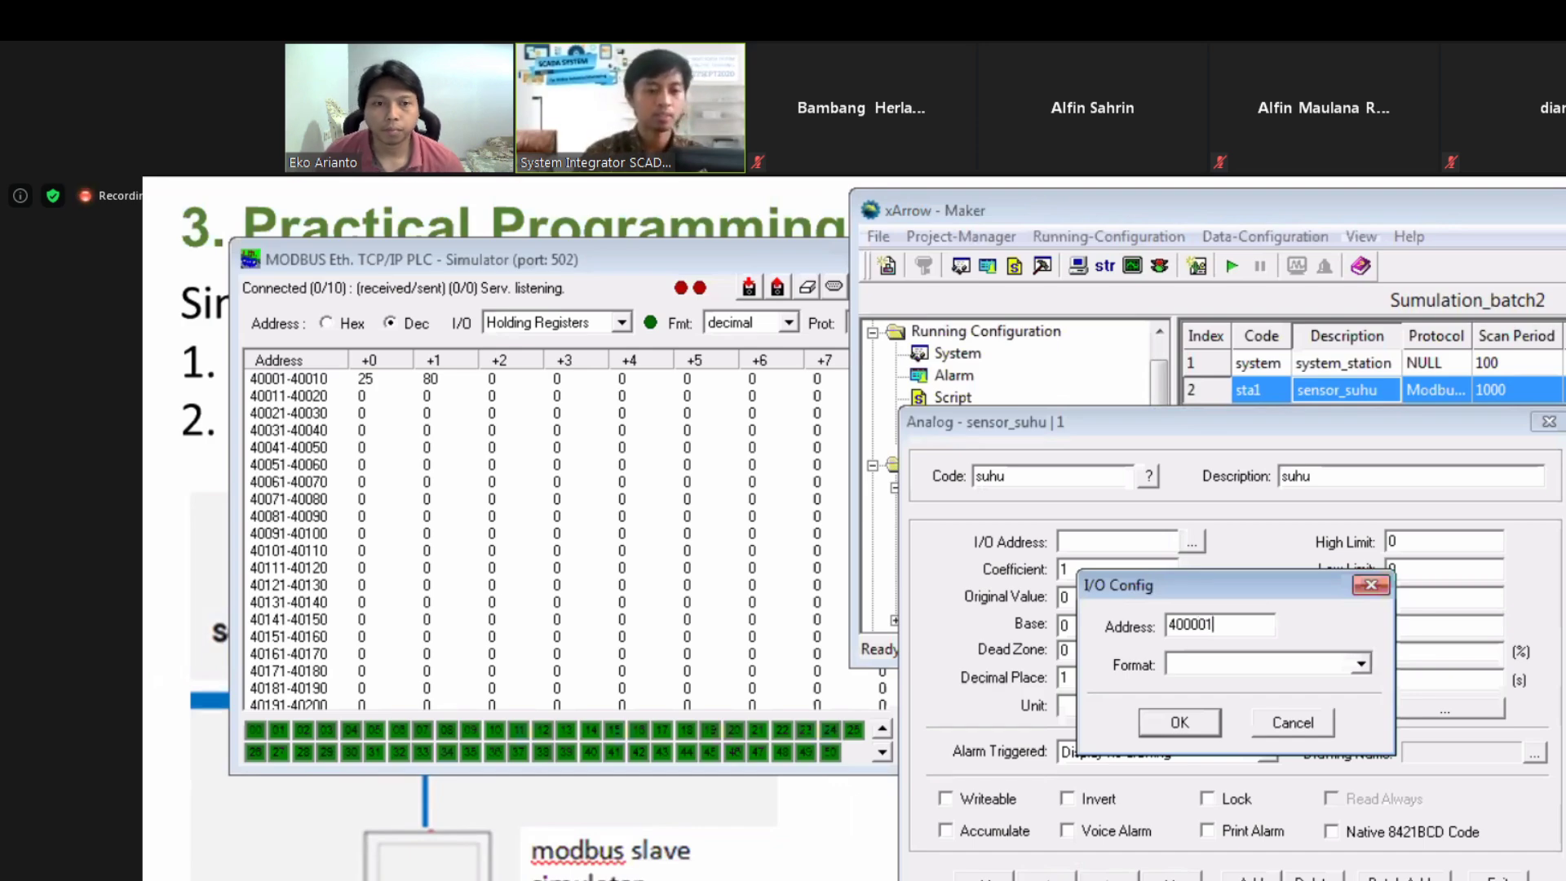
click(1230, 664)
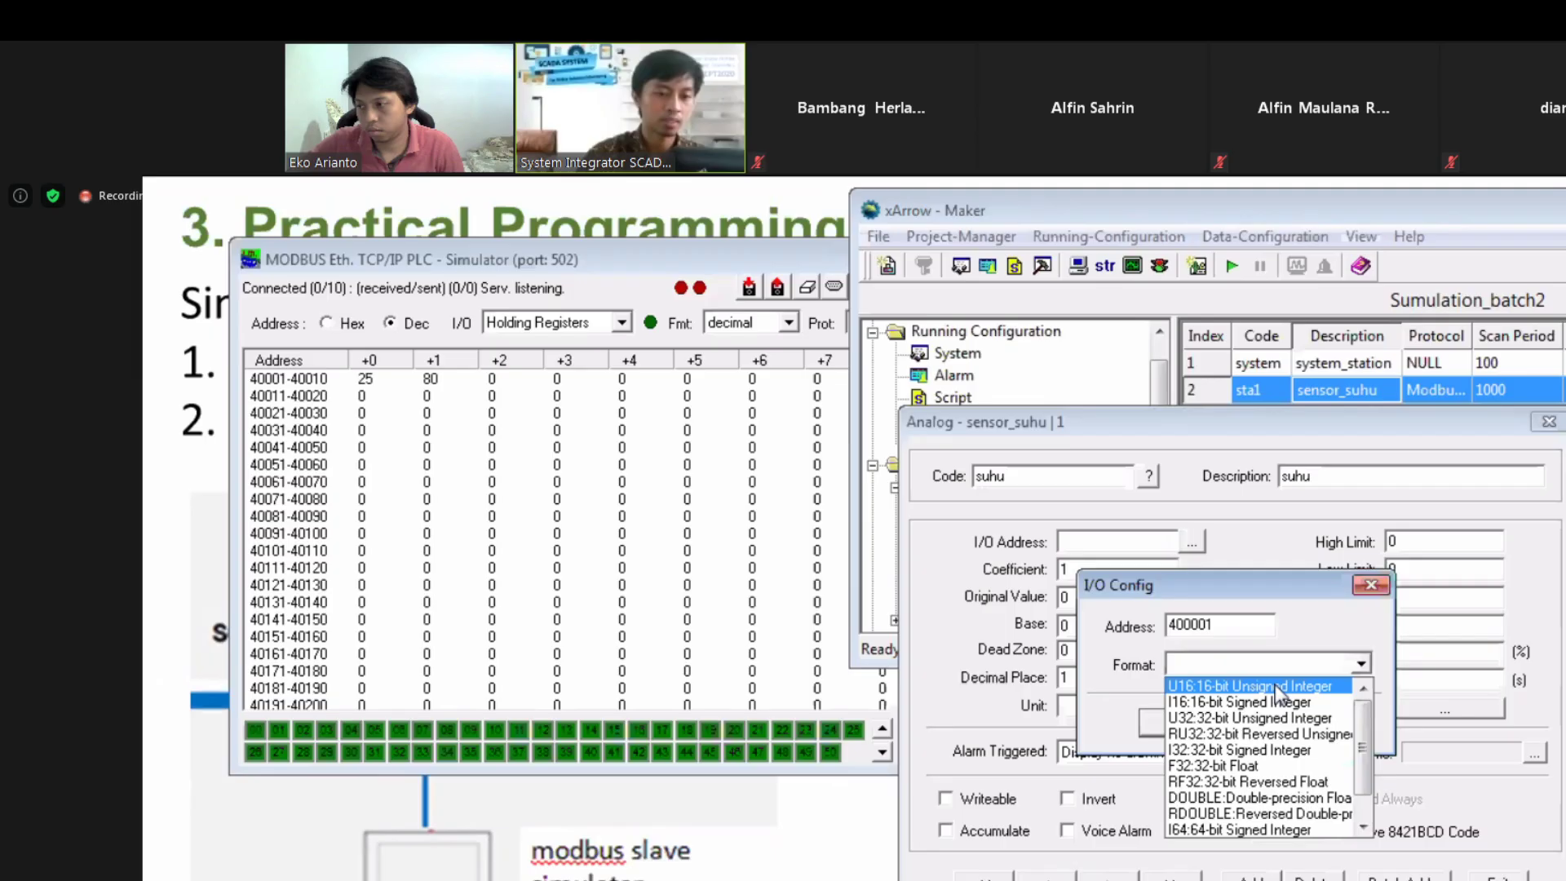
click(1207, 685)
Step: Shorten the suhu point's I/O address to 40001 and apply the I/O configuration
drag(1245, 581, 1330, 517)
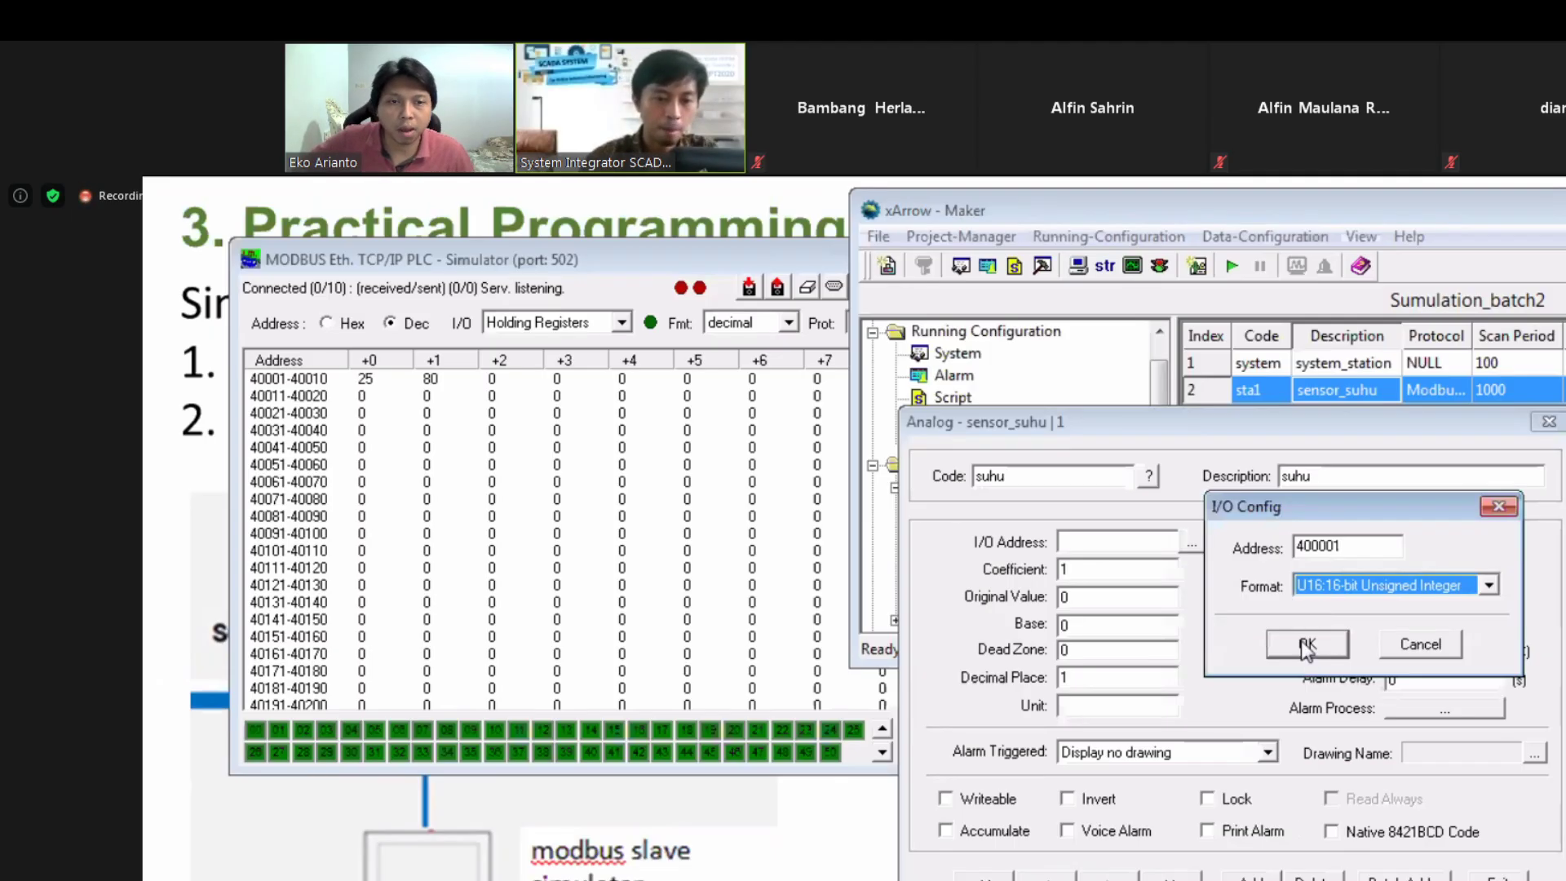
click(1309, 554)
key(BackSpace)
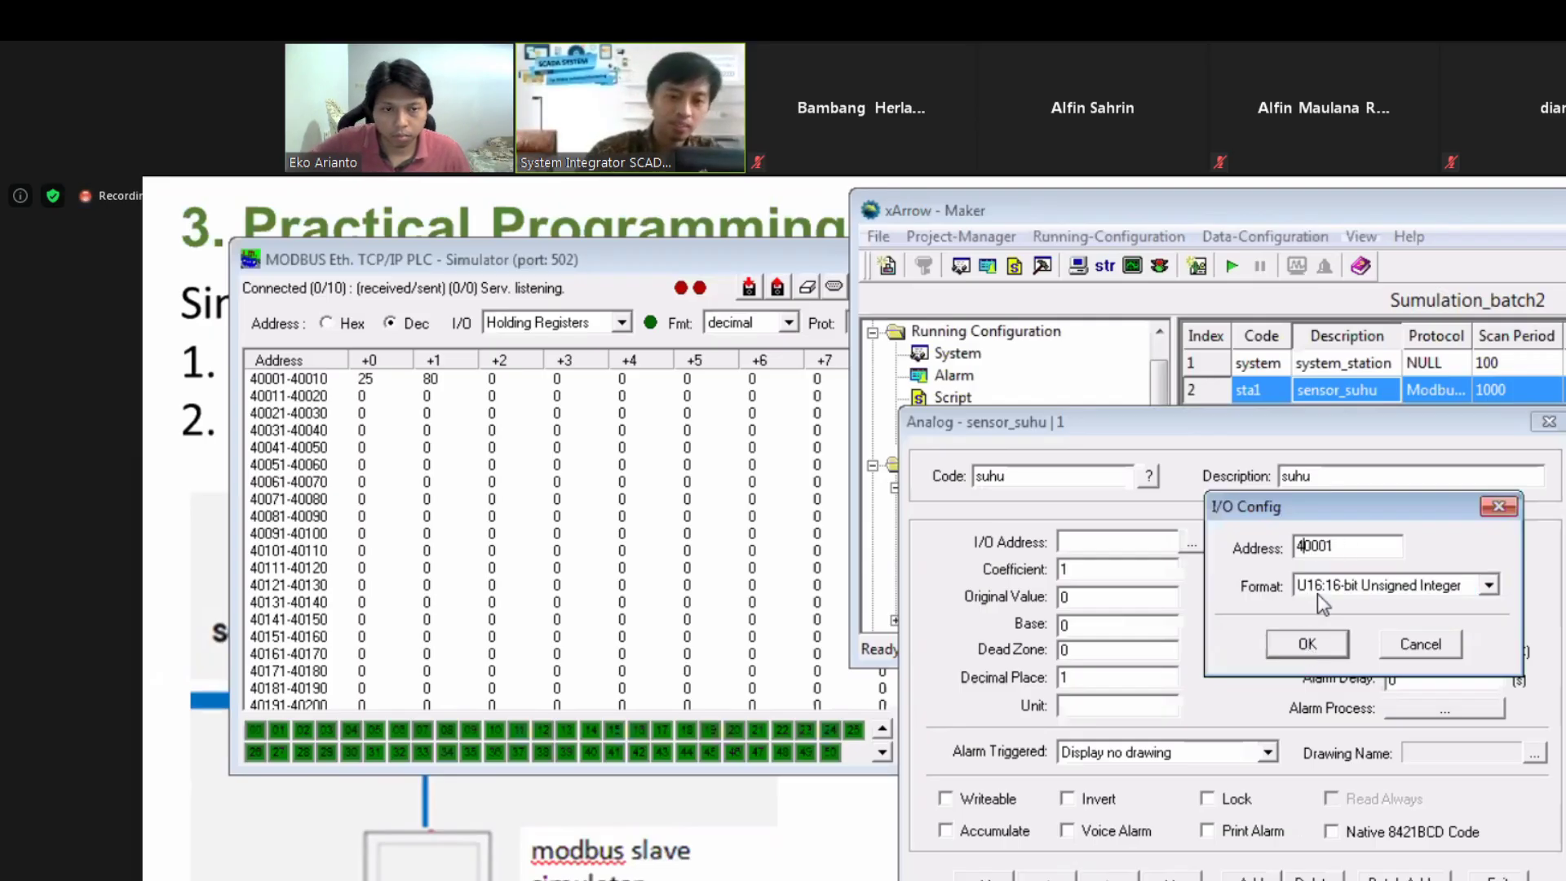
click(1318, 641)
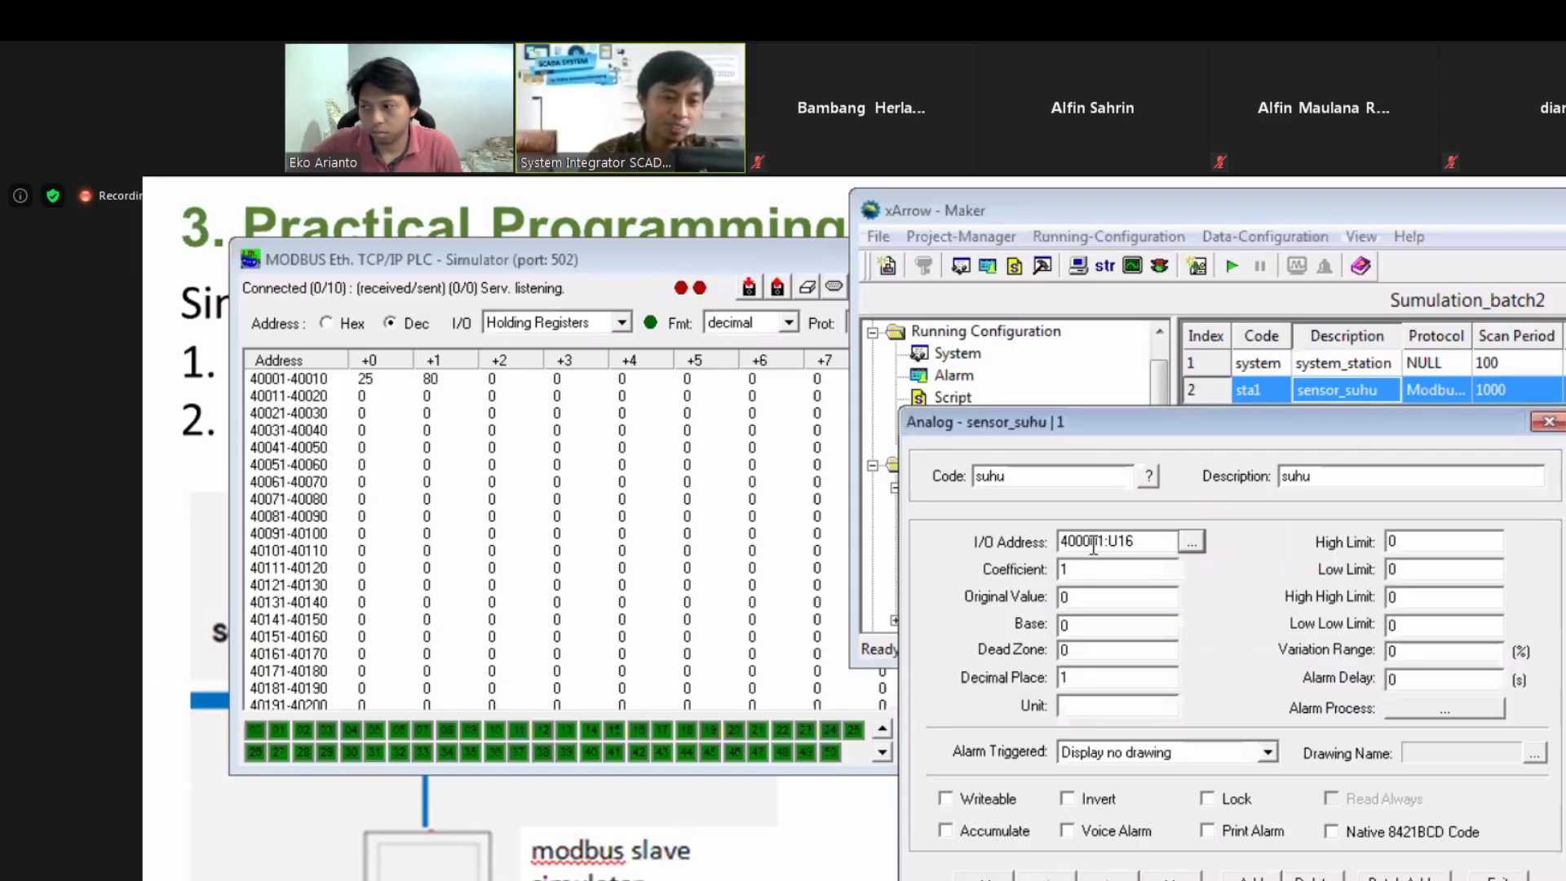
drag(1075, 542, 1093, 546)
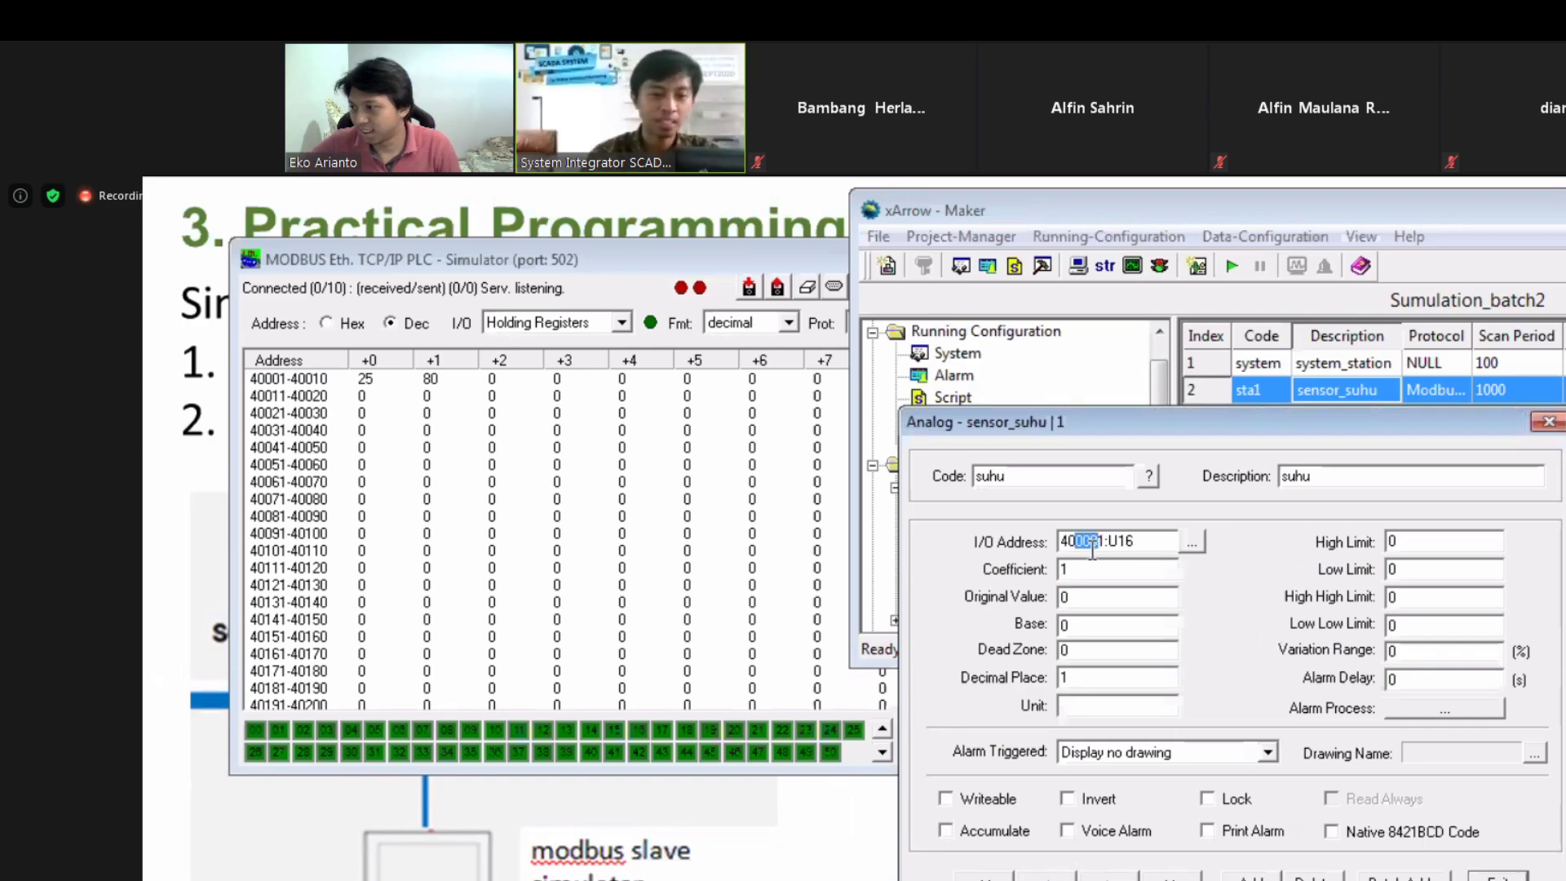
drag(1098, 543, 1081, 542)
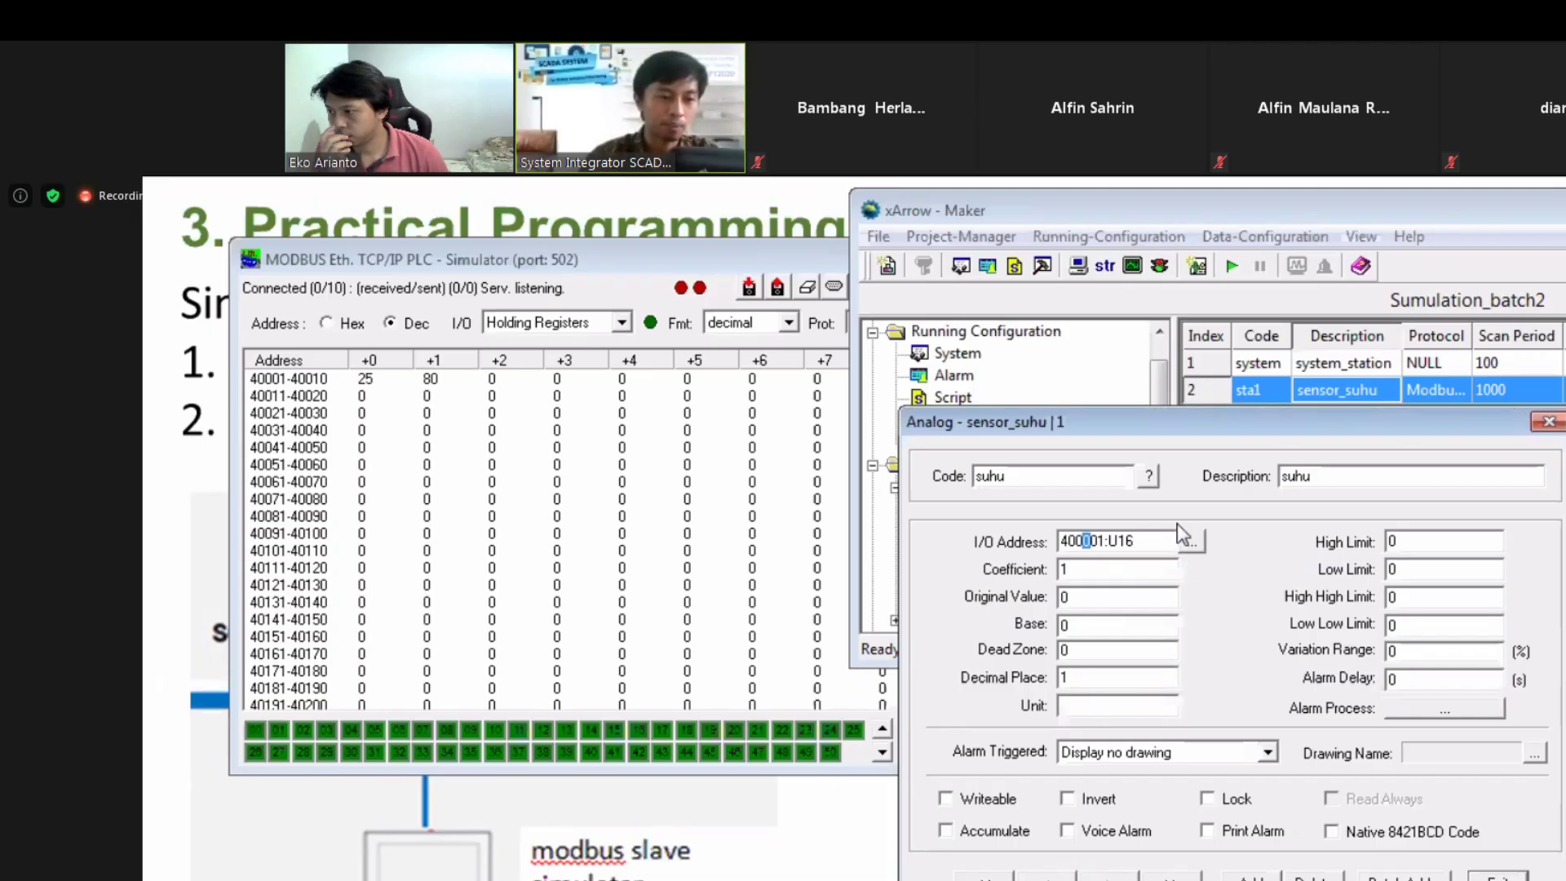
Step: Add a second analog point to the sensor_suhu station and check the second holding register's address in the Modbus simulator
drag(1188, 432, 1200, 367)
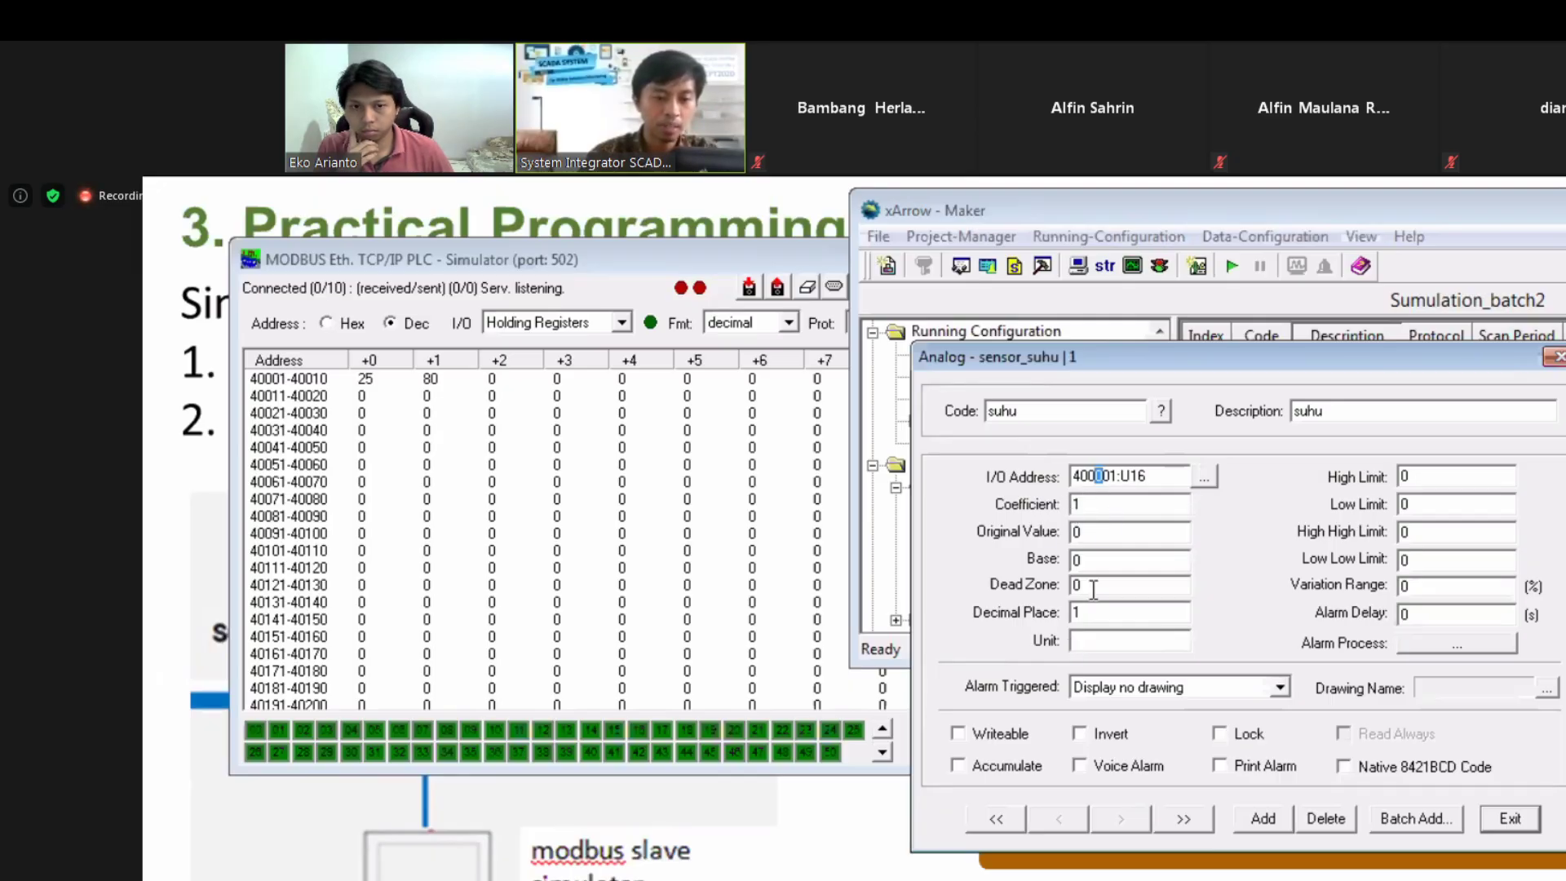
drag(1211, 359, 1236, 308)
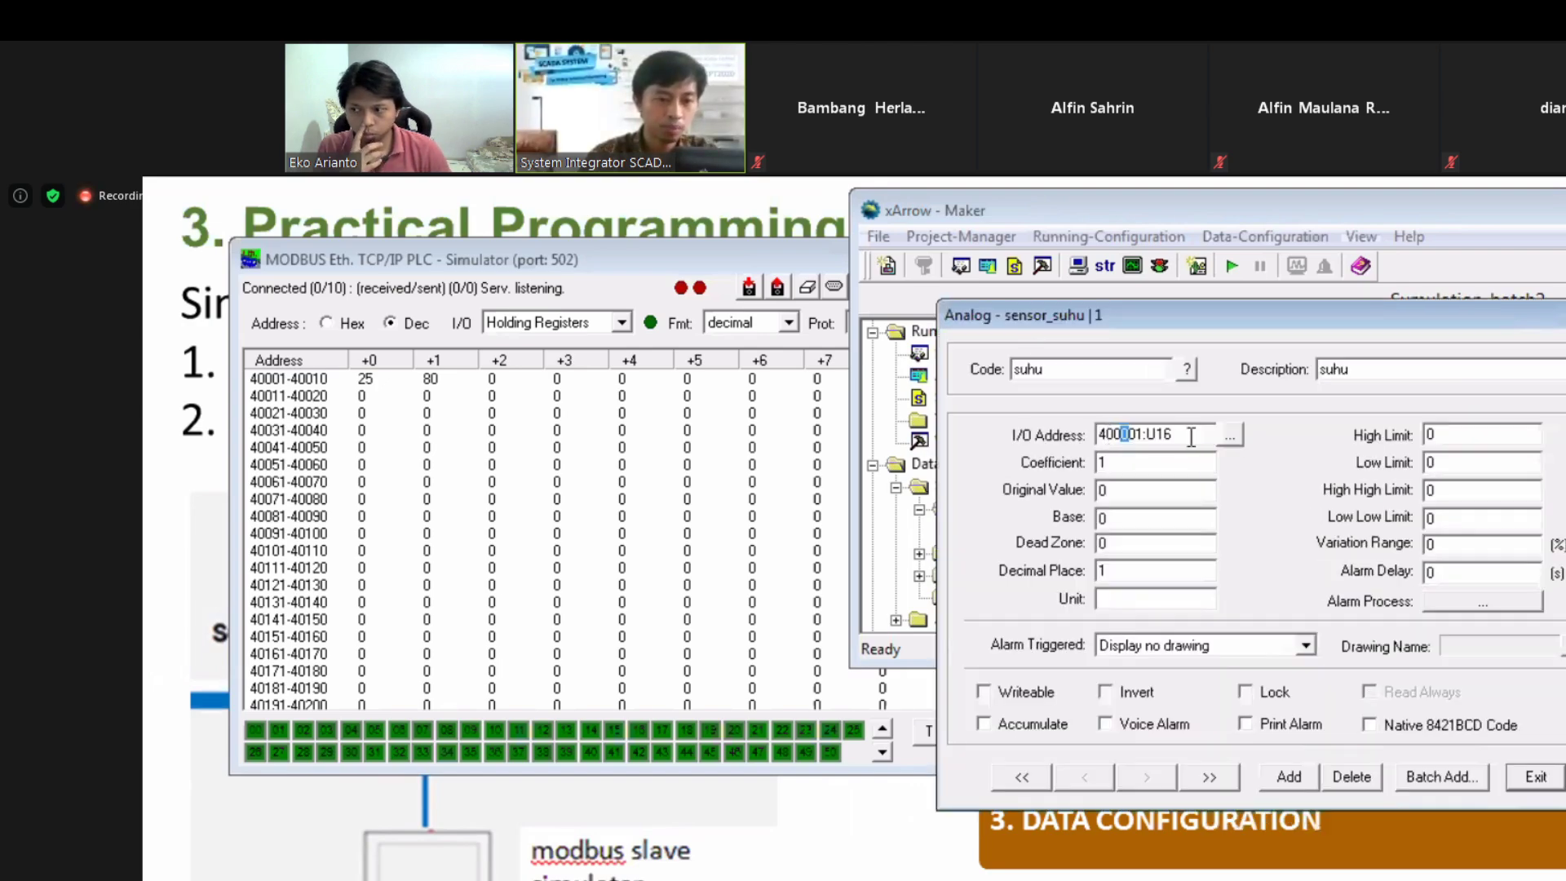
click(1291, 779)
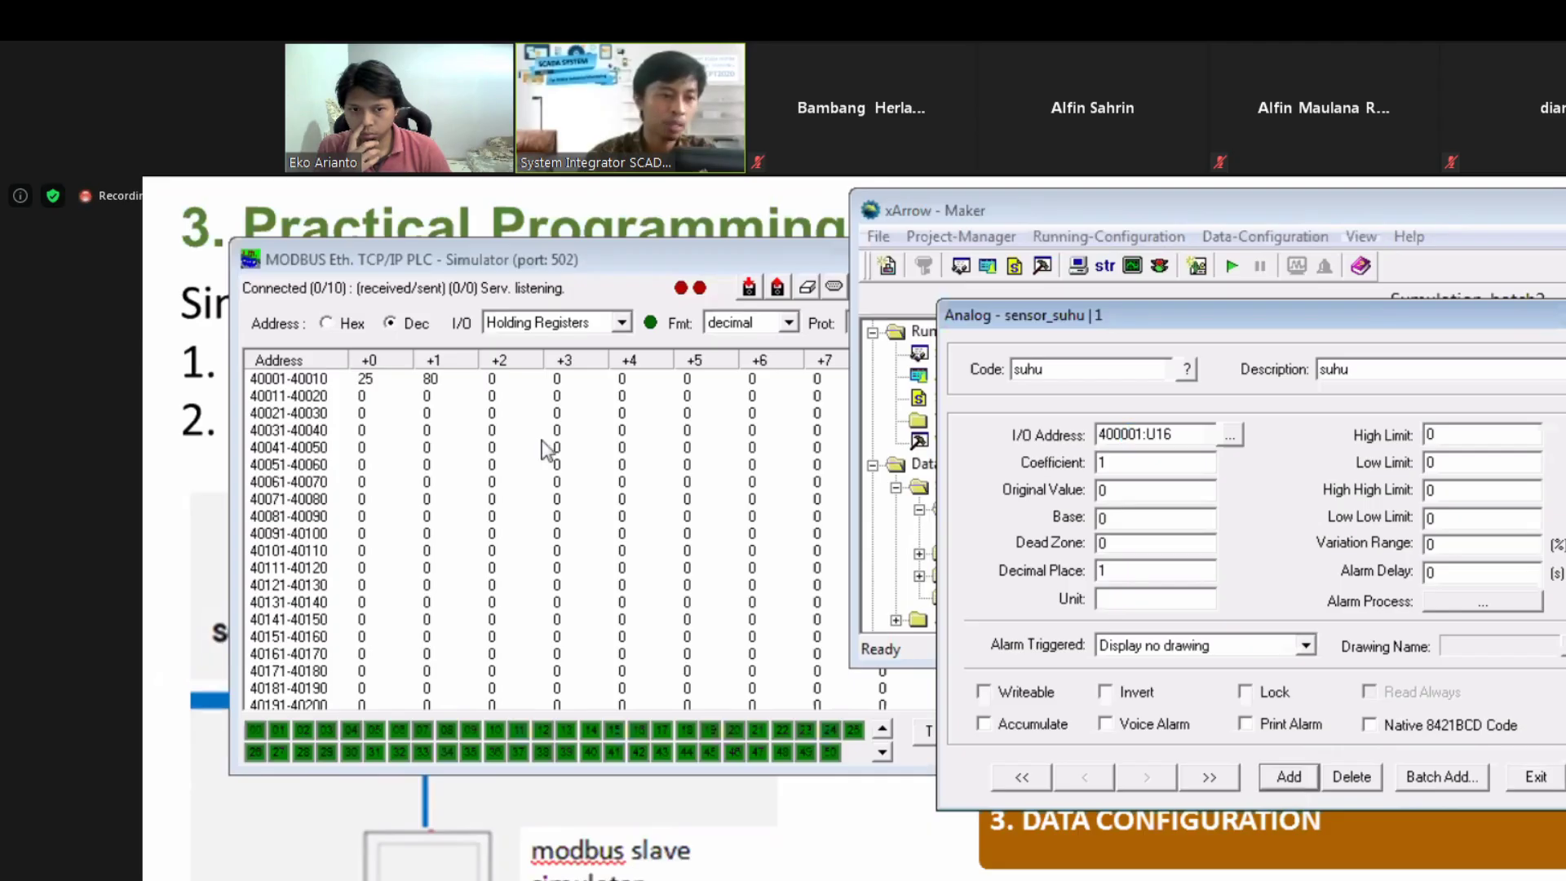
double_click(429, 379)
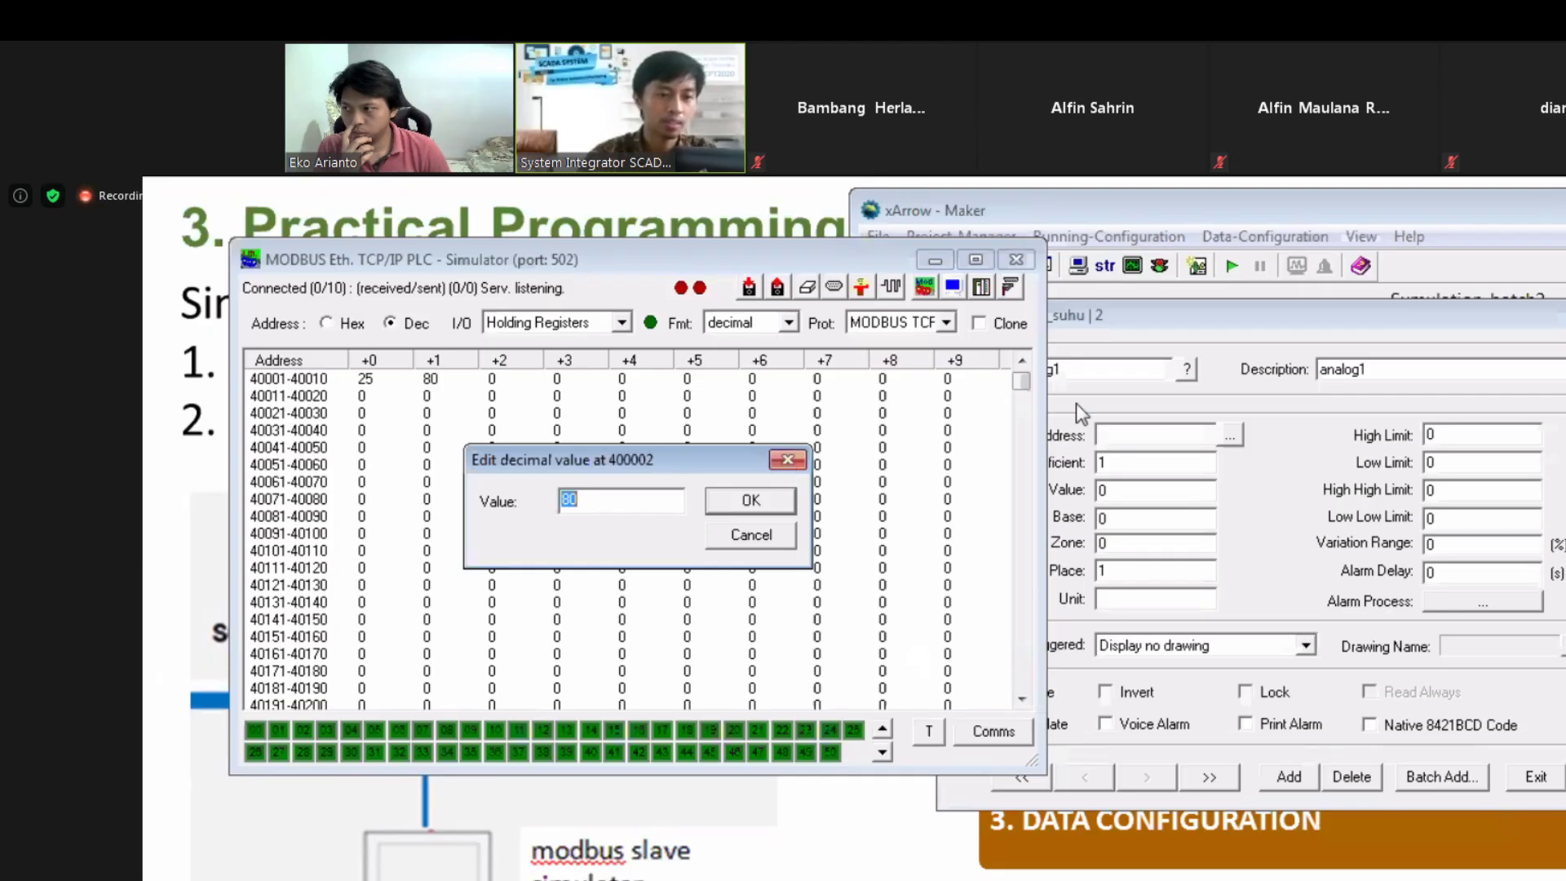
click(788, 460)
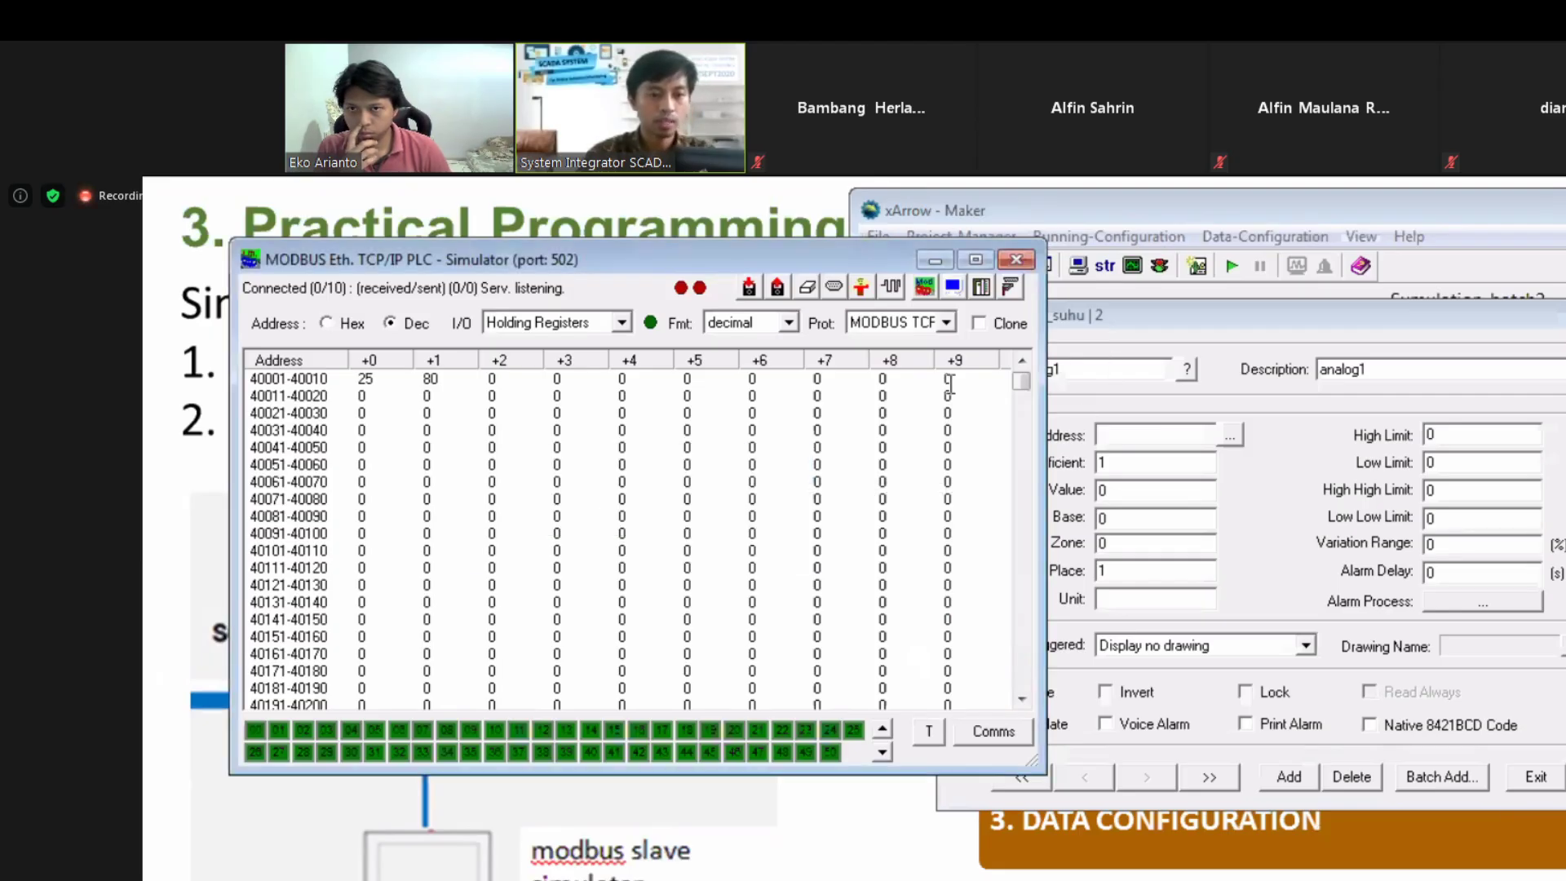
Step: Return to xArrow Maker and set both the code and description of the new analog point to RH
key(alt+Tab)
text(RH)
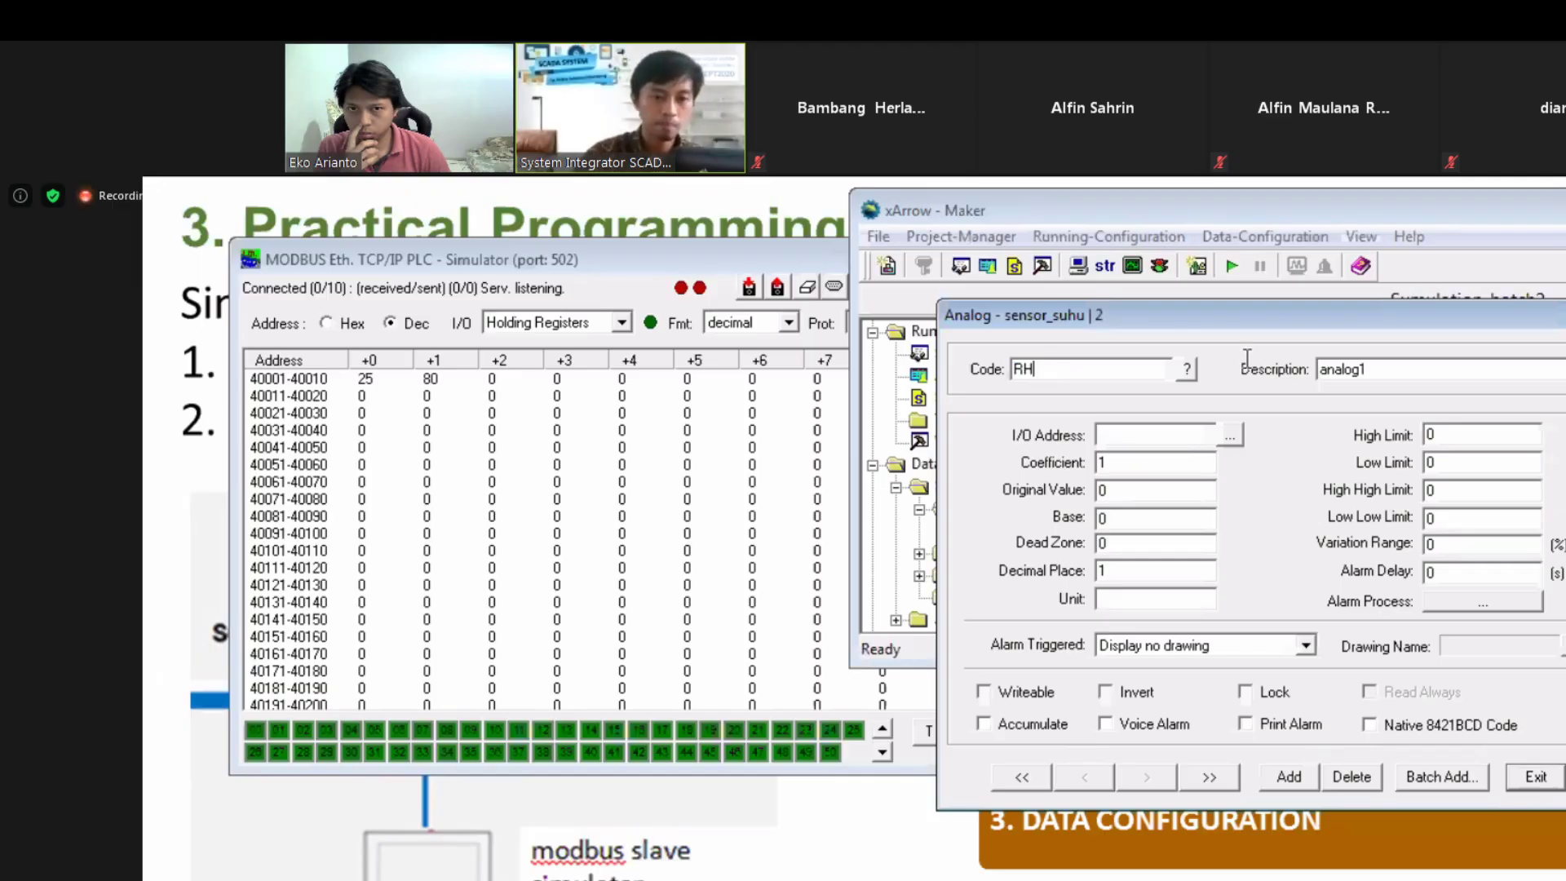
key(Tab)
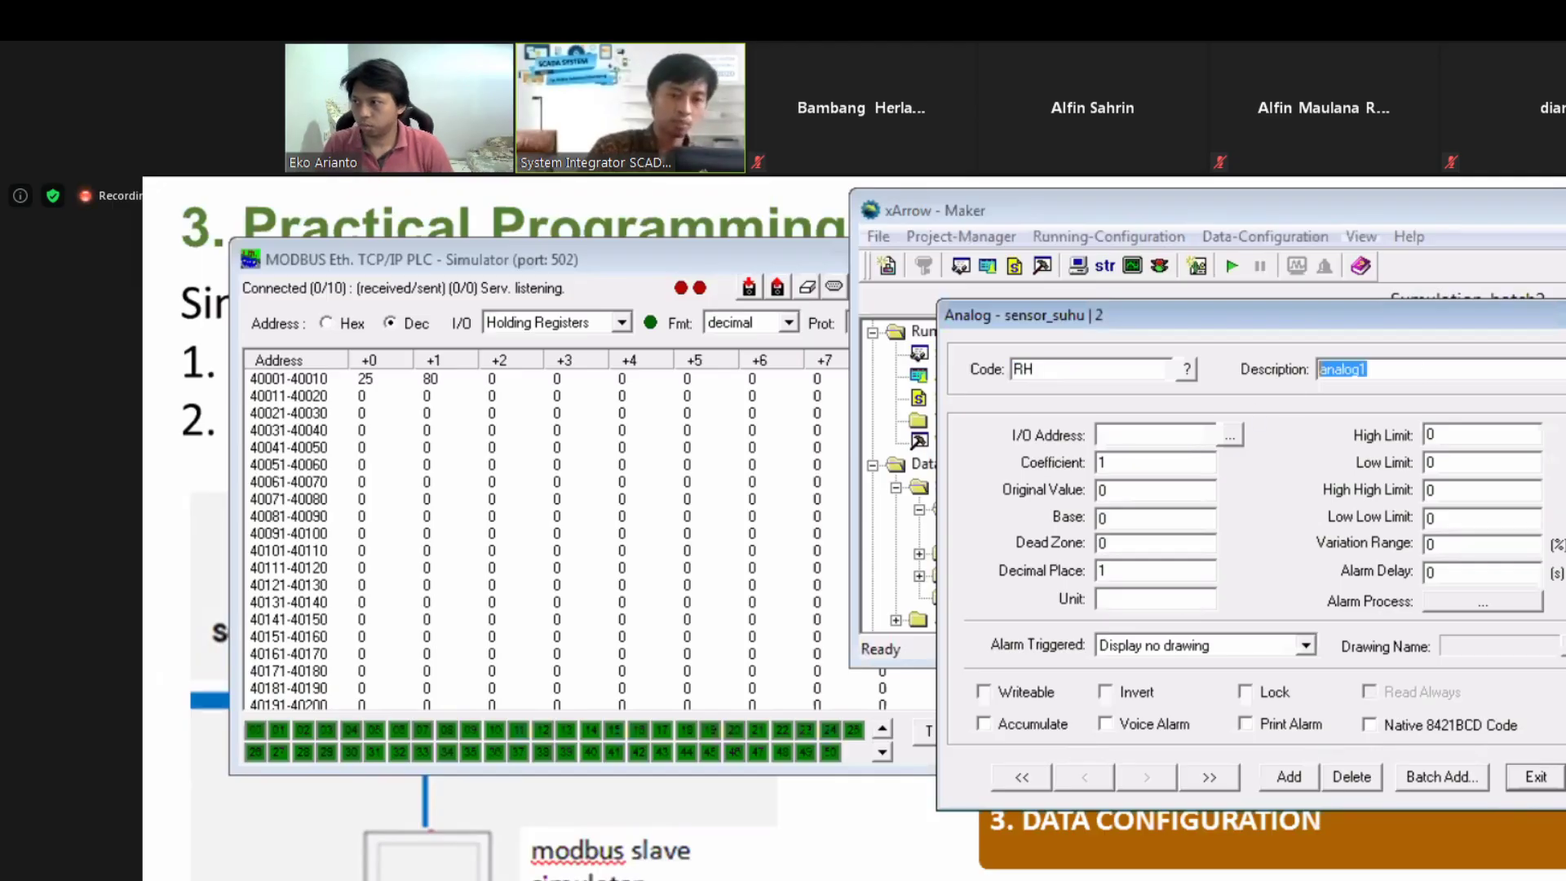
text(RH)
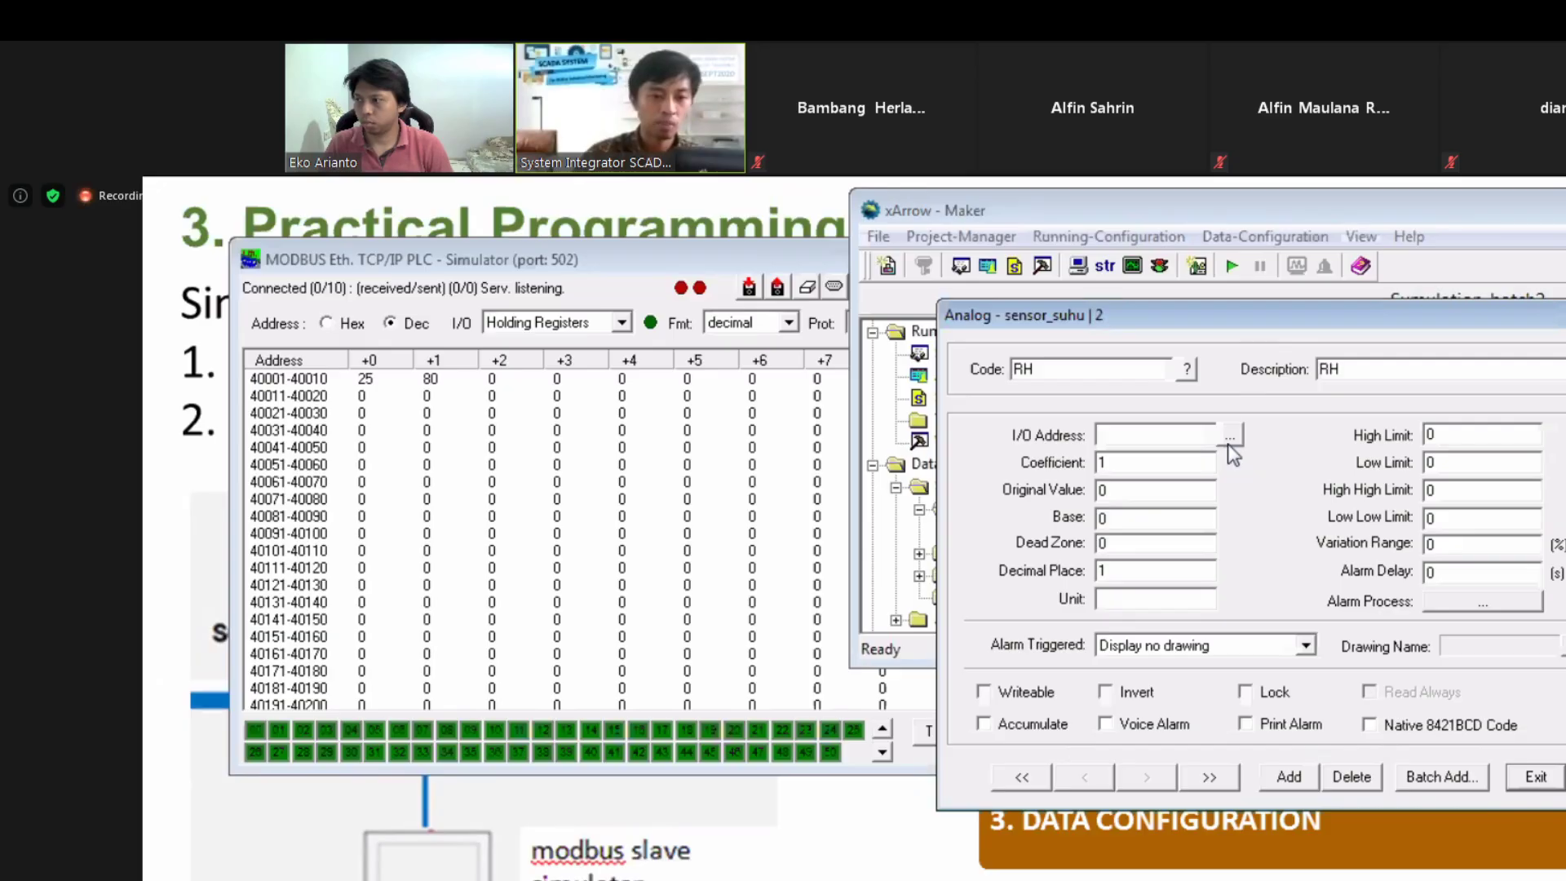
Step: Set the RH point's I/O address to 40002 with the U16:16-bit Unsigned Integer format
click(1230, 435)
text(40002)
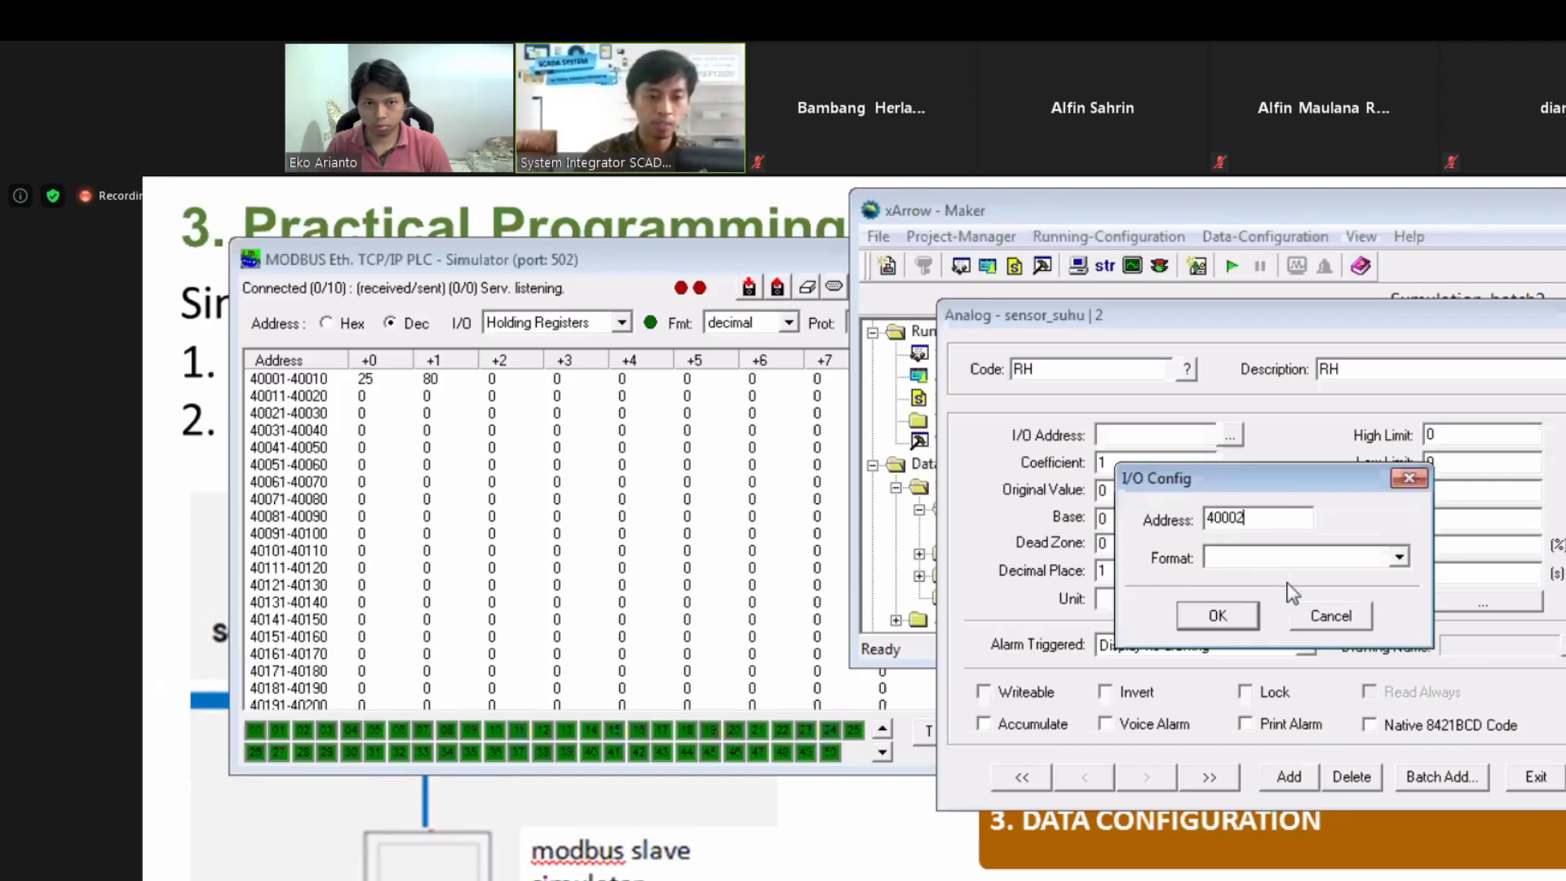
click(1288, 557)
key(Return)
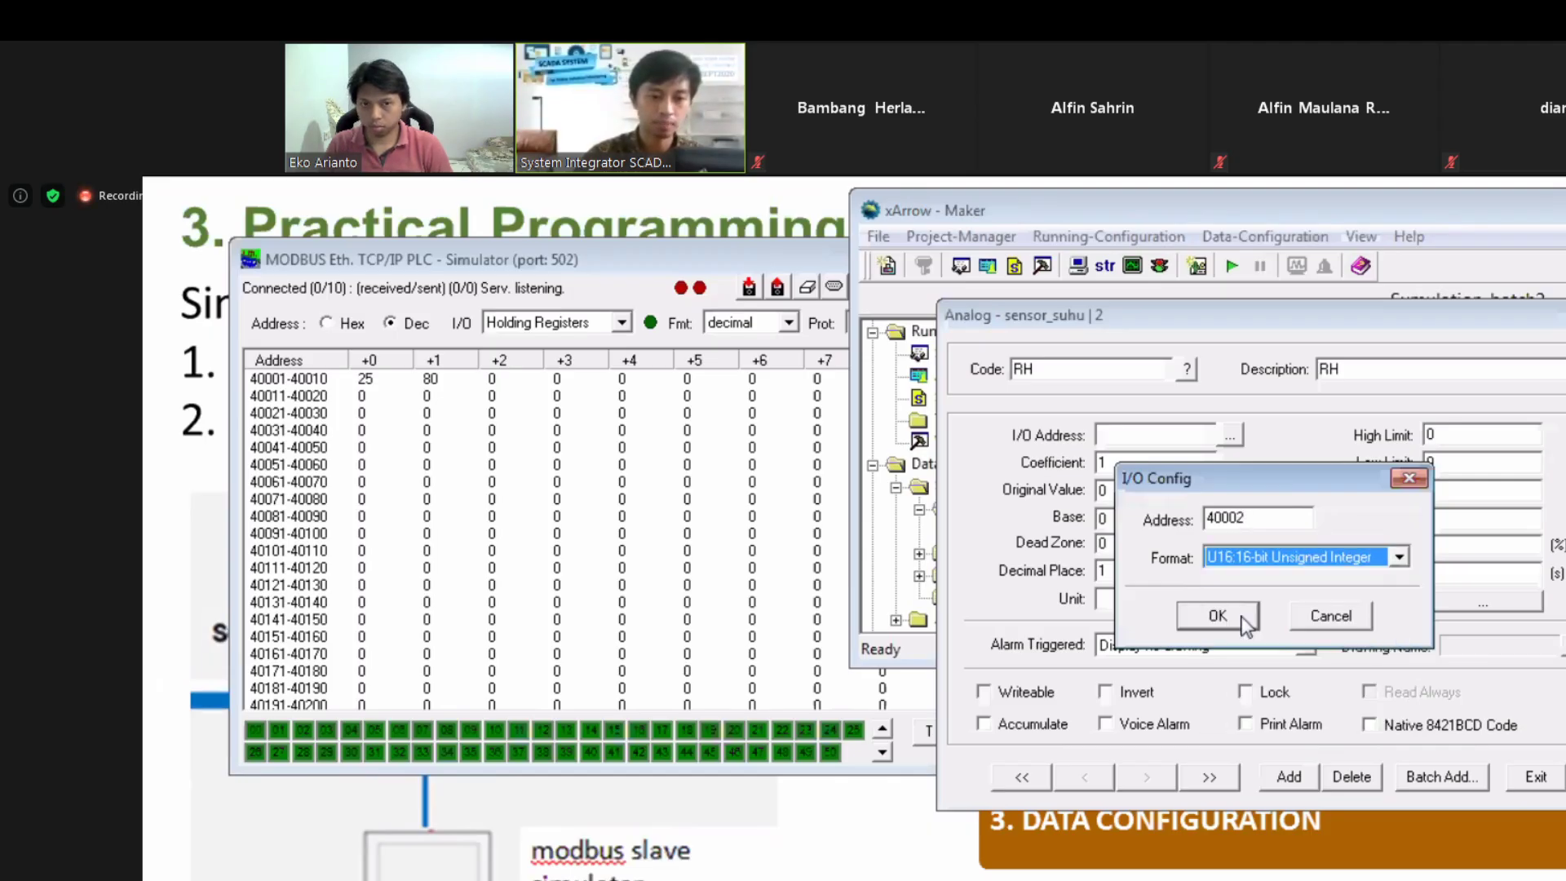
click(1218, 616)
Step: Close the analog settings and open the sensor_suhu station's list of analog points
drag(1177, 318, 1220, 374)
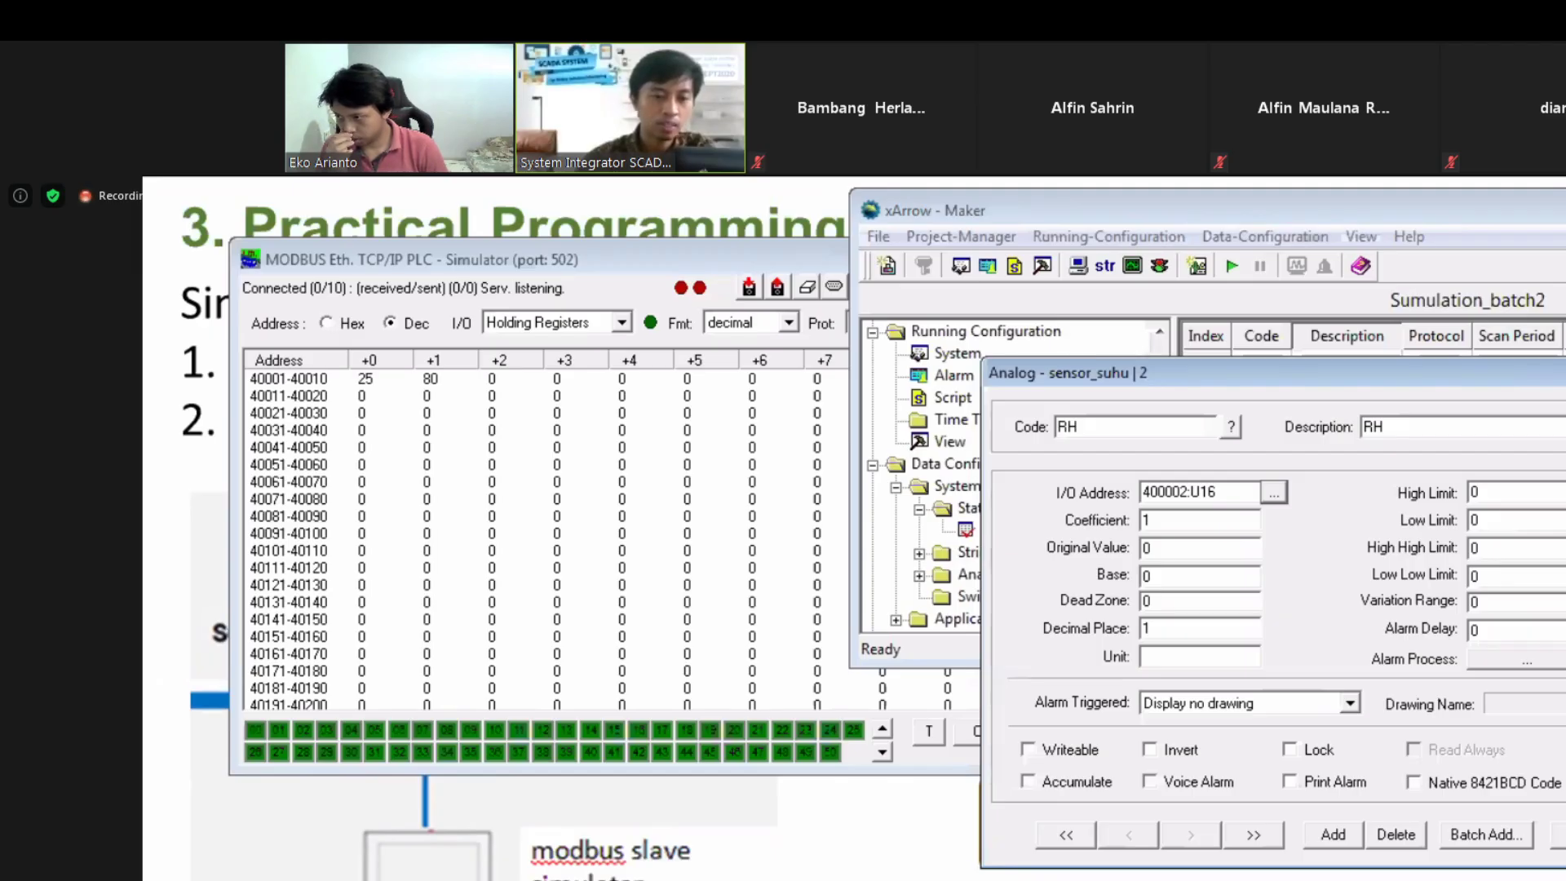
click(1251, 224)
drag(1251, 212, 1168, 199)
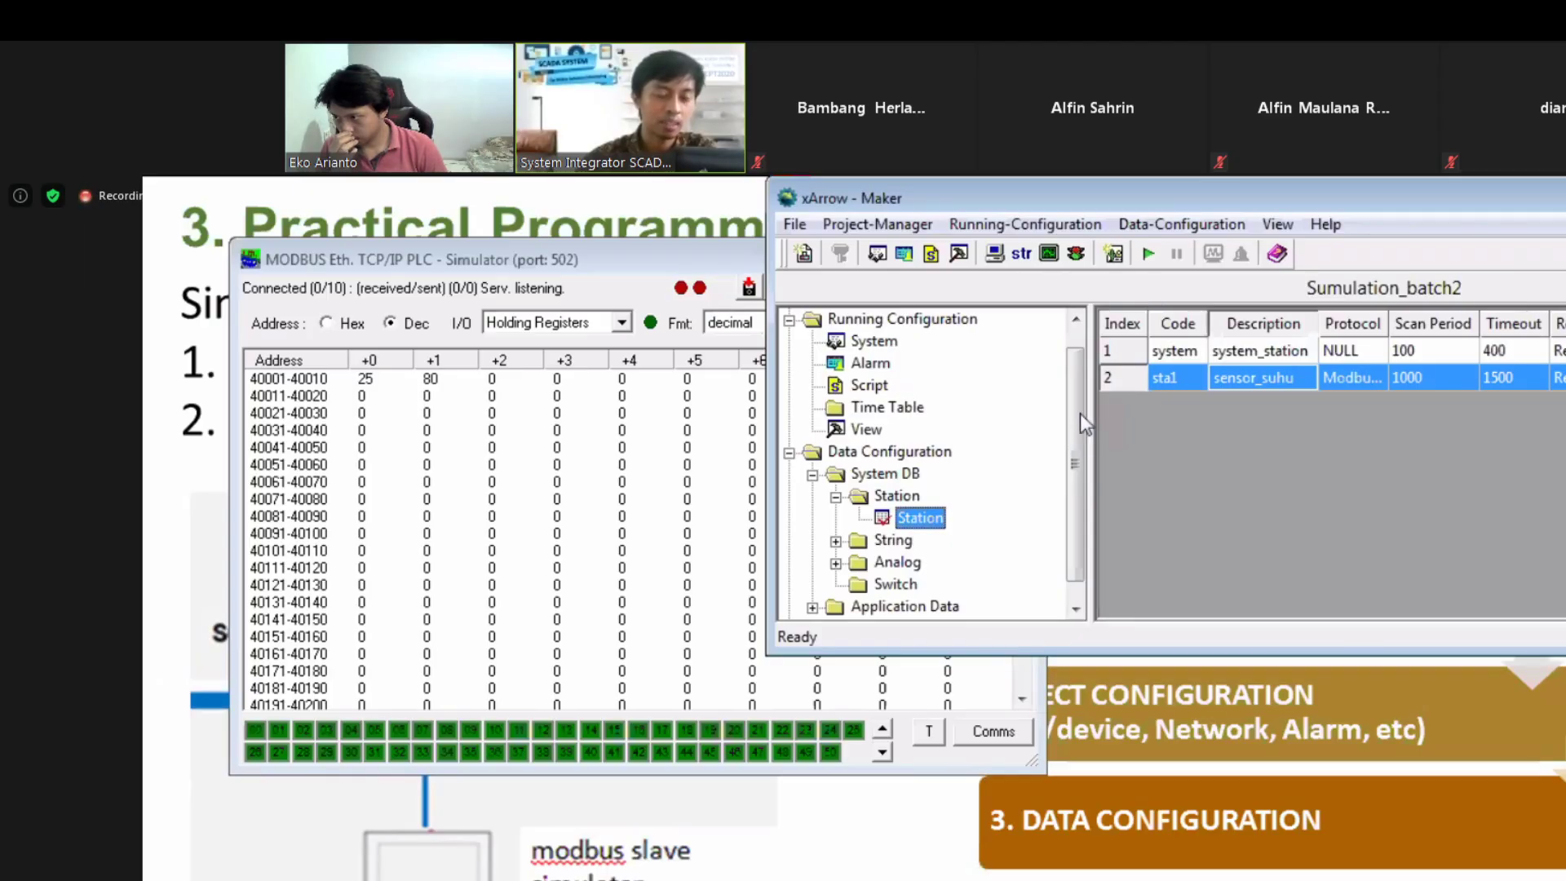
scroll(1074, 466, up, 1)
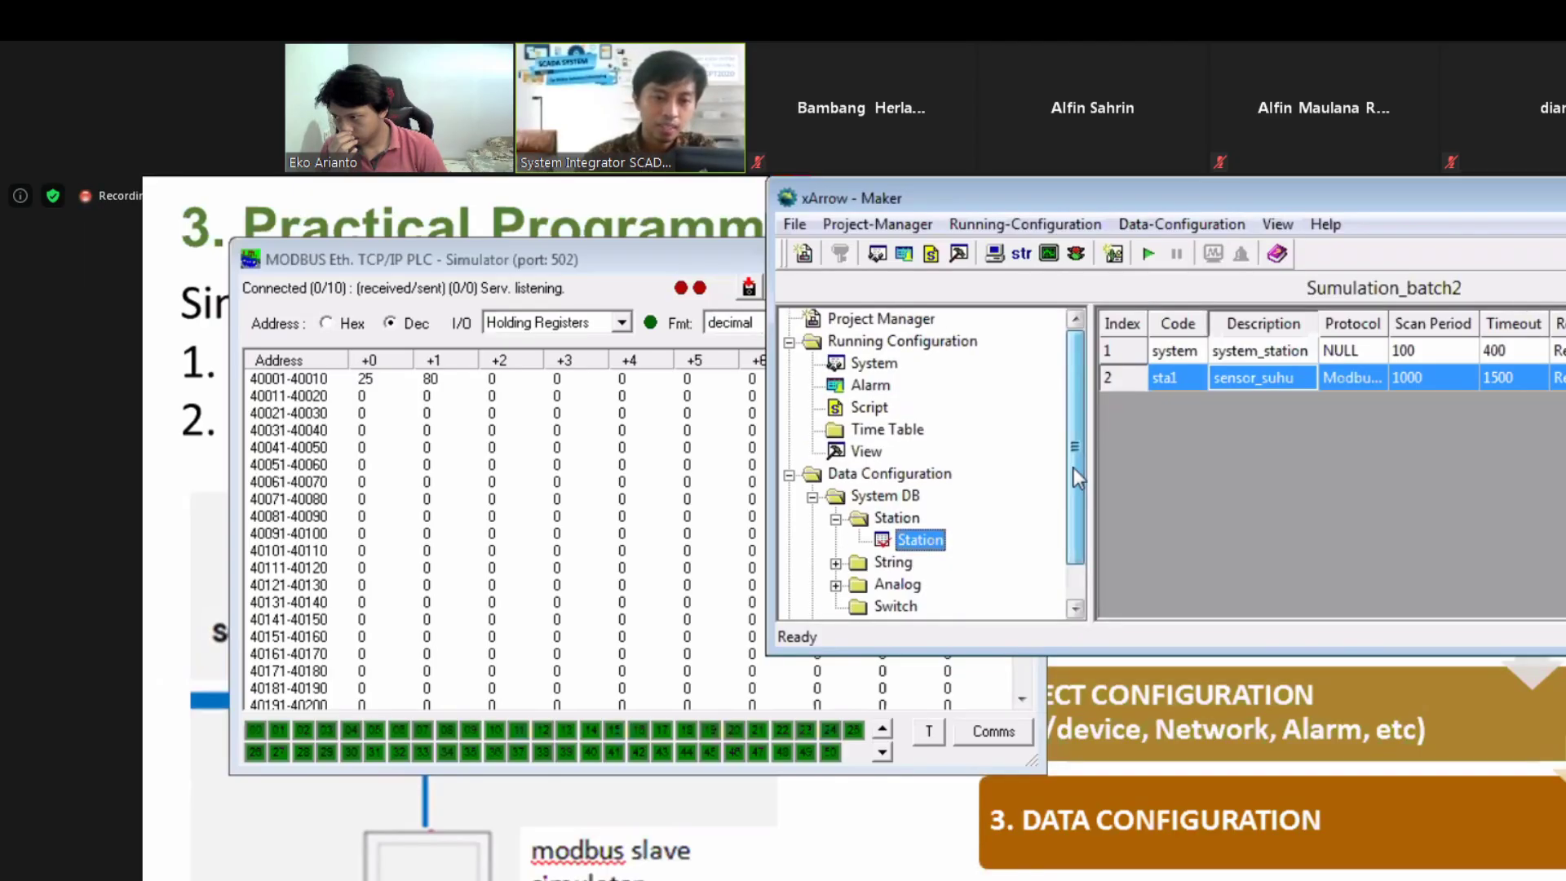
scroll(1074, 466, down, 1)
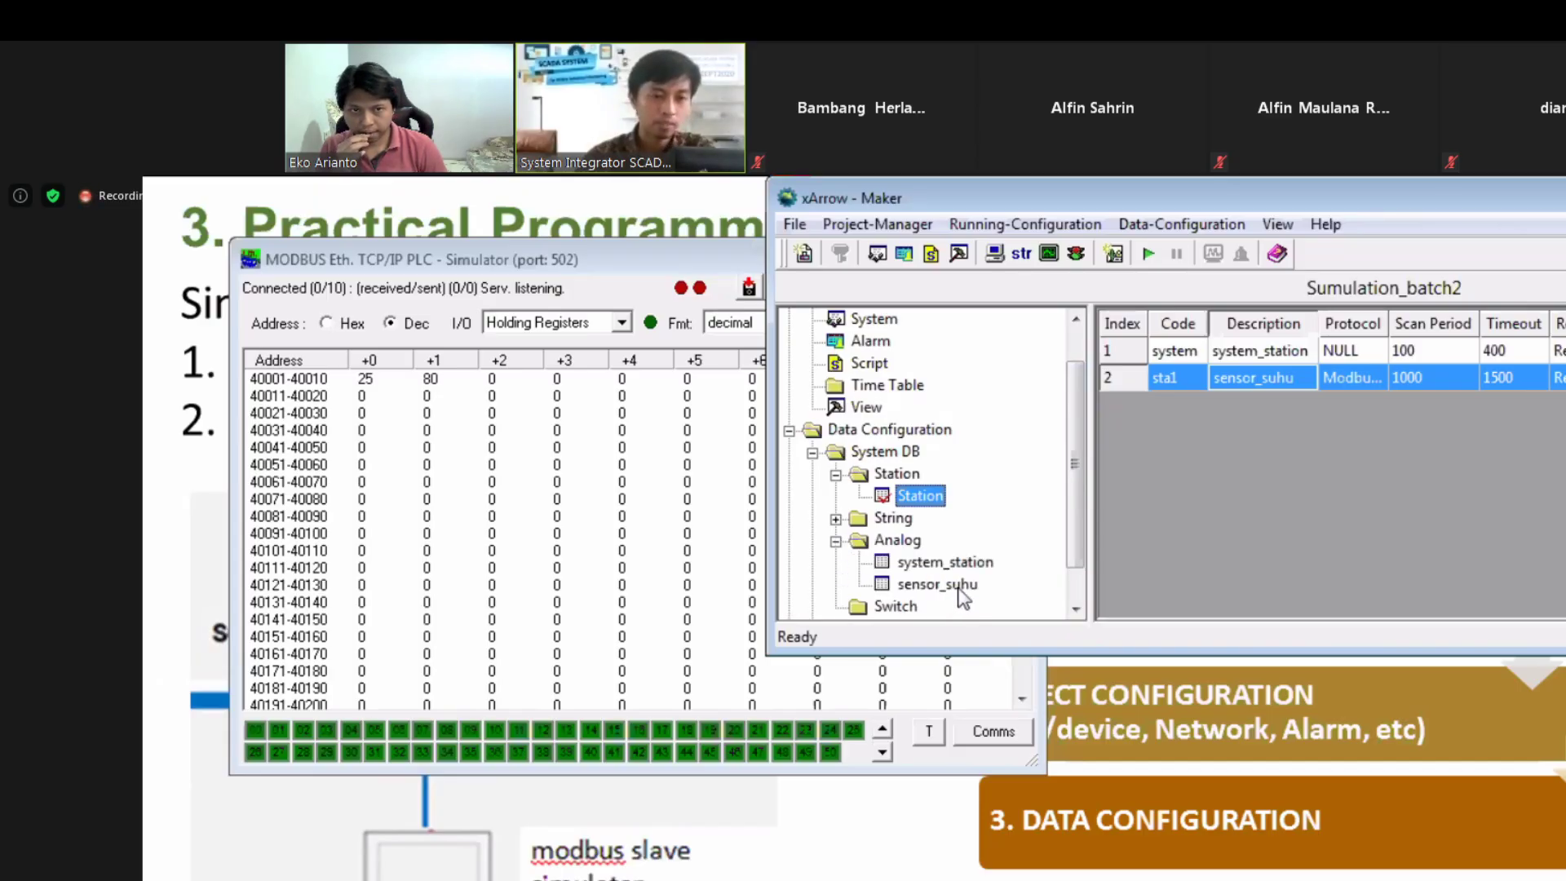
click(959, 587)
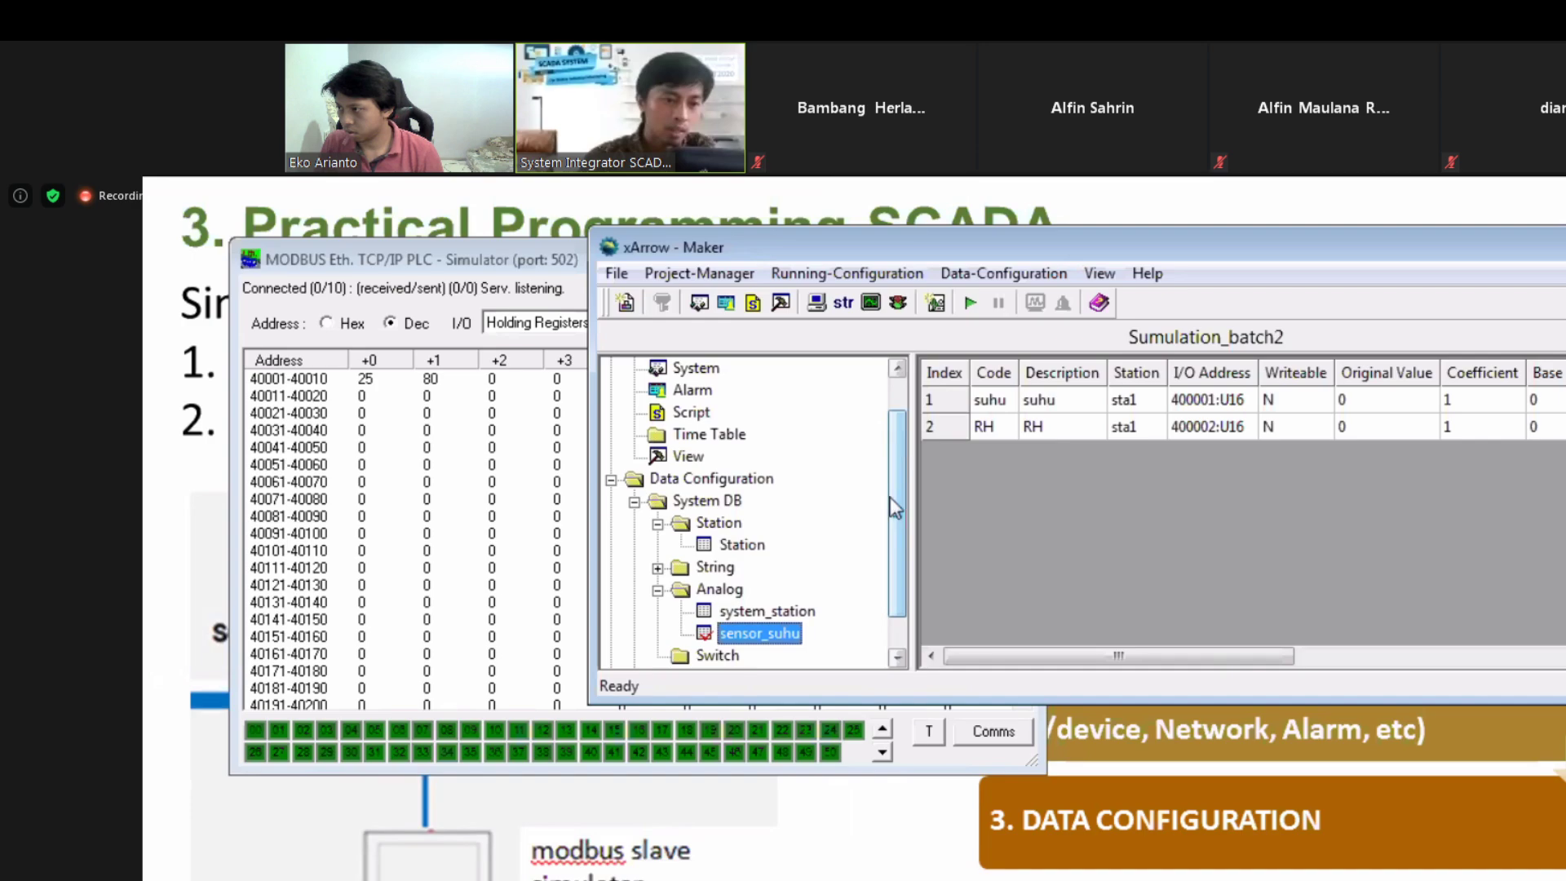
Step: Open the default drawing under Drawing Configuration and bring the xArrow Maker windows back to the front
scroll(895, 507, down, 1)
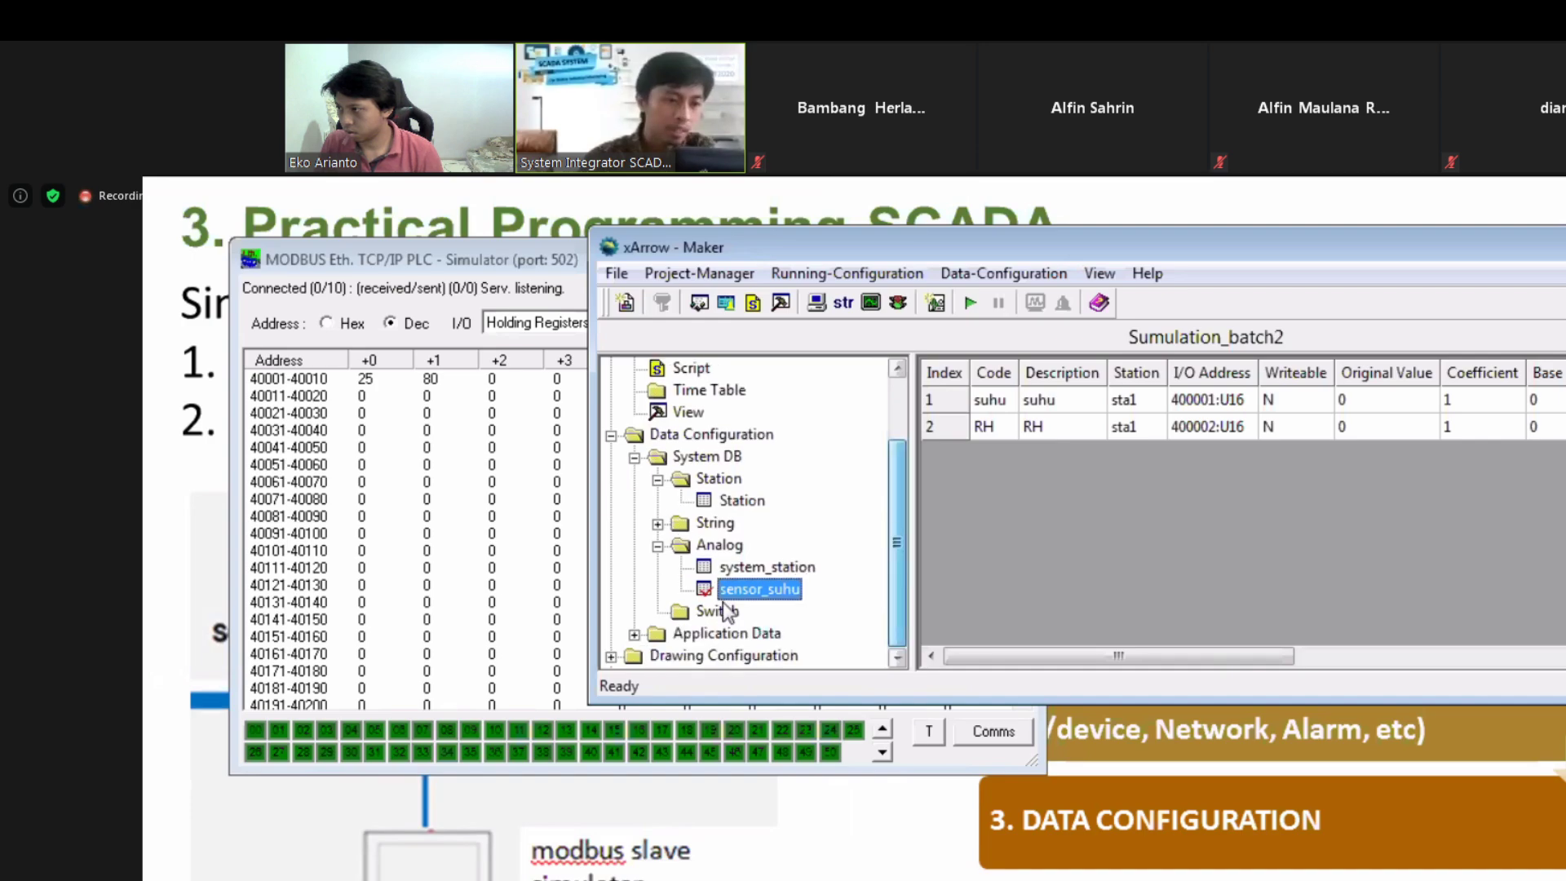
click(610, 656)
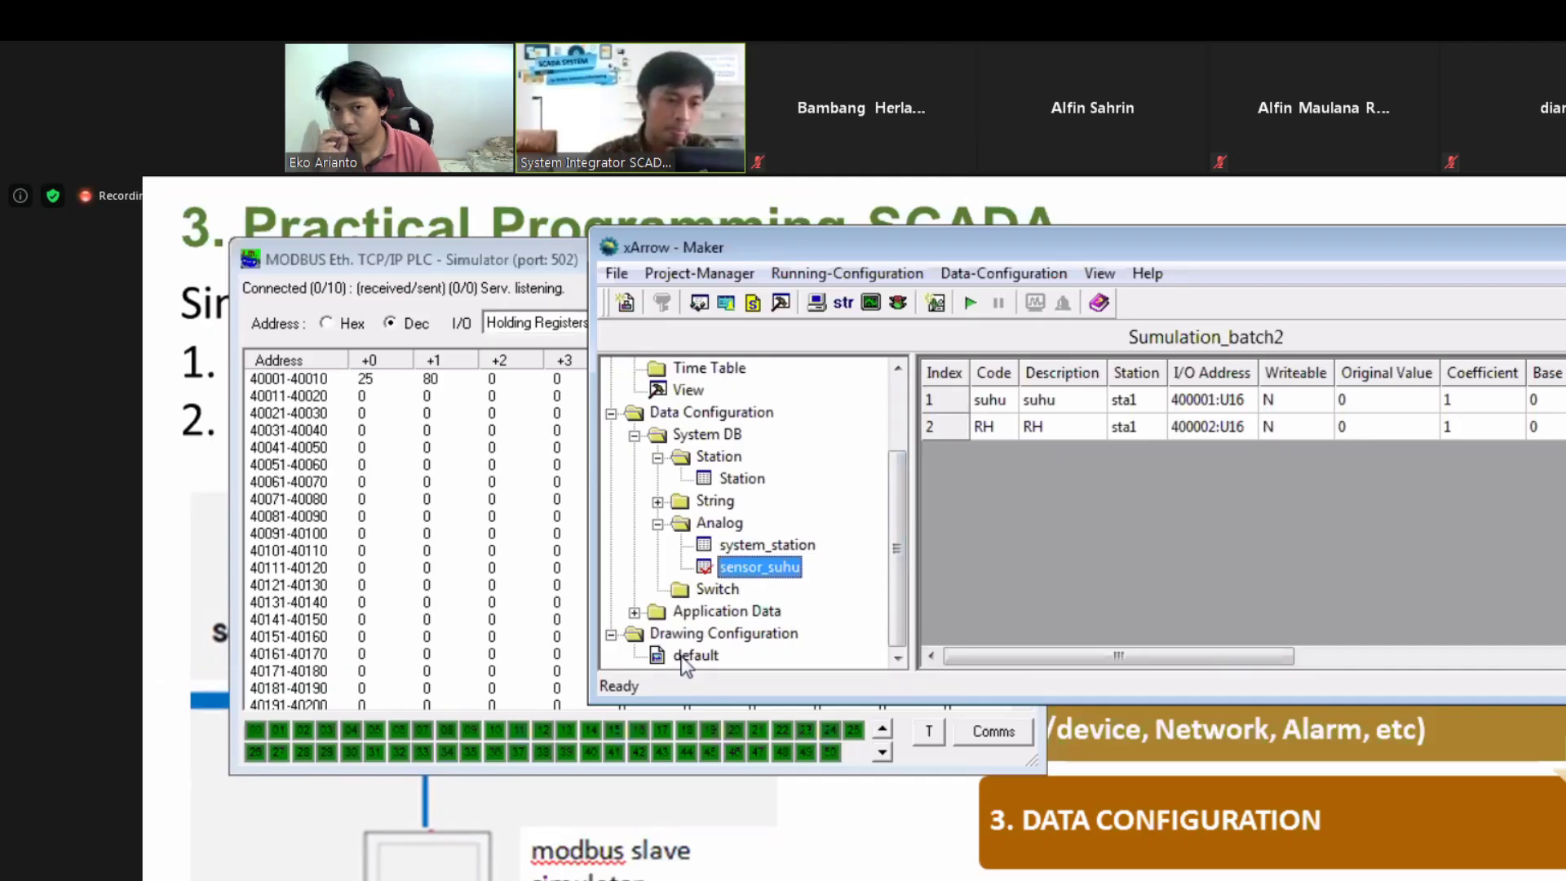
click(685, 657)
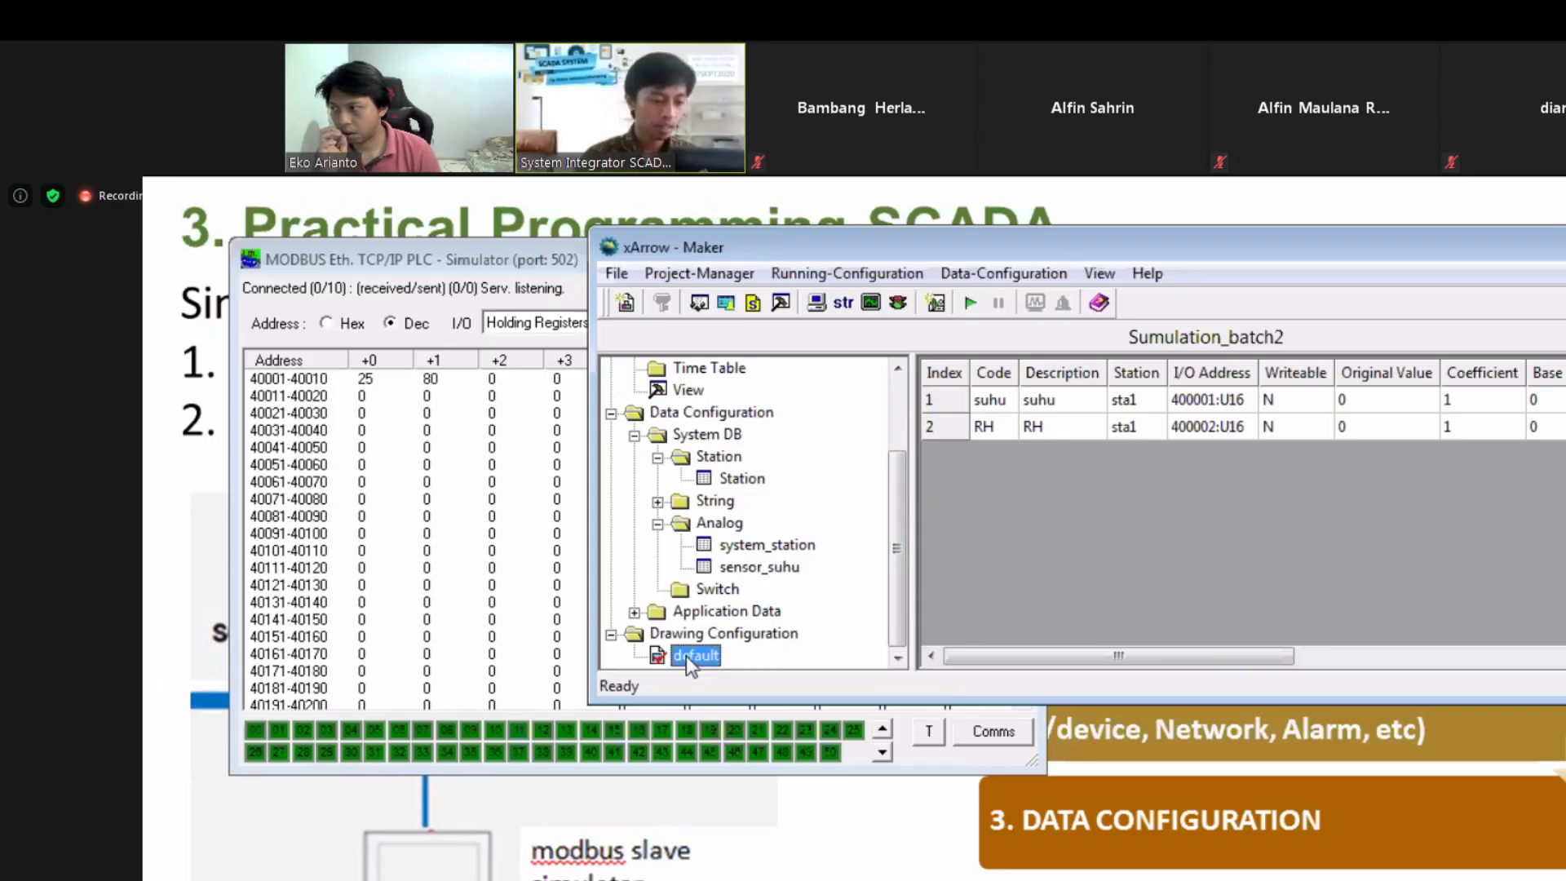
key(alt+Tab)
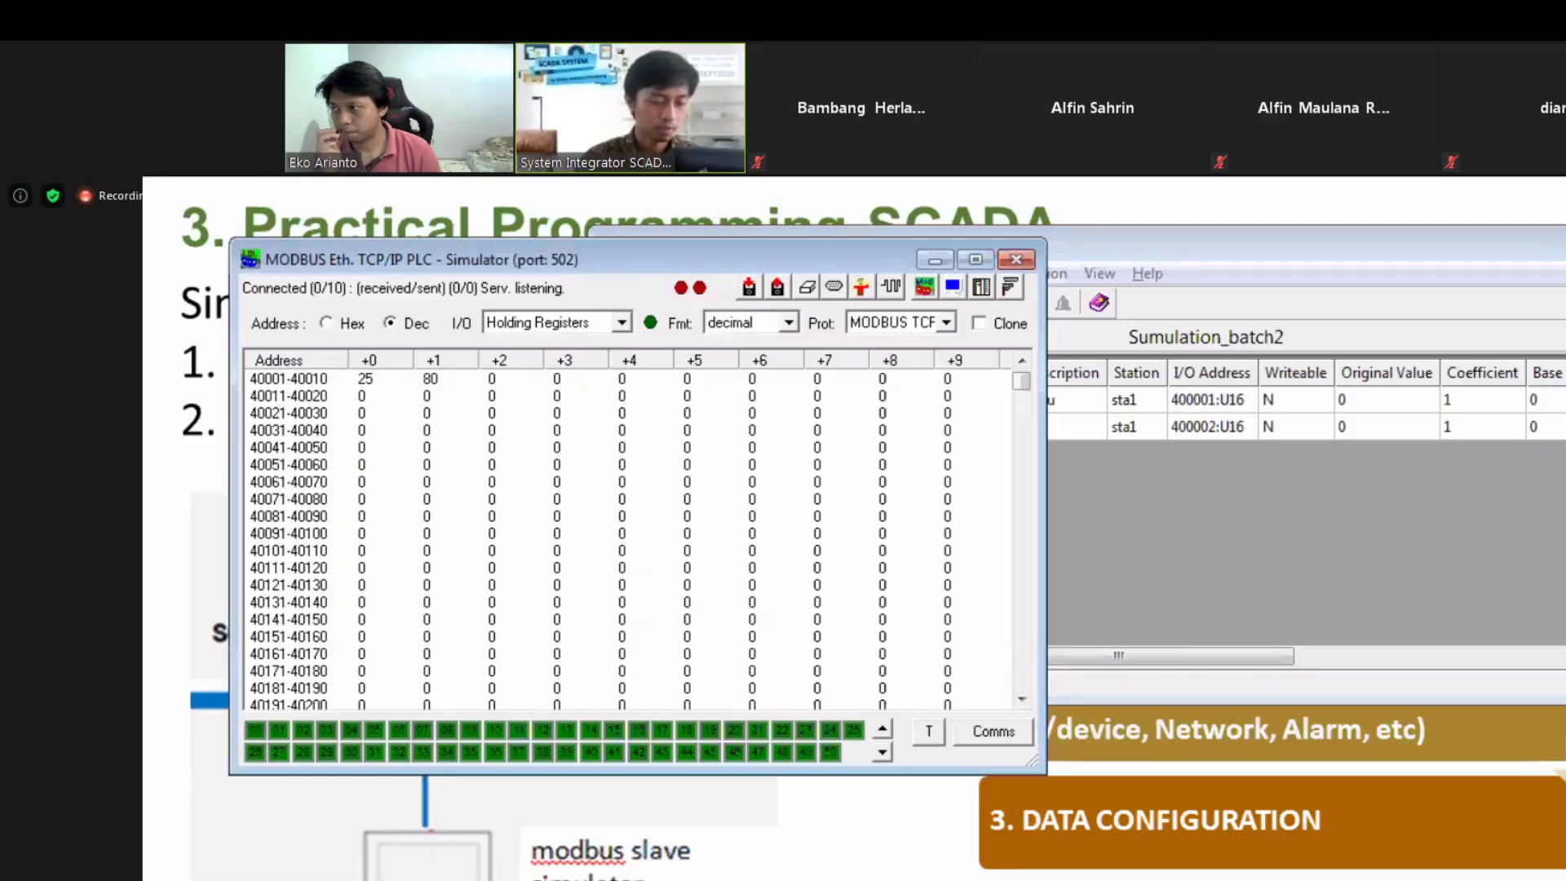
key(super)
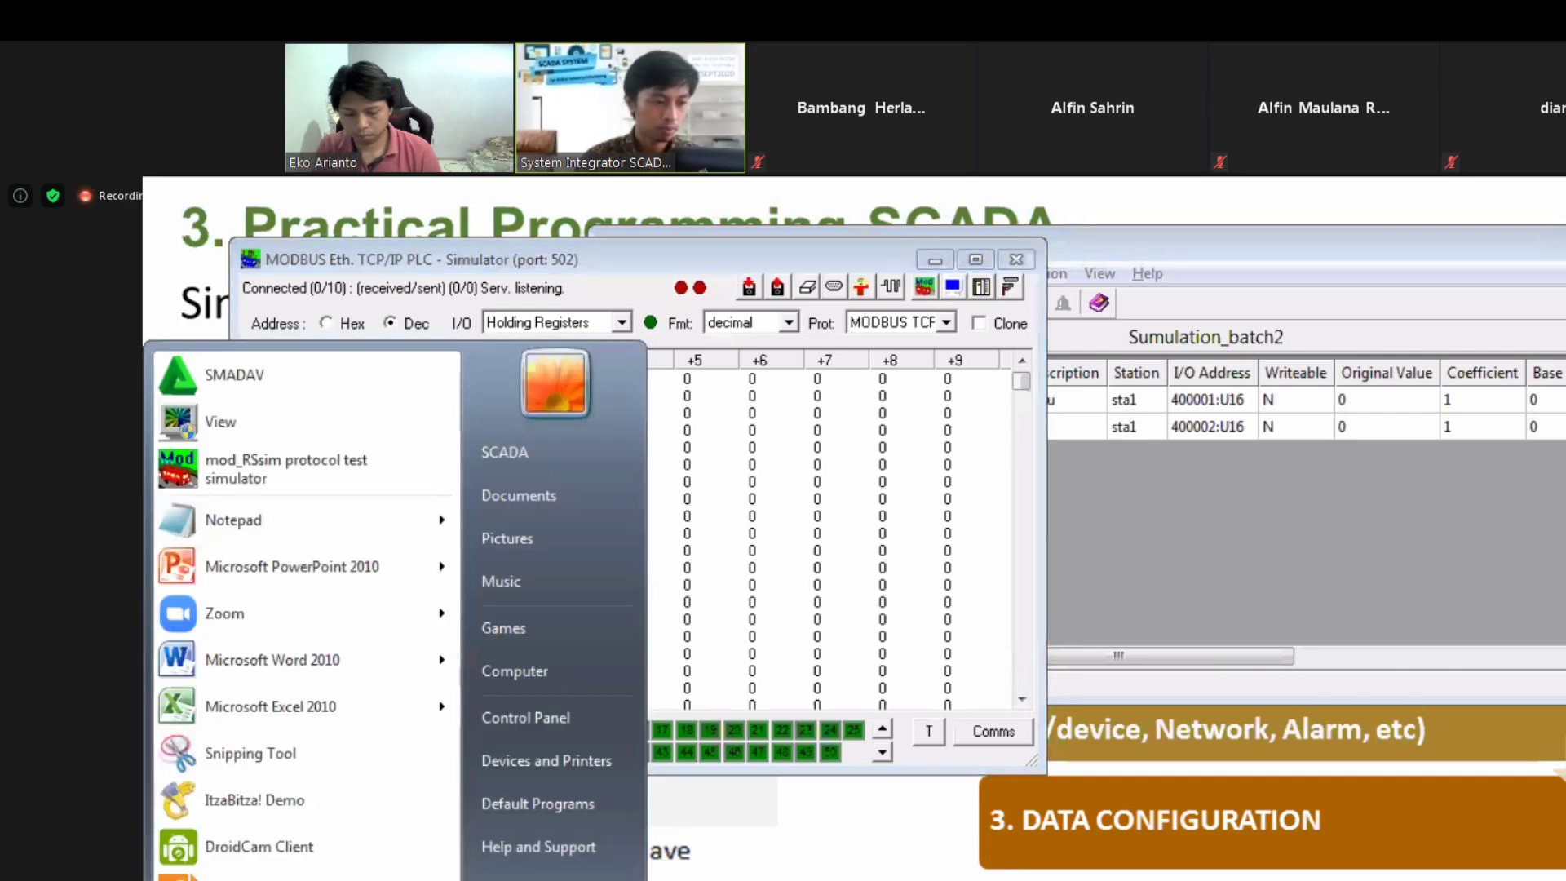
key(Escape)
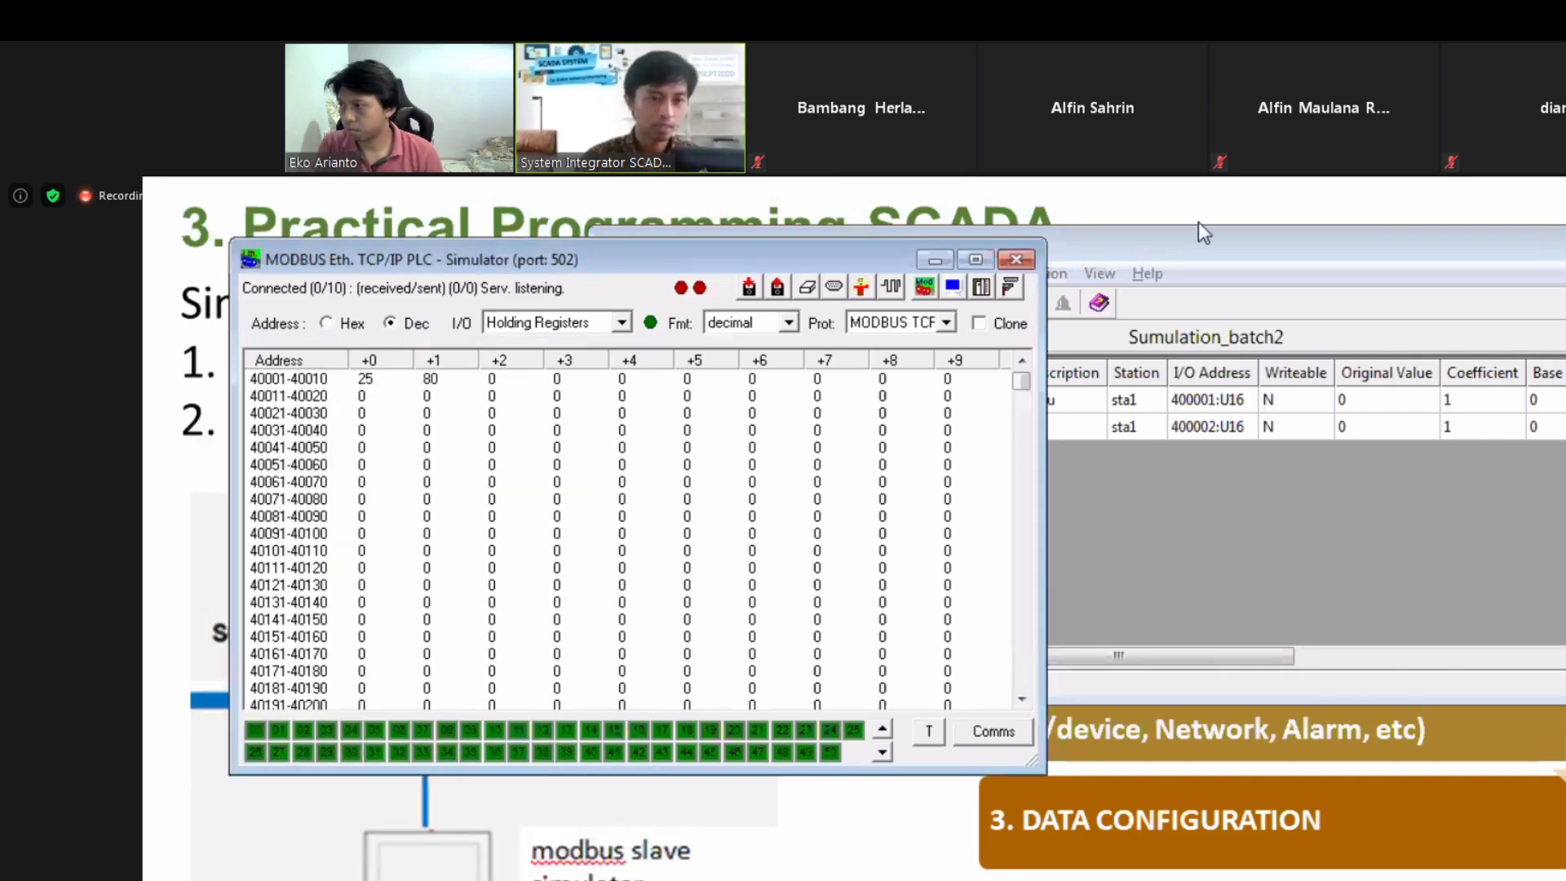
click(1153, 248)
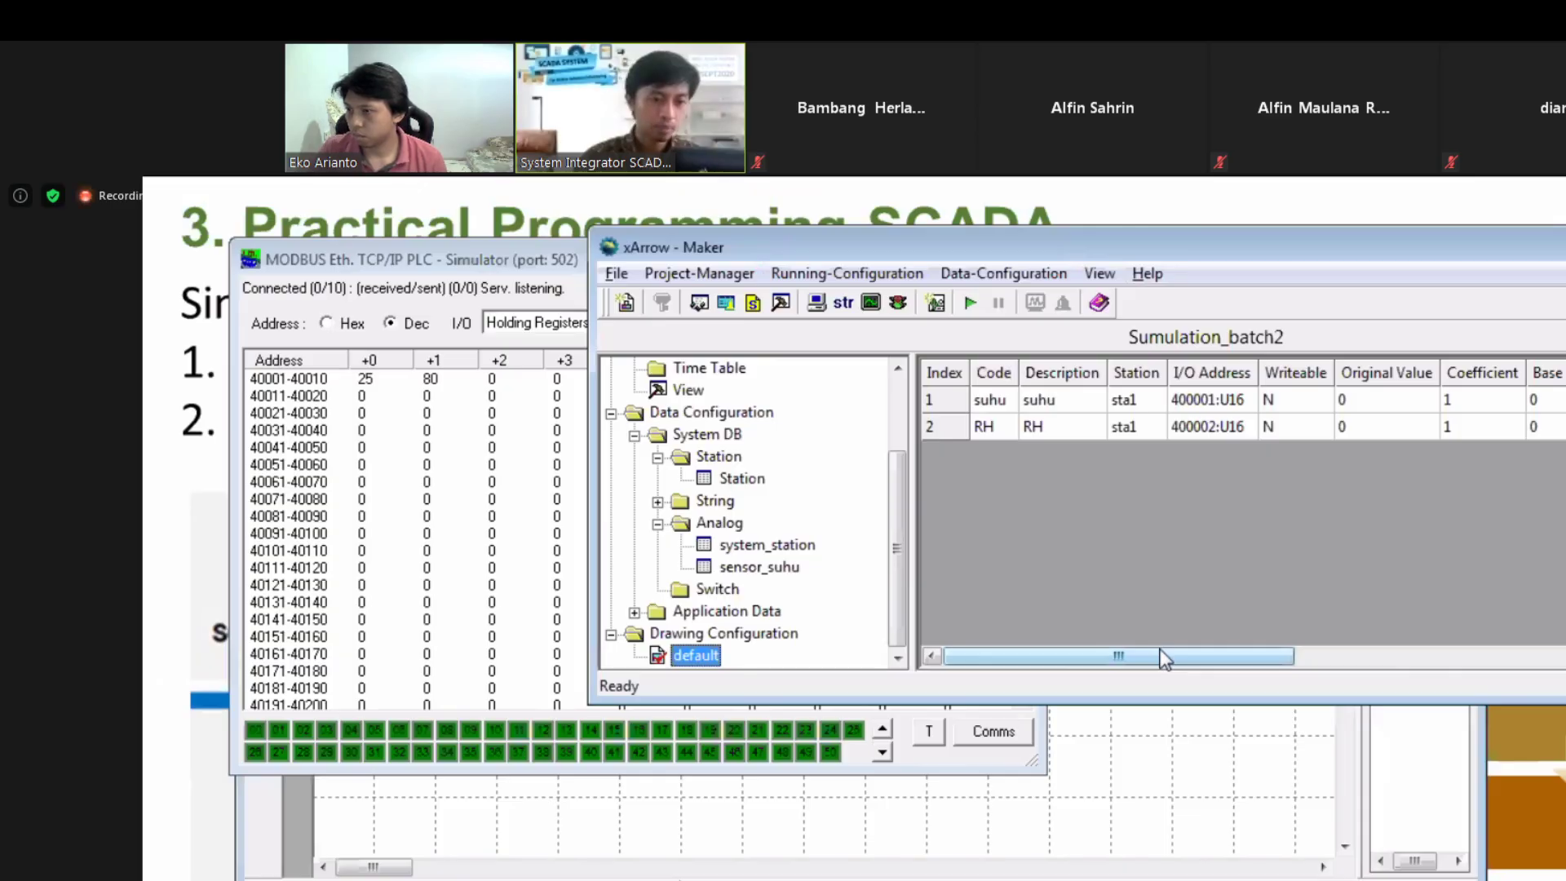
Step: Switch to xArrow Draw, place its window below the analog point list of xArrow Maker and widen it
key(alt+Tab)
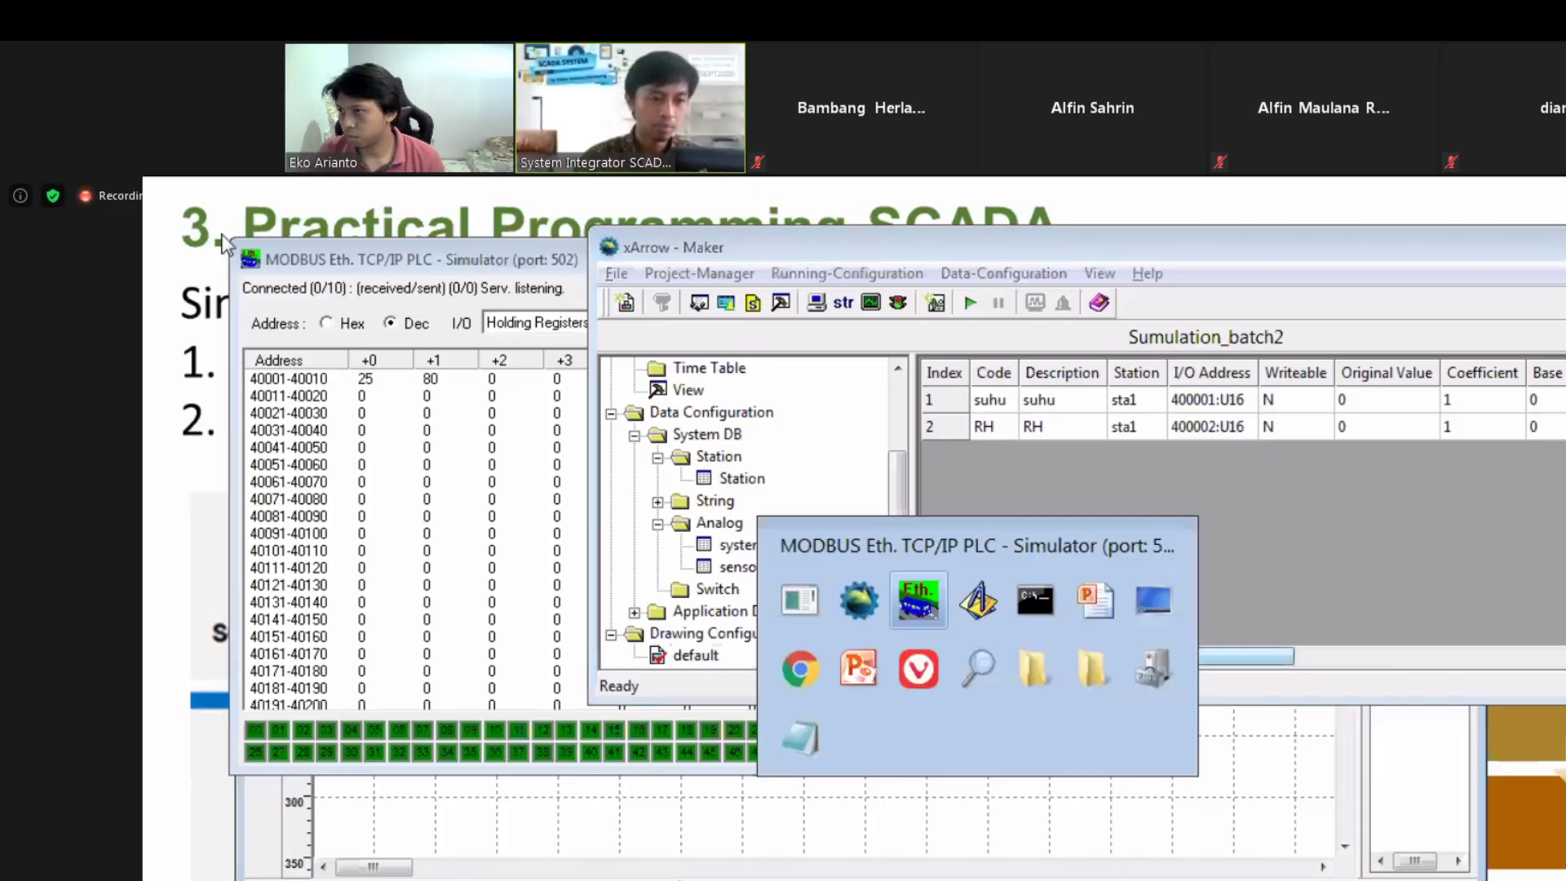
key(Tab)
drag(359, 286, 408, 308)
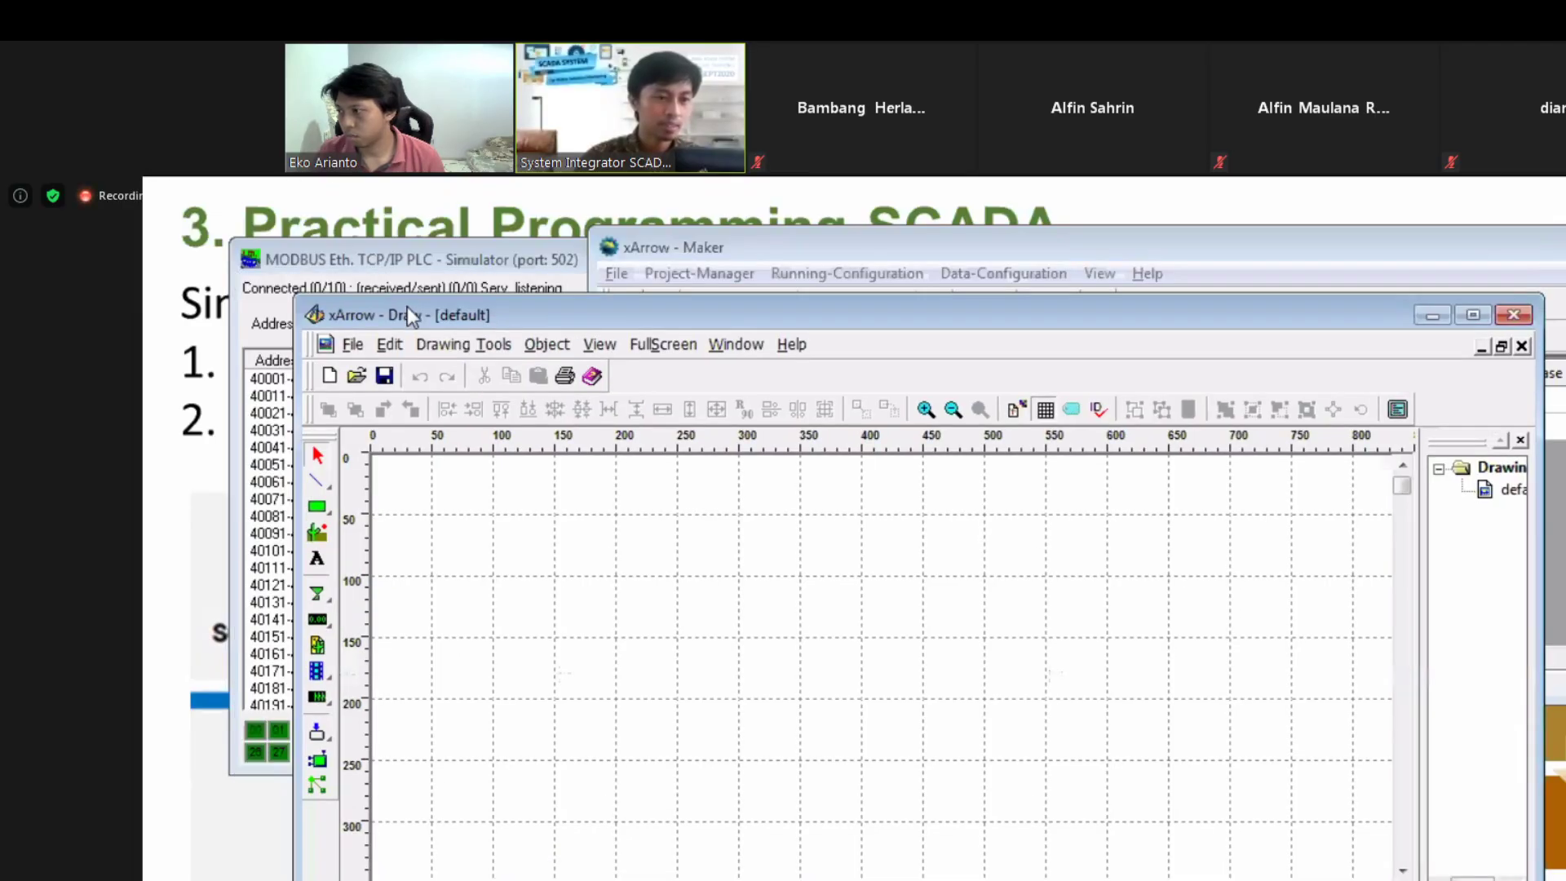
double_click(407, 310)
double_click(938, 206)
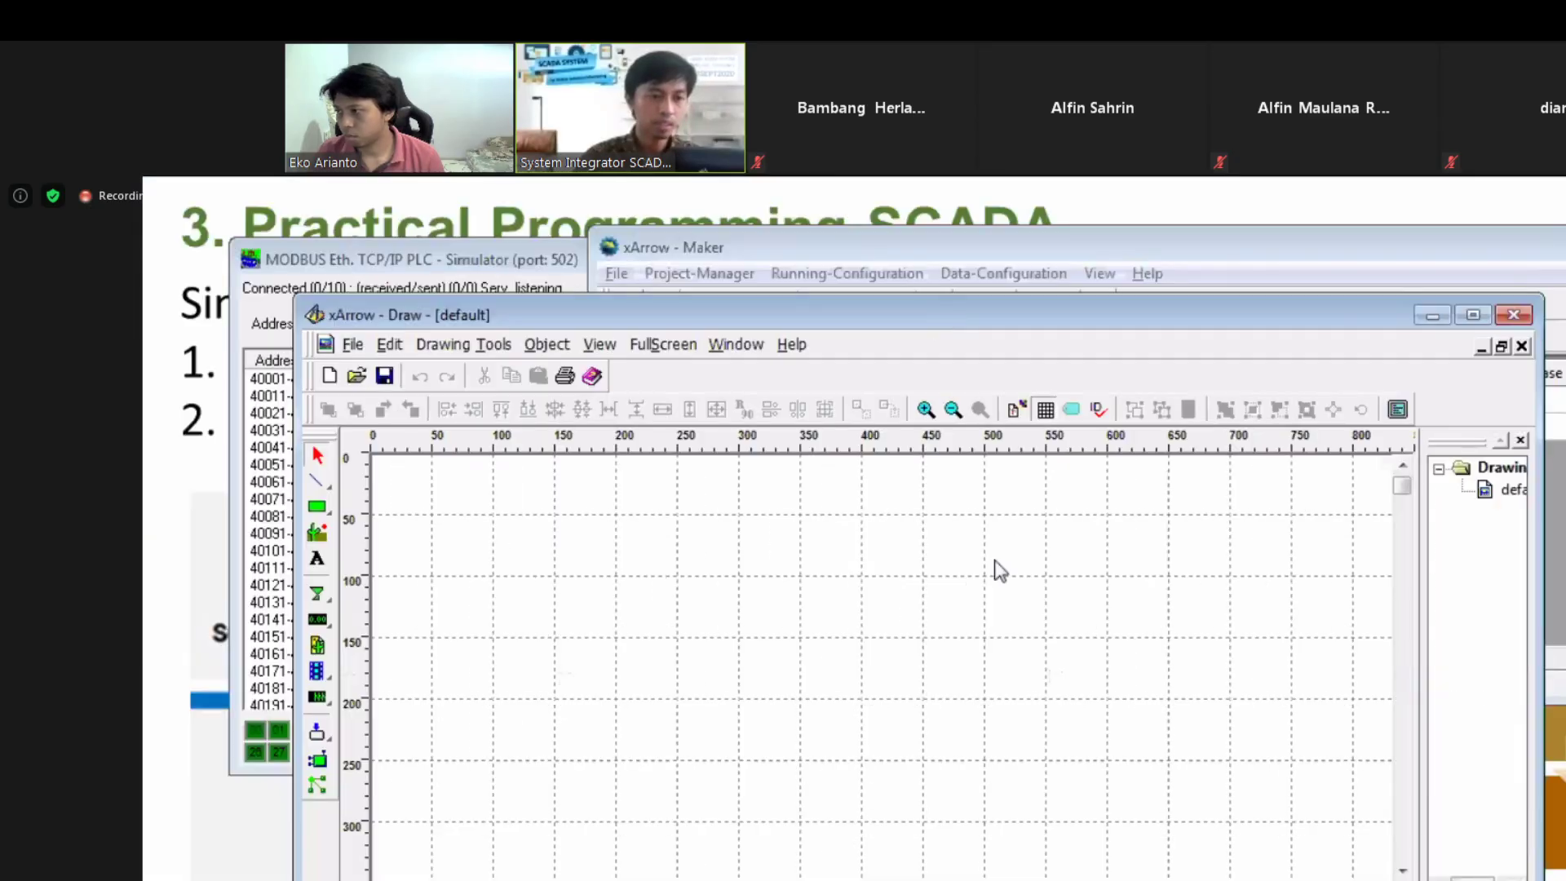
mouse_move(881, 323)
mouse_down()
mouse_move(969, 508)
mouse_move(941, 483)
mouse_move(885, 487)
mouse_up()
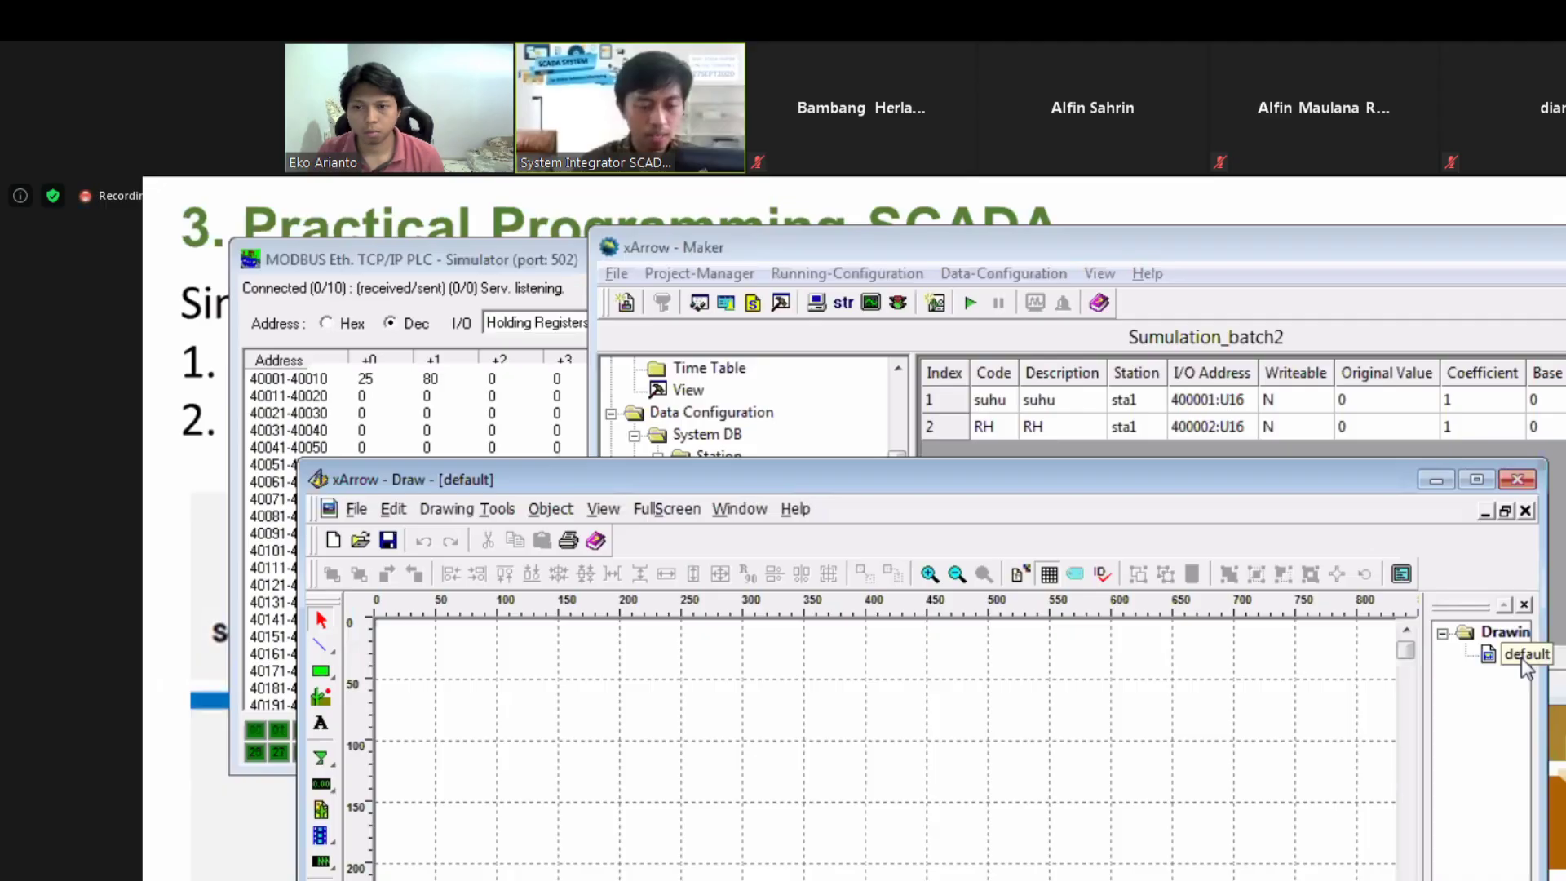
drag(1547, 675, 1565, 677)
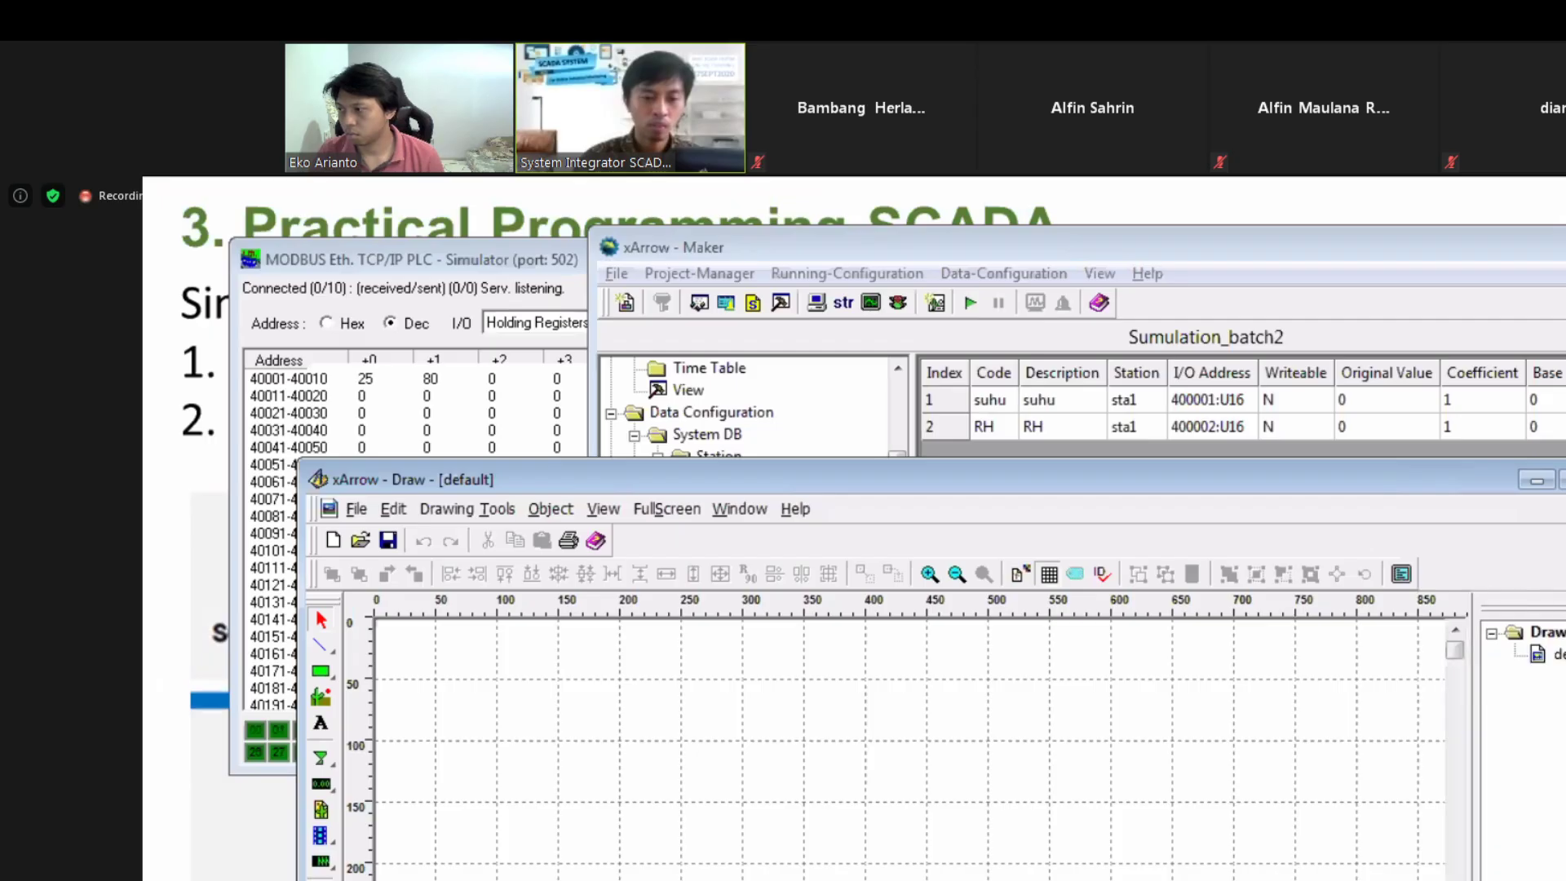
Step: Move the floating drawing tool palette beside the Draw window so it is clear of the canvas
drag(1542, 608, 1243, 514)
drag(719, 535, 717, 546)
drag(348, 683, 344, 687)
drag(200, 685, 42, 749)
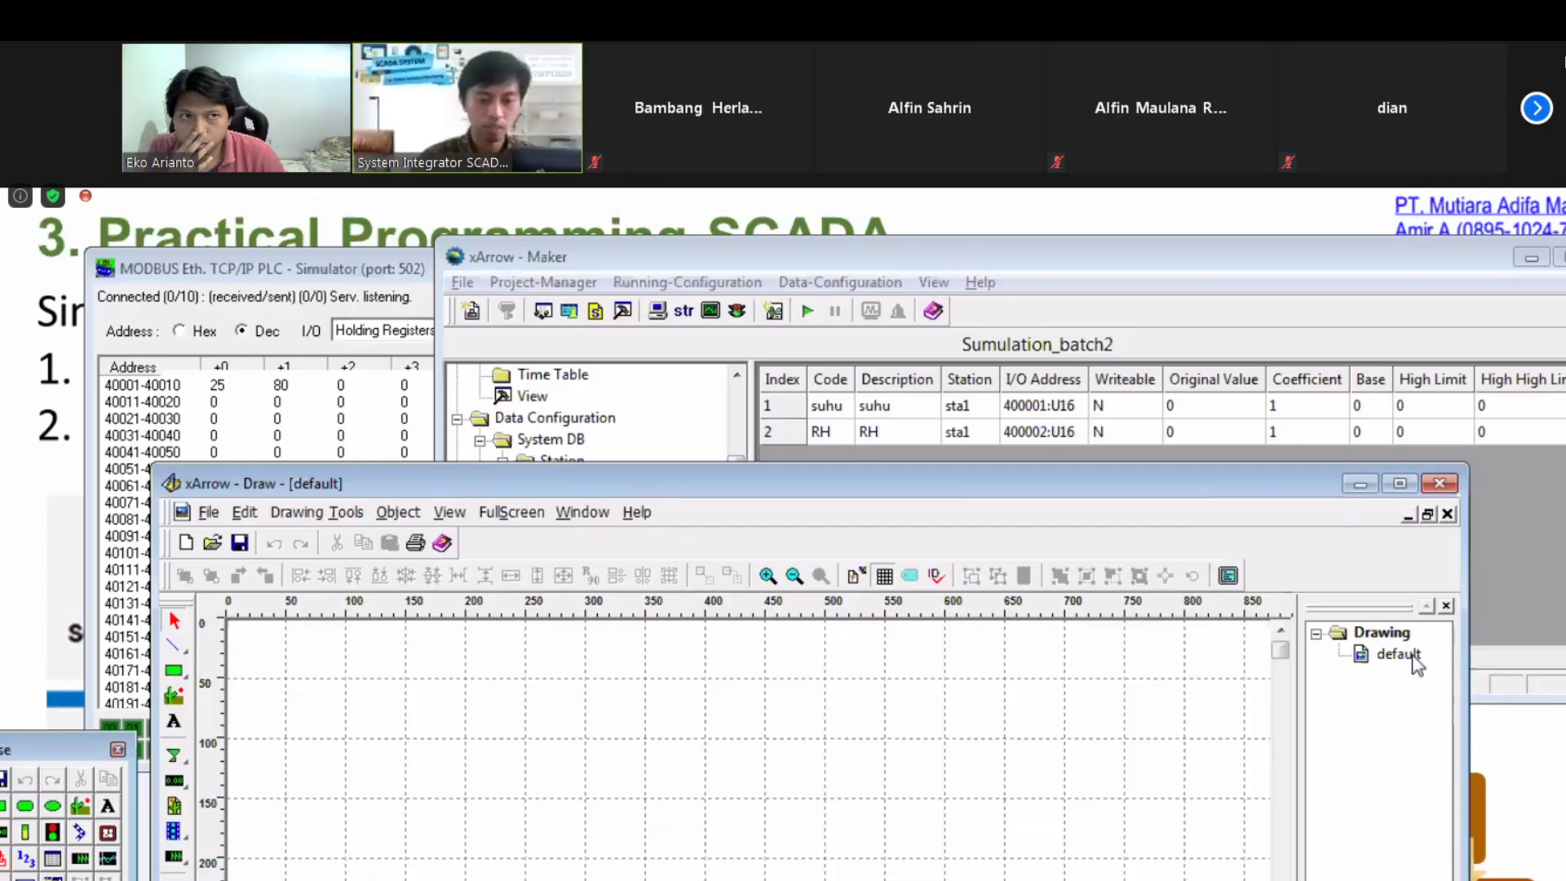
Step: Select the default drawing and reposition the Draw window so the suhu and RH points and the simulator values stay in view
click(1412, 654)
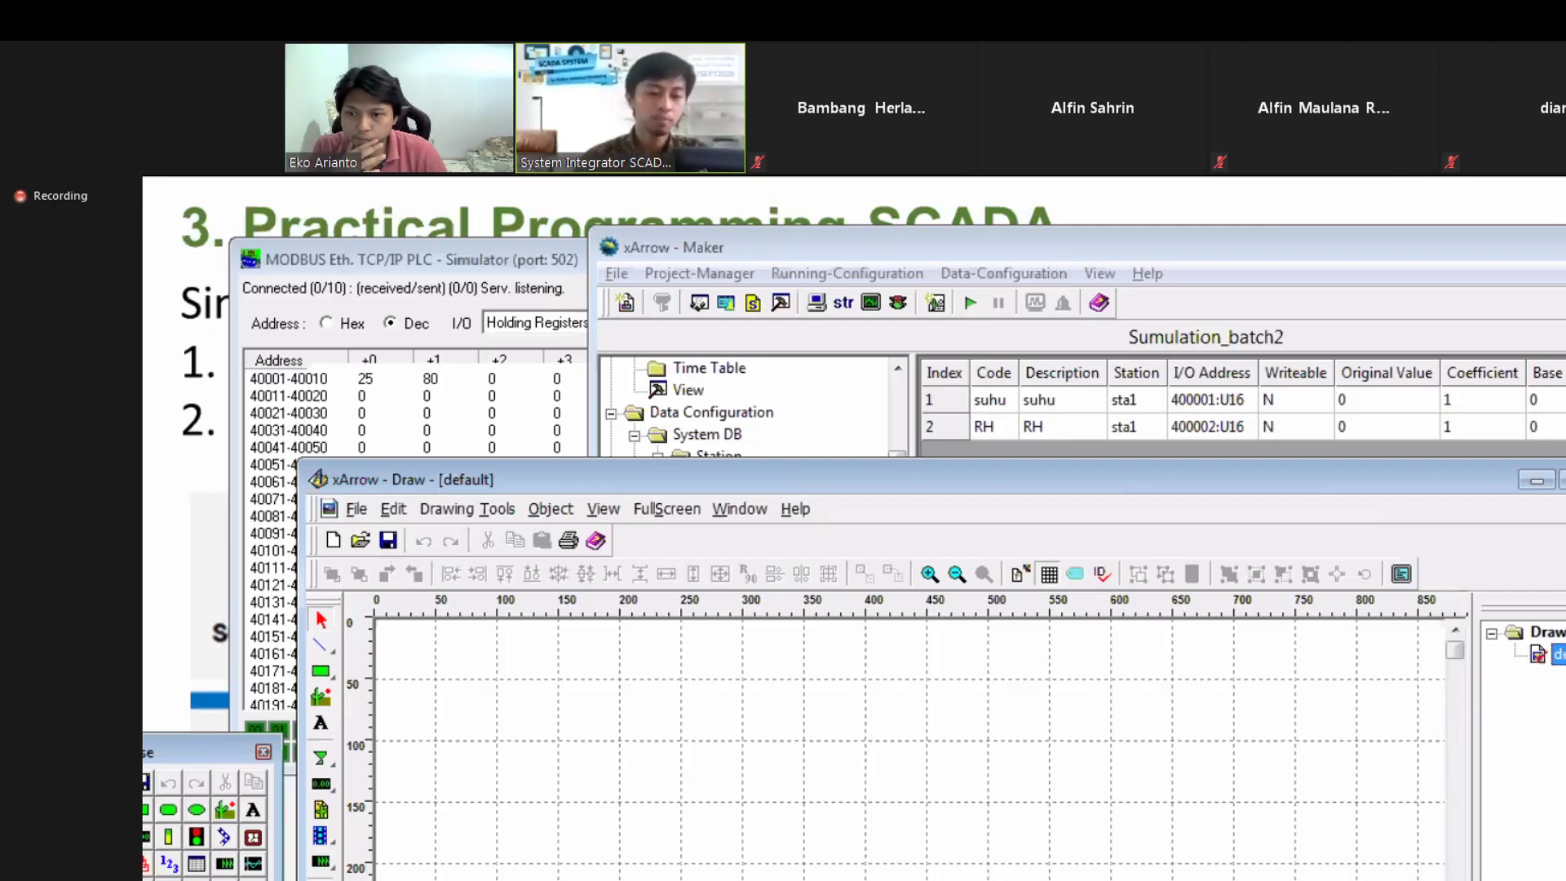
mouse_move(561, 470)
mouse_down()
mouse_move(657, 361)
mouse_move(638, 398)
mouse_up()
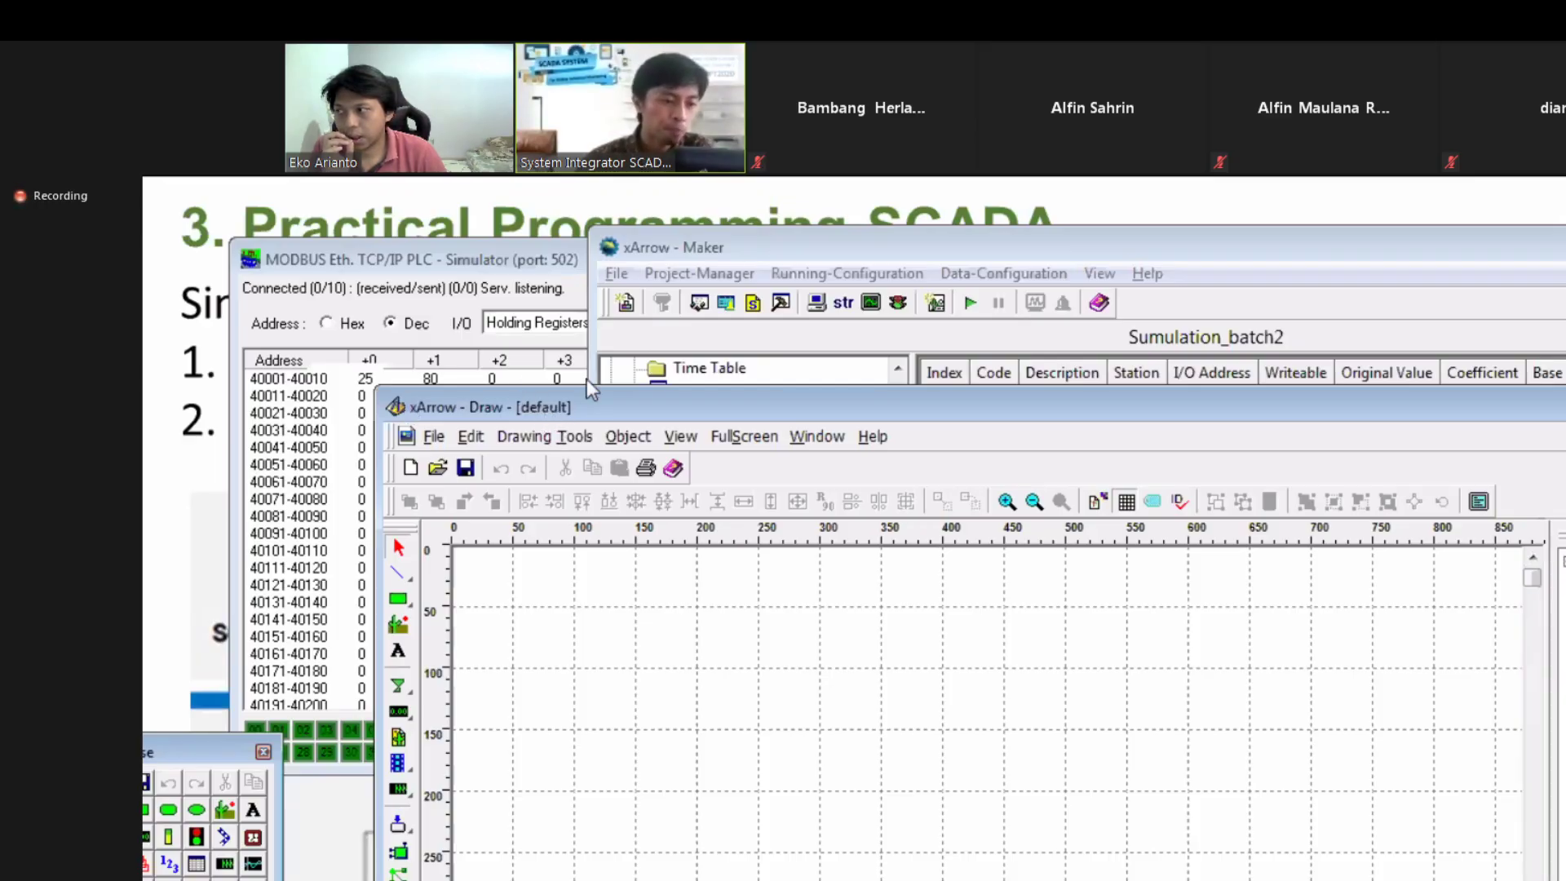
double_click(618, 647)
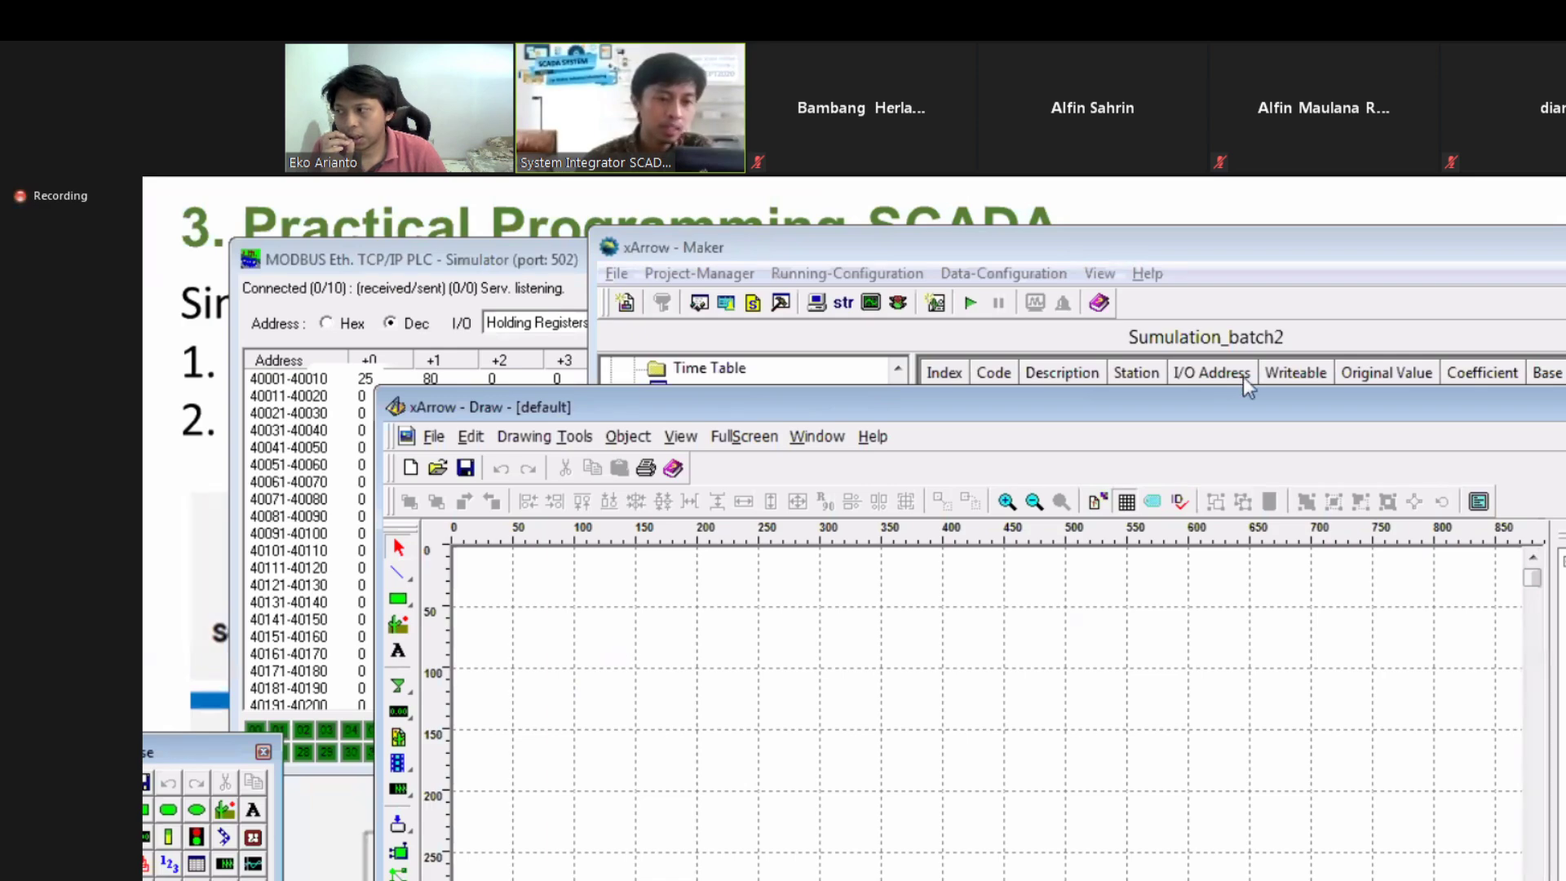
click(1294, 362)
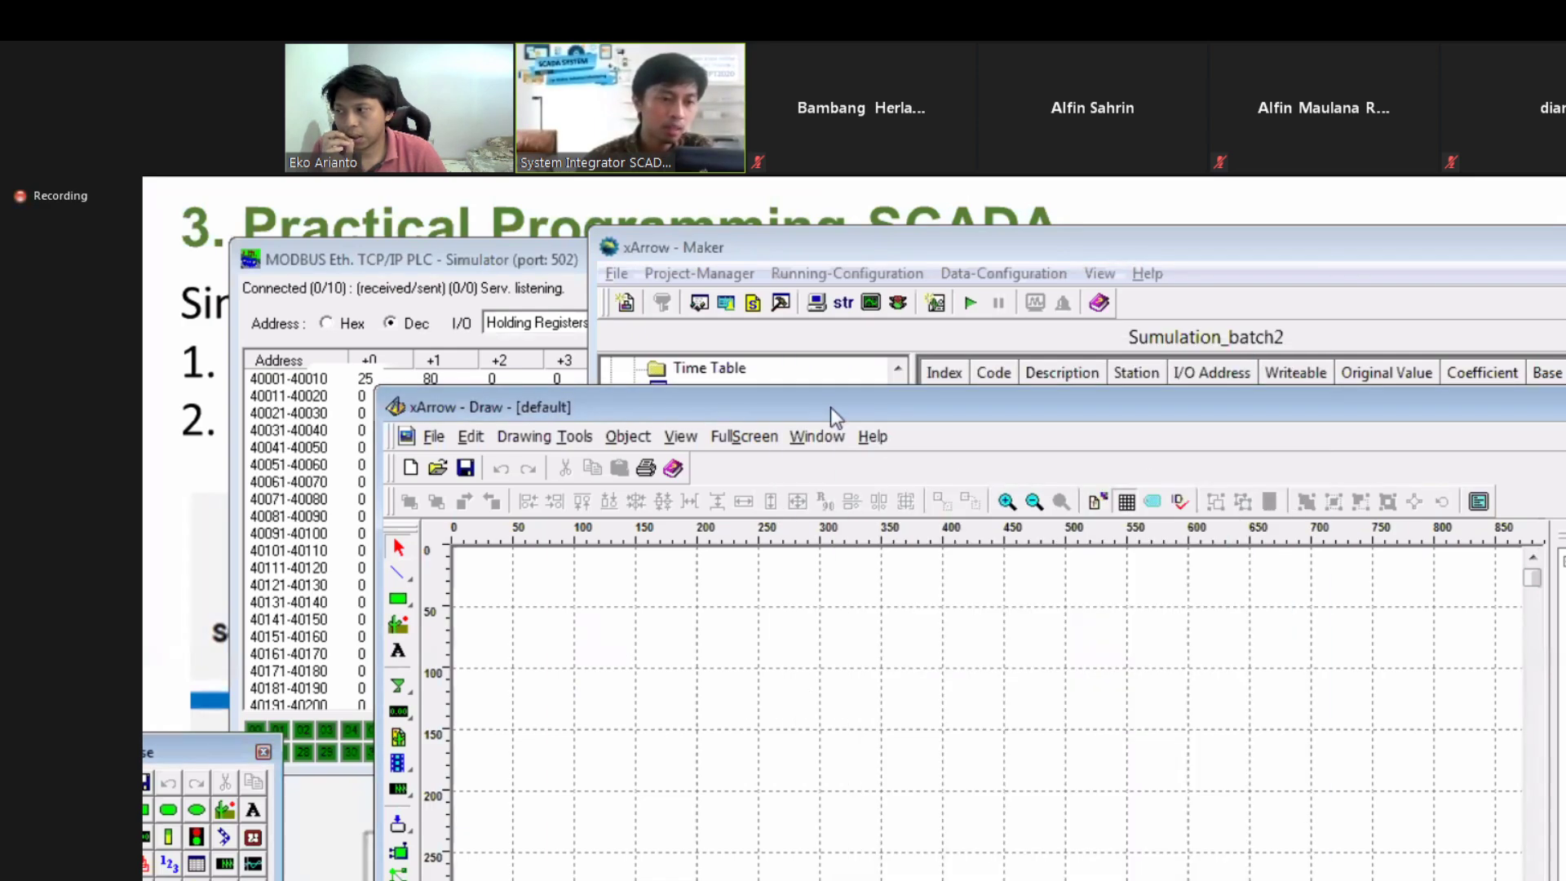
drag(830, 408, 952, 484)
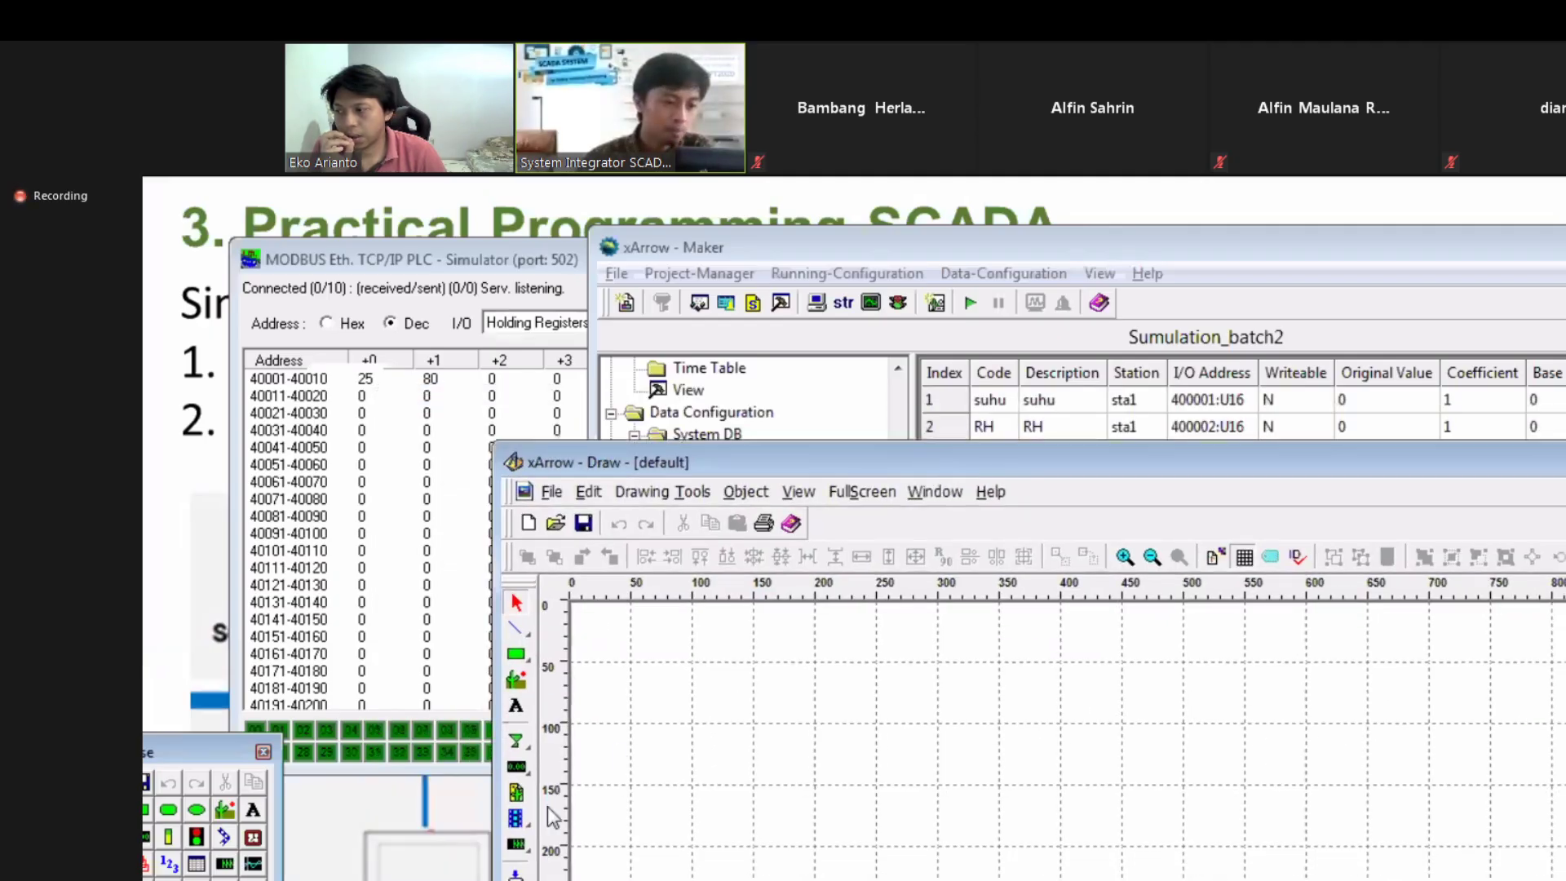
Step: Place a real-time Data Panel about 175 by 105 units near the upper-left corner of the default drawing
click(691, 493)
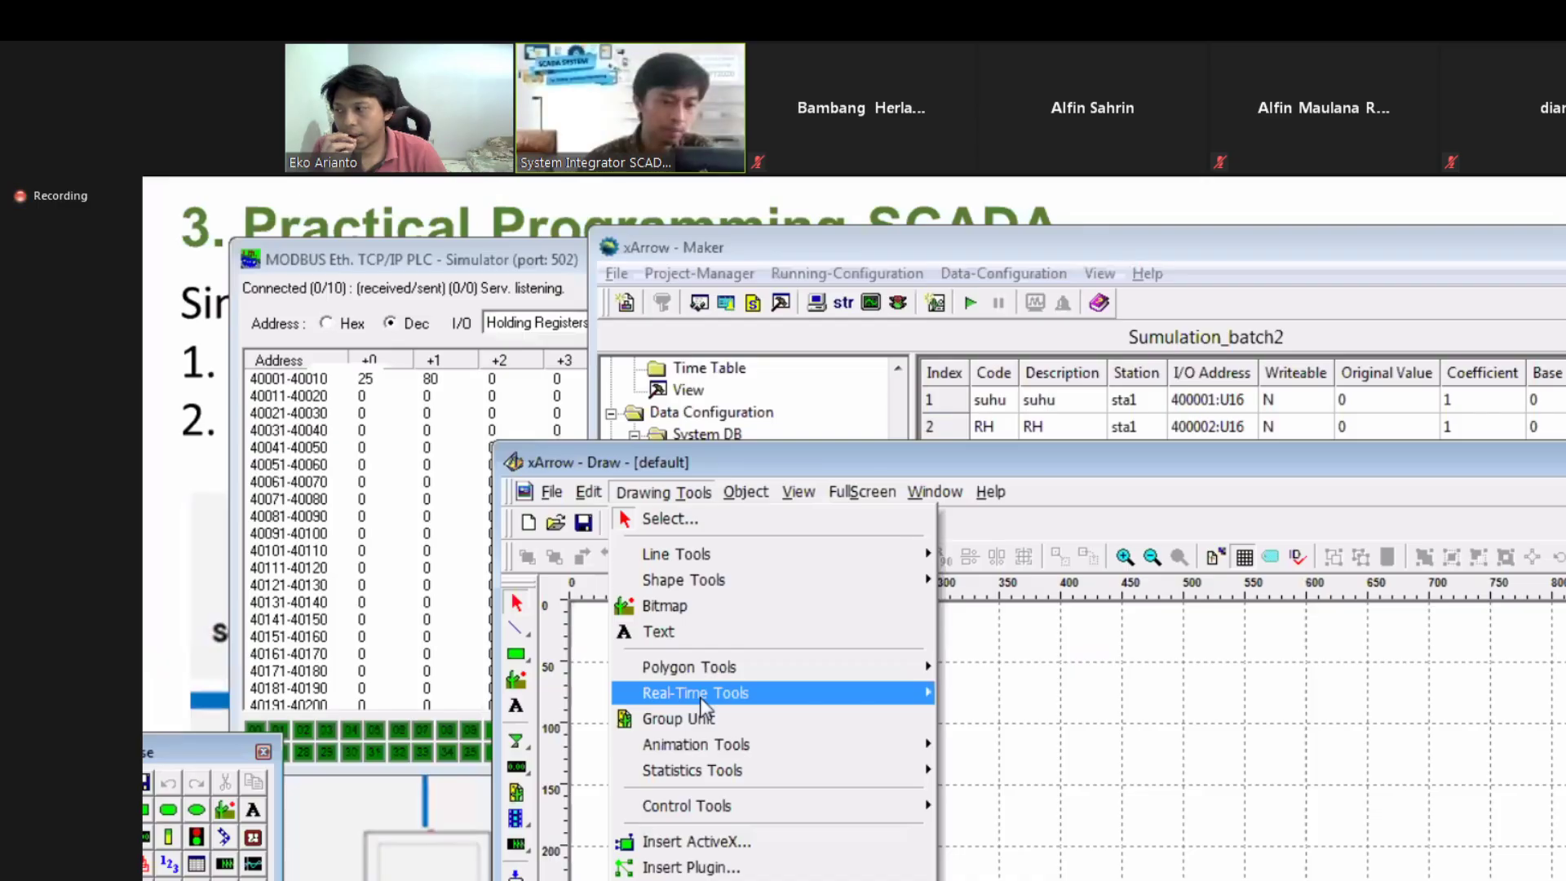
click(921, 704)
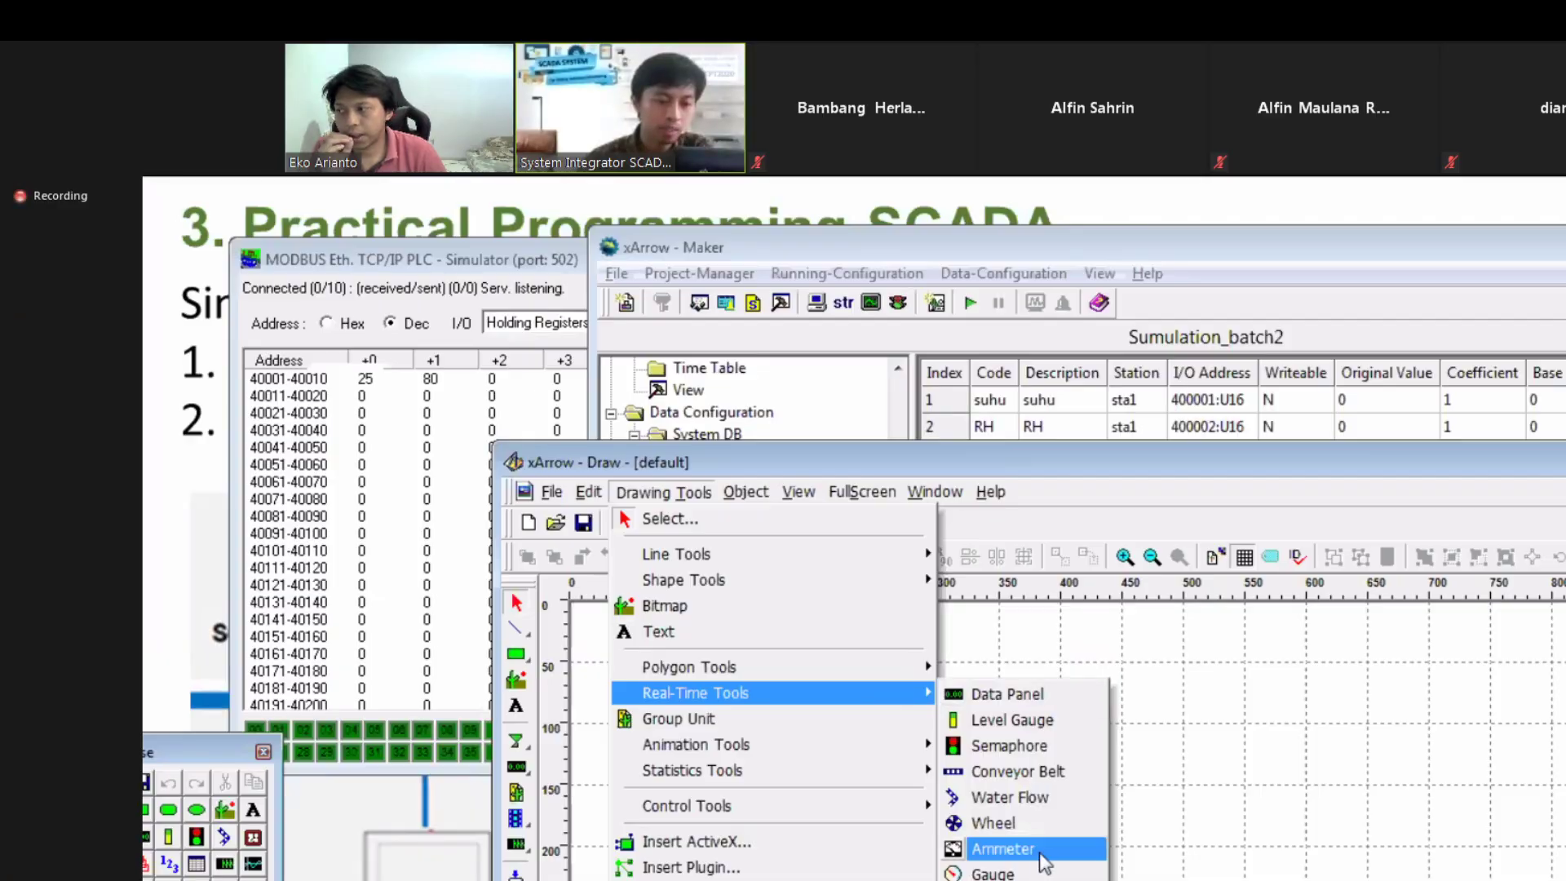
click(1039, 698)
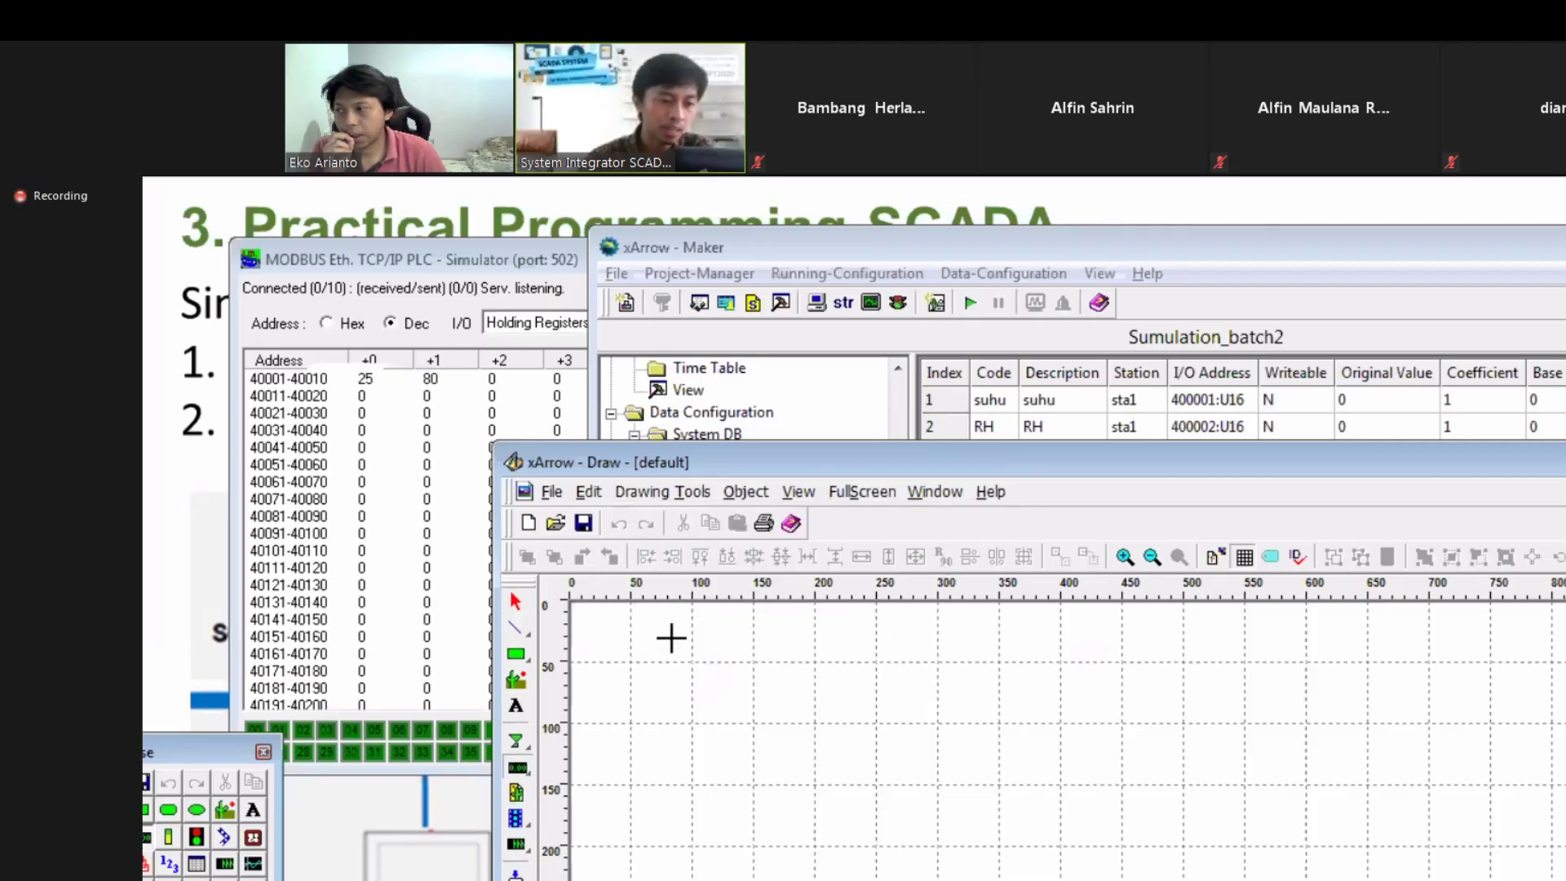
click(884, 762)
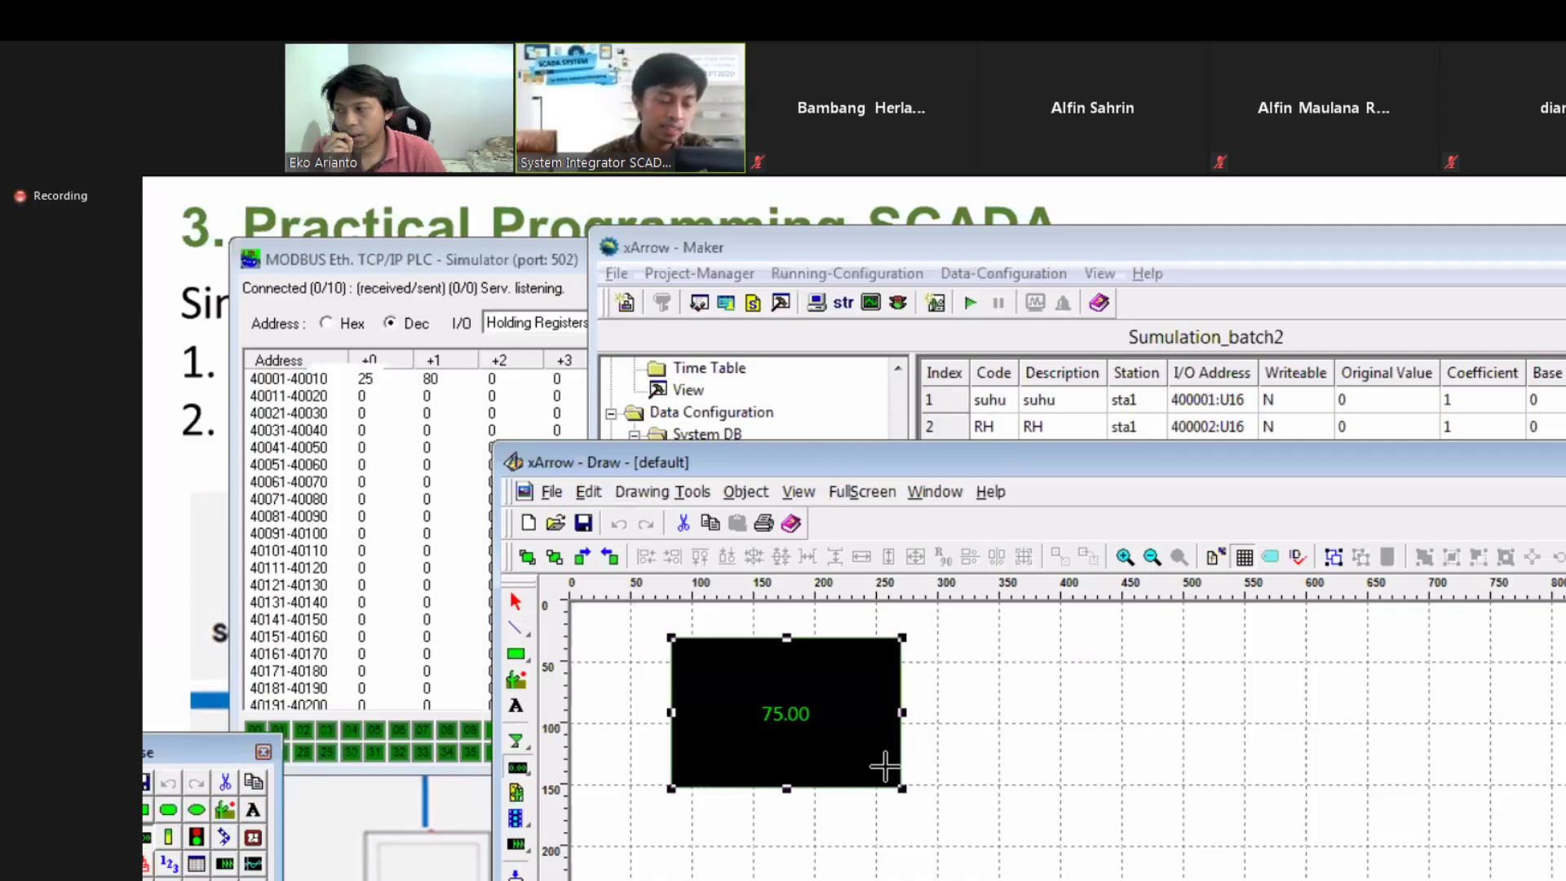
click(947, 726)
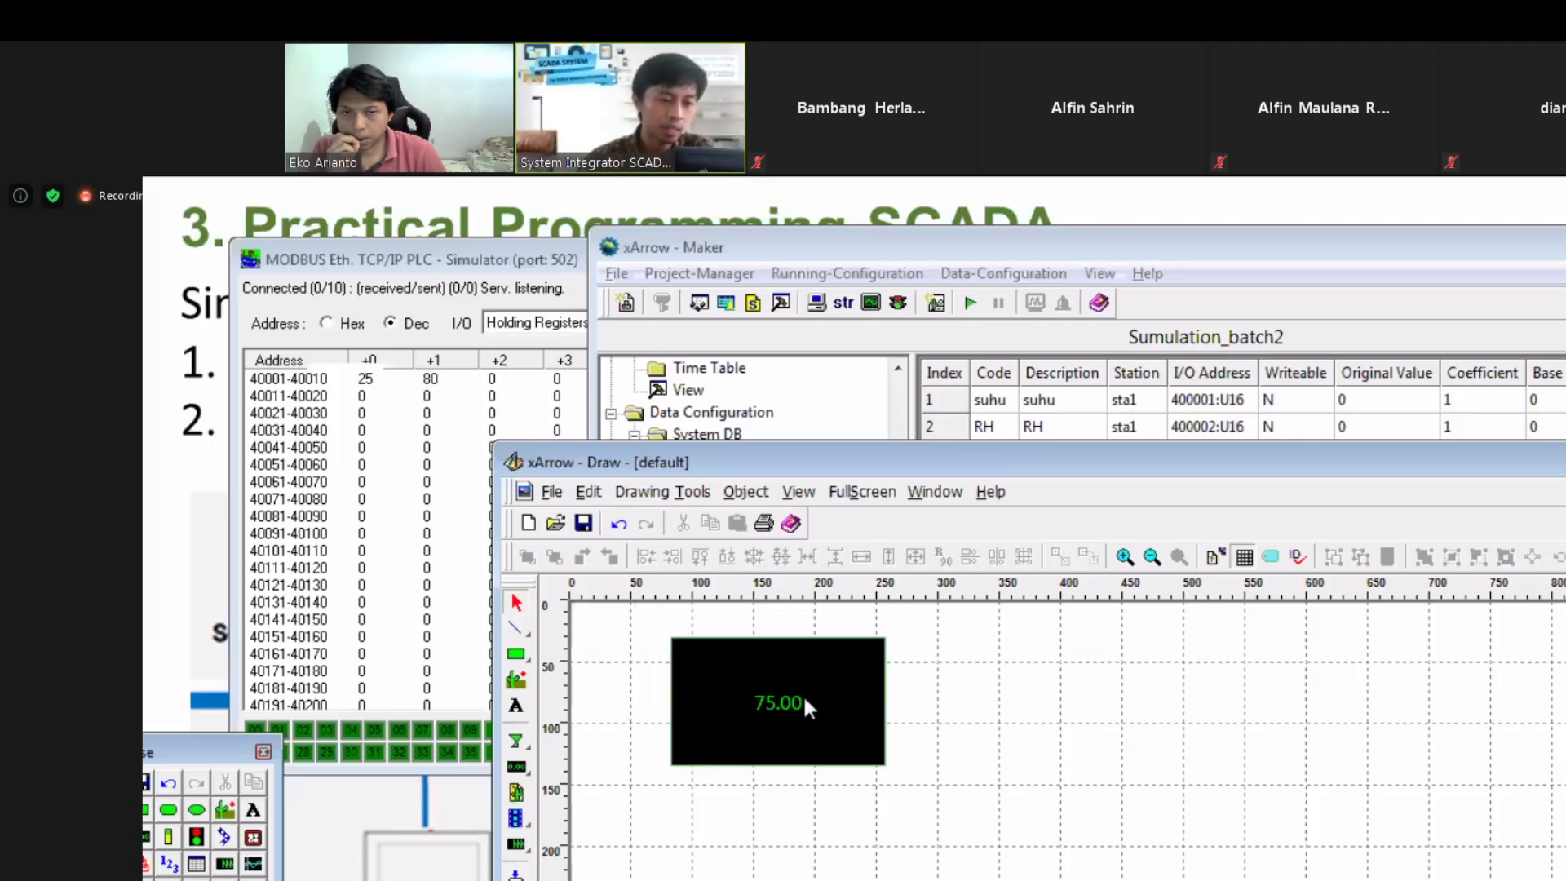
Step: Open the data panel's data link settings and set its station to sensor_suhu
click(803, 693)
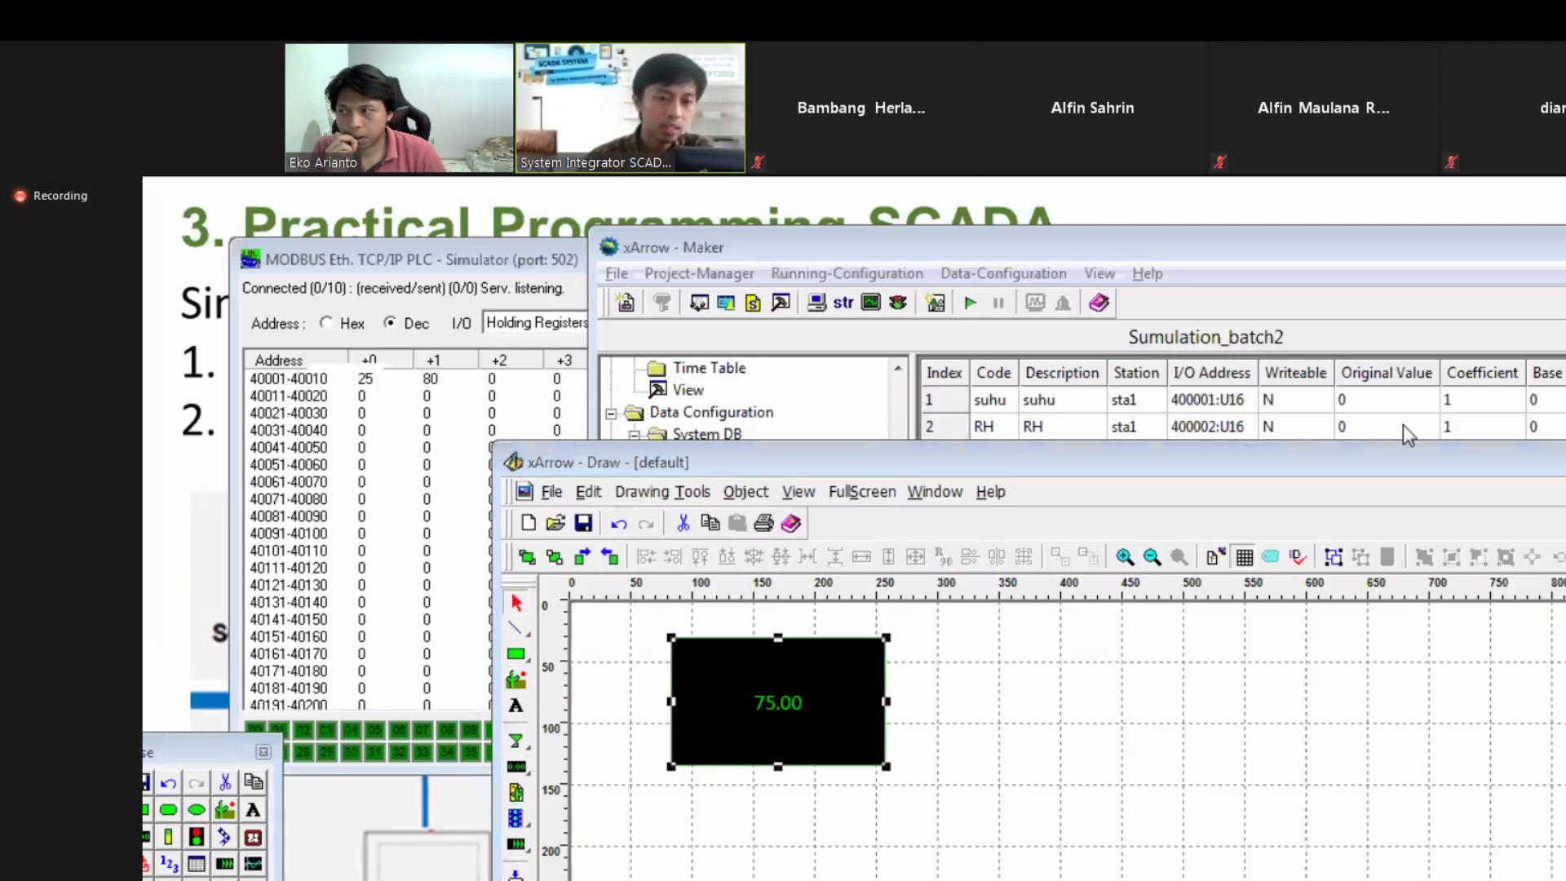
double_click(839, 685)
key(Escape)
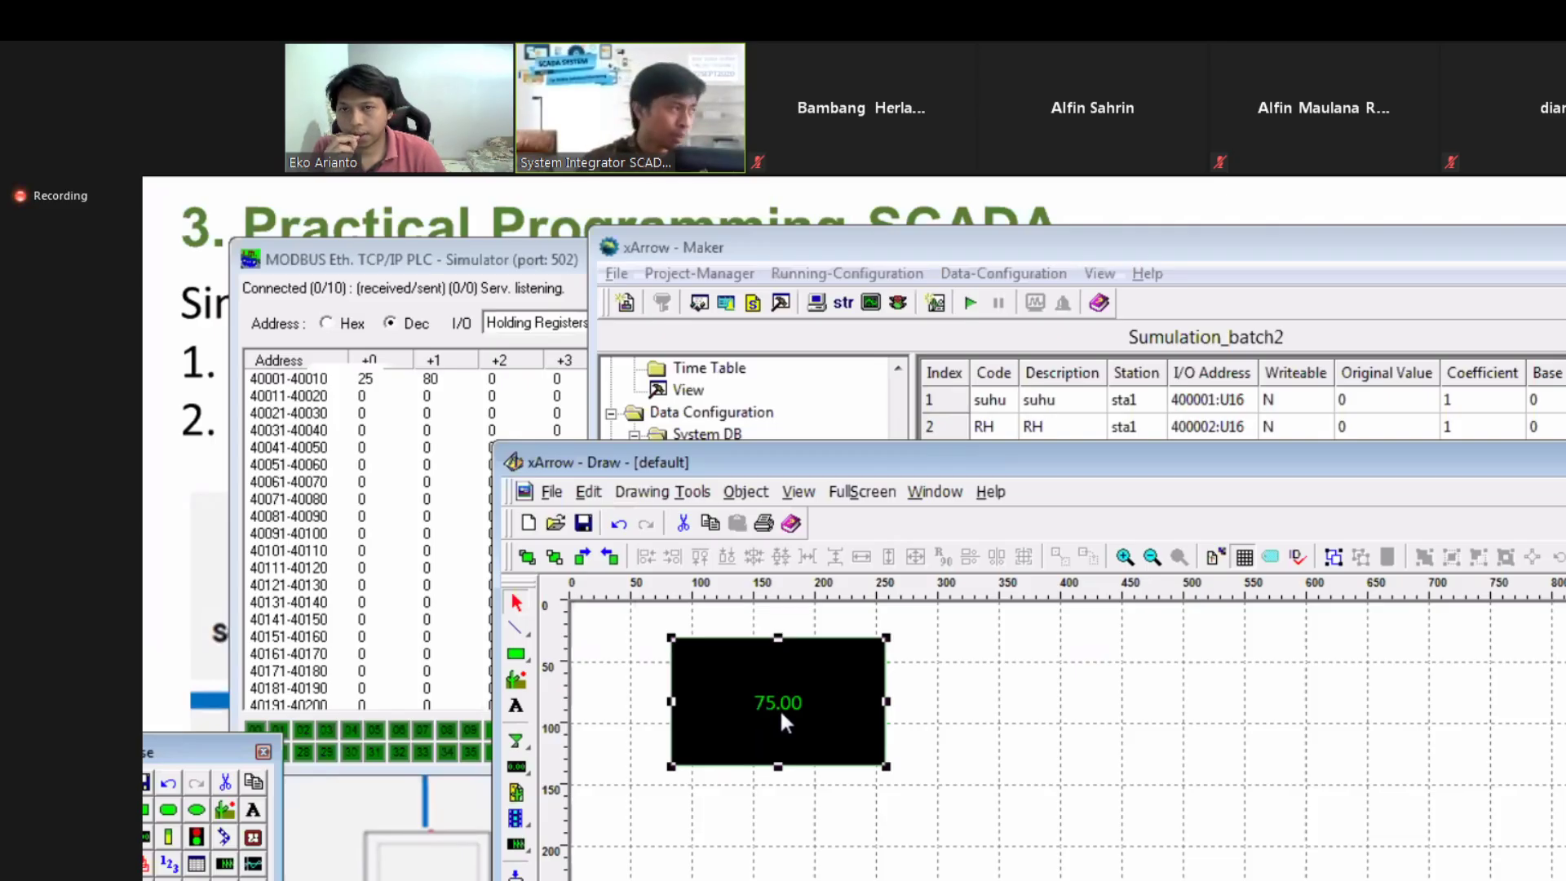
double_click(781, 714)
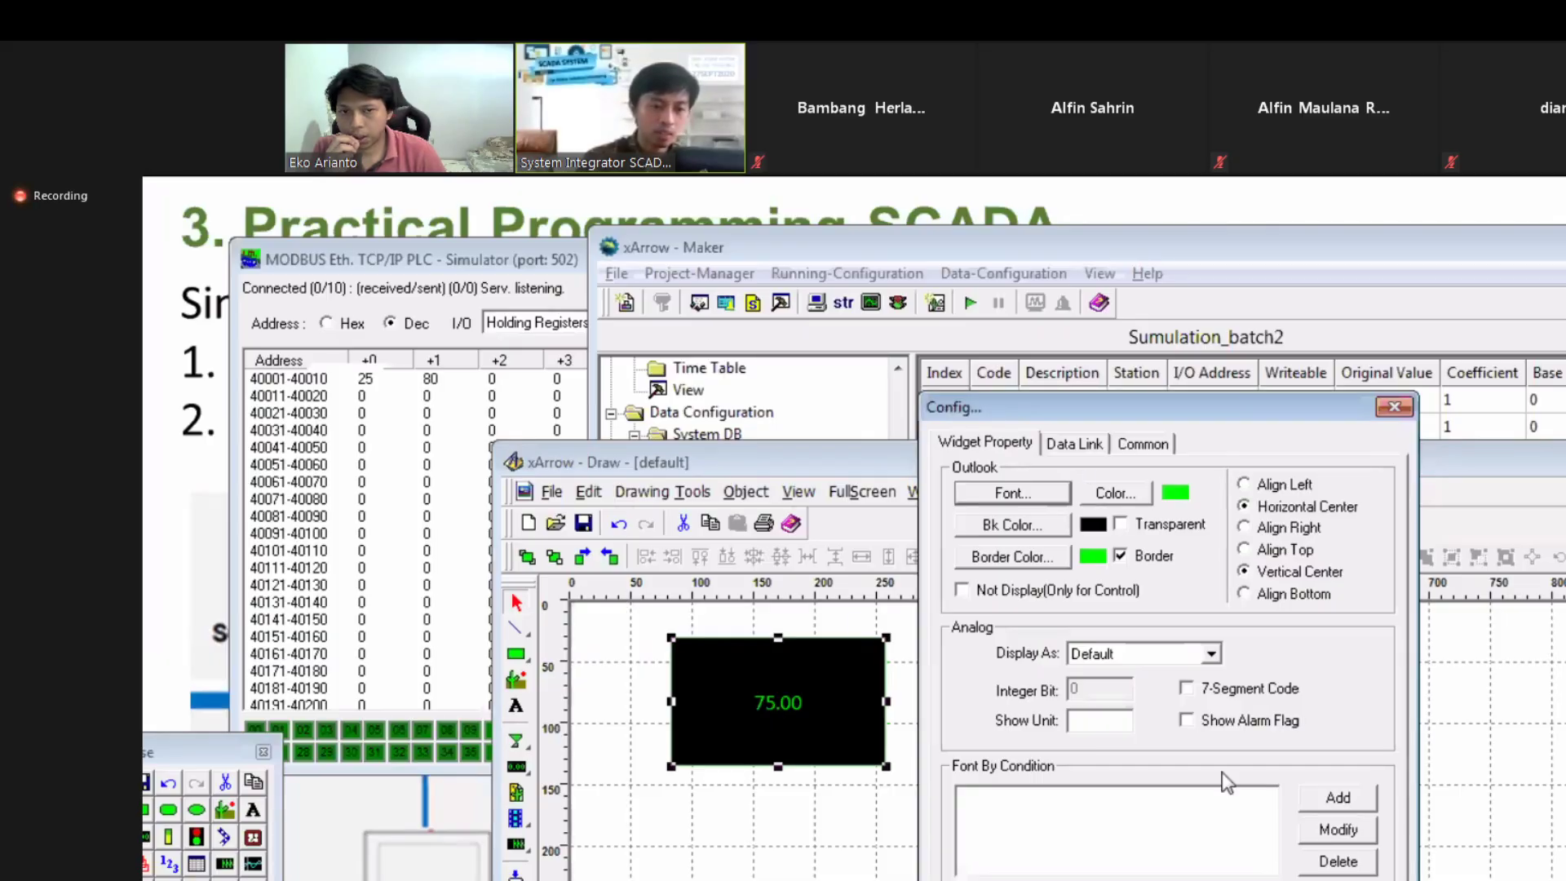
click(1075, 444)
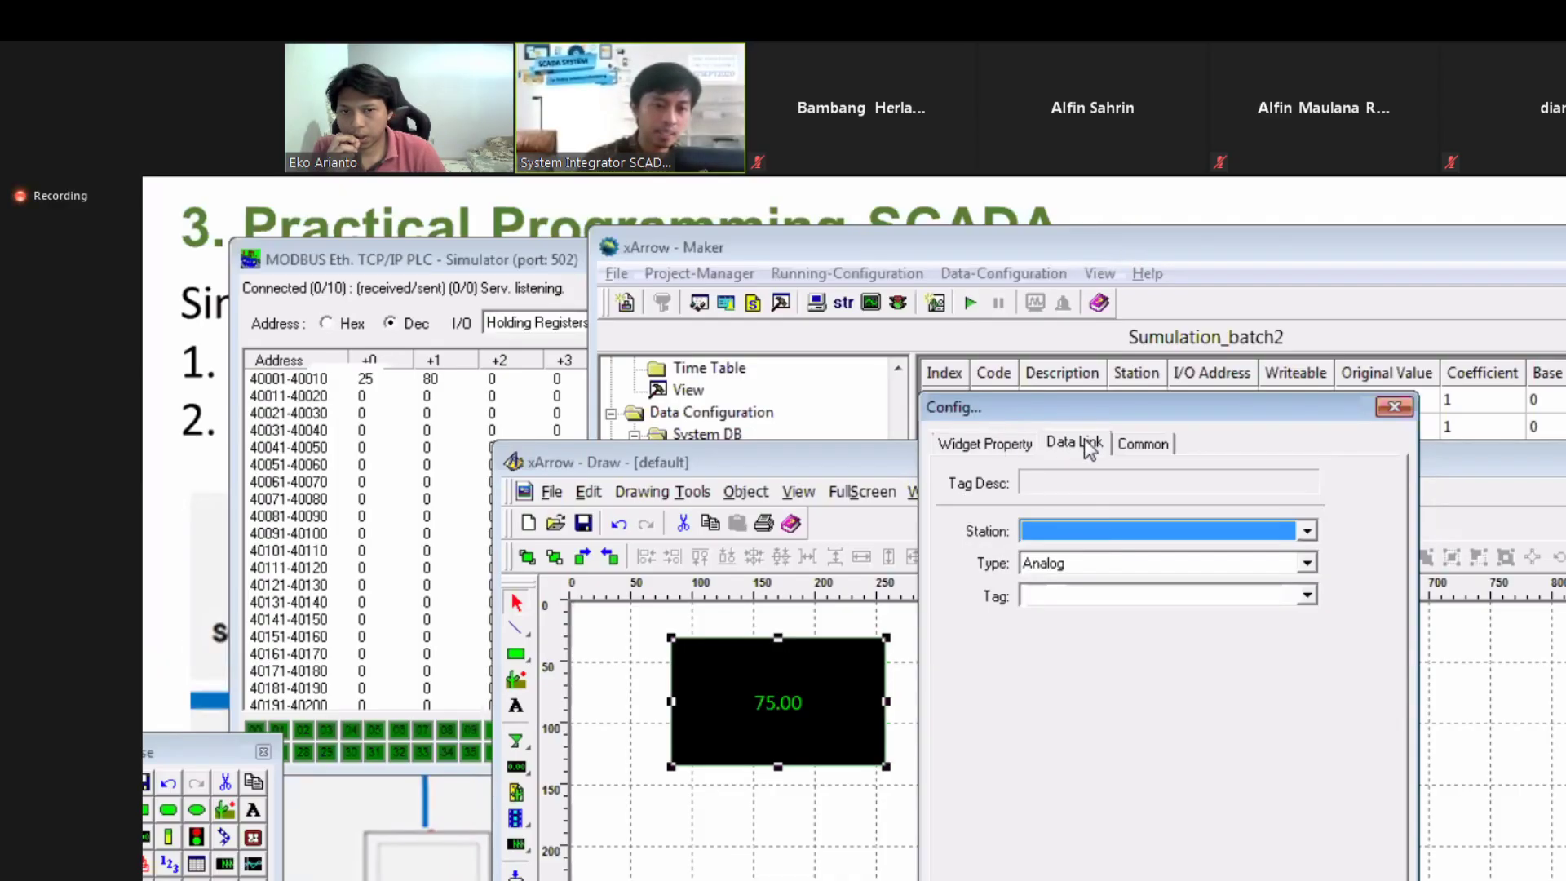
click(1104, 534)
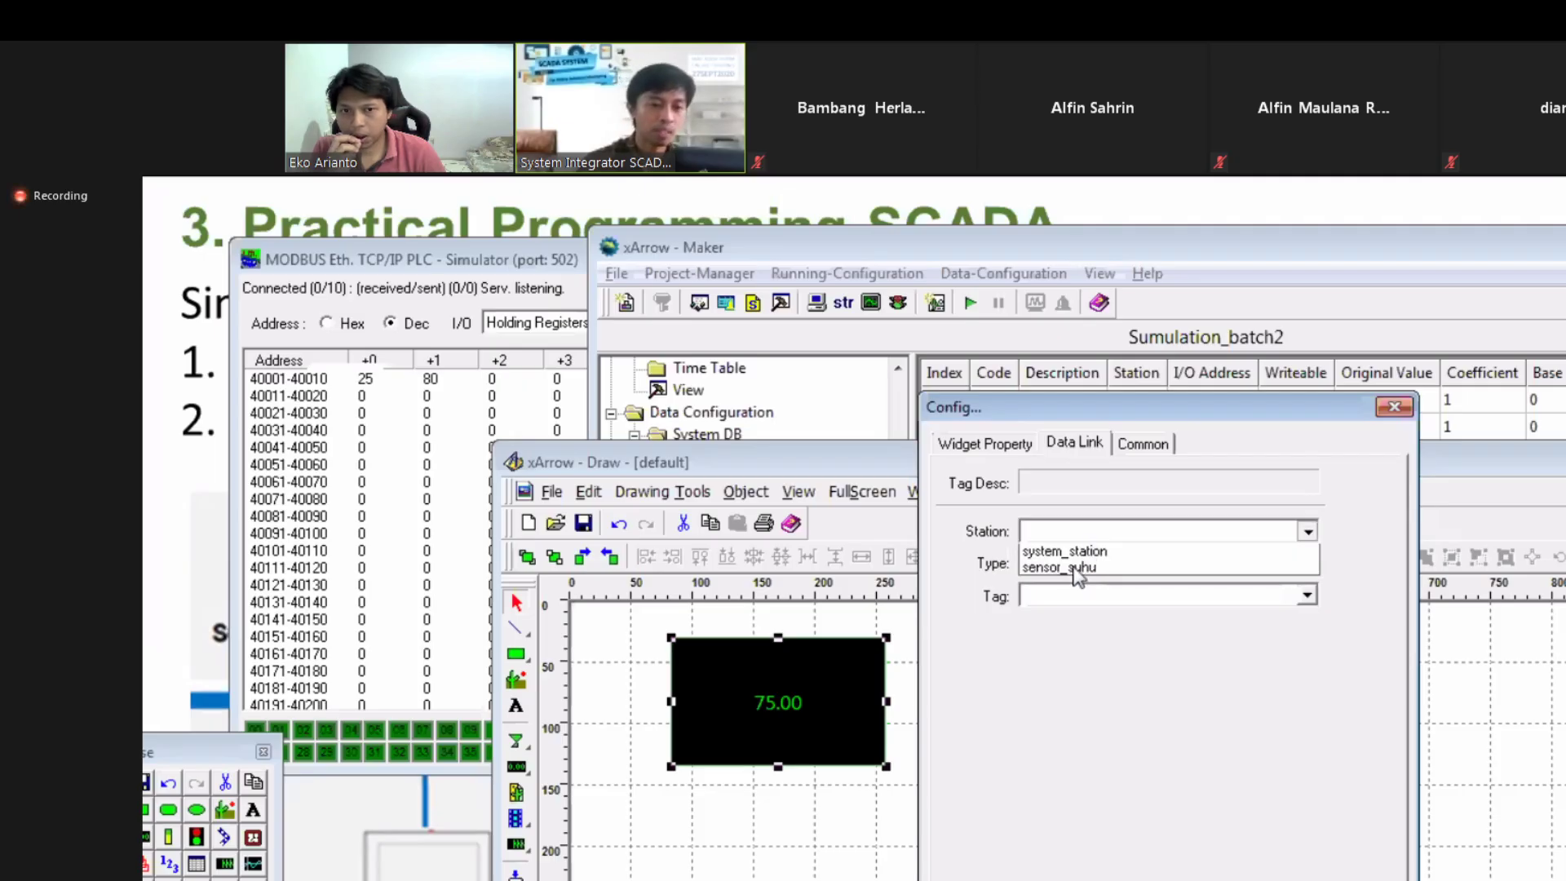
click(1080, 531)
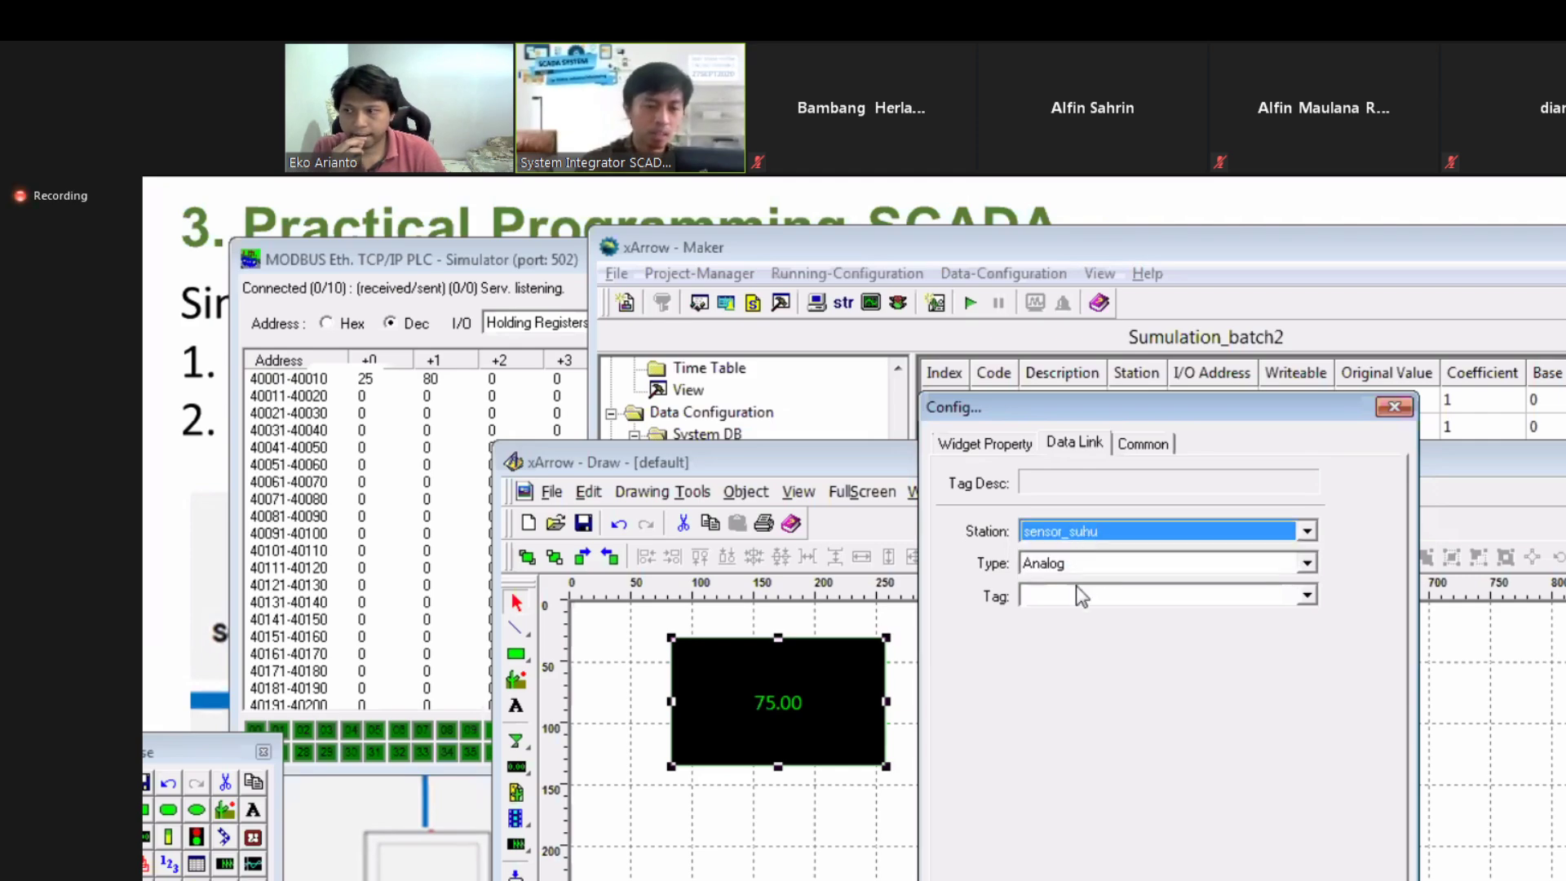
Step: Keep the data link type as Analog, assign the tag [001] suhu - (400001:U16) and confirm the configuration
click(1085, 562)
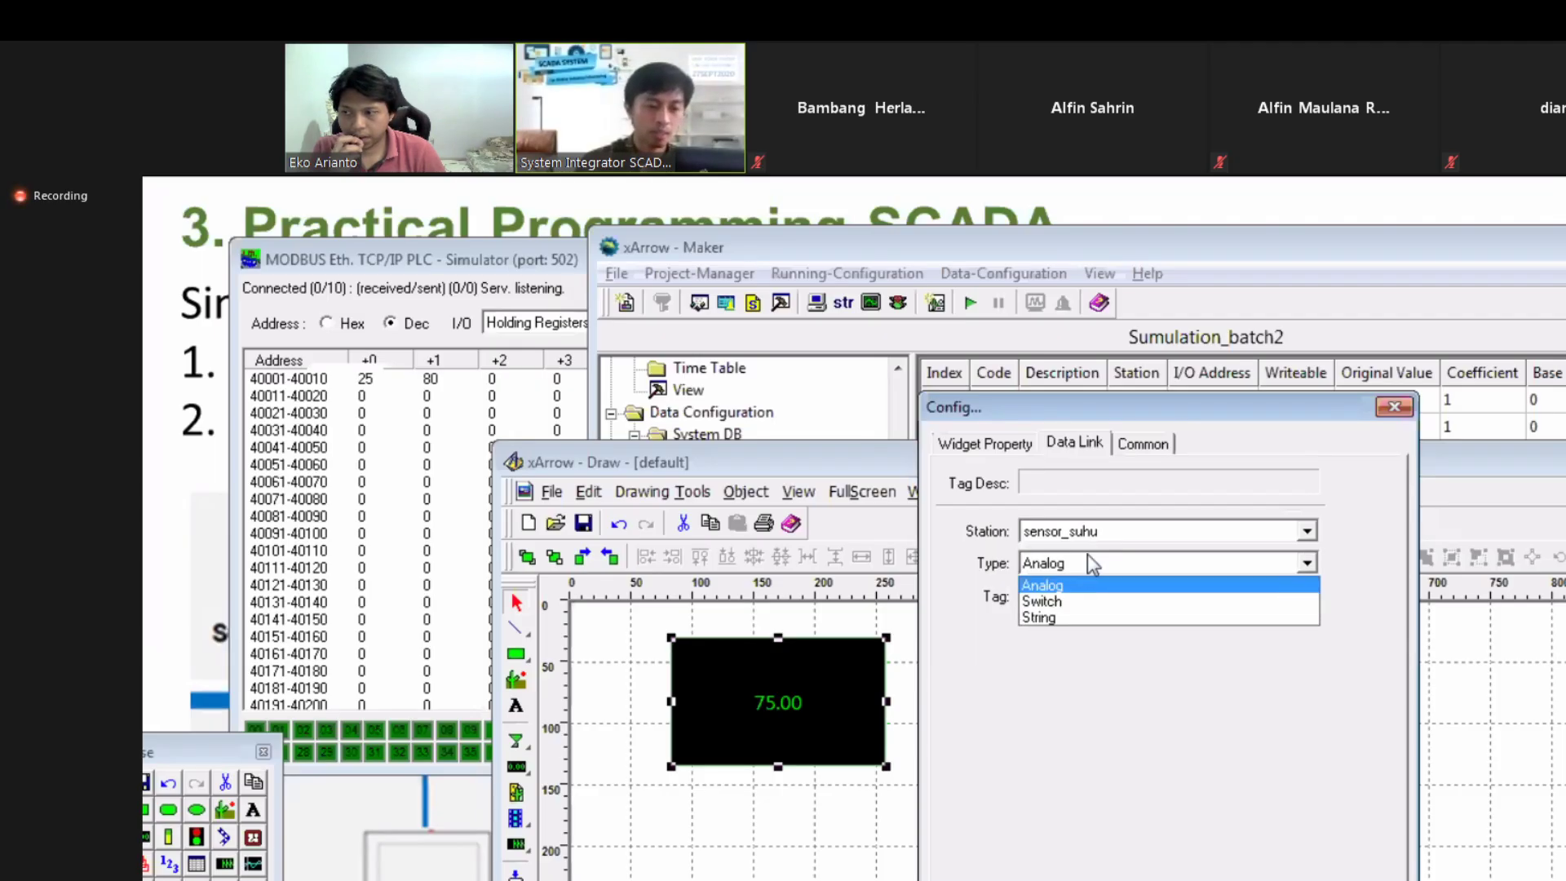
click(1089, 560)
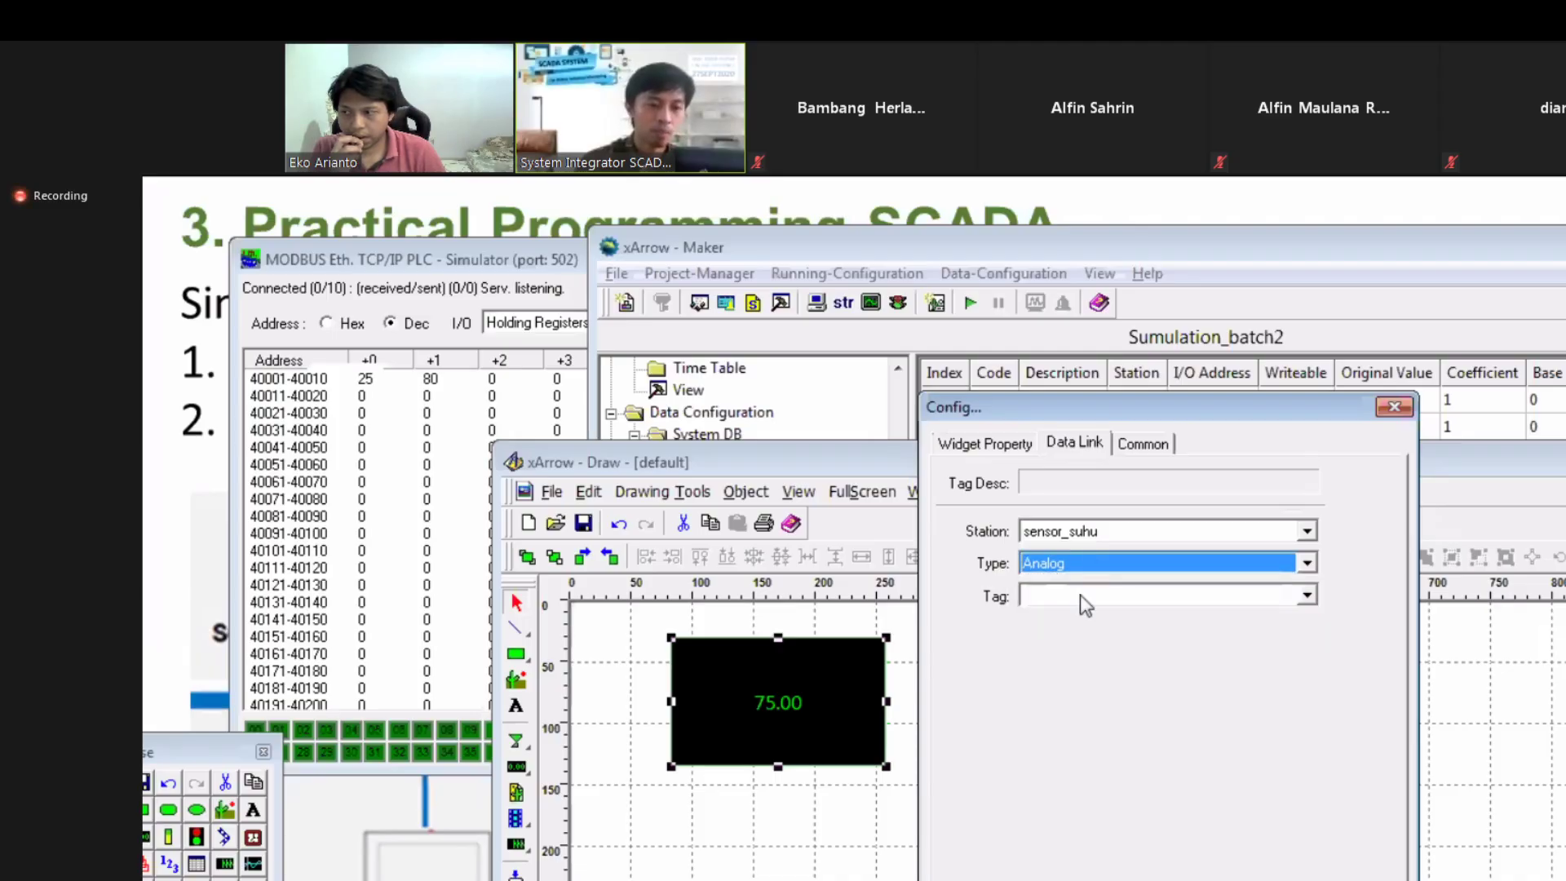
click(1080, 594)
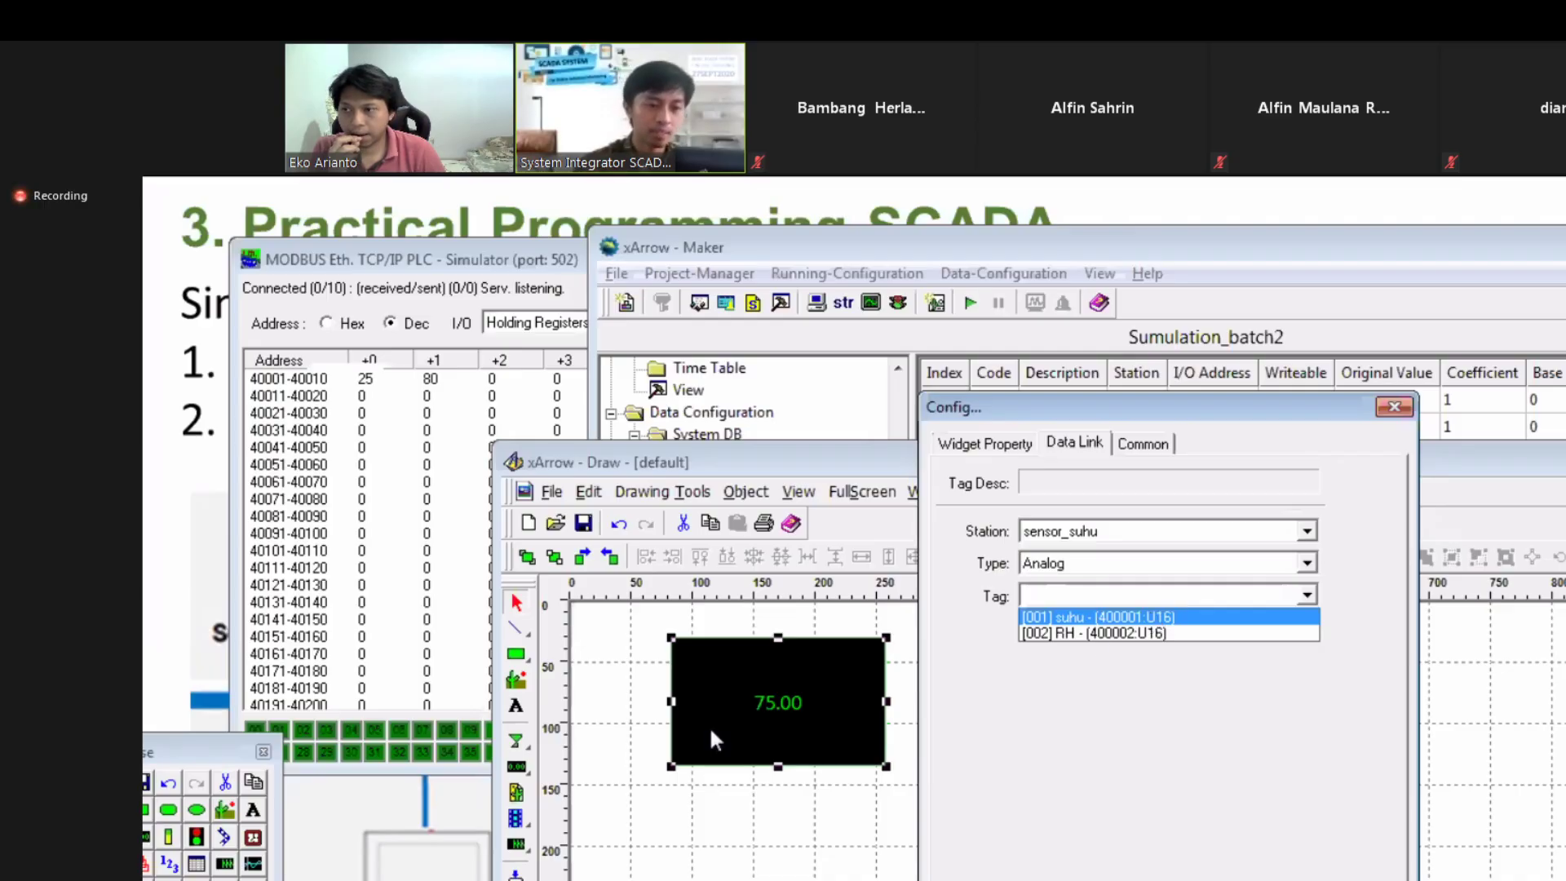
click(1101, 618)
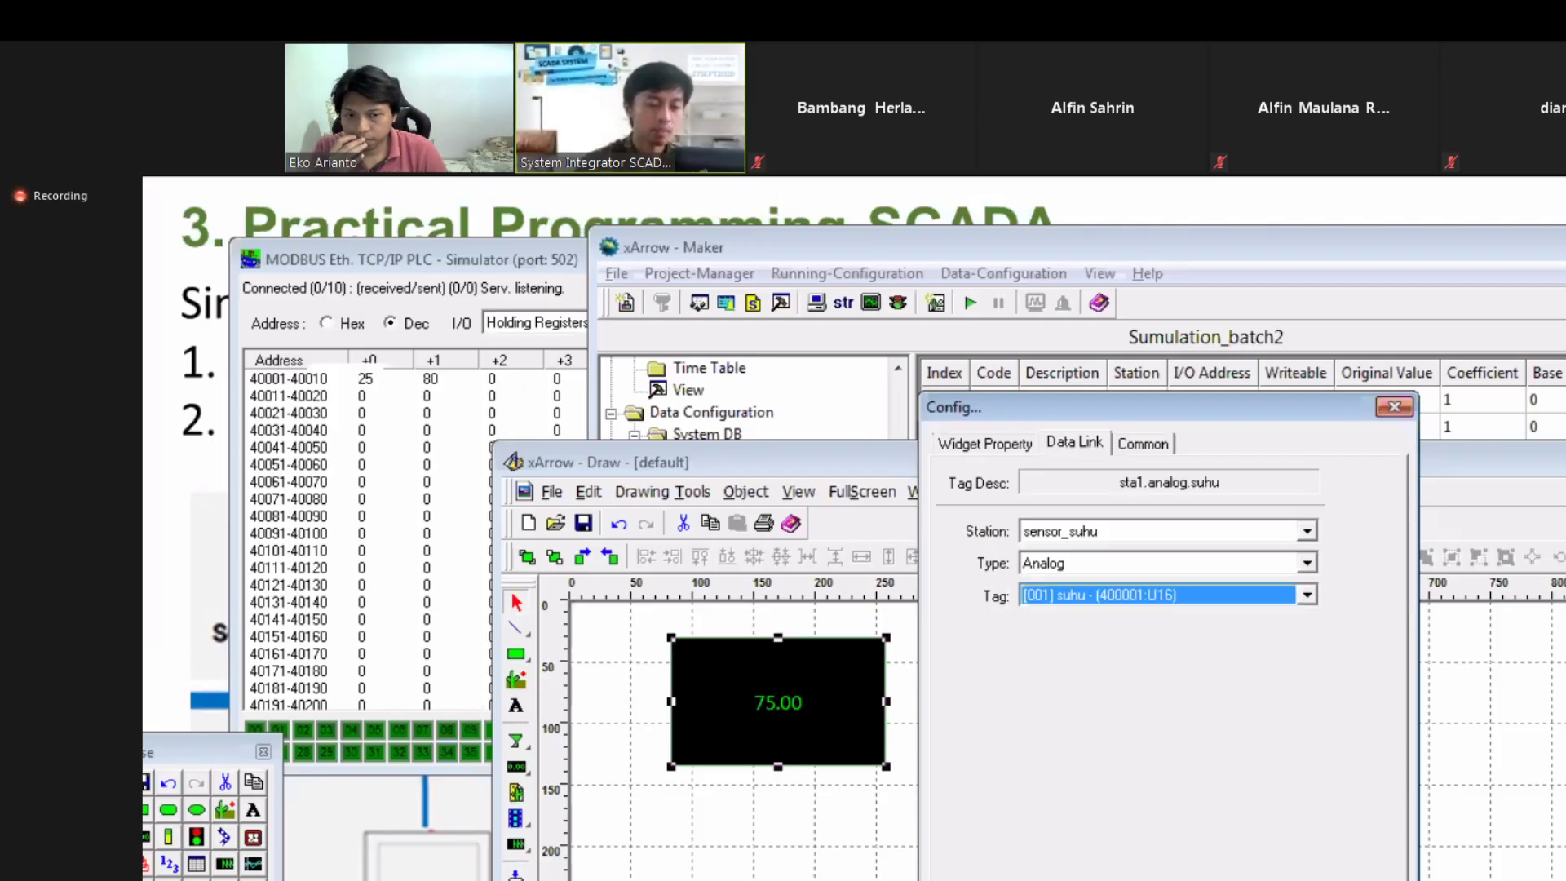
key(Return)
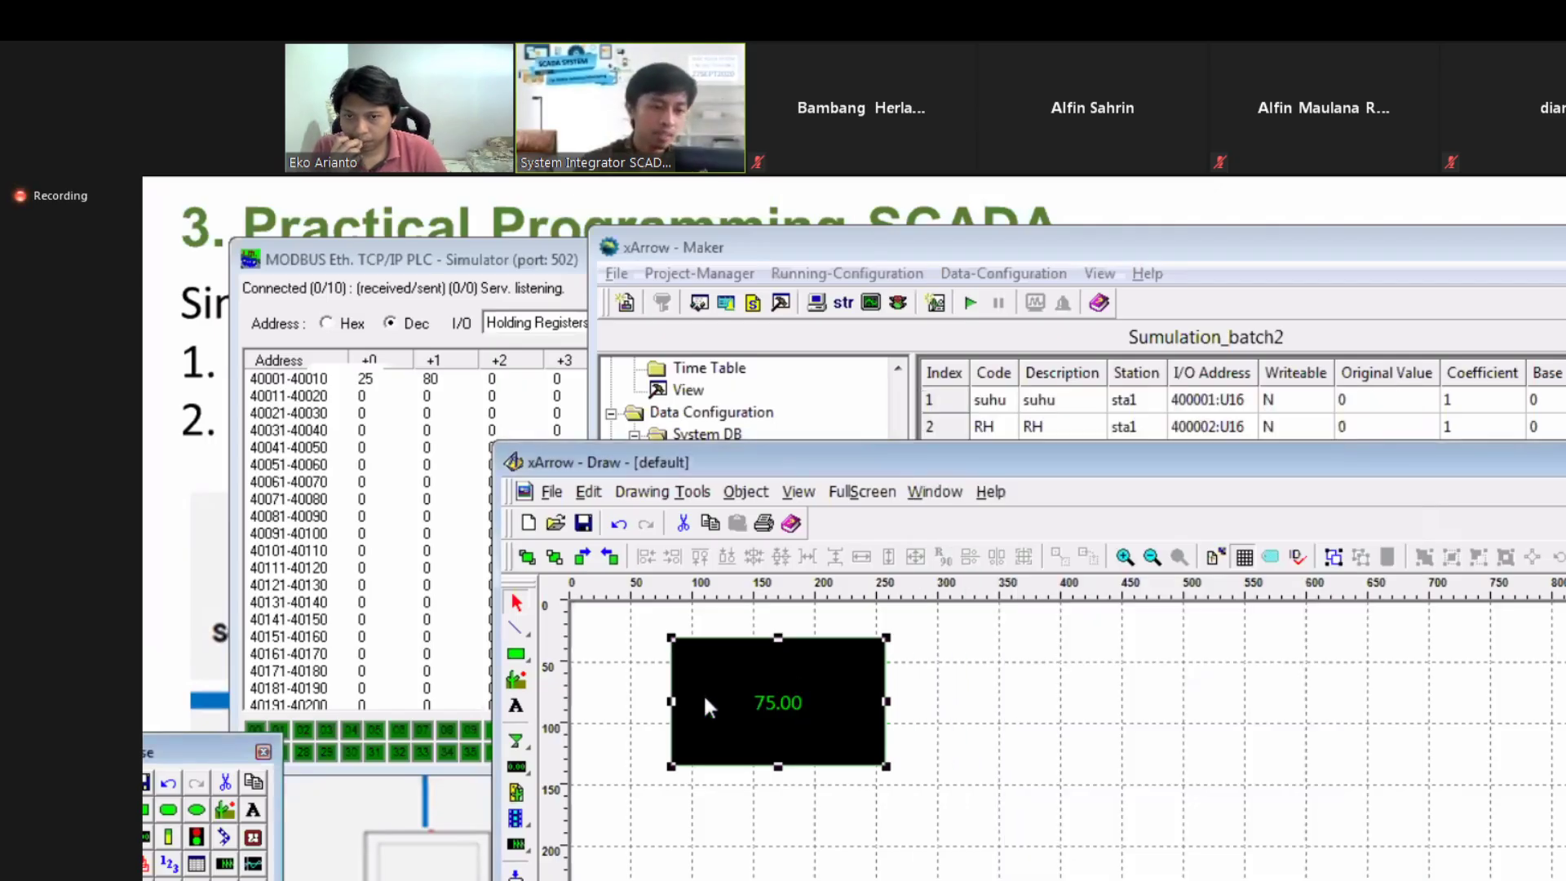
Step: Shift the suhu data panel slightly left and place a copy of it directly to its right, level with the original
drag(781, 705, 739, 711)
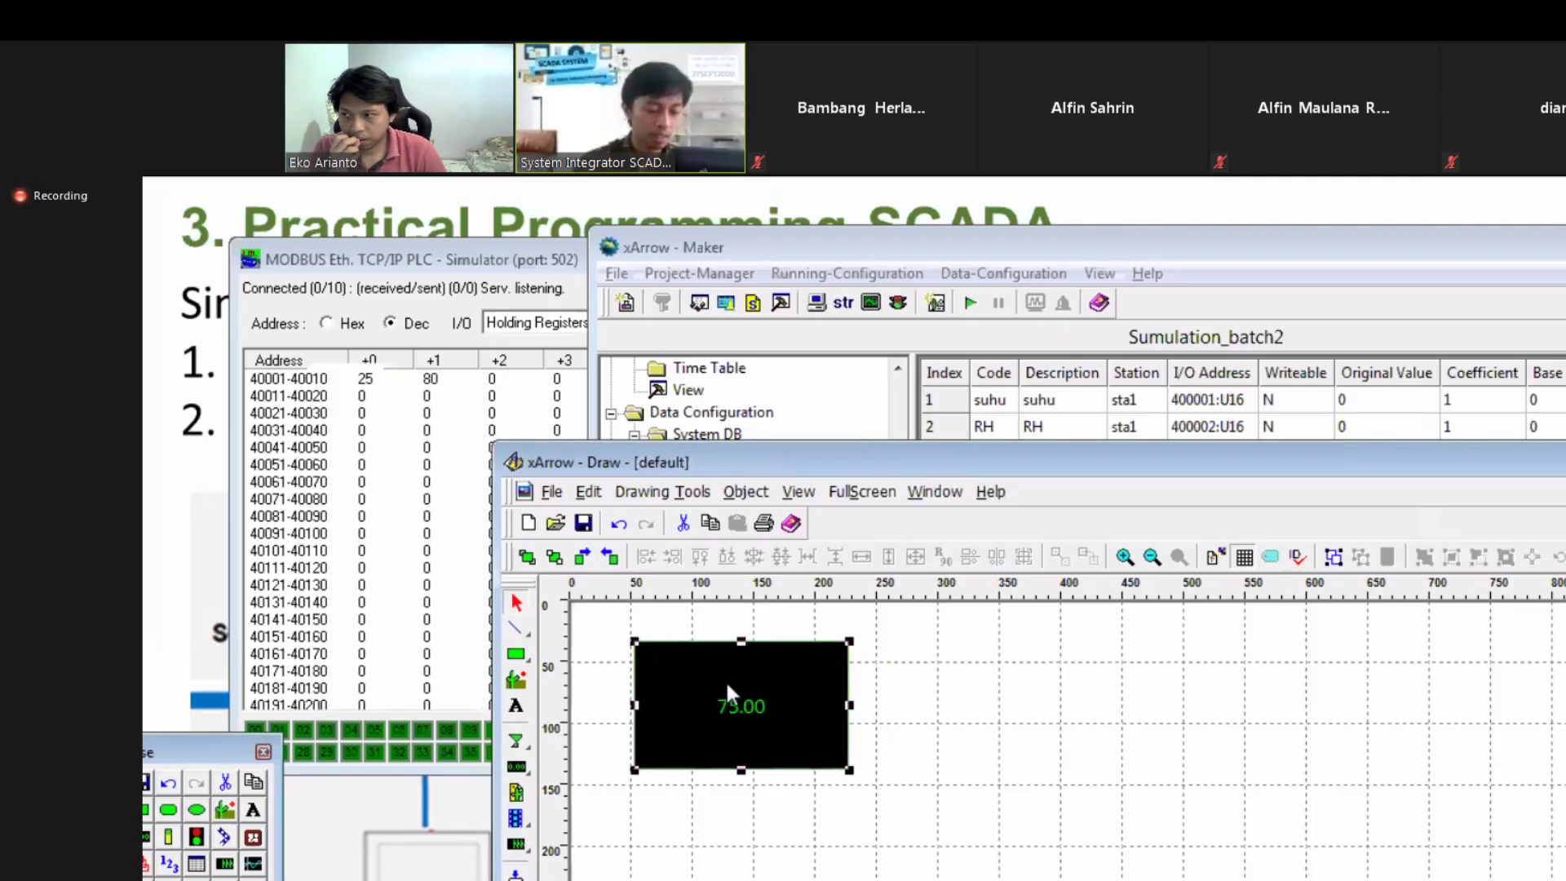
key(ctrl+c)
key(ctrl+v)
drag(757, 713, 972, 711)
key(Right)
key(Up)
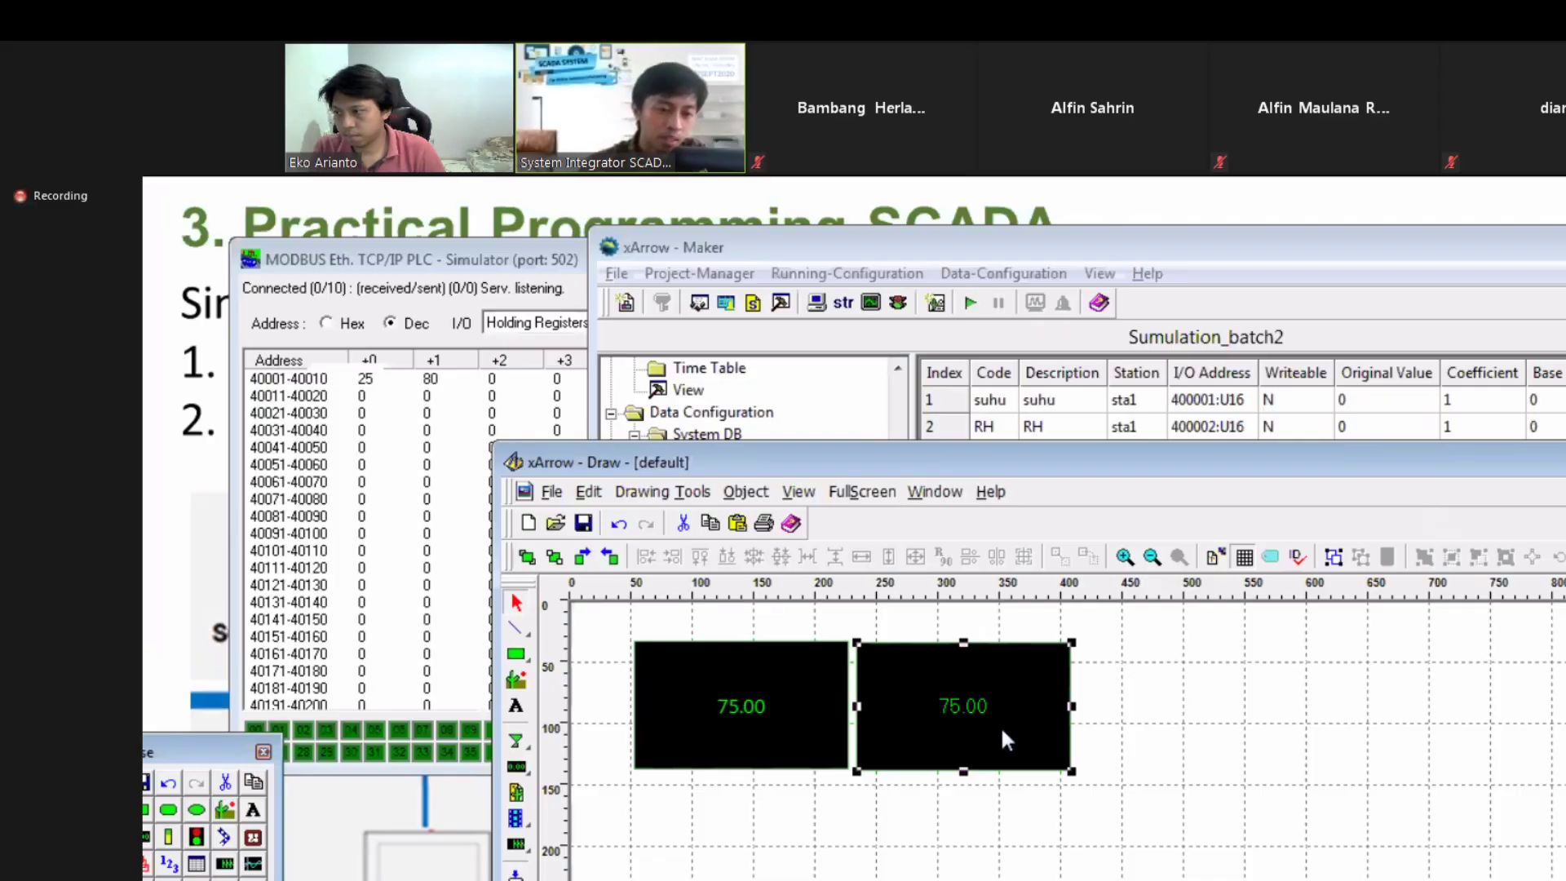
Step: Change the copied data panel's data link tag to RH and confirm the configuration
double_click(1018, 667)
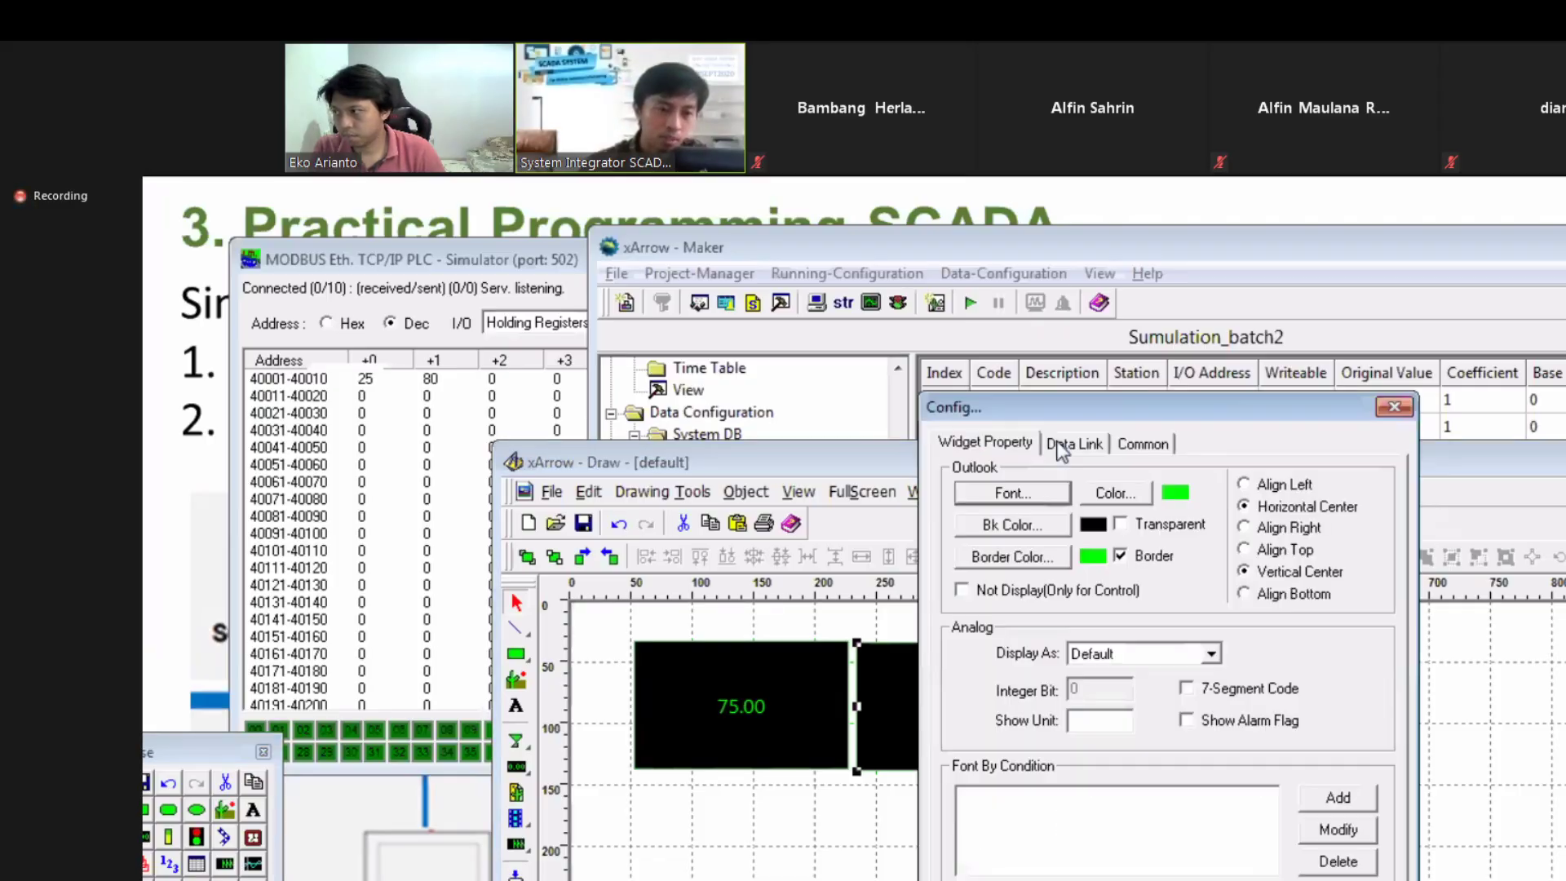
key(ctrl+Tab)
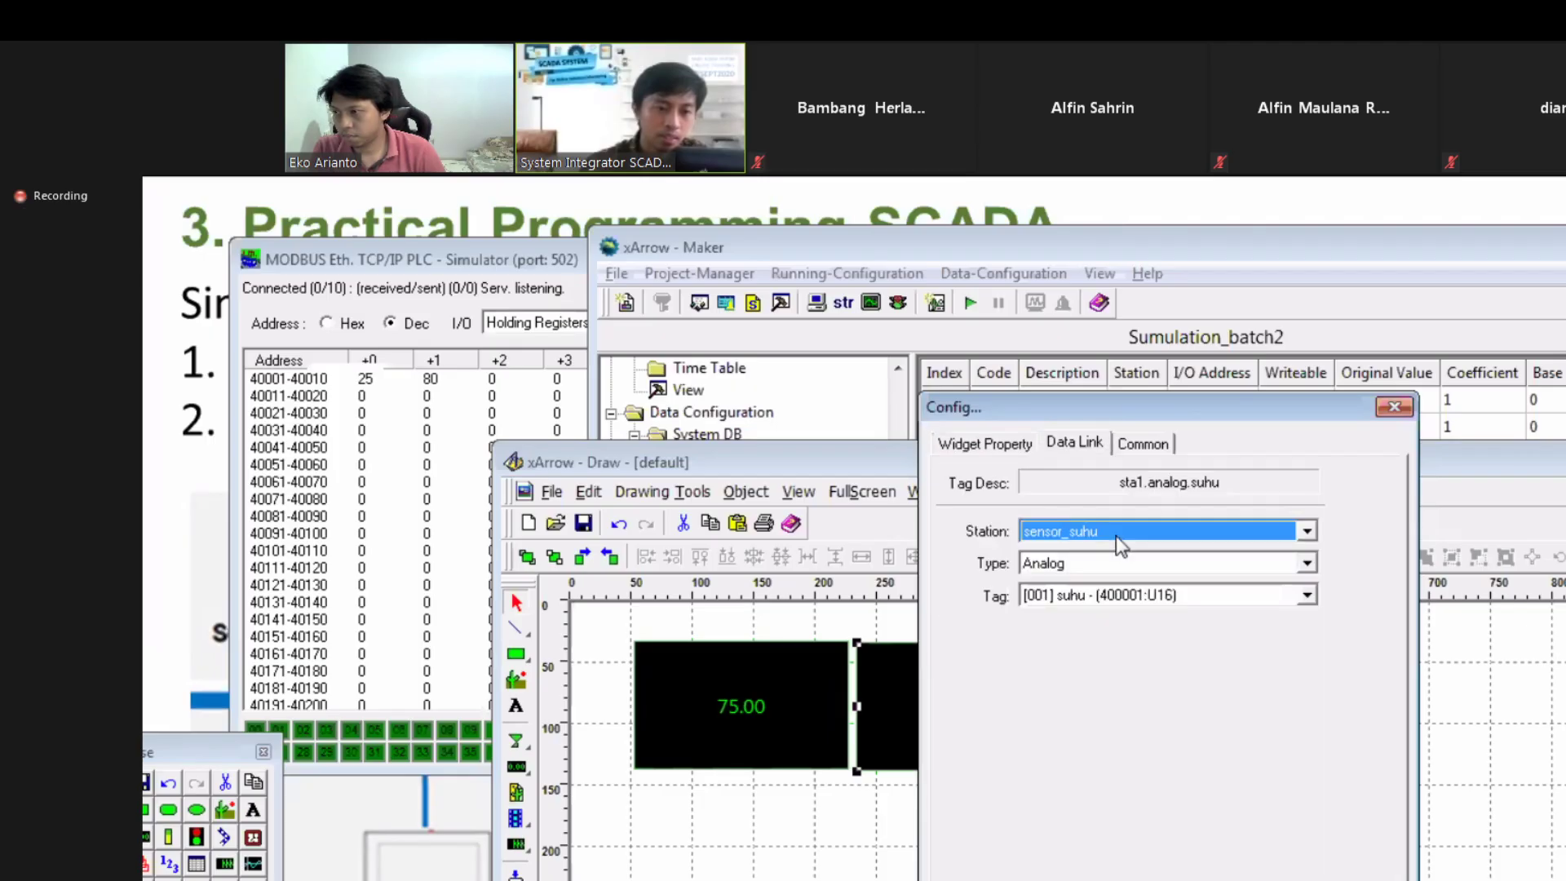
click(1093, 603)
key(Return)
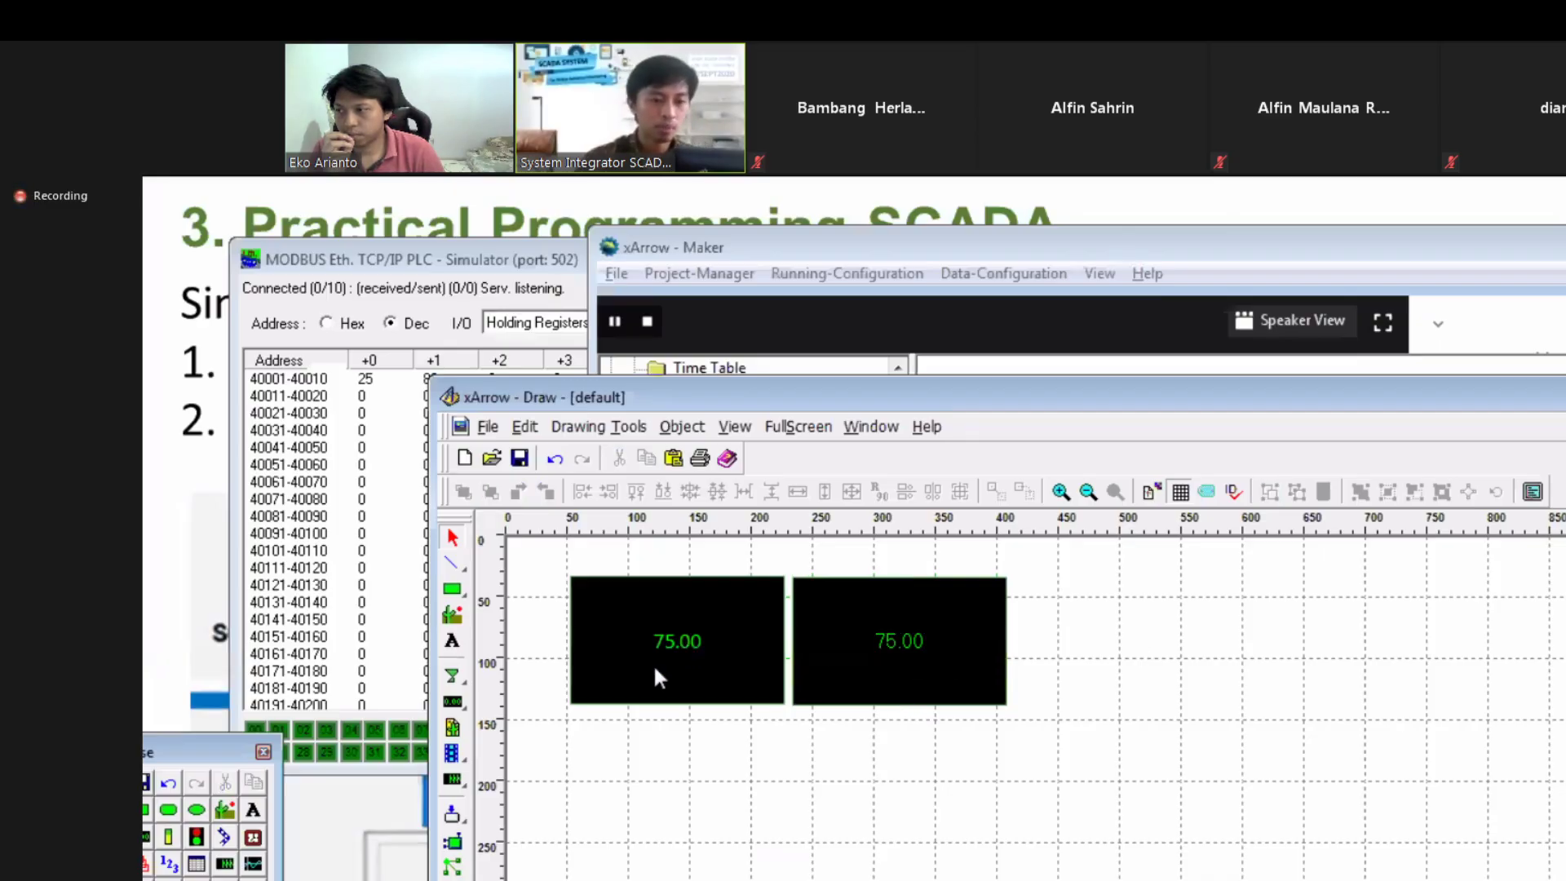
Step: Move both data panels down and to the right together, and place a SUHU text label above the left panel
drag(657, 677, 752, 765)
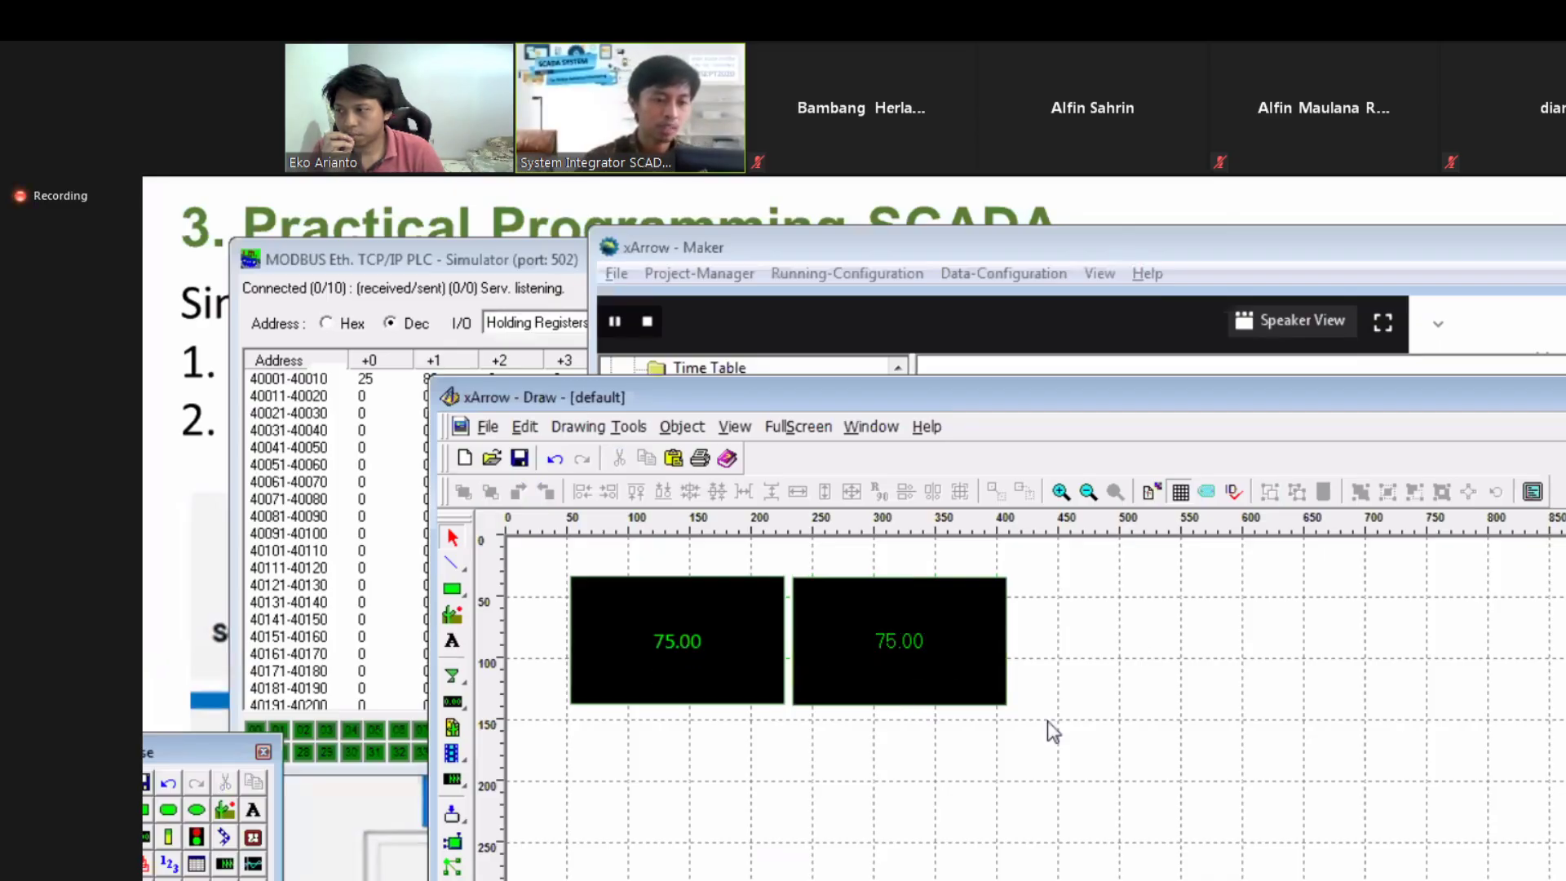
click(451, 643)
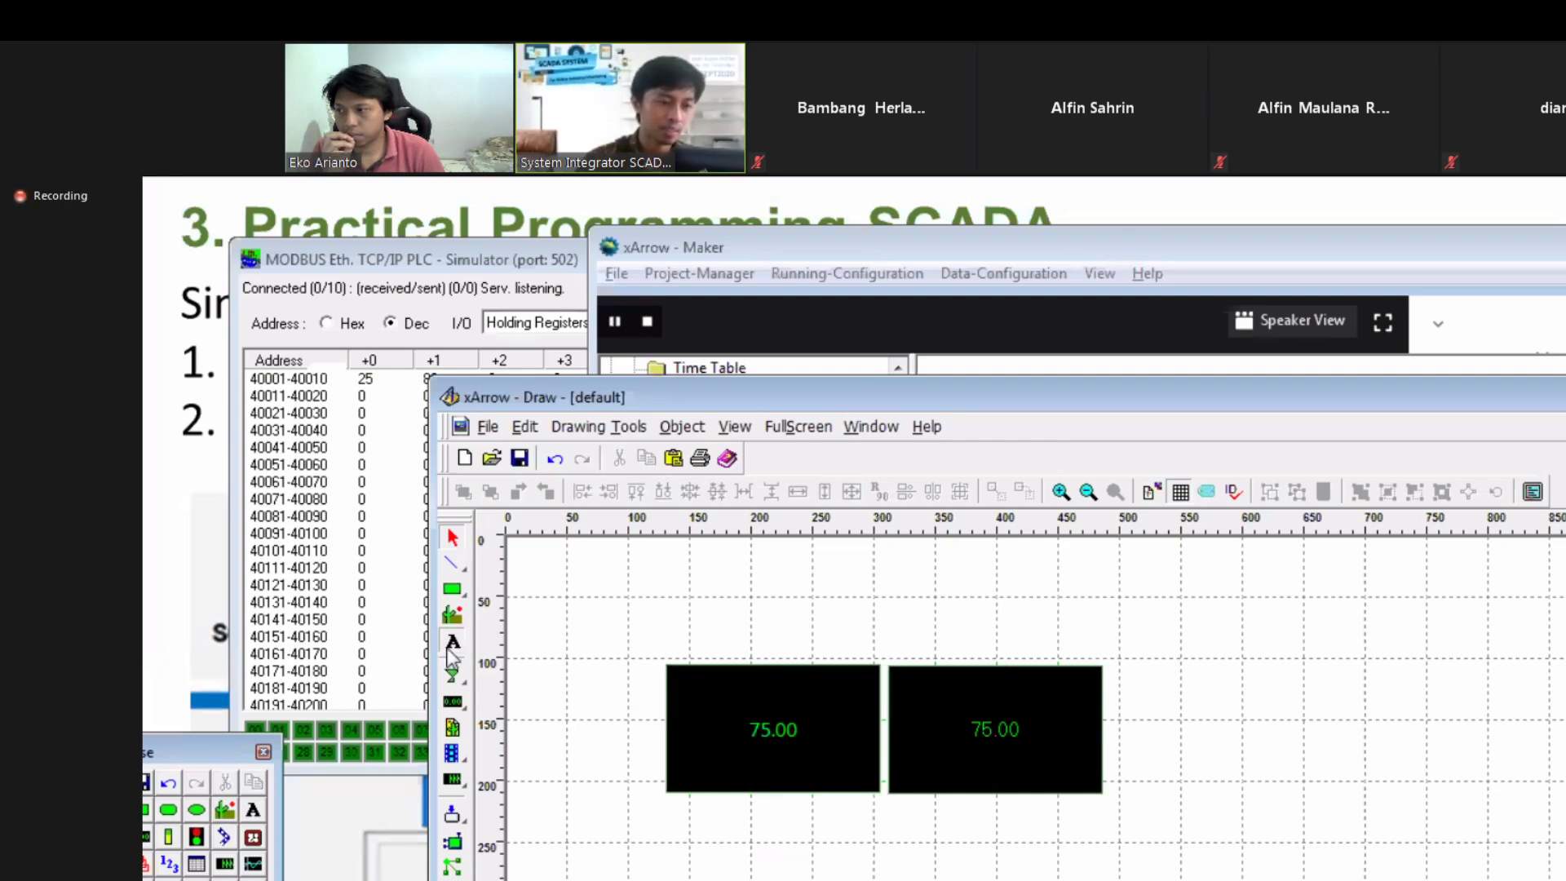
click(856, 662)
text(SUHU)
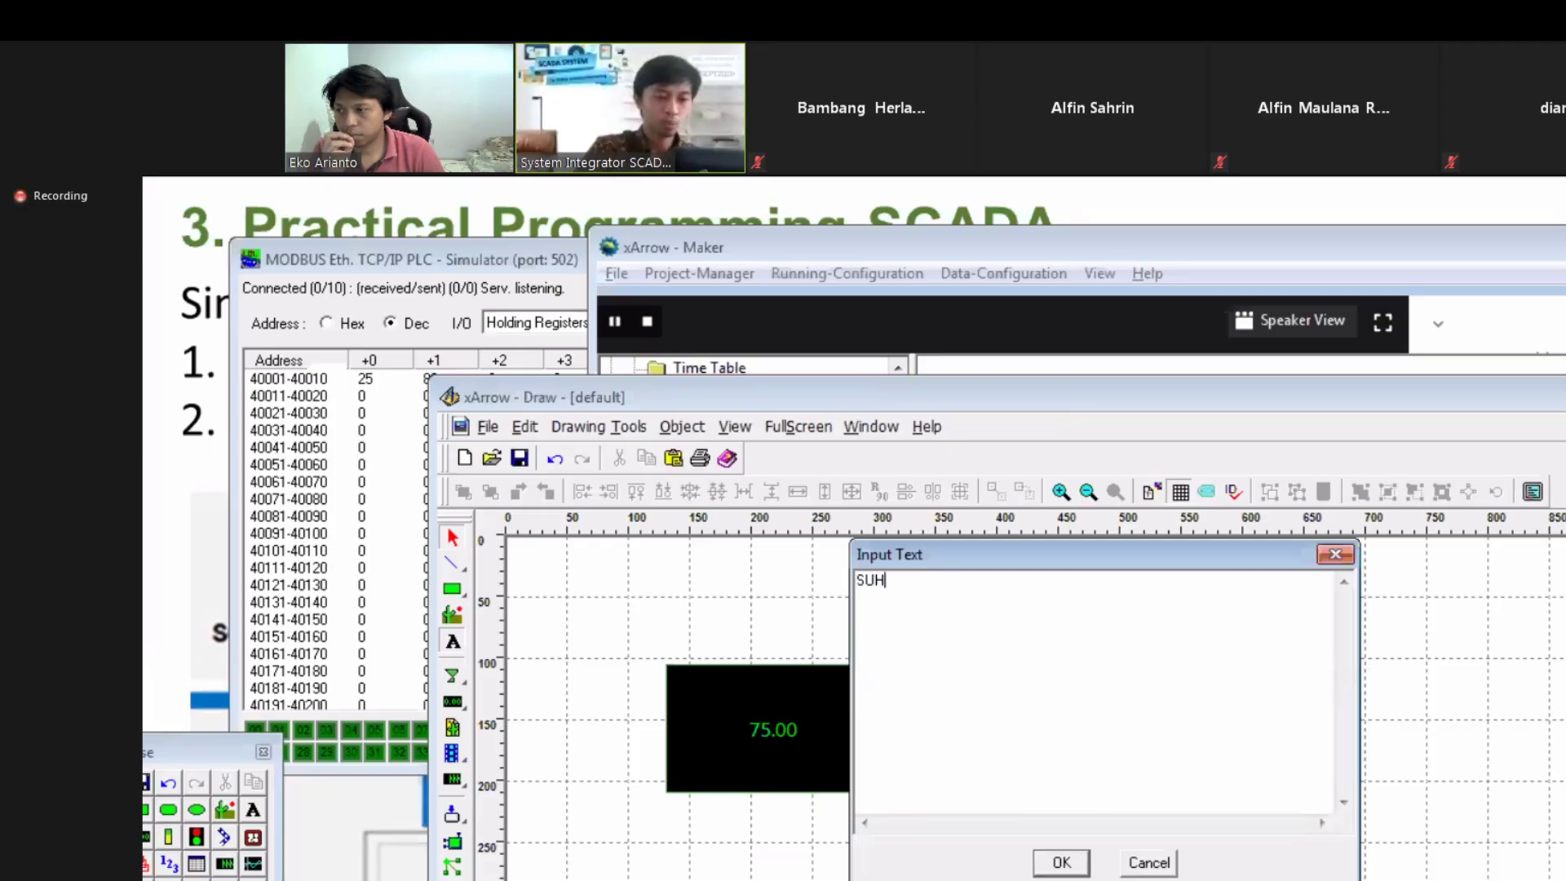
click(1062, 862)
click(728, 634)
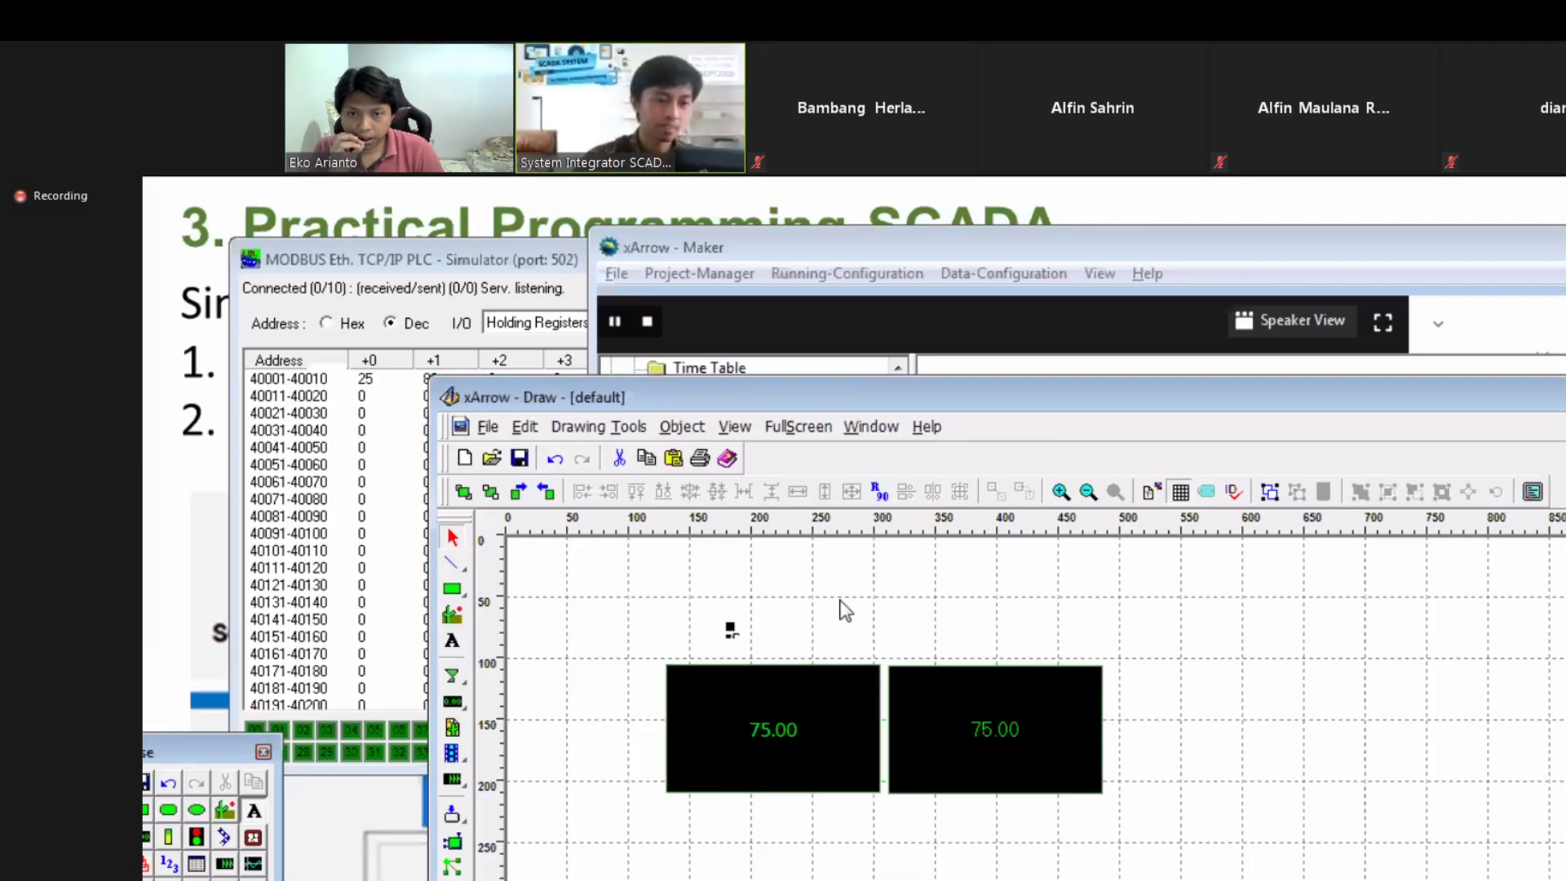
drag(767, 644, 793, 636)
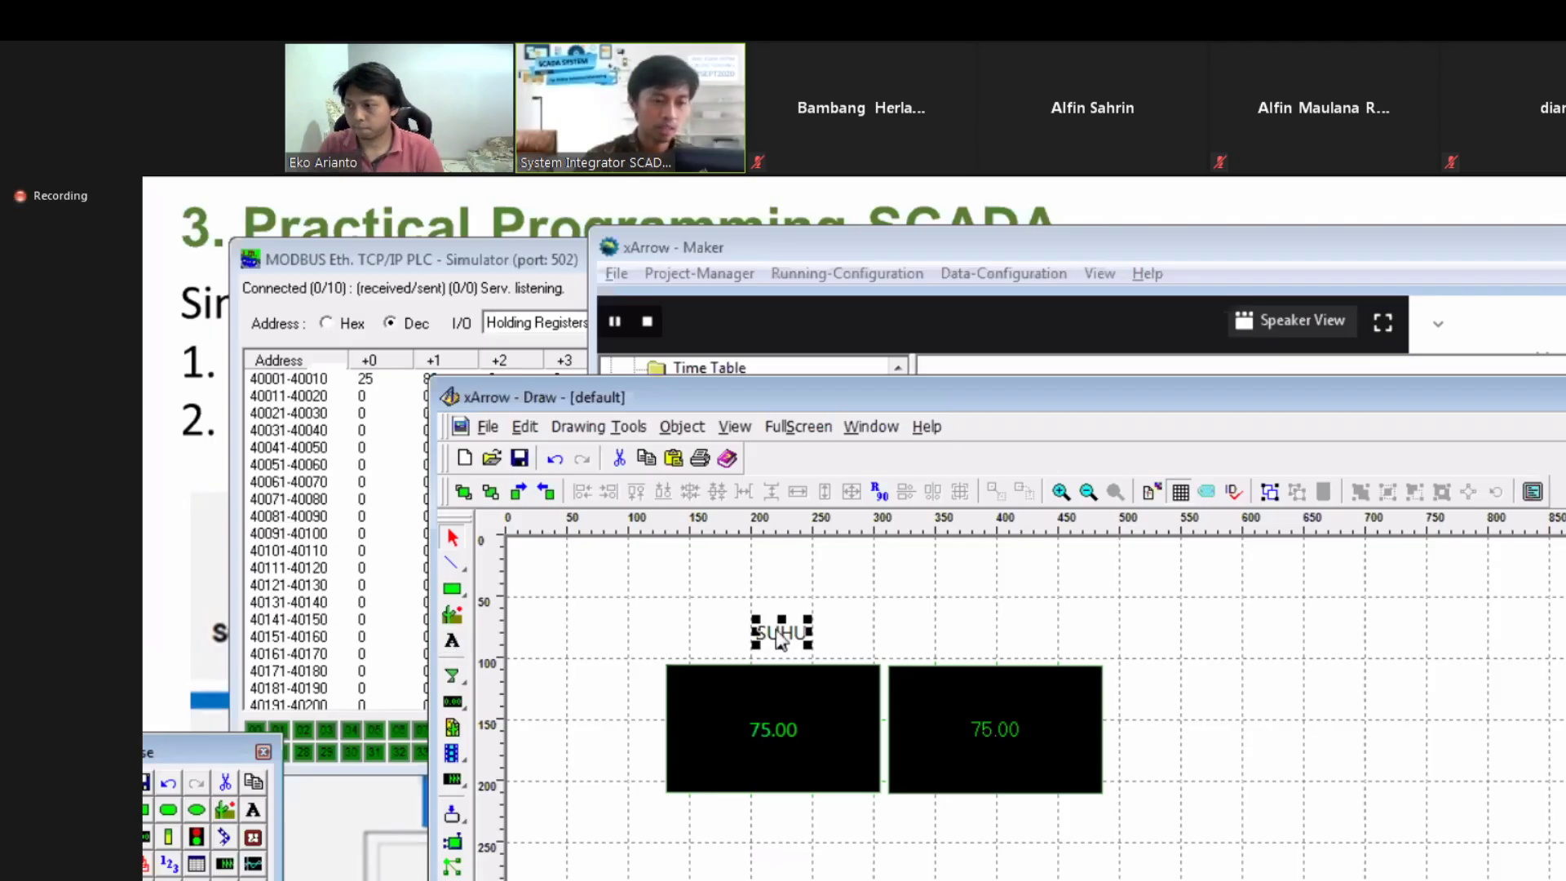
Step: Copy the SUHU label above the right data panel, change the copy's text to RH and level it with the original
drag(779, 640, 979, 644)
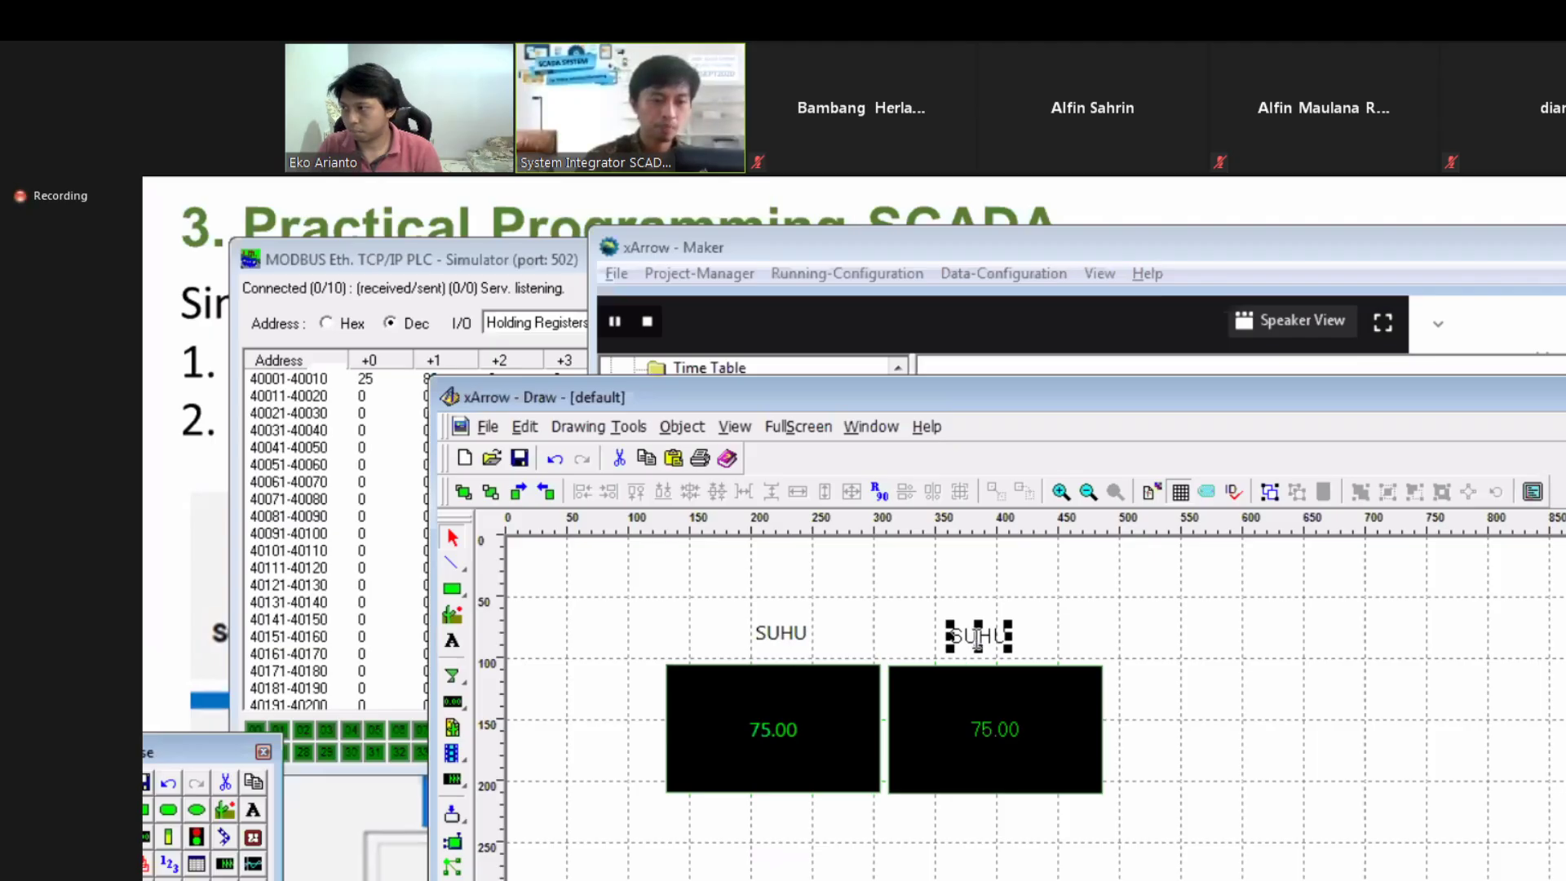
double_click(979, 642)
text(RH)
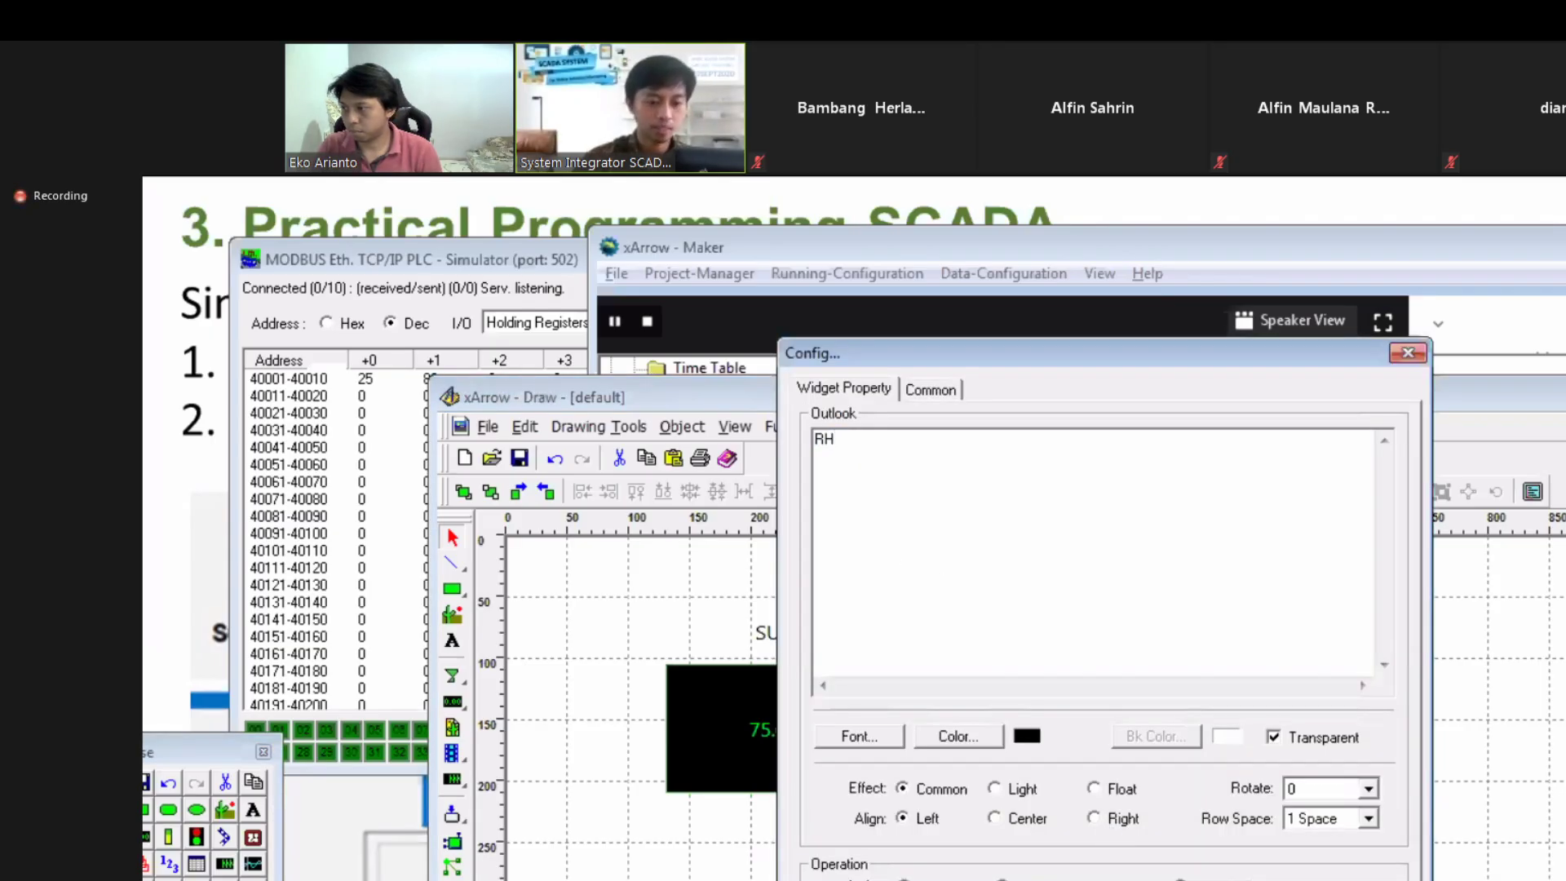
key(Return)
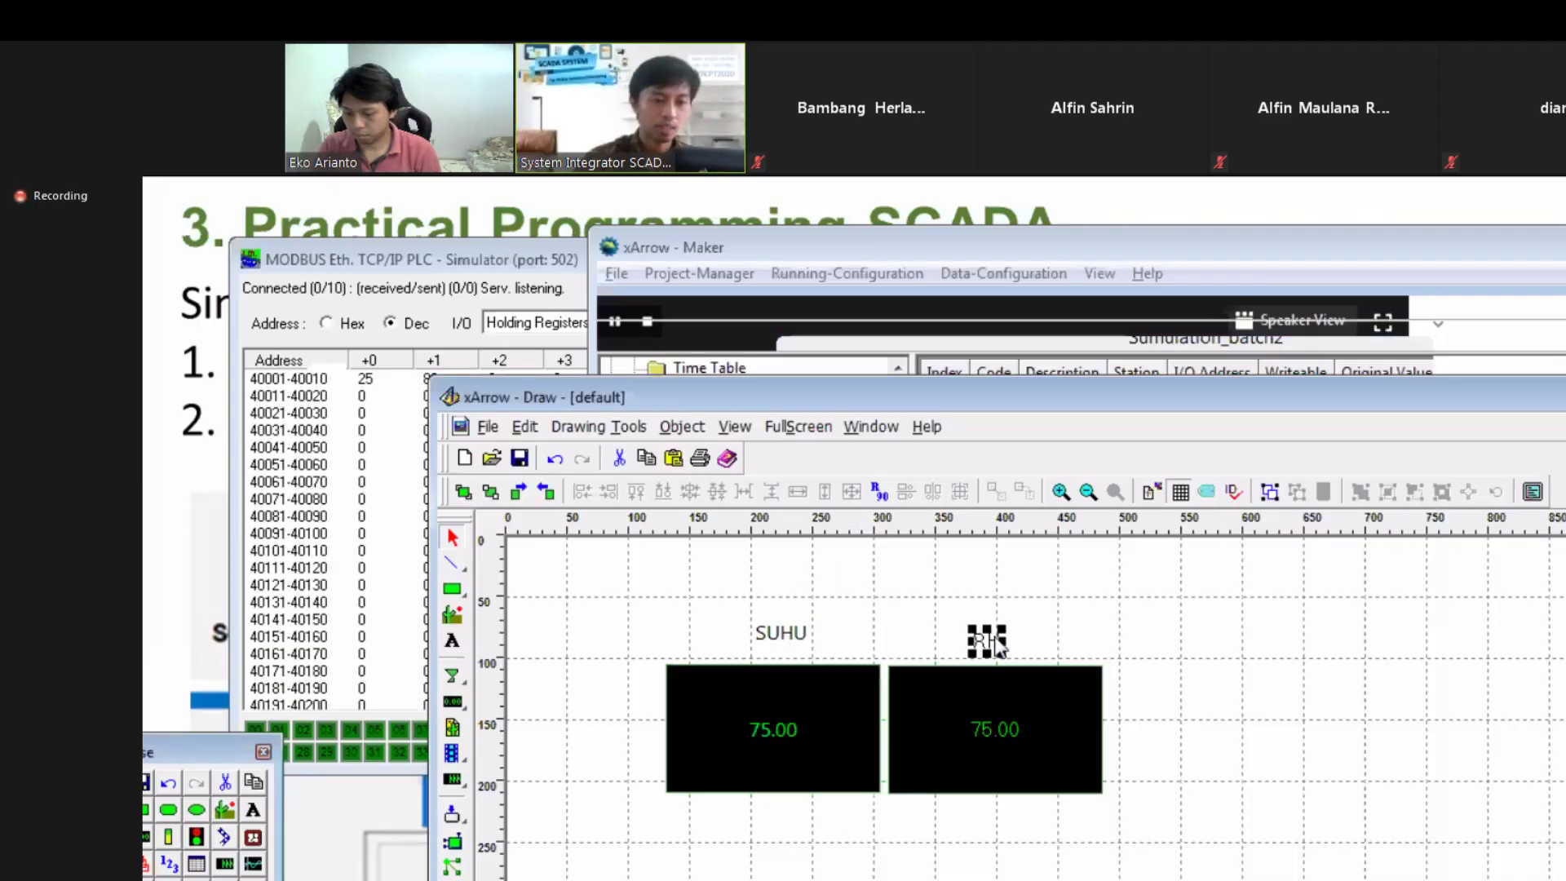
click(928, 625)
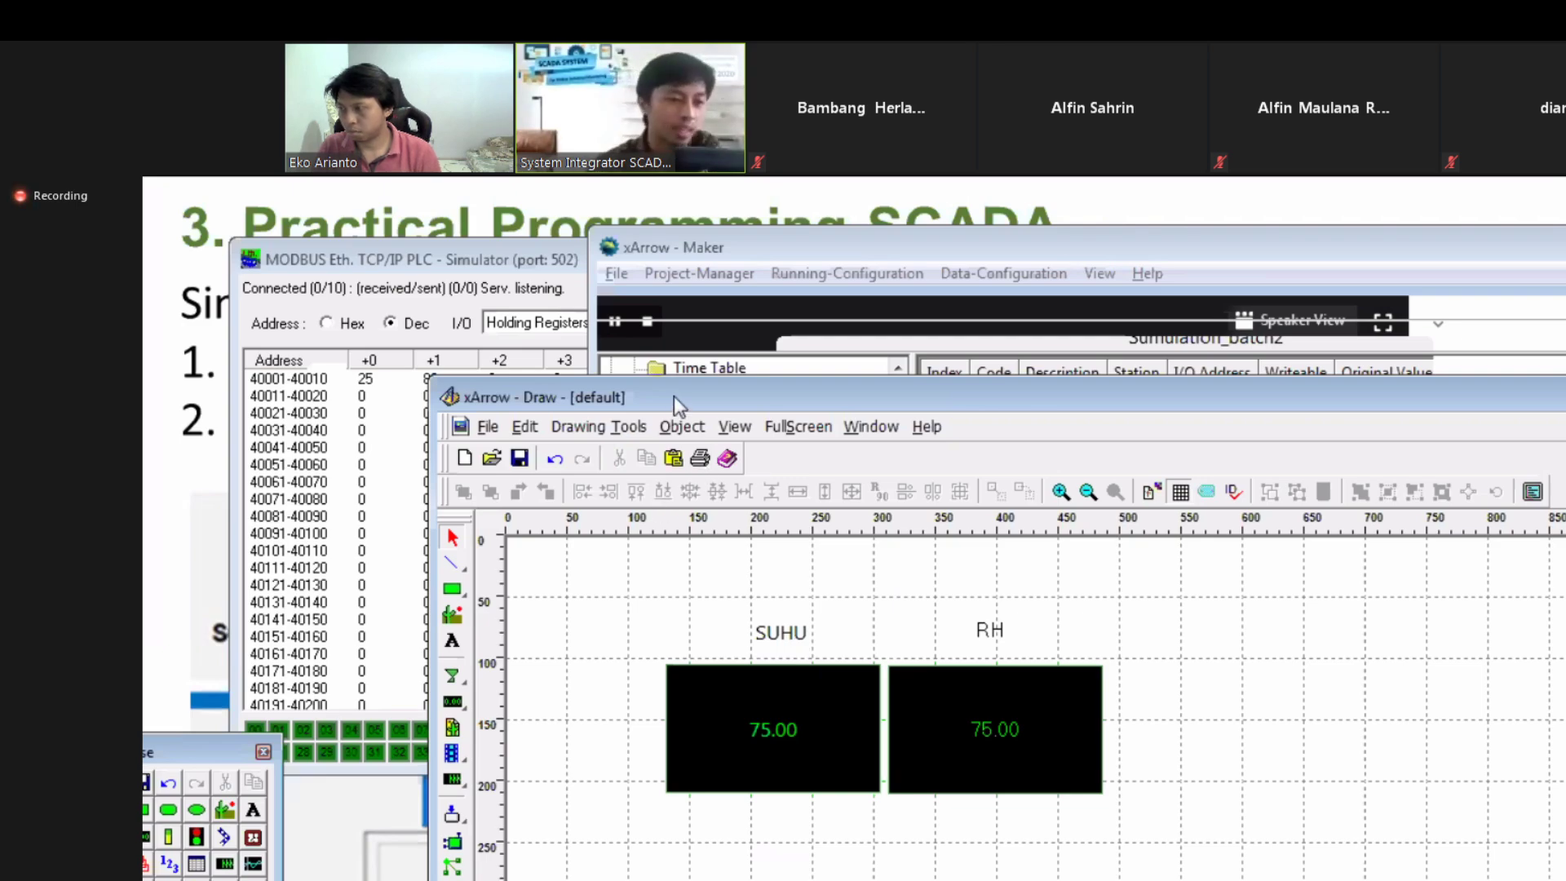
Step: Switch to xArrow Maker, launch SCADA in the 30-minute demo version and bring the running page to the front
mouse_move(674, 395)
mouse_down()
mouse_move(743, 377)
mouse_move(690, 361)
mouse_move(698, 375)
mouse_move(670, 377)
mouse_up()
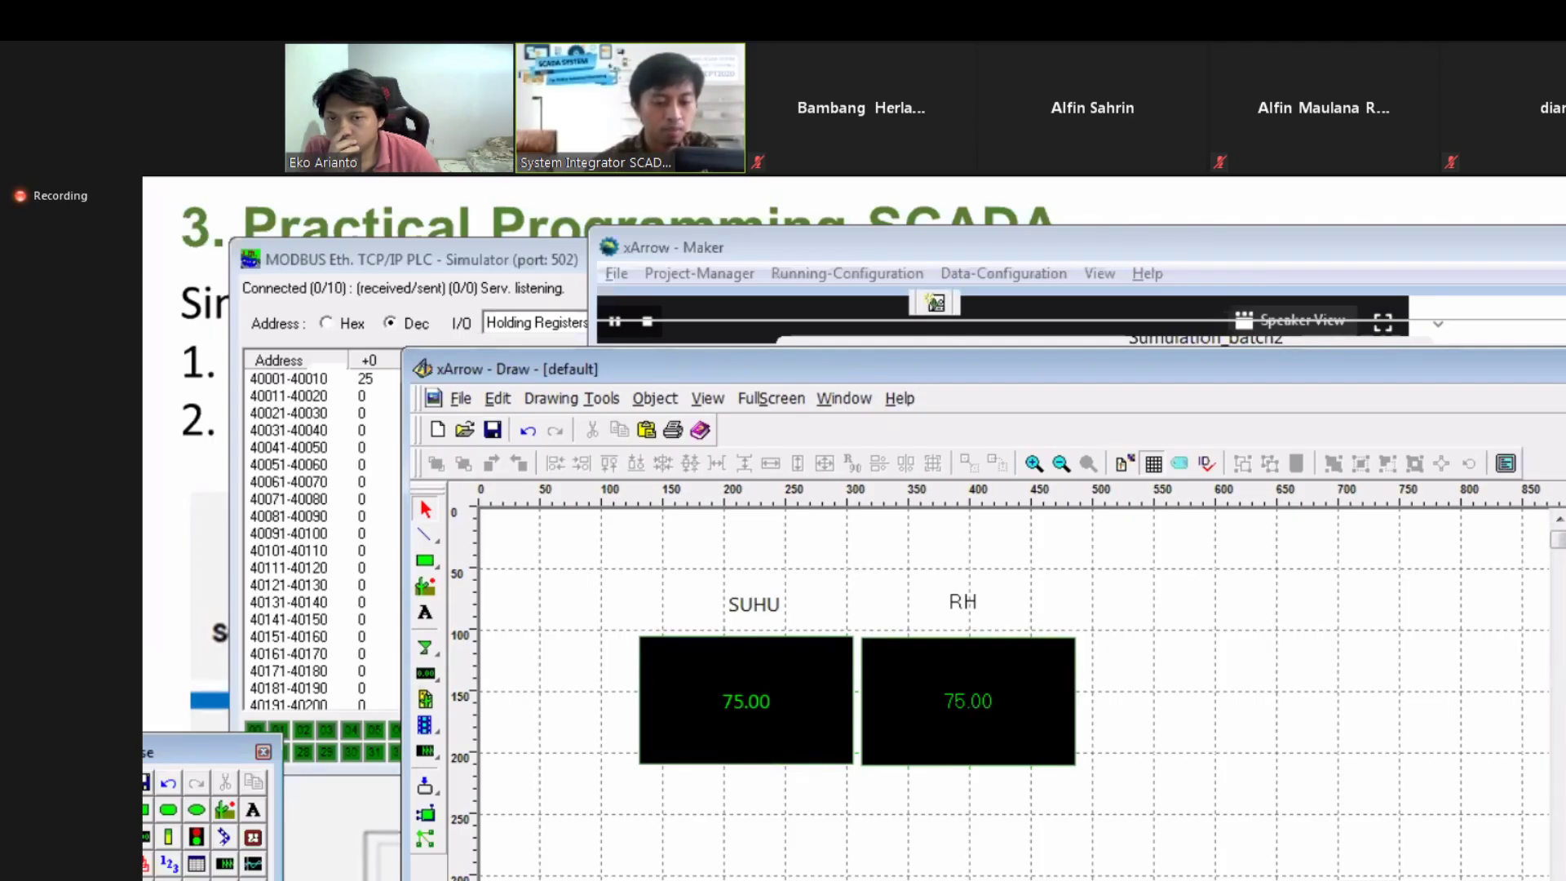
click(950, 237)
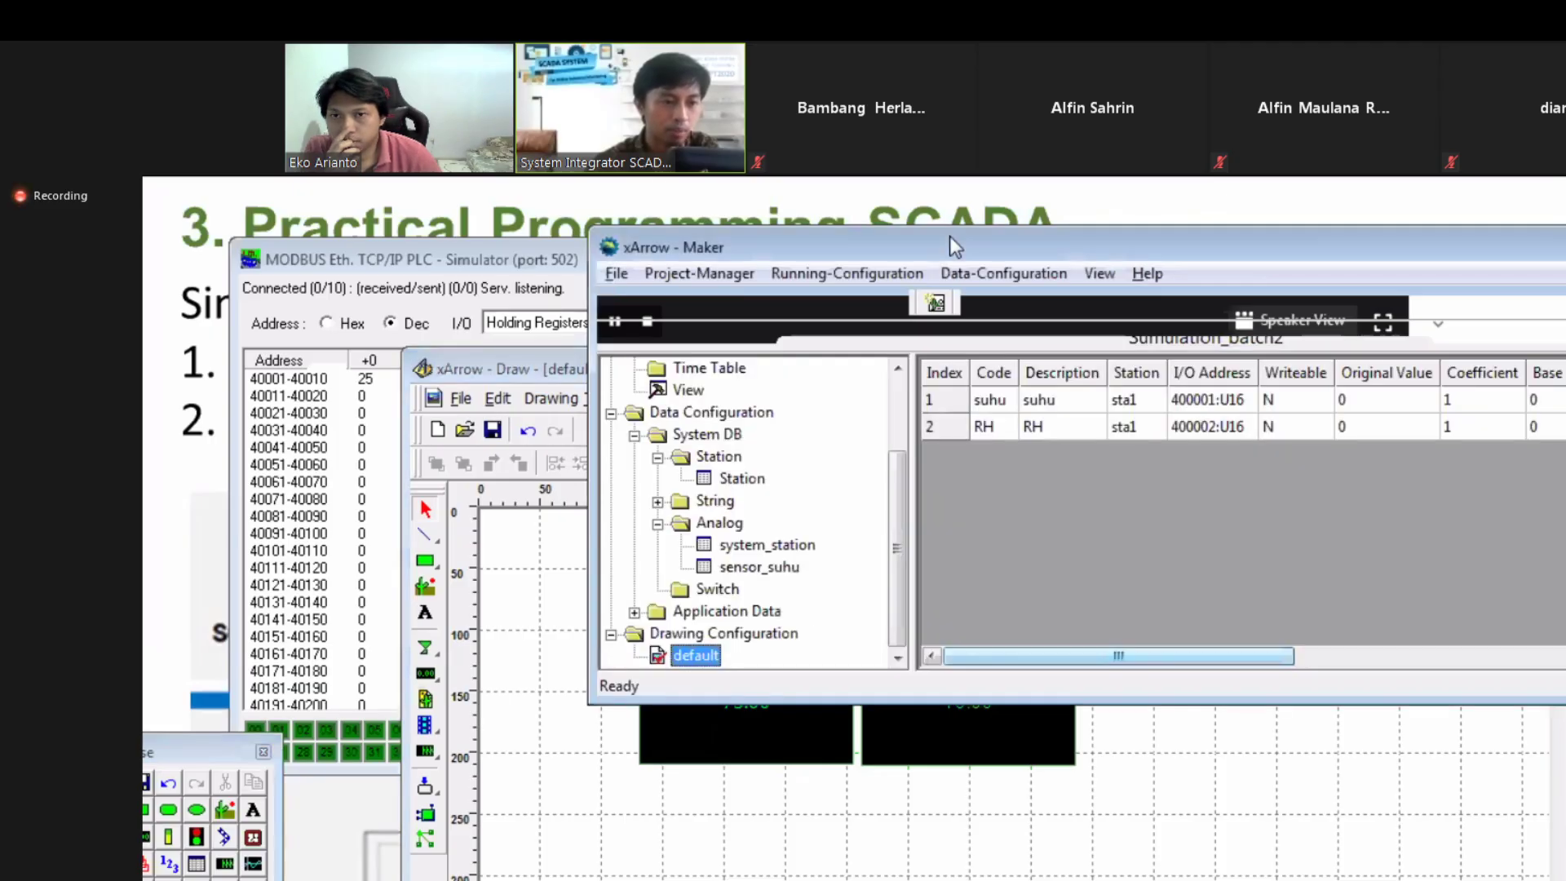
drag(950, 237, 939, 268)
drag(834, 270, 847, 266)
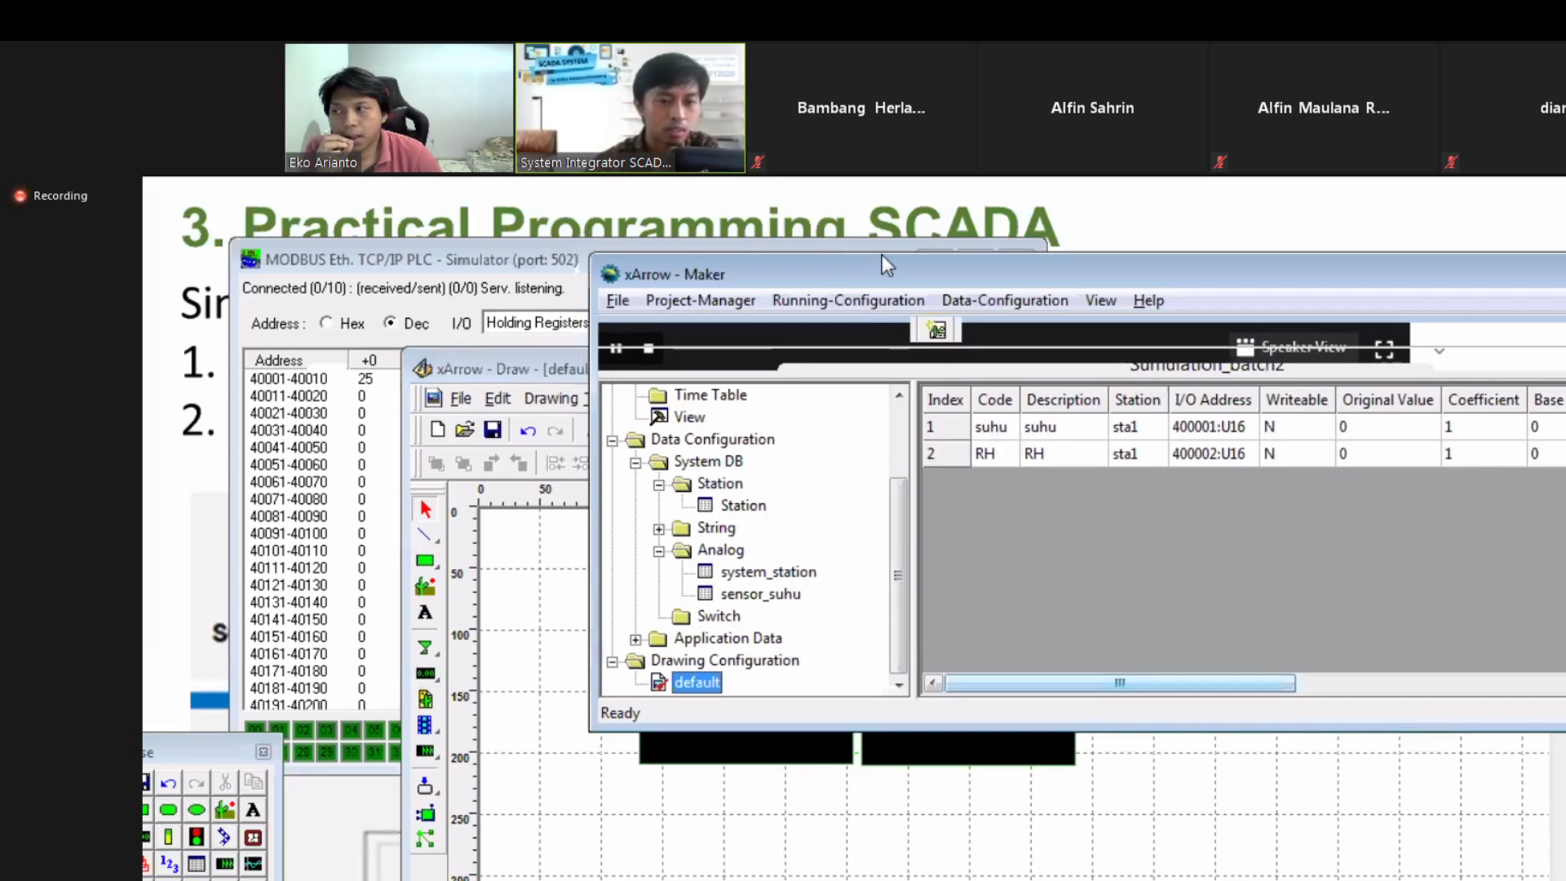
drag(883, 258, 794, 396)
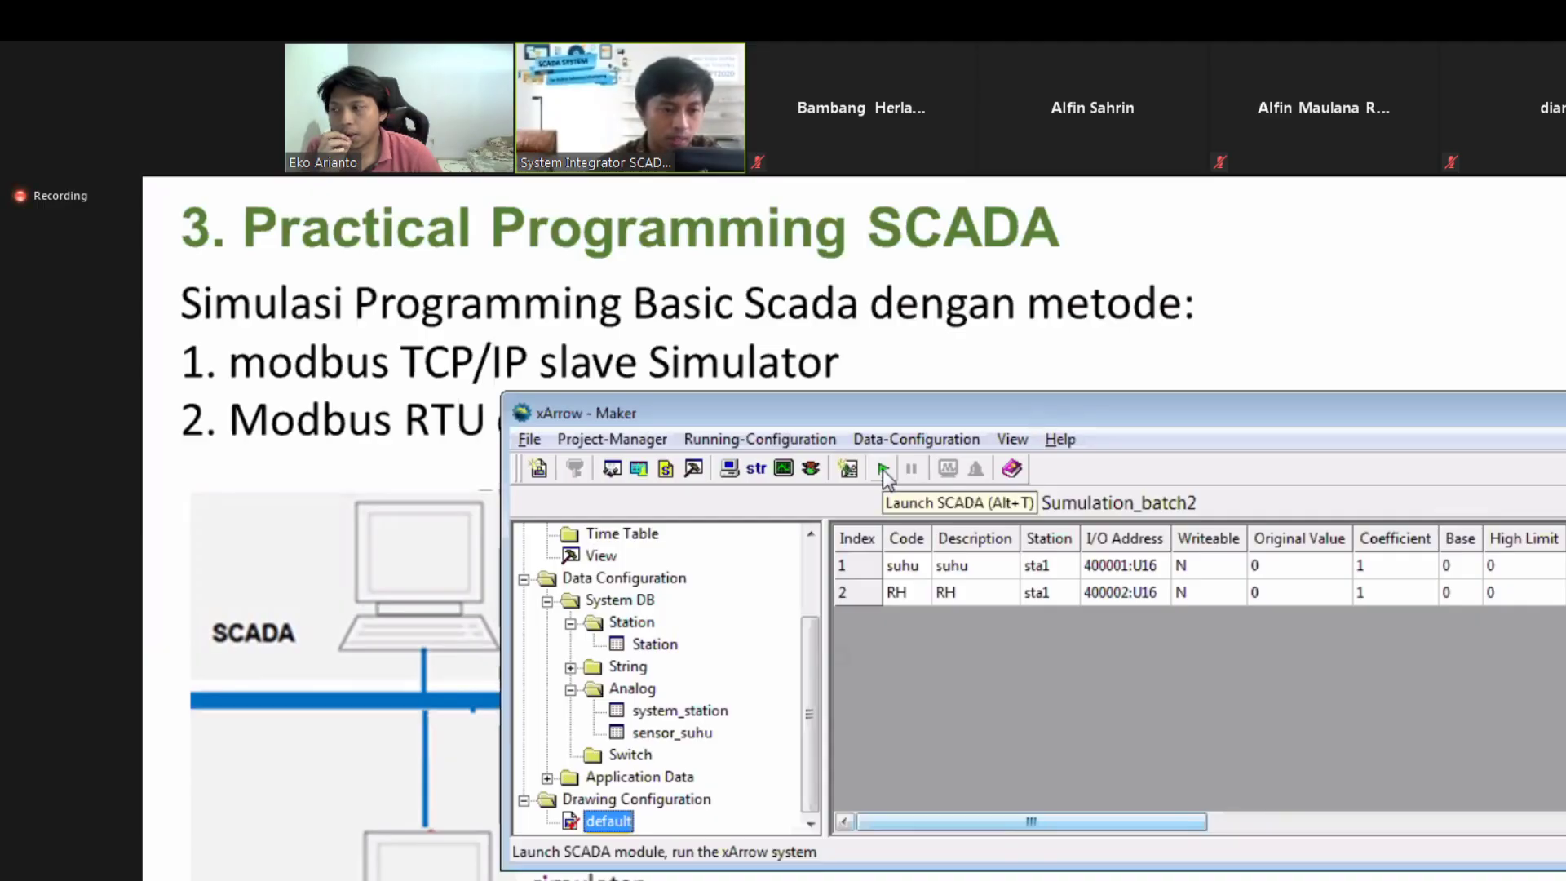
click(883, 469)
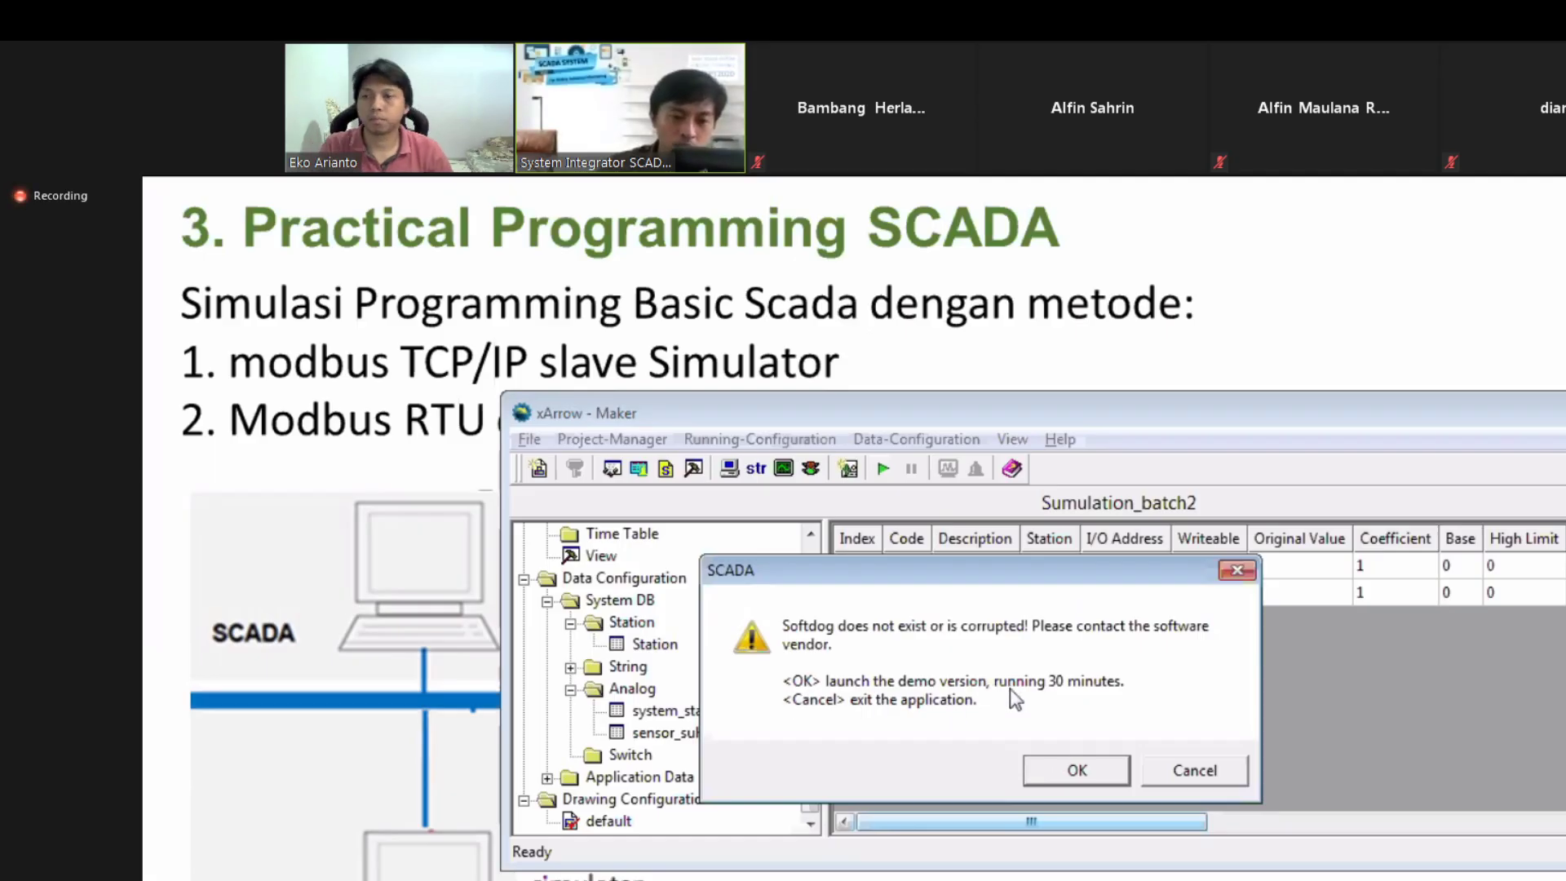
click(1075, 775)
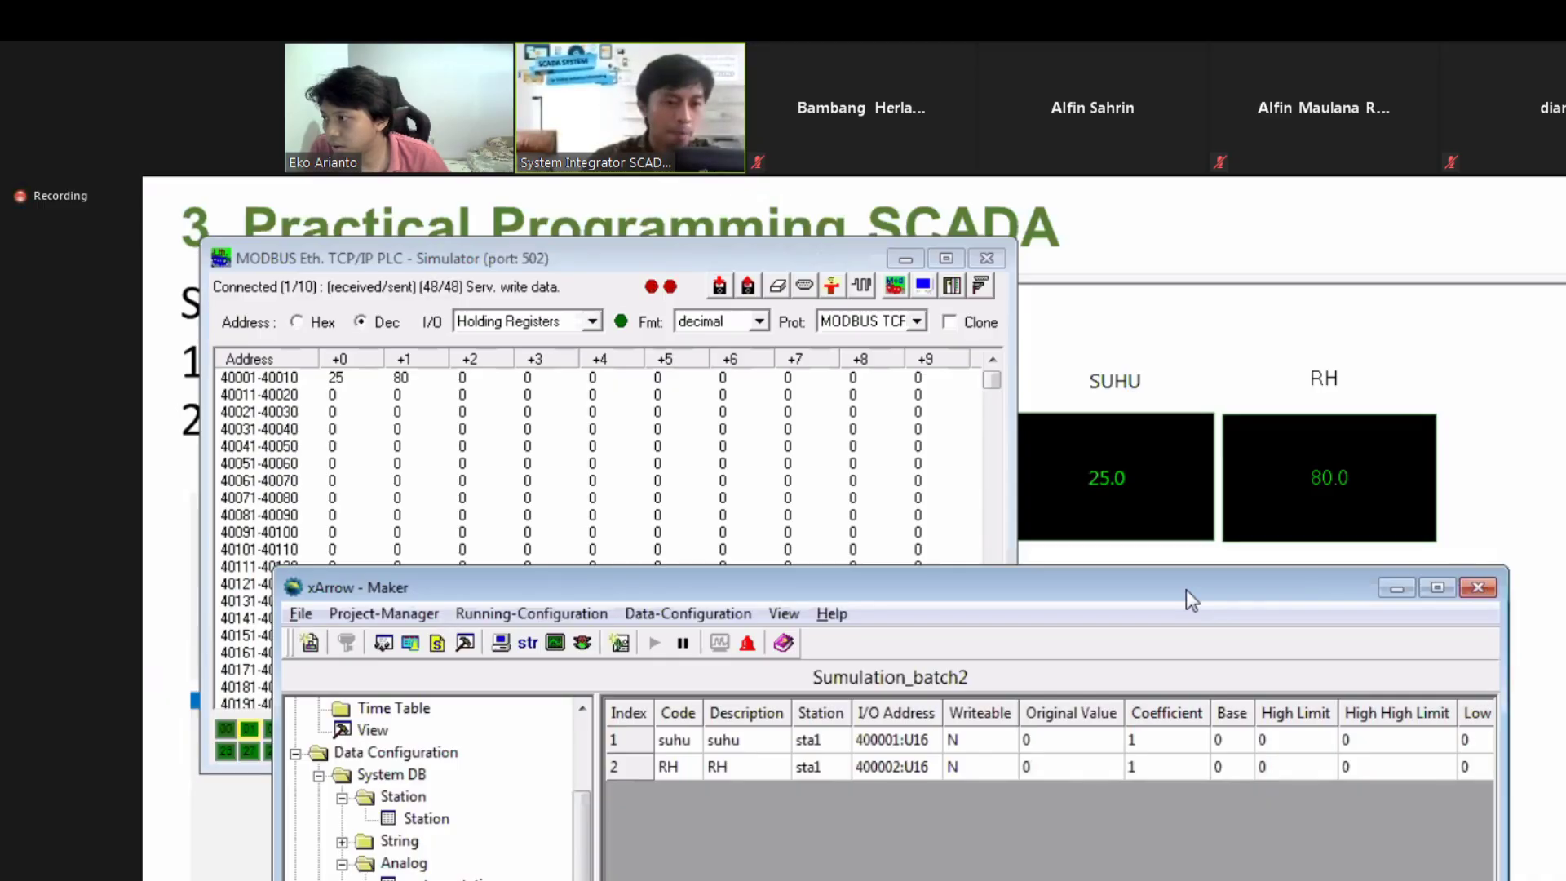
click(1063, 287)
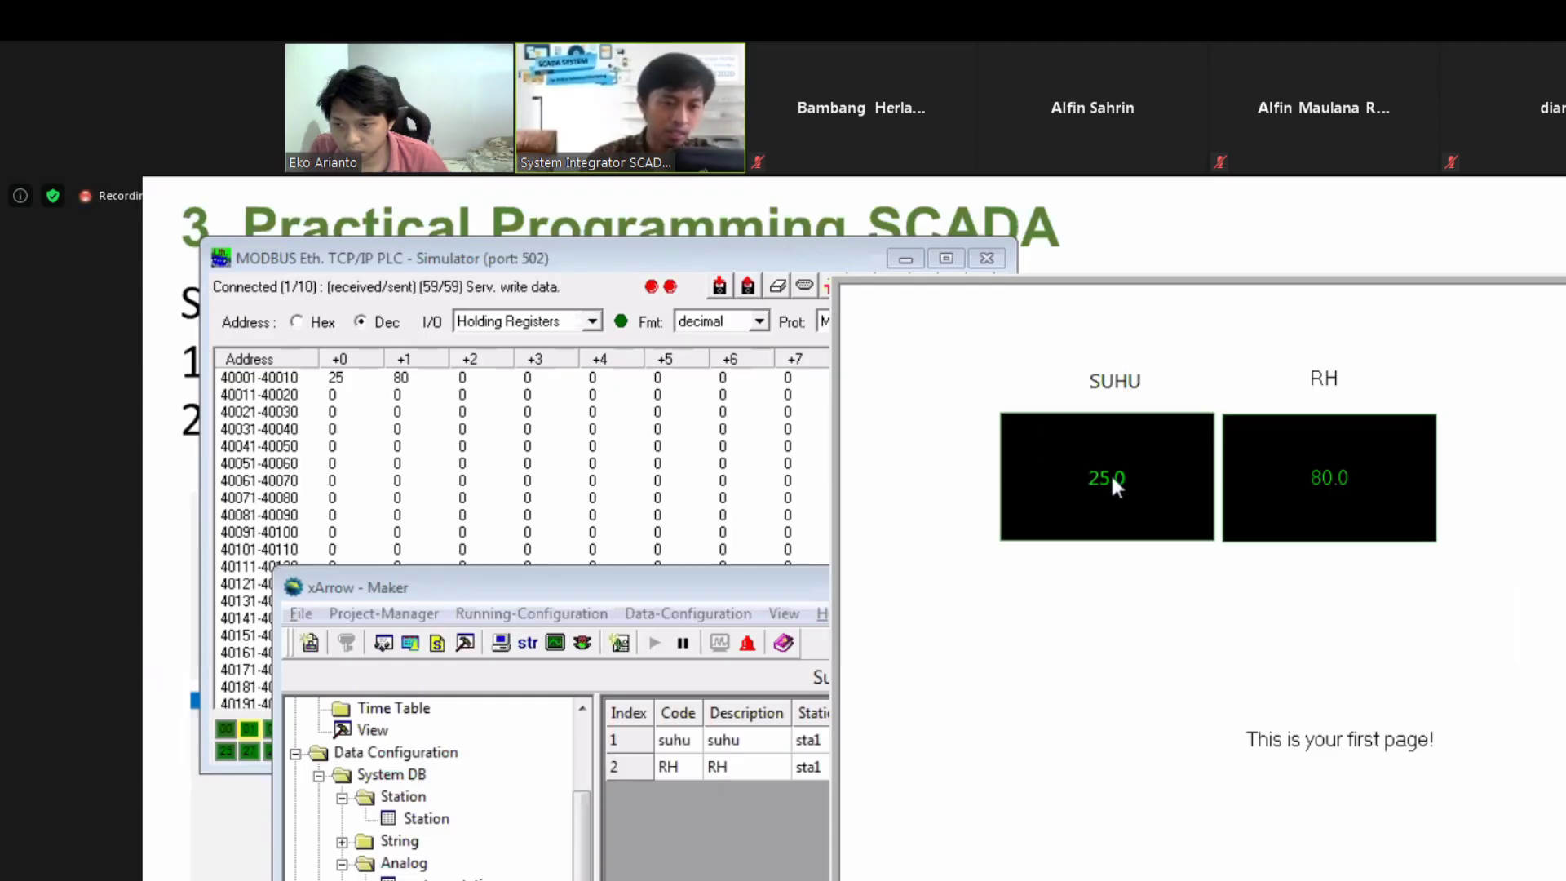
click(335, 380)
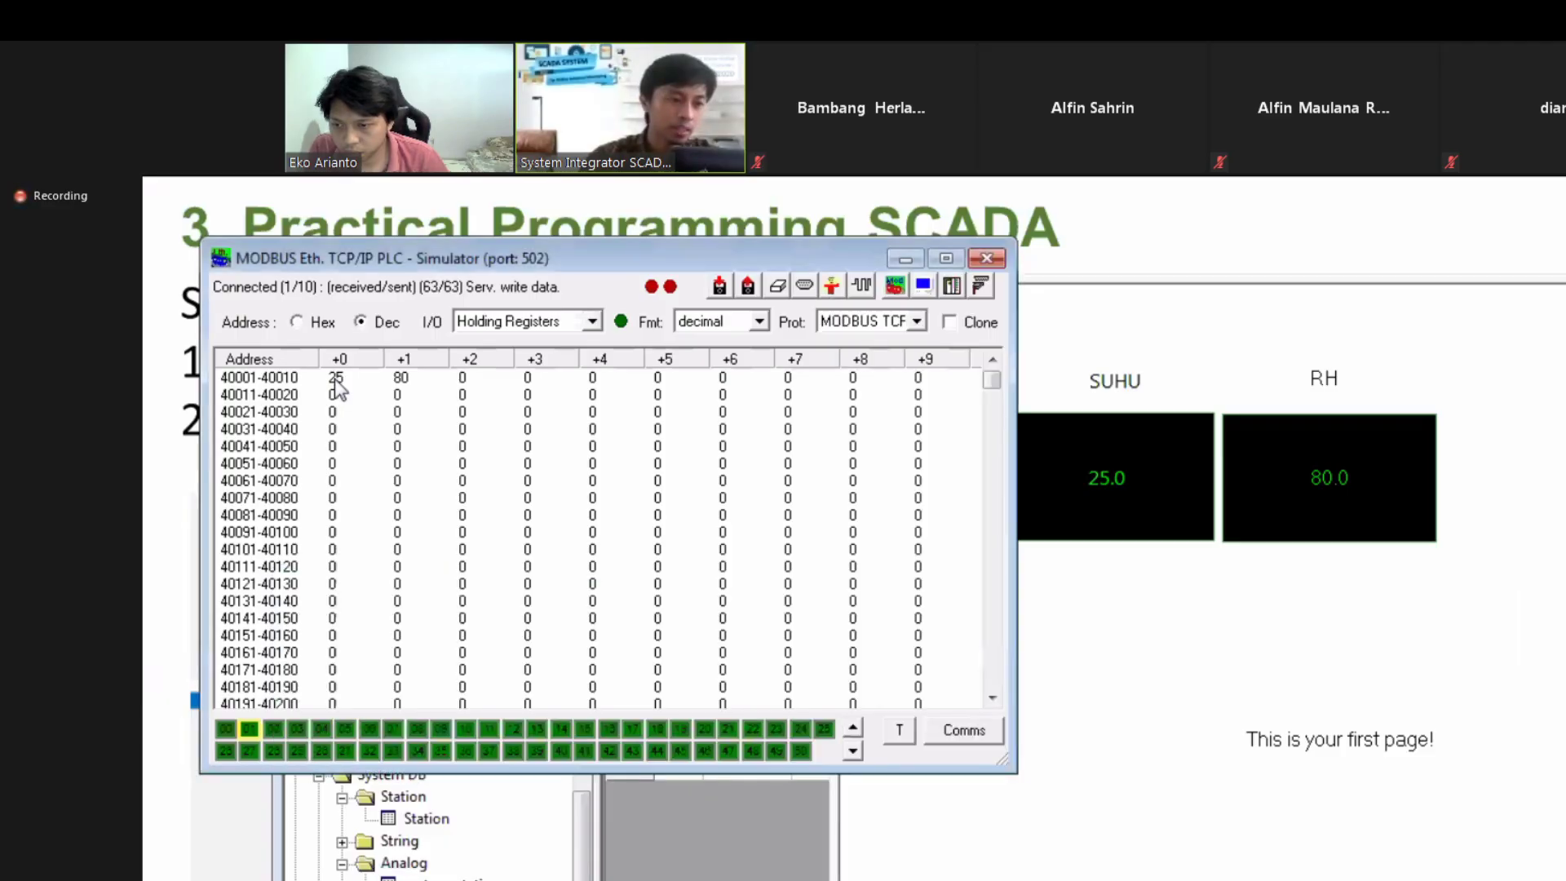
double_click(335, 380)
text(27)
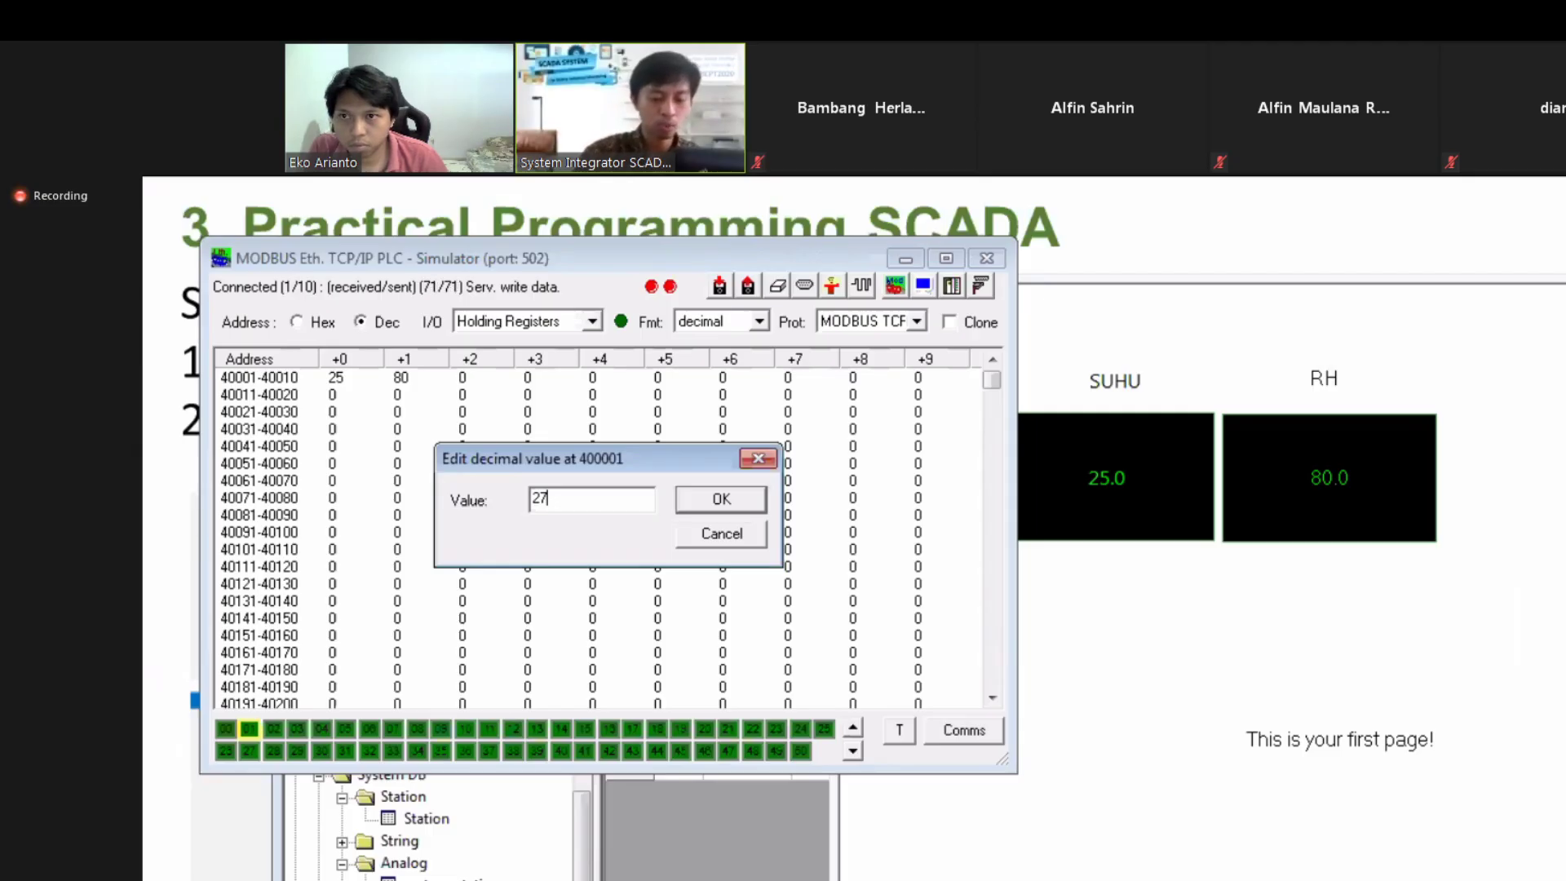
key(BackSpace)
text(09)
key(BackSpace)
key(Escape)
Step: Set holding register 400001 to 20 and register 400002 to 65 in the Modbus simulator, and return to the running SCADA page
double_click(346, 374)
text(20)
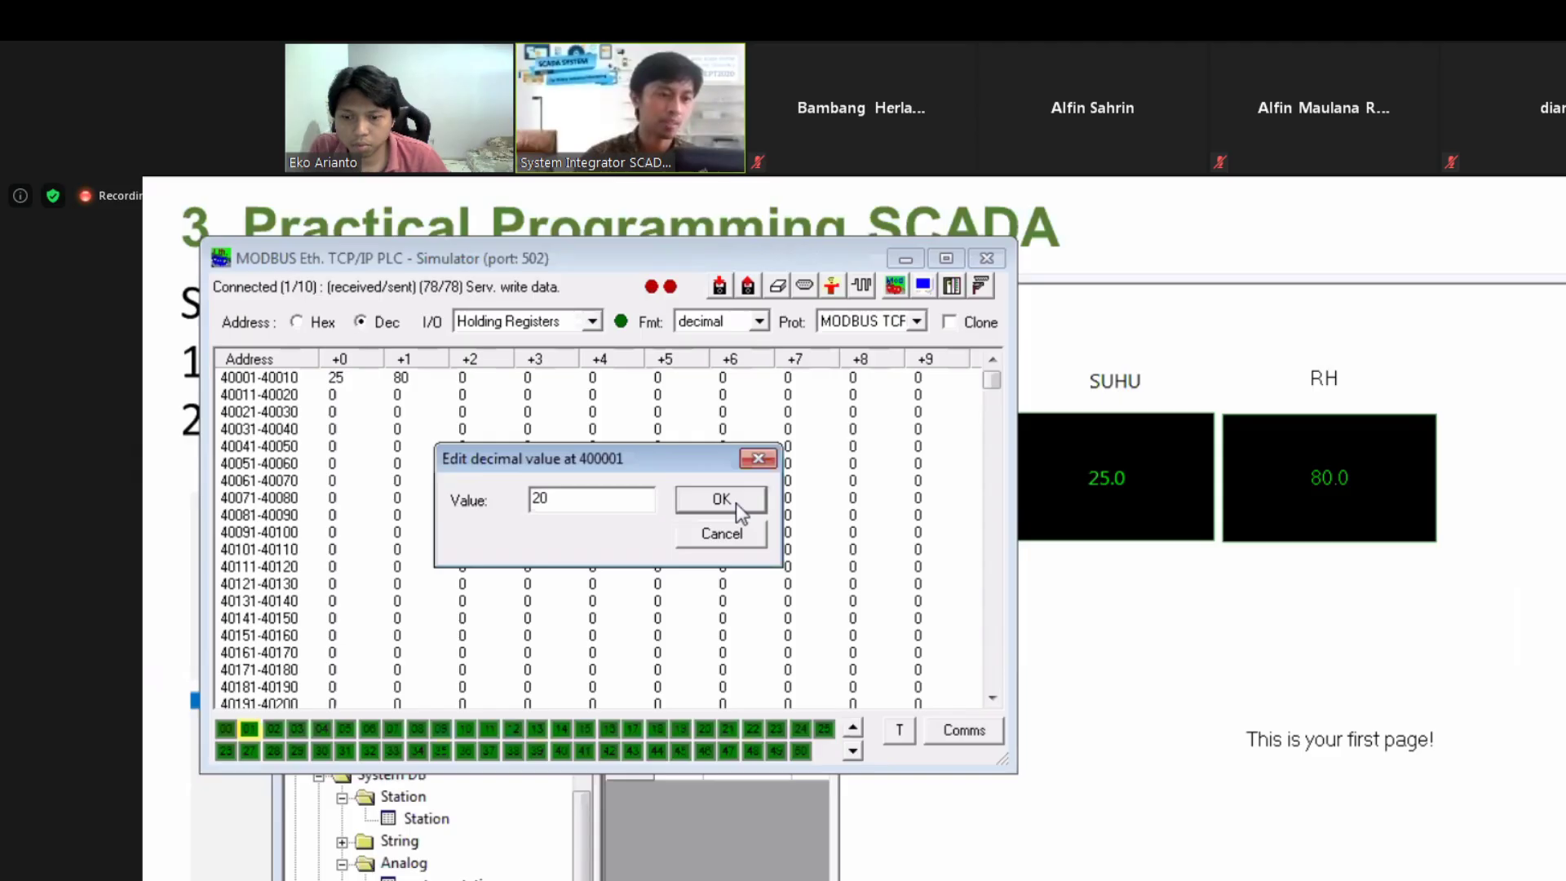
click(736, 503)
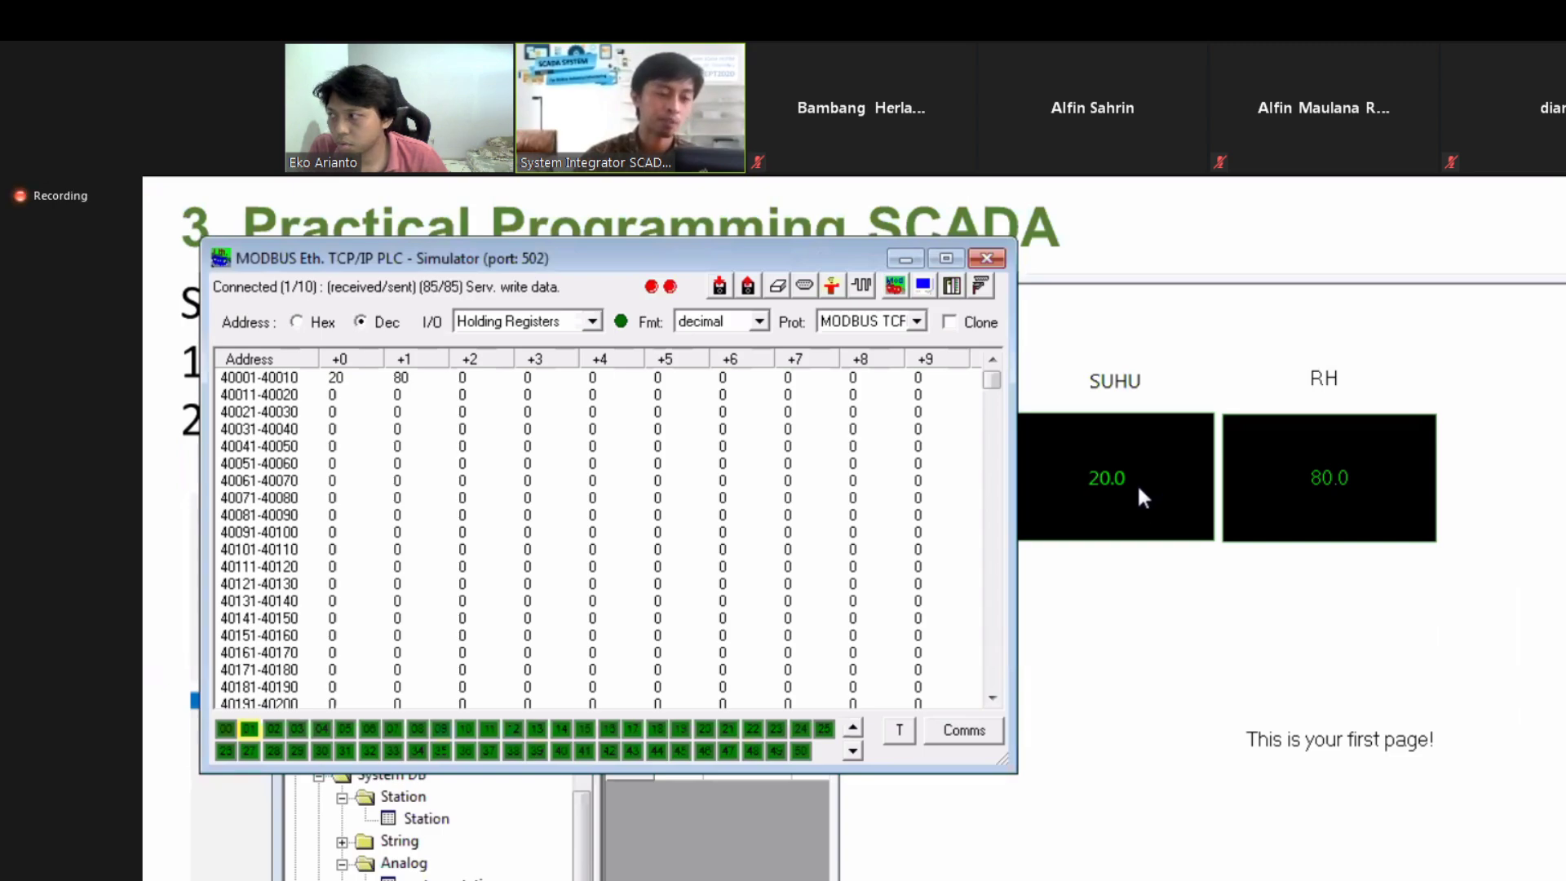
double_click(401, 380)
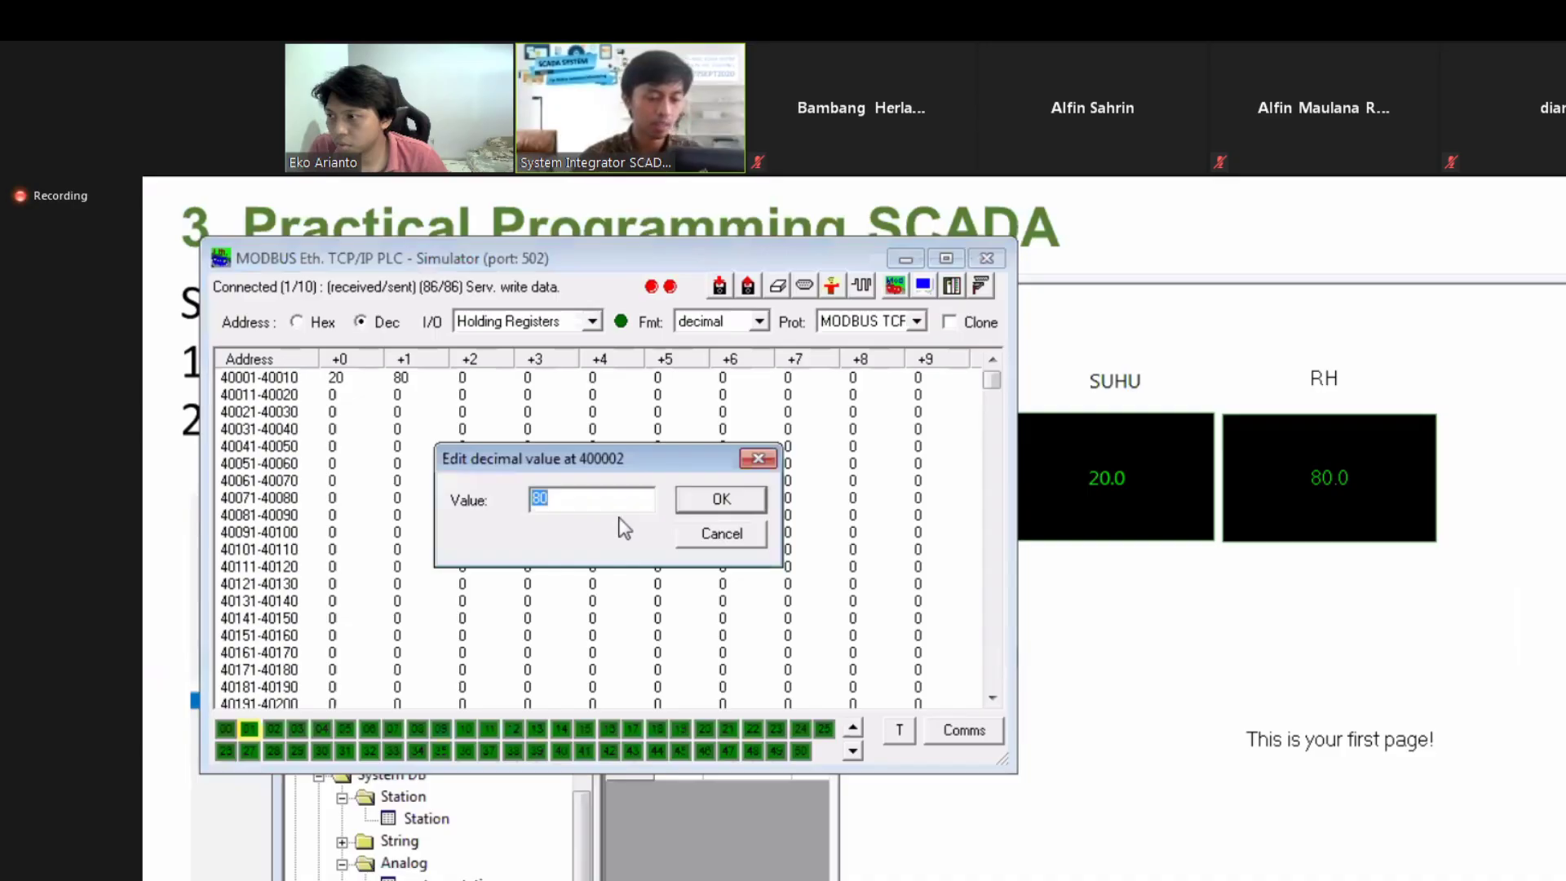
text(65)
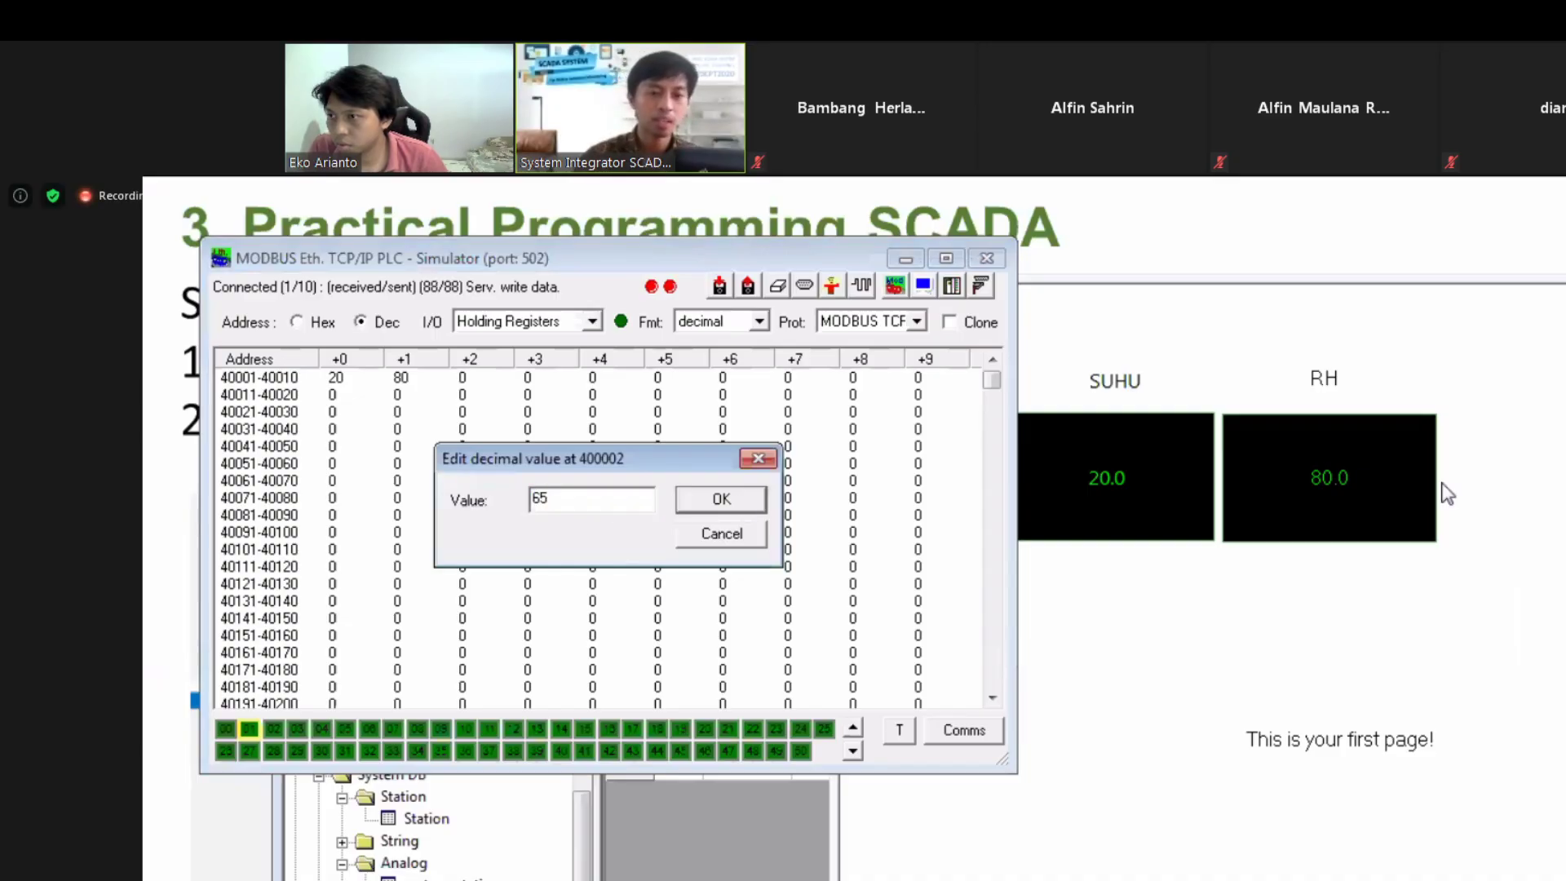
key(Return)
click(1317, 522)
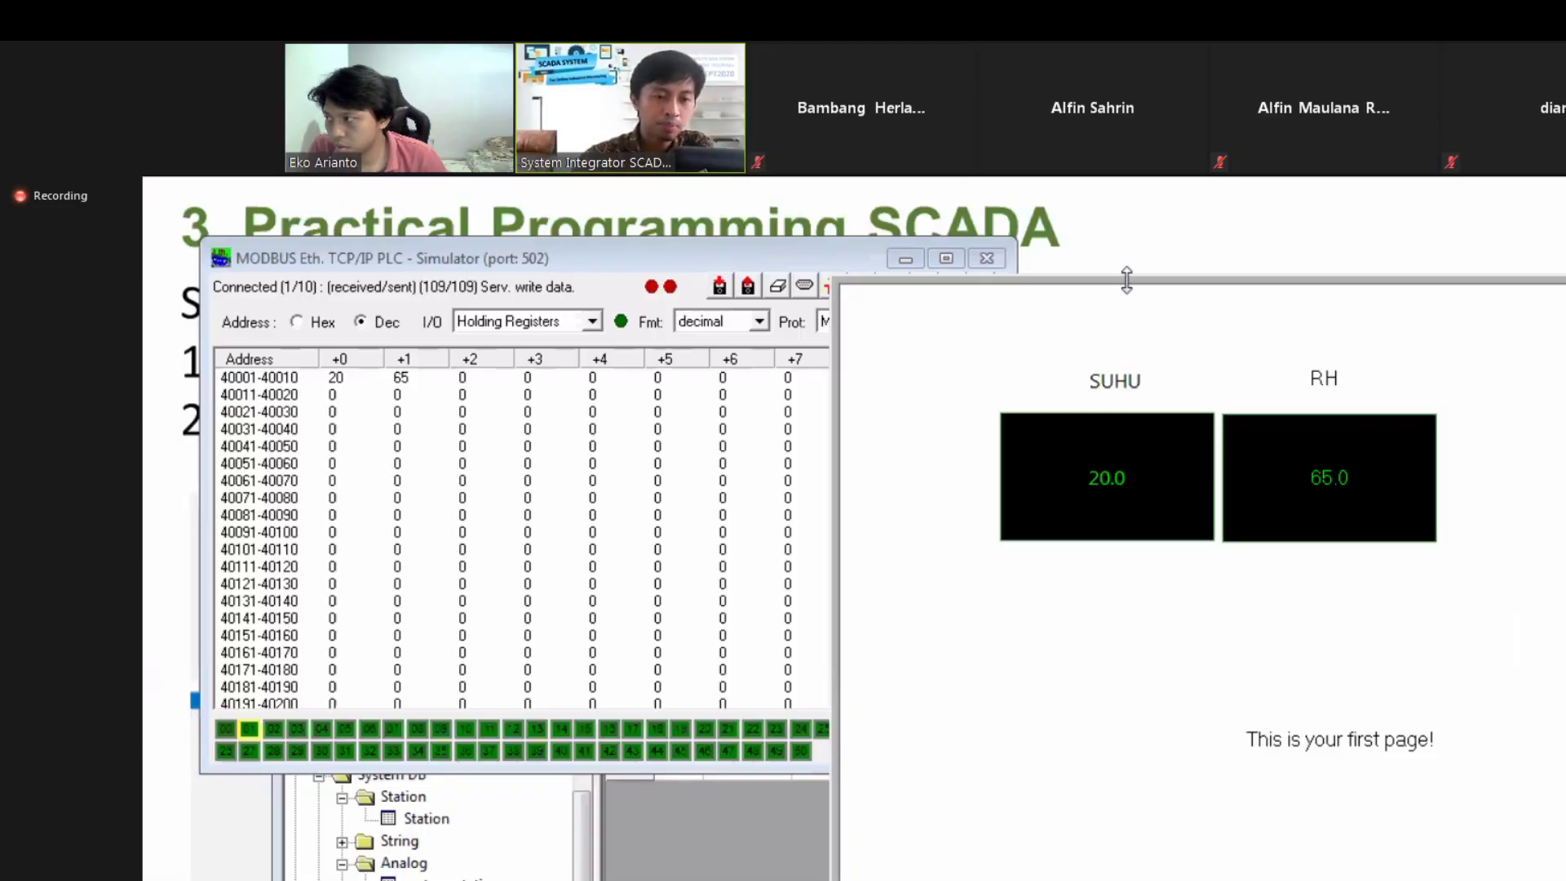
Step: Exit the running SCADA page and minimize the xArrow Maker window
drag(1127, 280, 1174, 248)
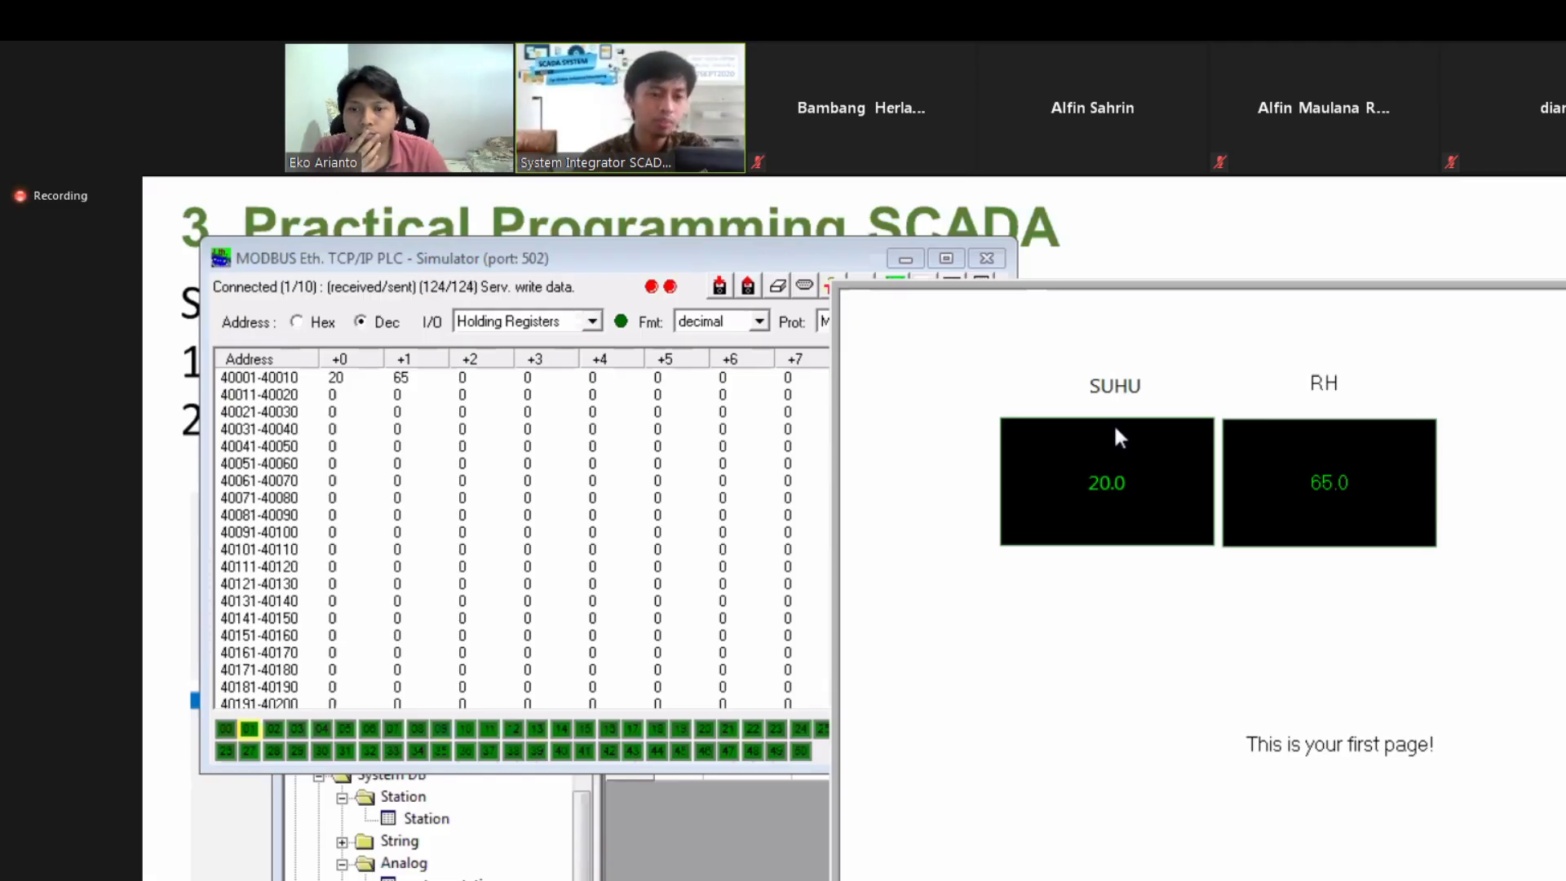
right_click(1079, 685)
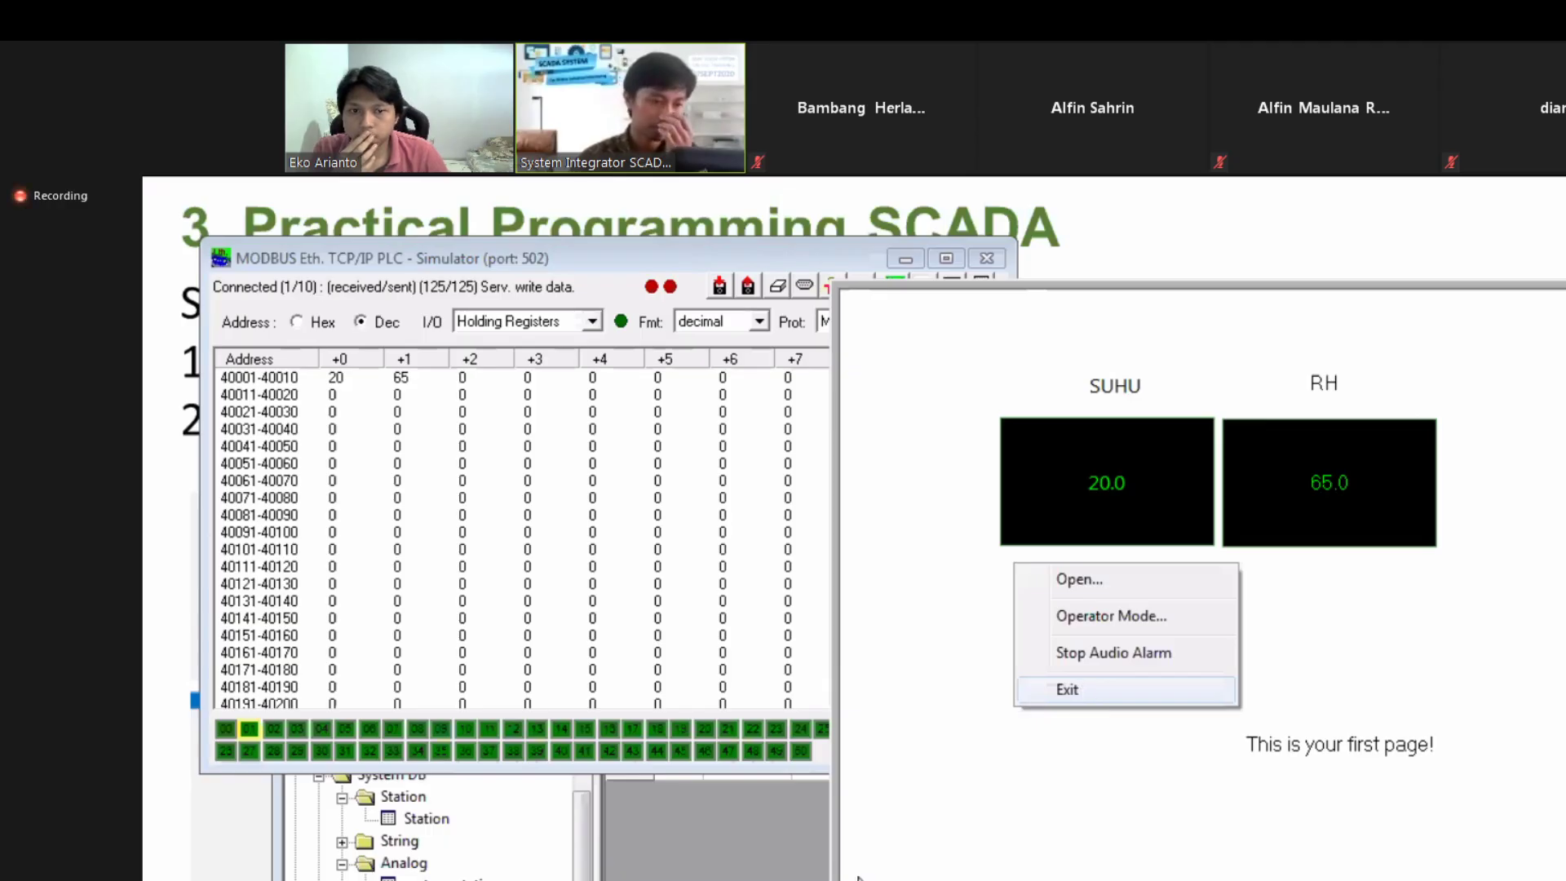
click(1080, 689)
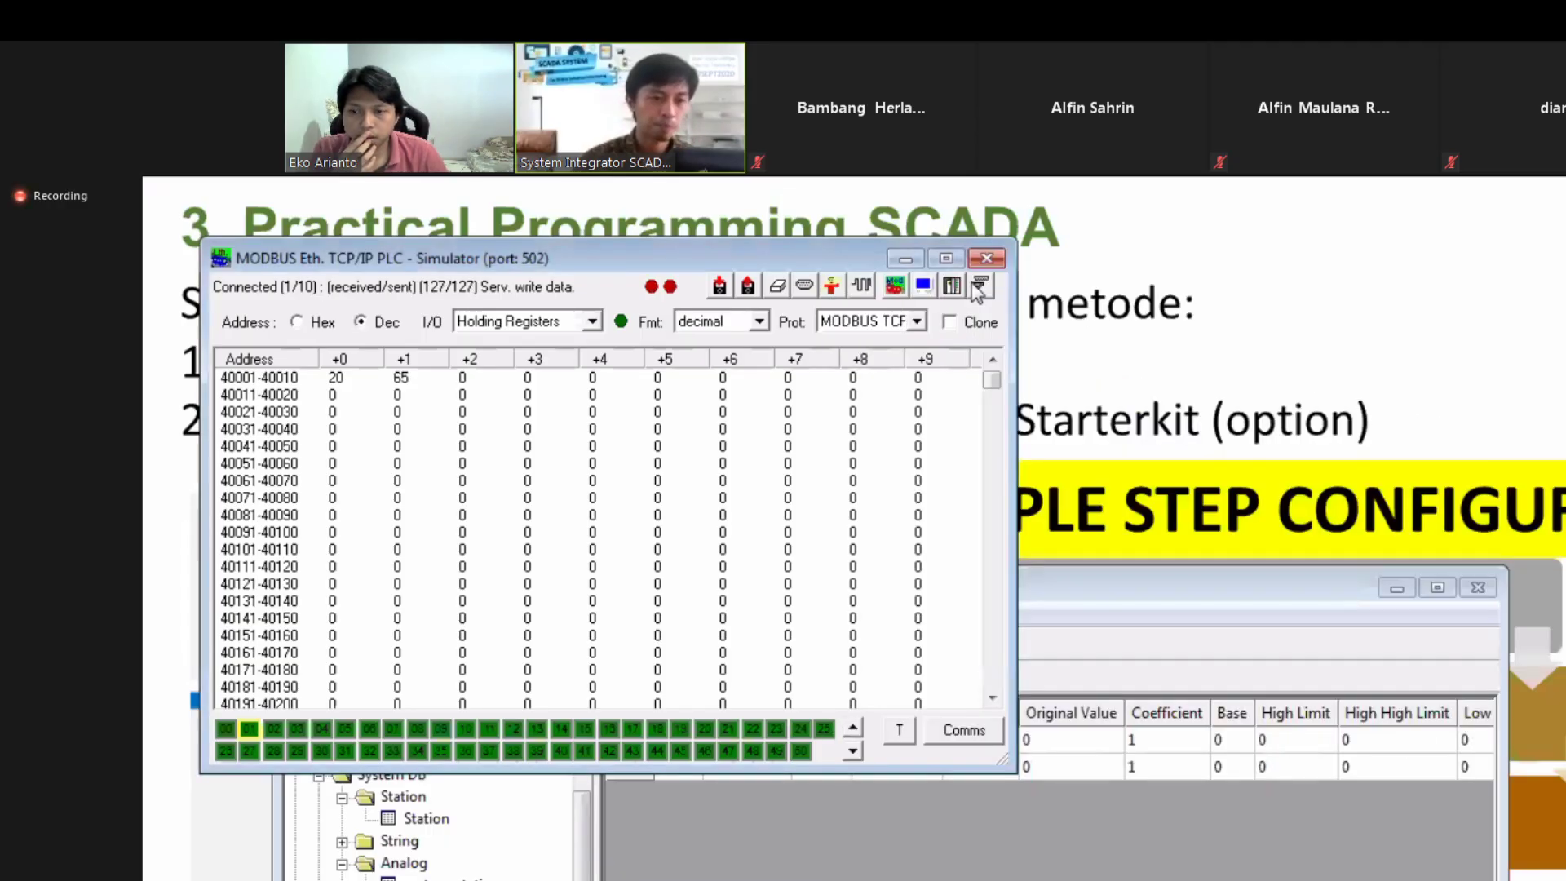
click(1245, 576)
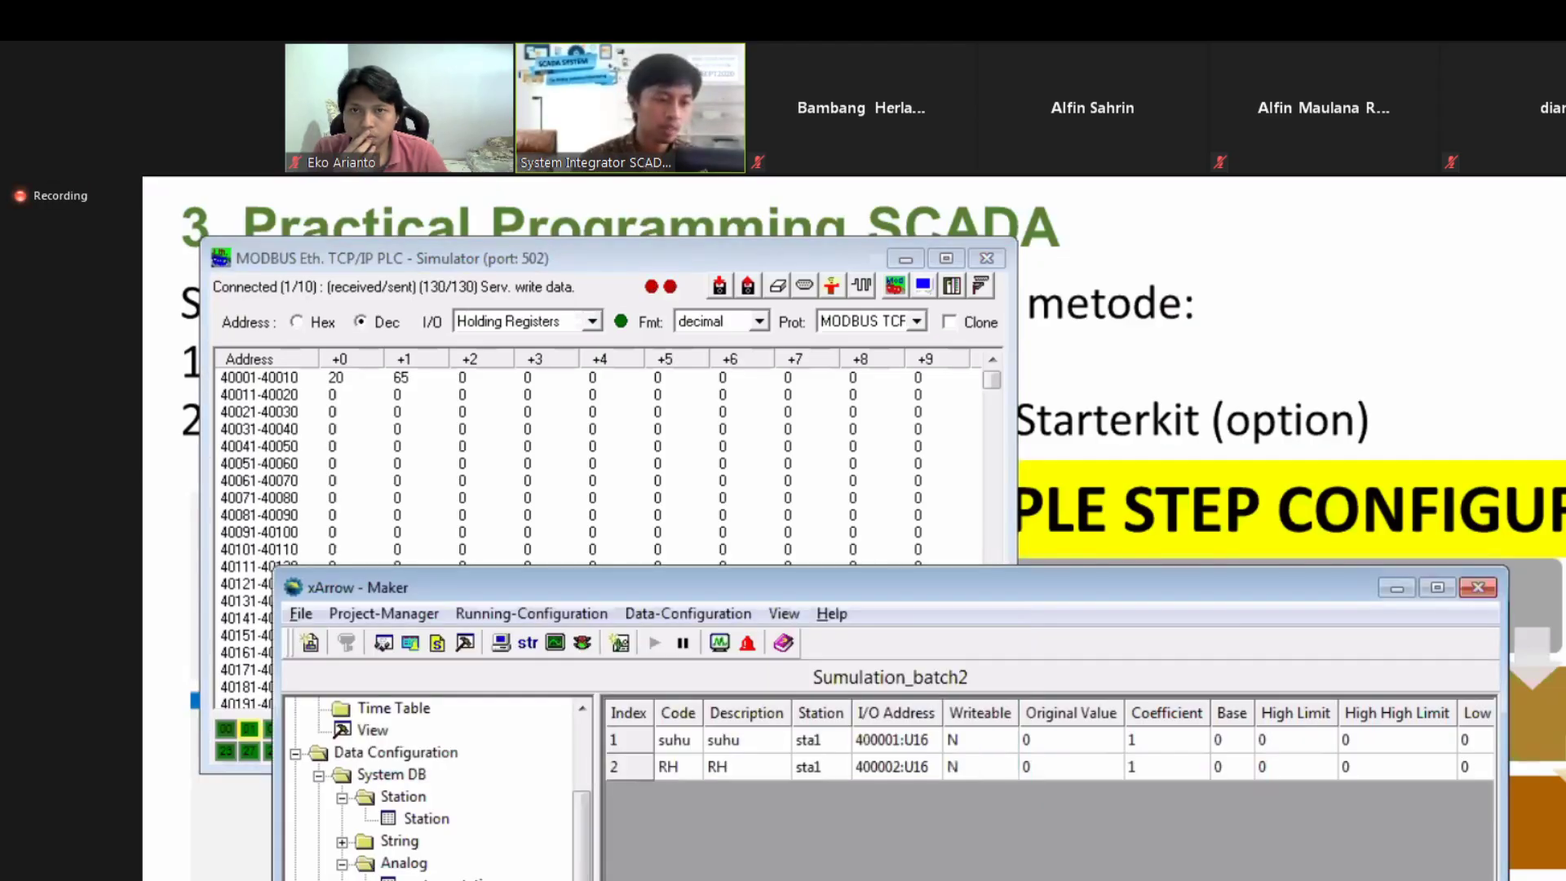
click(1396, 587)
double_click(888, 574)
click(541, 247)
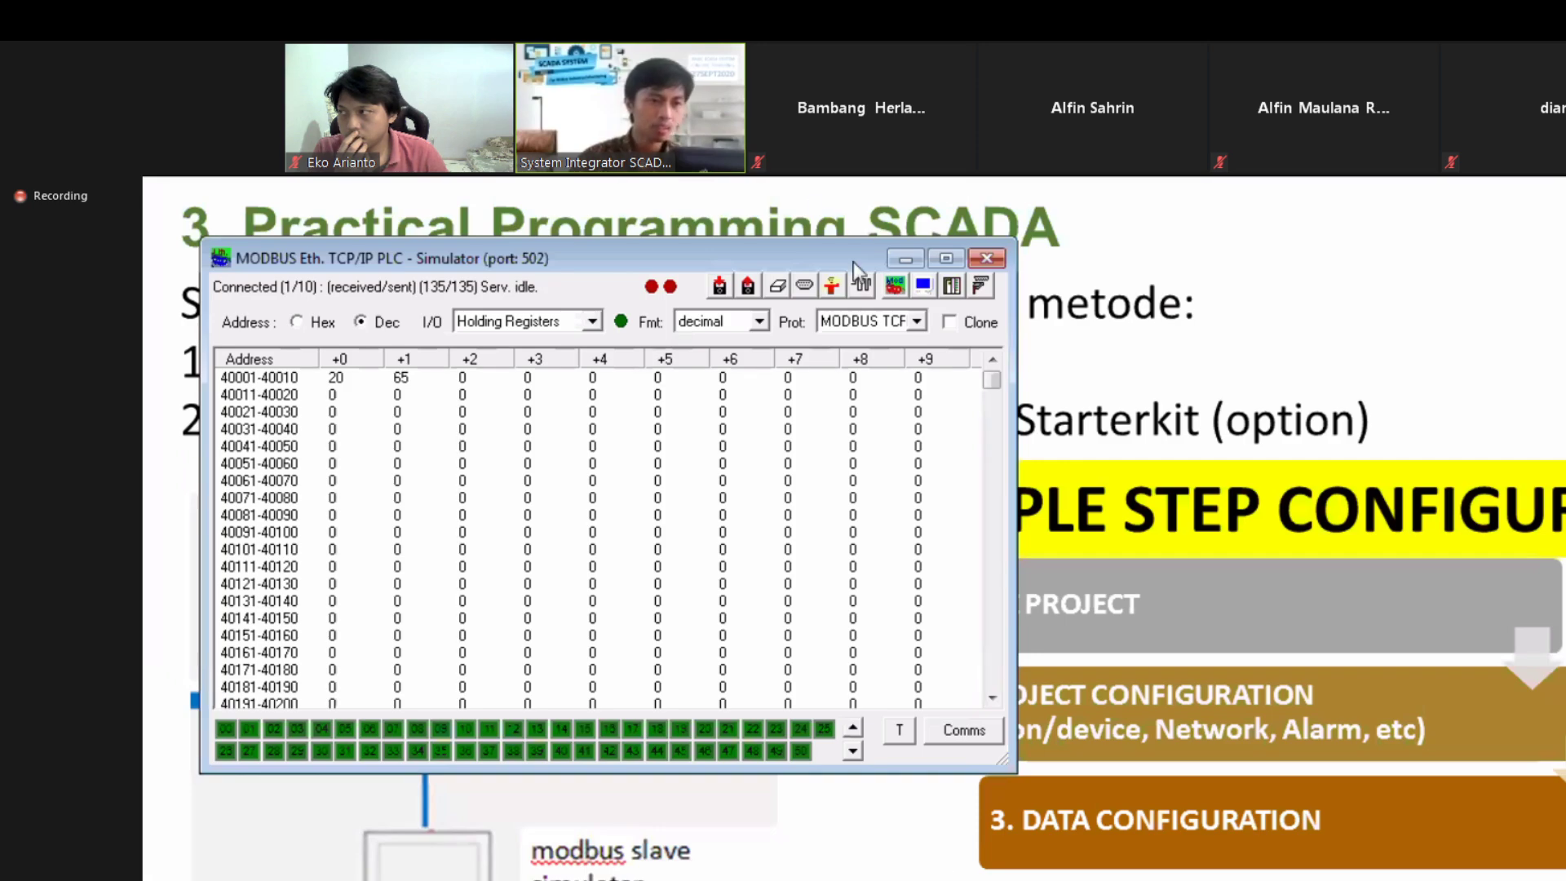
drag(853, 253, 1057, 411)
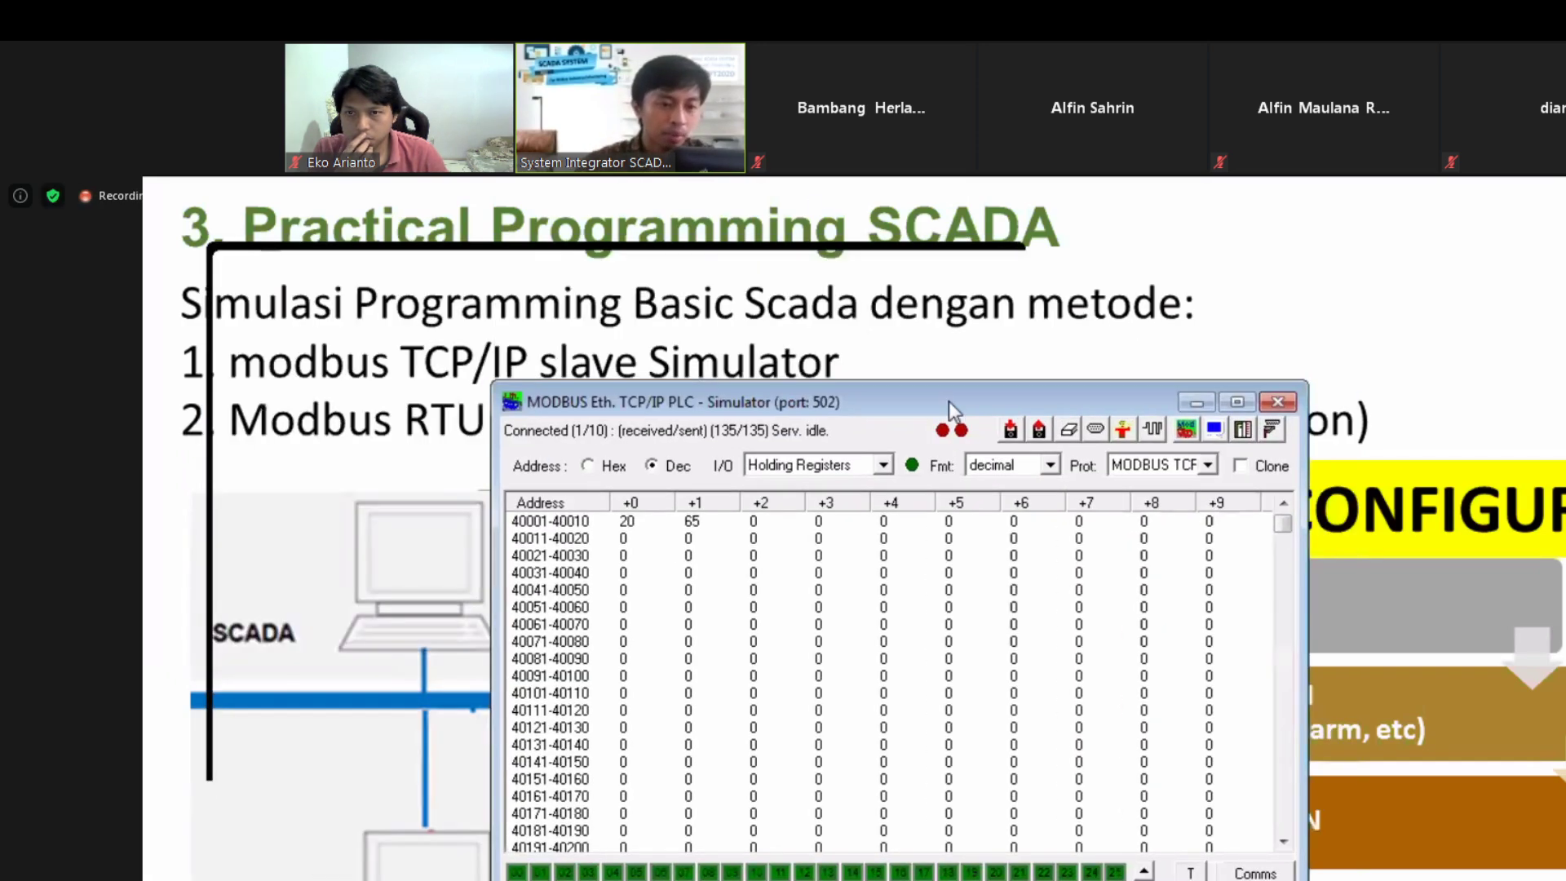
drag(948, 400, 1041, 403)
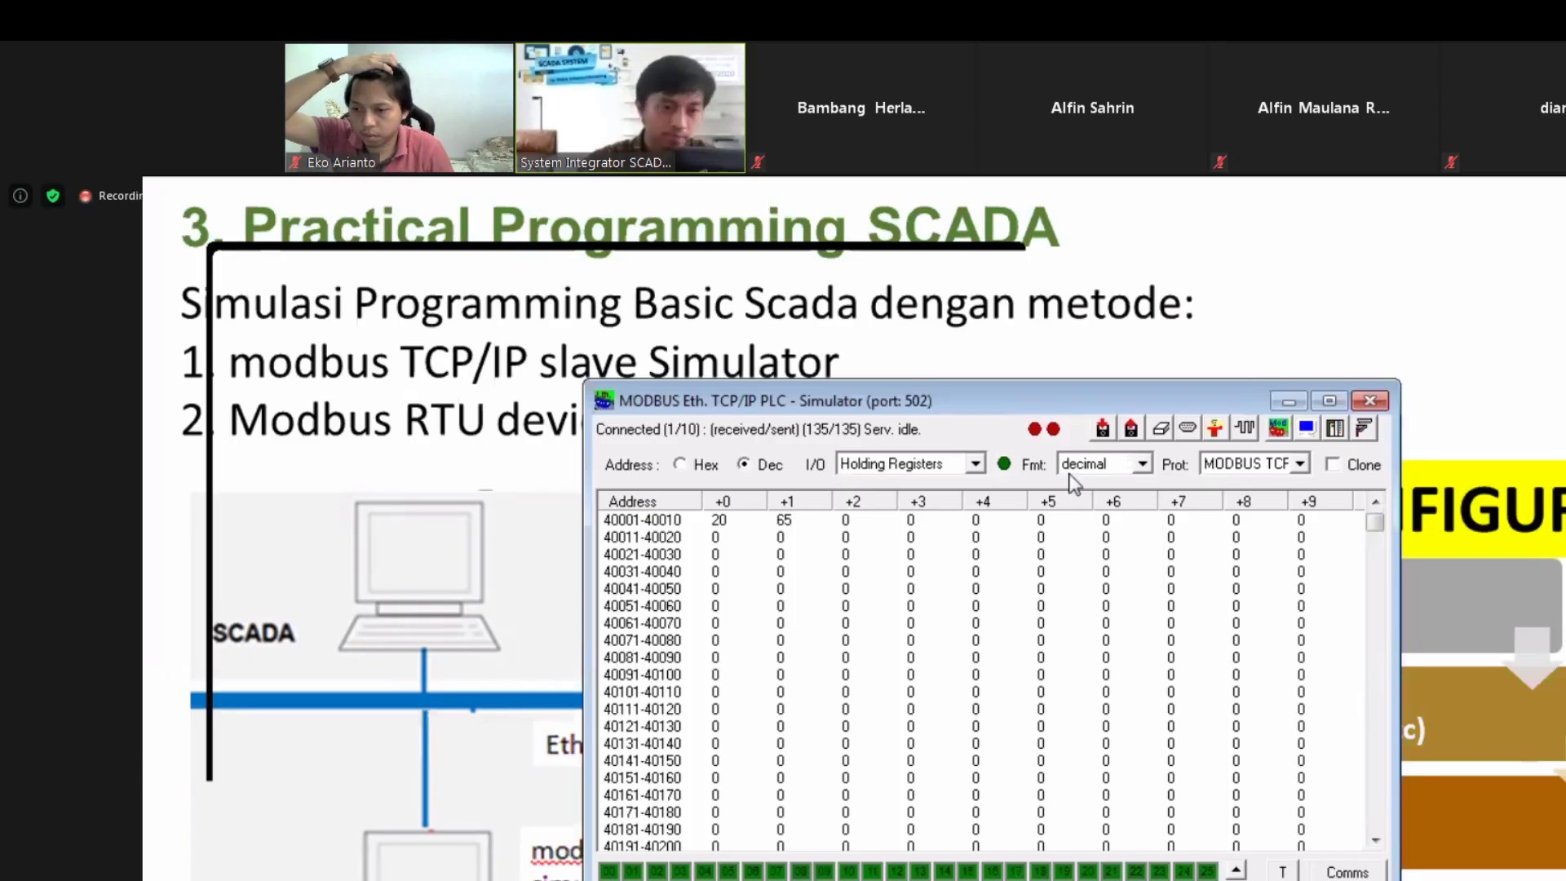
drag(1060, 398, 1054, 369)
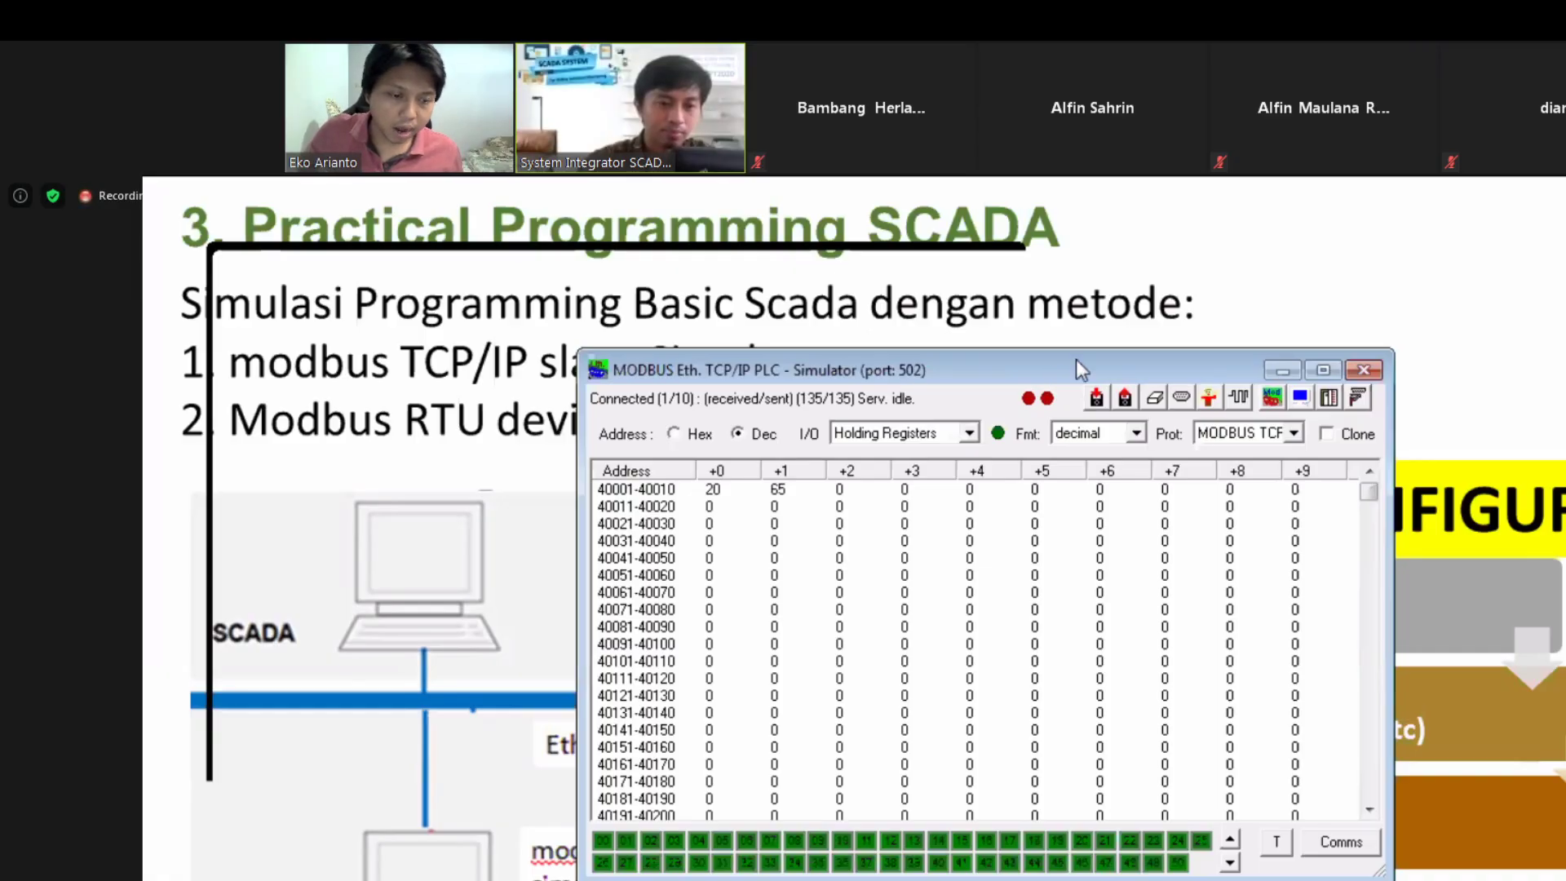
drag(1061, 362, 1063, 373)
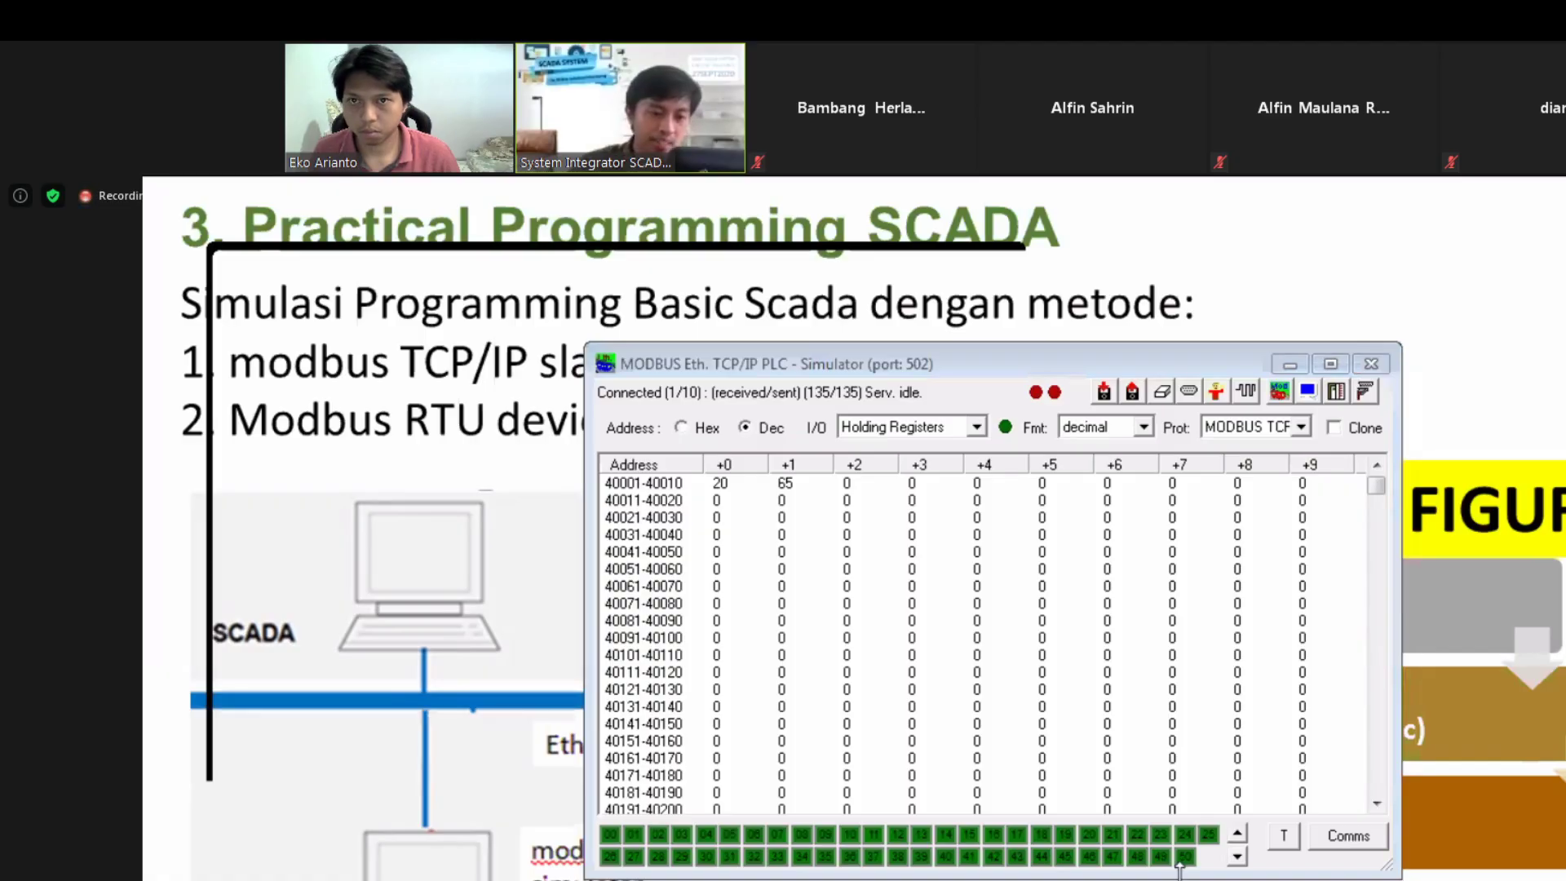
key(super)
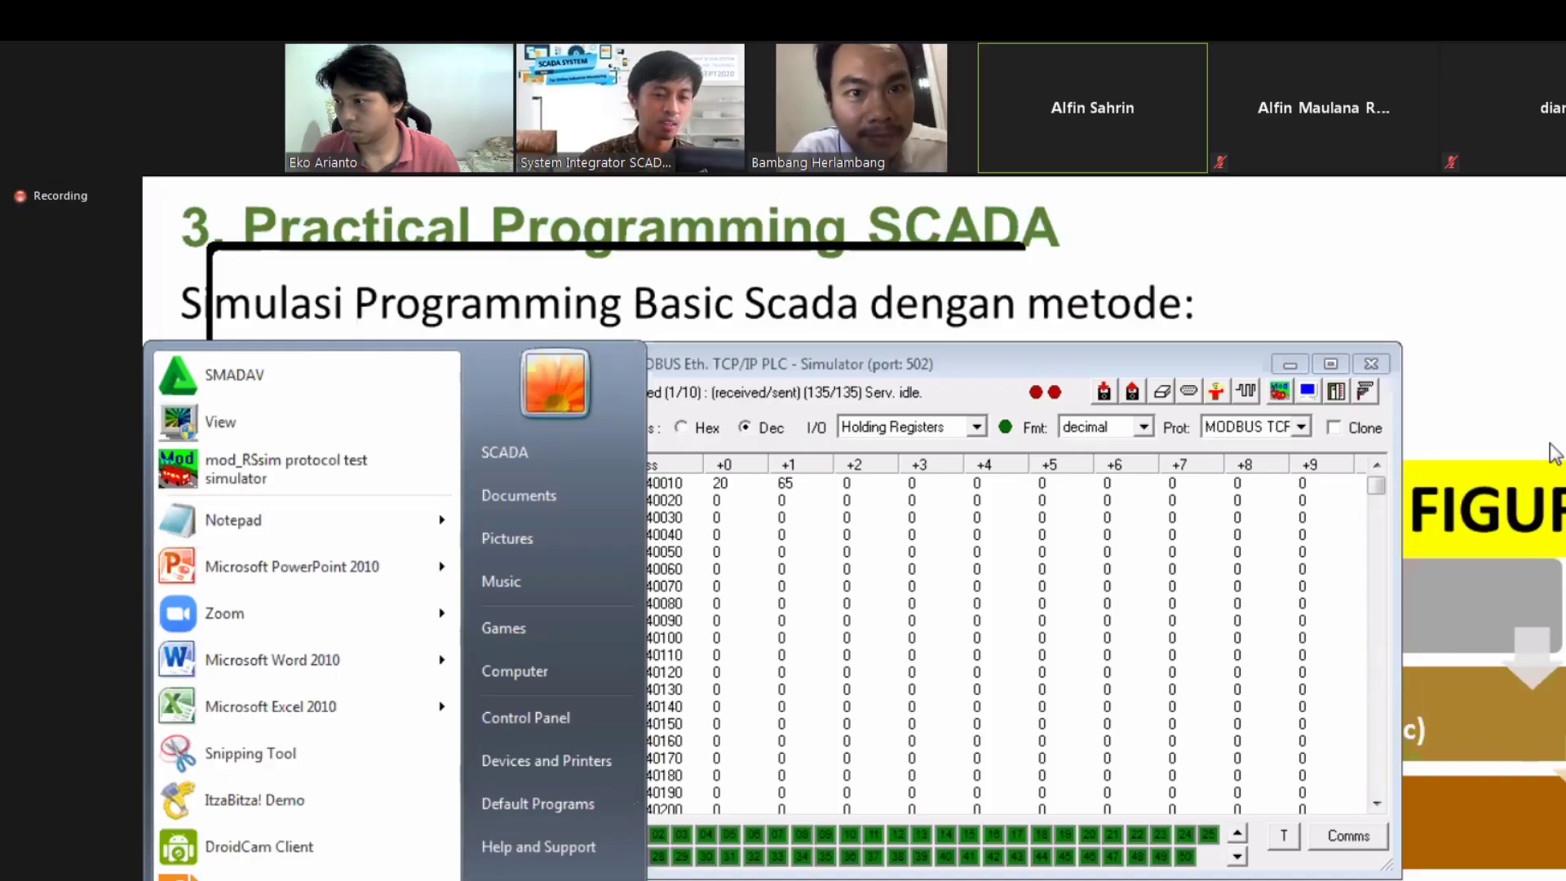
Step: Minimize the Modbus simulator window to return to the presentation slides
click(1119, 371)
drag(1119, 372, 1031, 395)
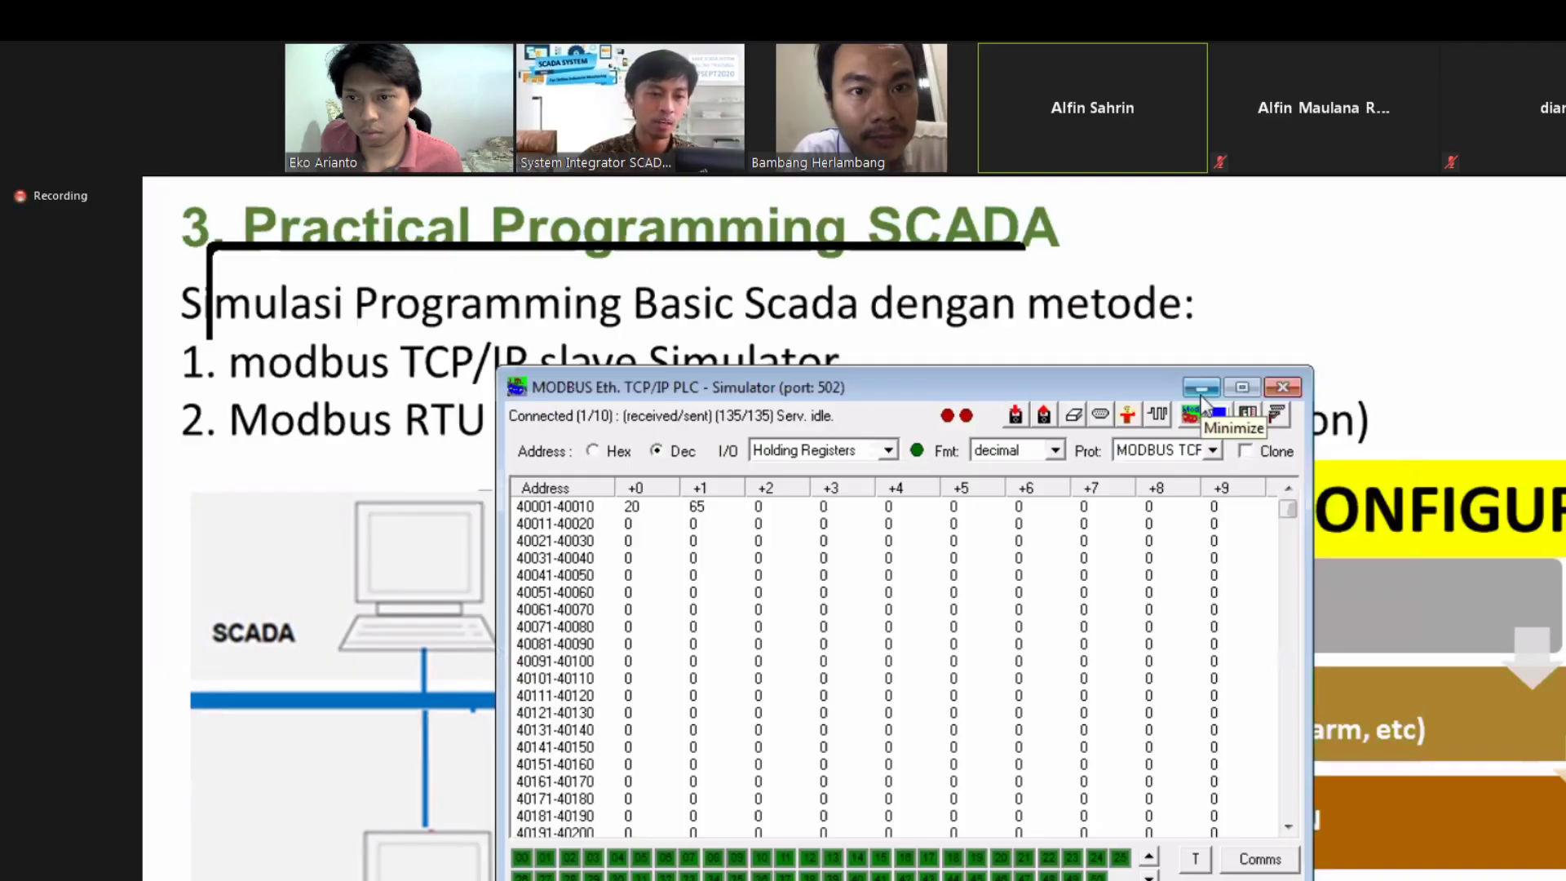
click(1201, 387)
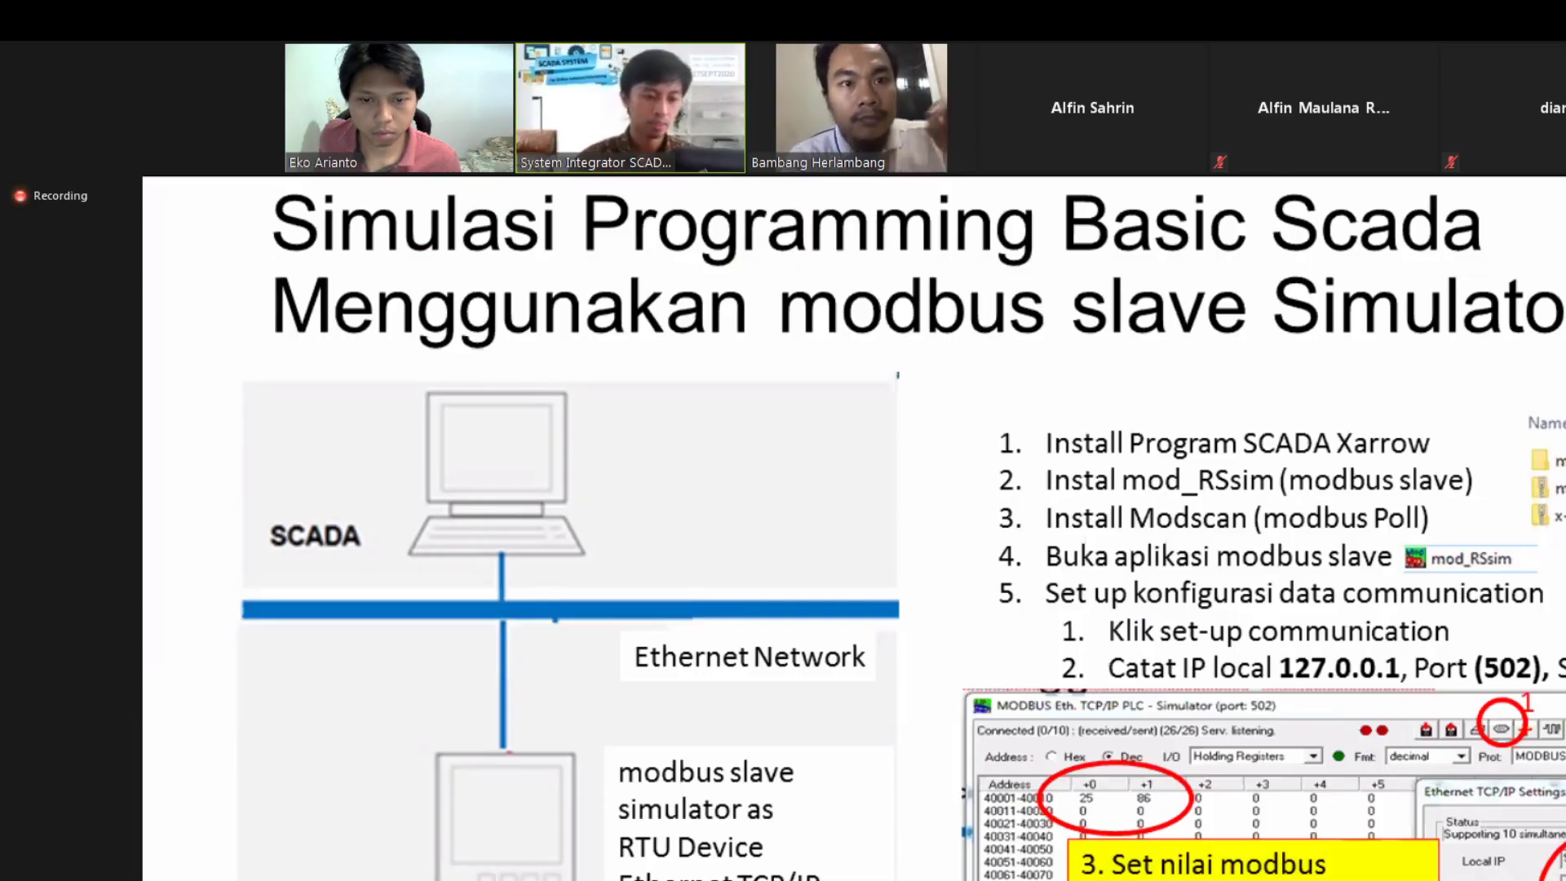
Step: Switch to the Modbus simulator and move its window aside over the slide
key(alt+Tab)
drag(608, 398, 252, 393)
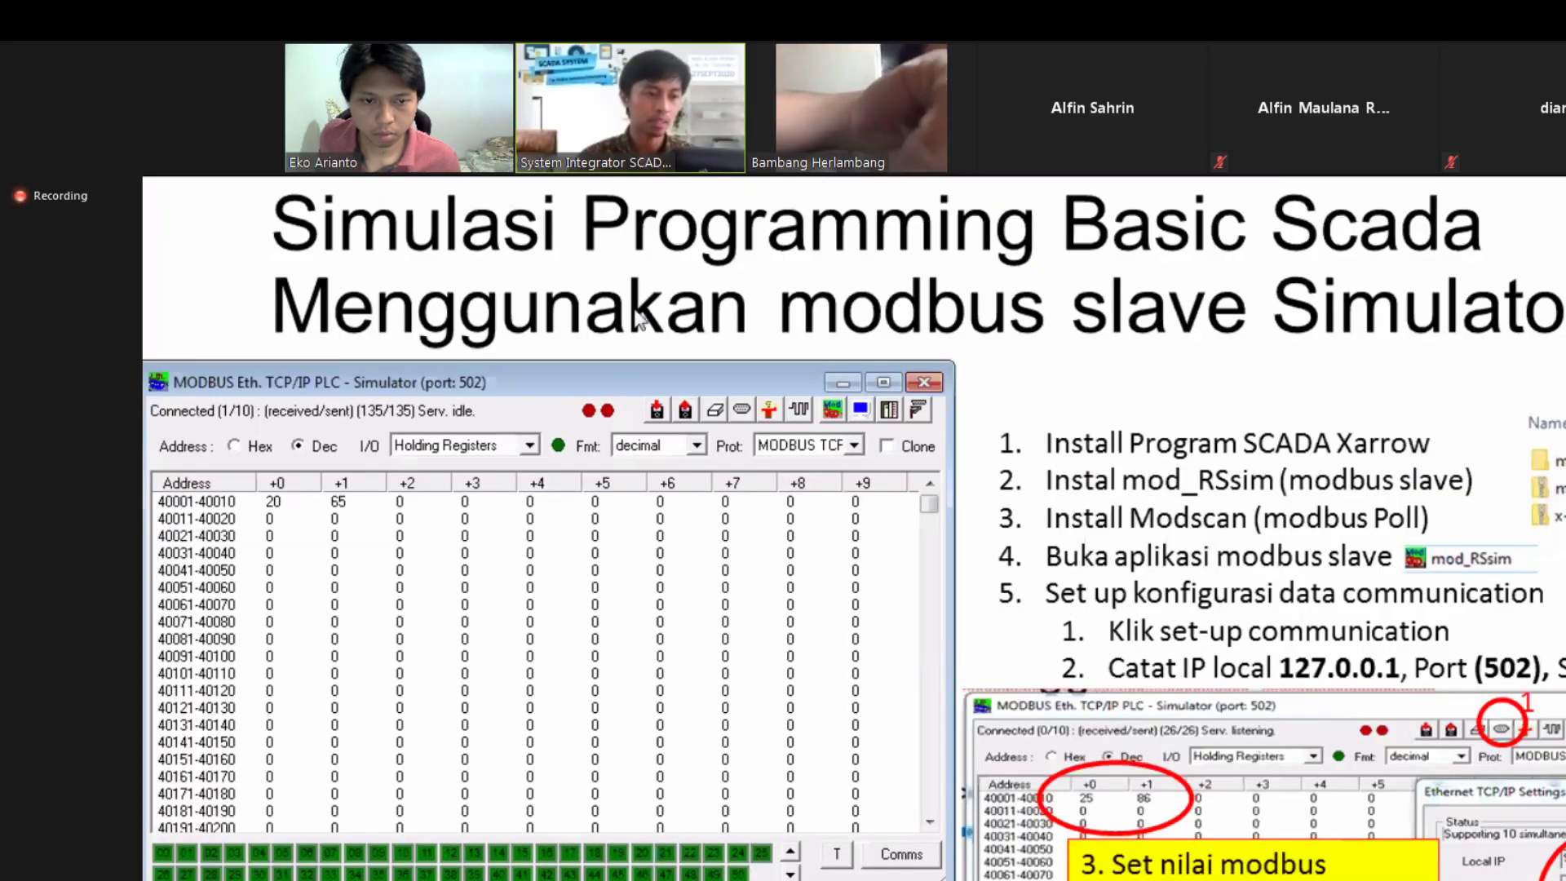
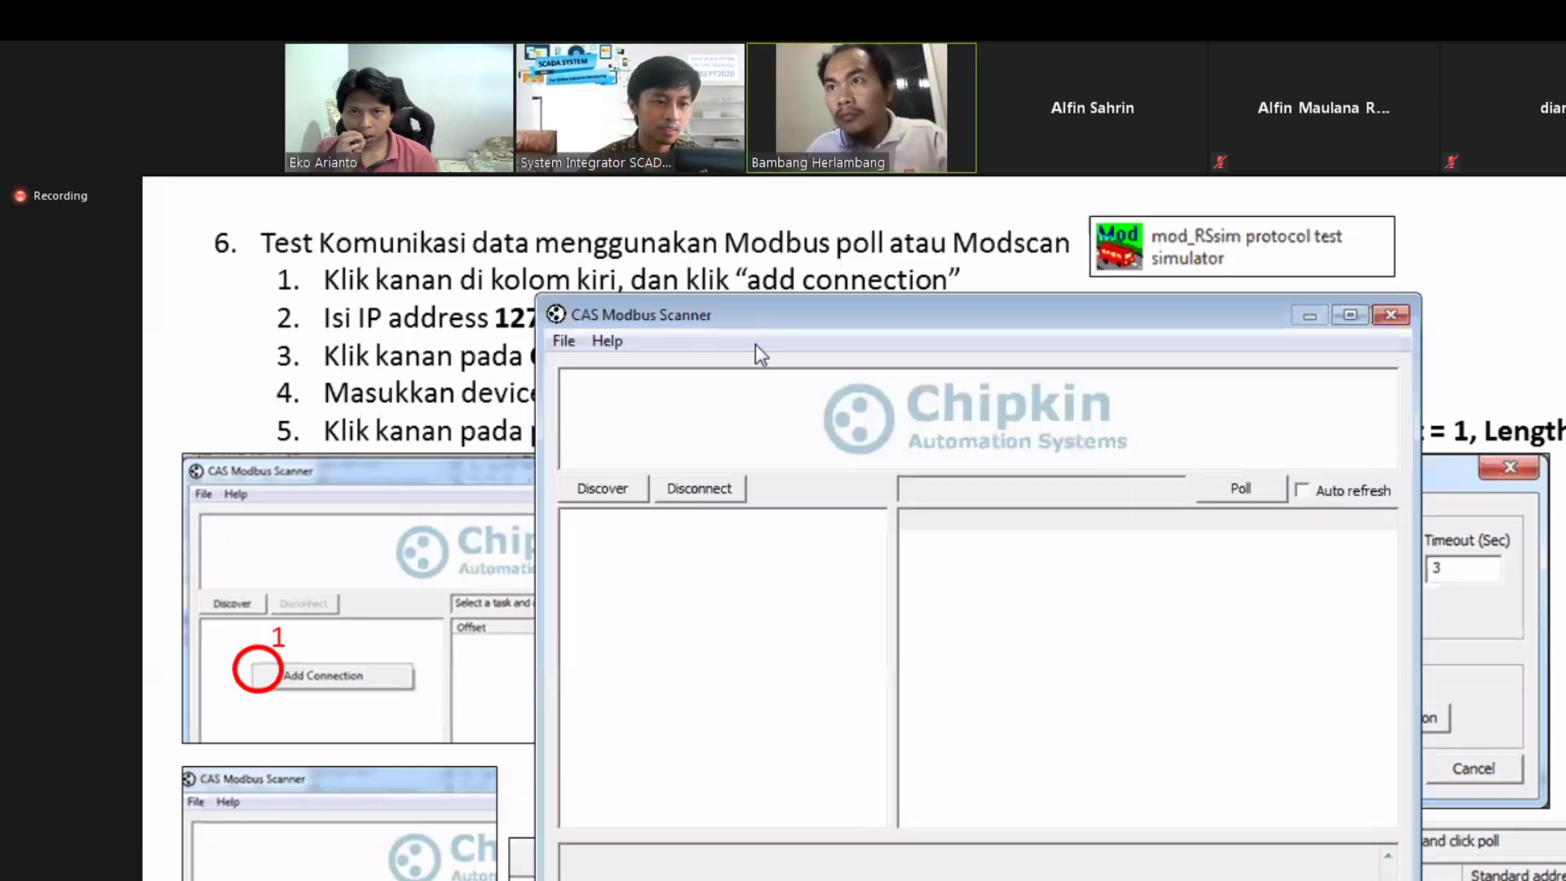
Step: Move the CAS Modbus Scanner window clear of the slide instructions and delete its existing TCP 127.0.0.1:502 connection
drag(663, 321, 870, 477)
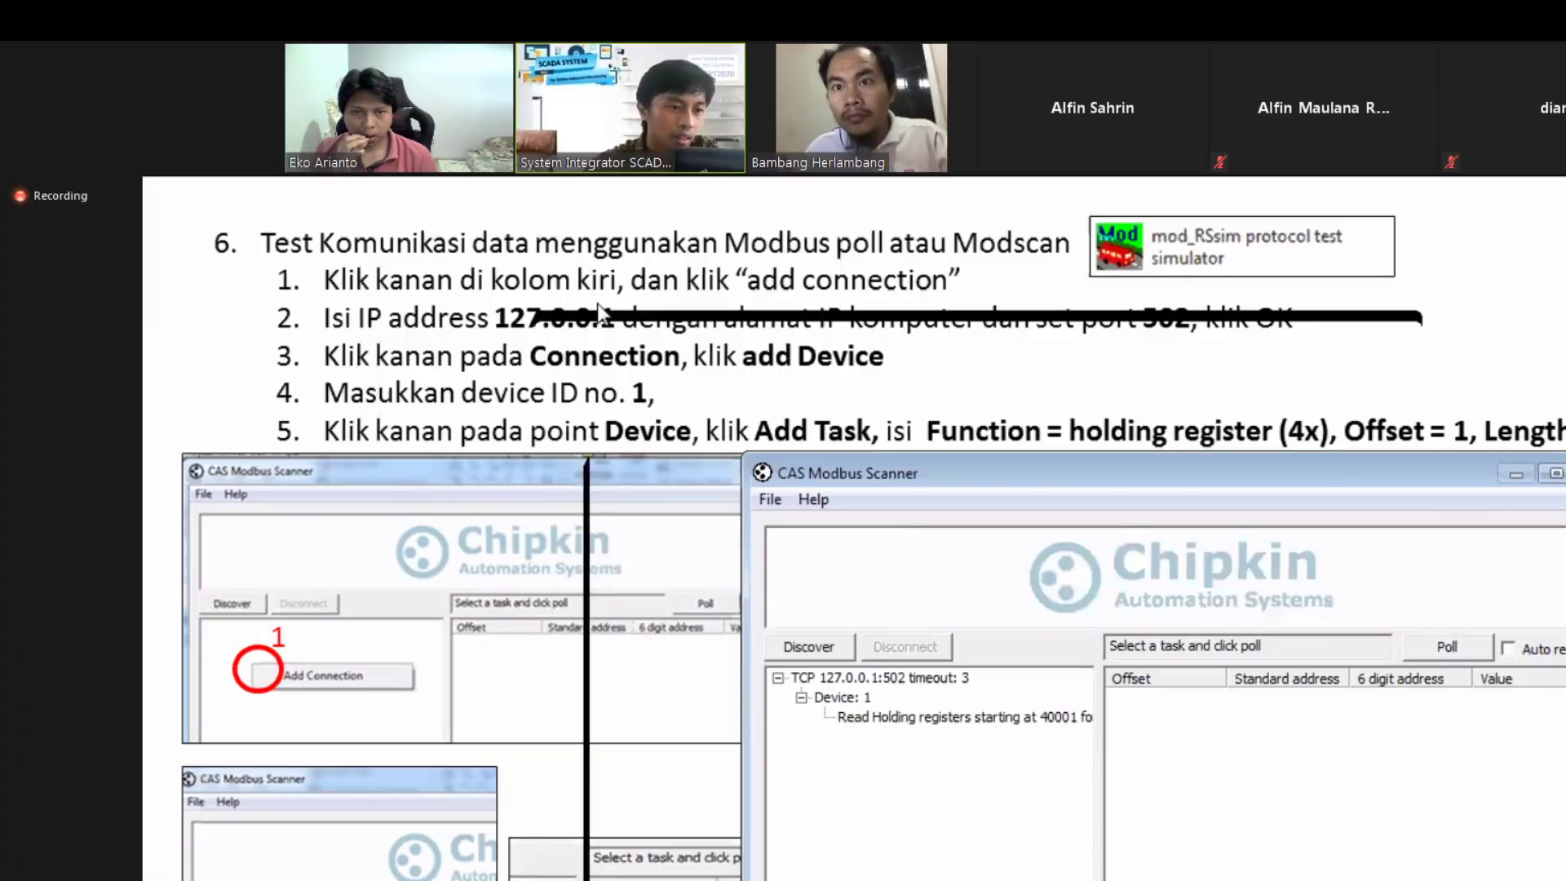
click(835, 673)
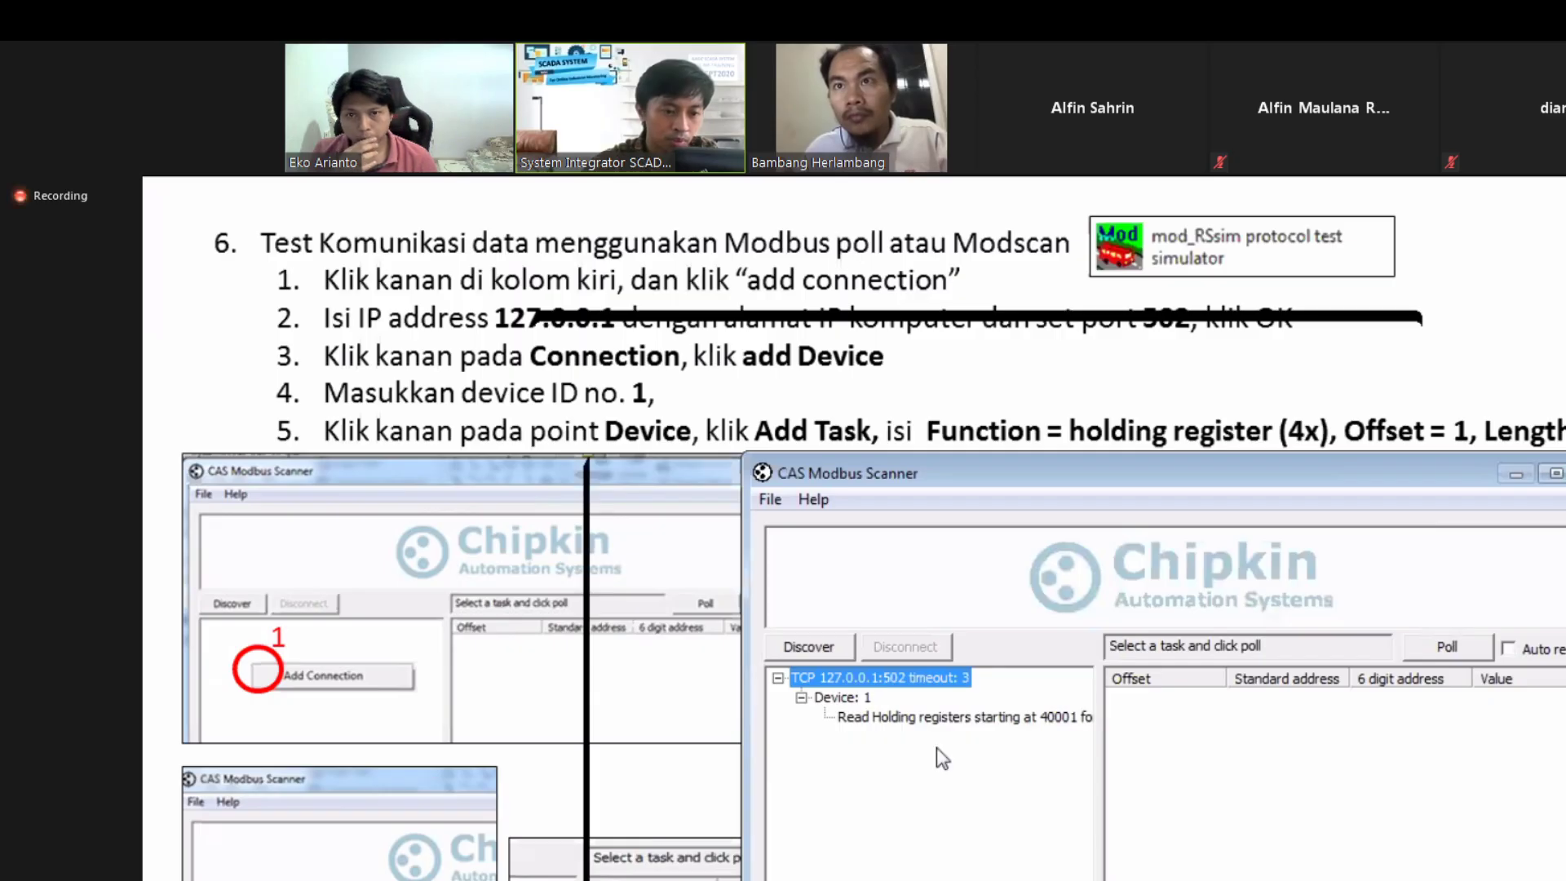
right_click(888, 680)
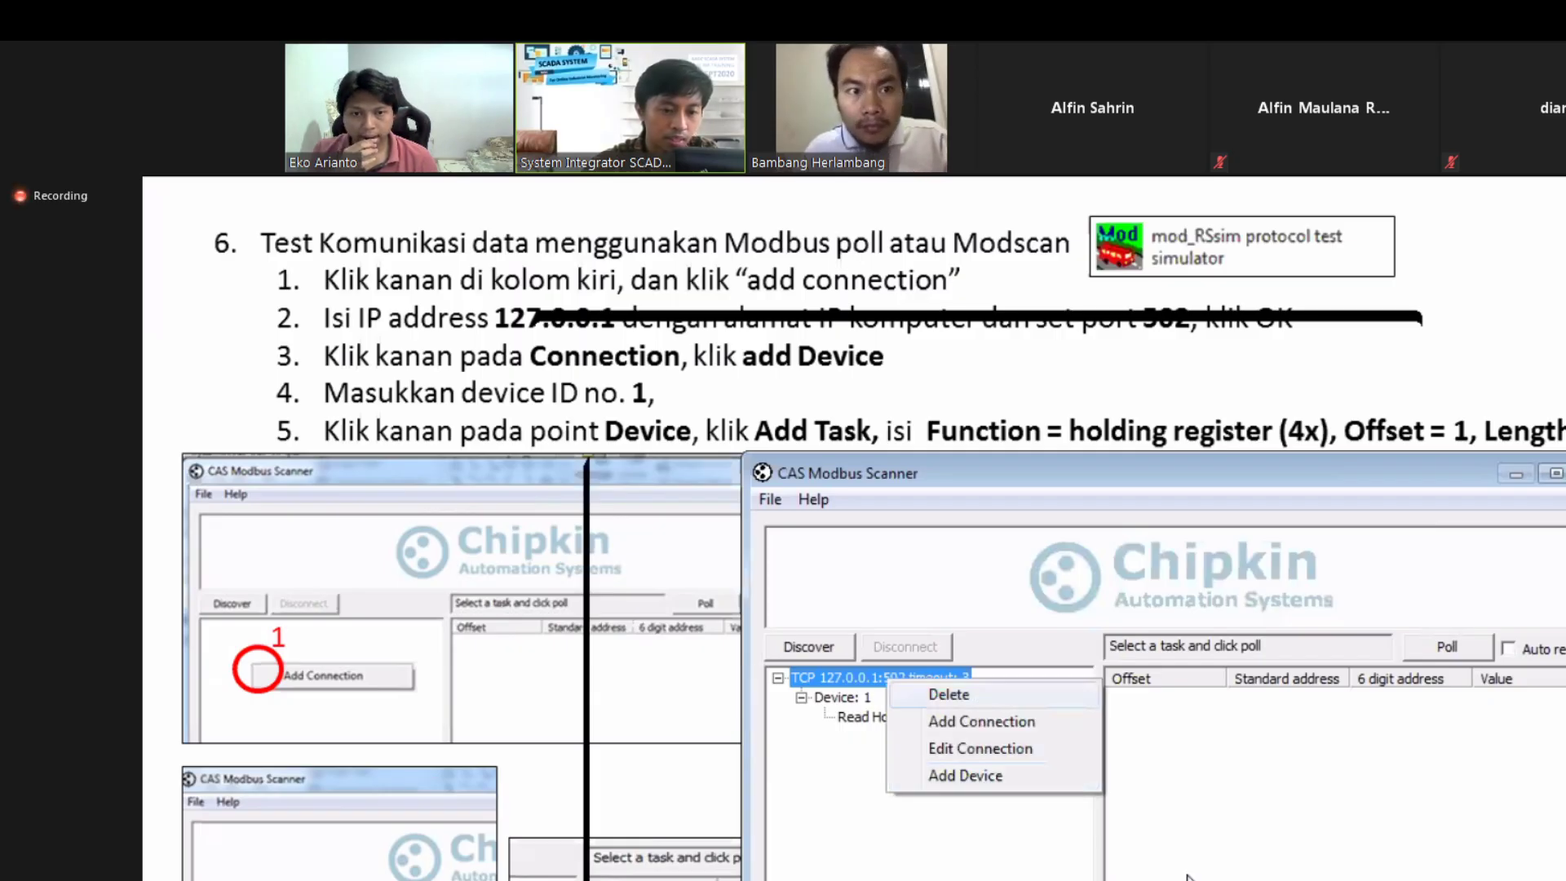
click(948, 694)
click(1244, 856)
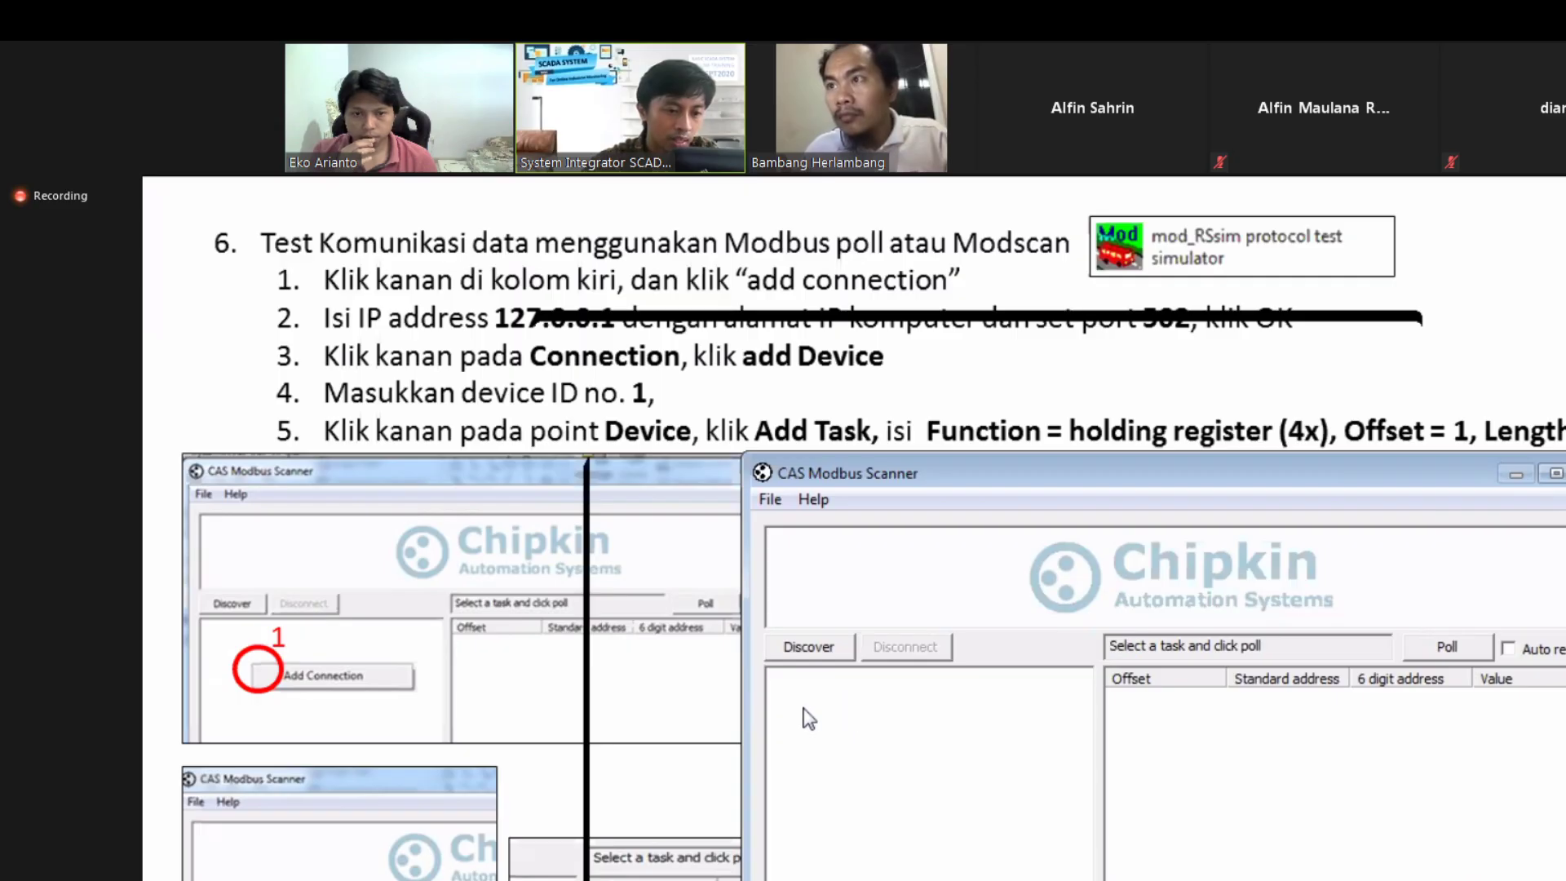
Step: Add a new TCP connection to IP address 127.0.0.1 in the scanner
right_click(869, 708)
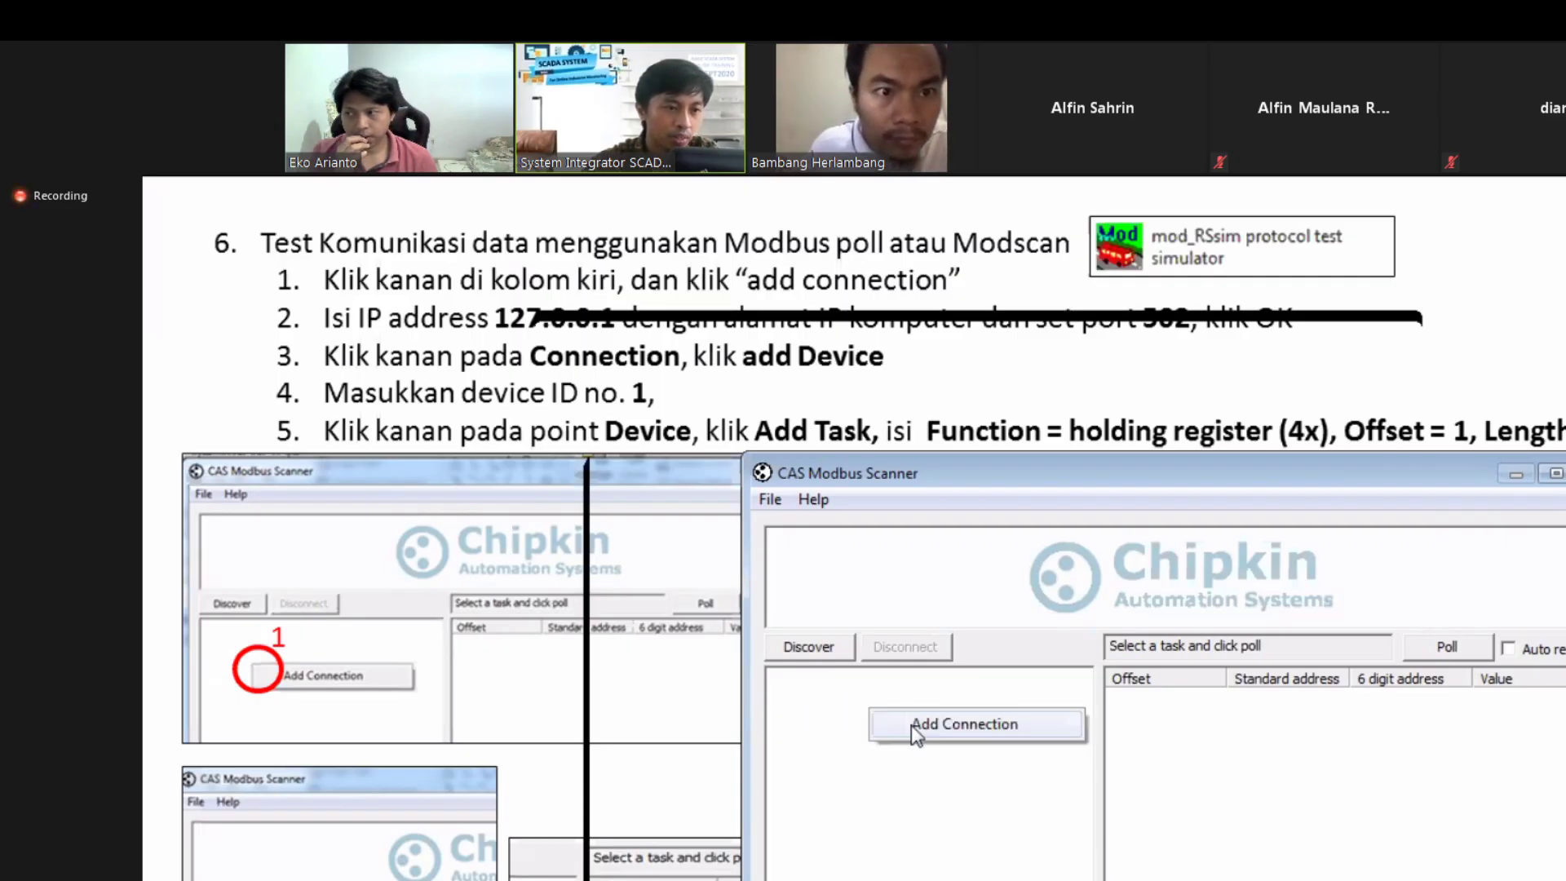
click(912, 726)
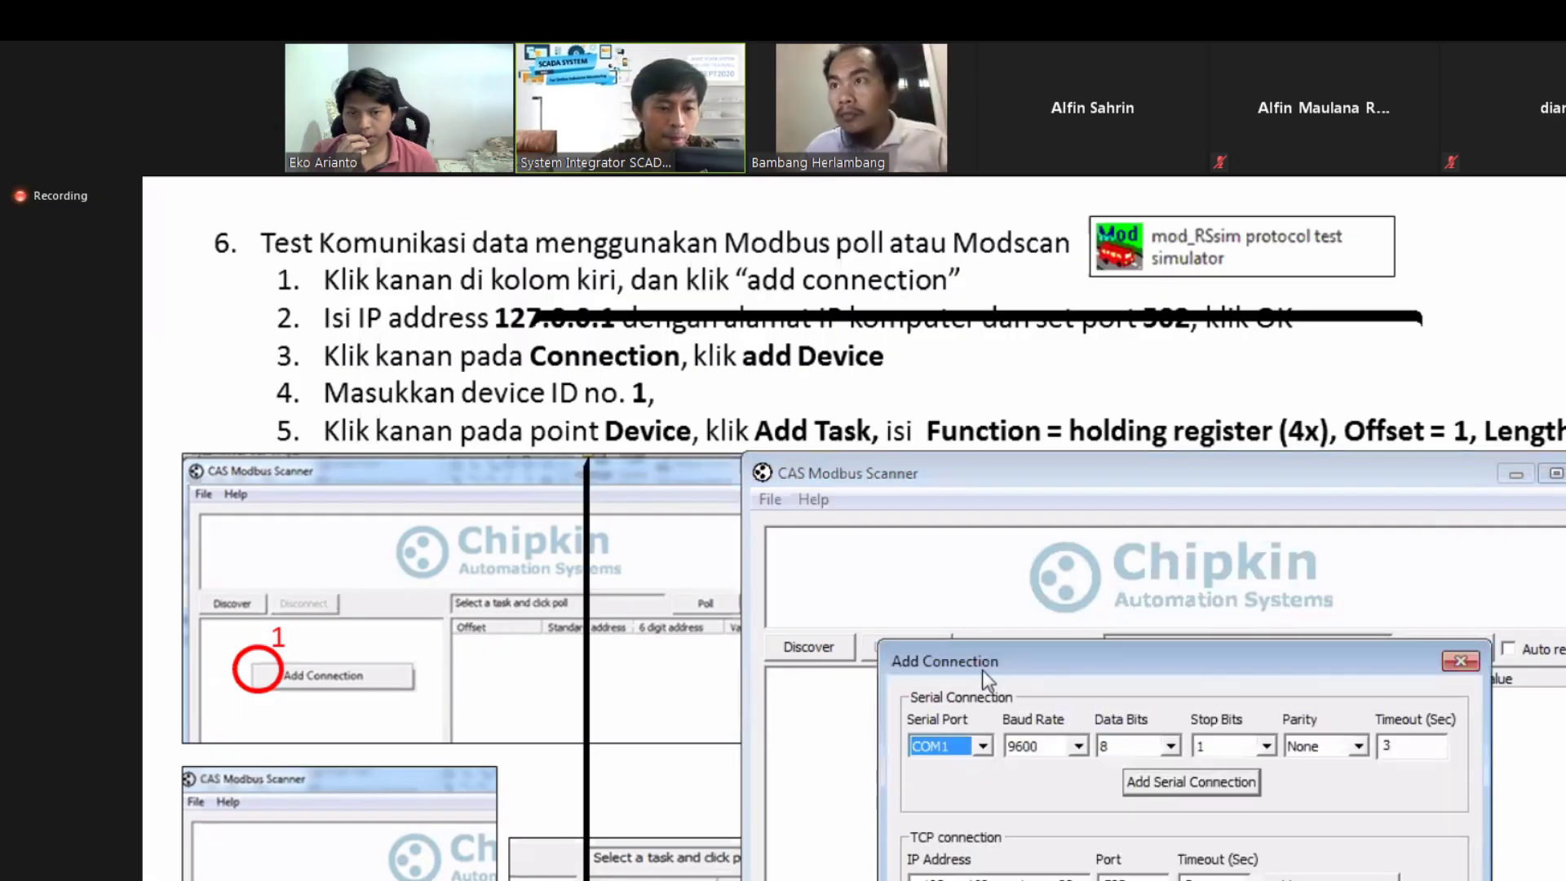
drag(982, 657, 925, 656)
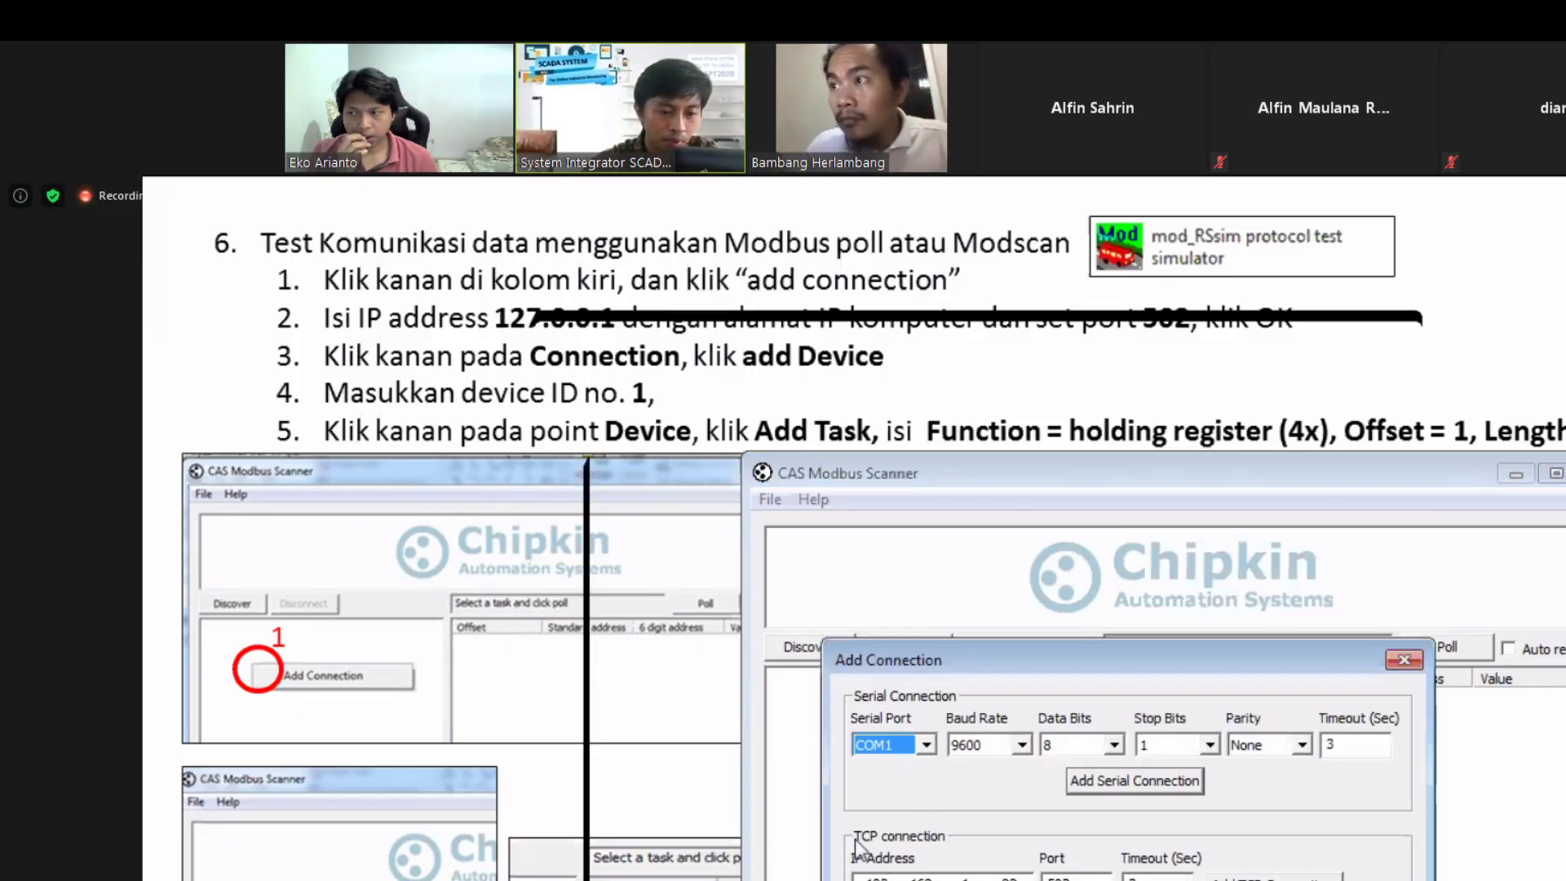
click(877, 877)
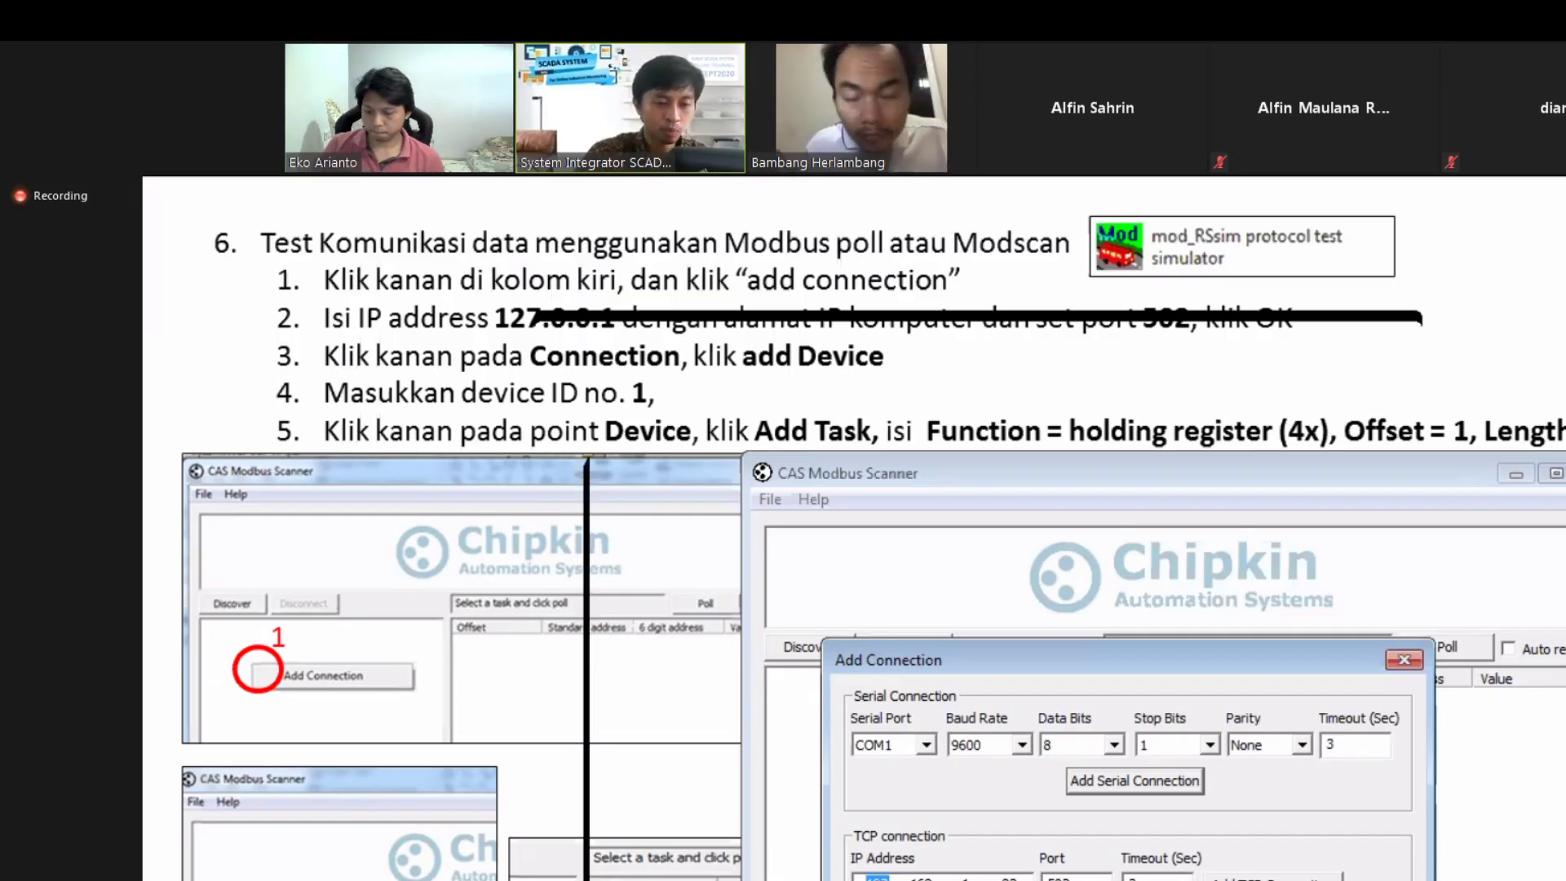
text(127.0)
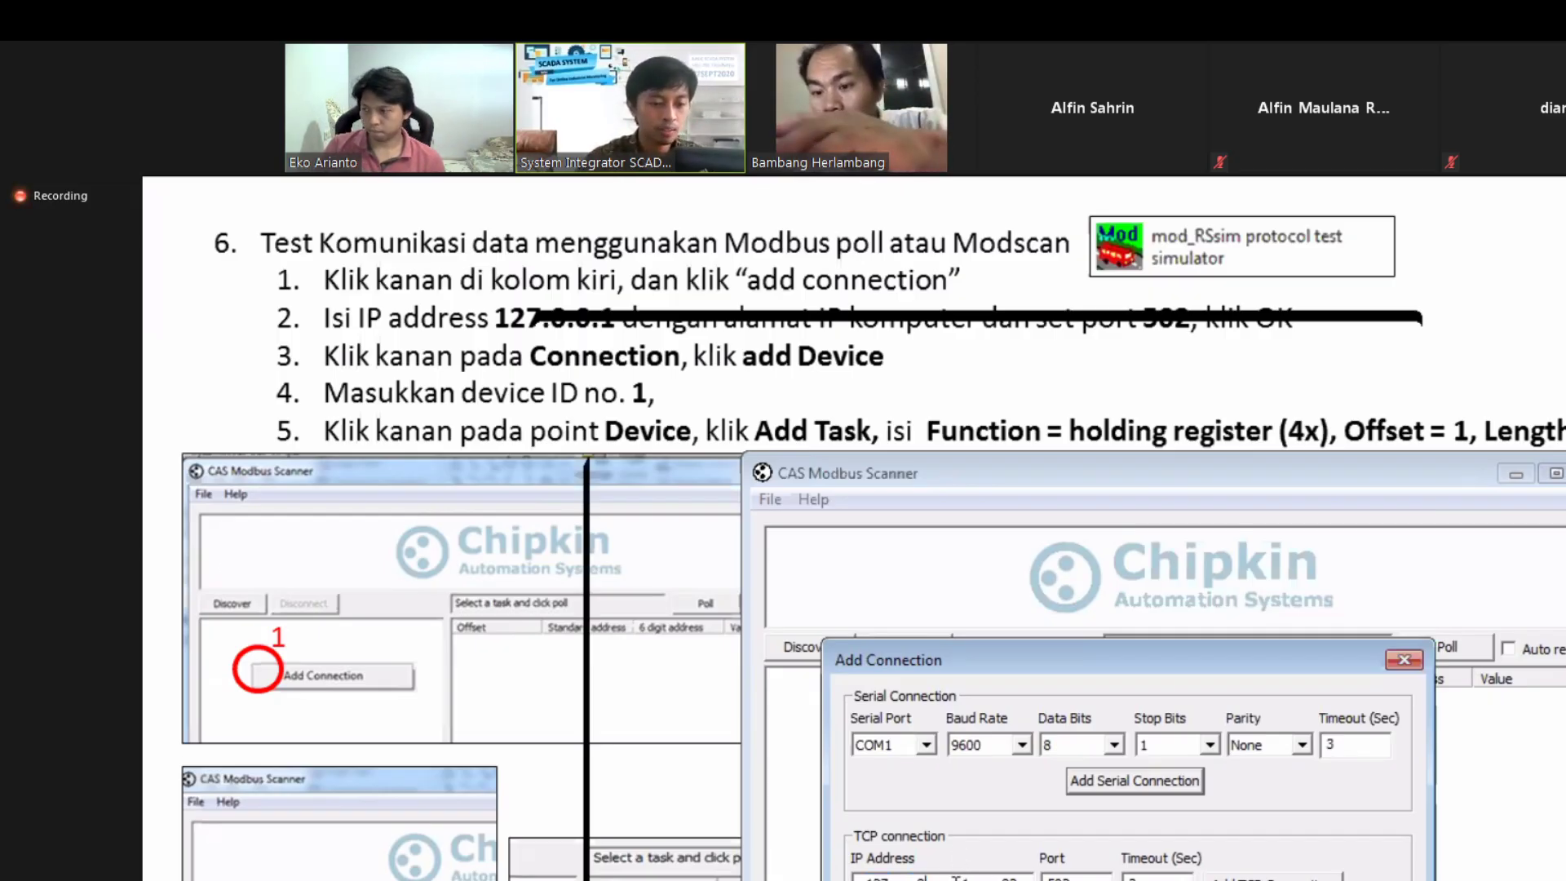
text(.0.)
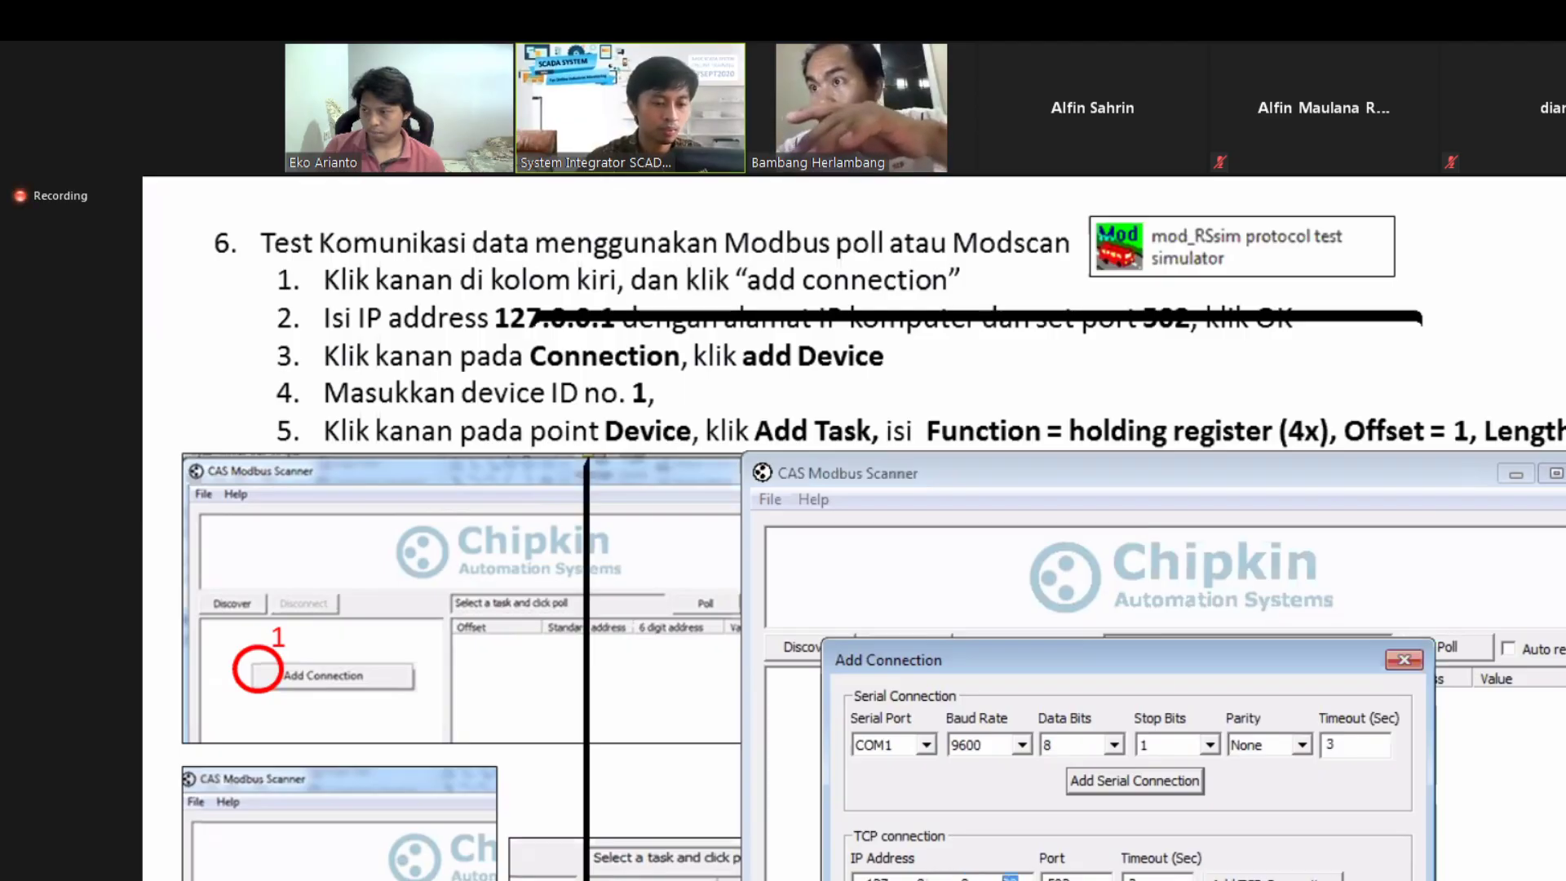
text(1)
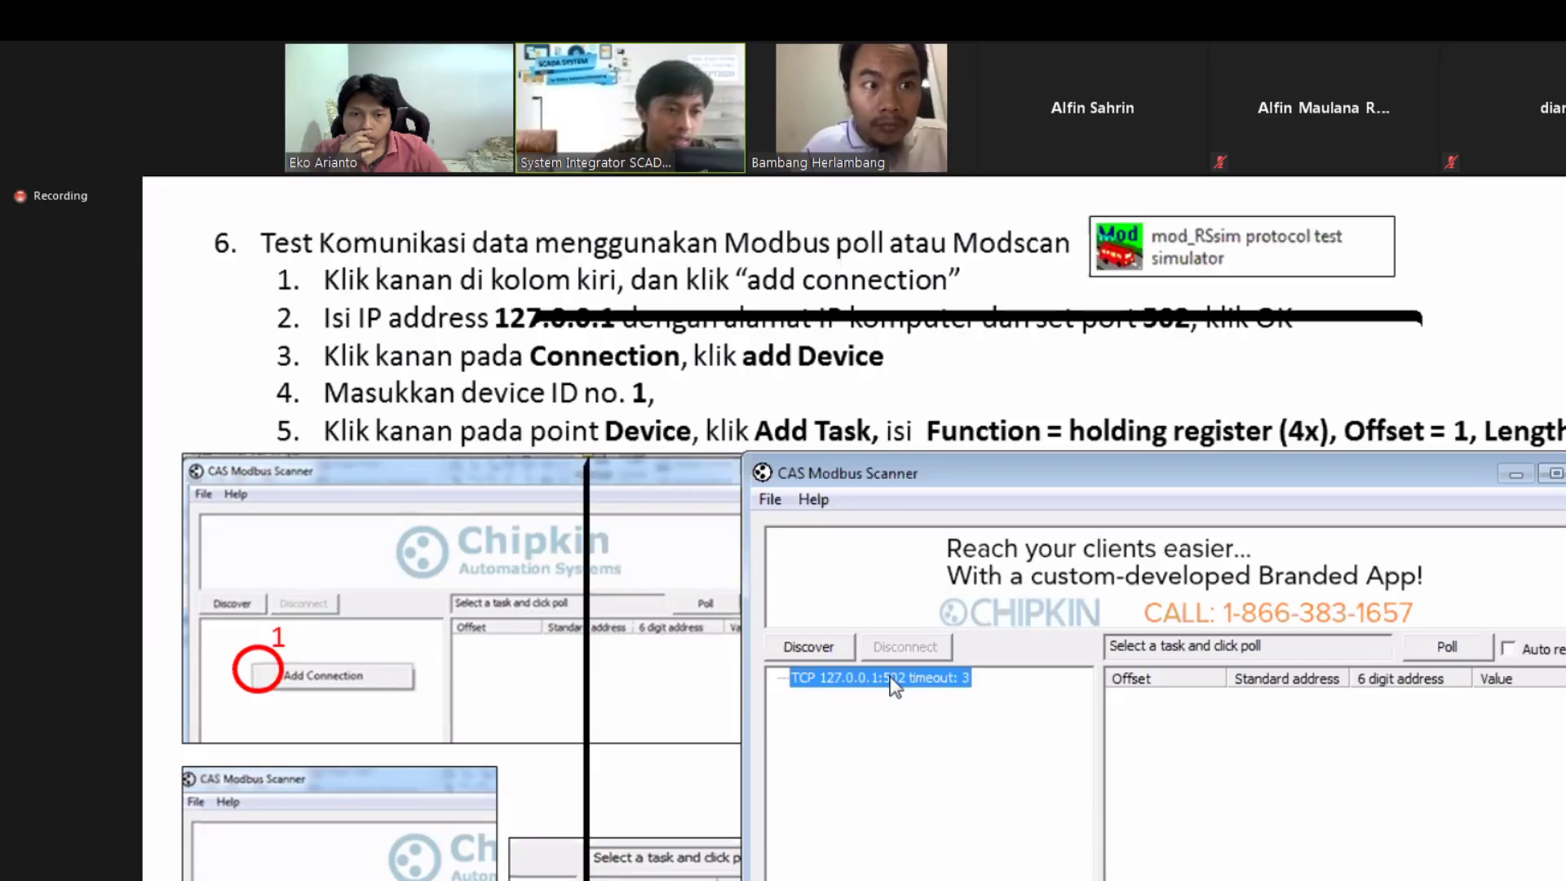
Step: Check the station ID in the simulator's Ethernet TCP/IP settings, and add a device with slave ID 1 to the scanner's TCP connection
right_click(925, 677)
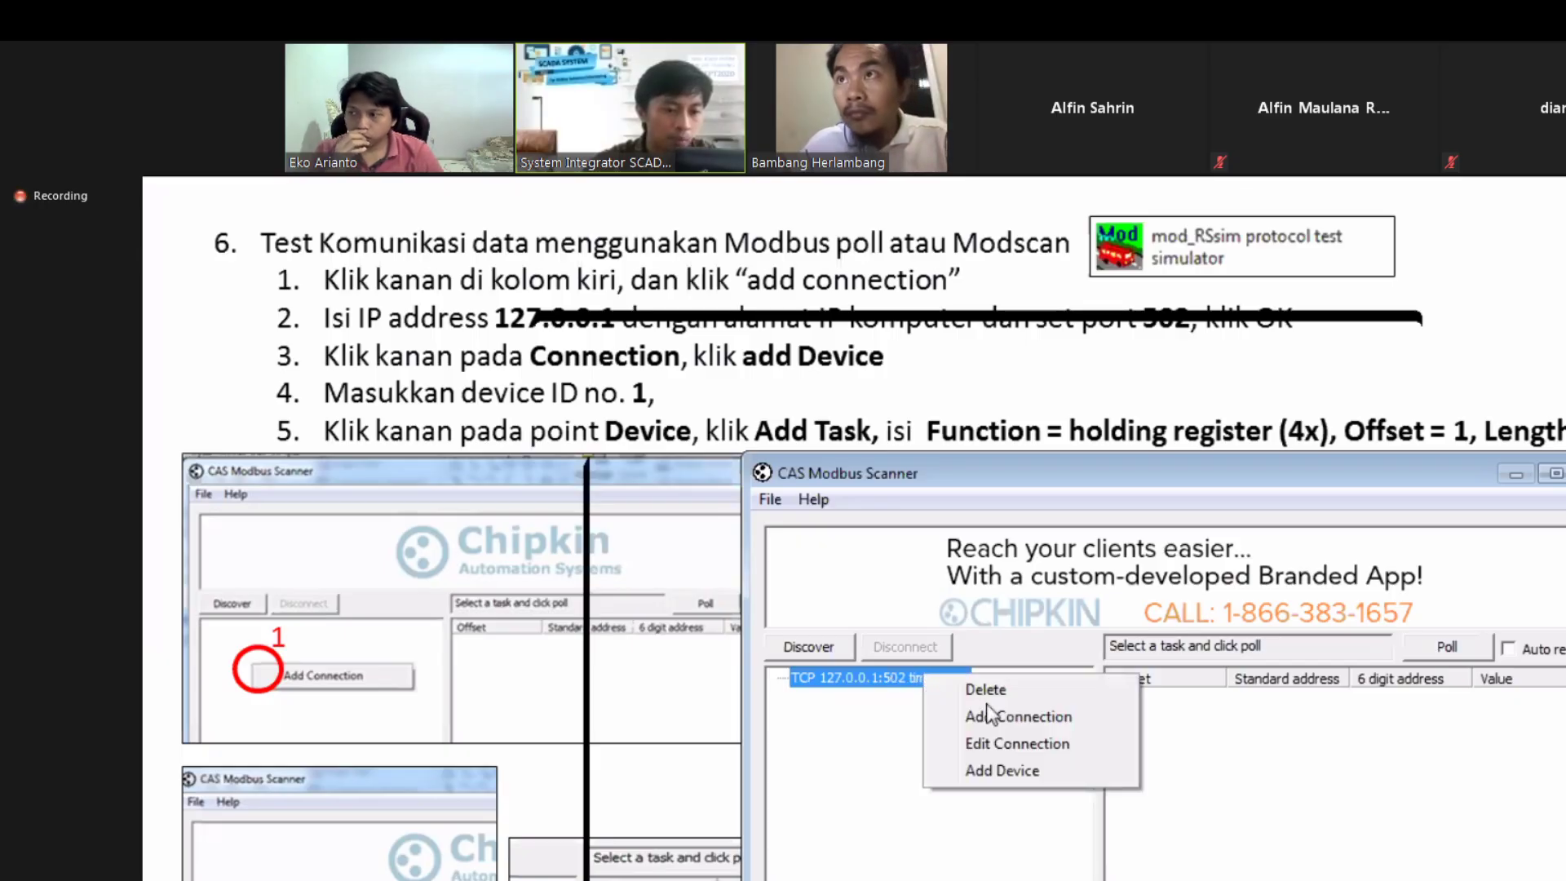
click(1012, 771)
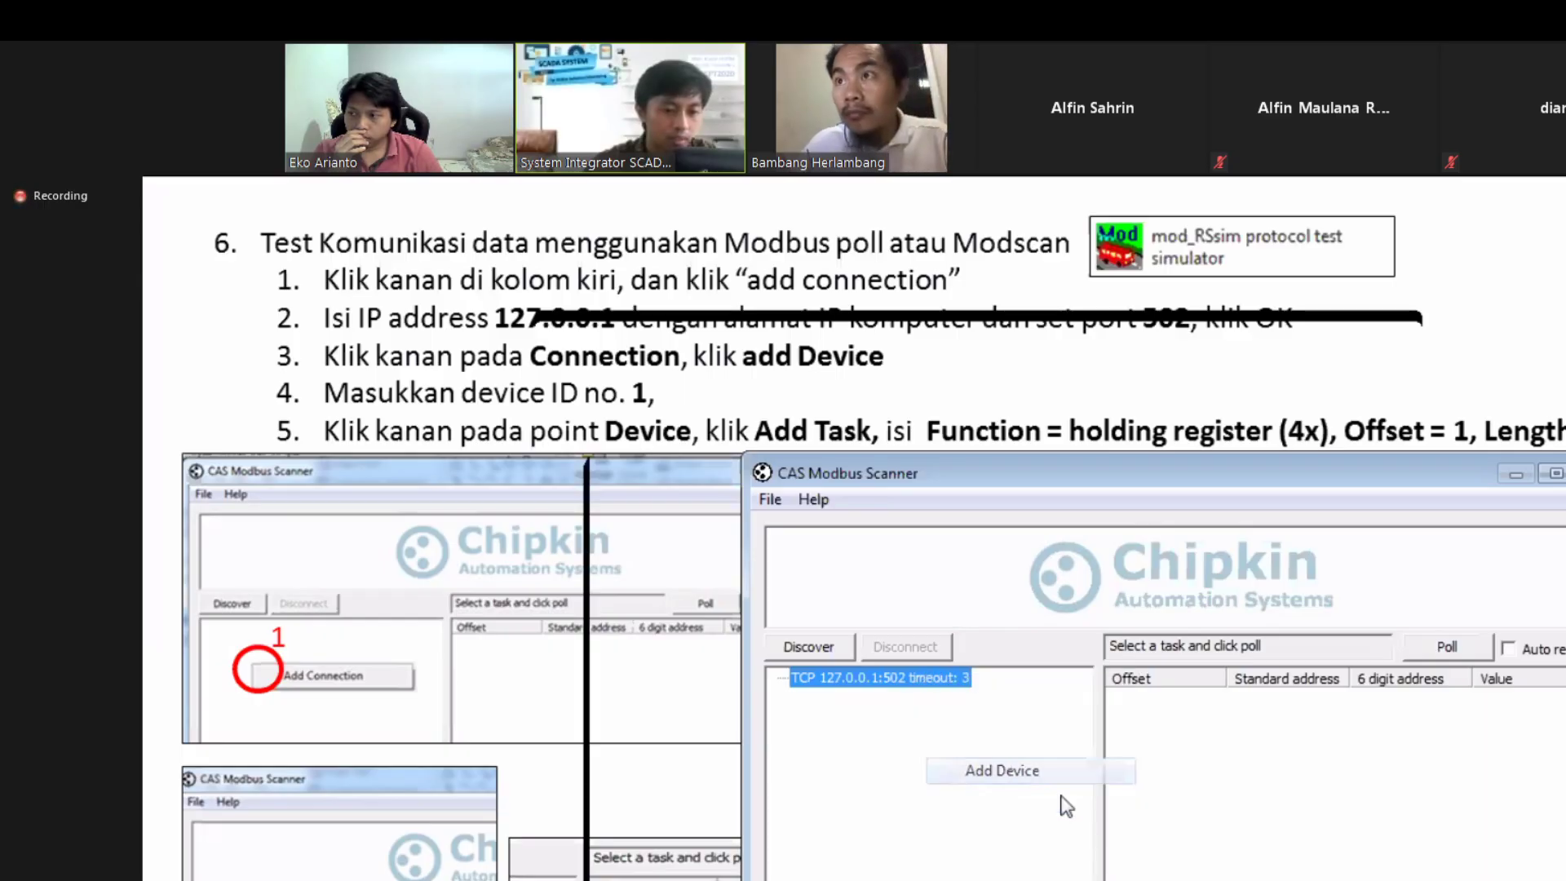
double_click(1129, 804)
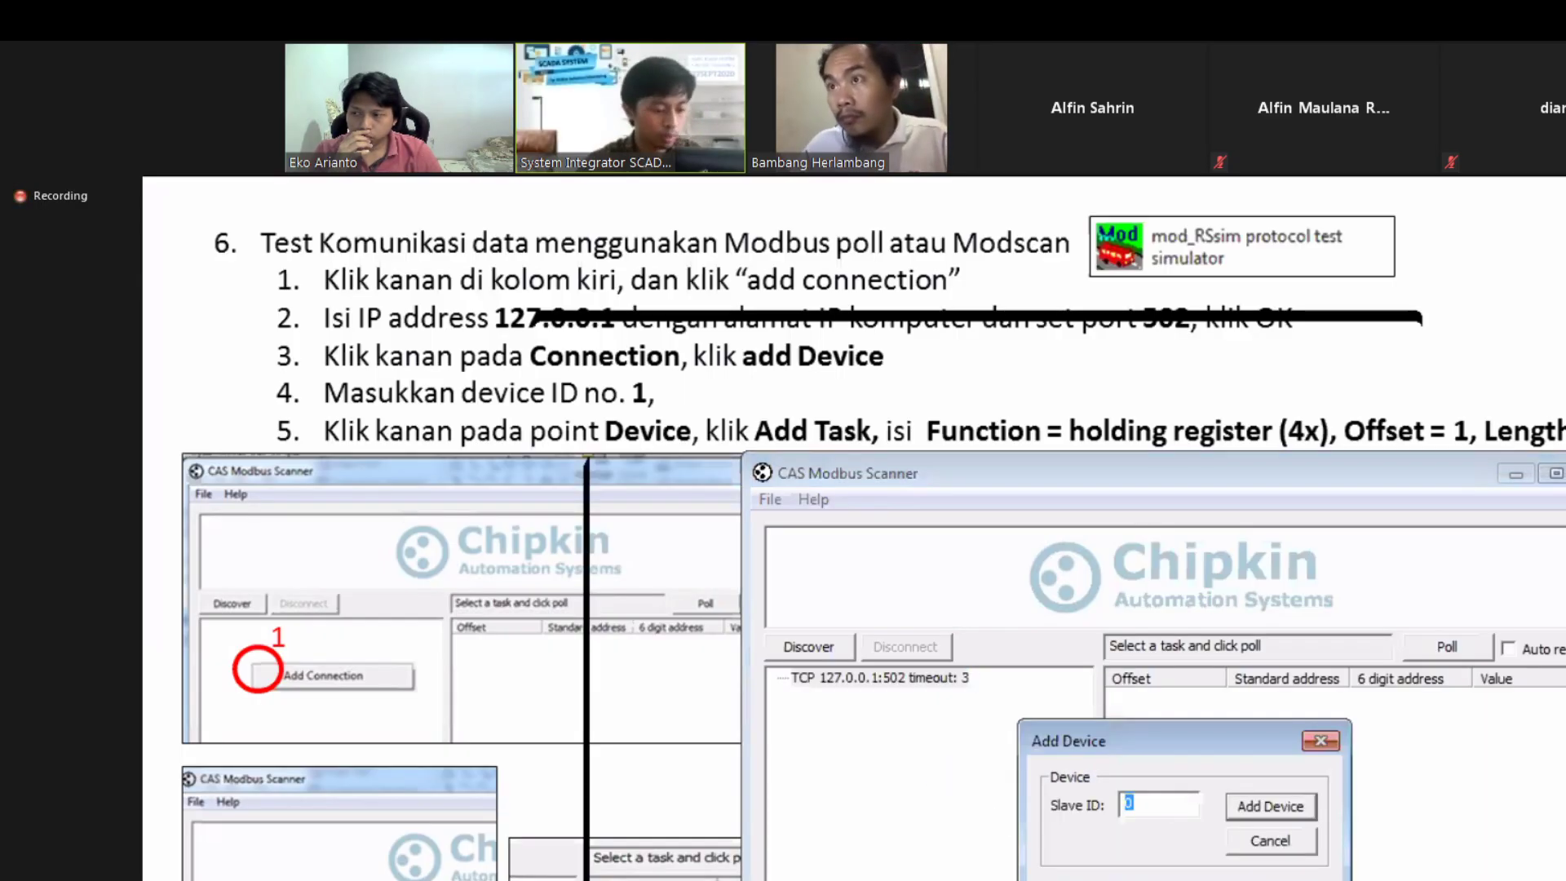
key(alt+Tab)
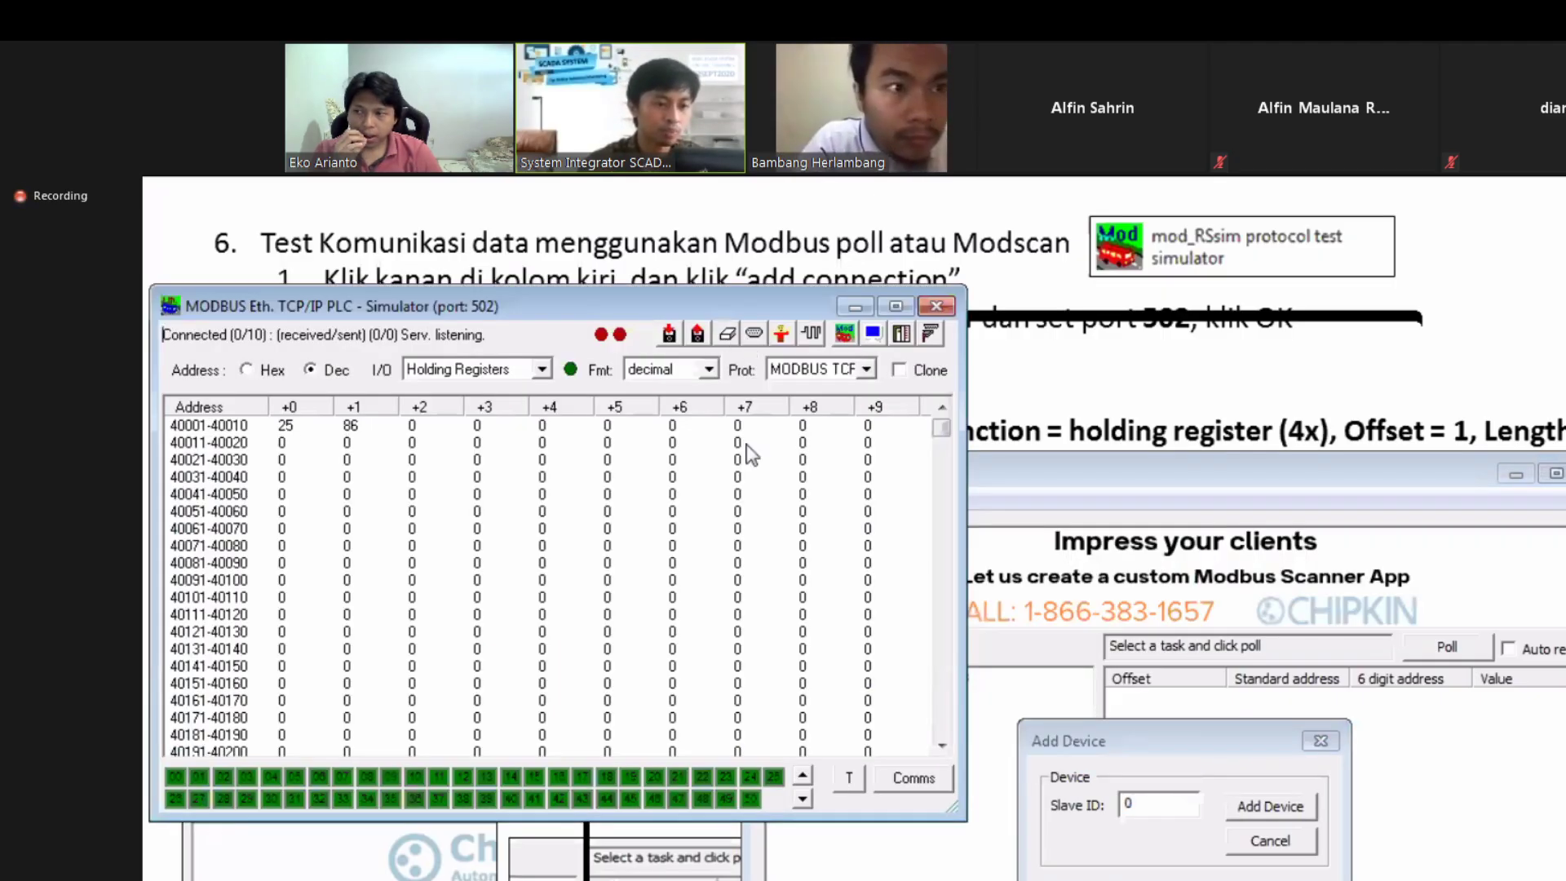
click(754, 335)
click(1104, 753)
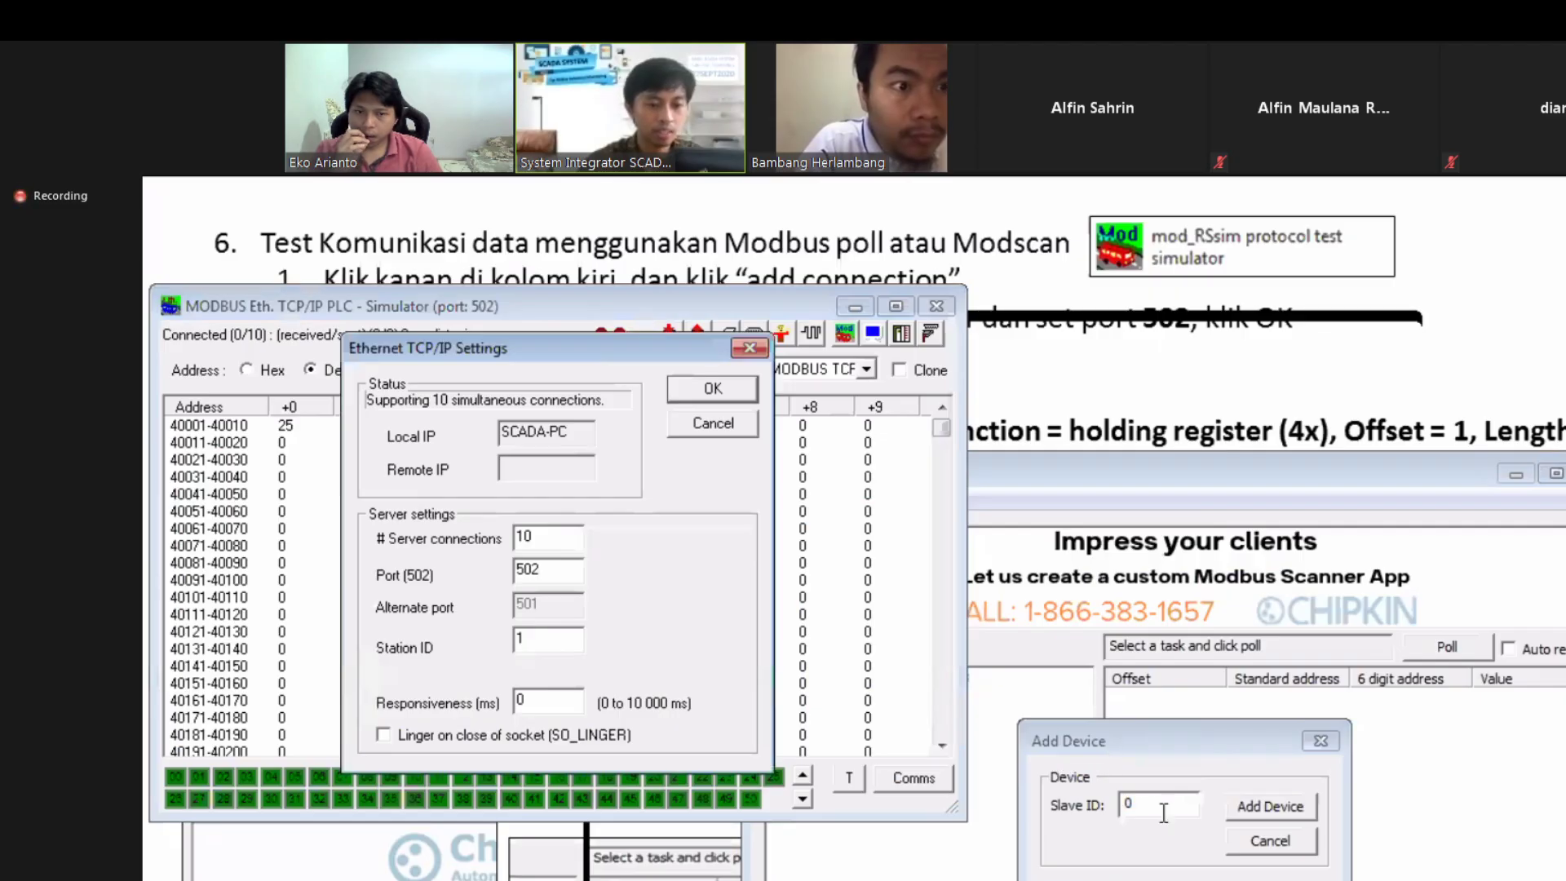
click(718, 428)
click(843, 308)
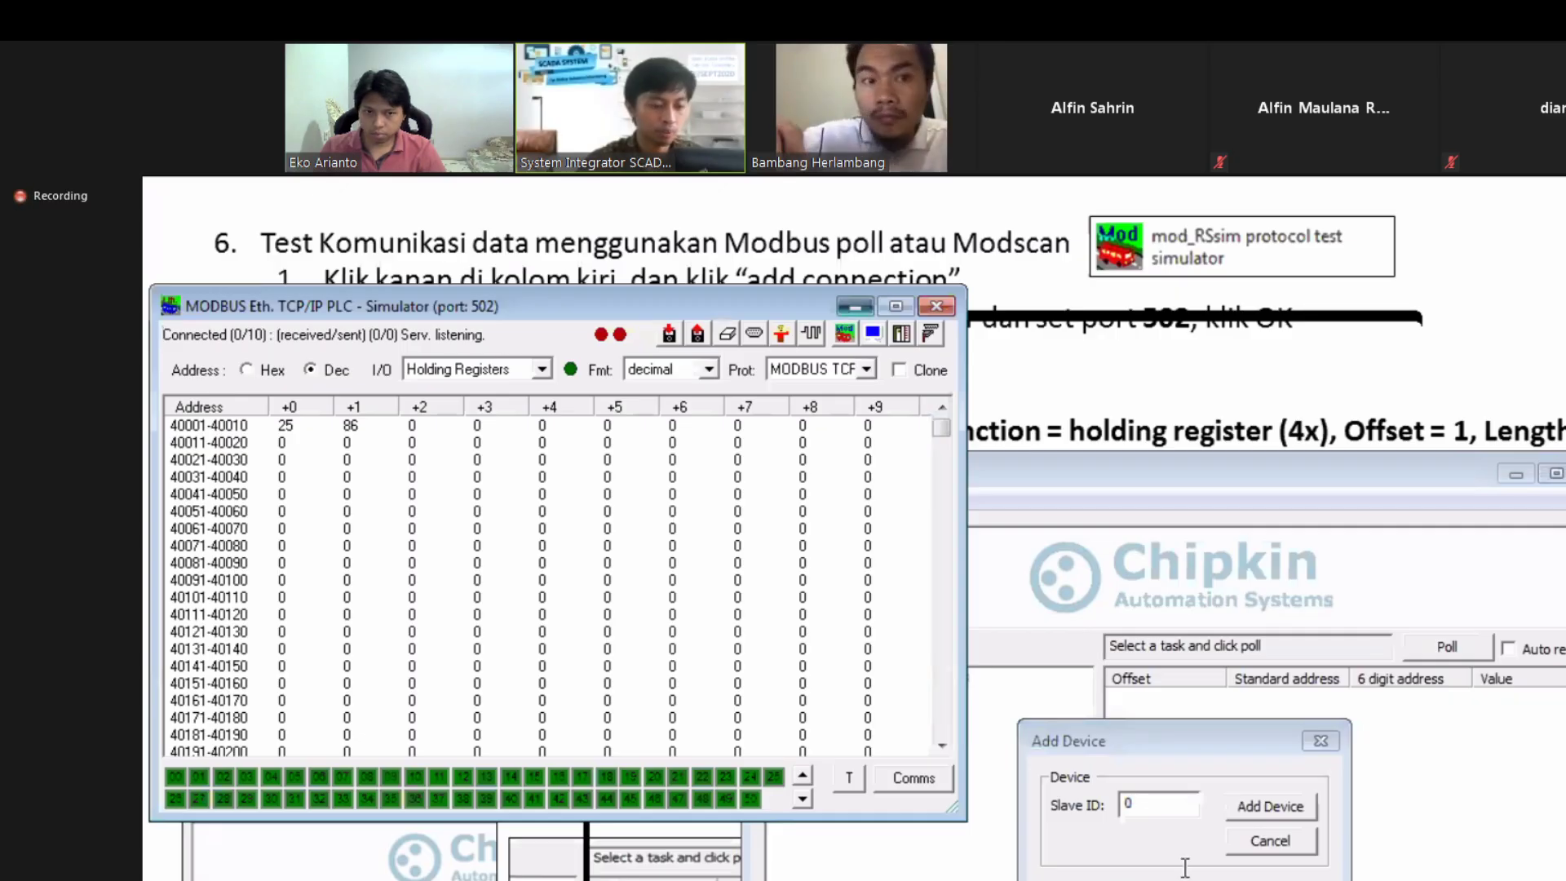
click(1281, 806)
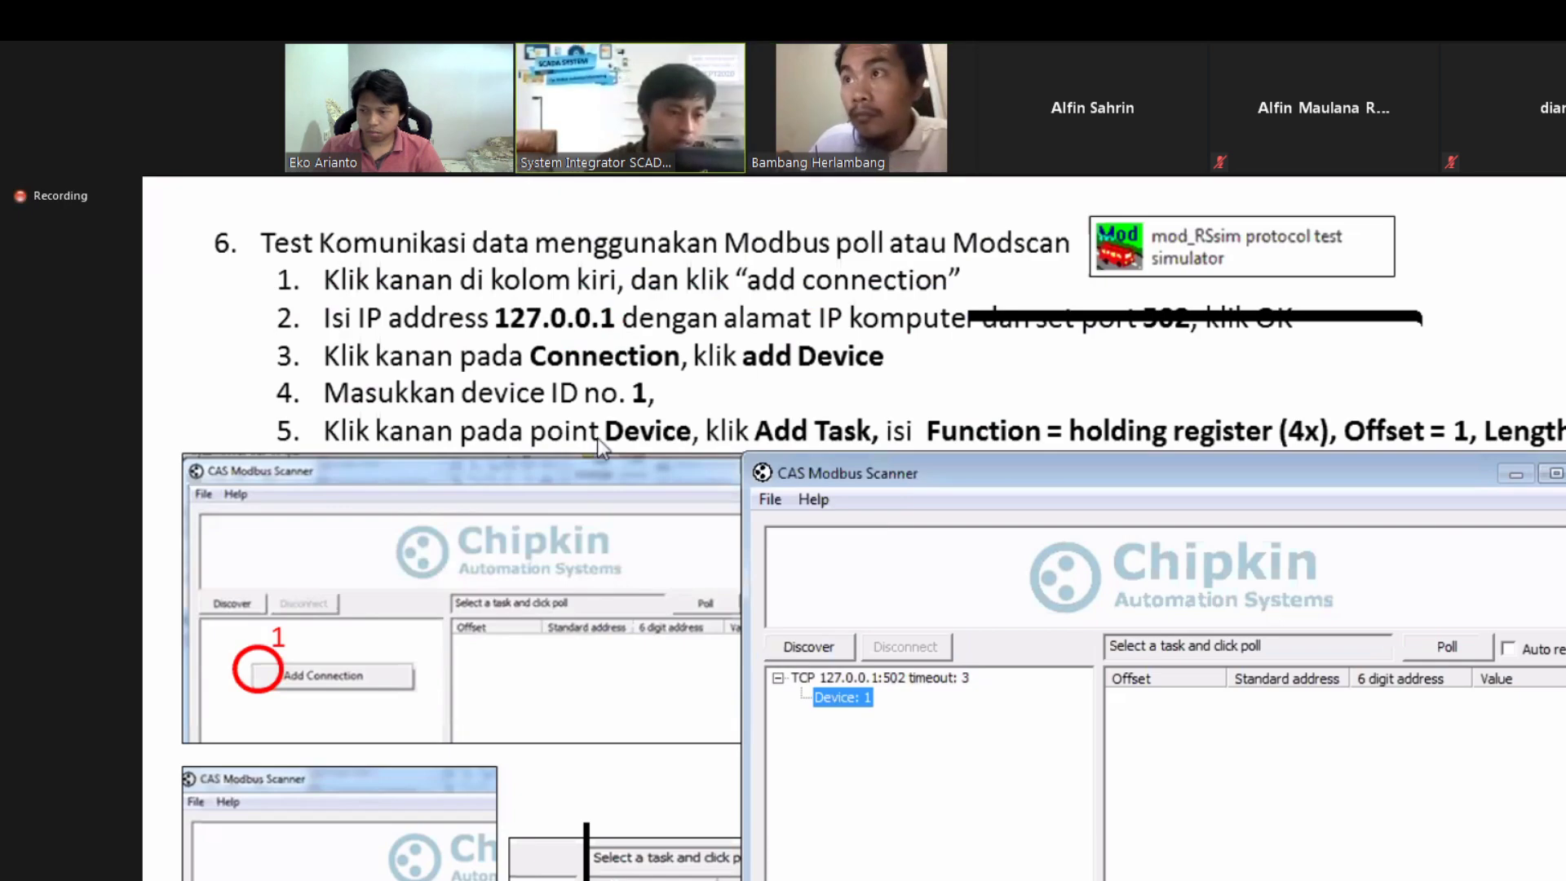
Step: Start a new request for Device 1 and set its function to 03 Read Holding registers (4xxxx)
right_click(831, 699)
click(899, 760)
drag(1104, 715, 926, 735)
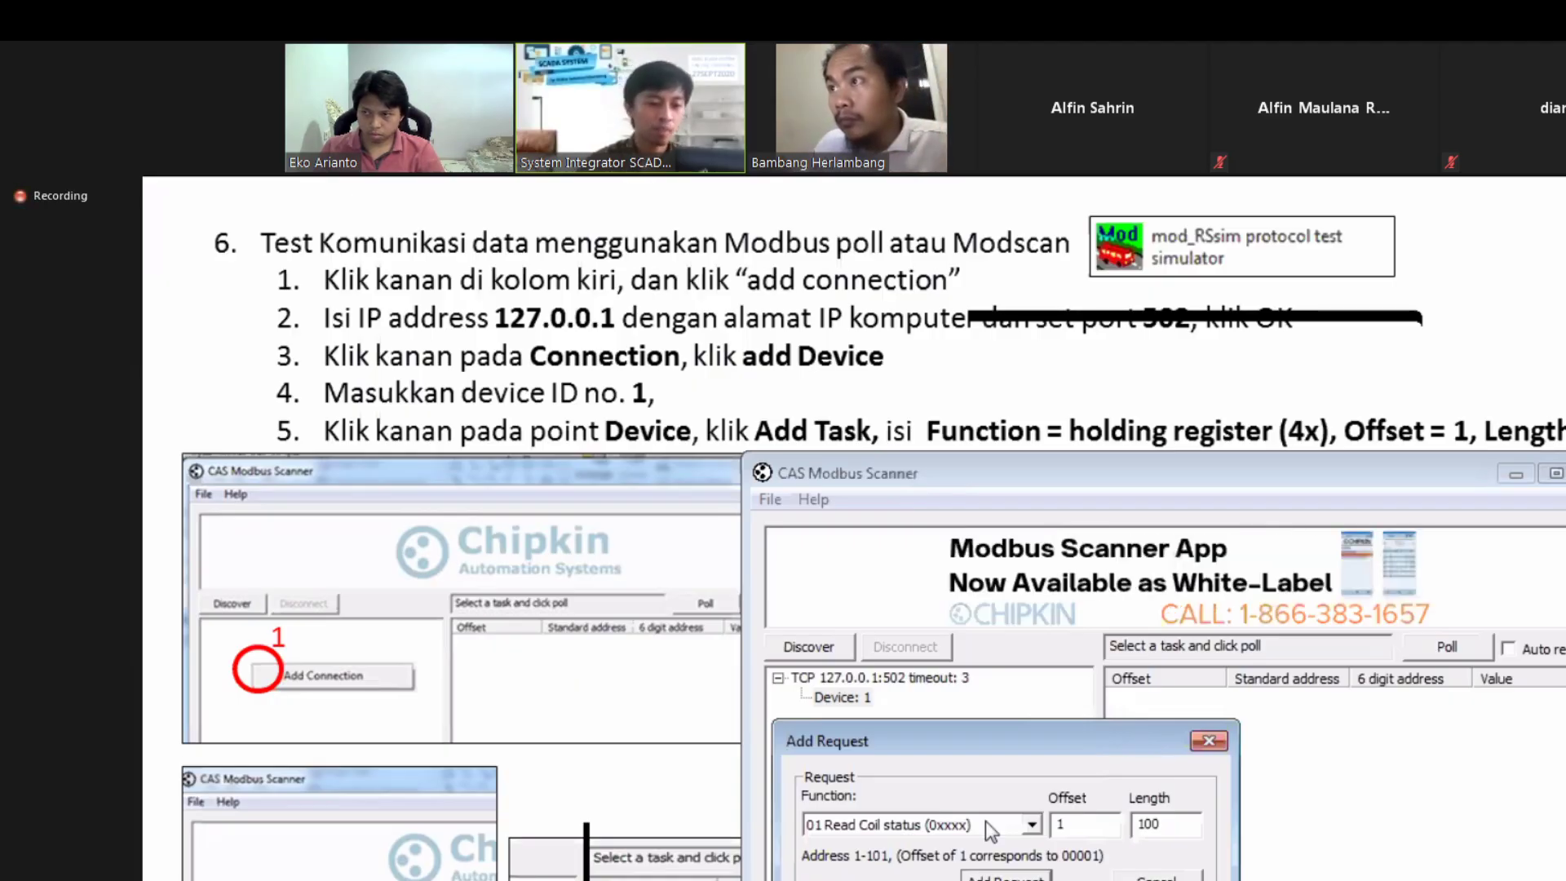
click(954, 825)
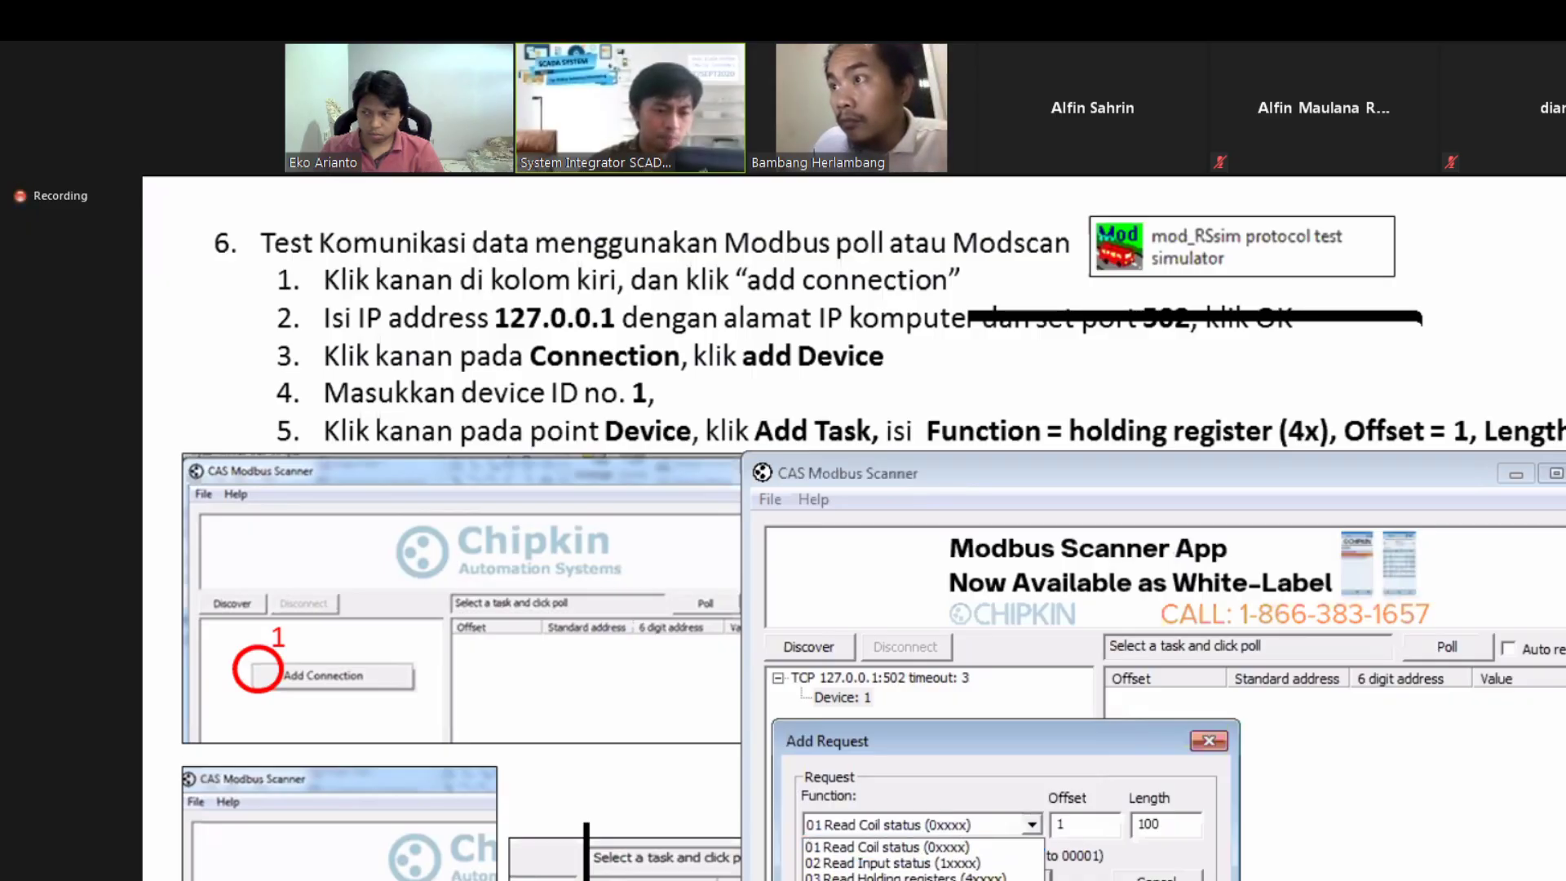
click(906, 880)
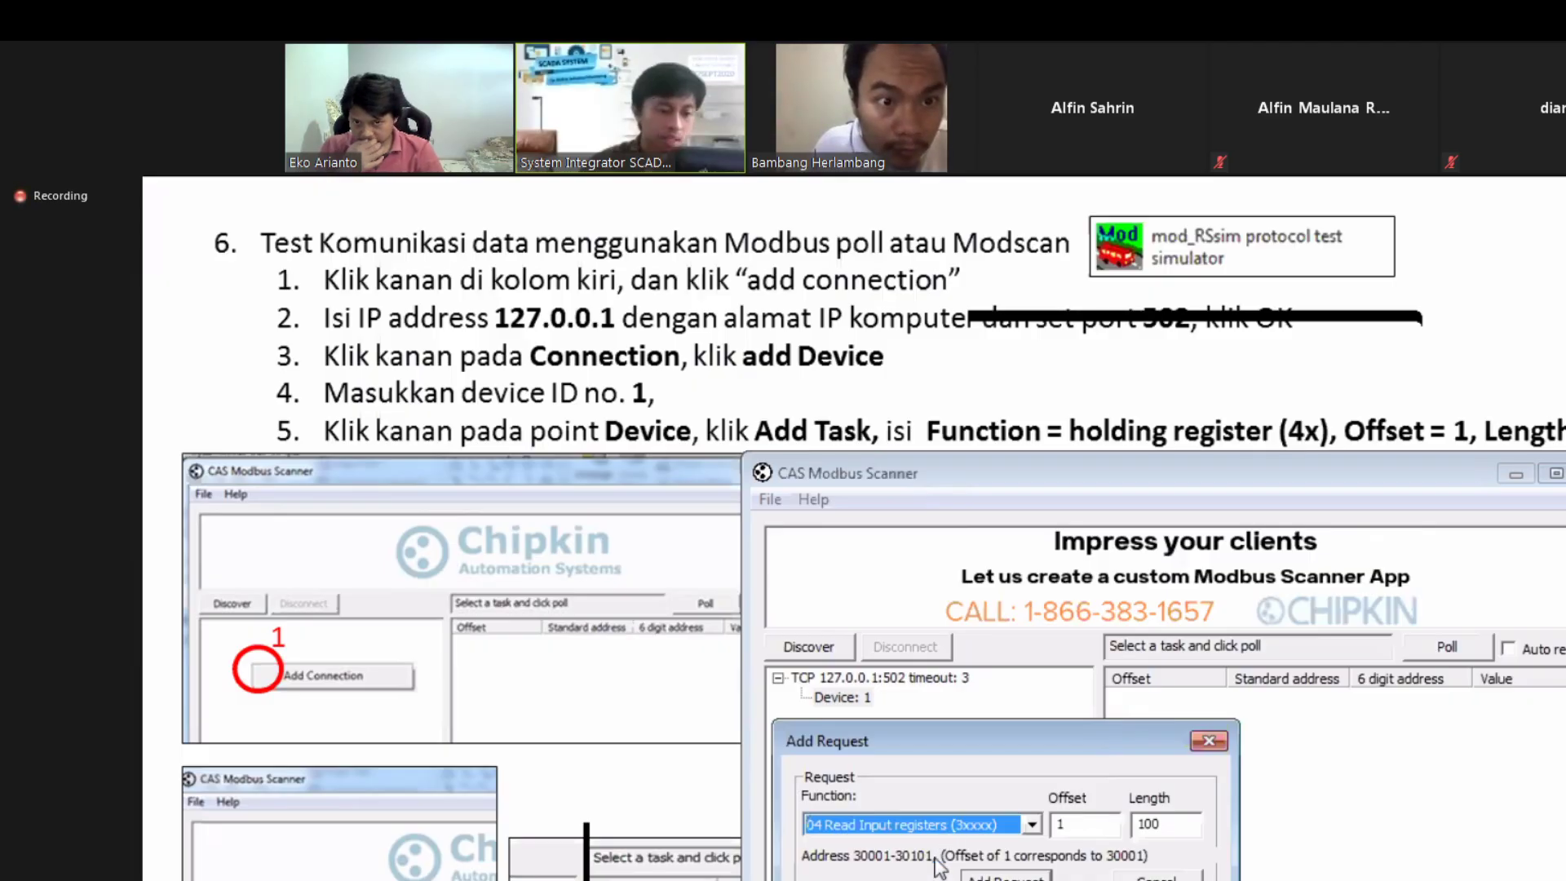
click(943, 824)
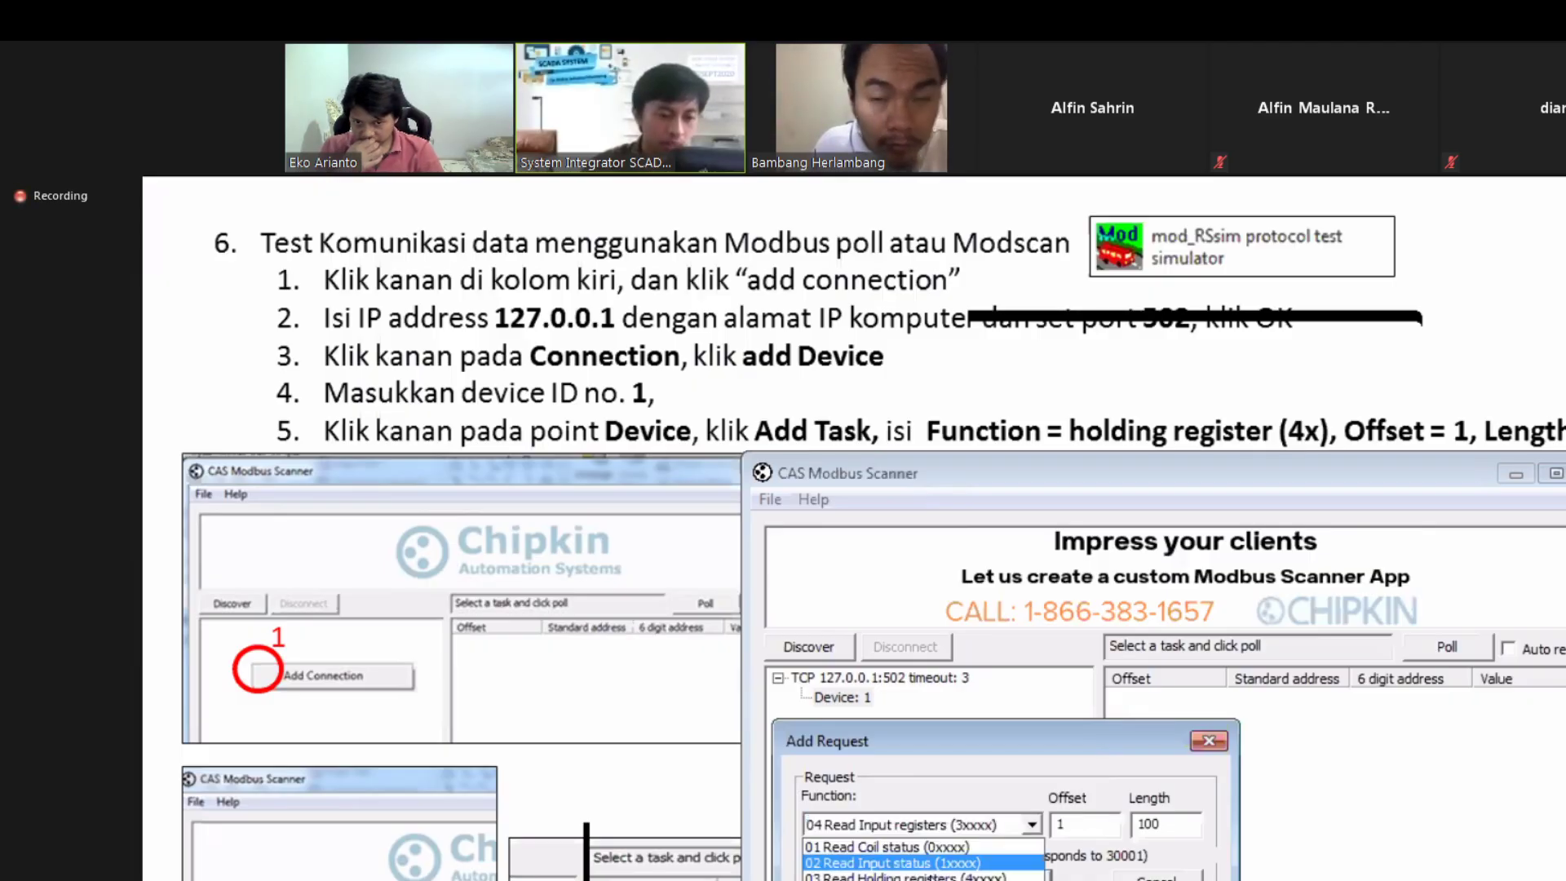
click(855, 875)
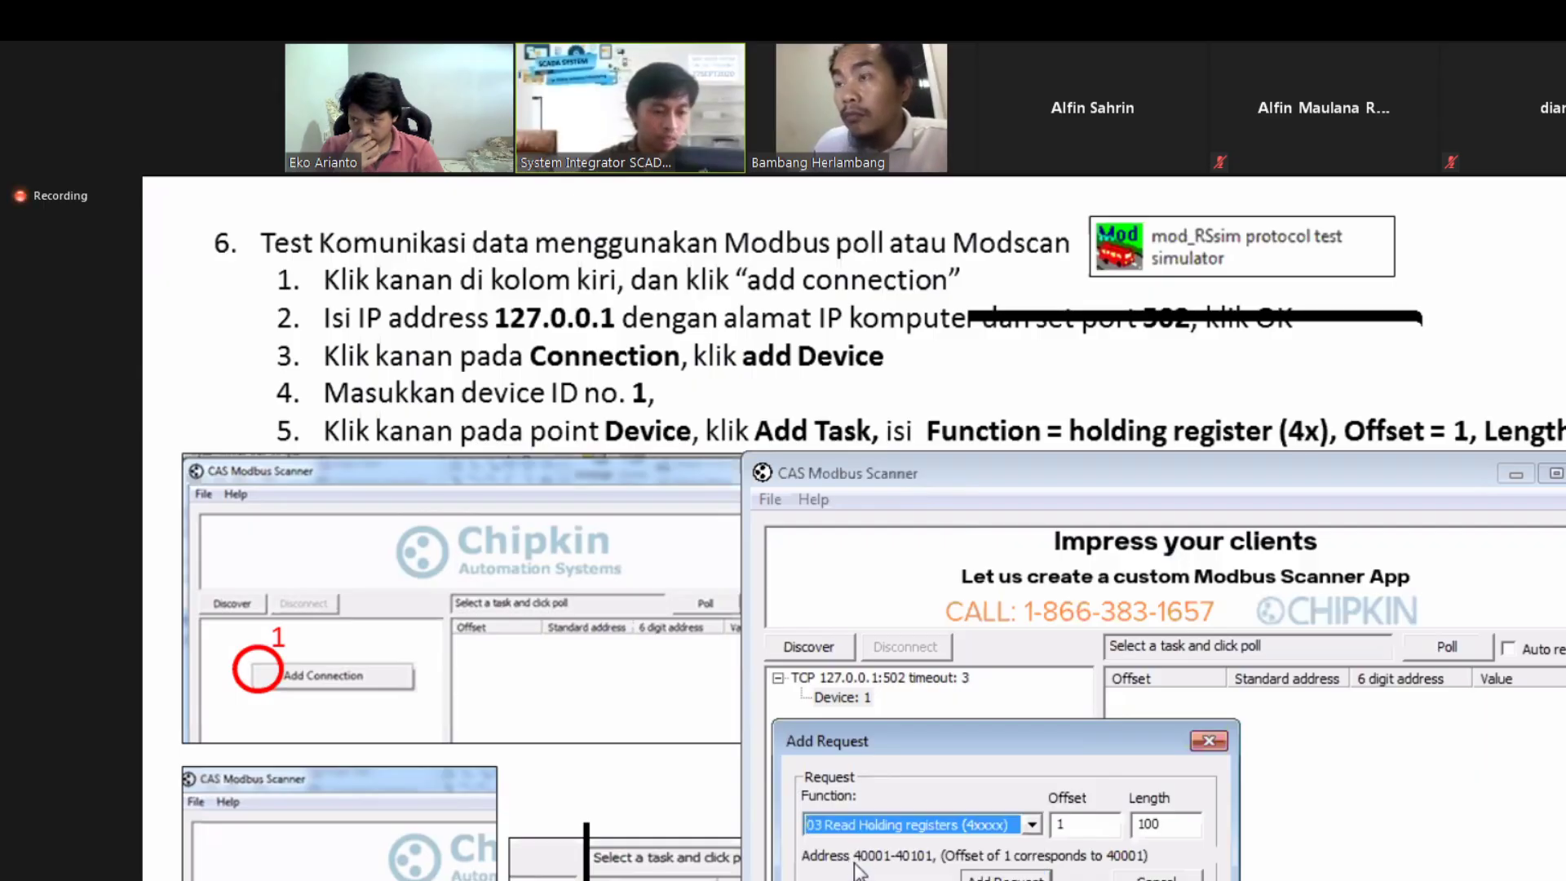
Step: Switch to the Modbus simulator to examine its holding register addresses, and minimize it to return to the request dialog
key(alt+Tab)
key(alt+Tab)
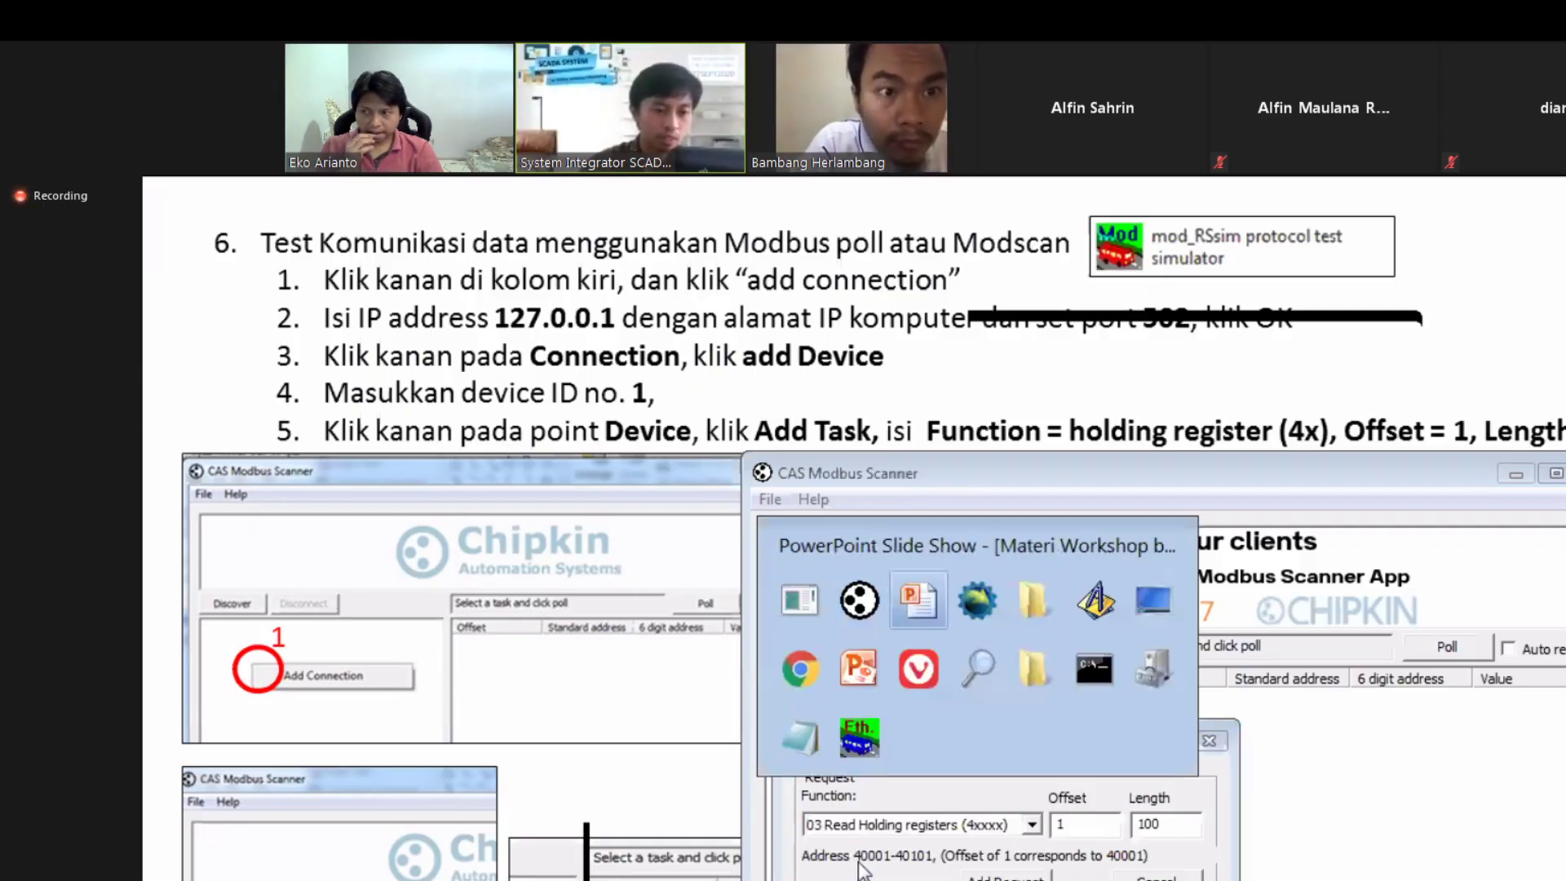
key(alt+Tab)
key(alt+Tab)
key(alt+Tab)
key(alt+Tab)
key(alt+Tab)
key(alt+Tab)
key(alt+Tab)
key(alt+Tab)
key(alt+Tab)
key(alt+Tab)
key(alt+Tab)
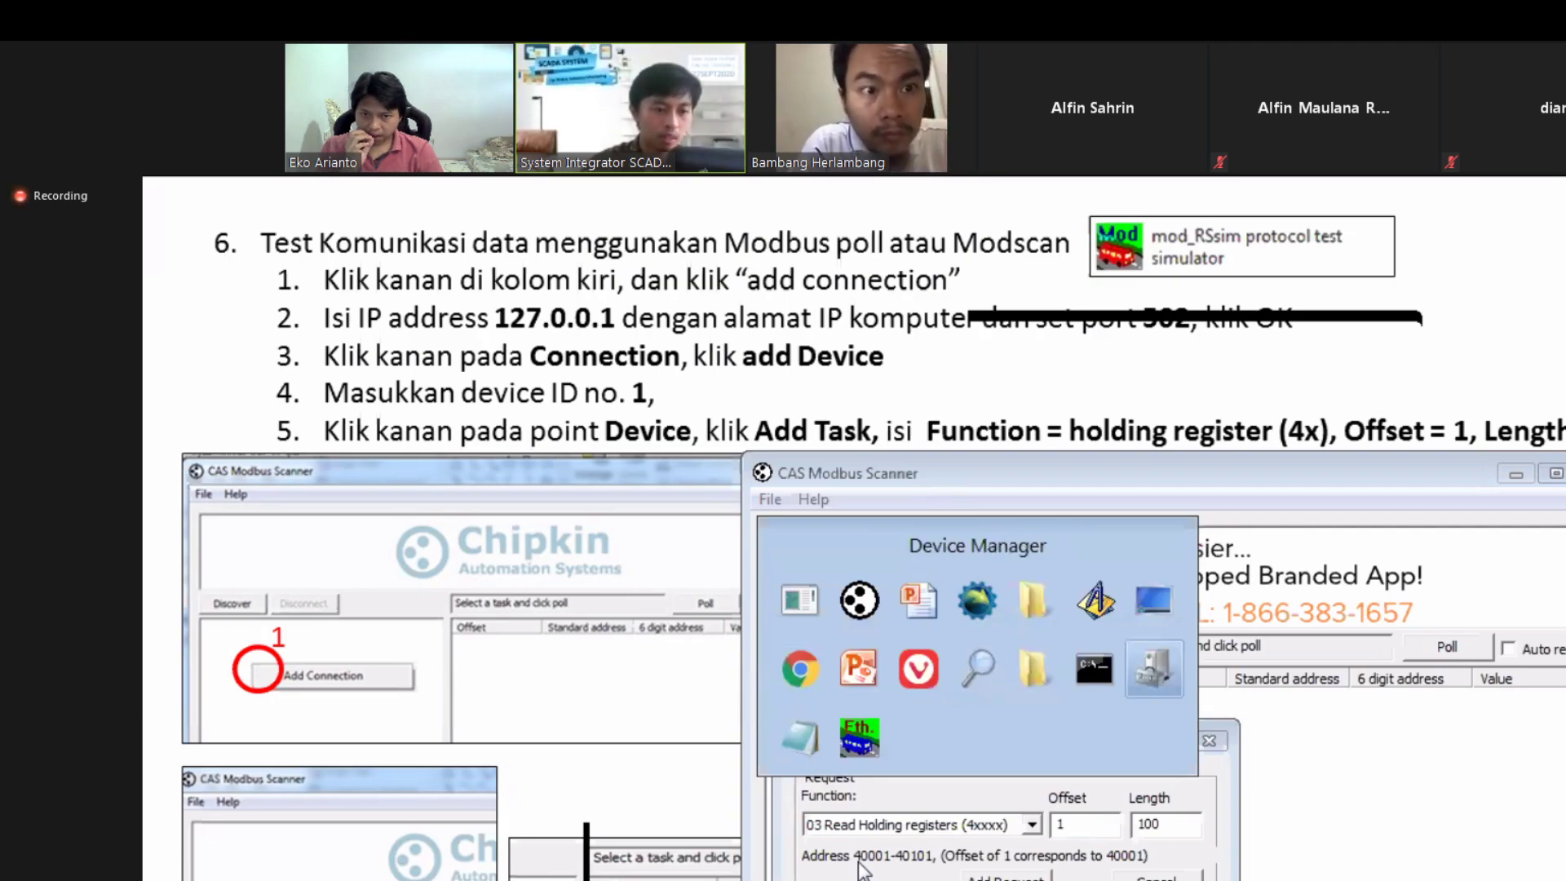
key(alt+Tab)
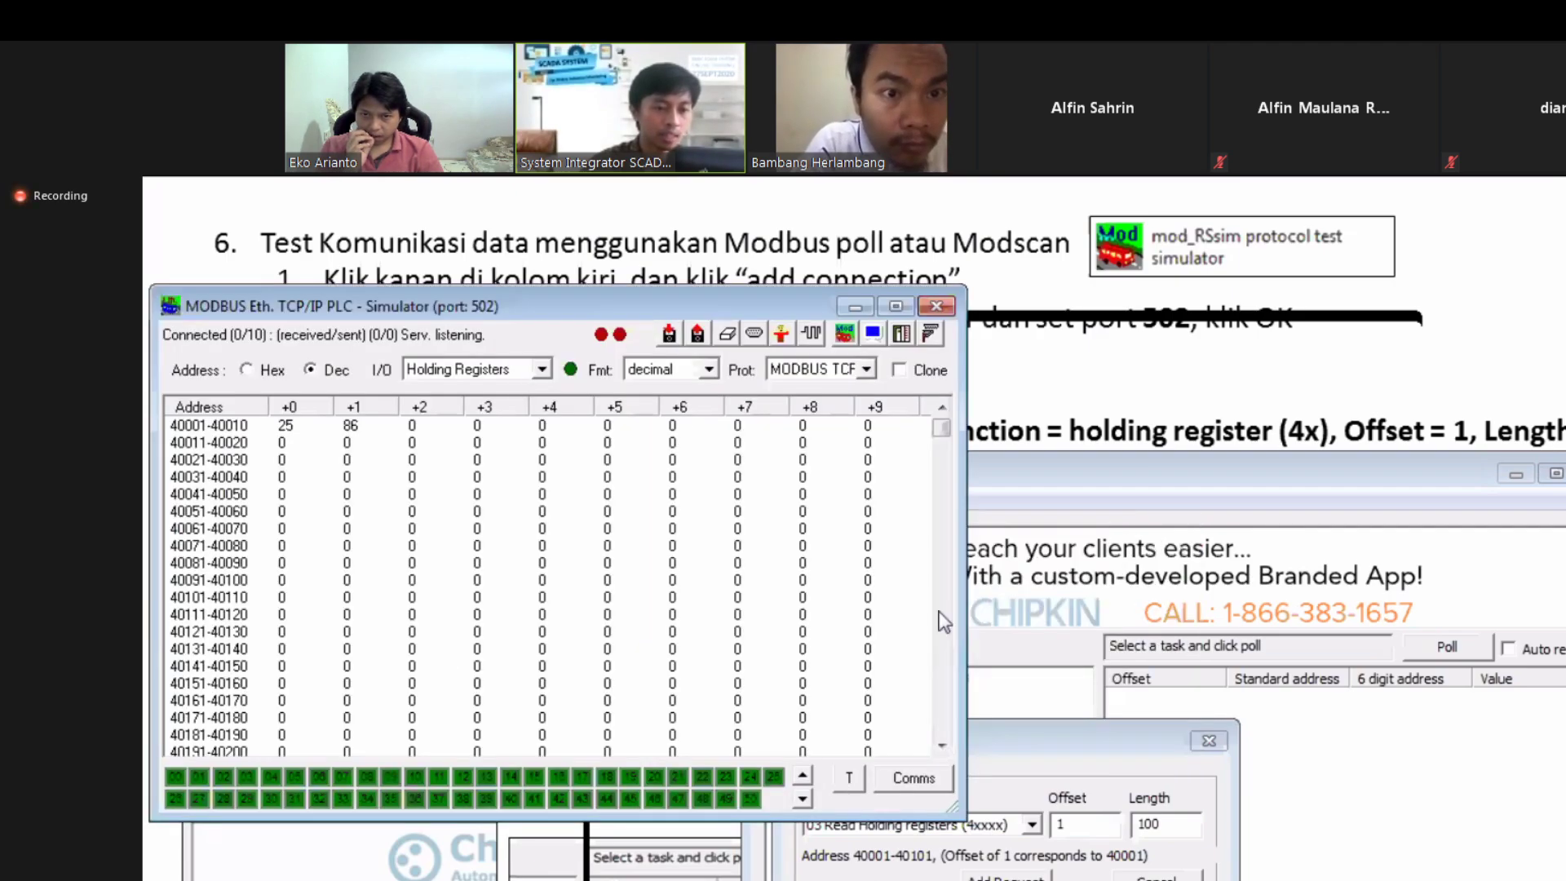
click(852, 308)
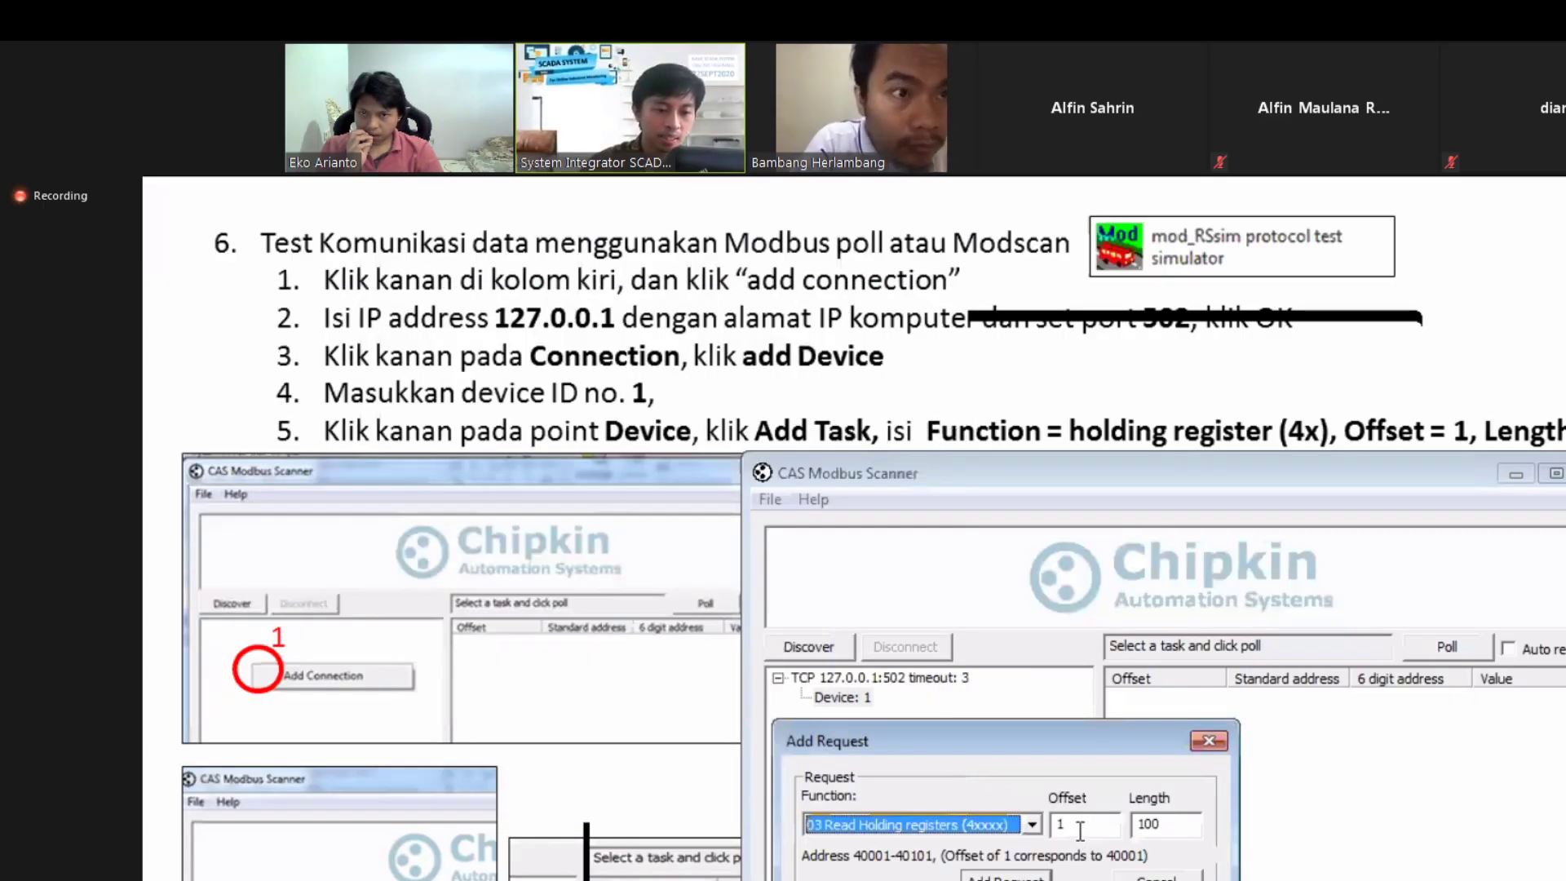
Step: Add the holding register request with offset 1 and length 1 to Device 1, and poll it
click(1057, 828)
key(shift+Home)
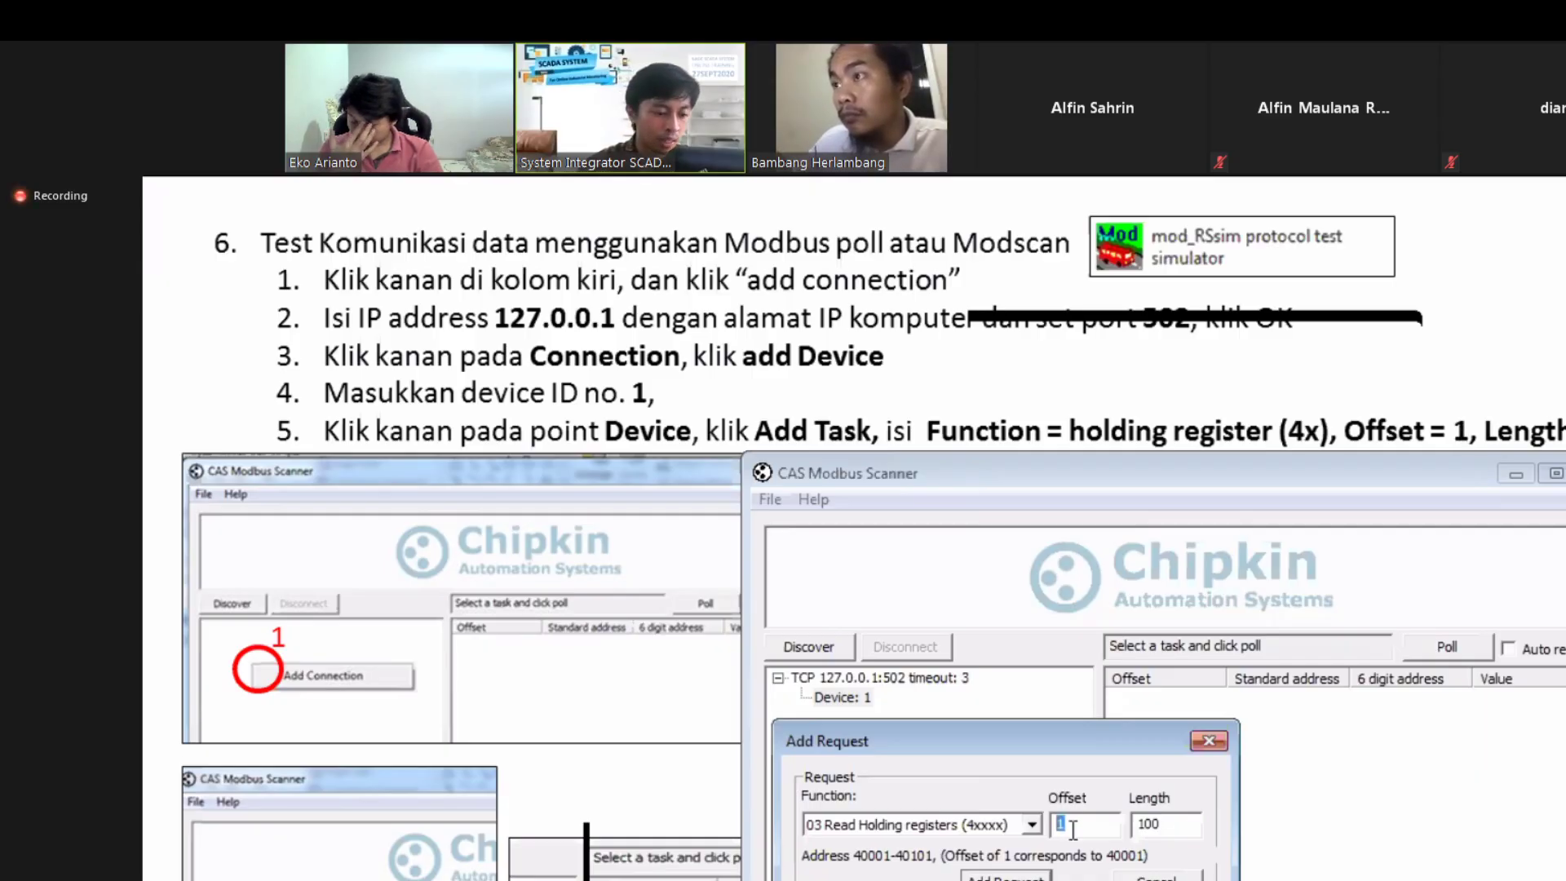
click(1177, 827)
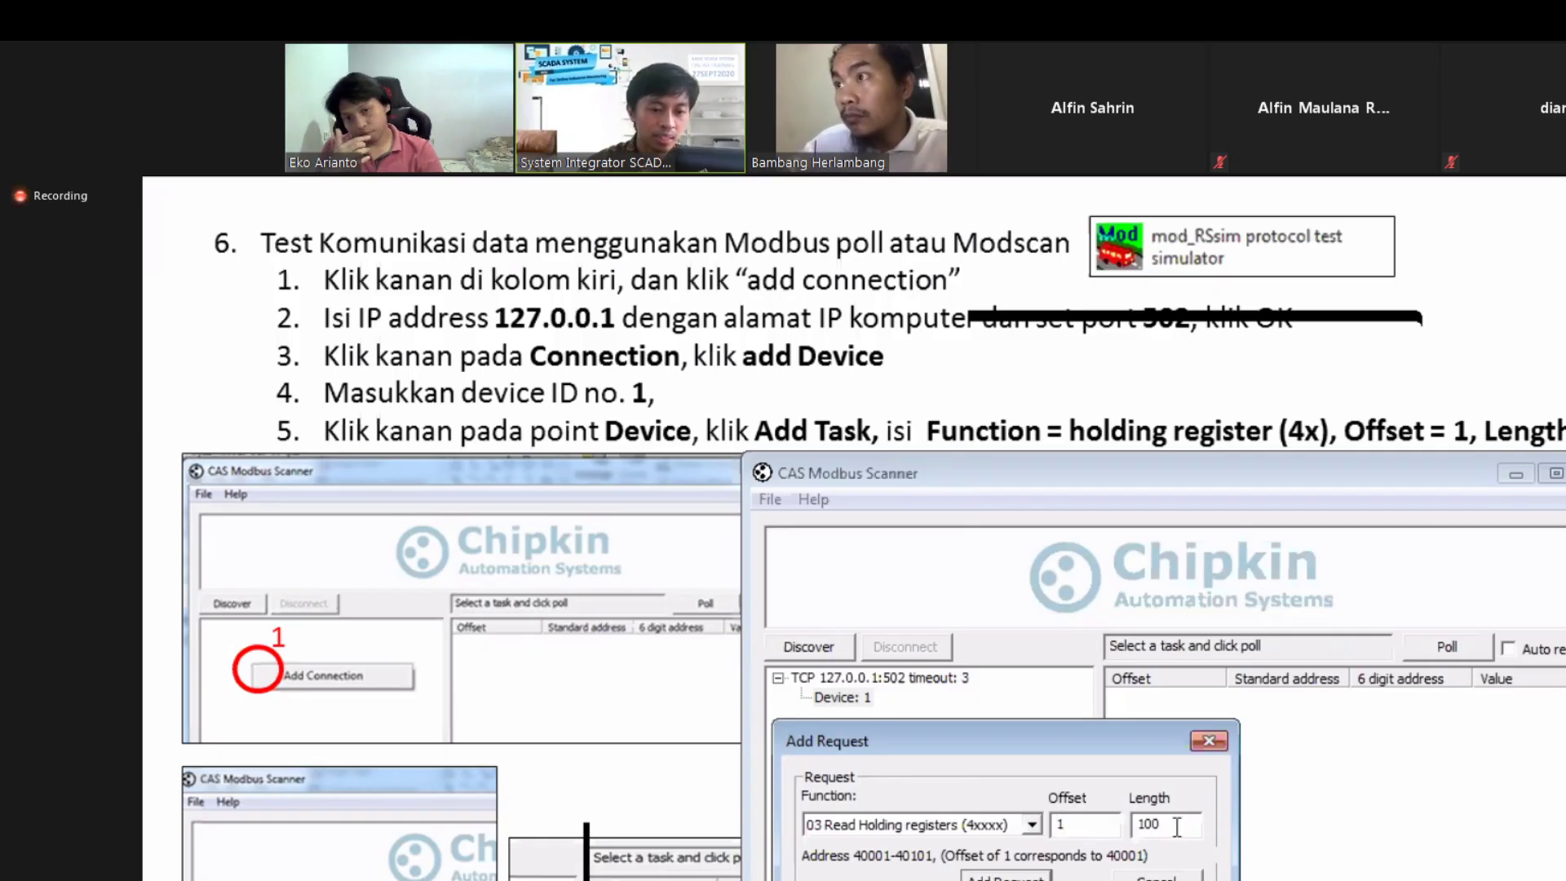
double_click(1178, 827)
text(2)
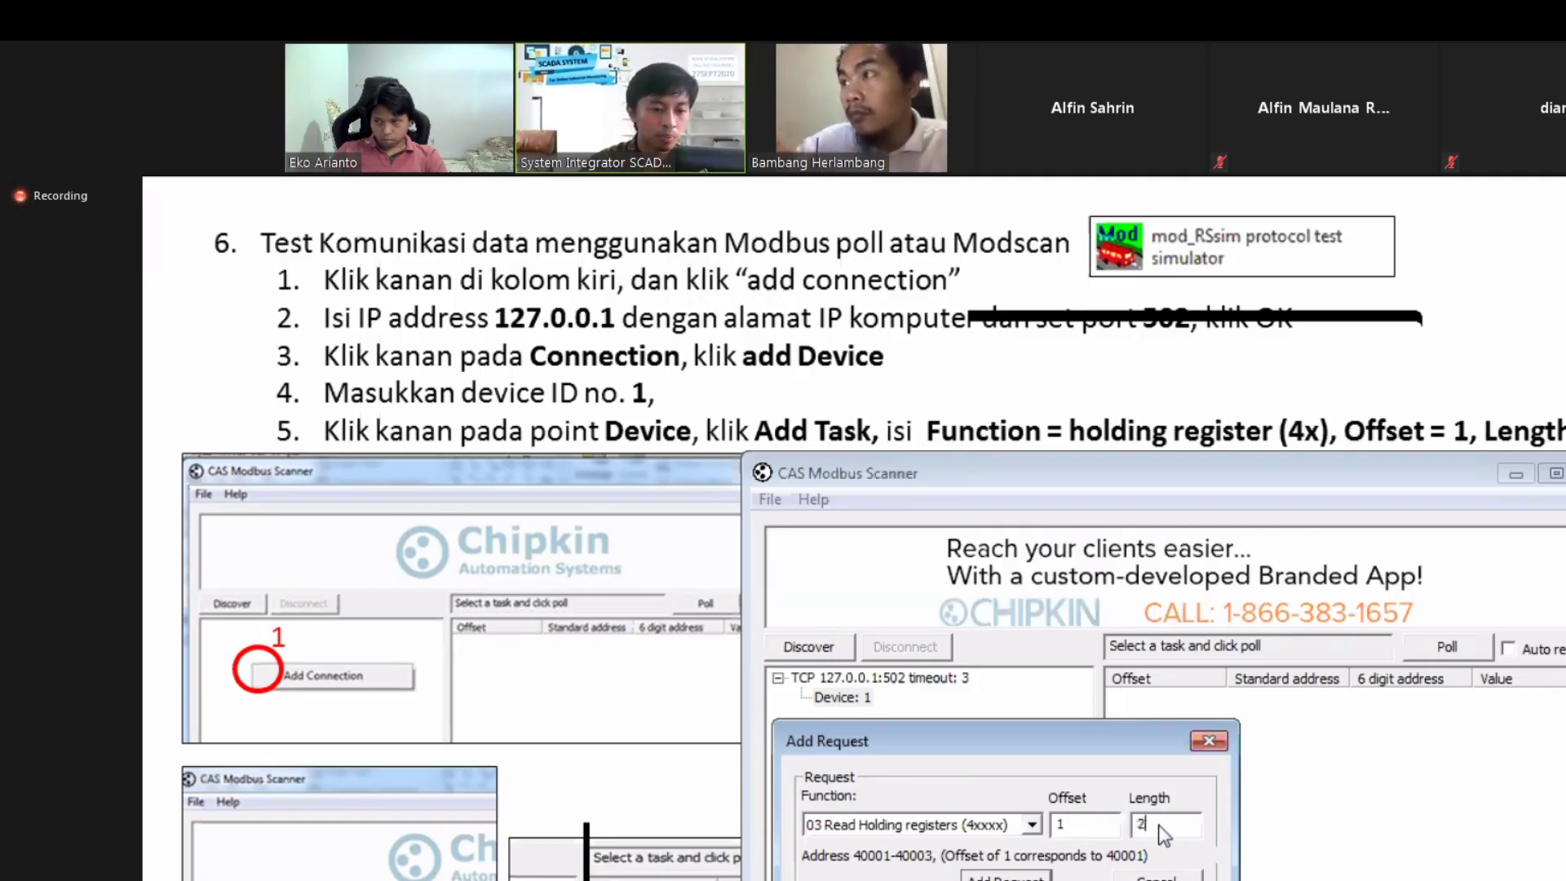
key(BackSpace)
text(1)
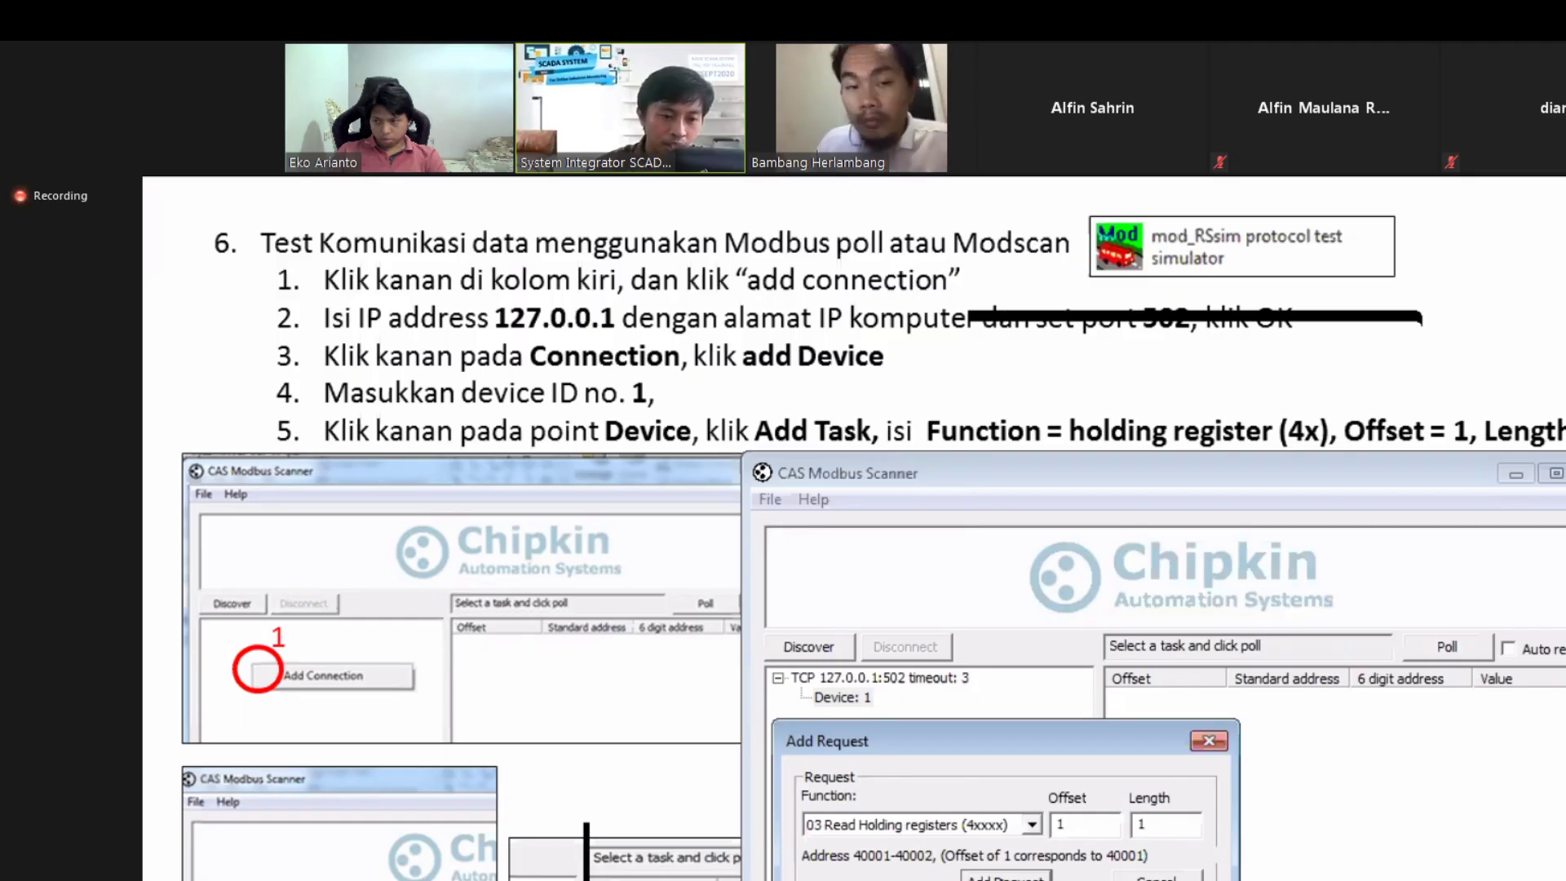
key(Return)
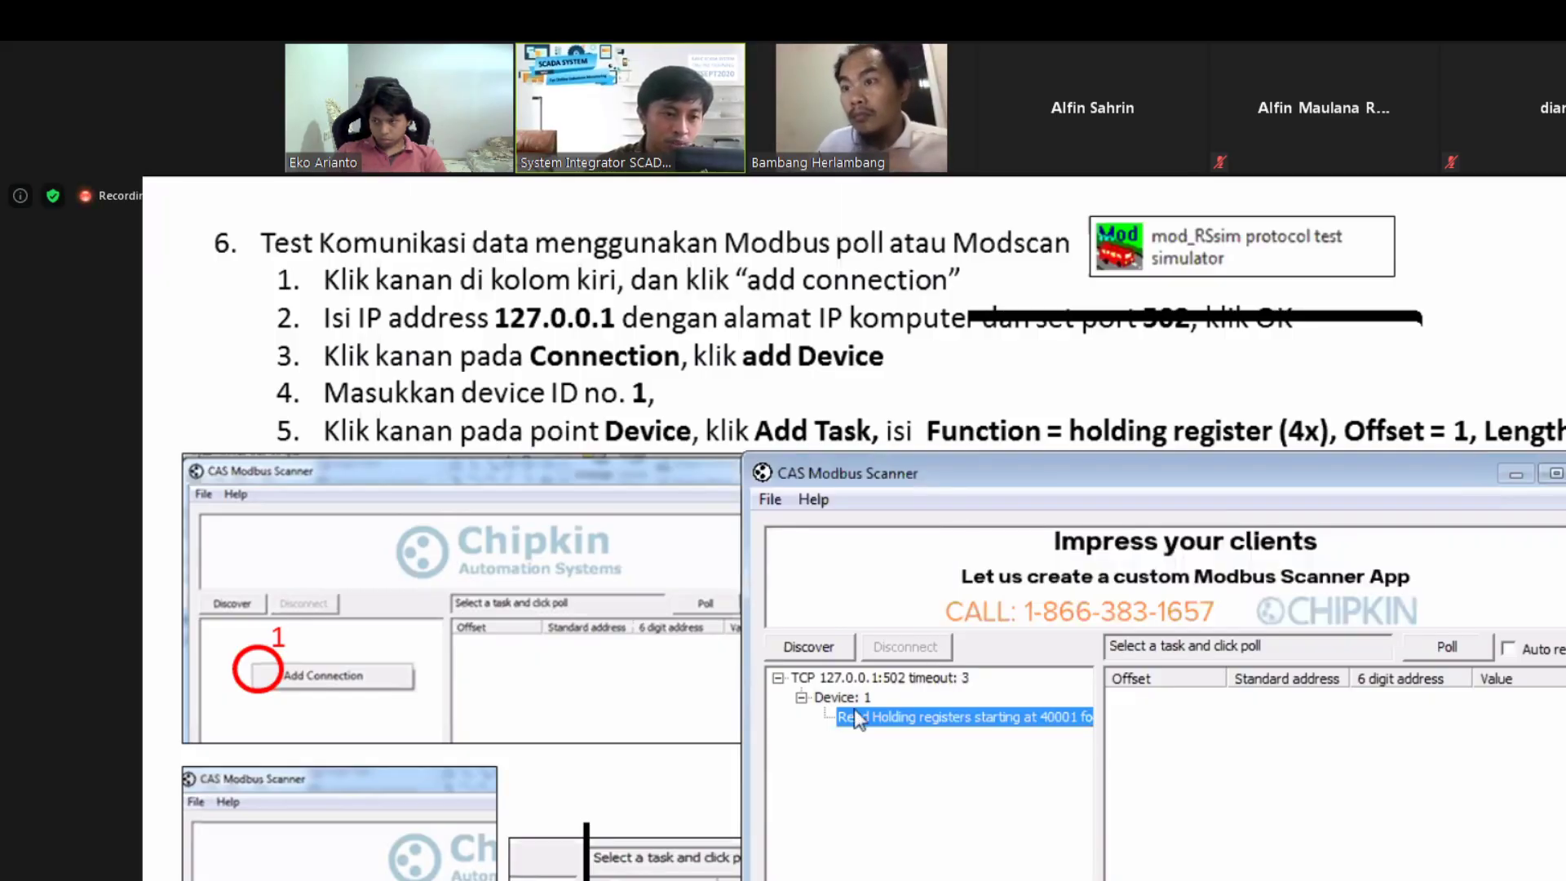
click(875, 719)
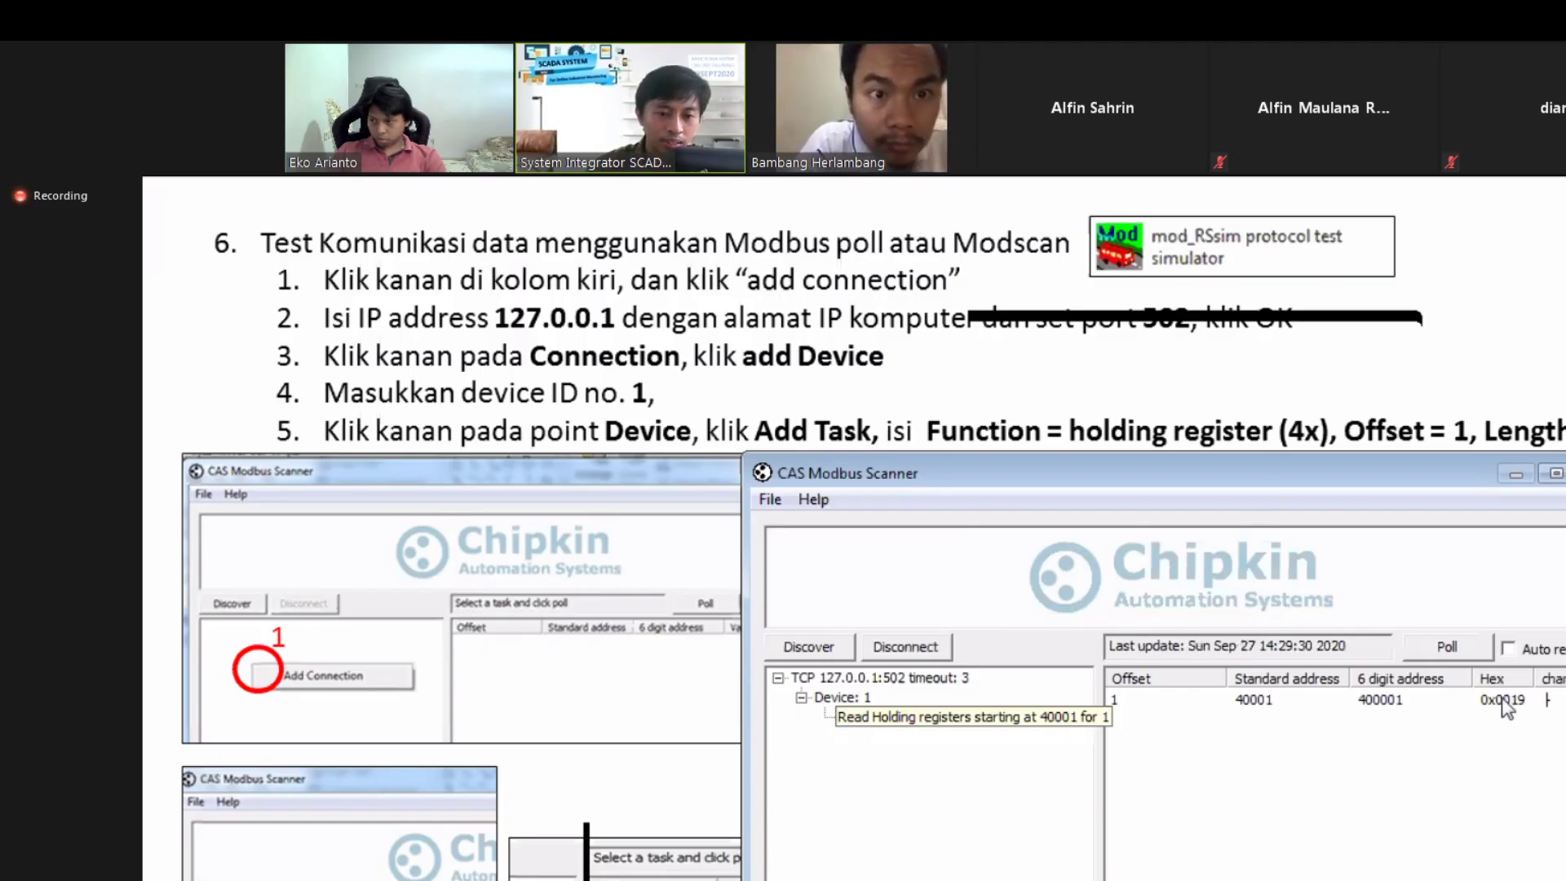
Step: Turn on auto refresh in the scanner to poll the one-register request of Device 1 continuously
drag(1183, 473, 1020, 490)
drag(1471, 726, 1562, 726)
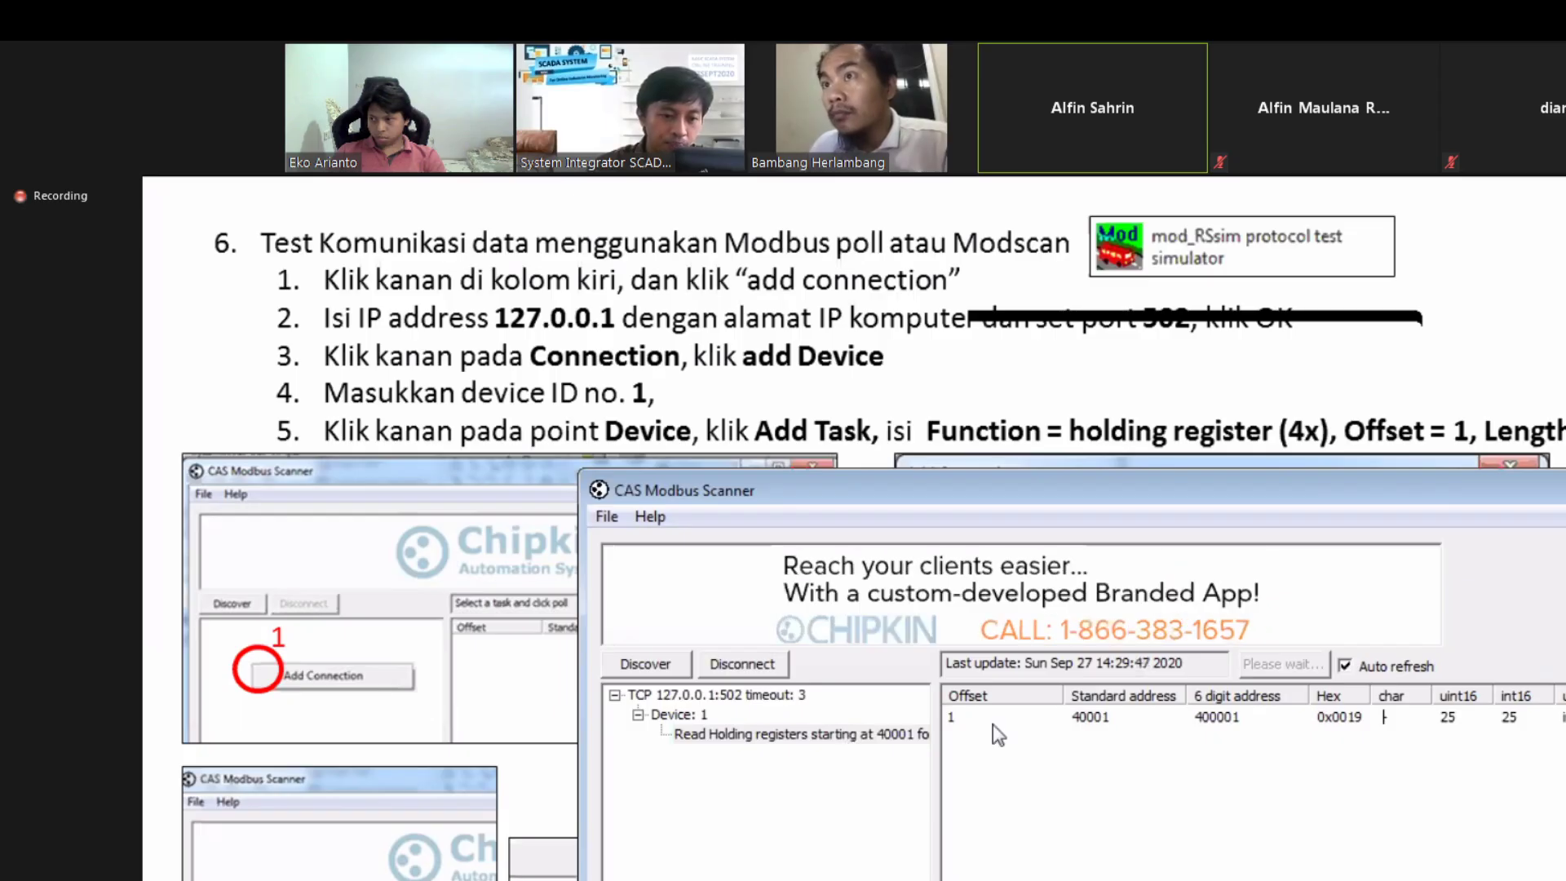
click(1344, 666)
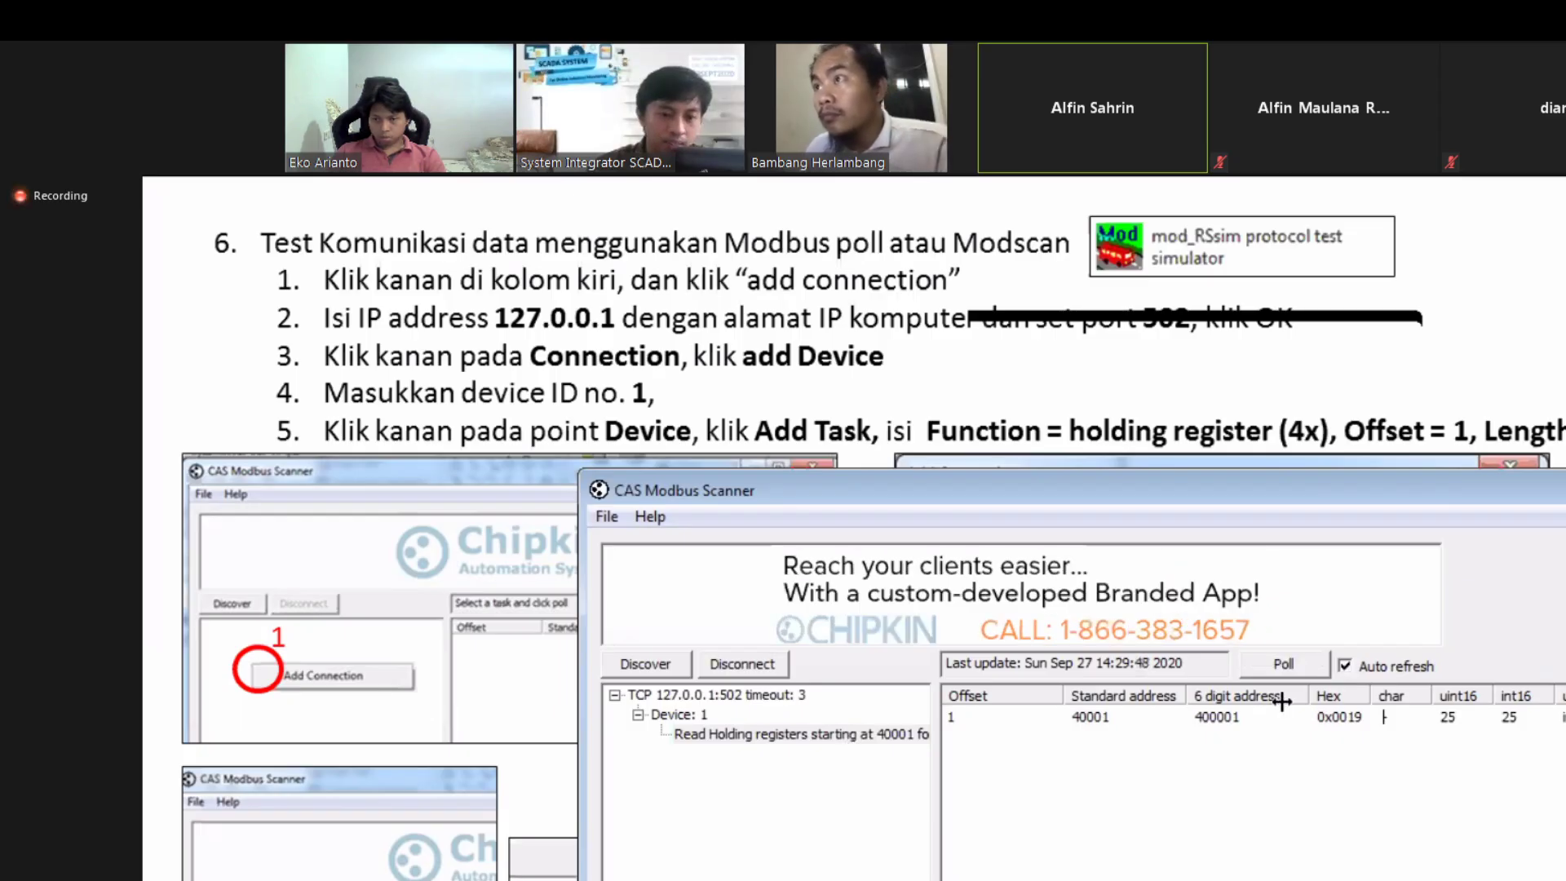
Step: Edit Device 1's holding register request to a length of 2, and turn auto refresh on for it
click(887, 737)
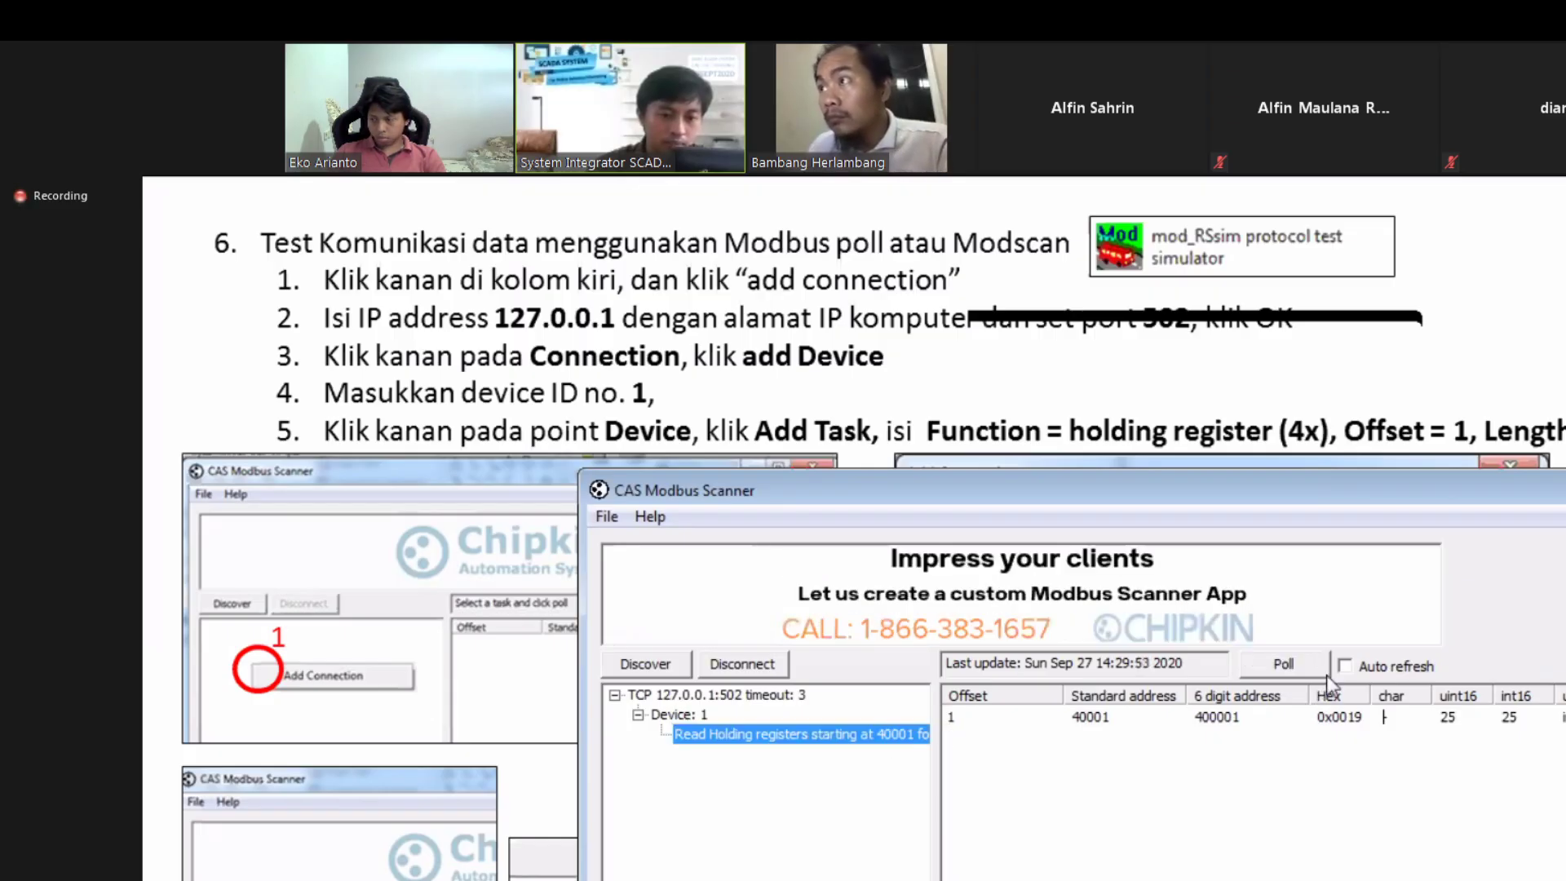
right_click(883, 736)
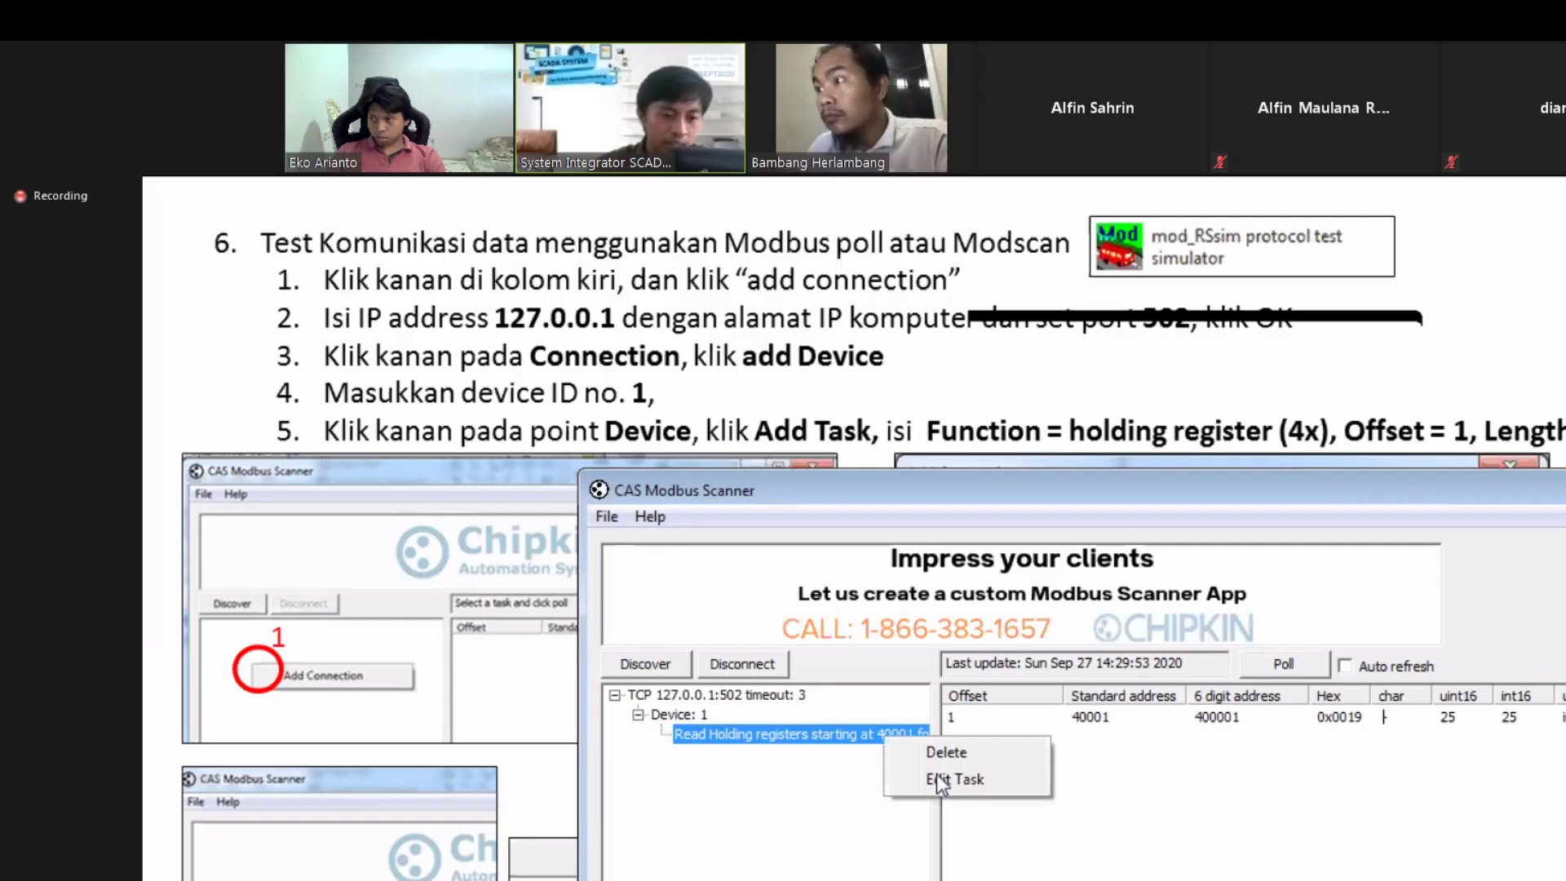
click(955, 776)
key(Tab)
text(2)
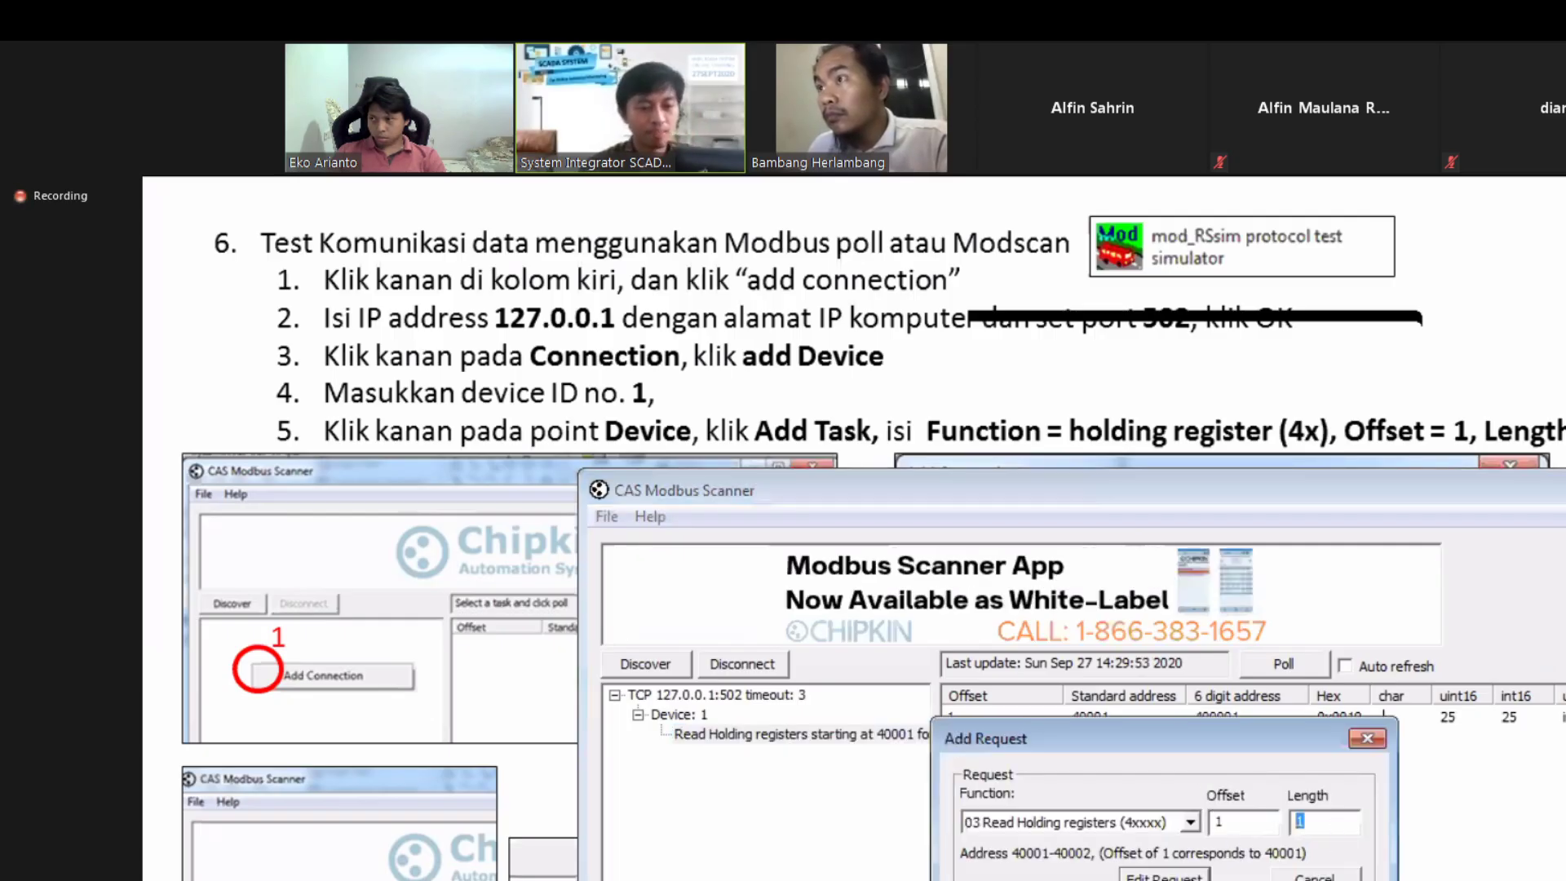
key(Return)
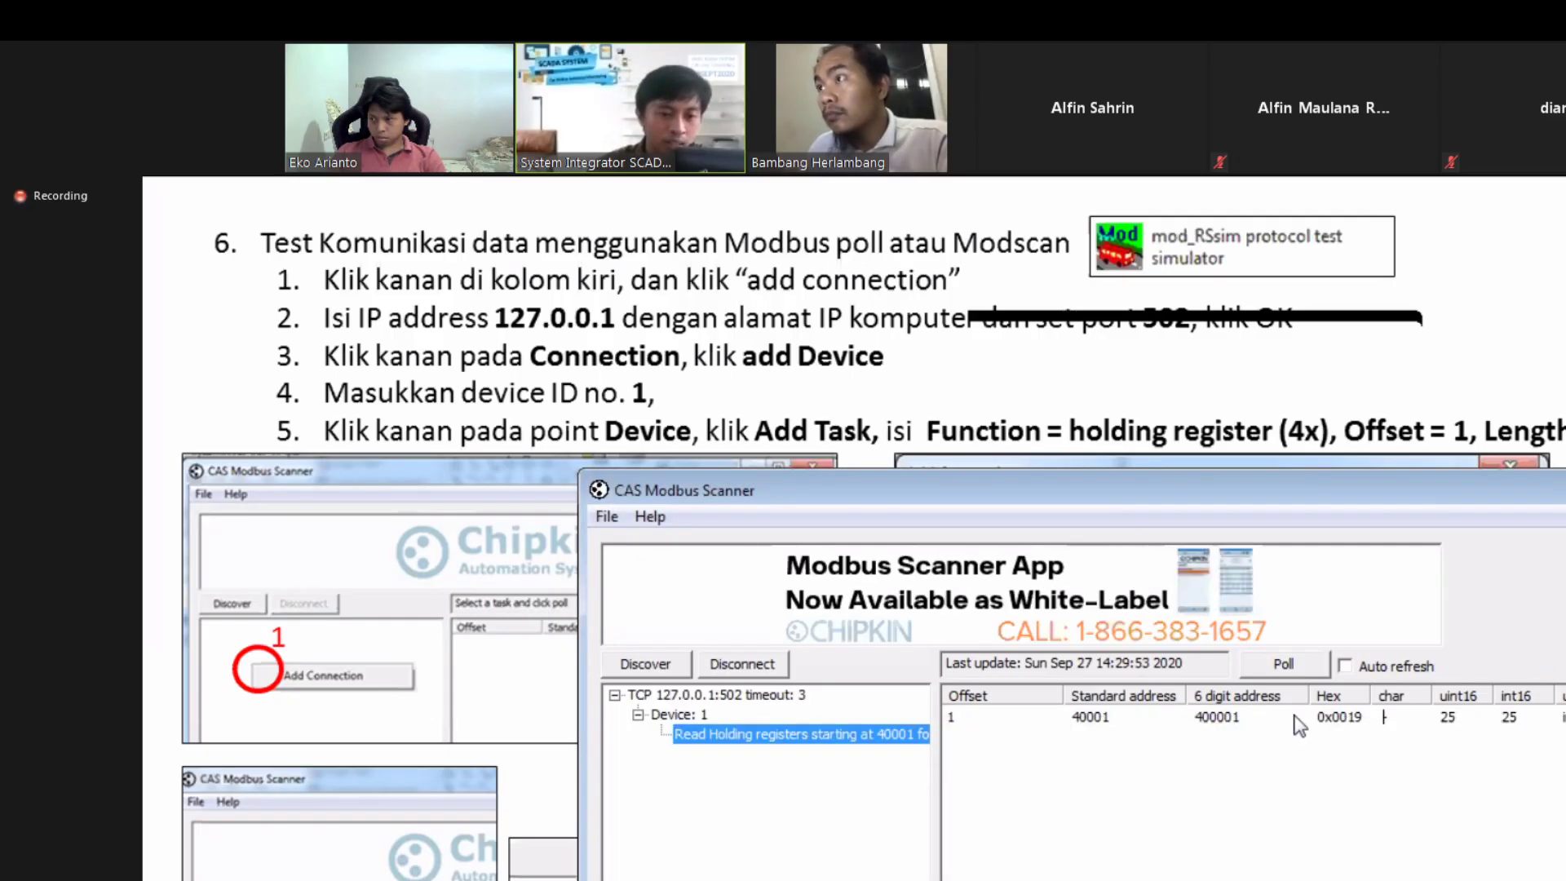
click(1346, 667)
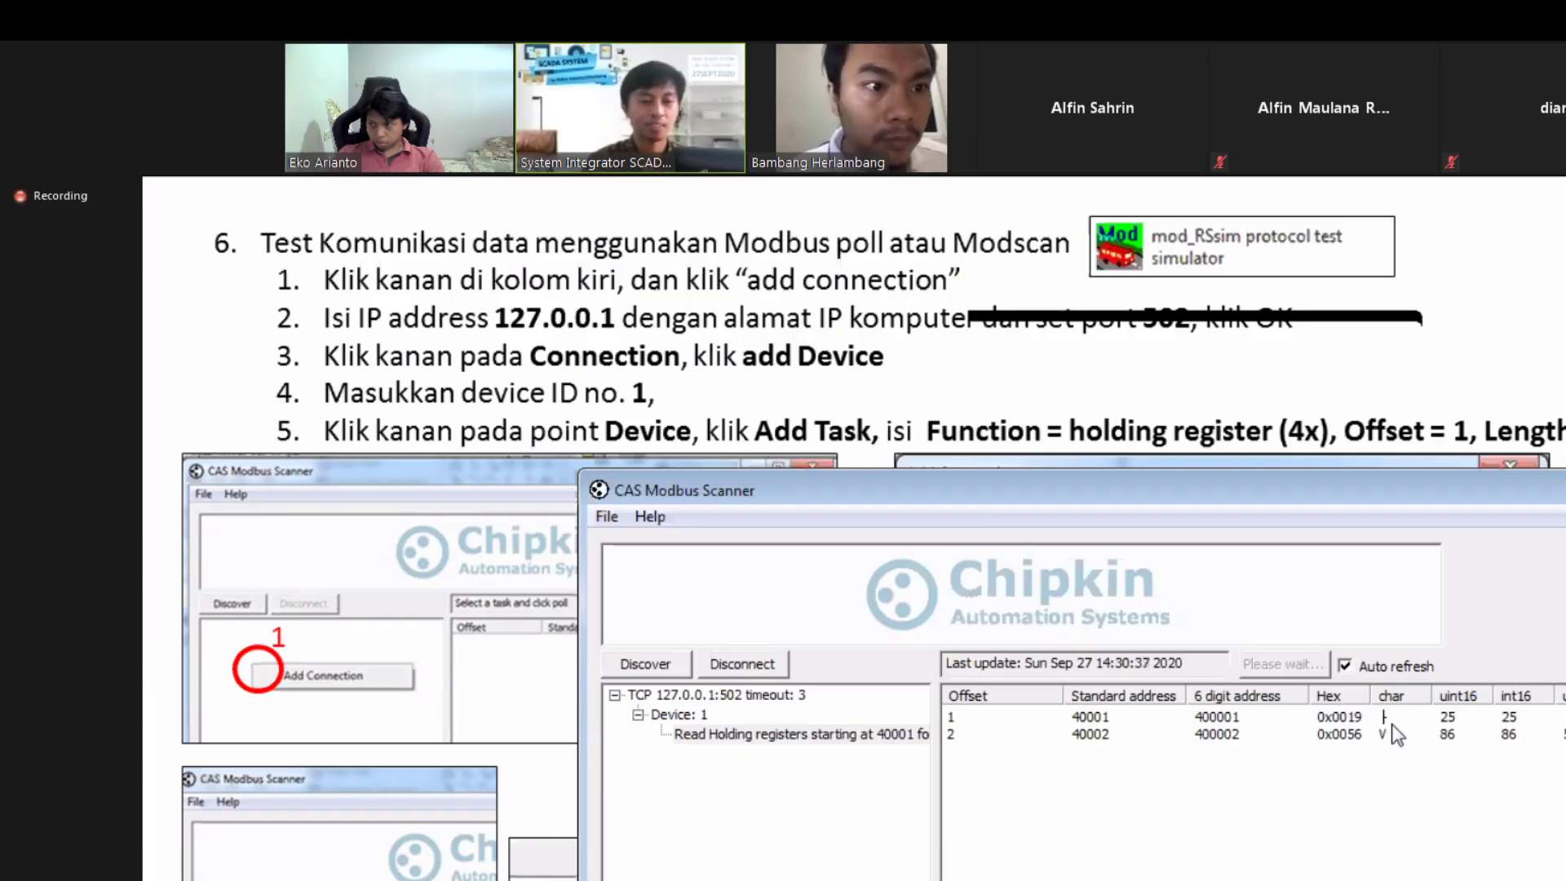
Step: Move the scanner window aside, check the Ethernet TCP/IP settings in the Modbus simulator, and minimize the simulator
drag(1177, 496, 1165, 454)
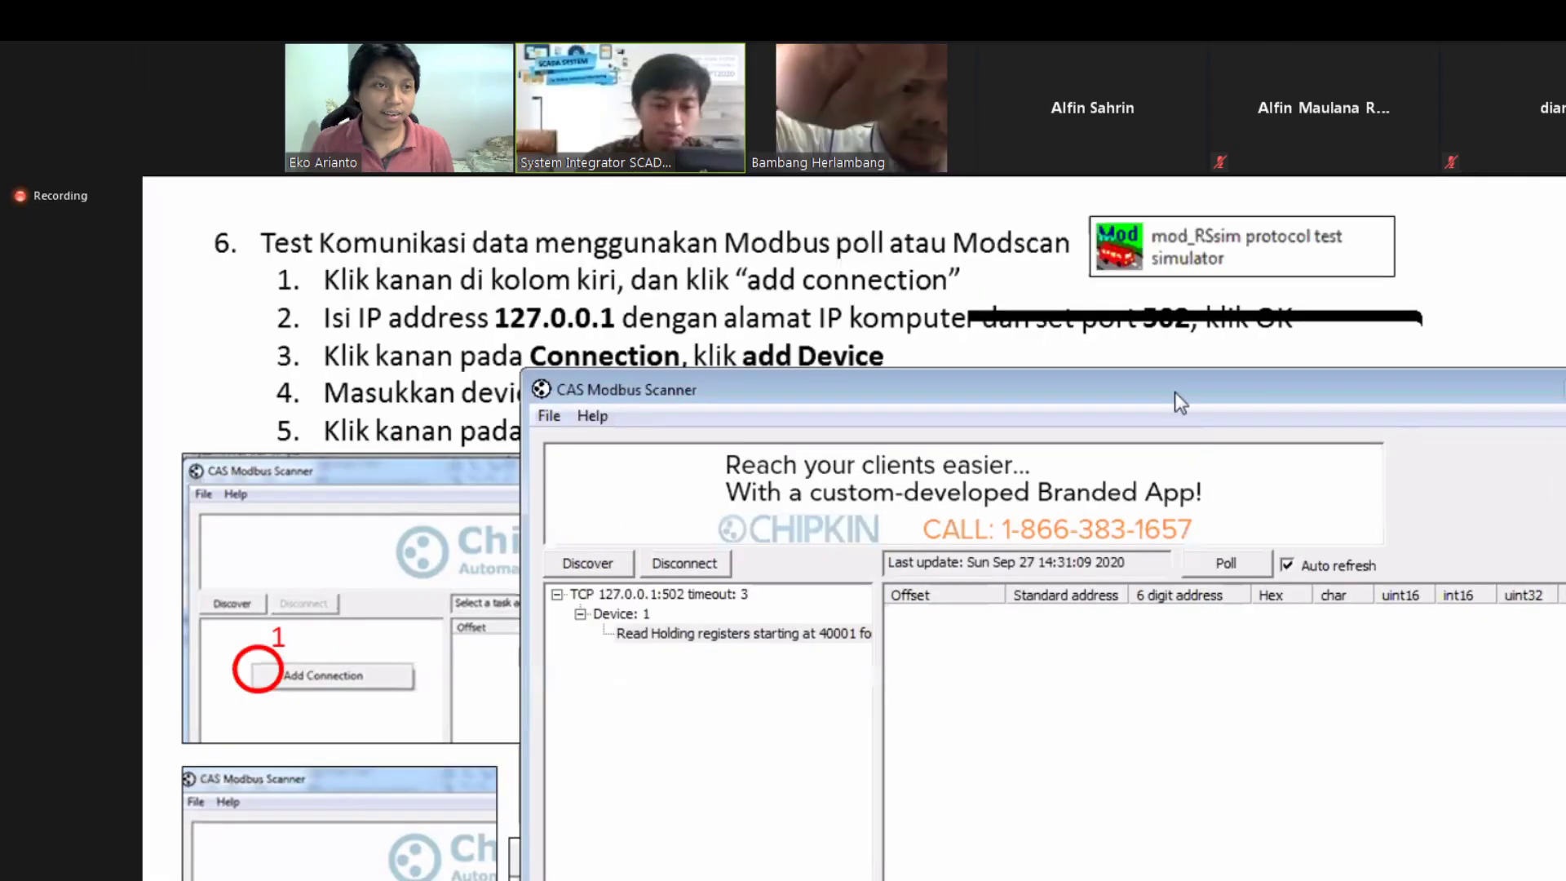
click(941, 380)
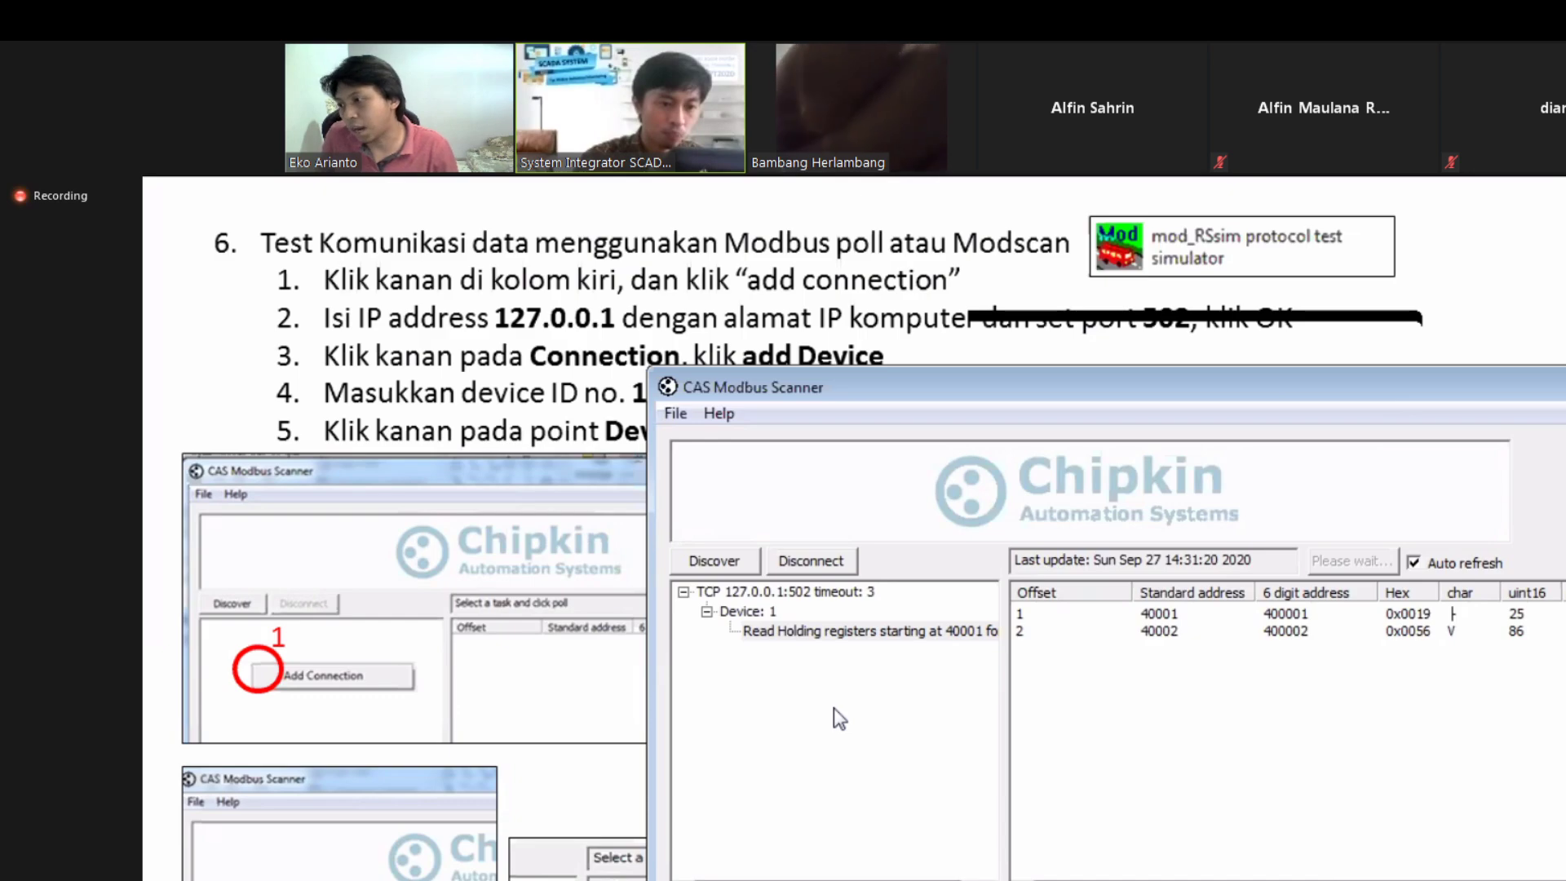
middle_click(936, 713)
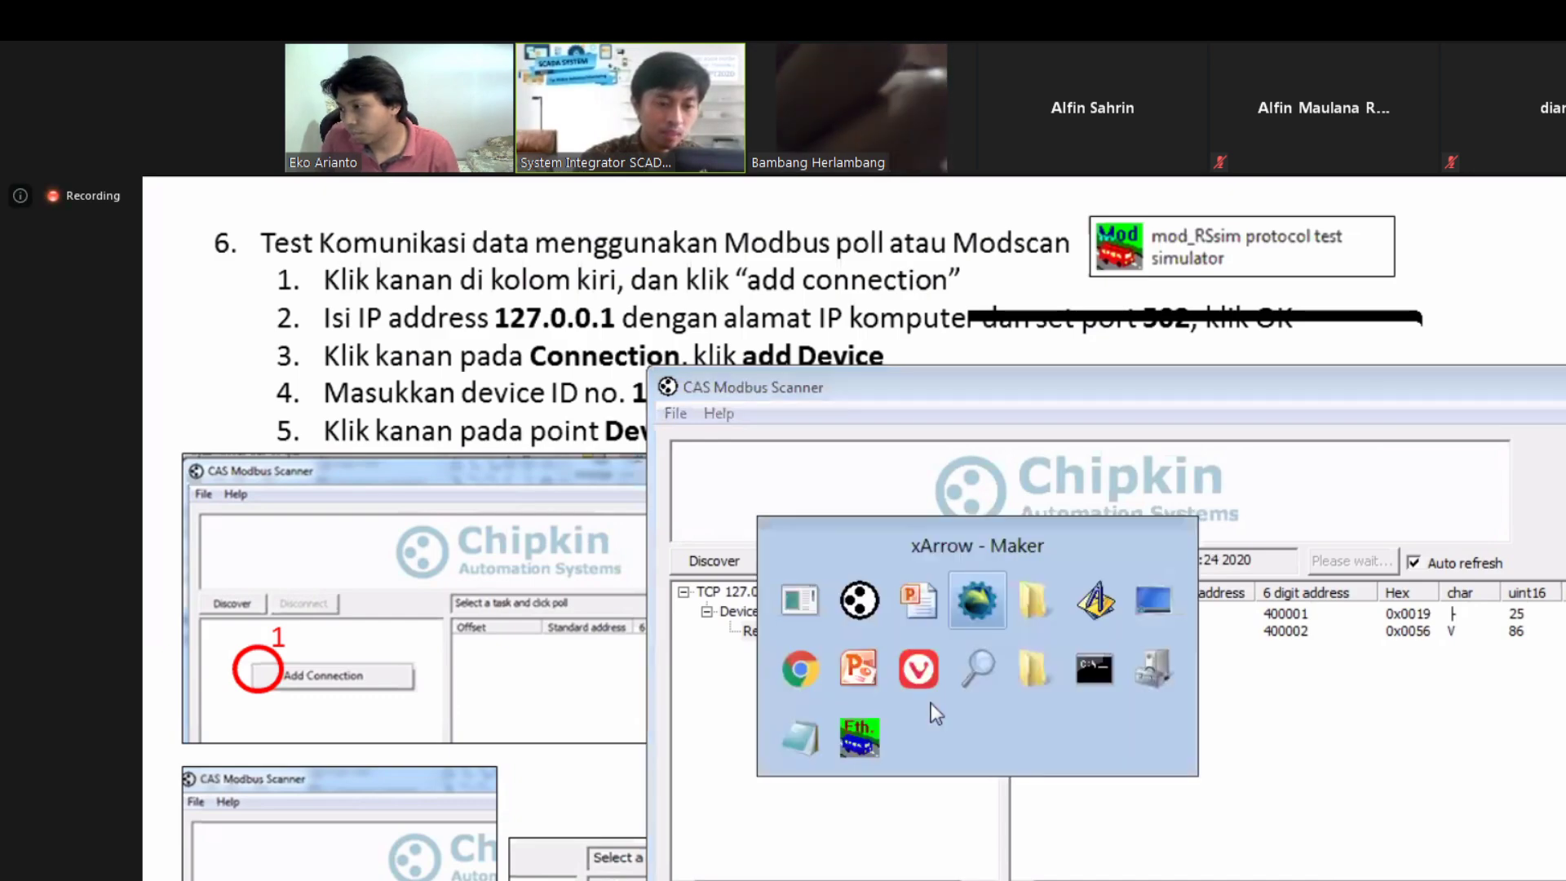
key(Right)
key(Right)
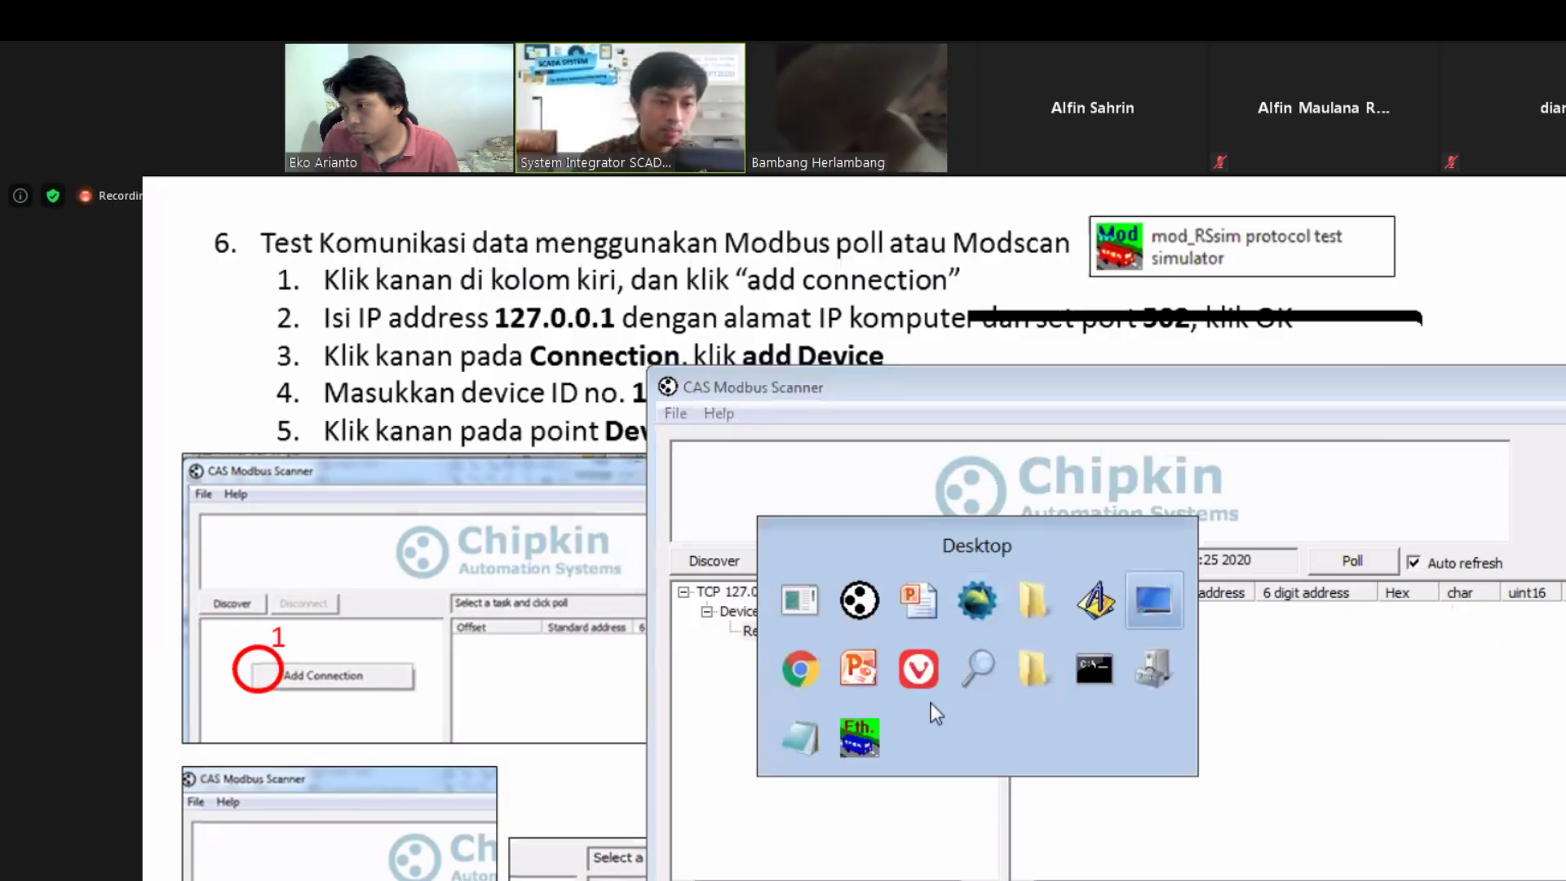
key(alt+Tab)
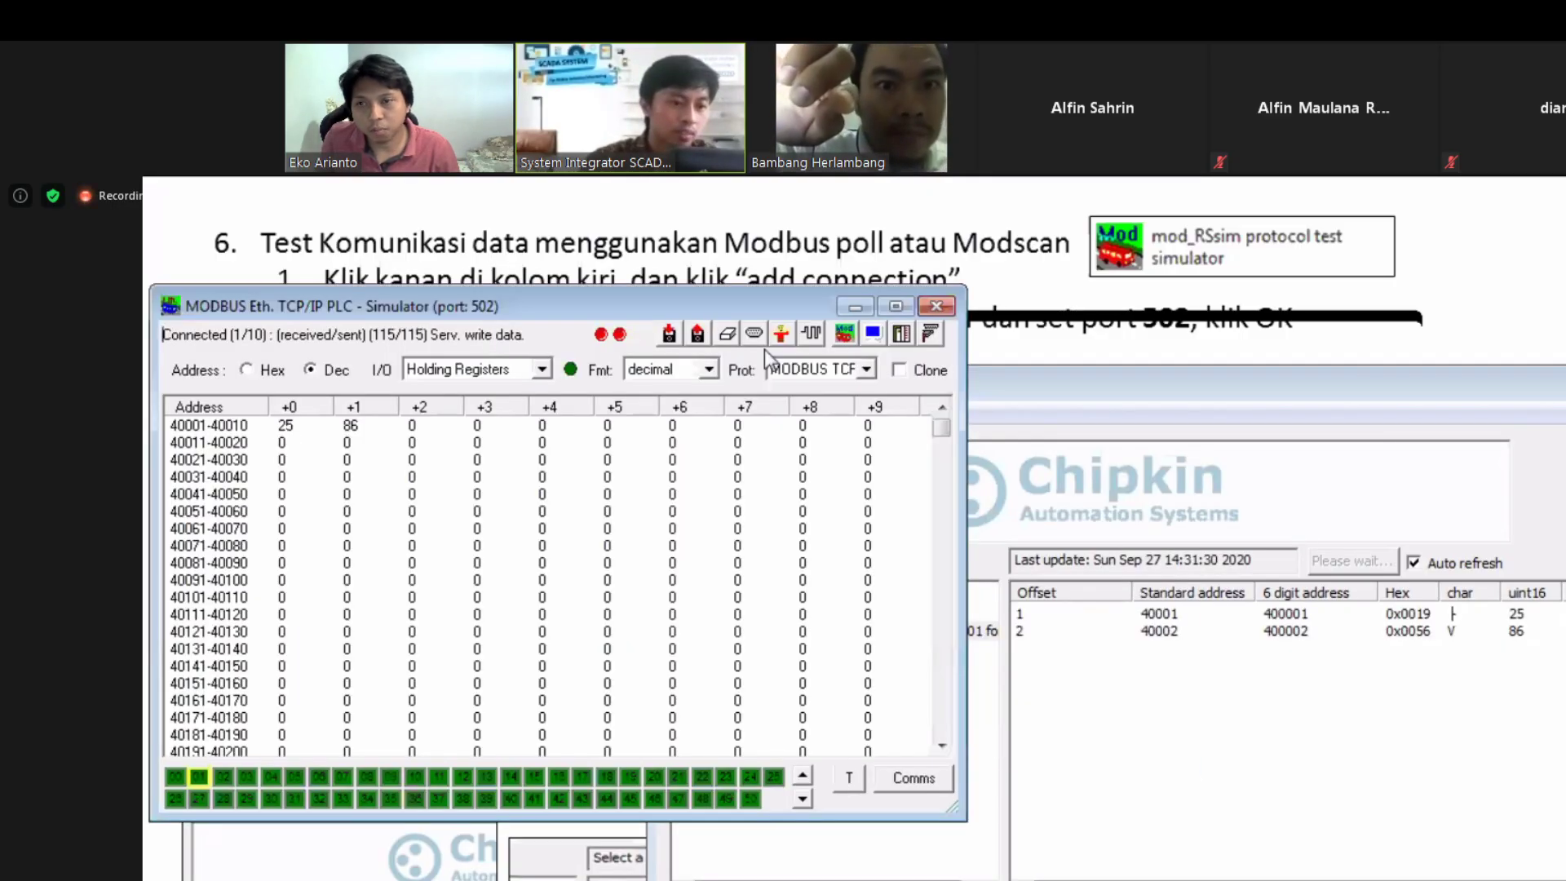
click(765, 349)
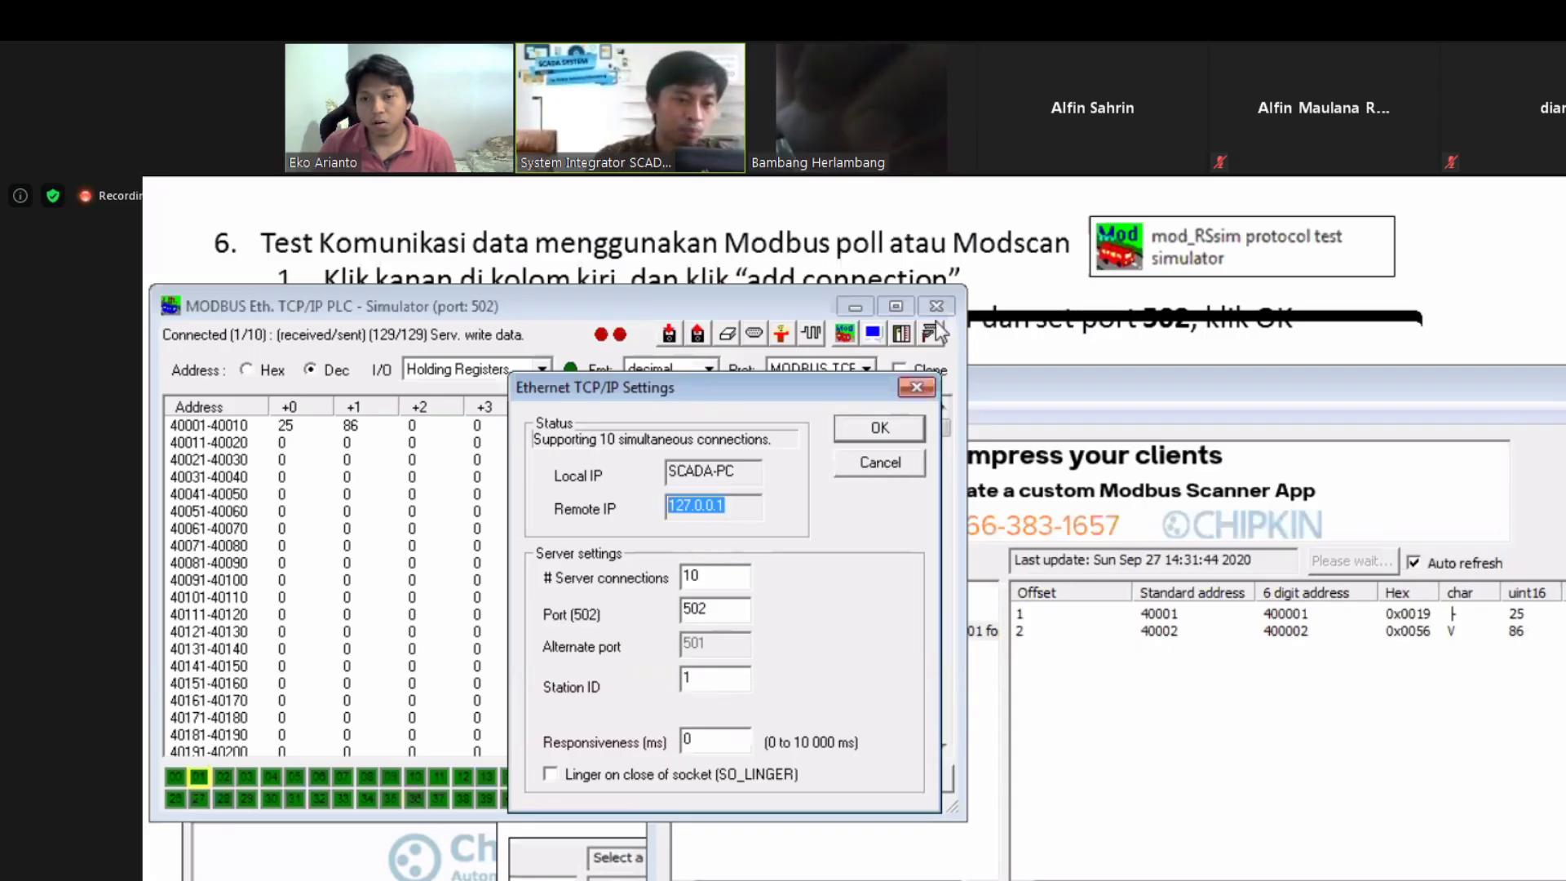
click(886, 466)
click(855, 306)
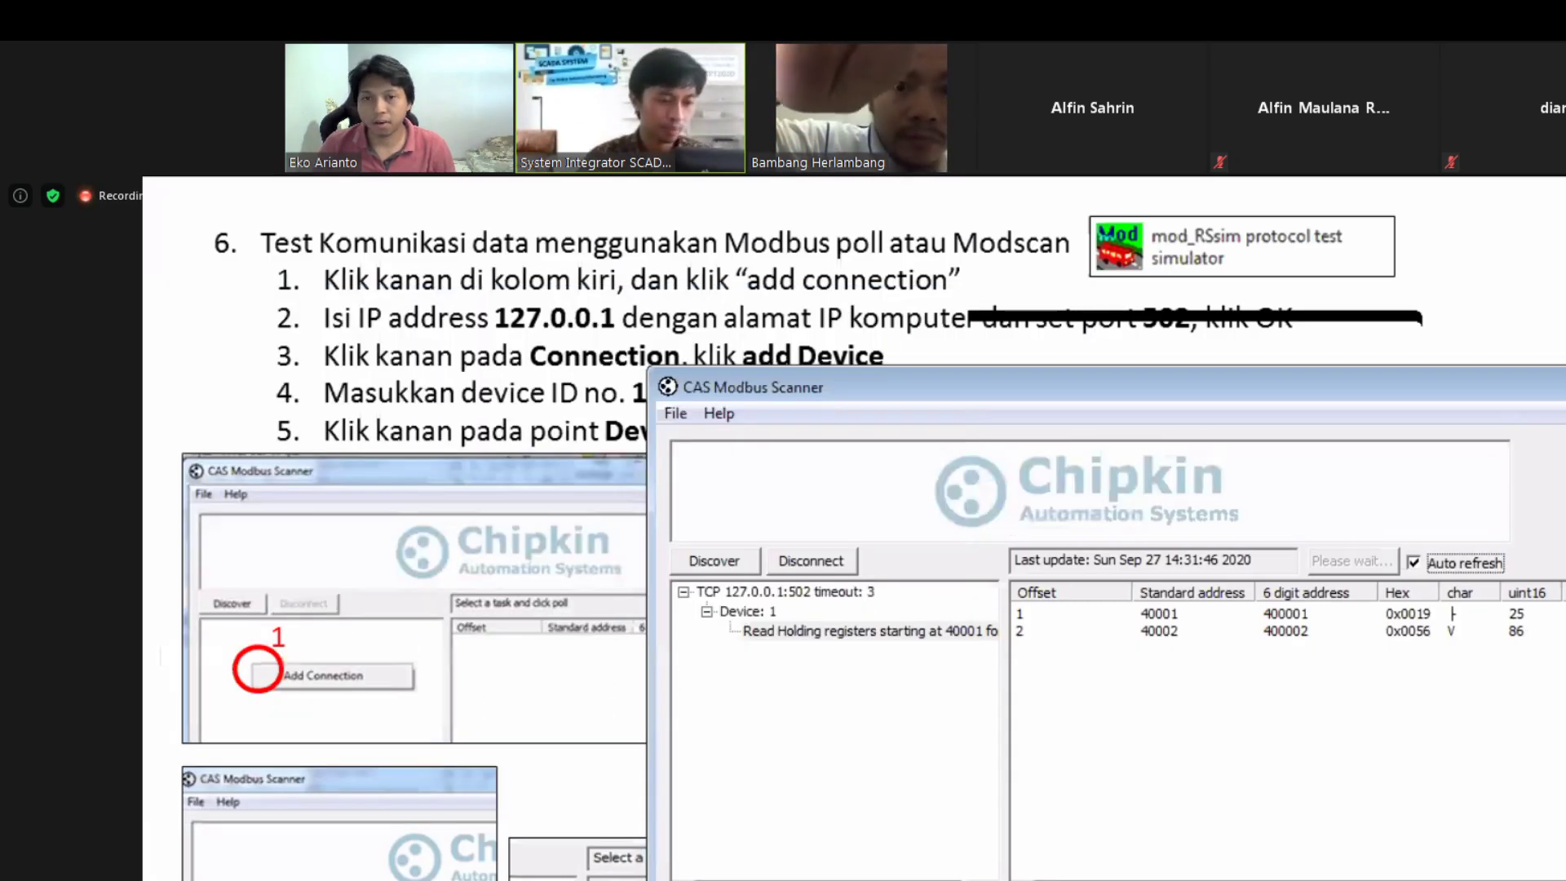
Step: Start the mod_RSsim protocol test simulator again, dismiss its startup message, and bring its register window to the front
key(super)
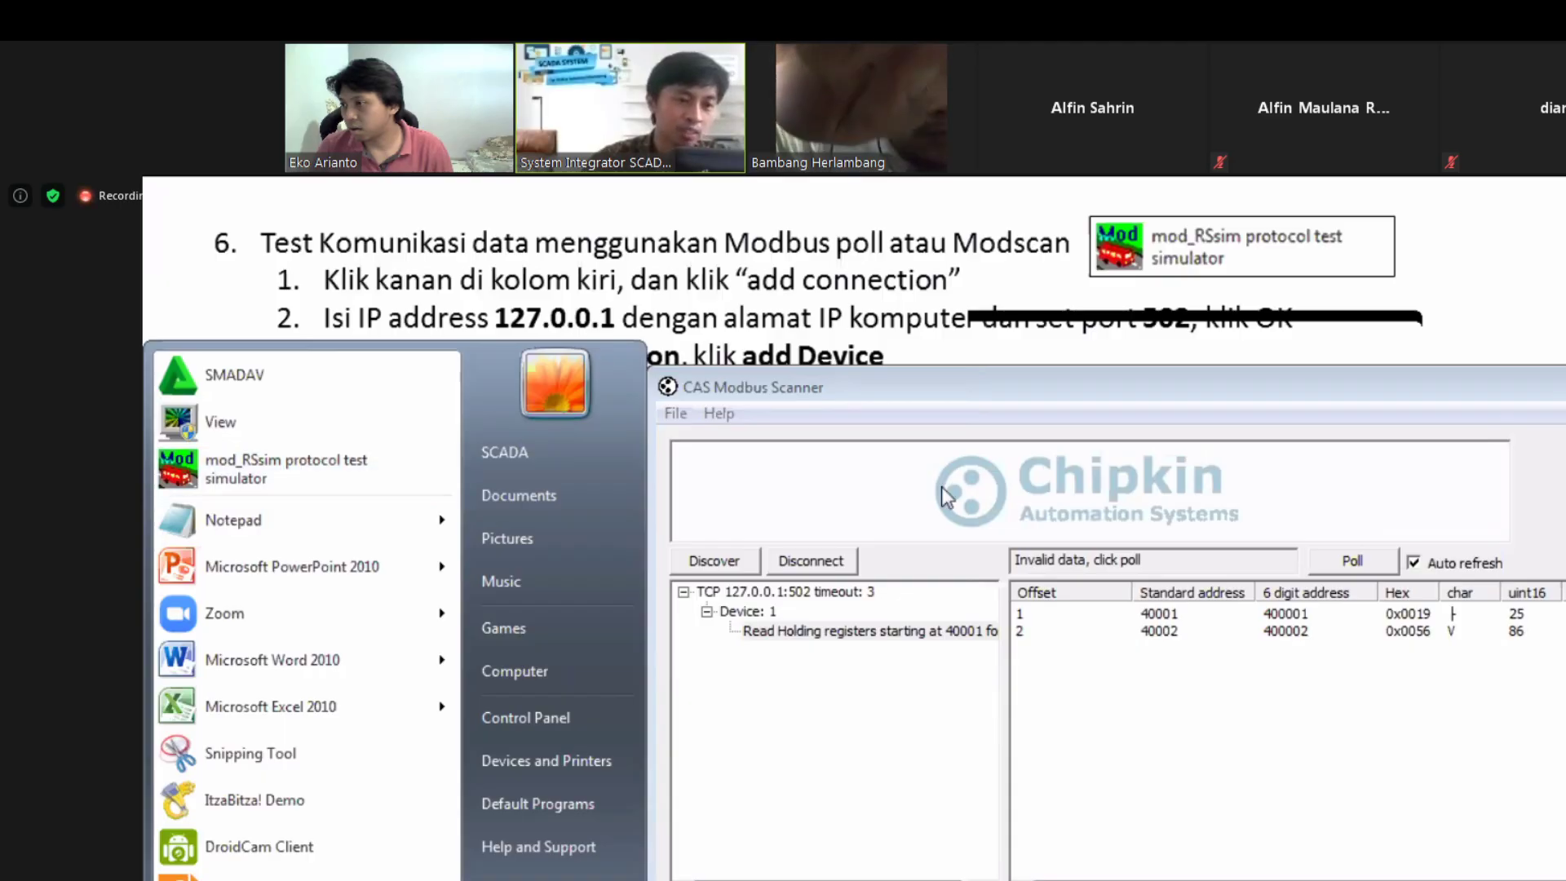
key(alt+Tab)
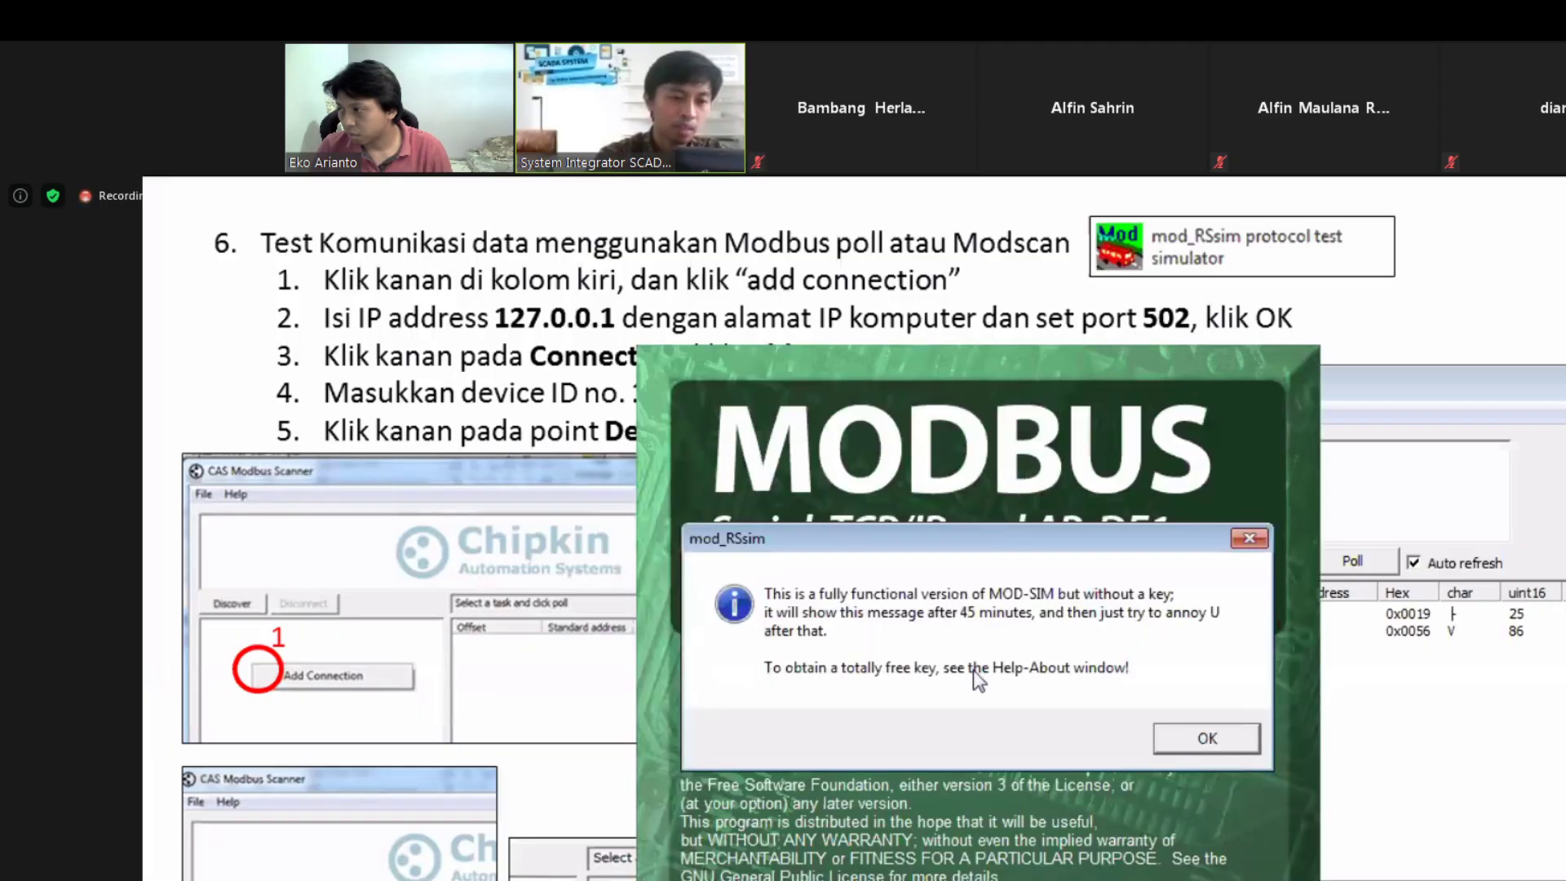
key(Return)
click(532, 307)
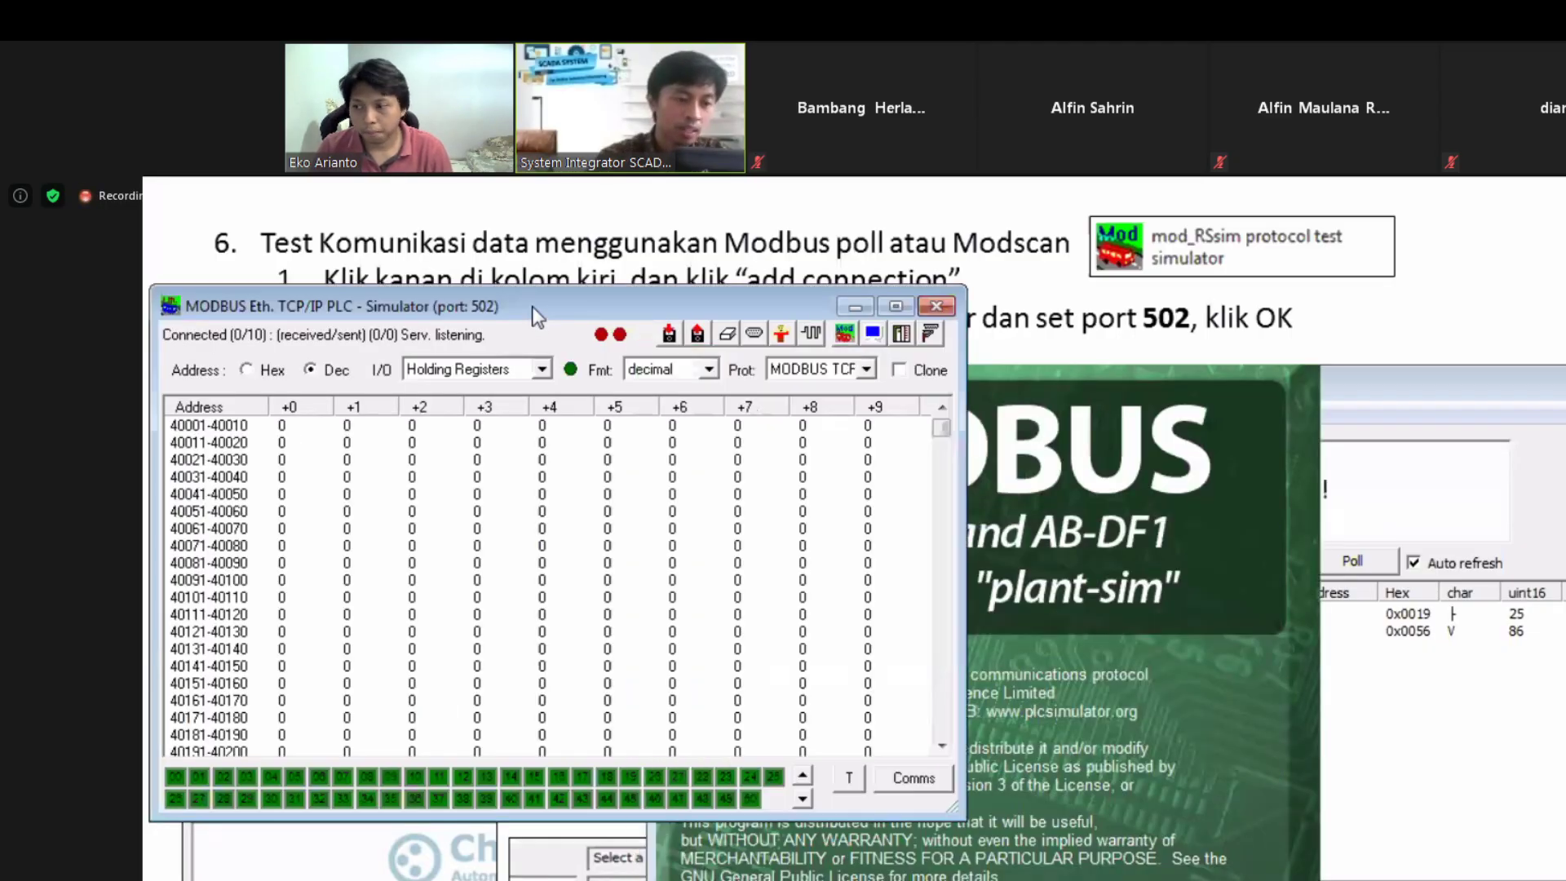
Step: Check the port and station ID in the restarted simulator's Ethernet TCP/IP settings, and confirm them
click(753, 335)
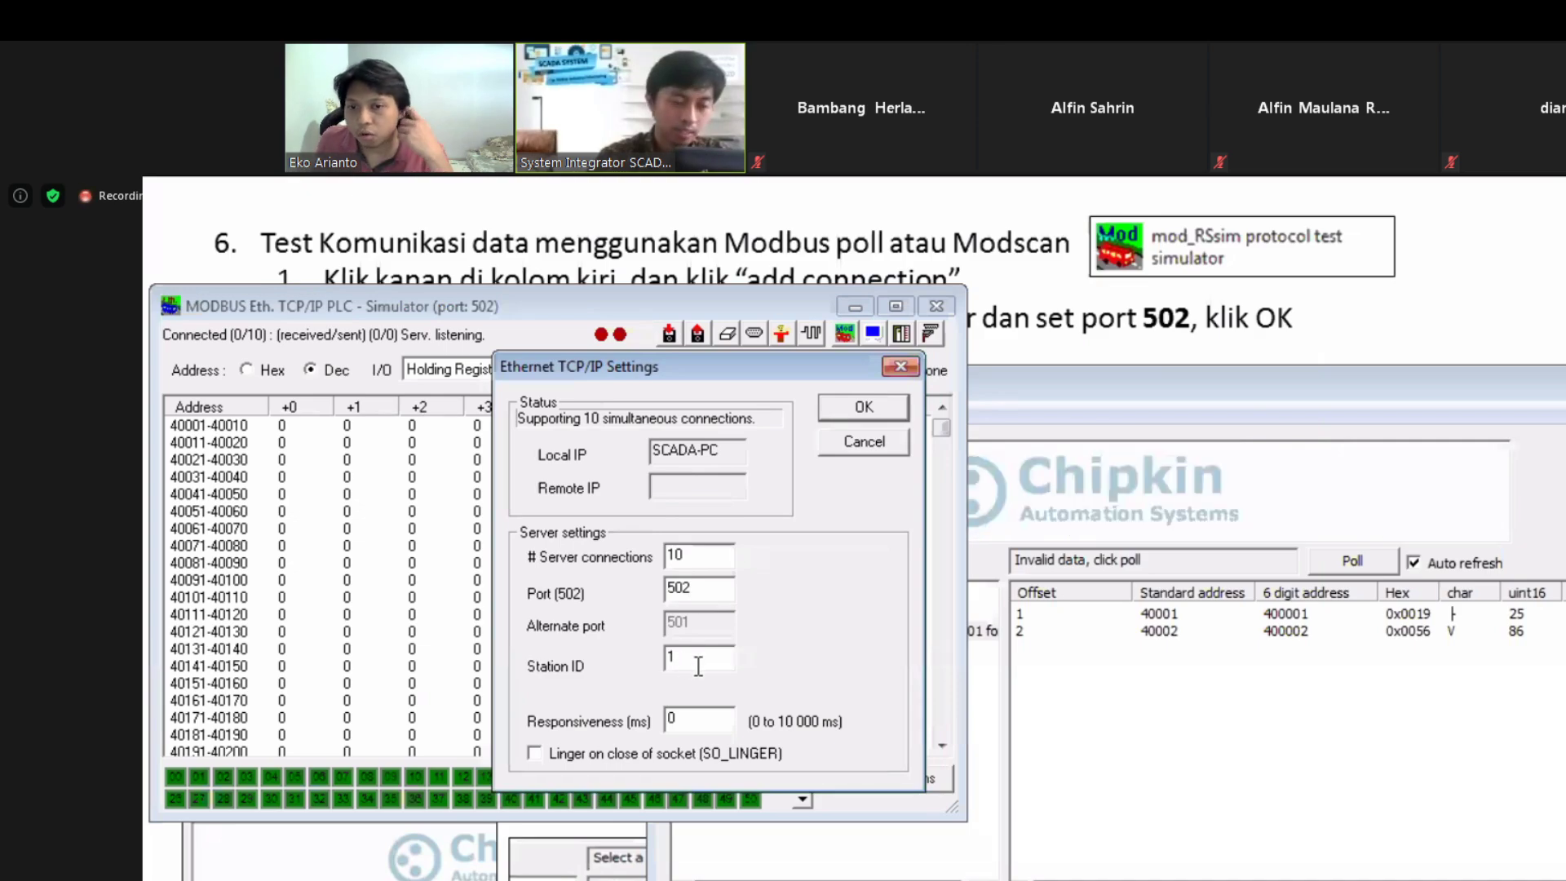
drag(718, 588, 653, 591)
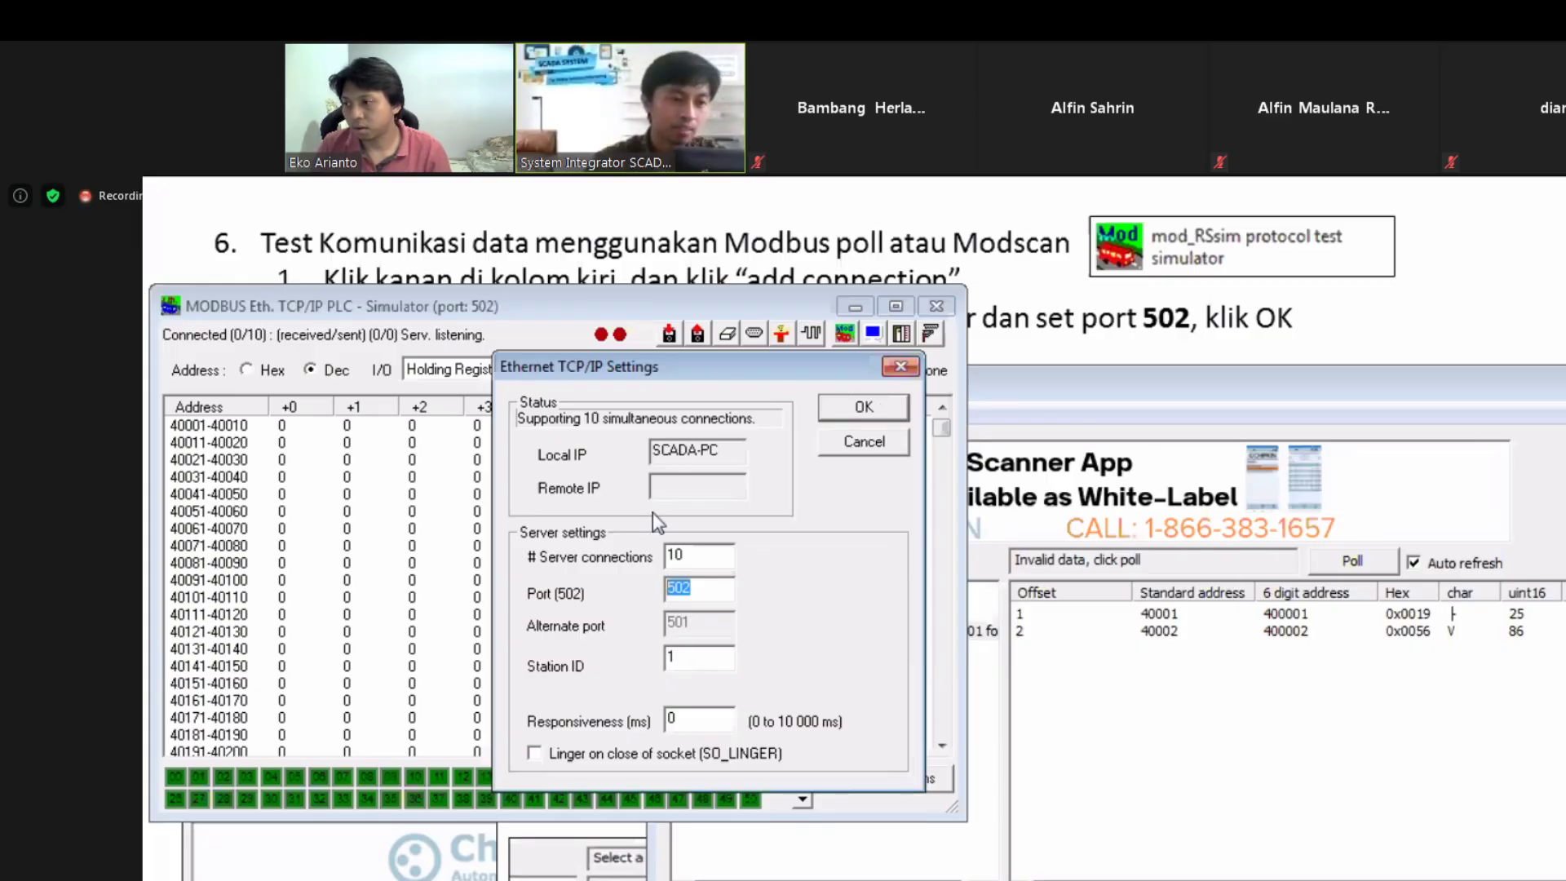
key(Return)
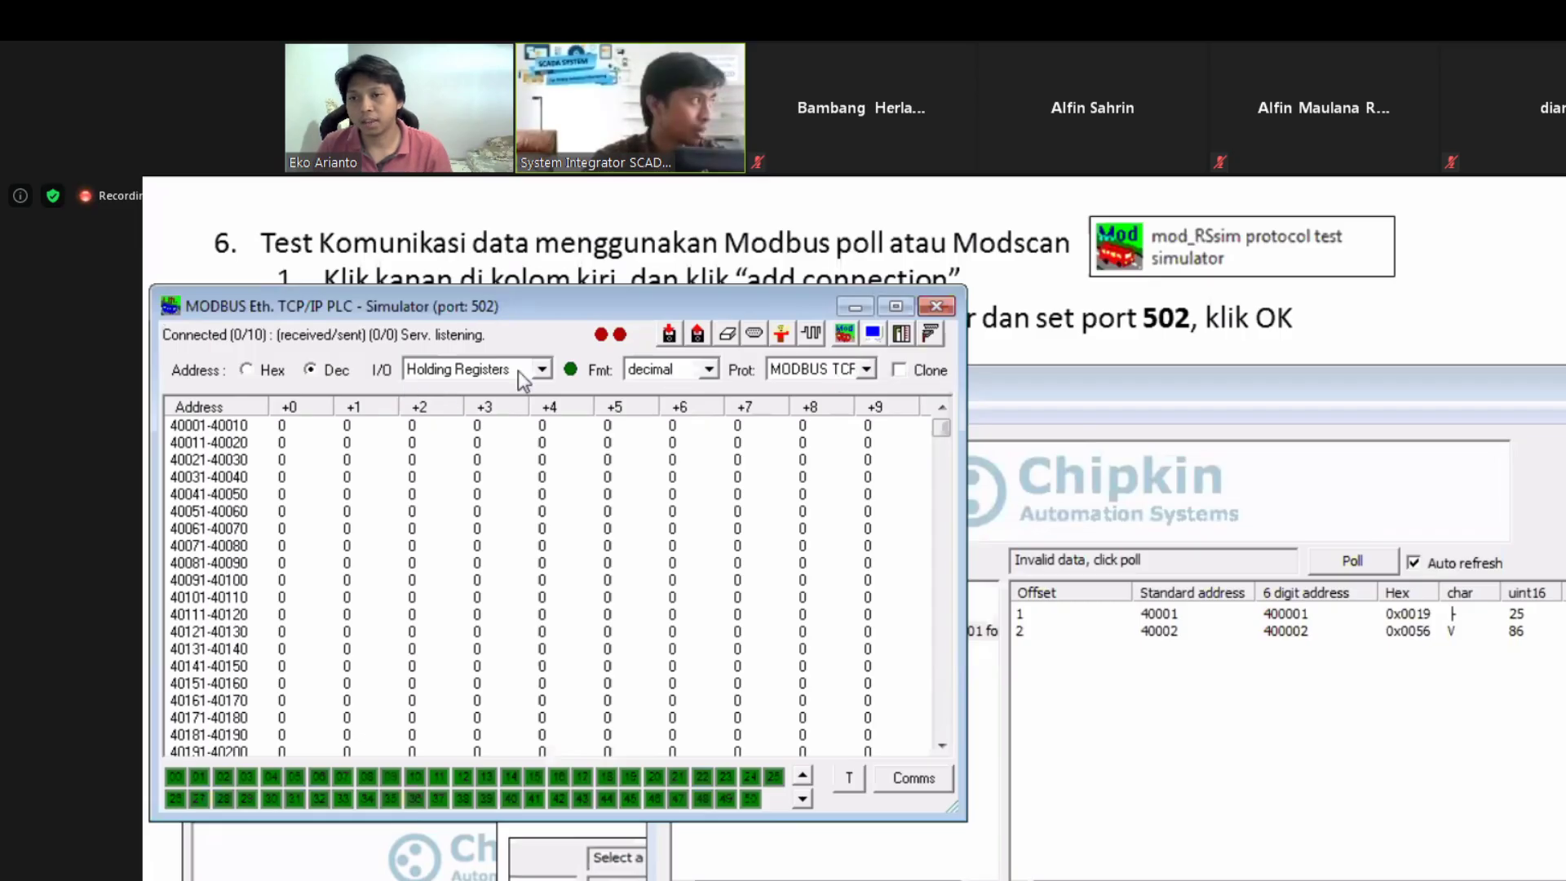
Step: Set the simulator's holding register 400001 to 24 and register 400002 to 77
double_click(281, 428)
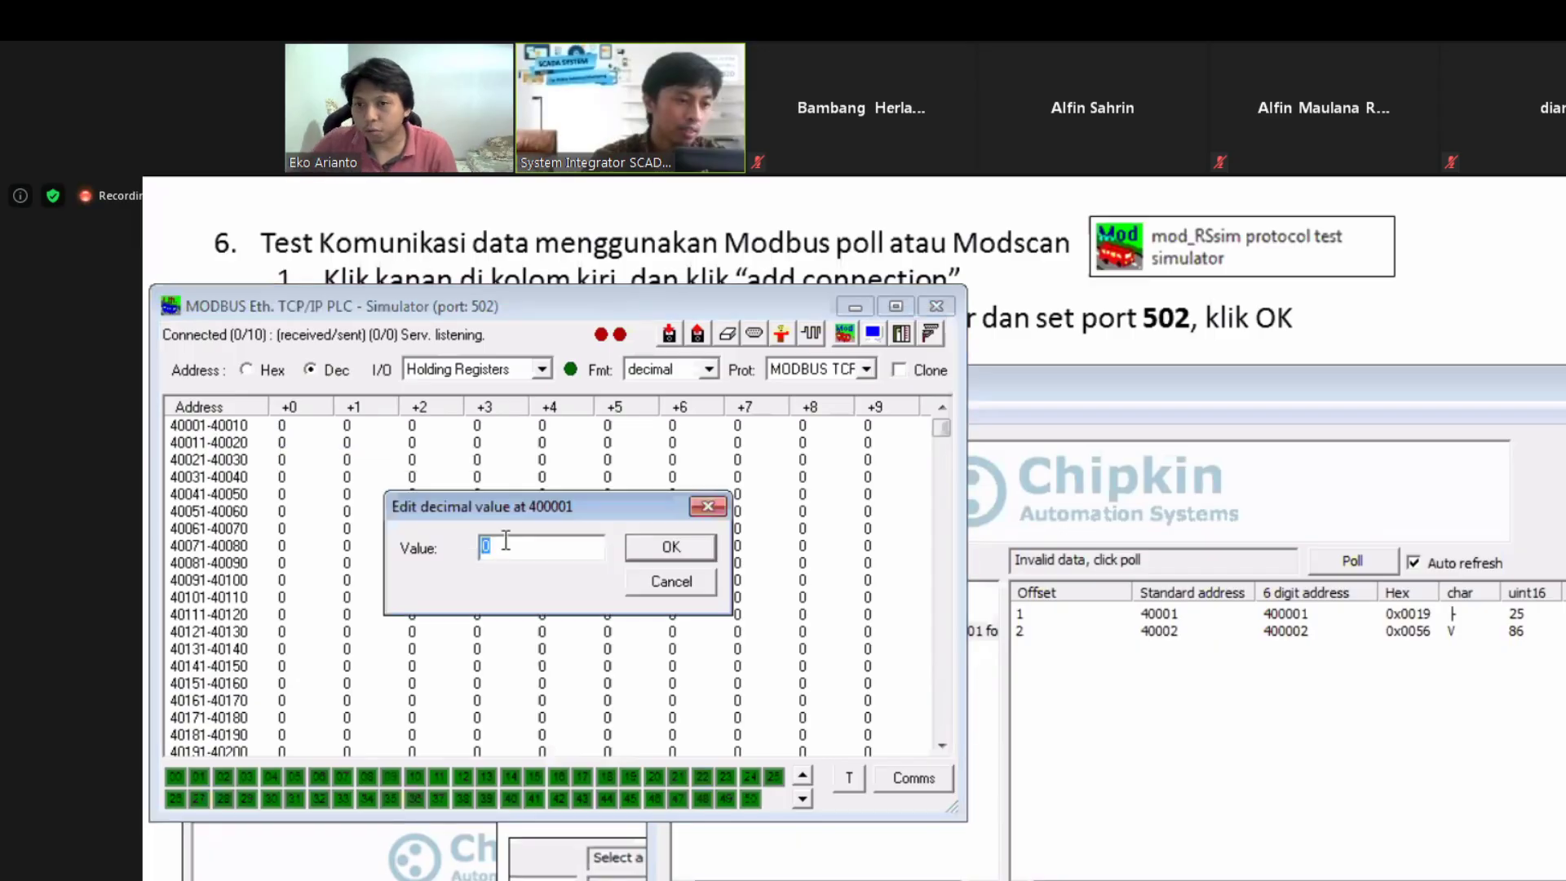
text(24)
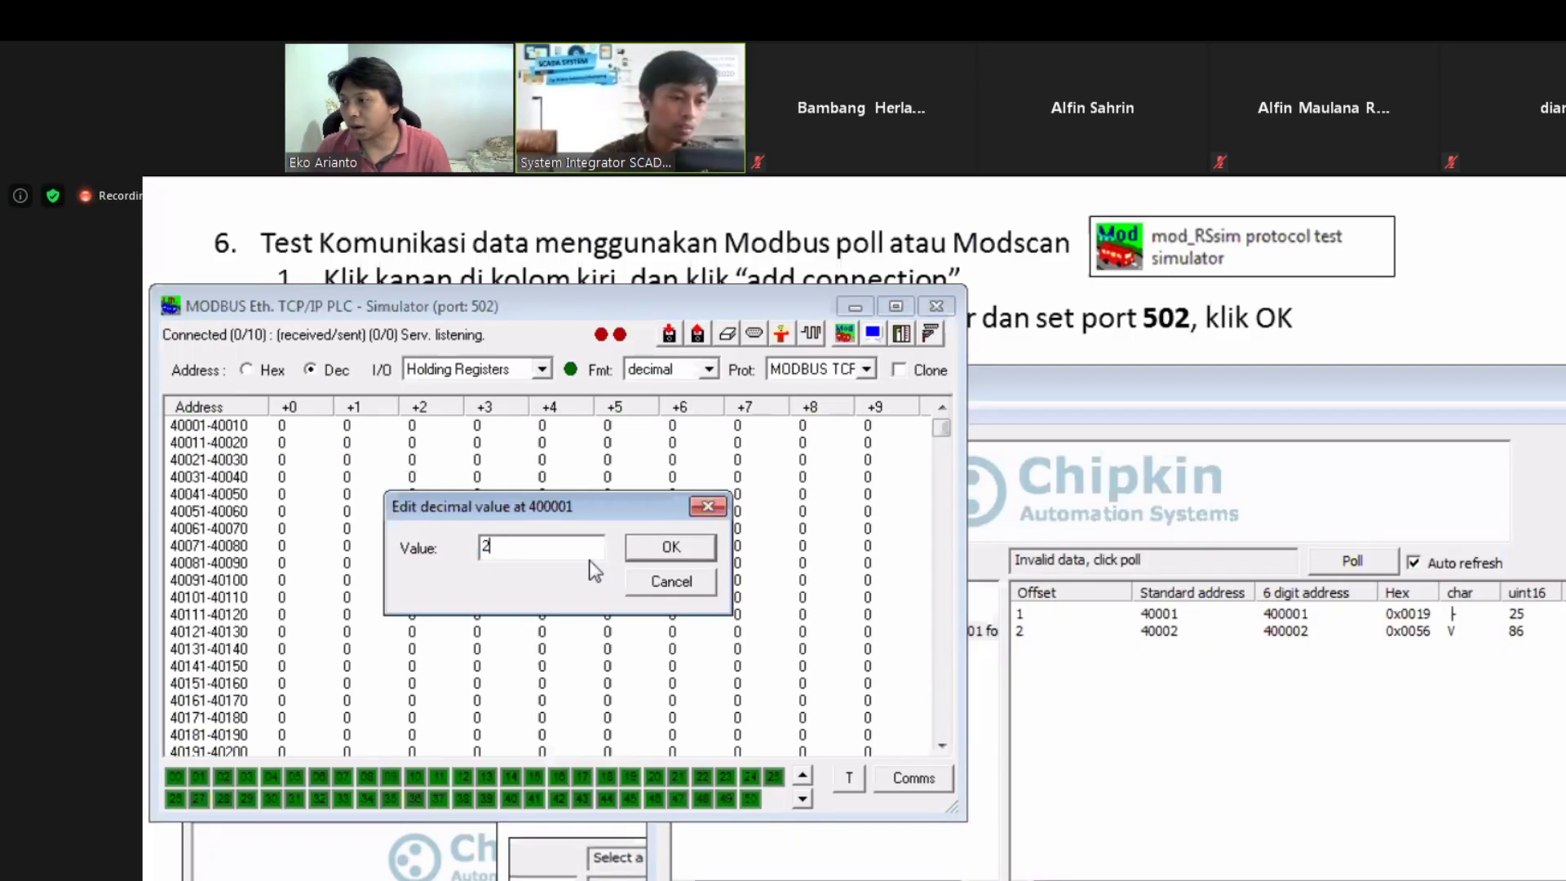
key(Return)
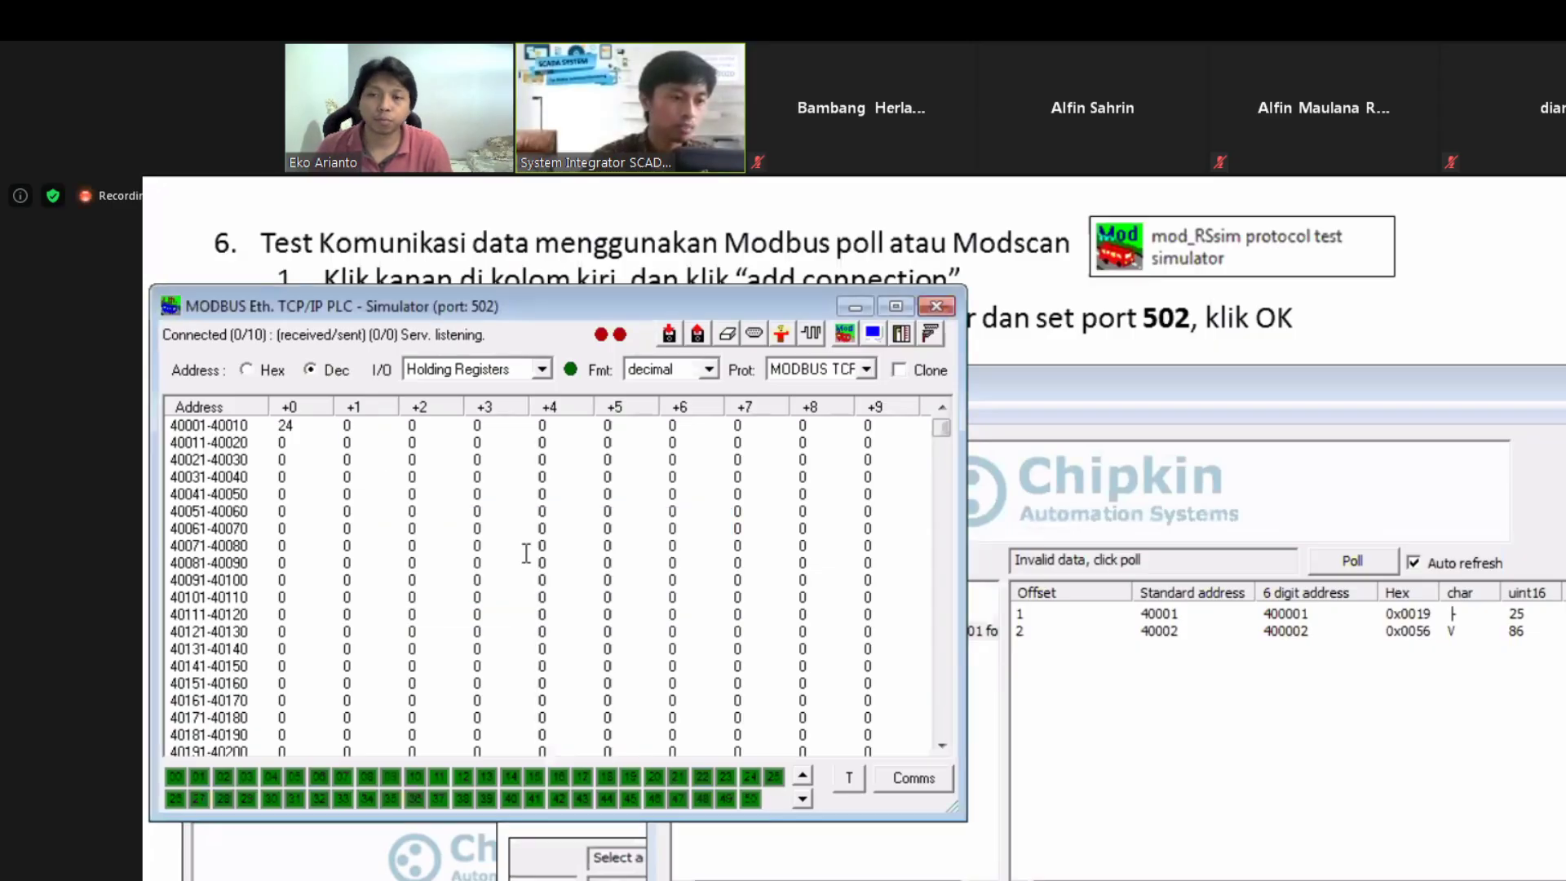
double_click(346, 425)
text(77)
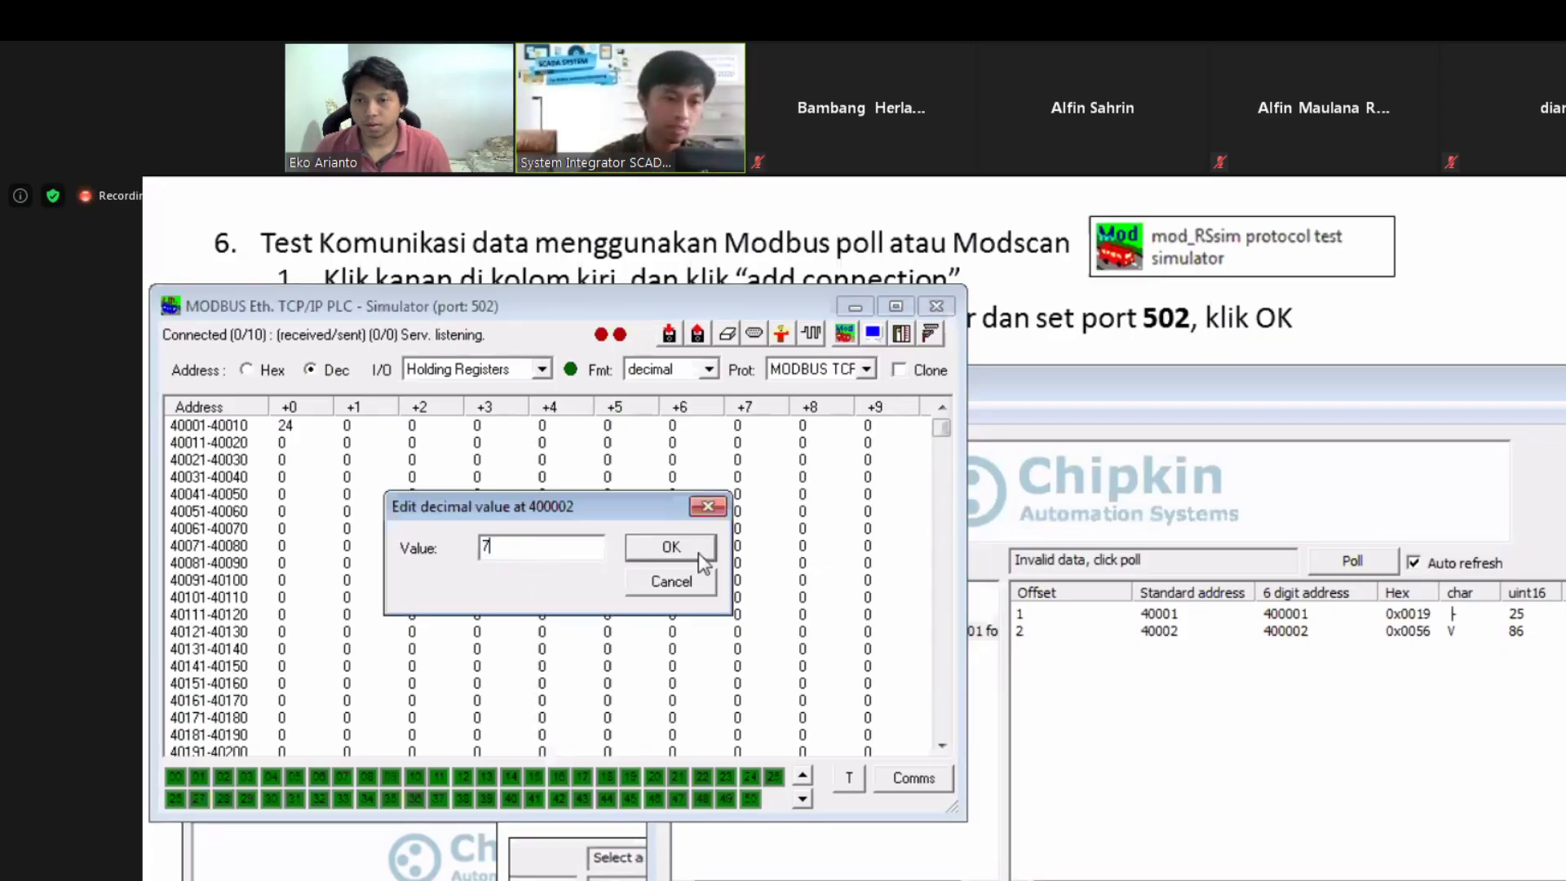
click(699, 553)
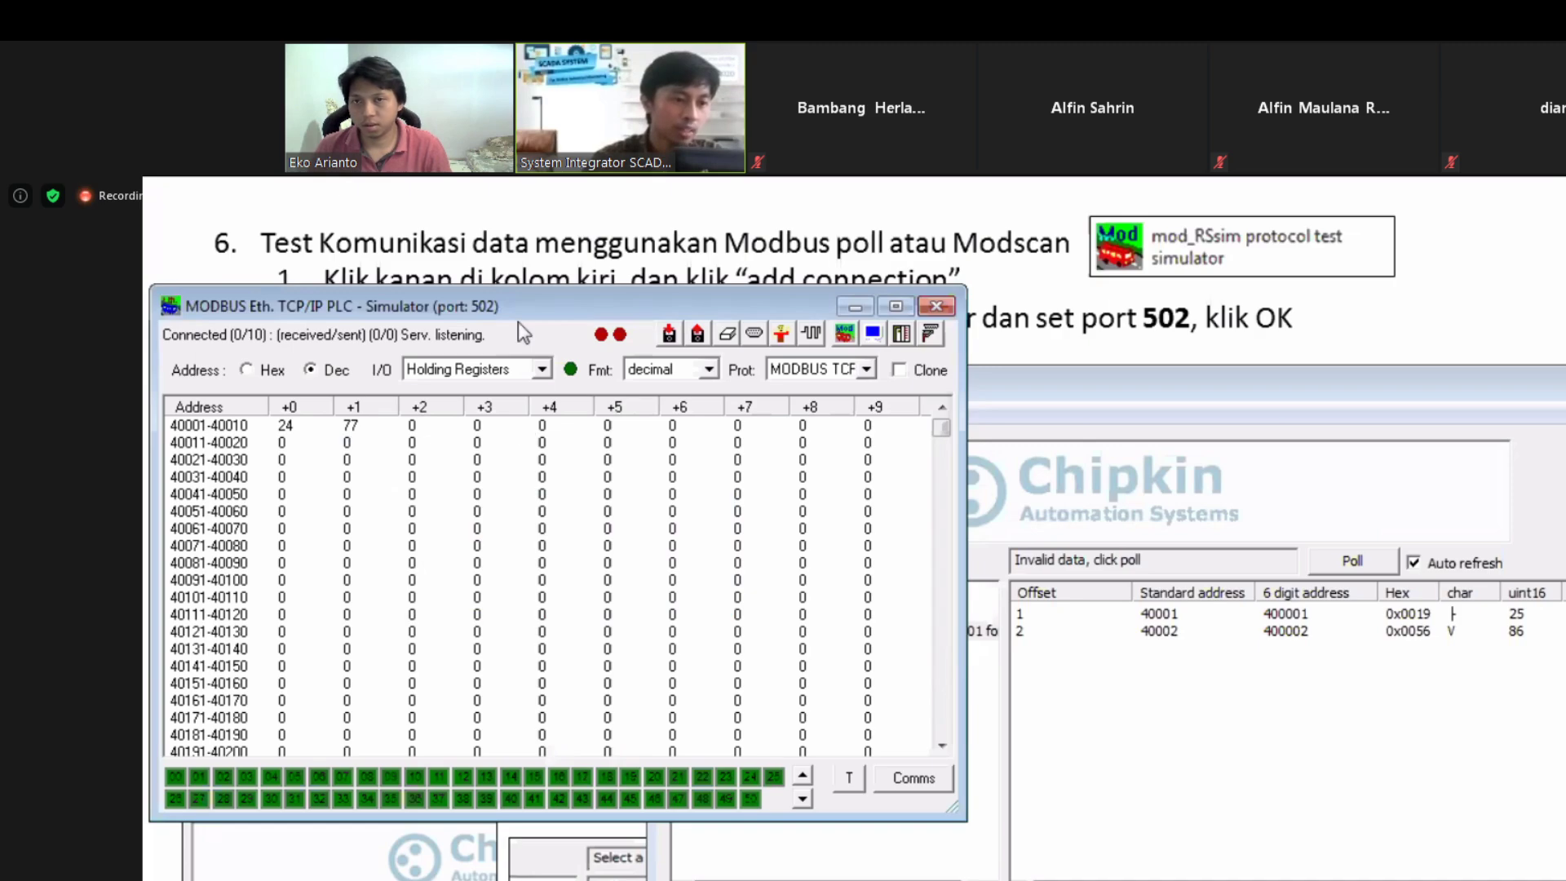
Step: Arrange the simulator and scanner windows side by side, and select the TCP 127.0.0.1:502 connection in the scanner
drag(517, 314, 507, 314)
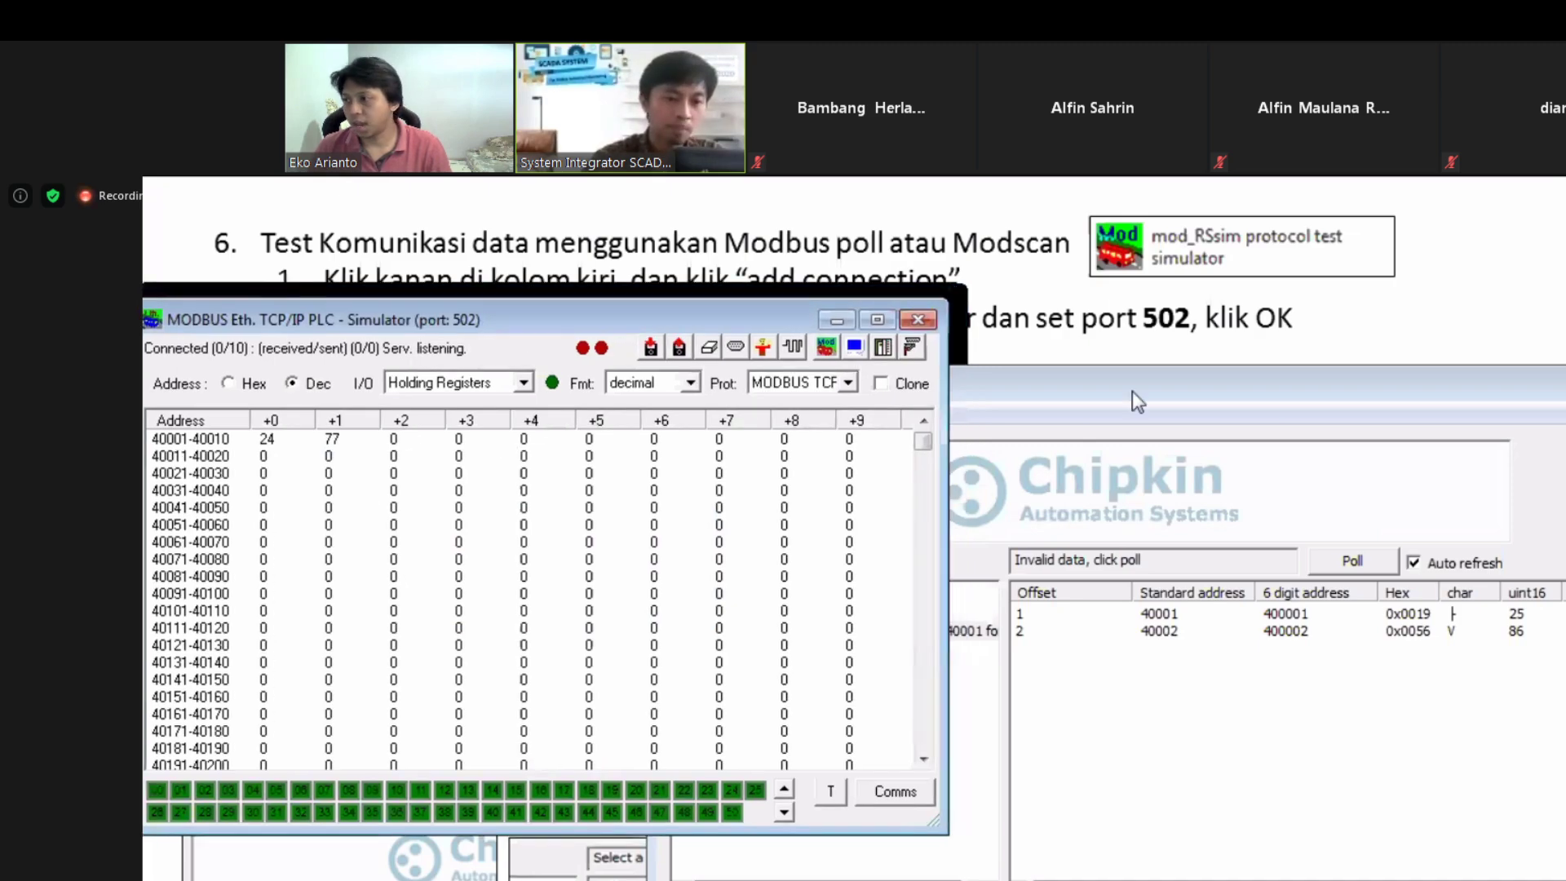
click(868, 385)
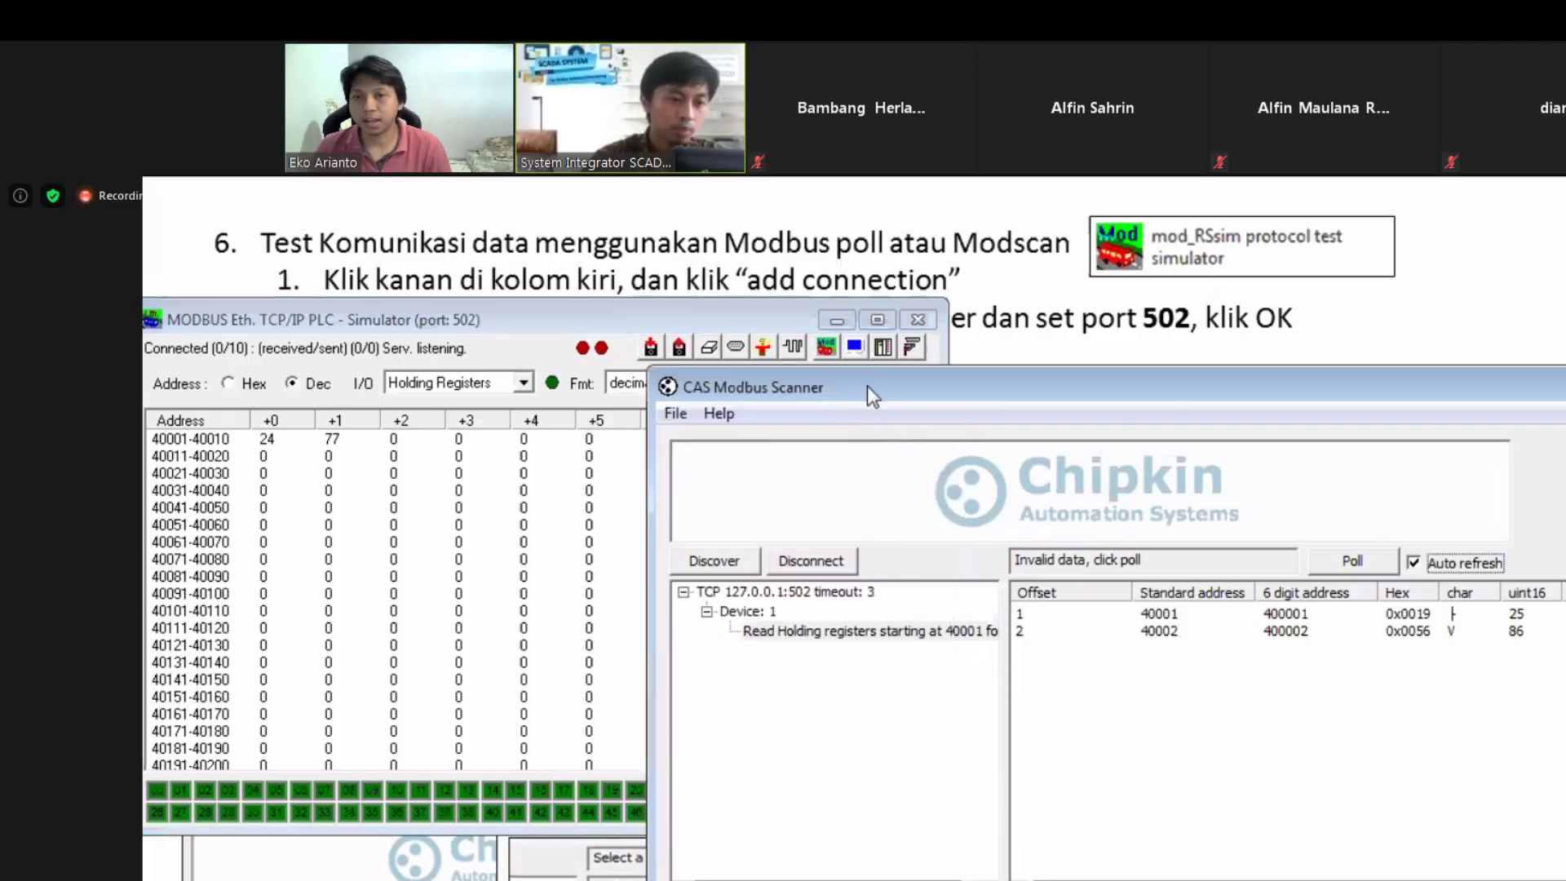
drag(868, 385, 966, 369)
click(756, 555)
right_click(829, 620)
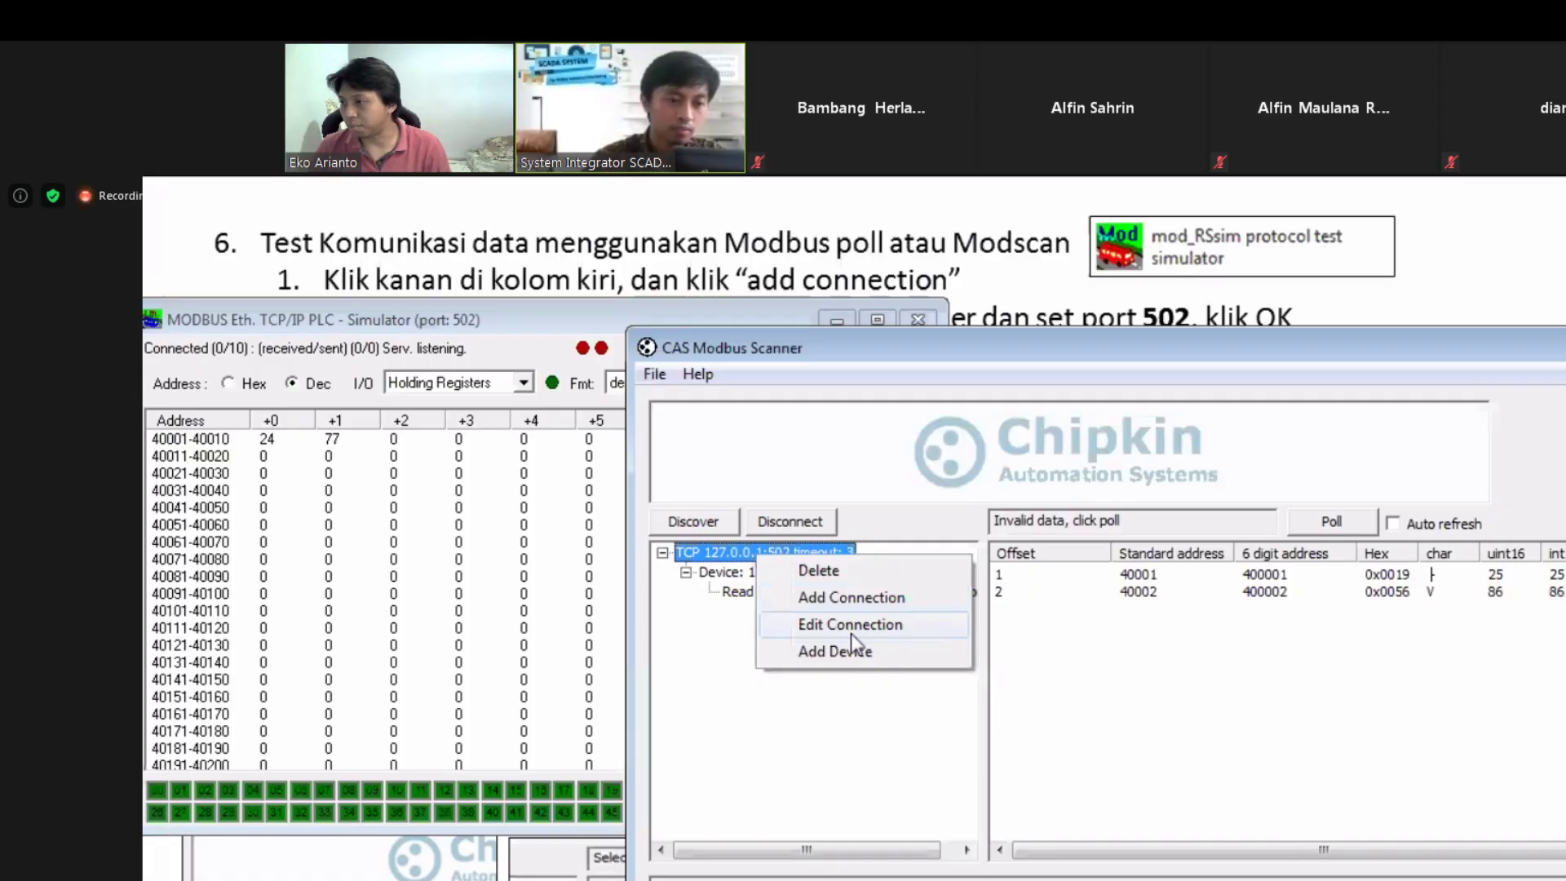
click(867, 729)
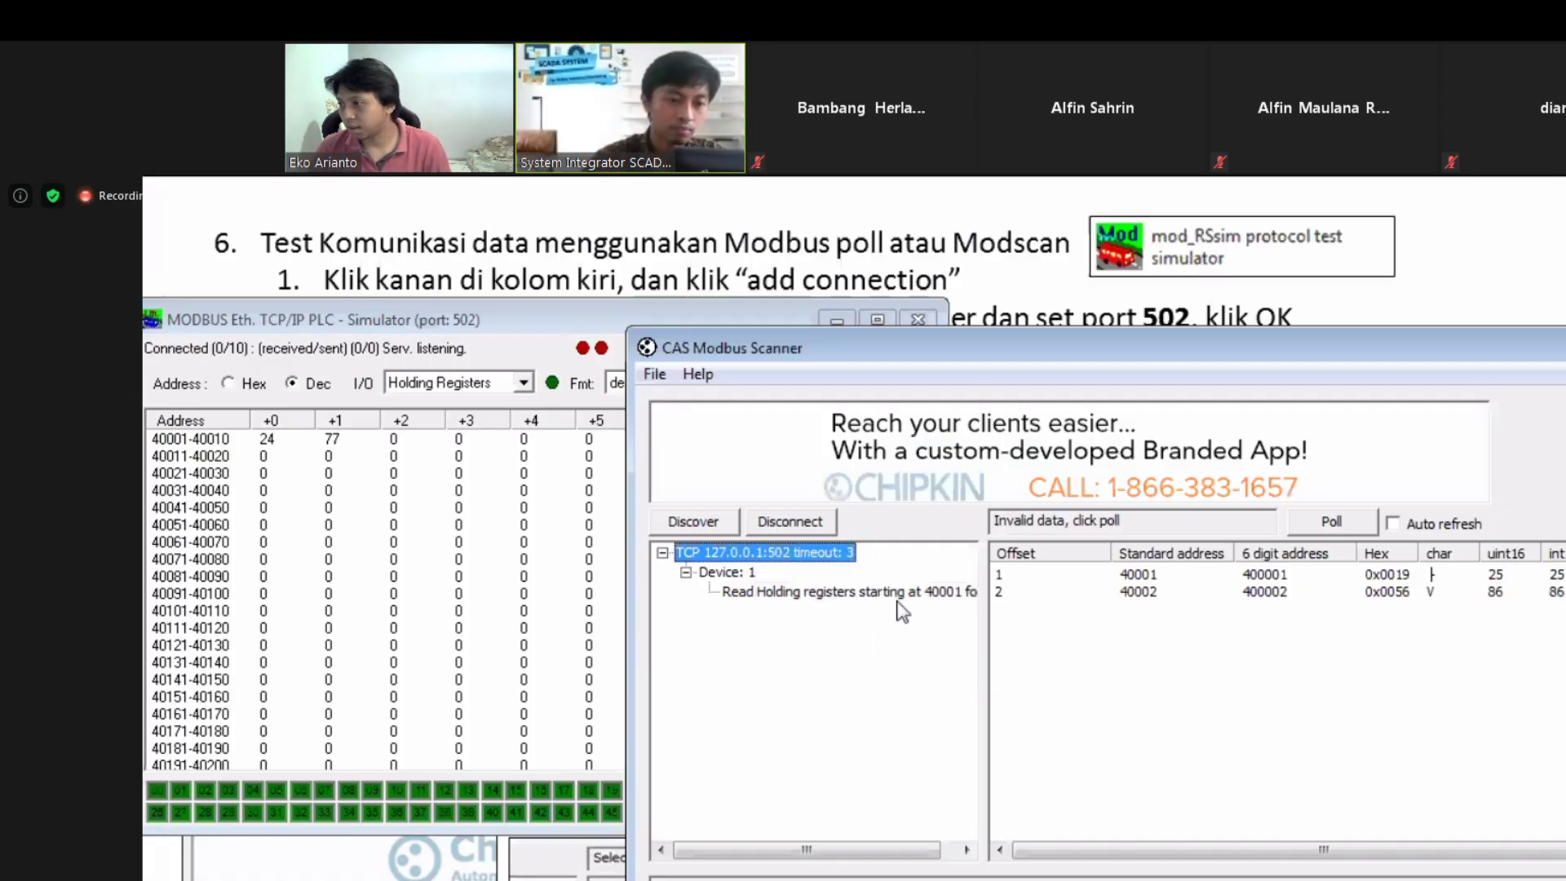
Step: Try to restart auto refresh for the holding register request on Device 1
click(815, 591)
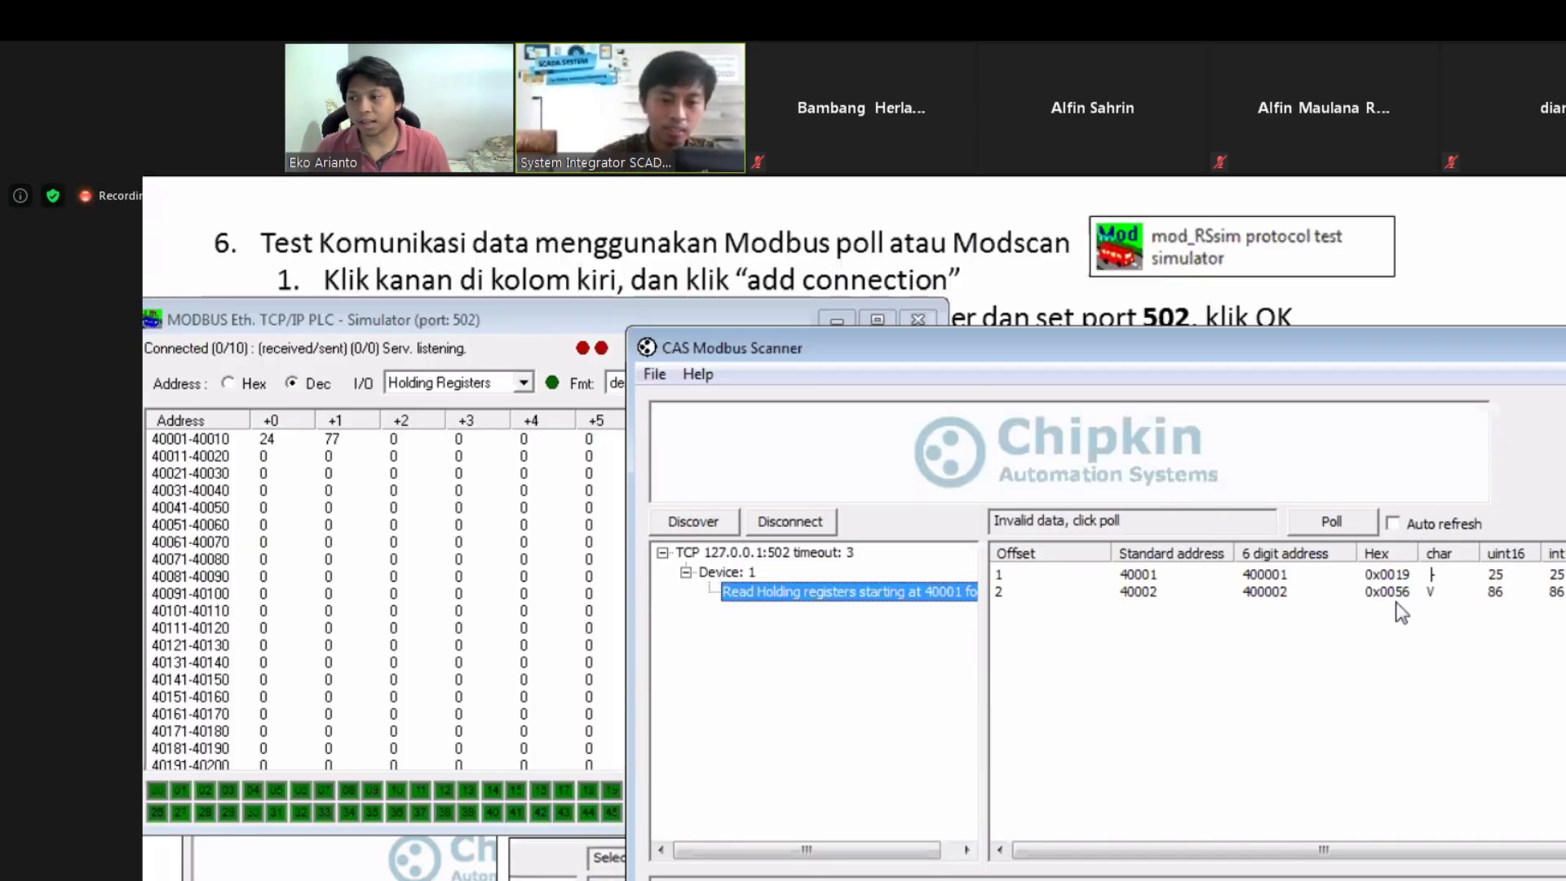
click(1392, 523)
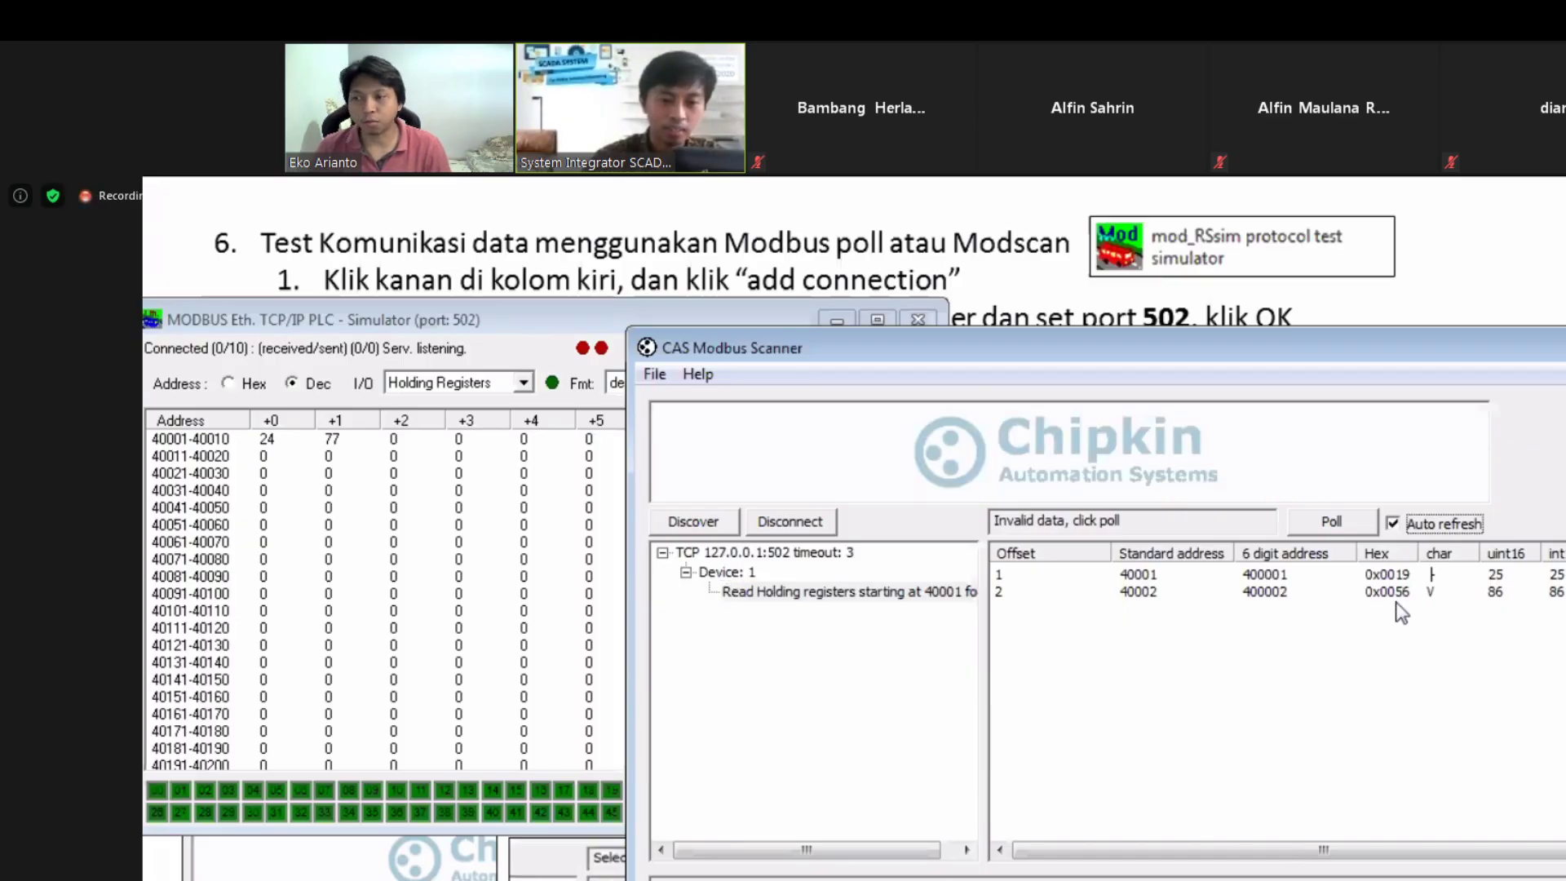
click(896, 596)
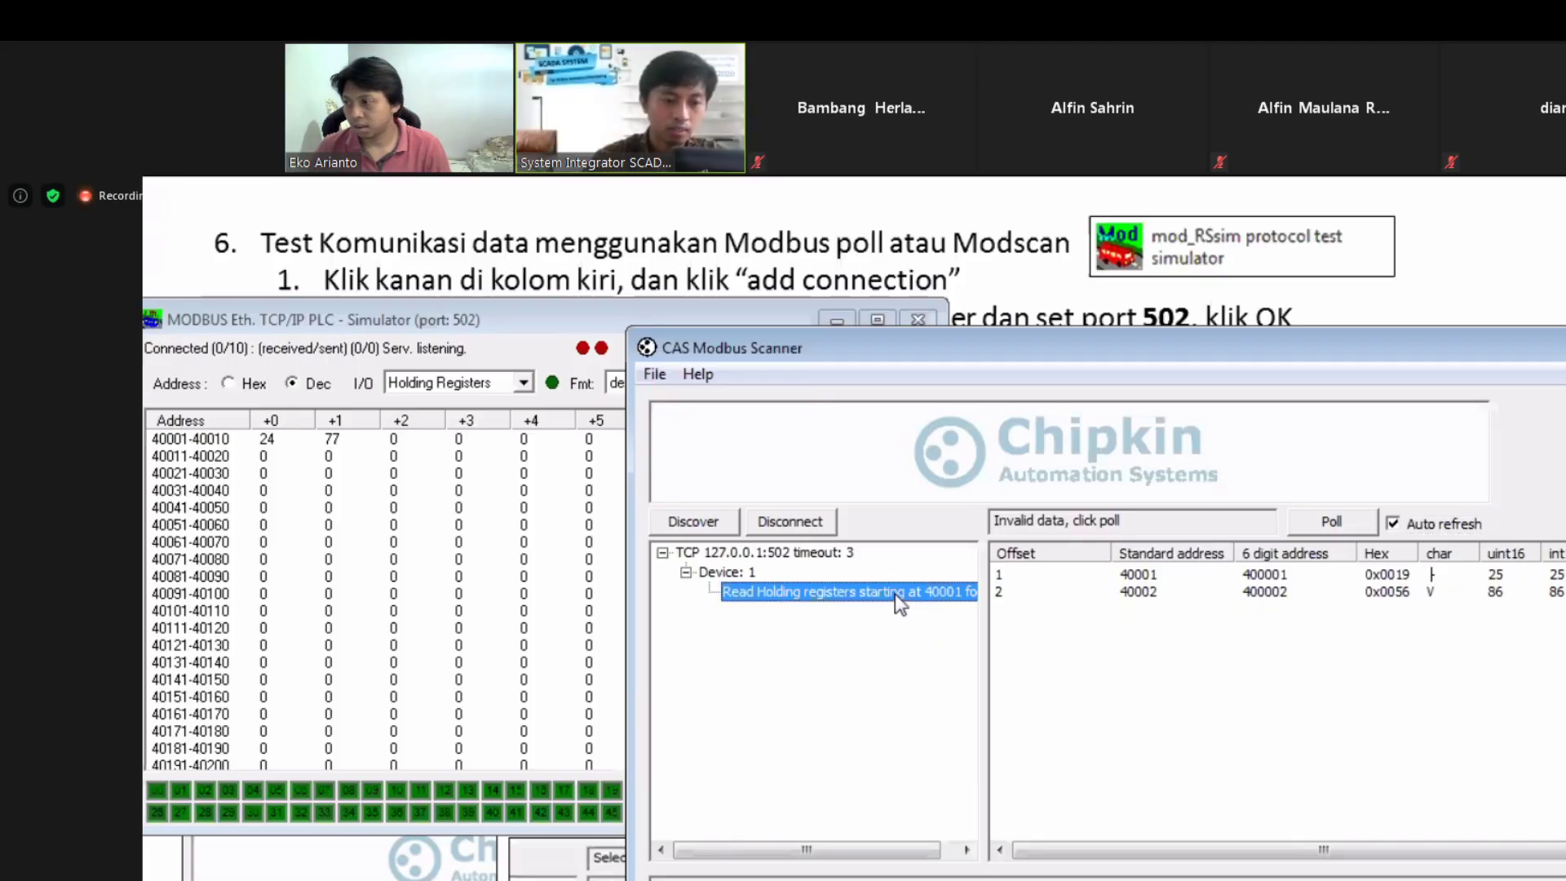
click(1393, 523)
click(1392, 523)
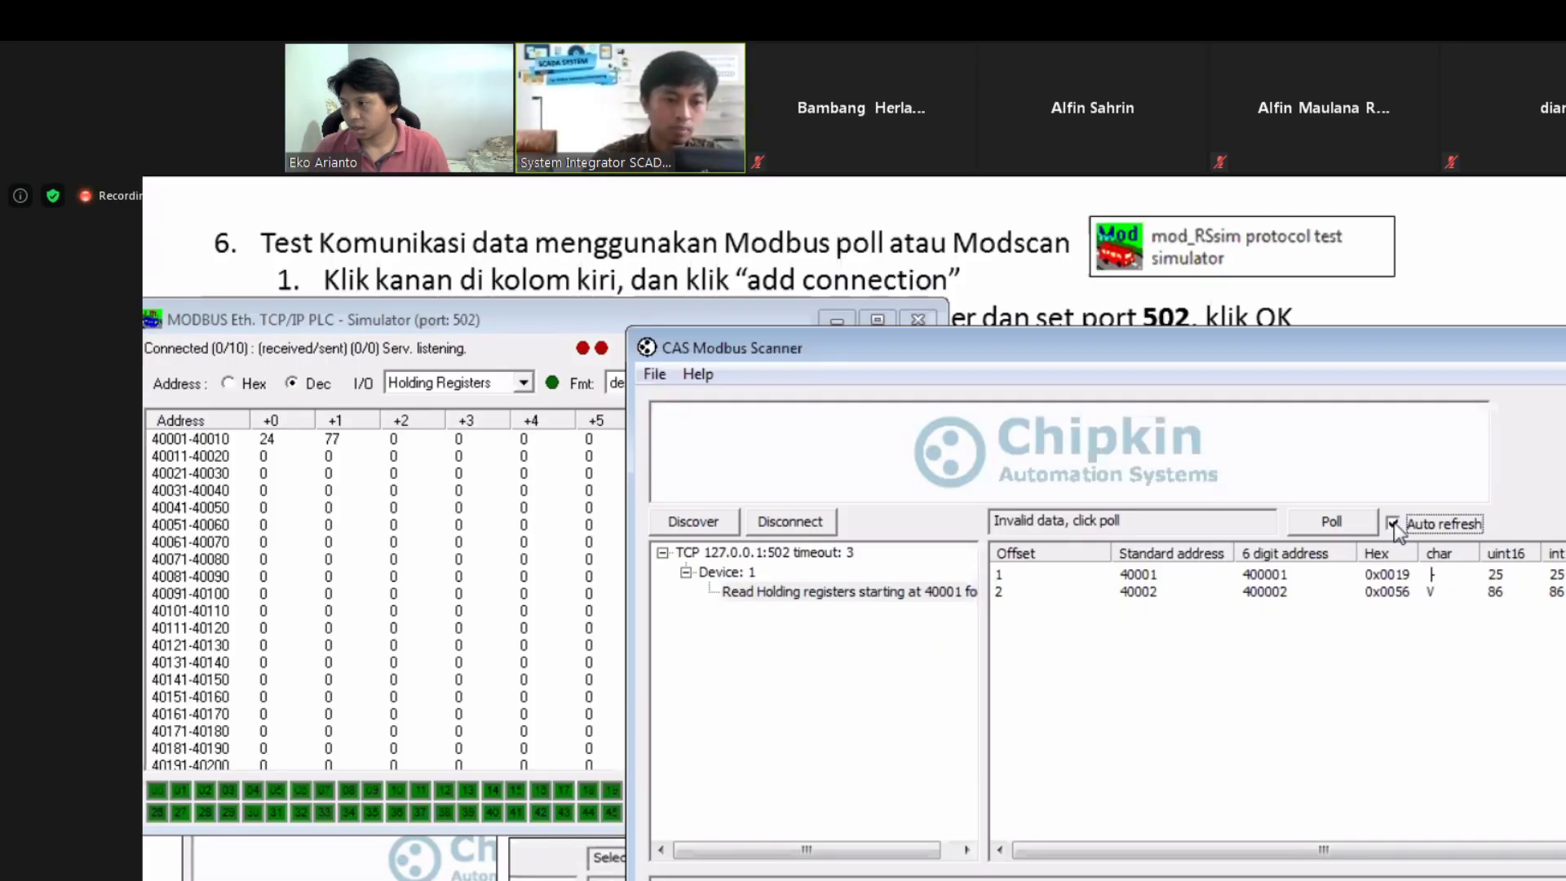
Step: Disconnect the scanner from the simulator, and turn auto refresh on to reconnect and poll both holding registers
click(771, 601)
click(800, 526)
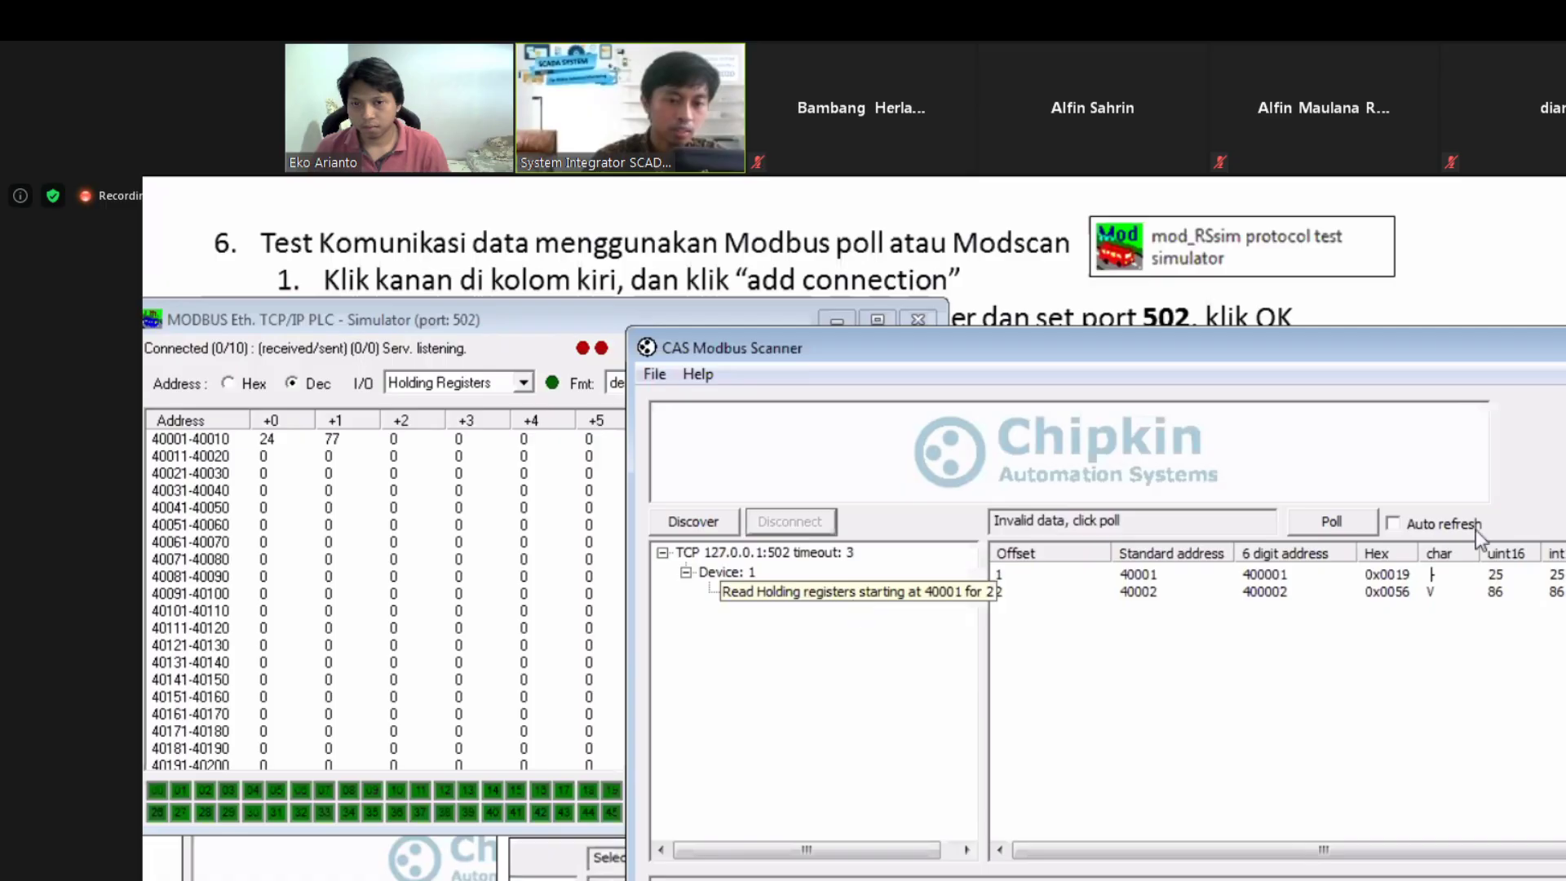
click(1392, 523)
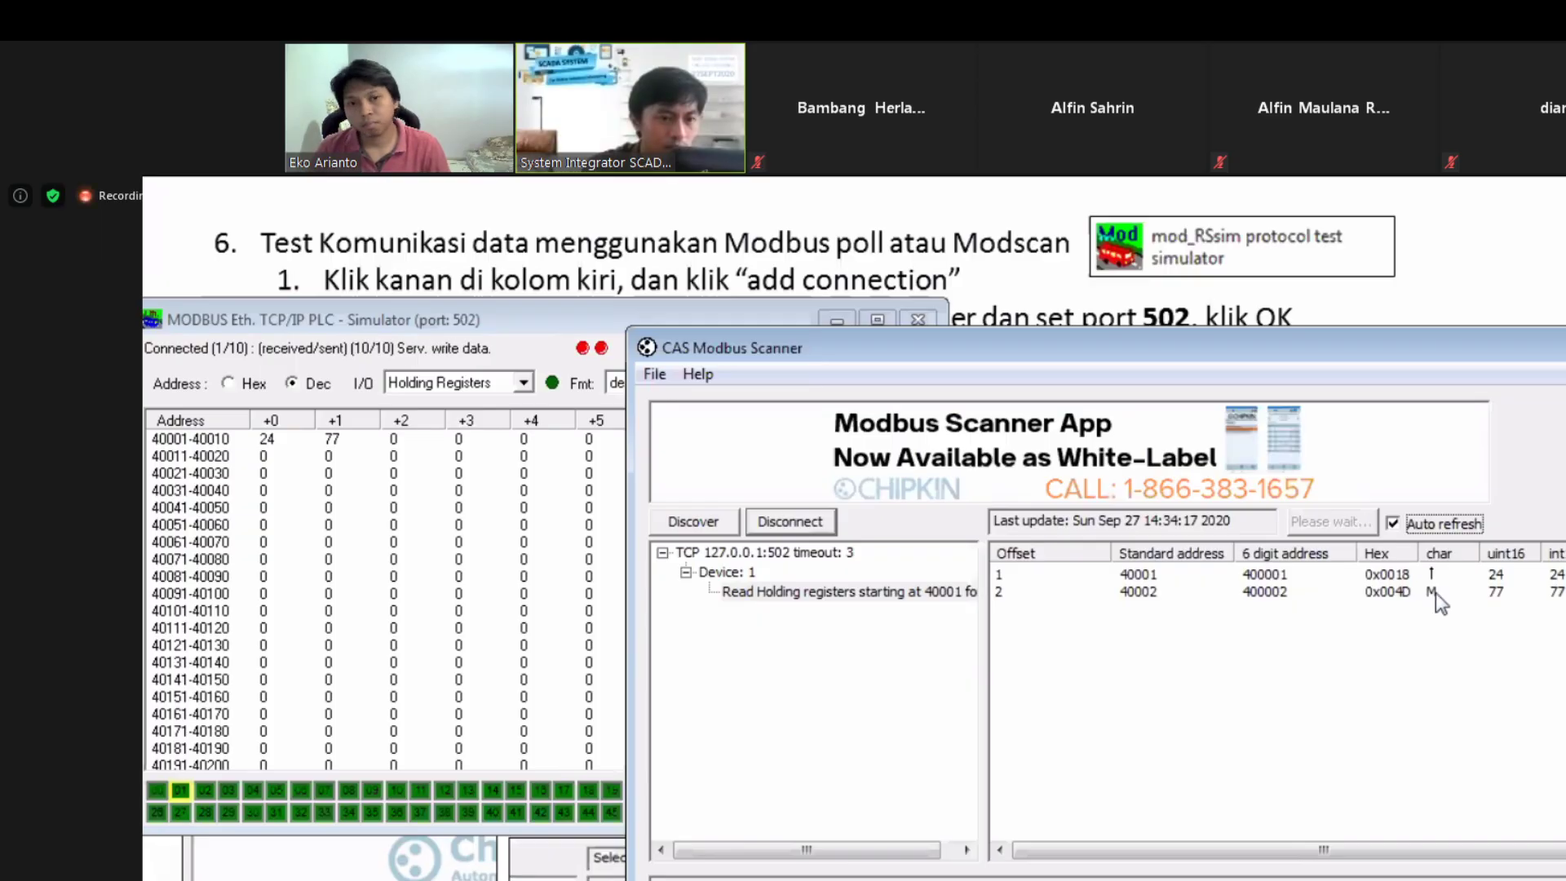
Step: Turn auto refresh back on, and resubmit the 03 Read Holding registers request with offset 1 and length 2
drag(1080, 349, 1034, 355)
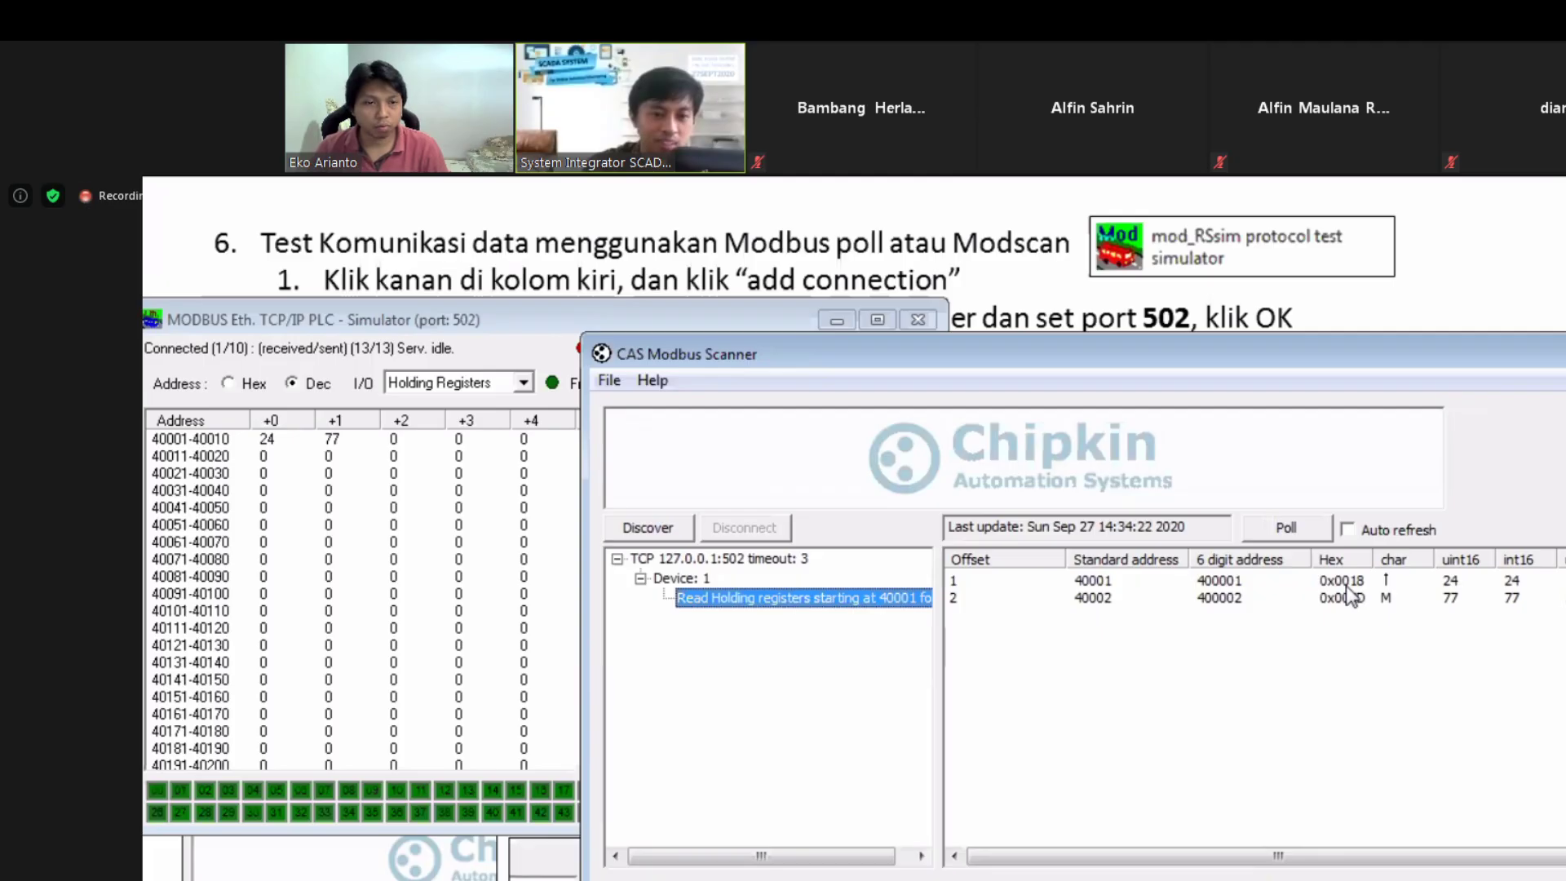
click(1347, 529)
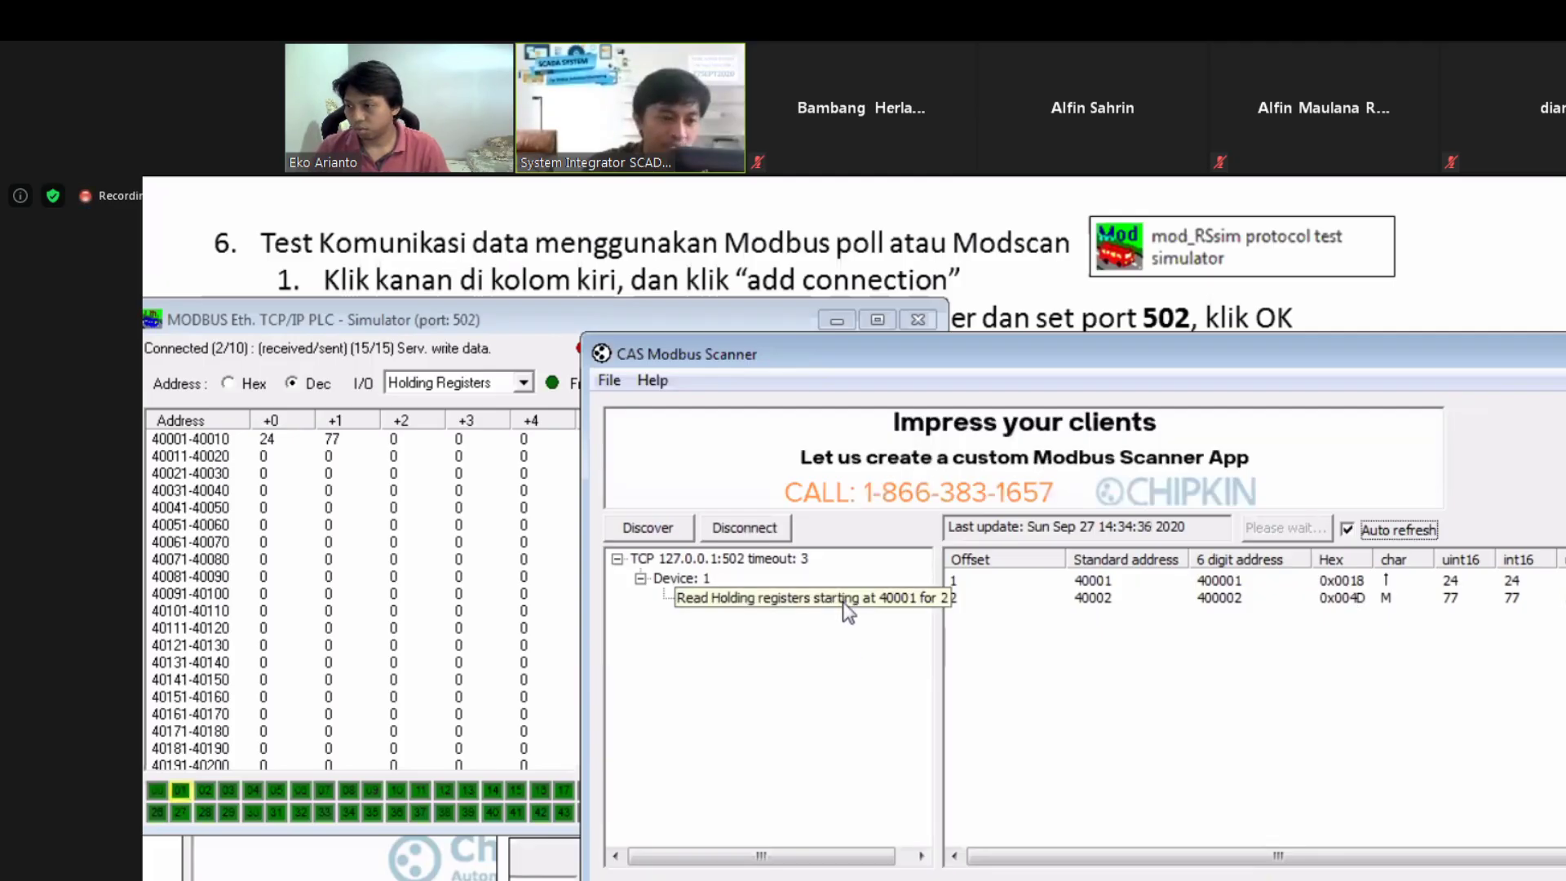
right_click(845, 603)
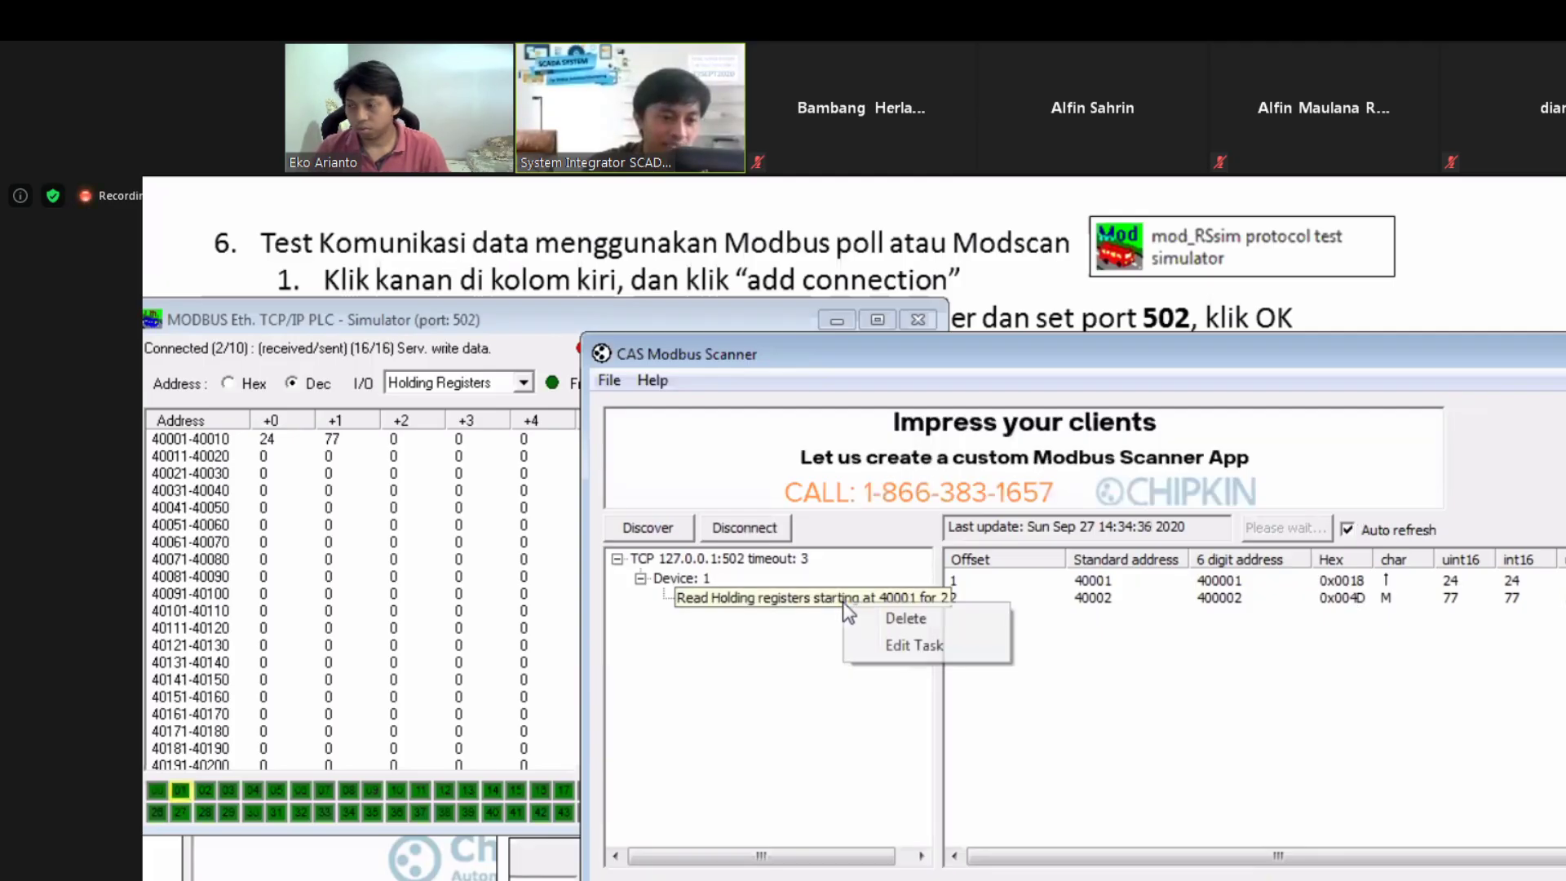
click(908, 653)
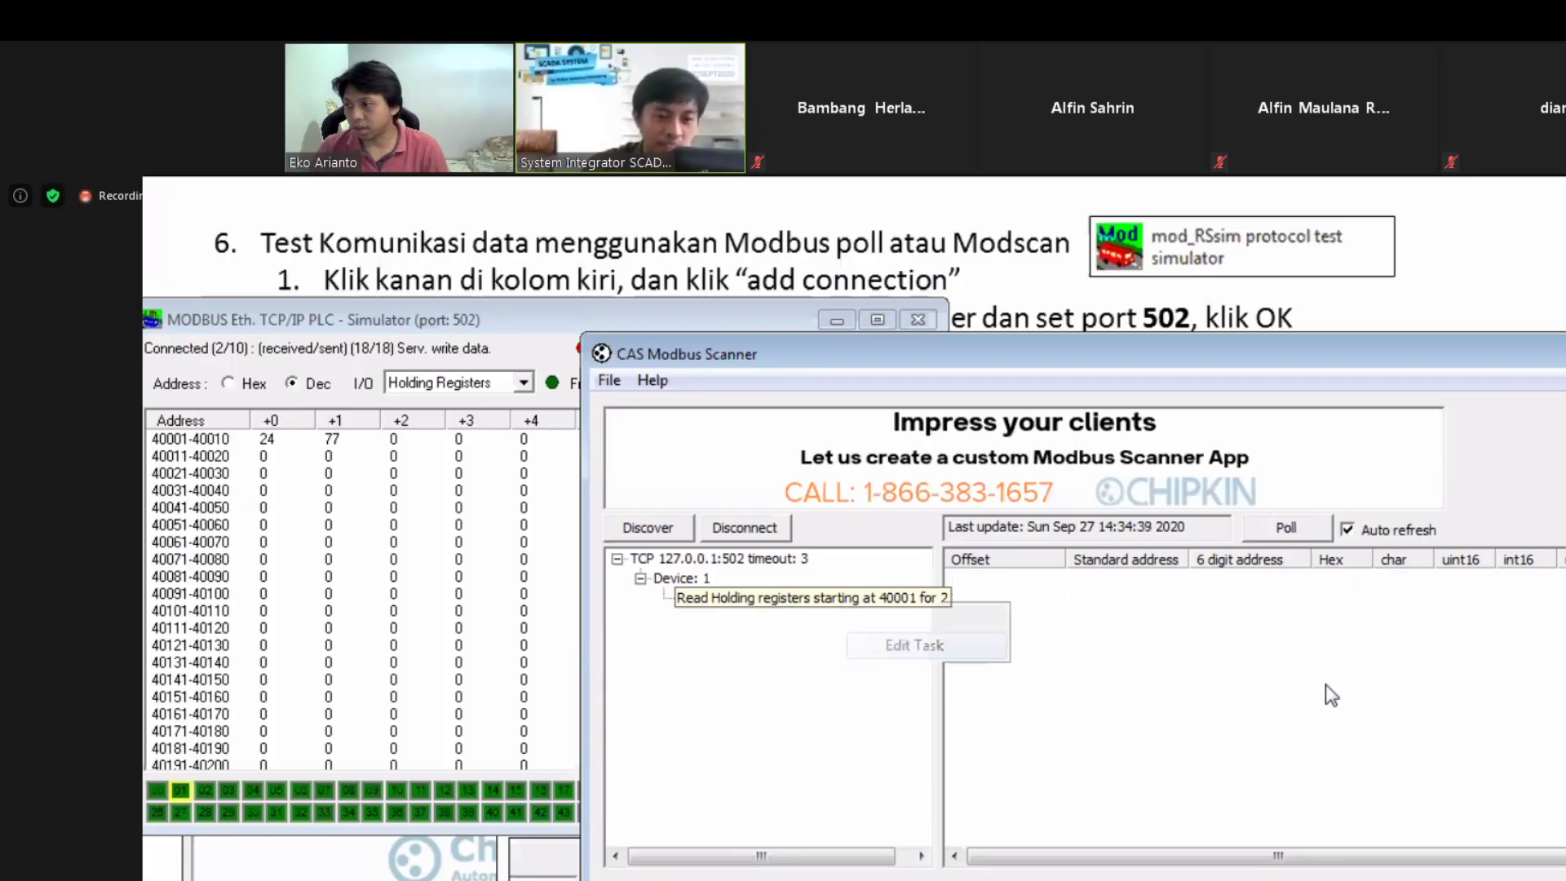
drag(1297, 685, 1321, 691)
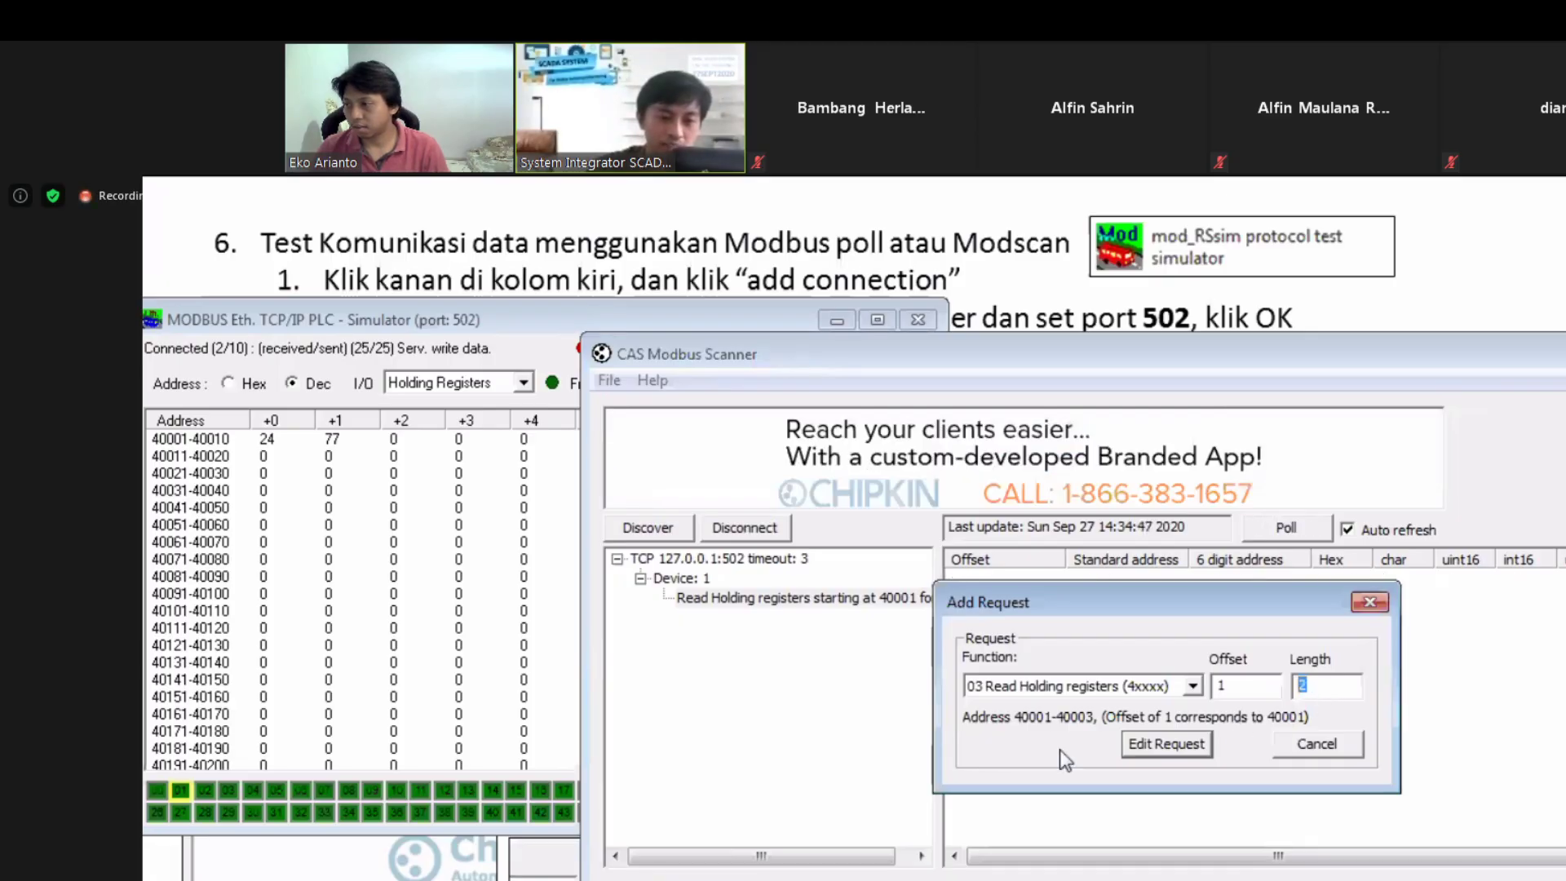
click(1181, 746)
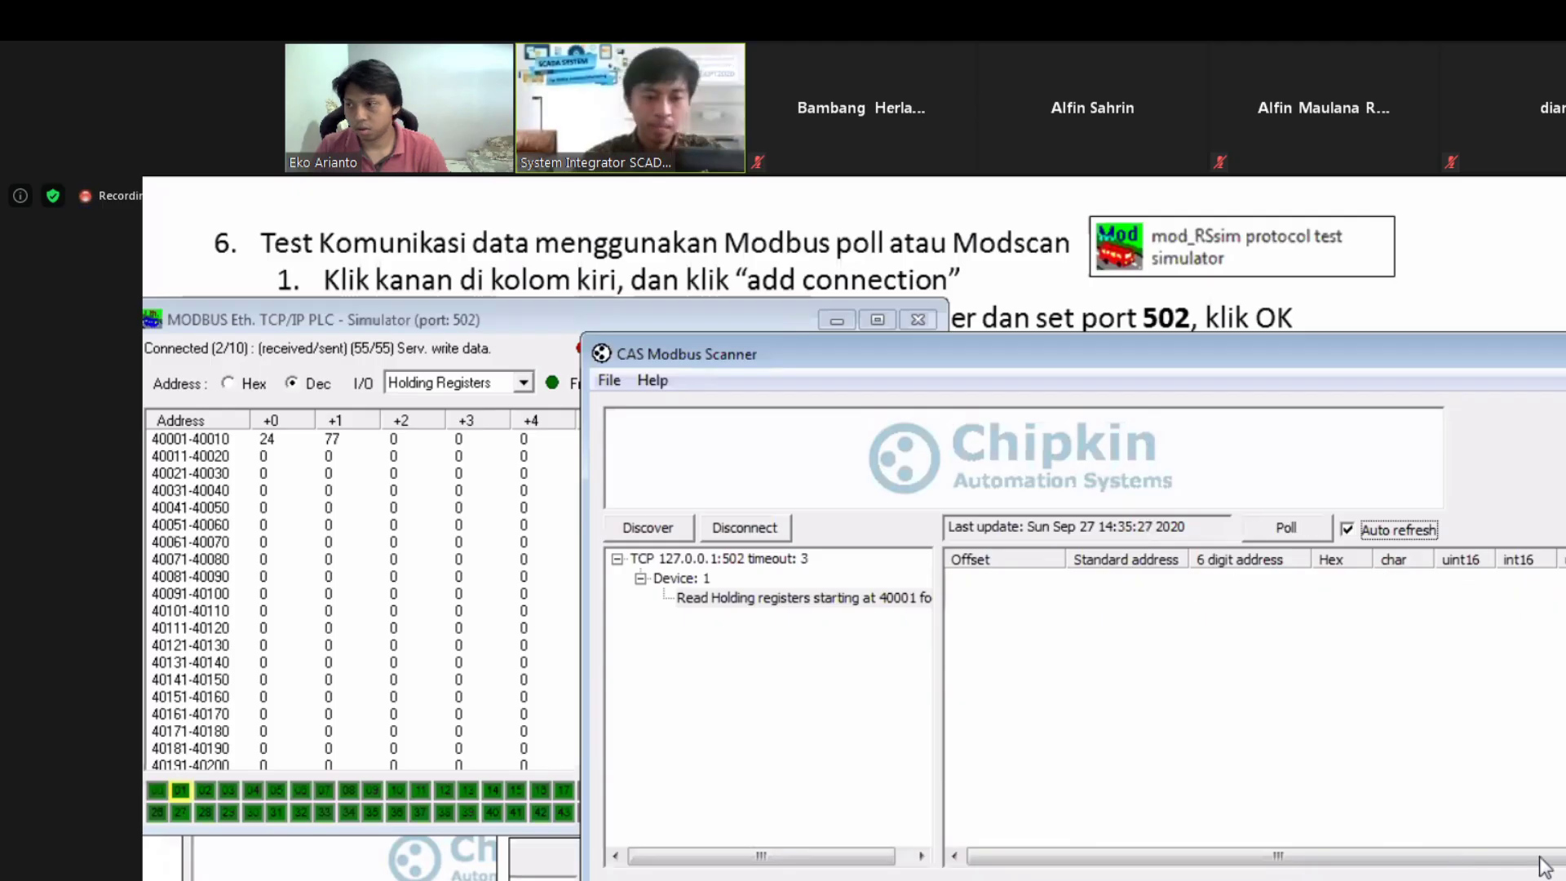
Step: Examine the polled register table's remaining data-type columns, moving the scanner window so its whole width fits in view
drag(1456, 857, 1546, 857)
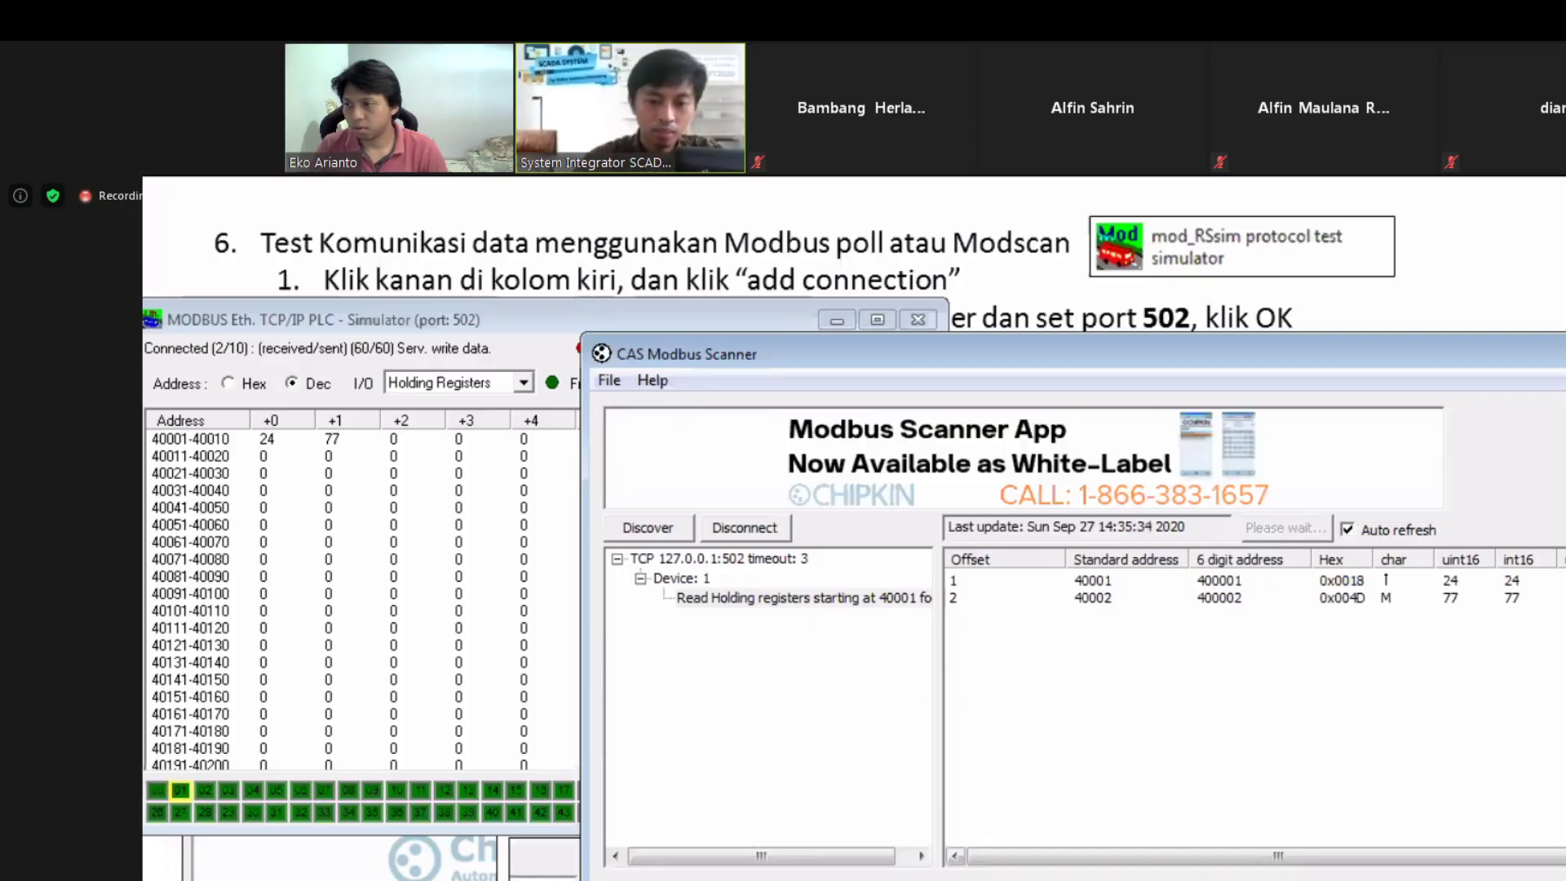
drag(1278, 855, 1390, 856)
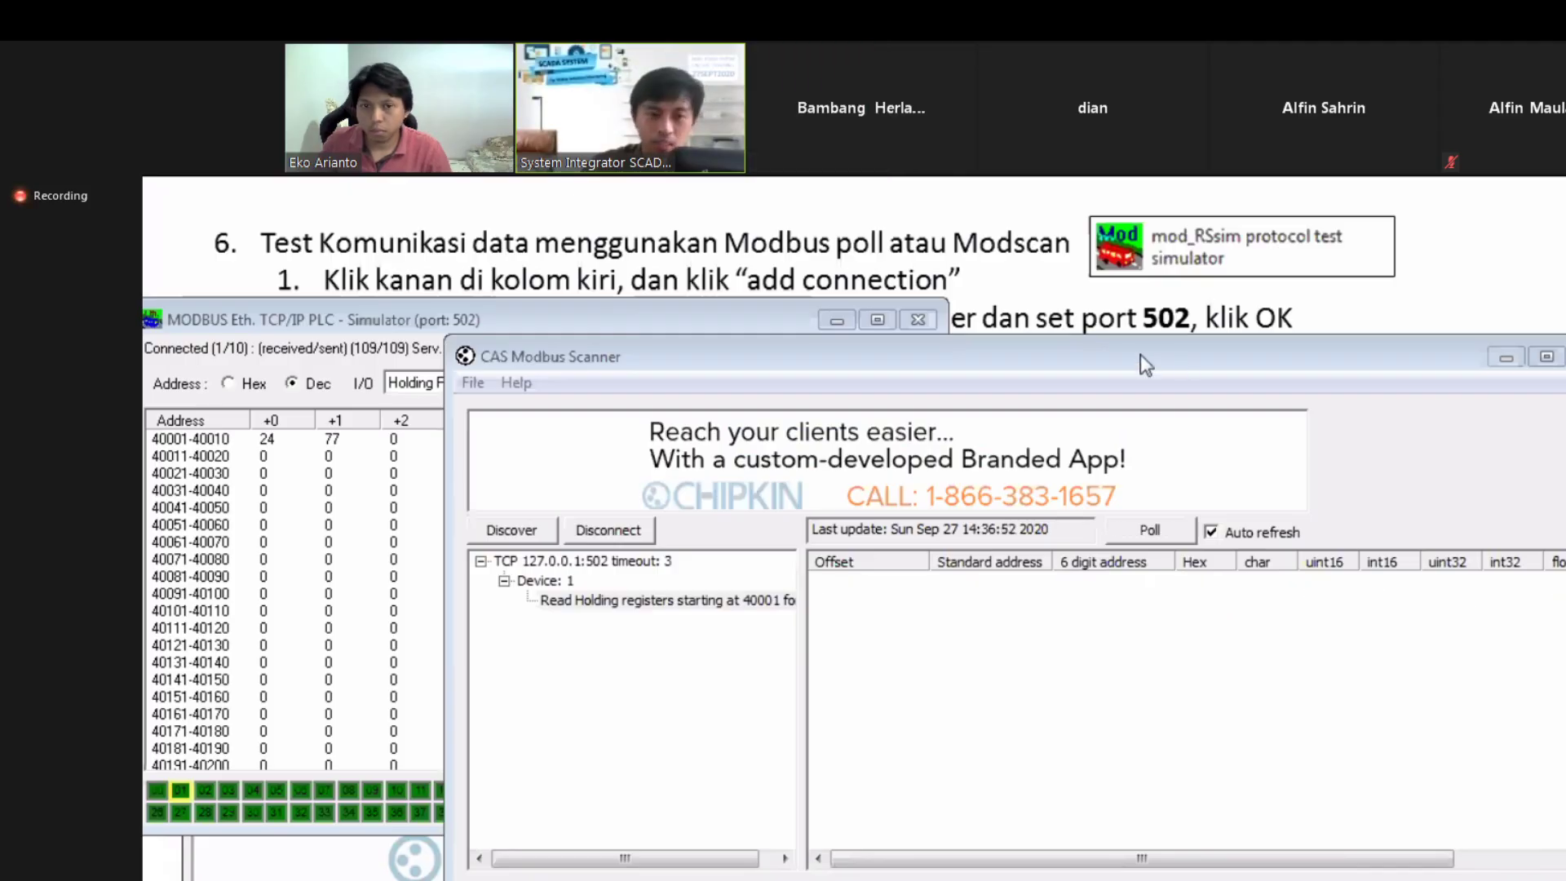
drag(1141, 356, 1086, 349)
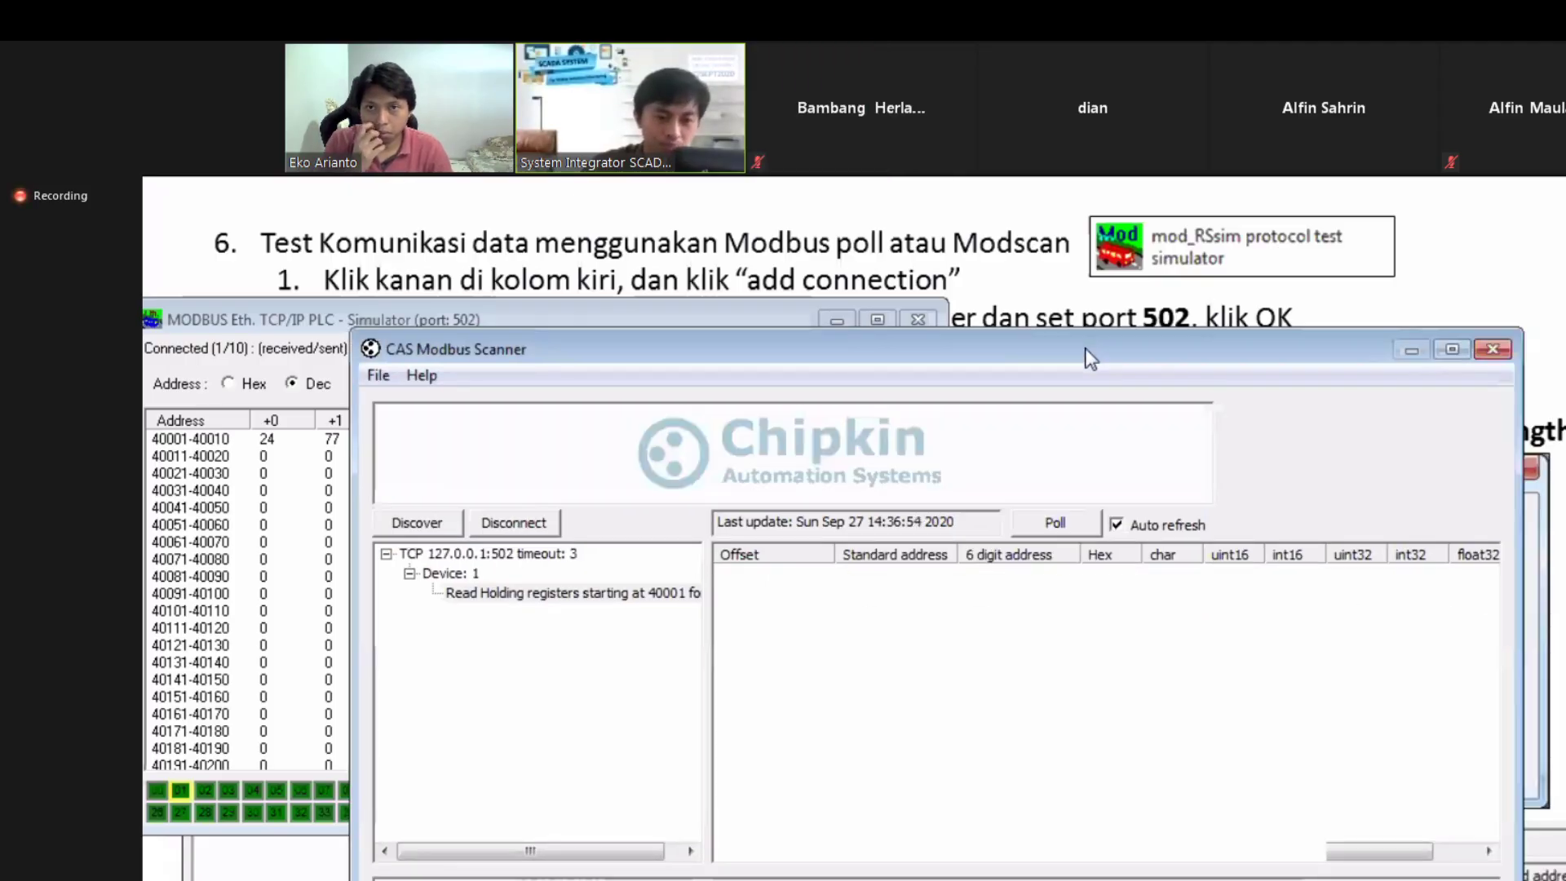